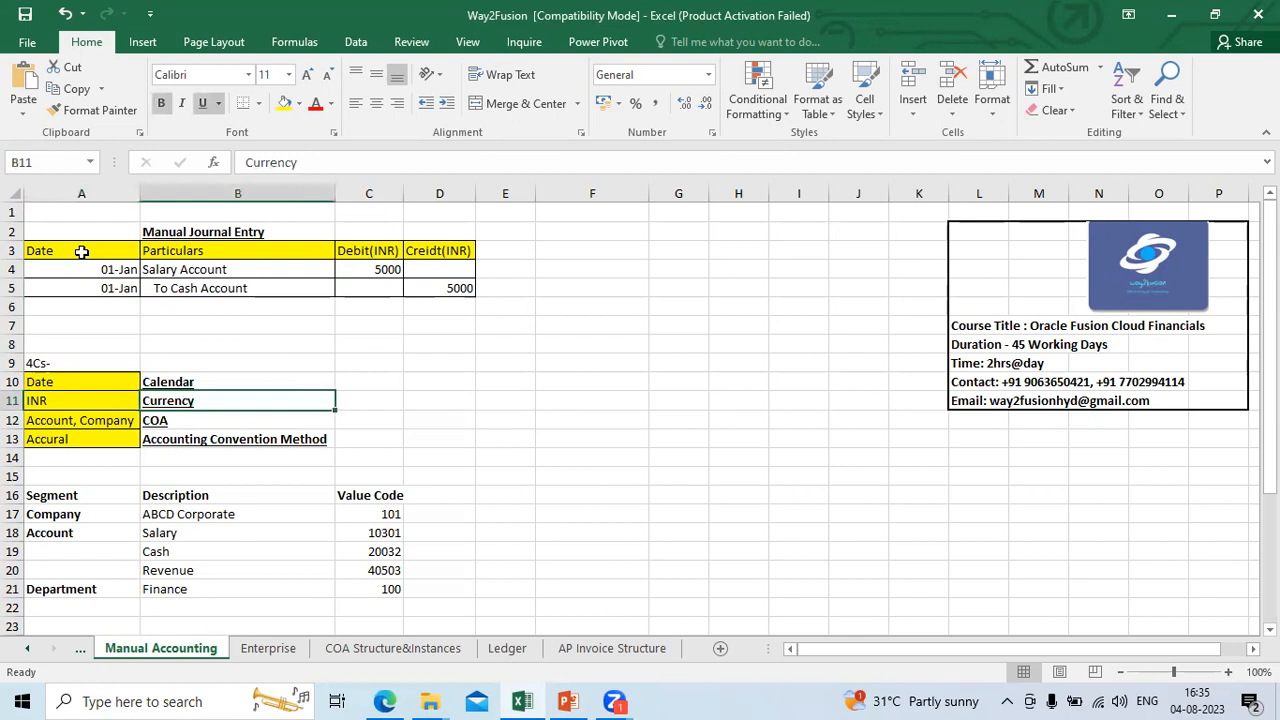
Step: Review the 4Cs table entries for currency, COA, accounting convention method and date in the Manual Accounting sheet
key(Down)
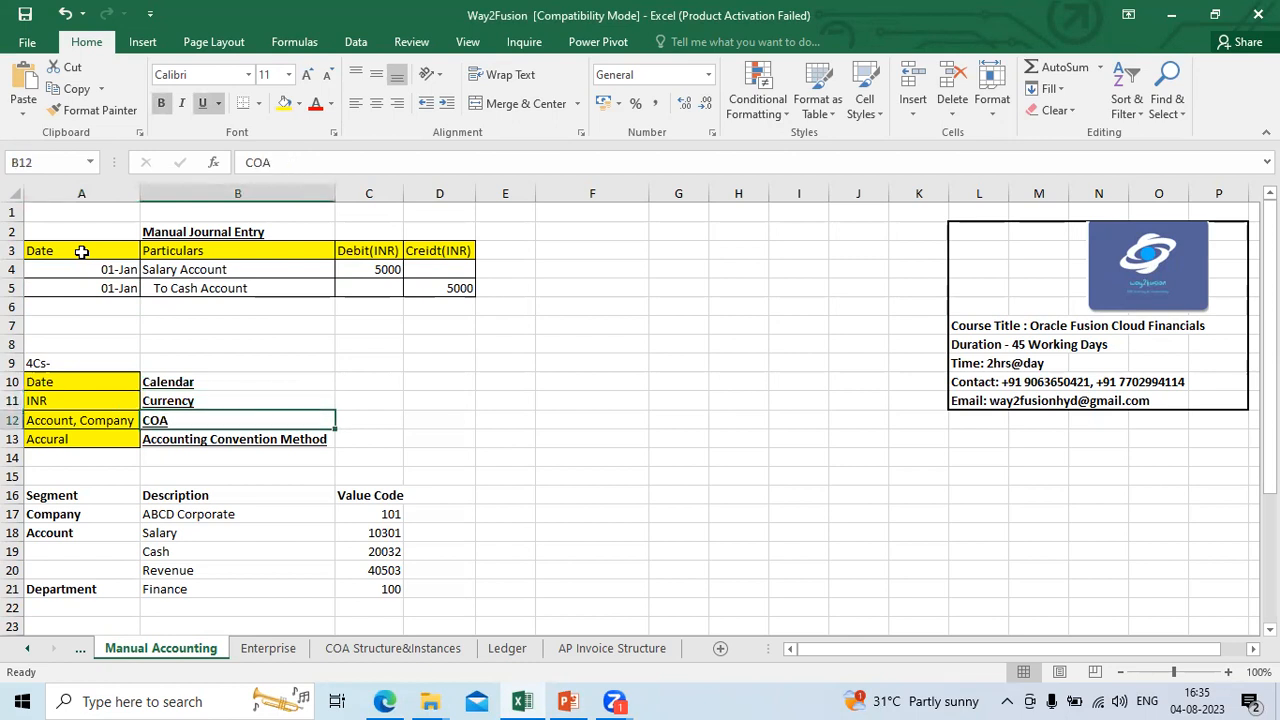
key(Left)
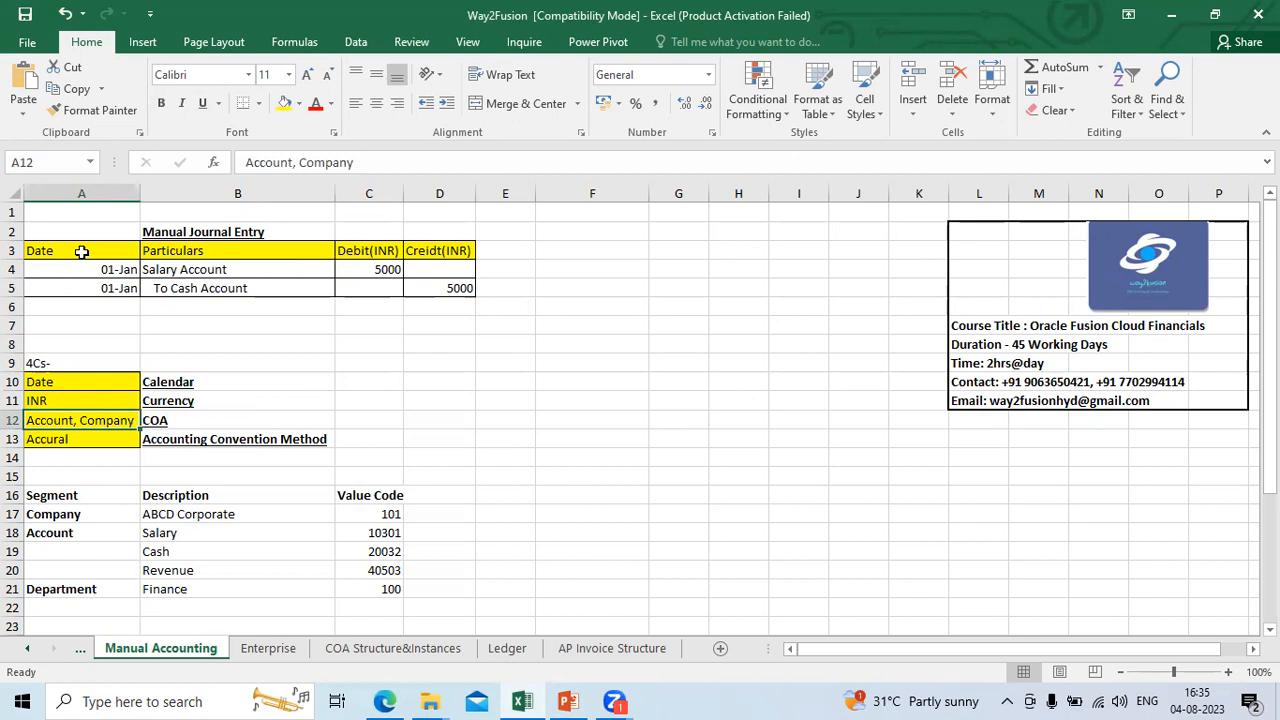
key(Right)
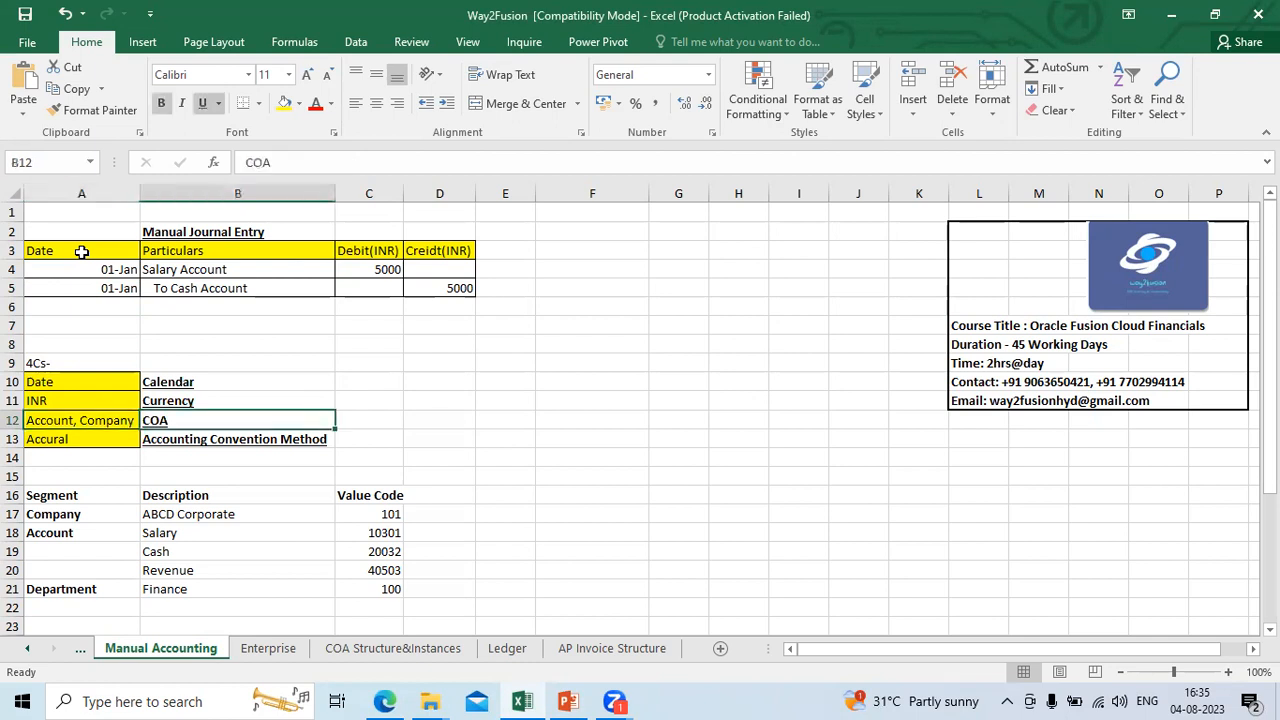
key(Down)
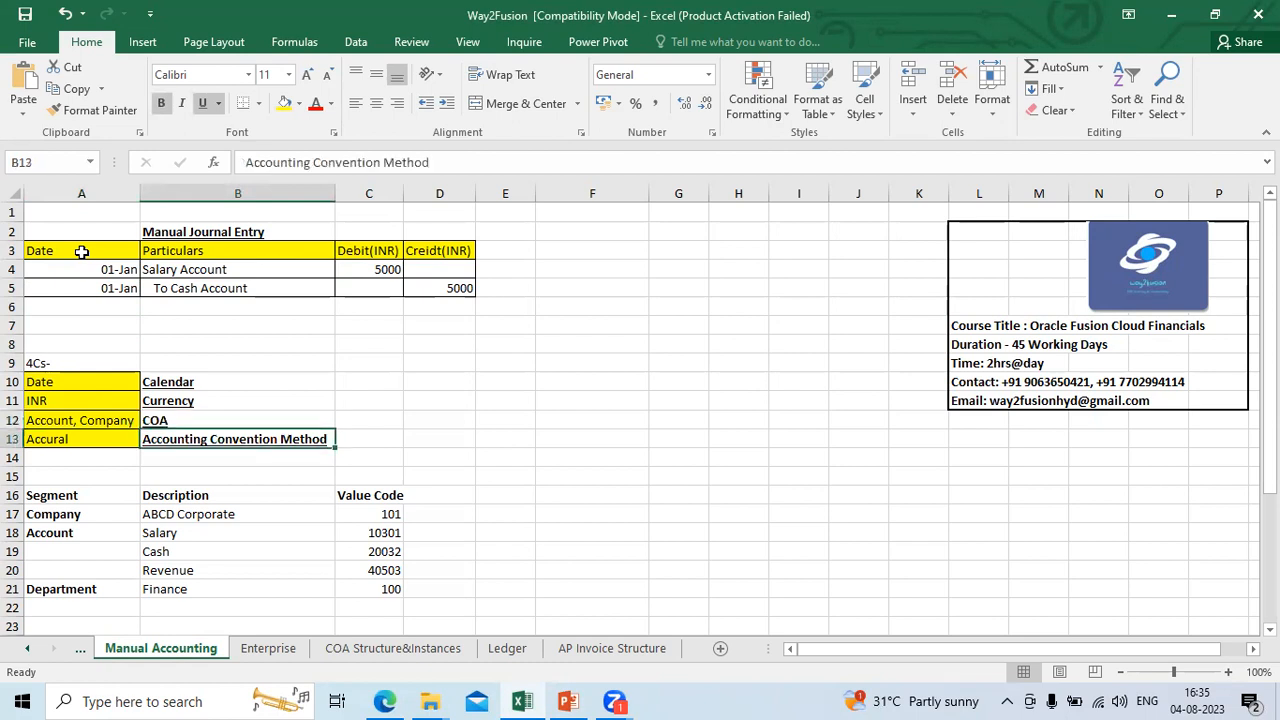
key(Left)
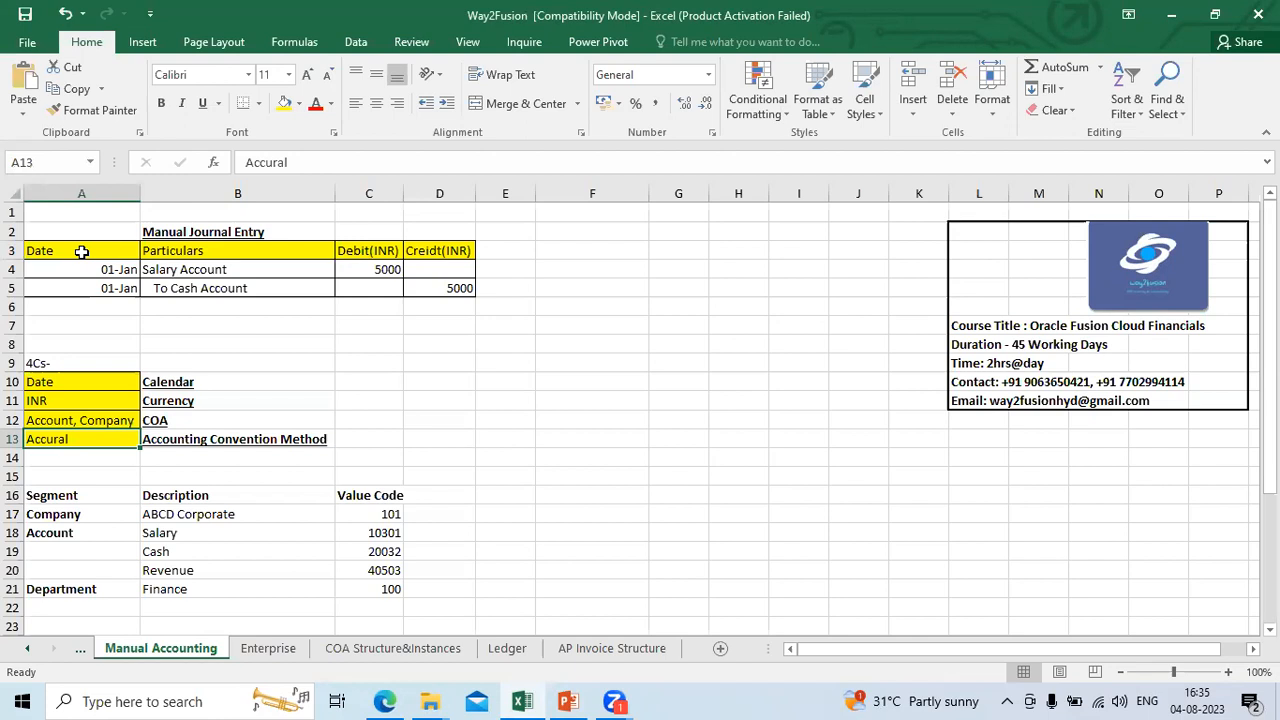
key(Right)
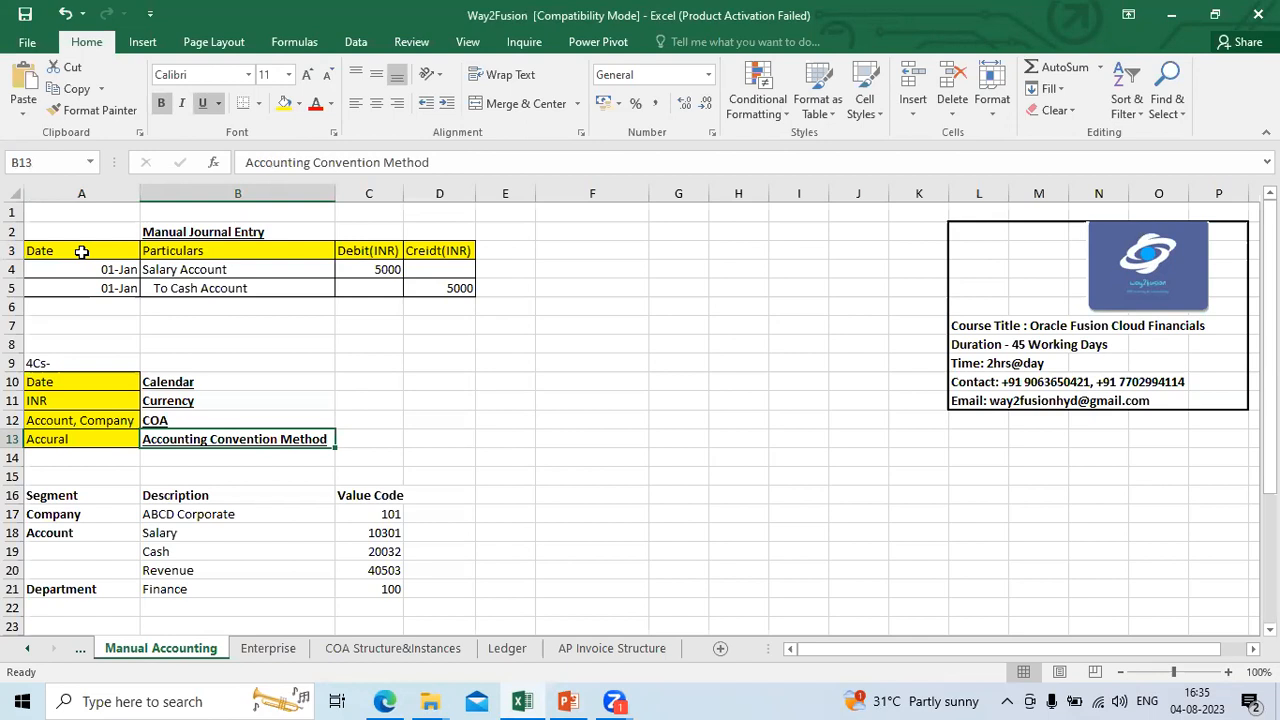
key(Up)
key(Up)
key(Up)
key(Left)
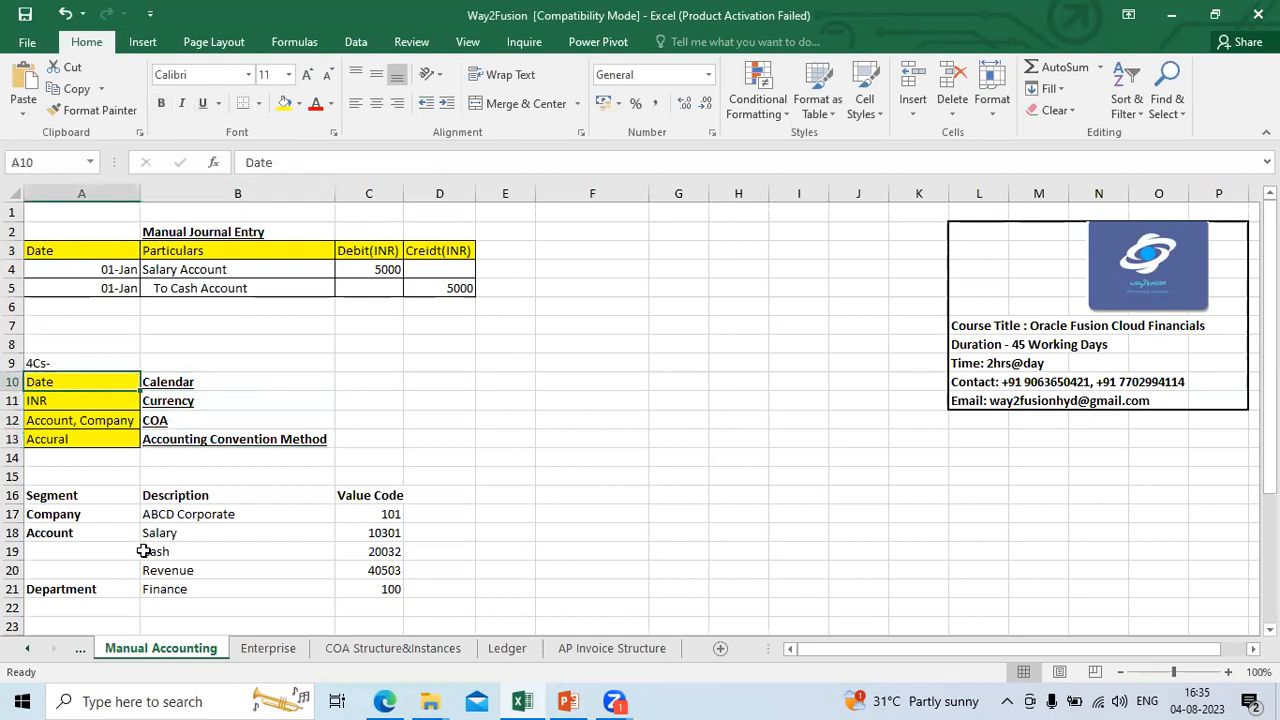
Step: Switch to the Oracle Fusion application in the browser and open Setup and Maintenance
click(386, 701)
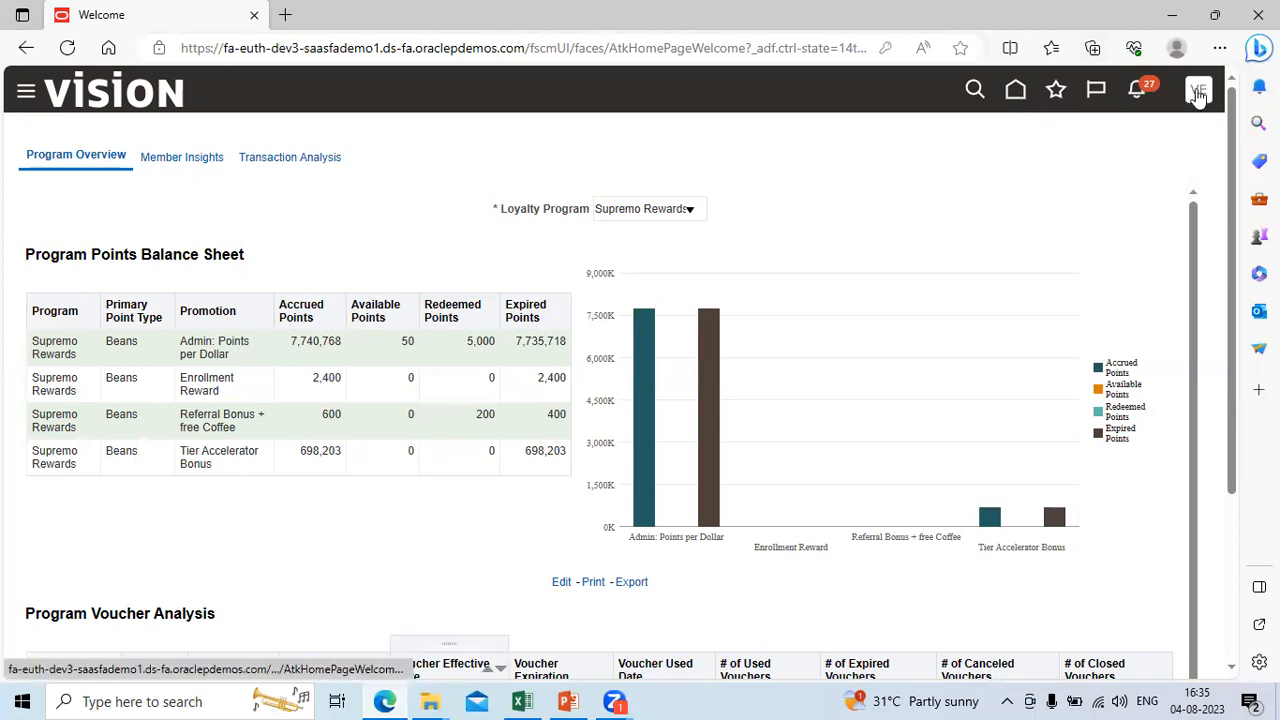
click(1199, 93)
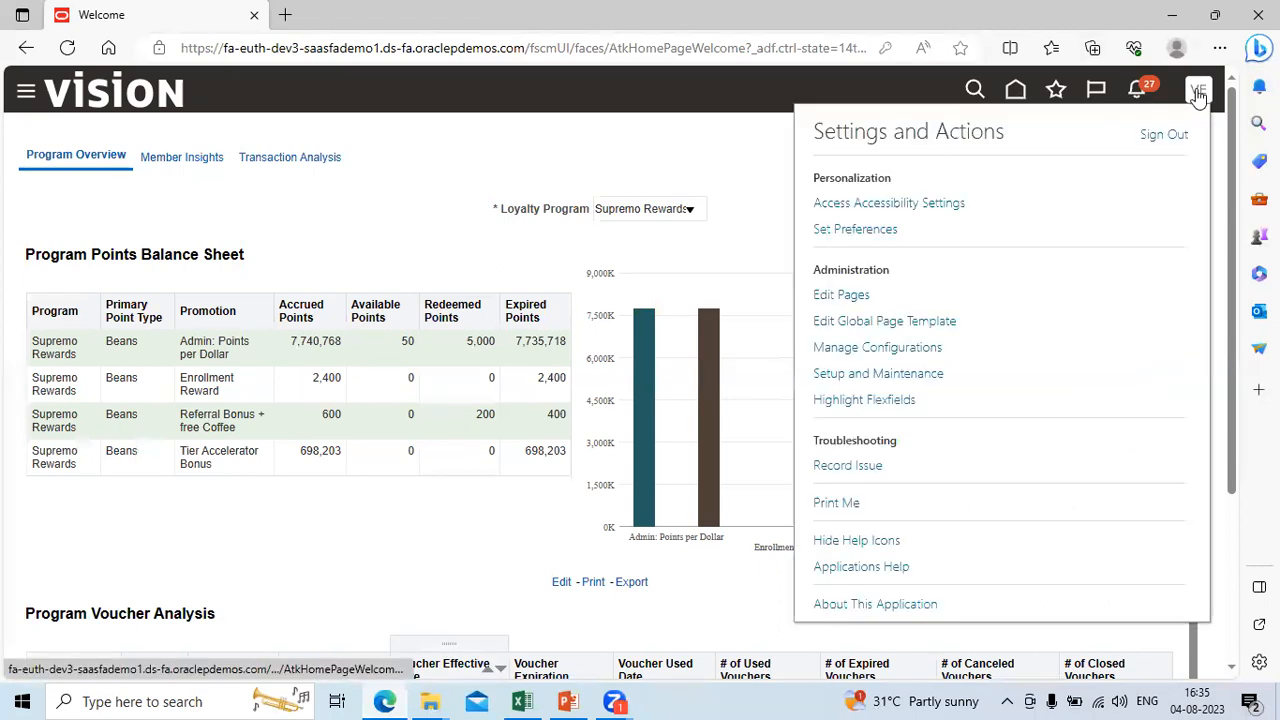
click(845, 383)
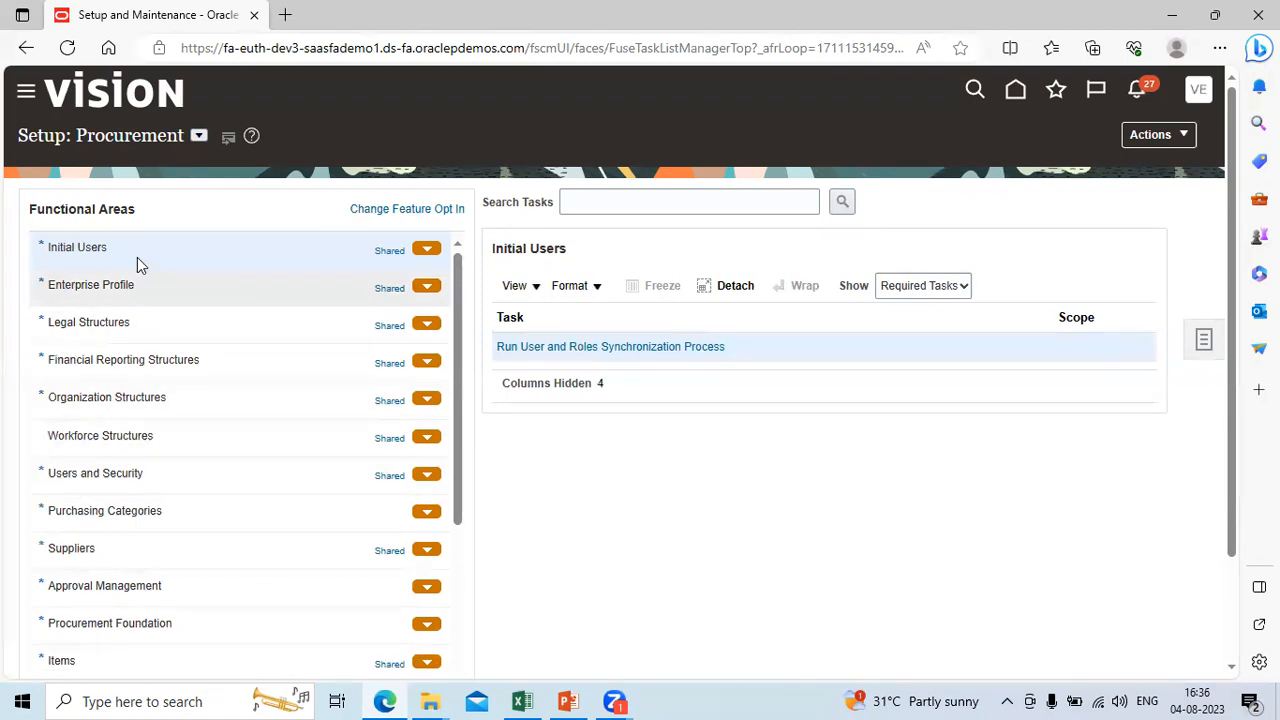
Step: Switch the setup to the Financials offering and open the Manage Accounting Calendars task under Financial Reporting Structures
click(199, 137)
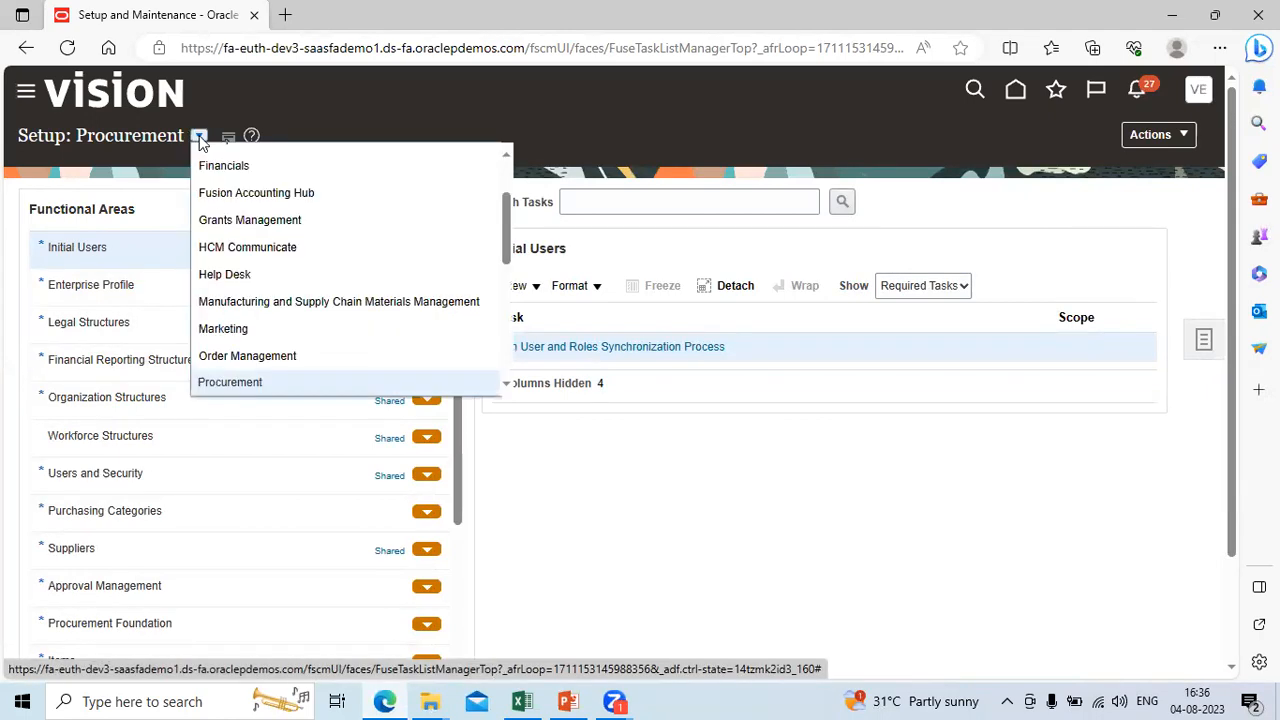
click(272, 165)
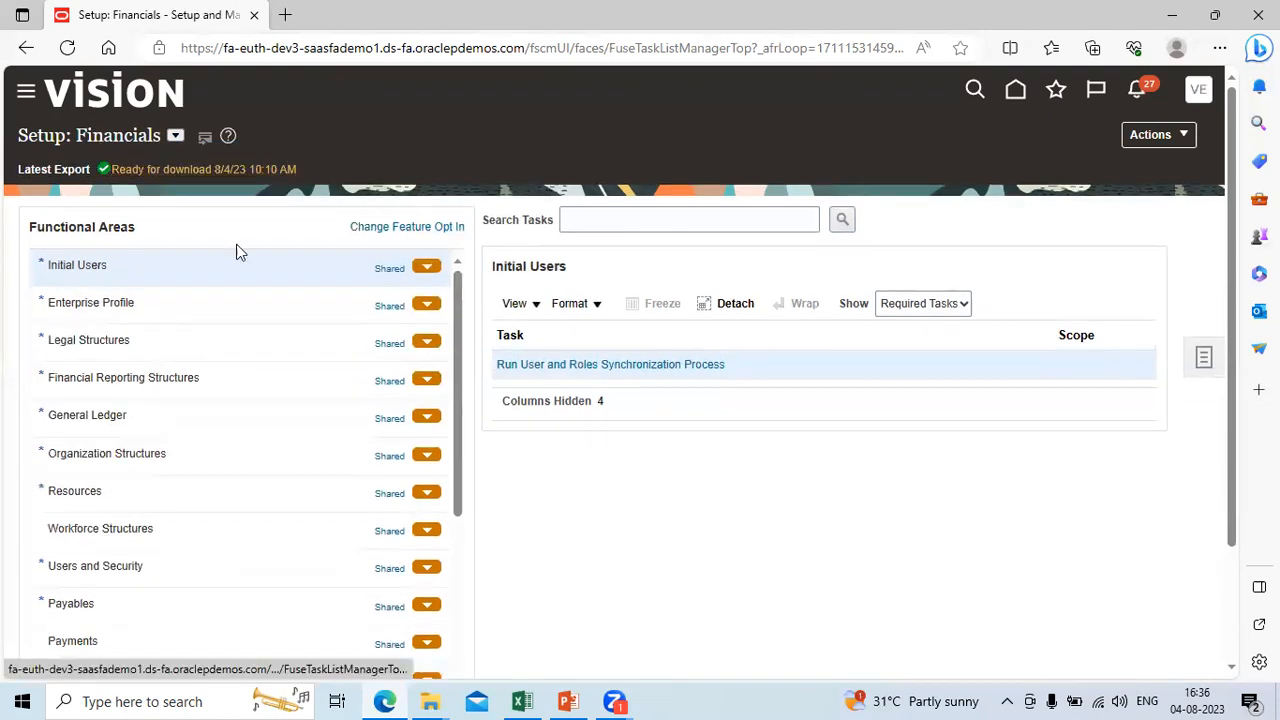
click(221, 384)
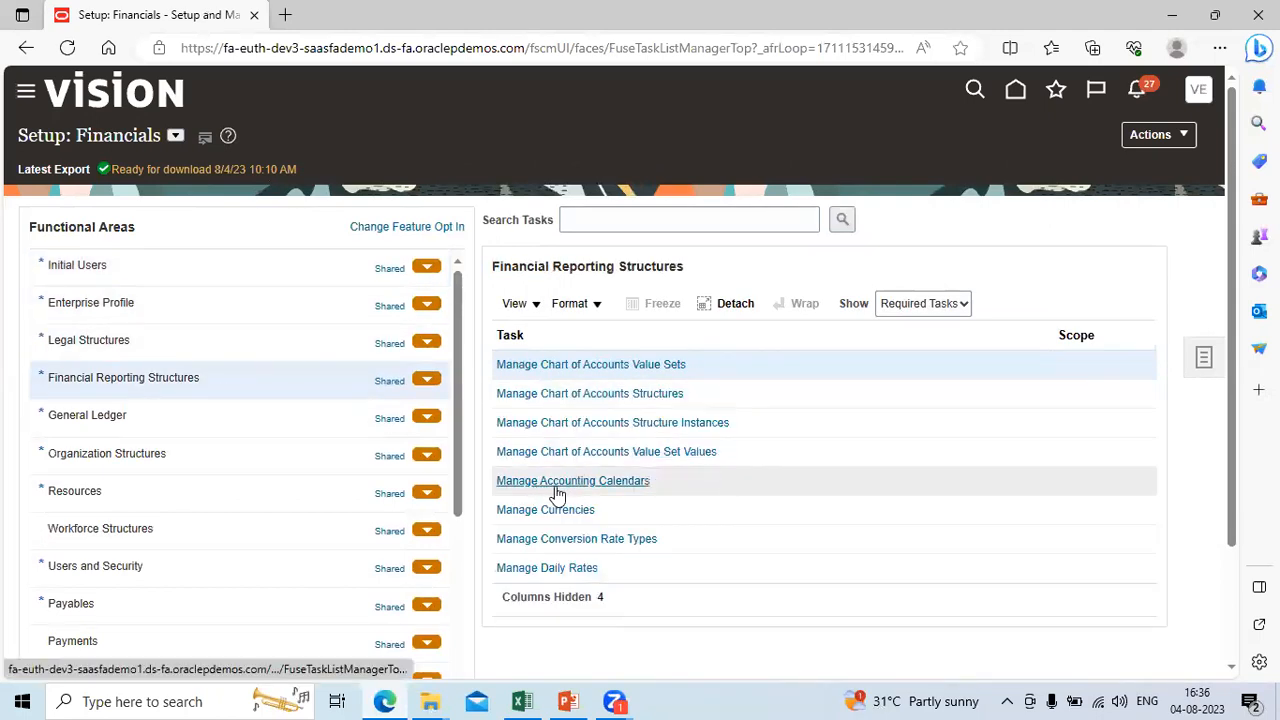
click(623, 482)
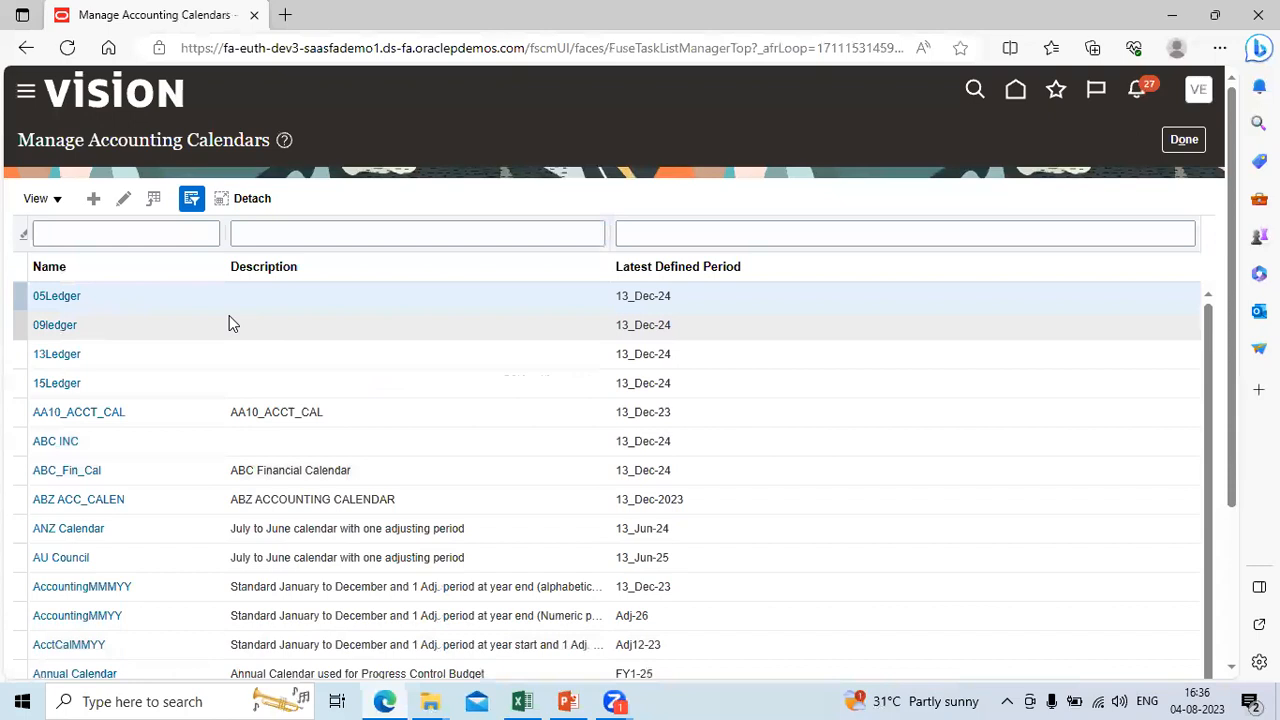
Step: Create a new accounting calendar named "Tata Fin Cal", leaving the description empty
click(94, 199)
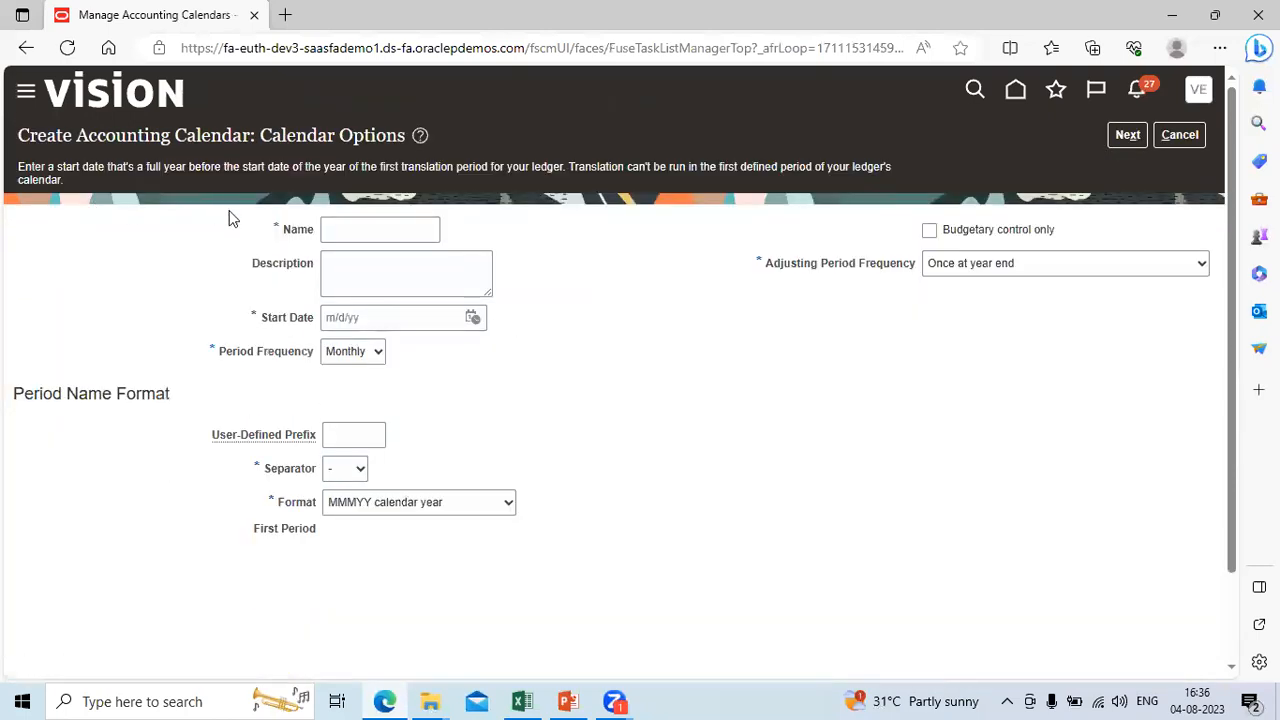
click(341, 227)
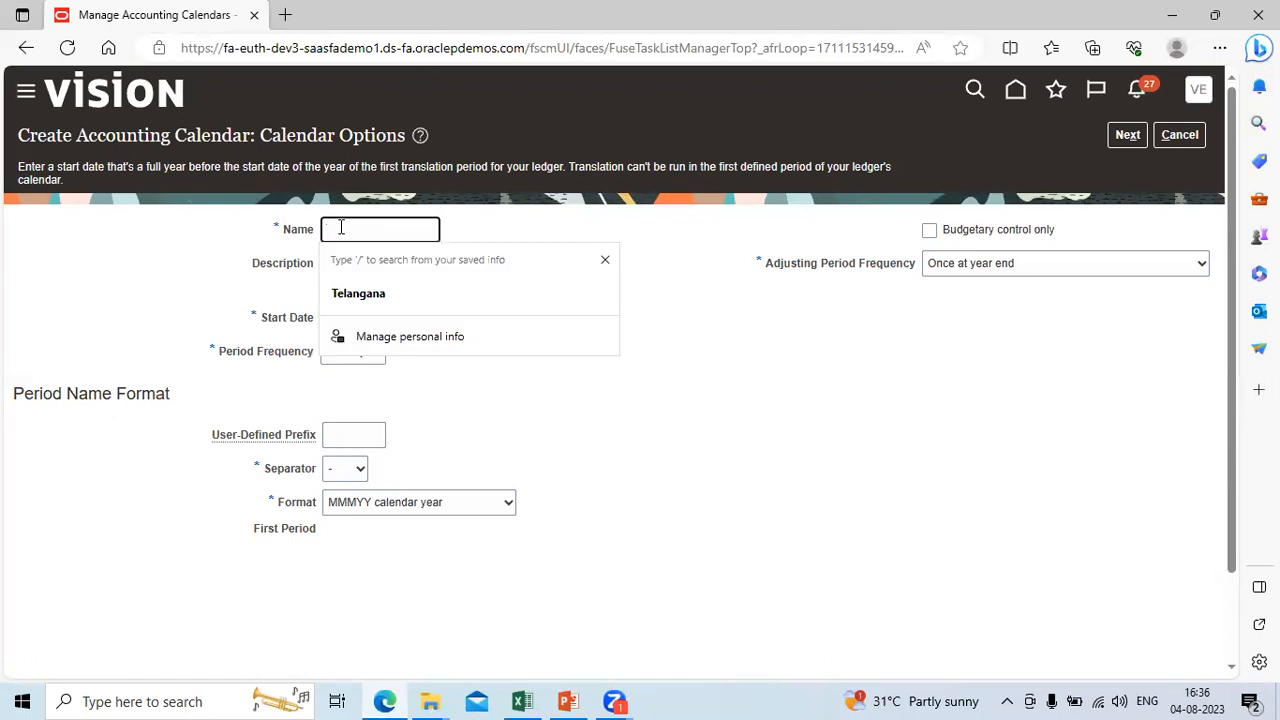
text(Ta)
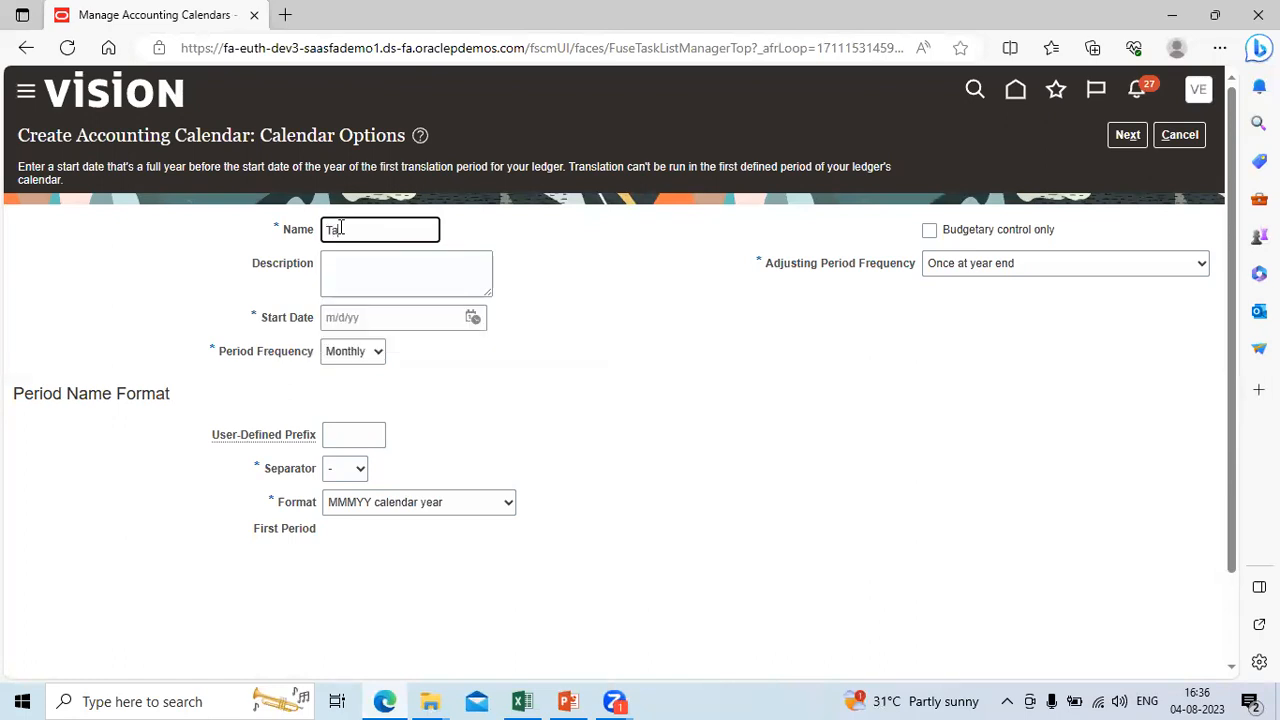
text(ta Fin cal)
key(BackSpace)
key(BackSpace)
key(BackSpace)
text(Cal)
key(Tab)
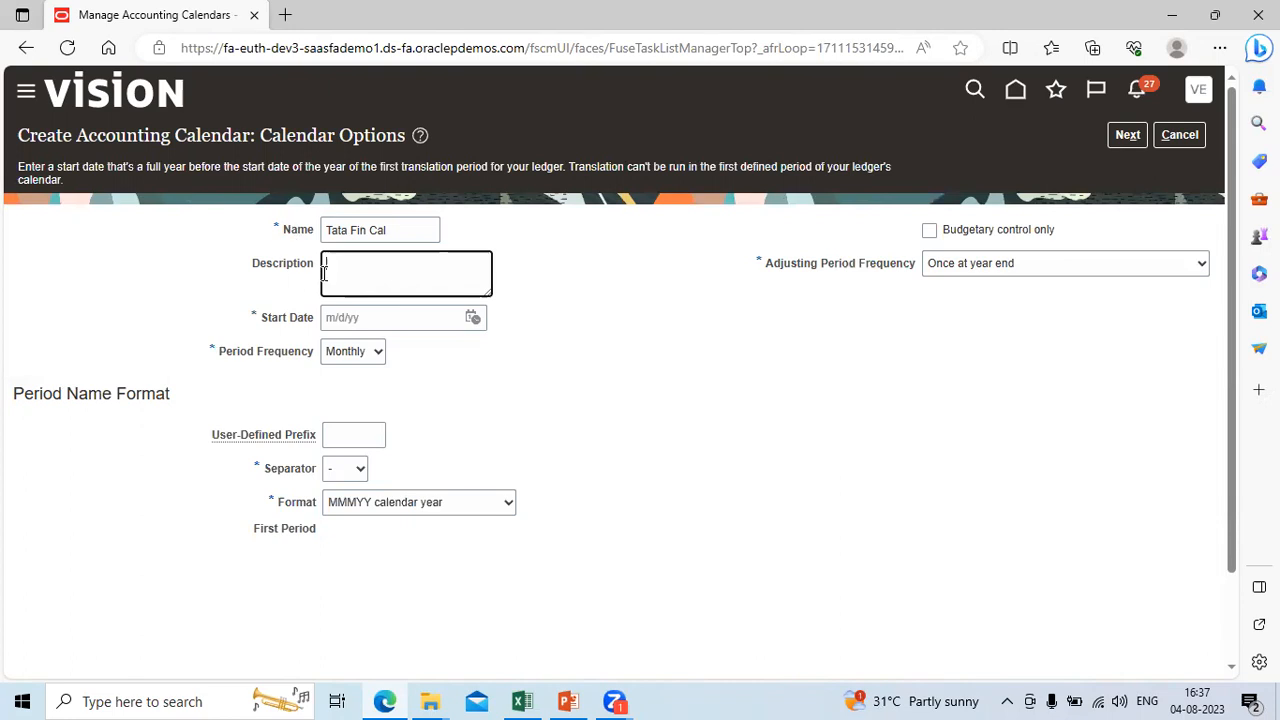
Step: Set the calendar's start date to January 1, 2023
click(474, 318)
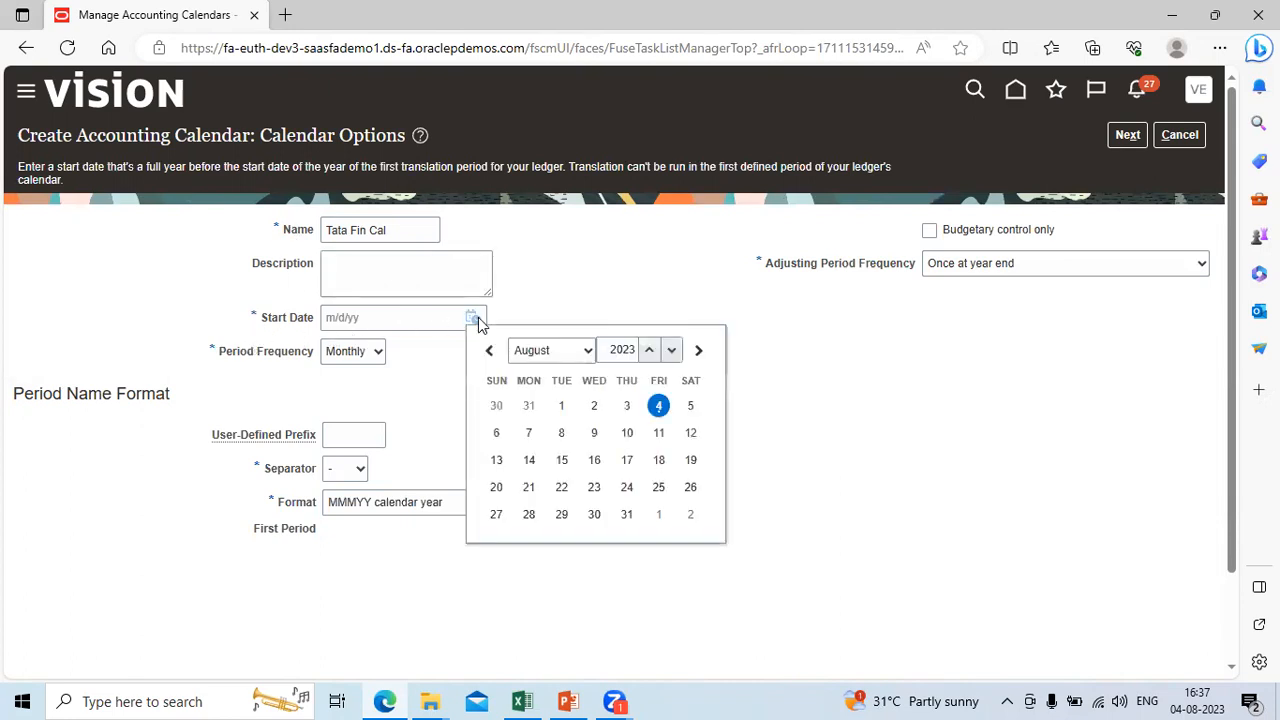
click(589, 350)
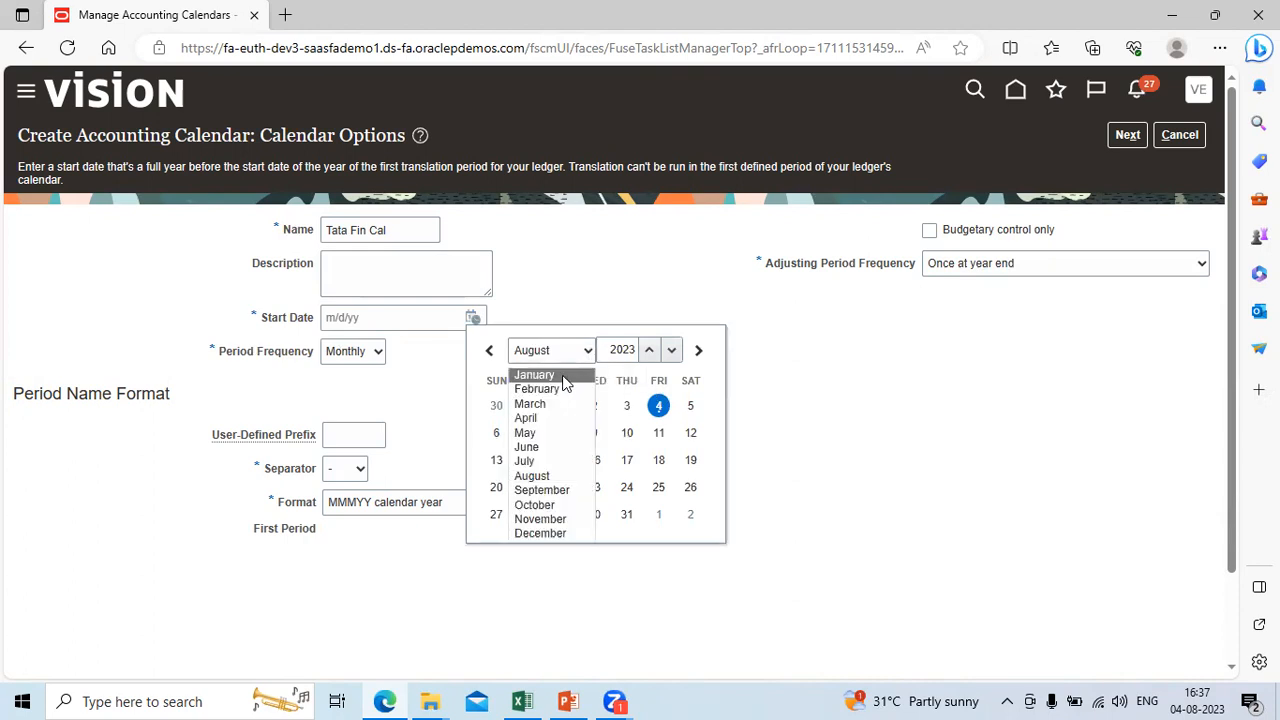
click(571, 374)
click(496, 405)
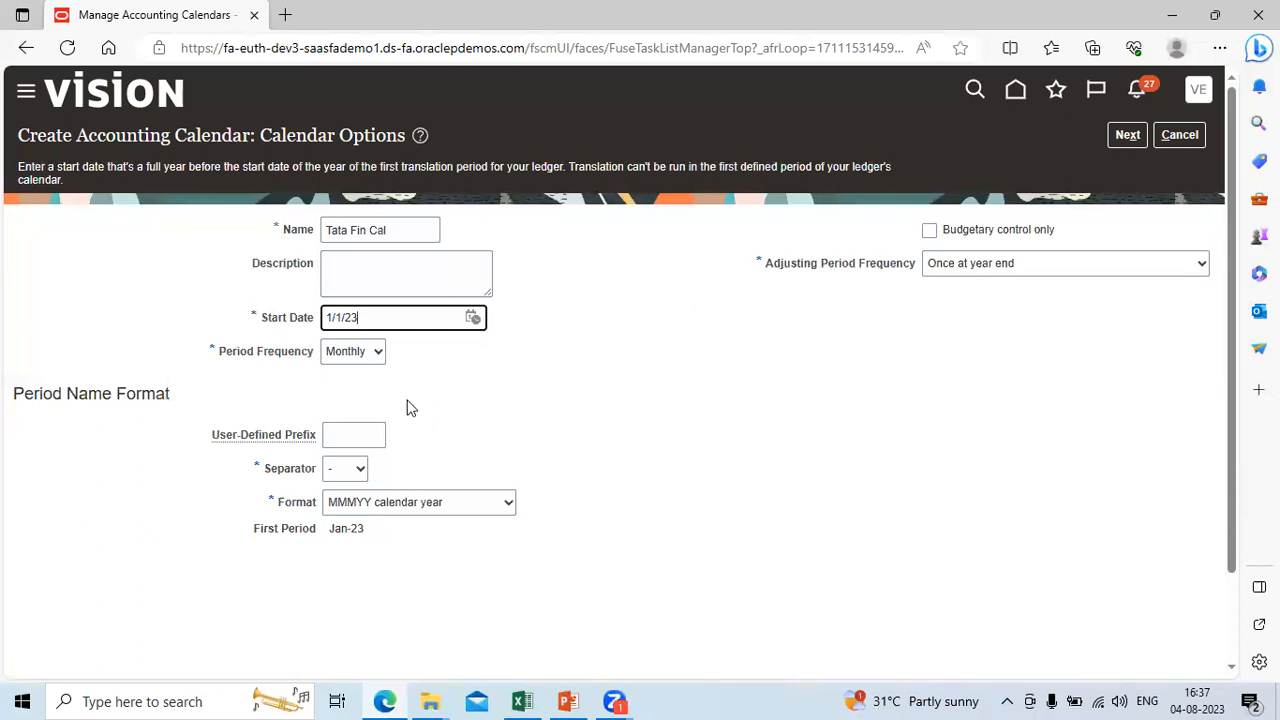
Step: Choose Monthly as the period frequency and keep the hyphen as the period name separator
click(378, 353)
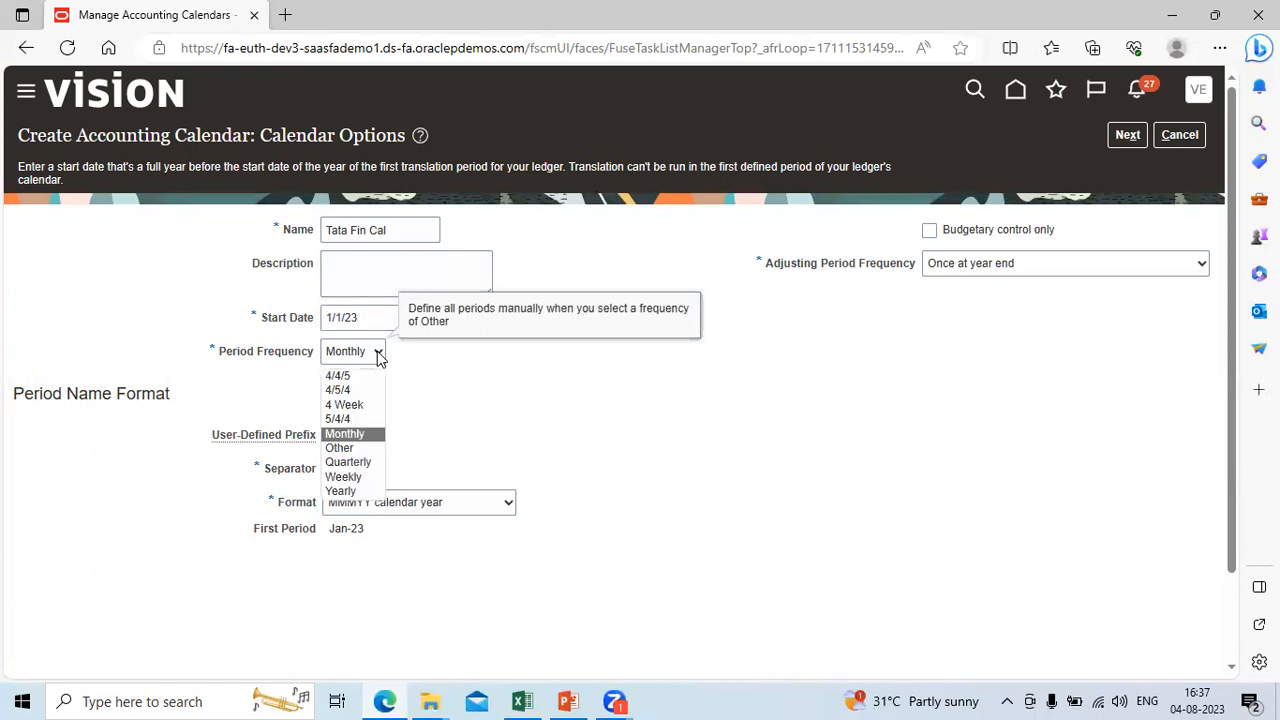
click(365, 434)
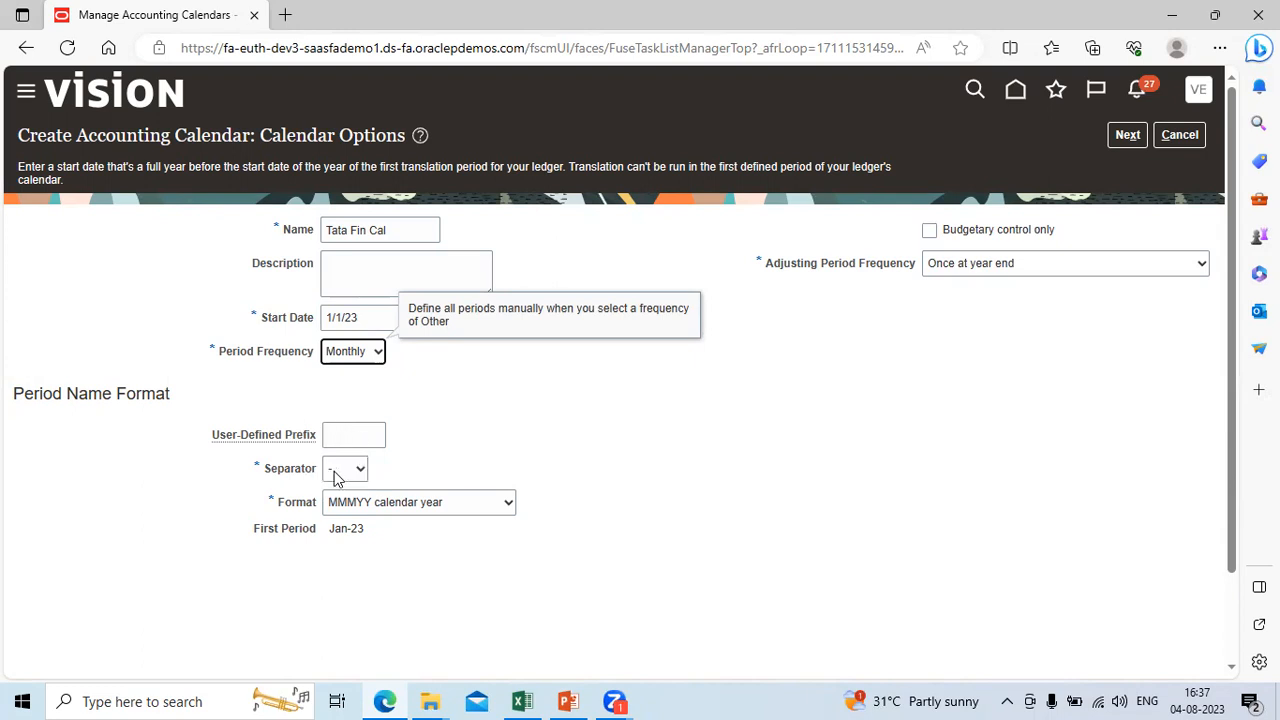
click(360, 470)
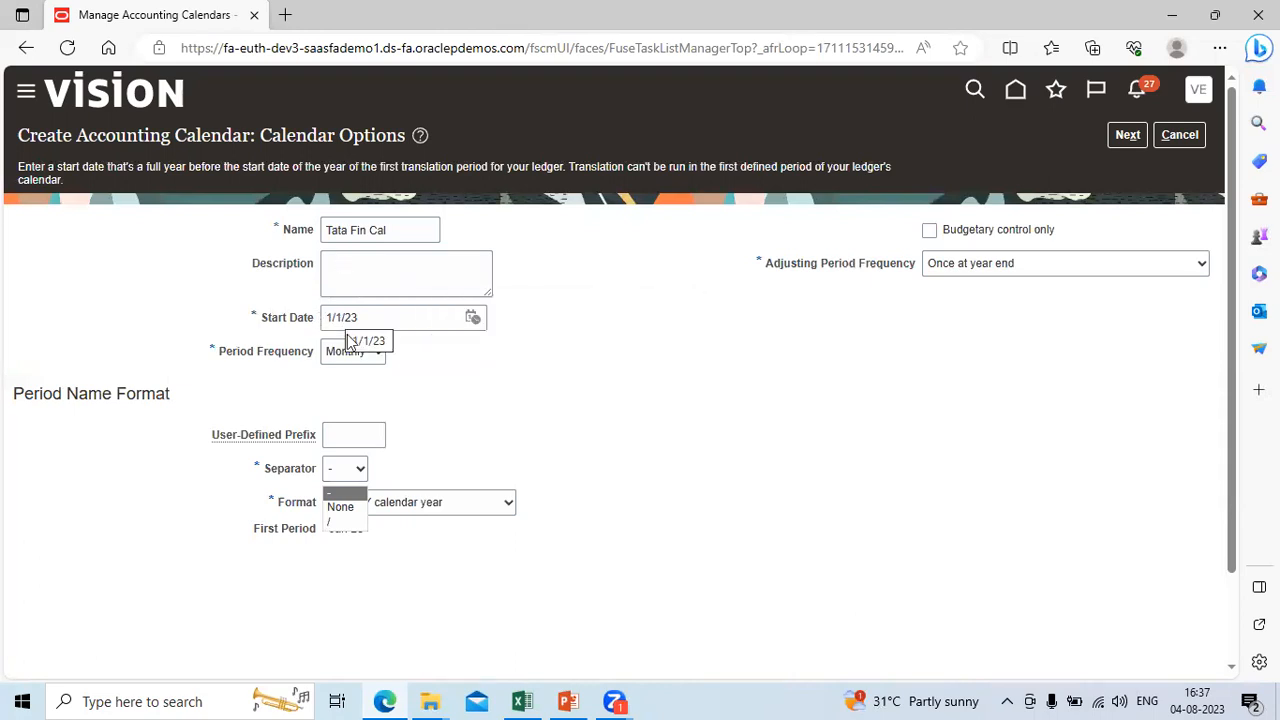
click(400, 480)
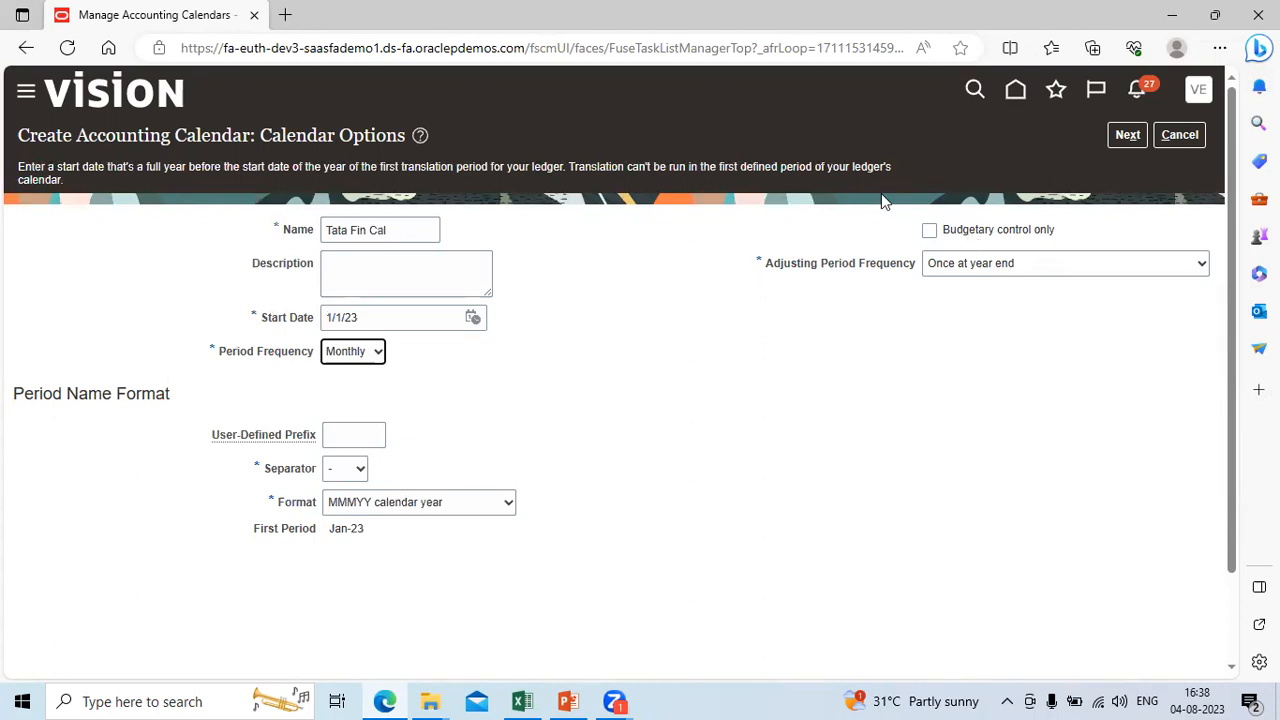
Step: Choose "Once at year end" as the adjusting period frequency and continue to the period details
click(1204, 266)
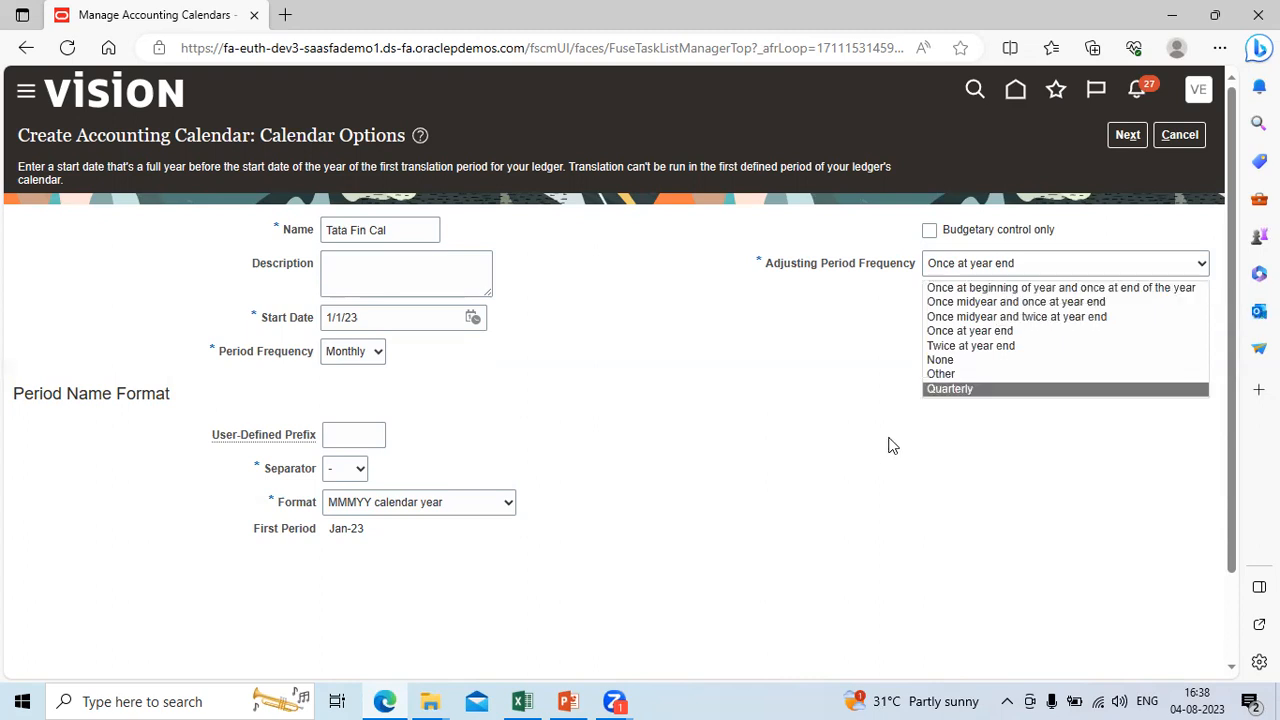
click(1014, 332)
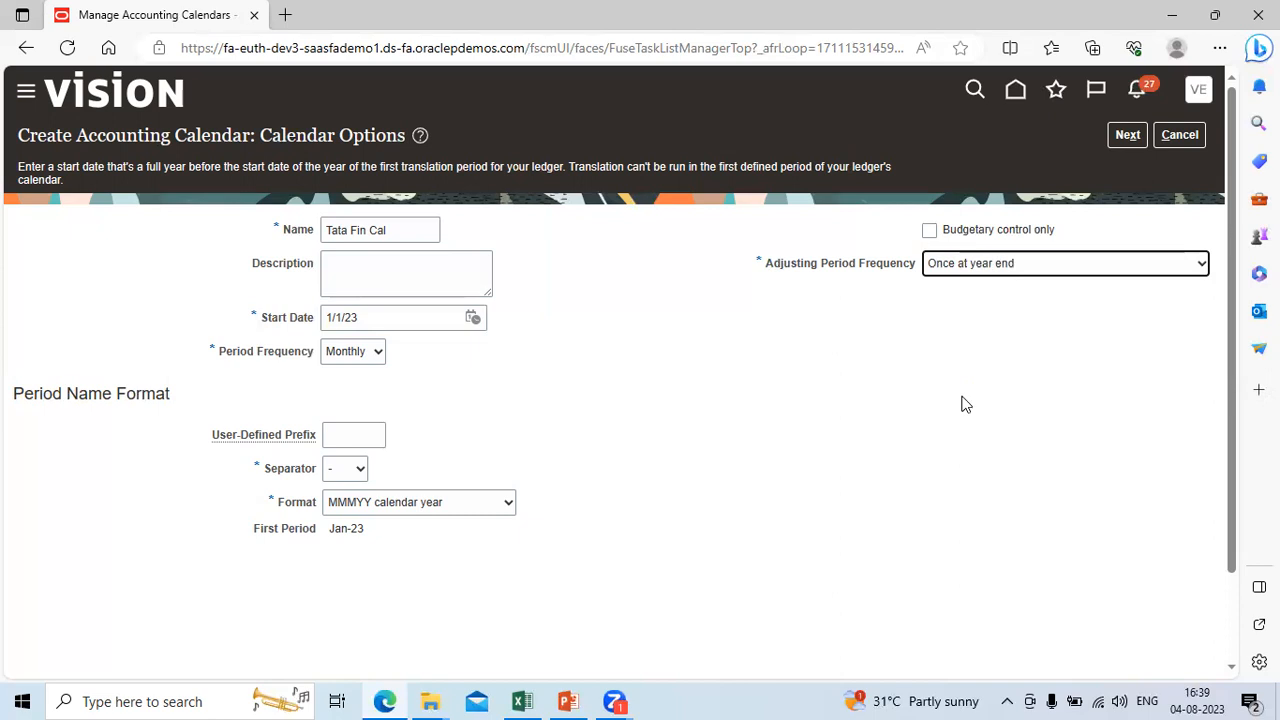
click(1127, 136)
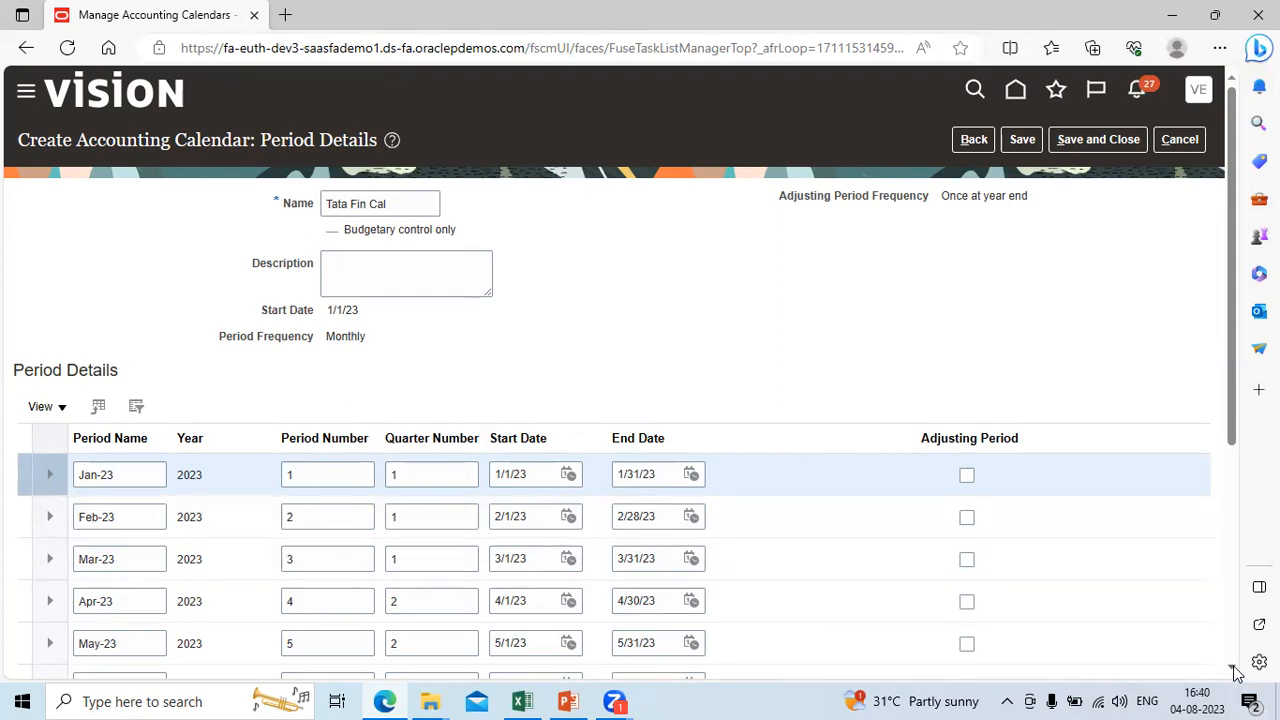
Step: Rename the adjusting period in the thirteenth row as 13_Dec-23_Adj
scroll(1237, 673, down, 4)
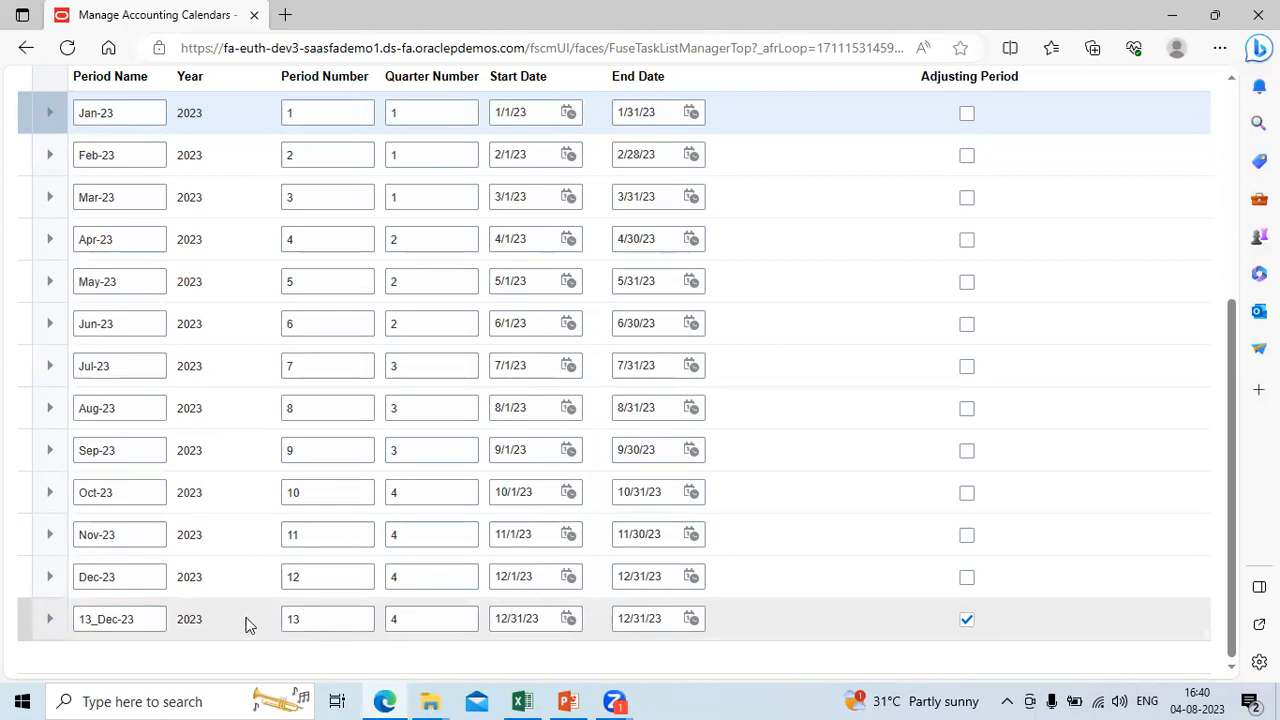
click(154, 614)
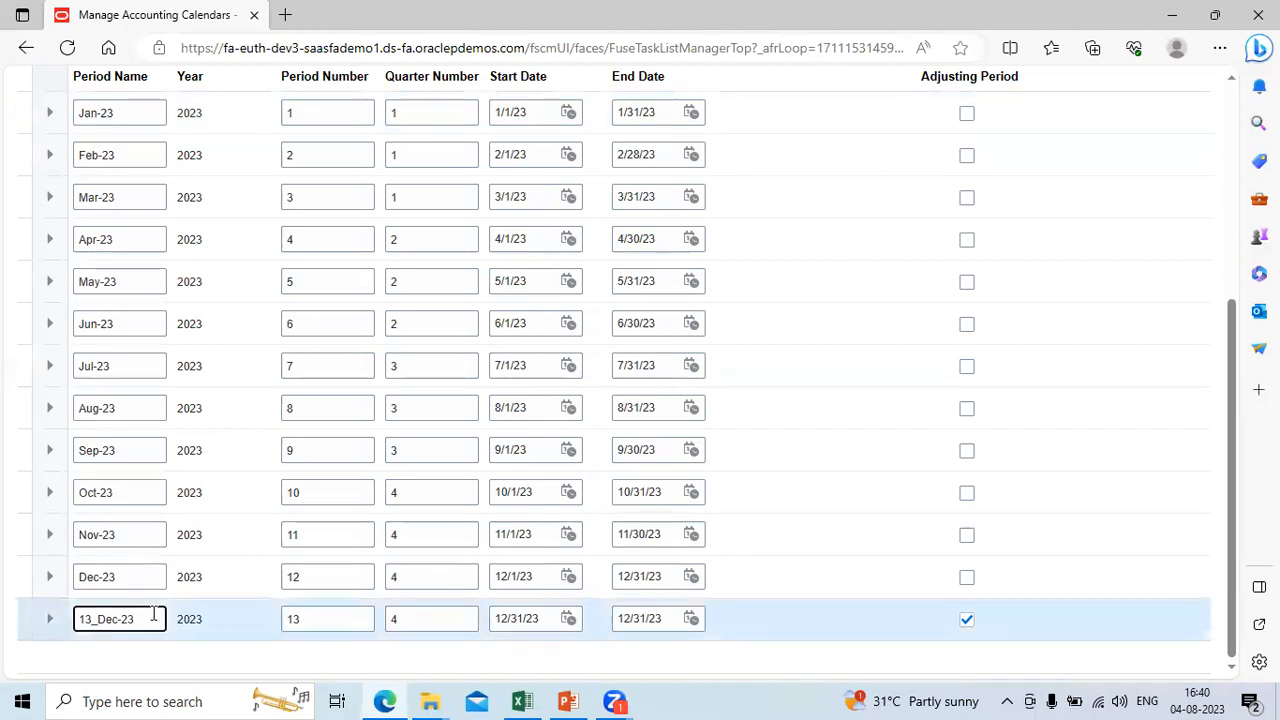
text(_Adj)
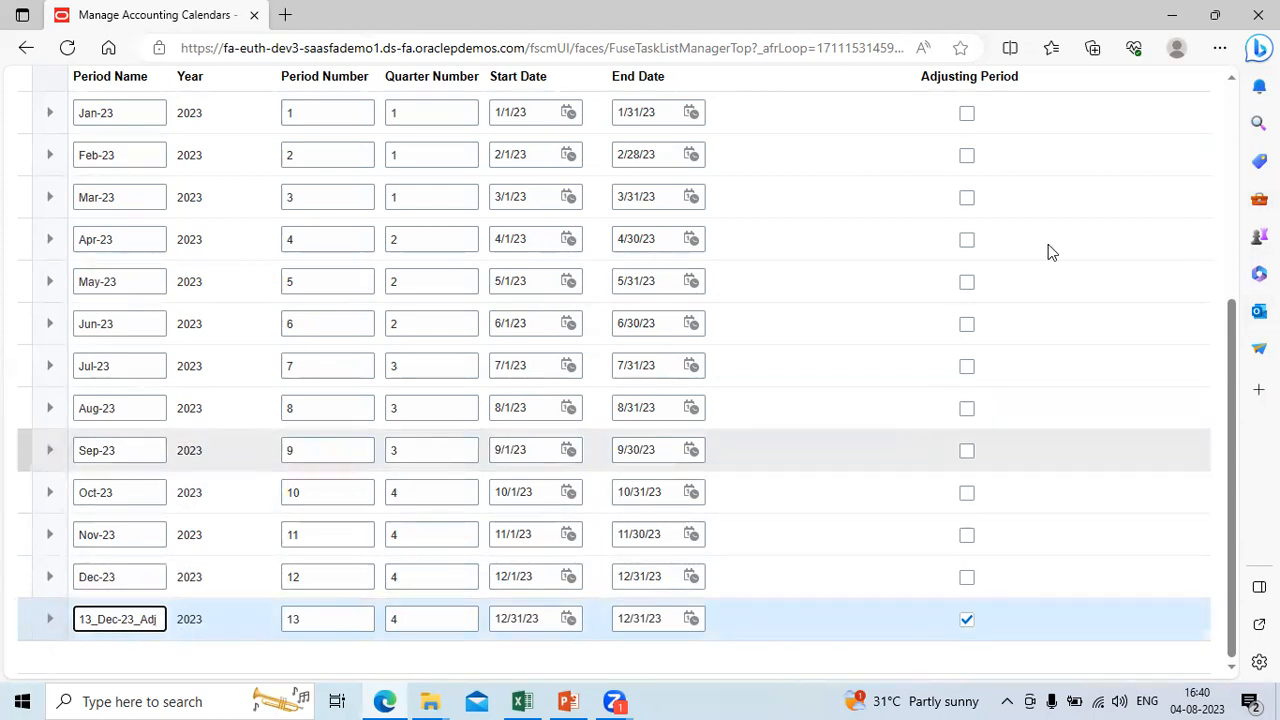
Step: Save the new accounting calendar and return to the list of calendars
scroll(1234, 89, up, 4)
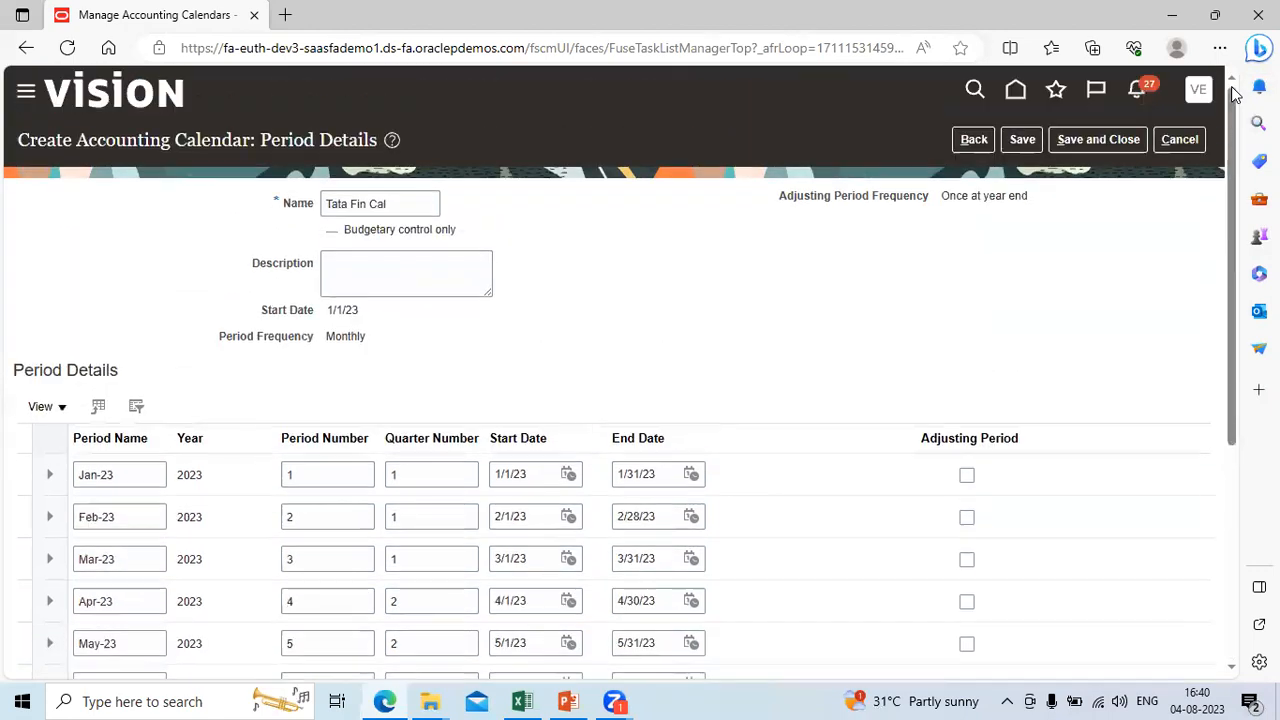
click(1123, 137)
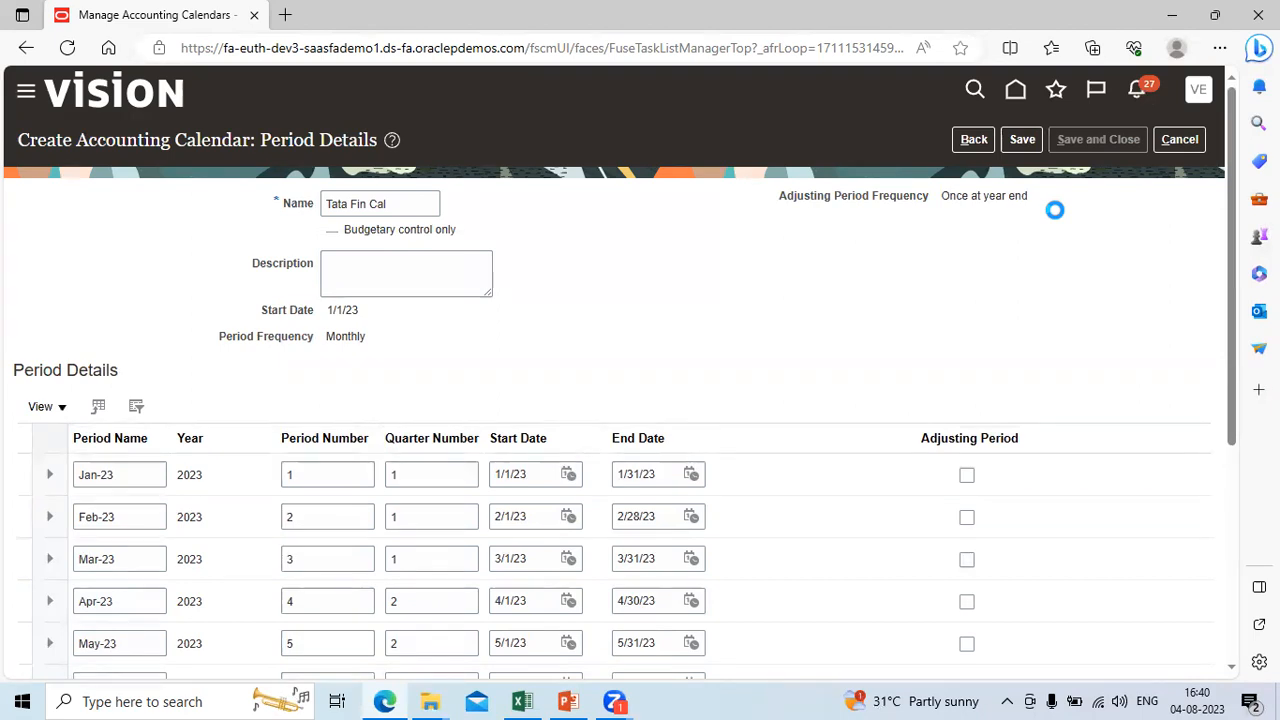
click(438, 264)
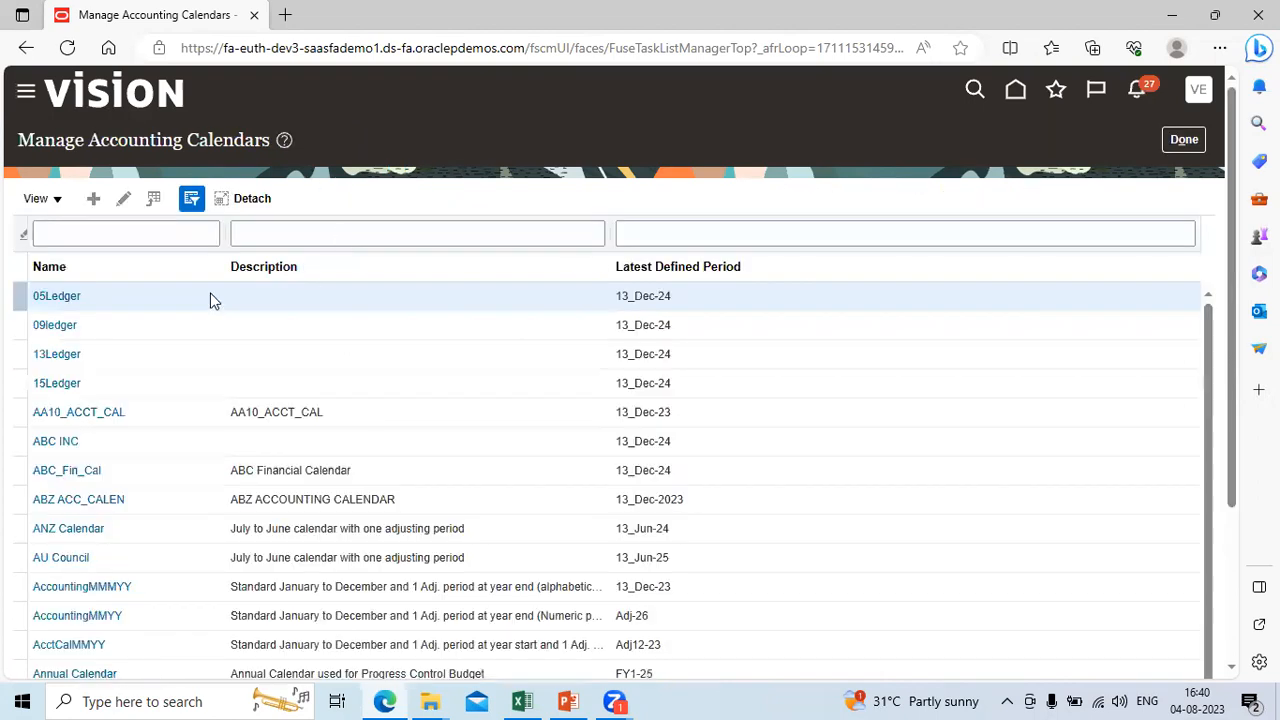
Step: Filter the accounting calendars by the name Tata% and open Tata Fin Cal for editing
click(115, 230)
text(Ta)
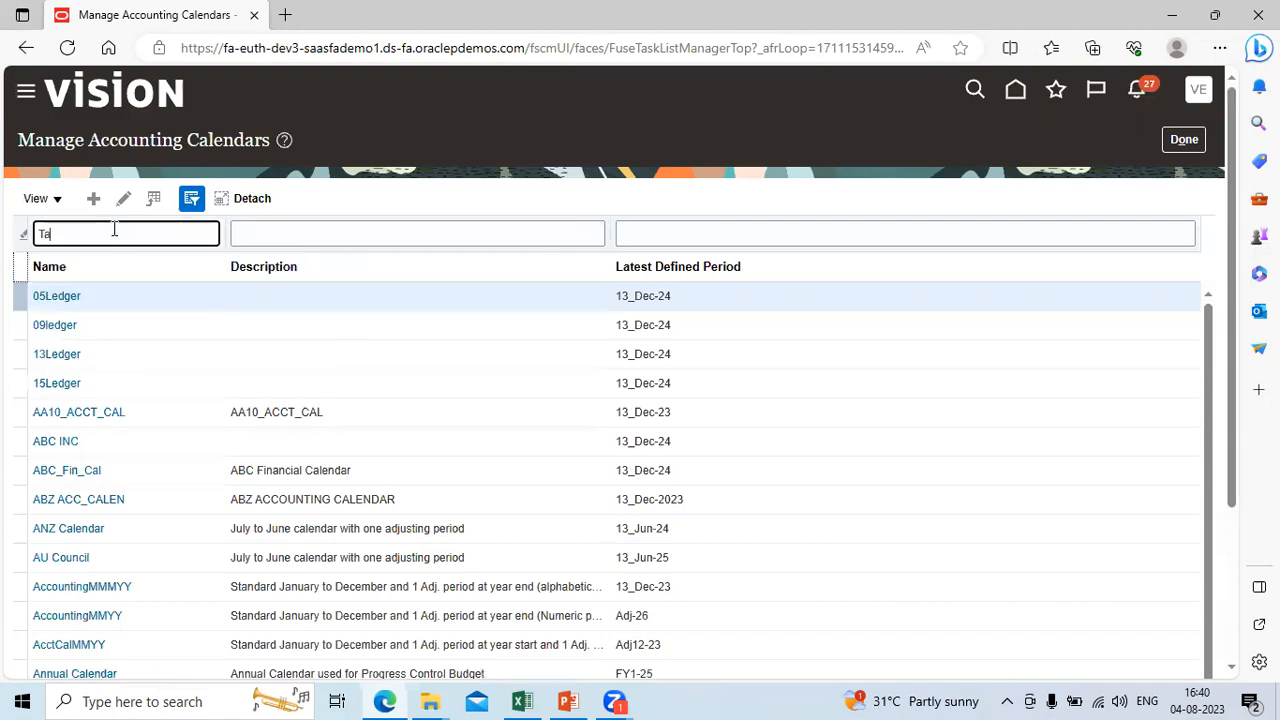
text(ta%)
key(Return)
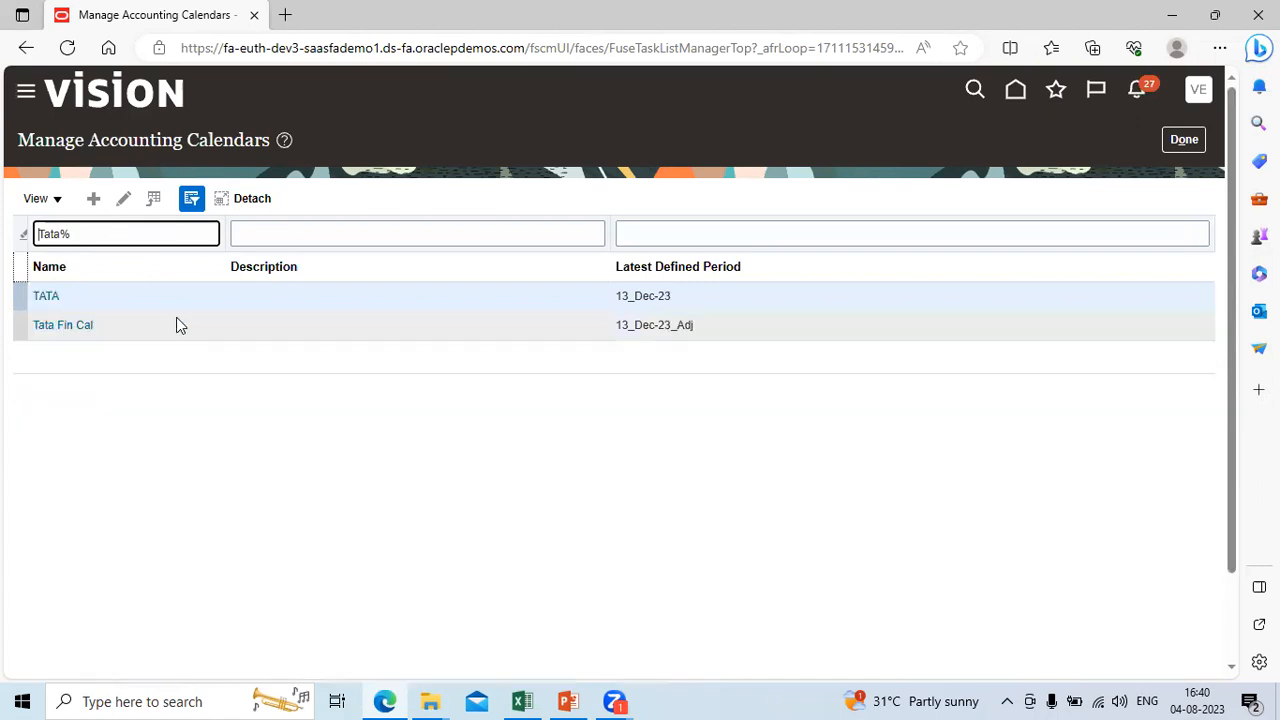
click(63, 327)
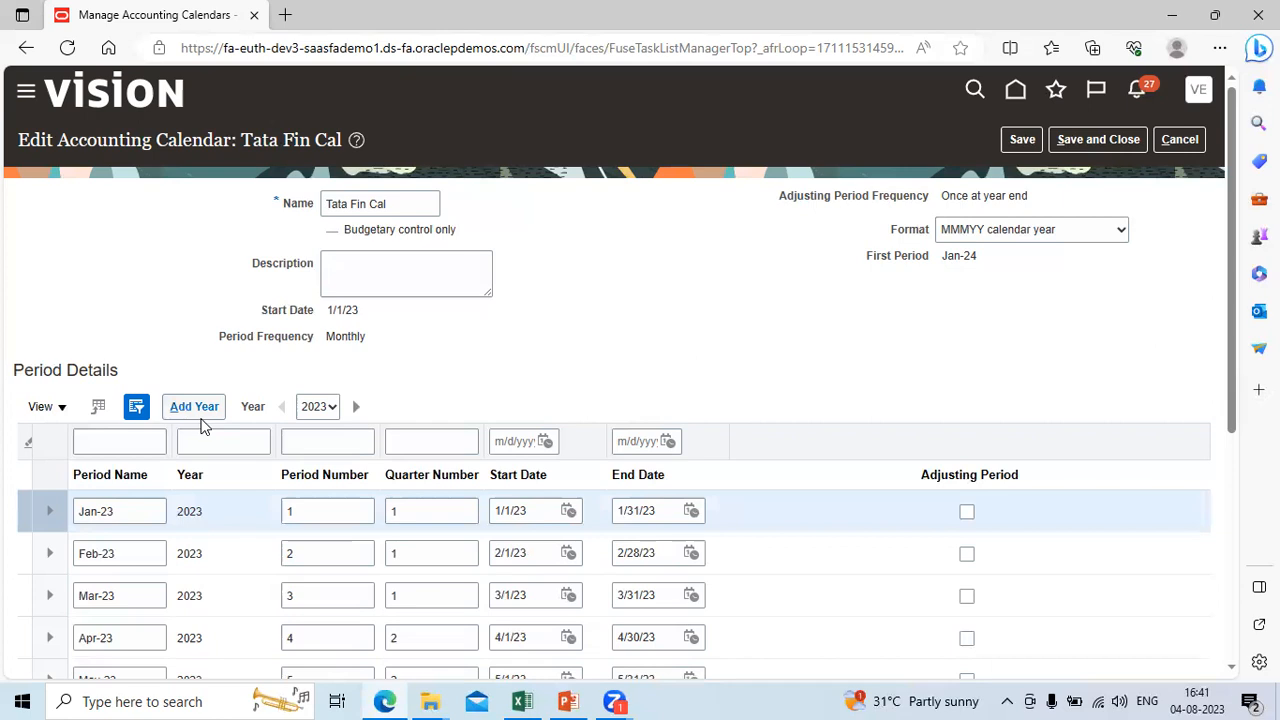
Step: Add the year 2024 to the Tata Fin Cal calendar, review its periods, and save and close it
click(178, 412)
click(195, 413)
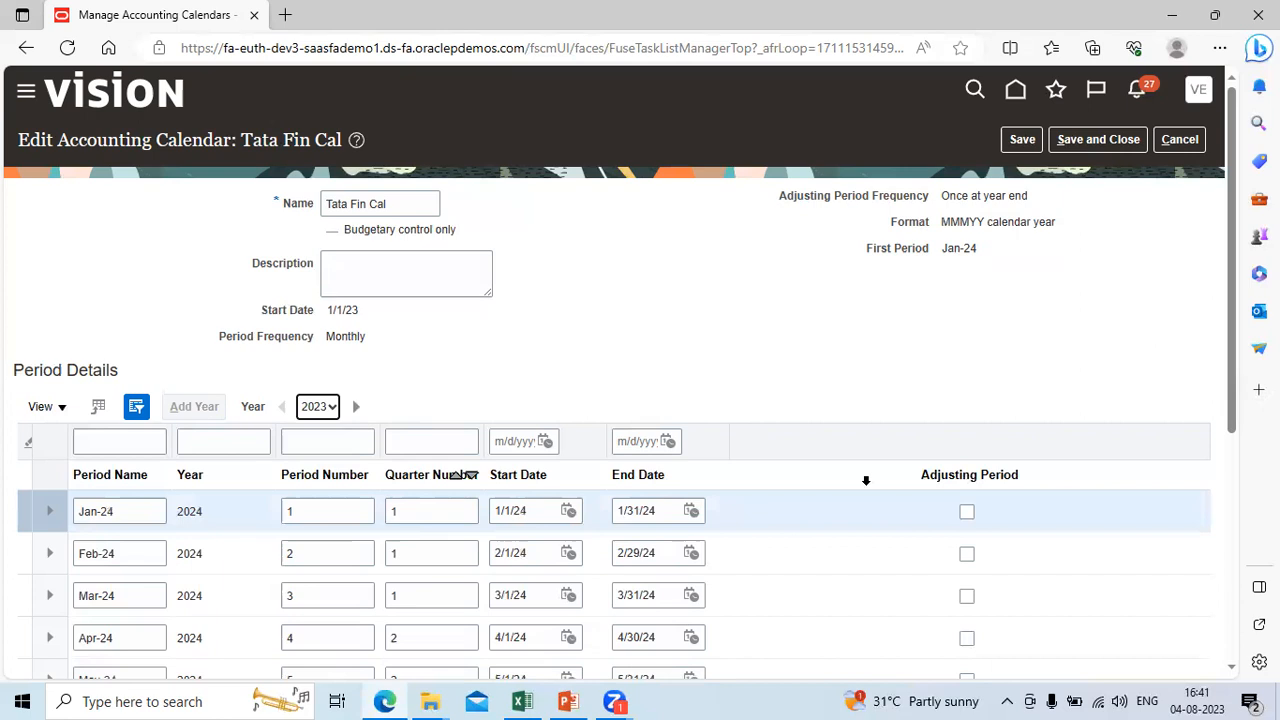
scroll(1237, 672, down, 3)
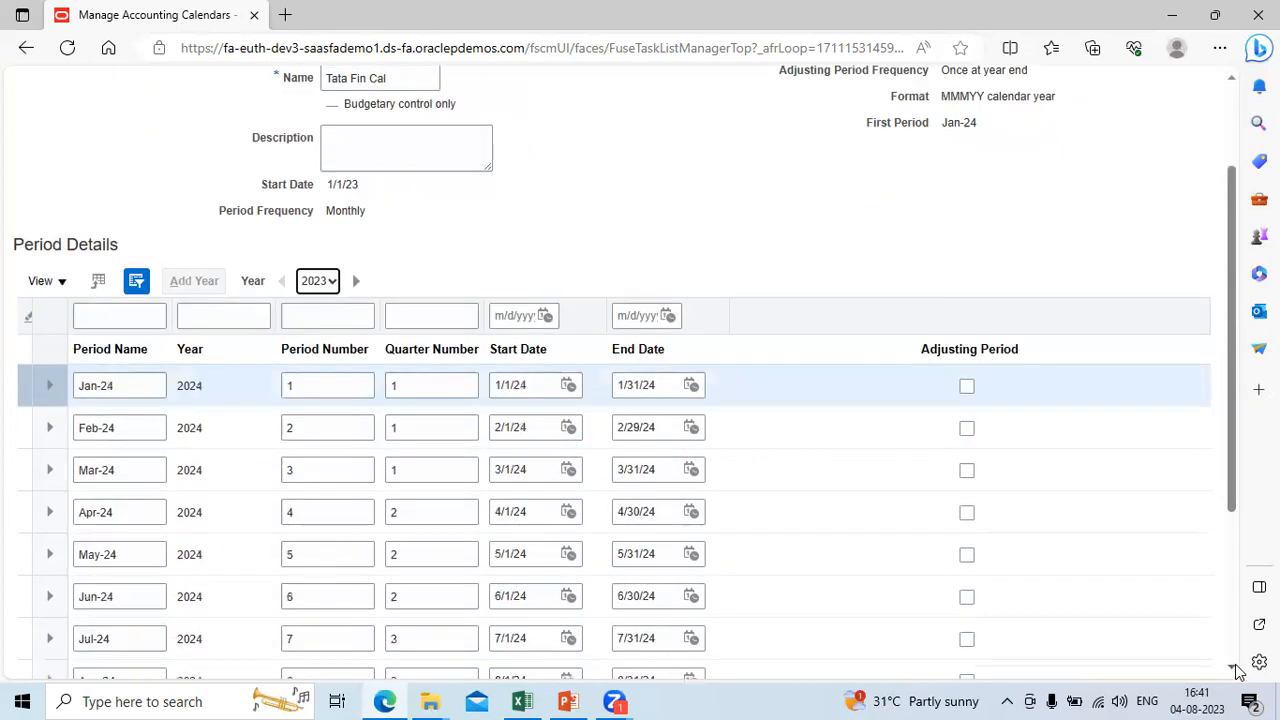
scroll(1237, 672, down, 1)
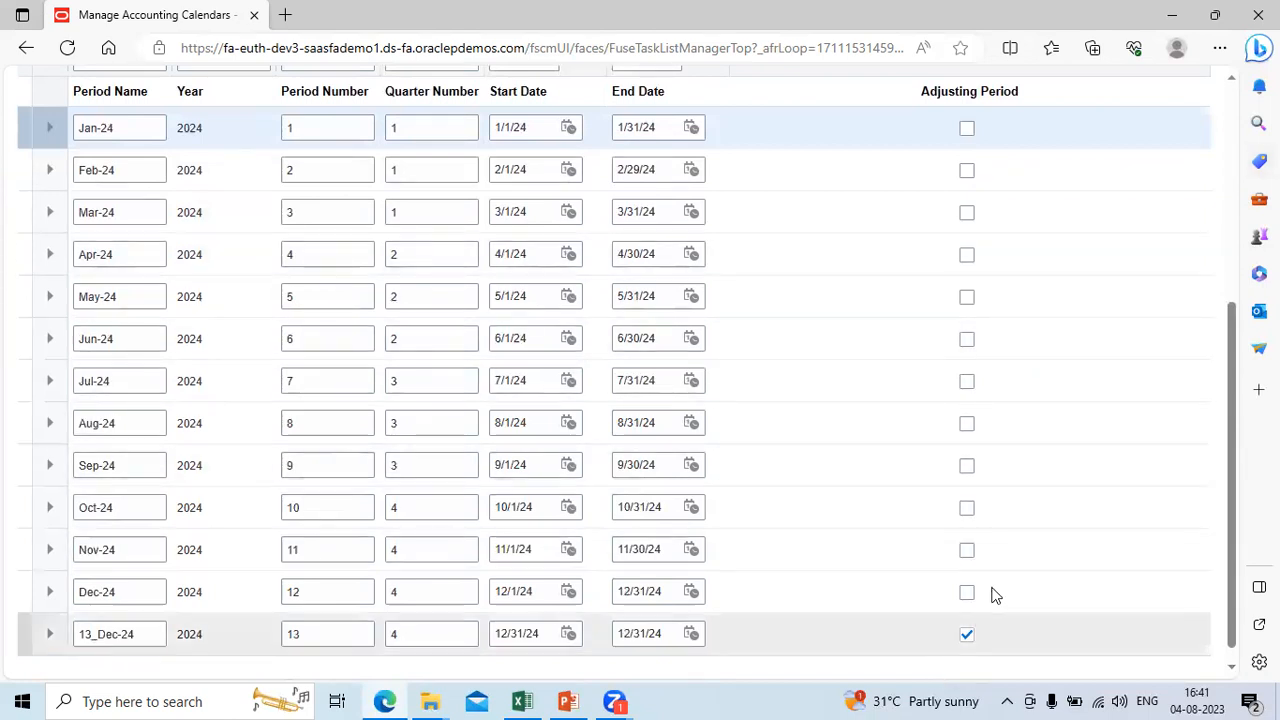
click(1233, 95)
click(1115, 141)
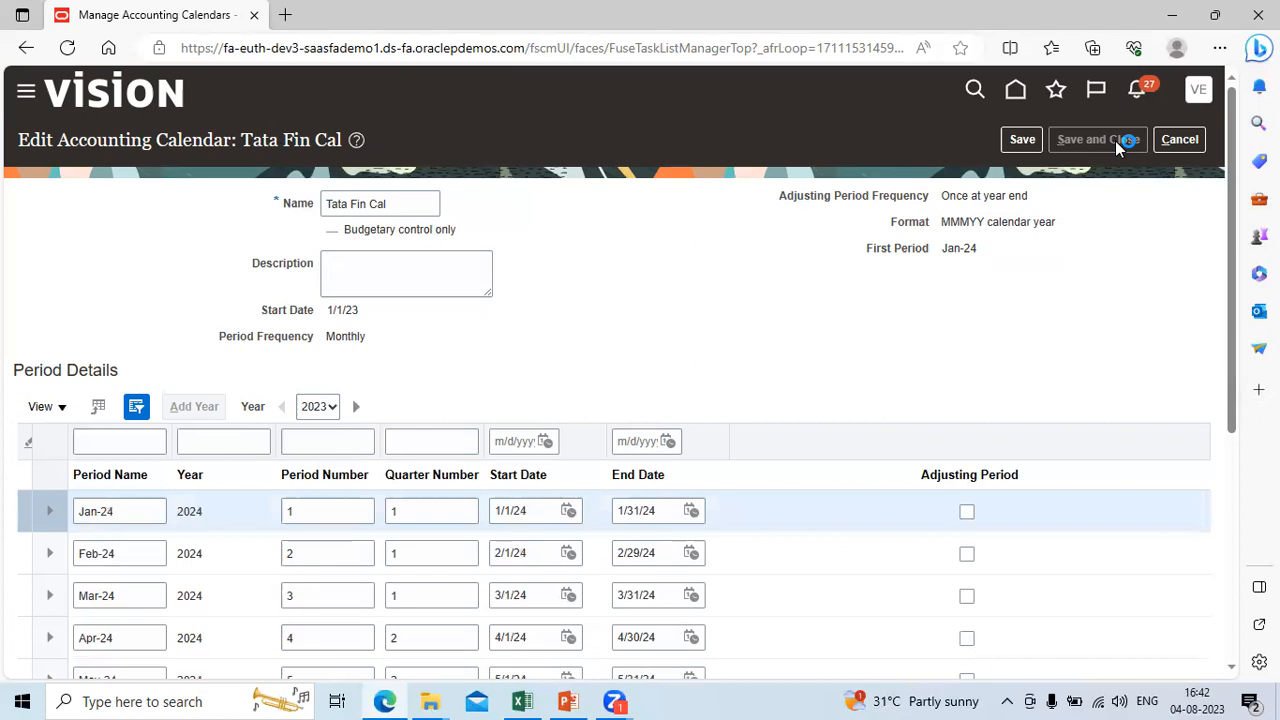
Step: Check the Agenda slide in PowerPoint, return to the browser and open the Manage Currencies task
click(566, 699)
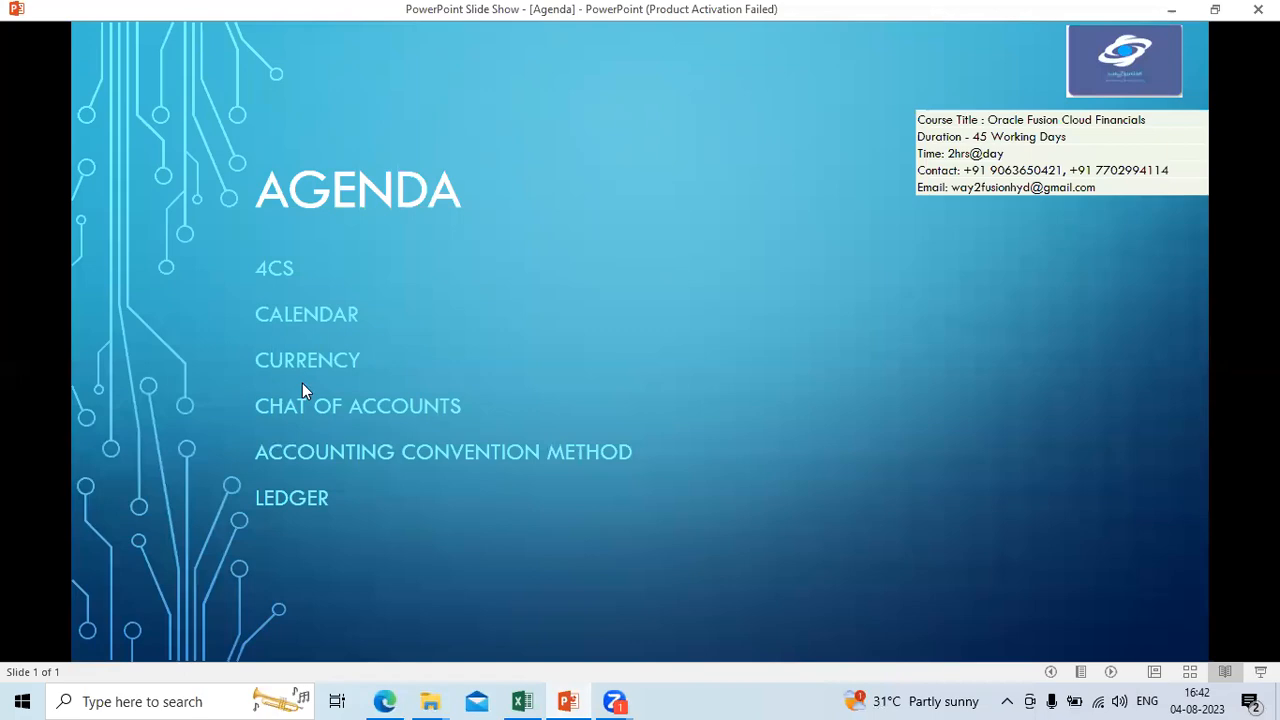
key(alt+Tab)
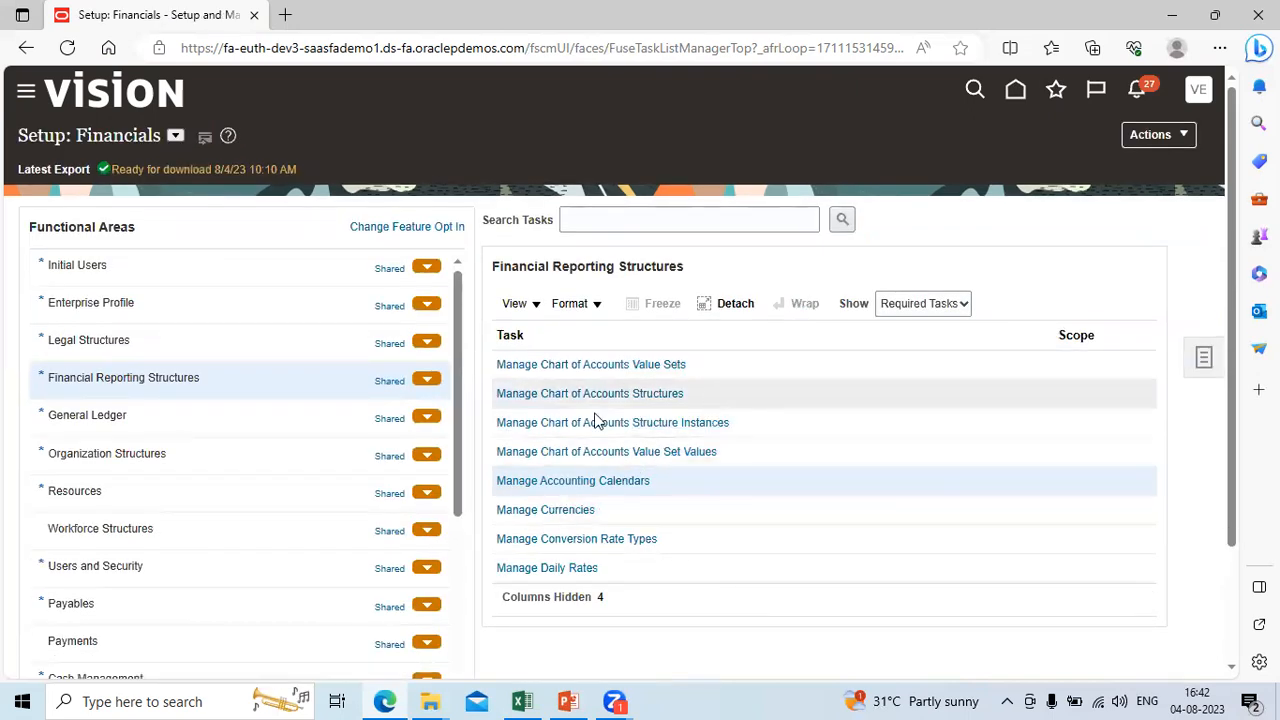
click(557, 512)
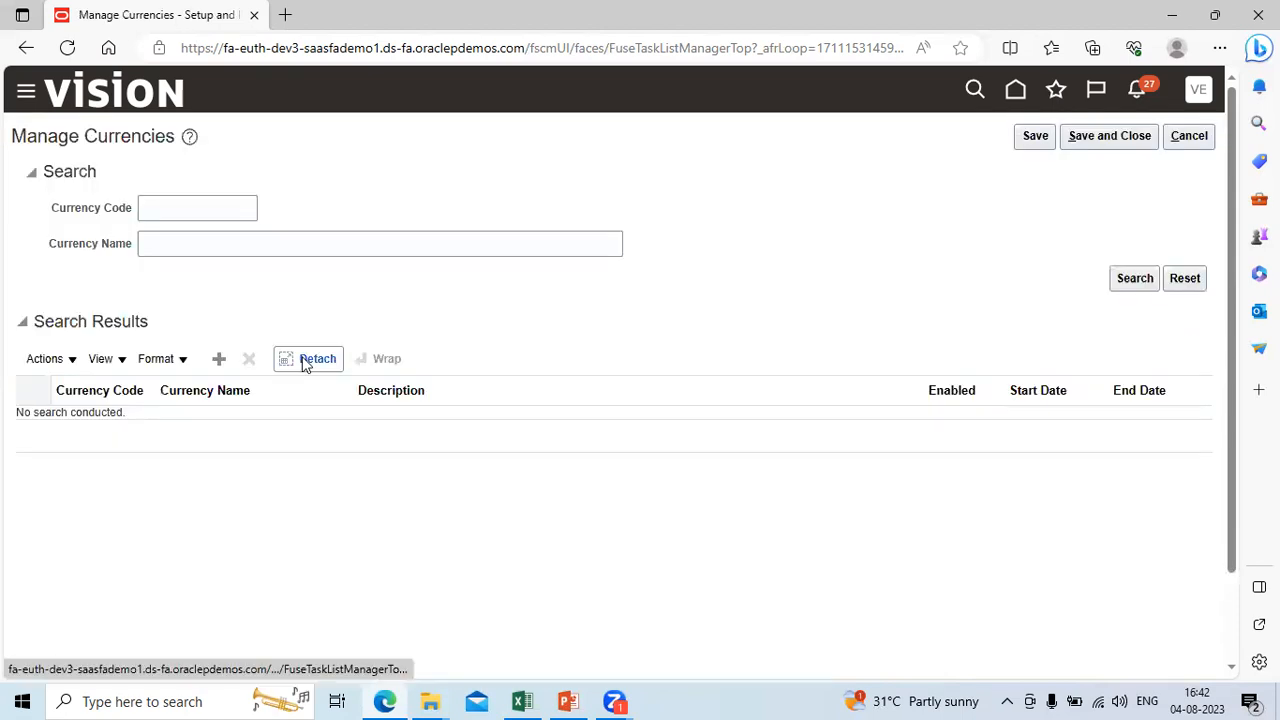
Step: Search the currencies without any criteria and look through the list
click(1128, 284)
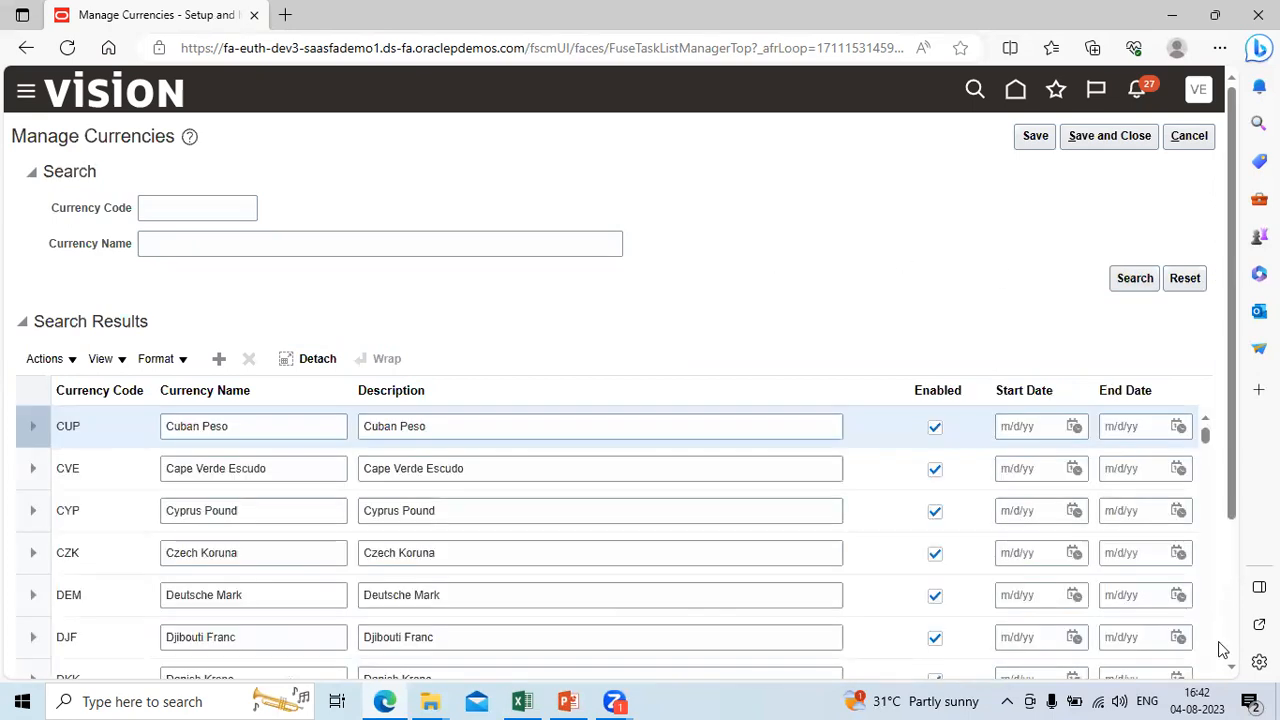
click(1234, 668)
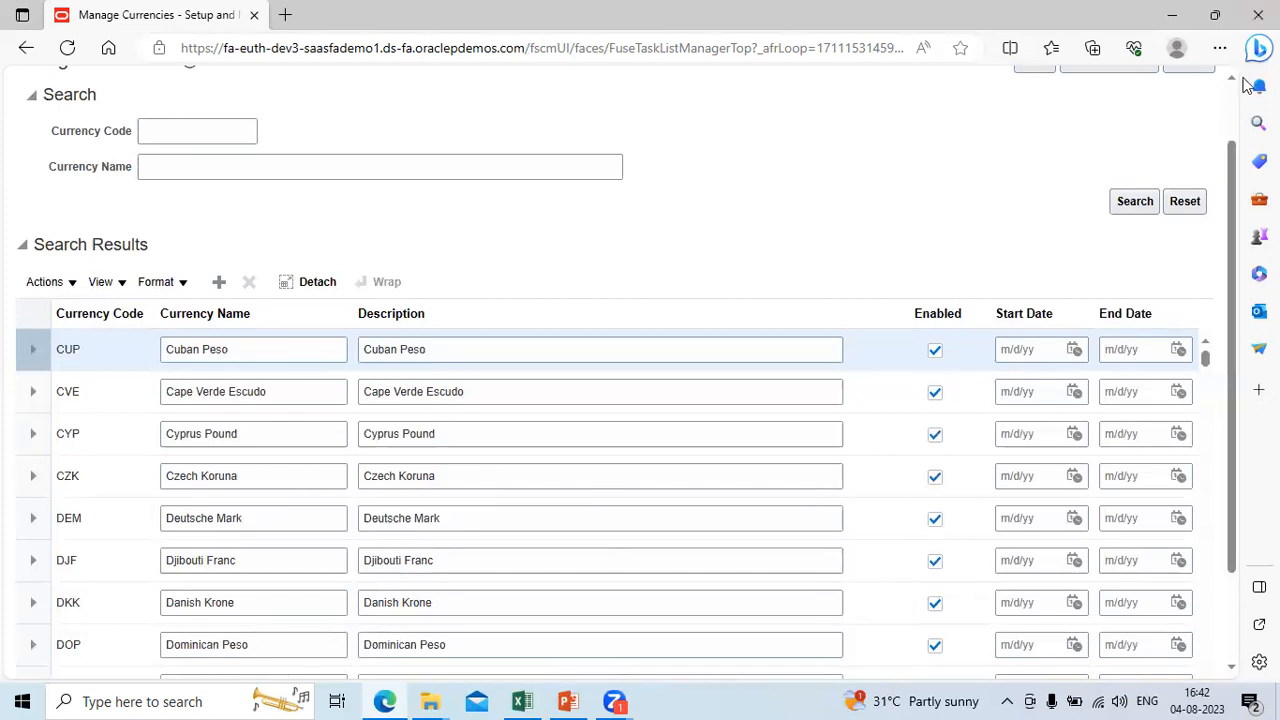
scroll(1236, 106, up, 1)
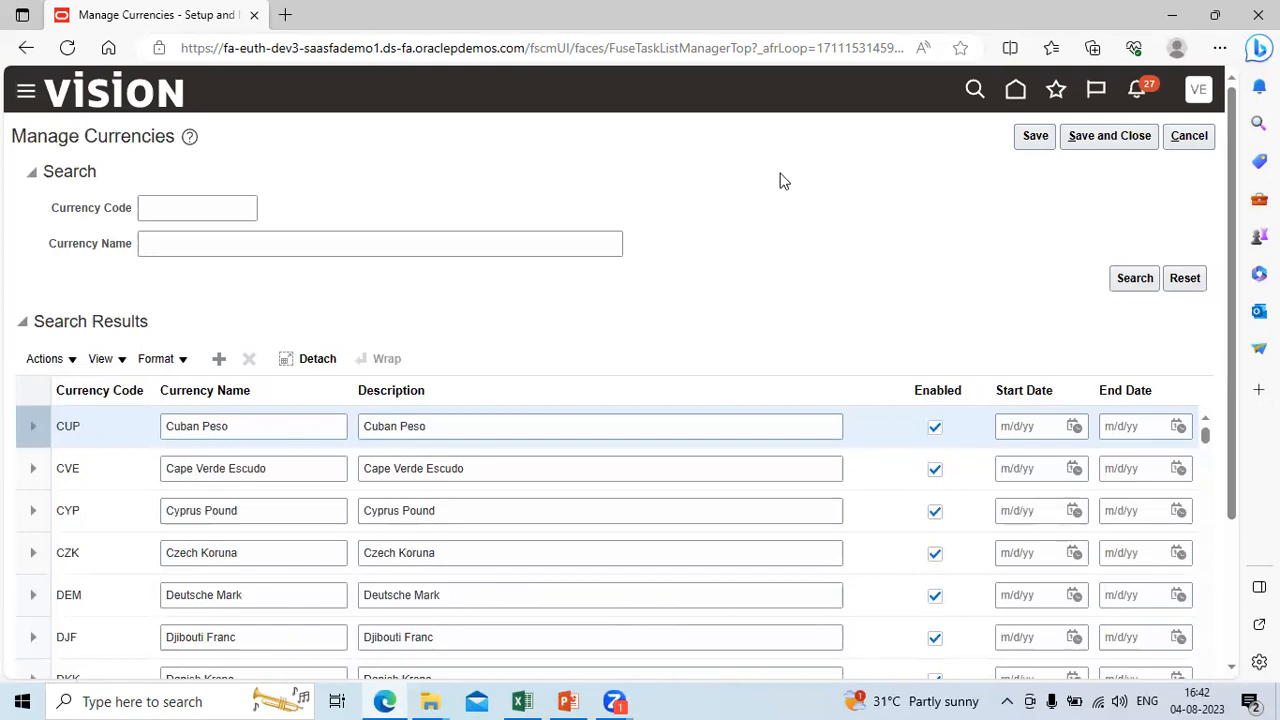
Step: Search for the currency code INR and leave Manage Currencies without saving
click(165, 209)
text(INR)
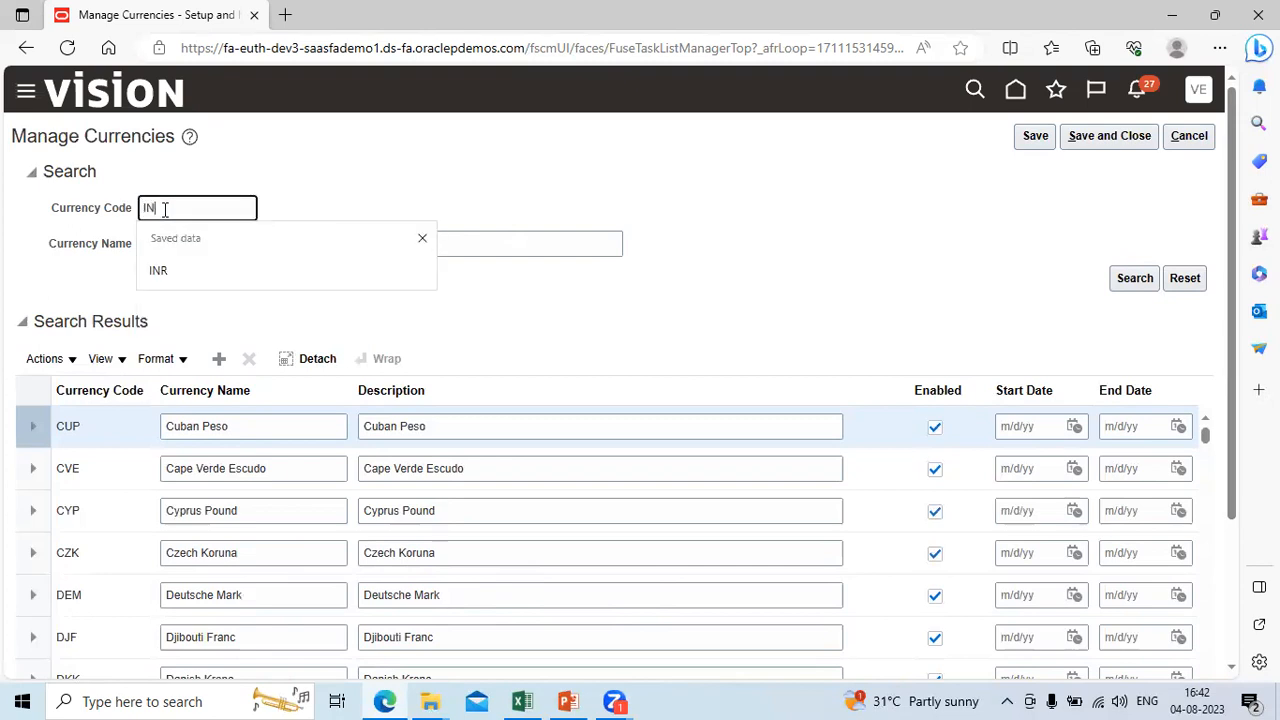
click(1134, 282)
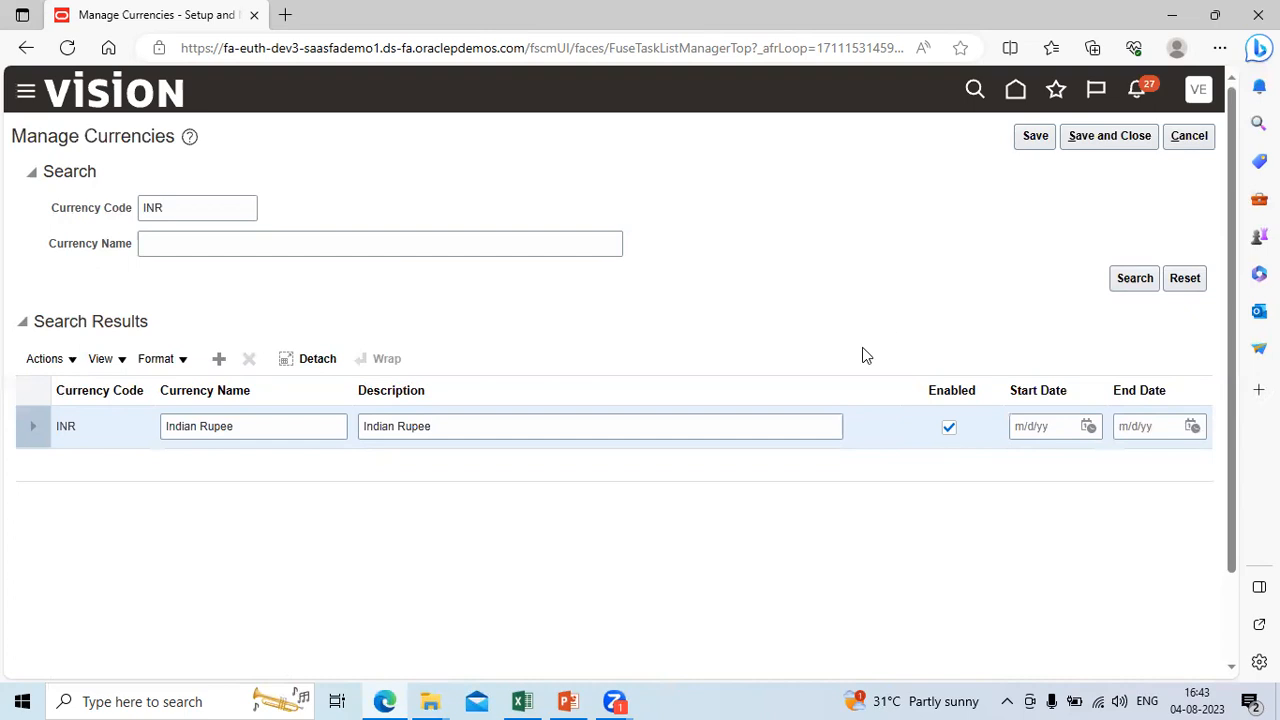
click(1200, 137)
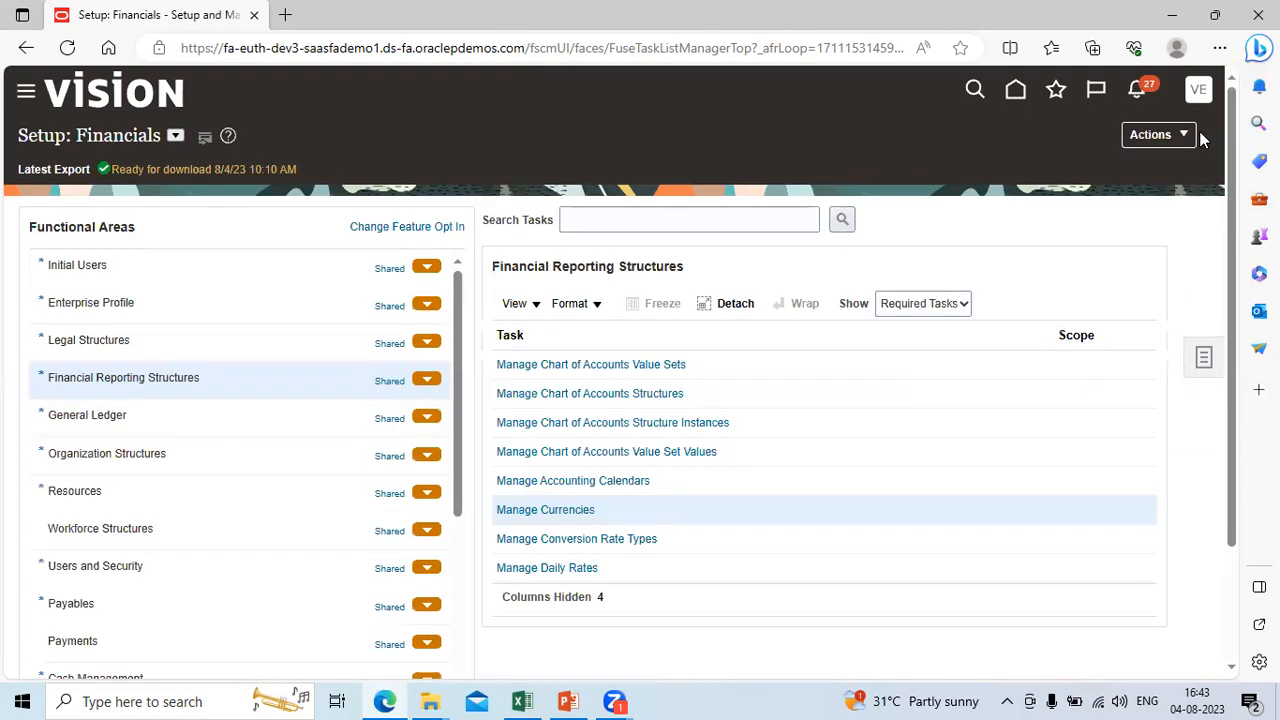
Step: Check the agenda in PowerPoint, switch to the Way2Fusion workbook in Excel, and change the Company segment's description in B17 to "Tata Corportation"
click(572, 701)
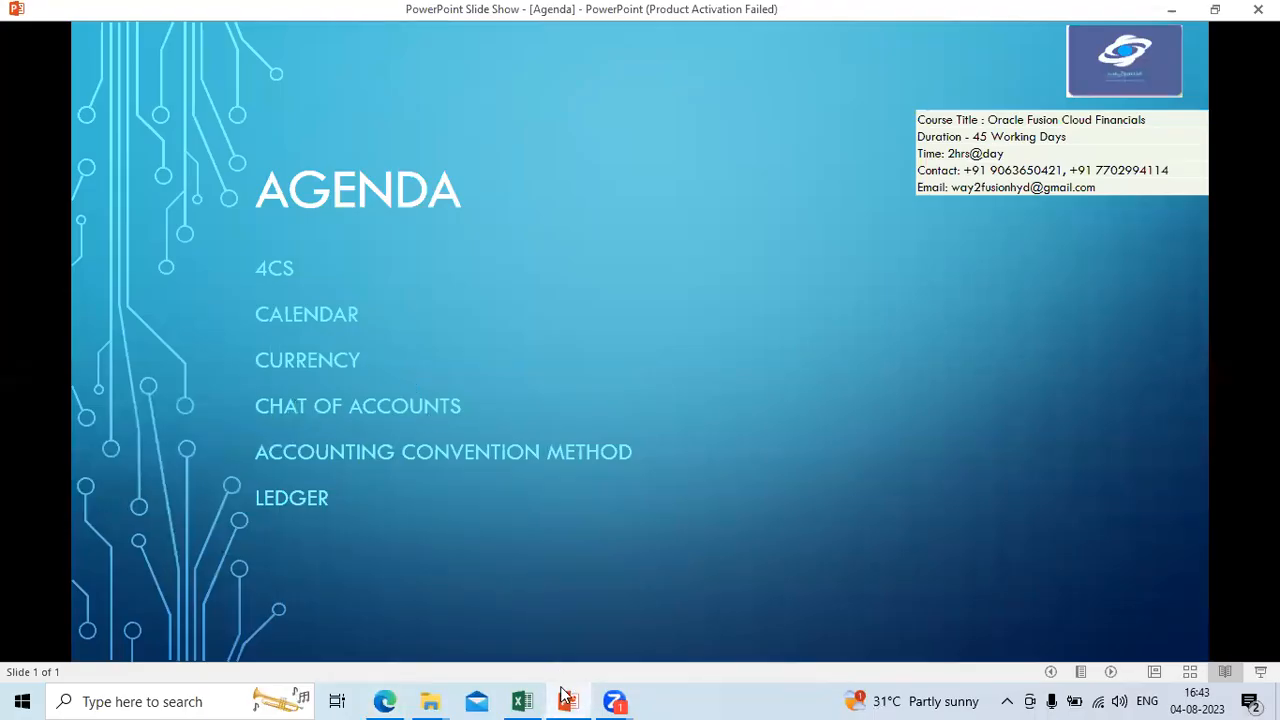
click(522, 701)
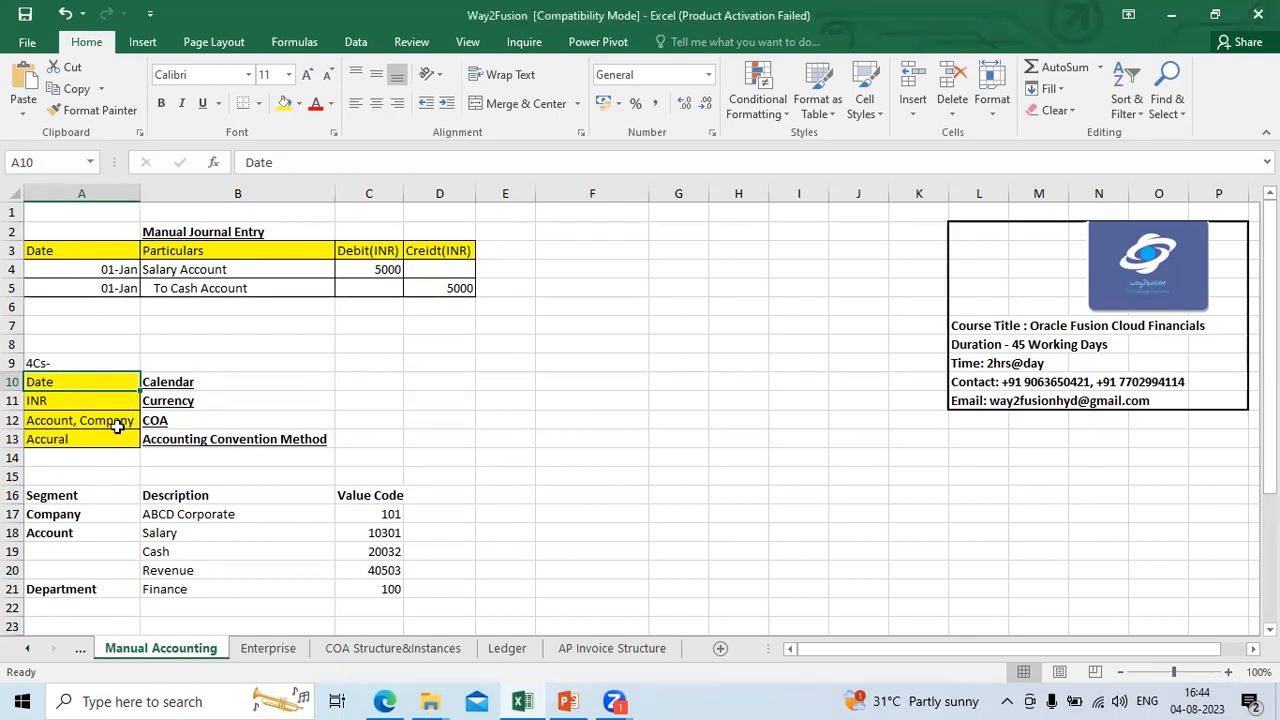
click(92, 515)
key(Right)
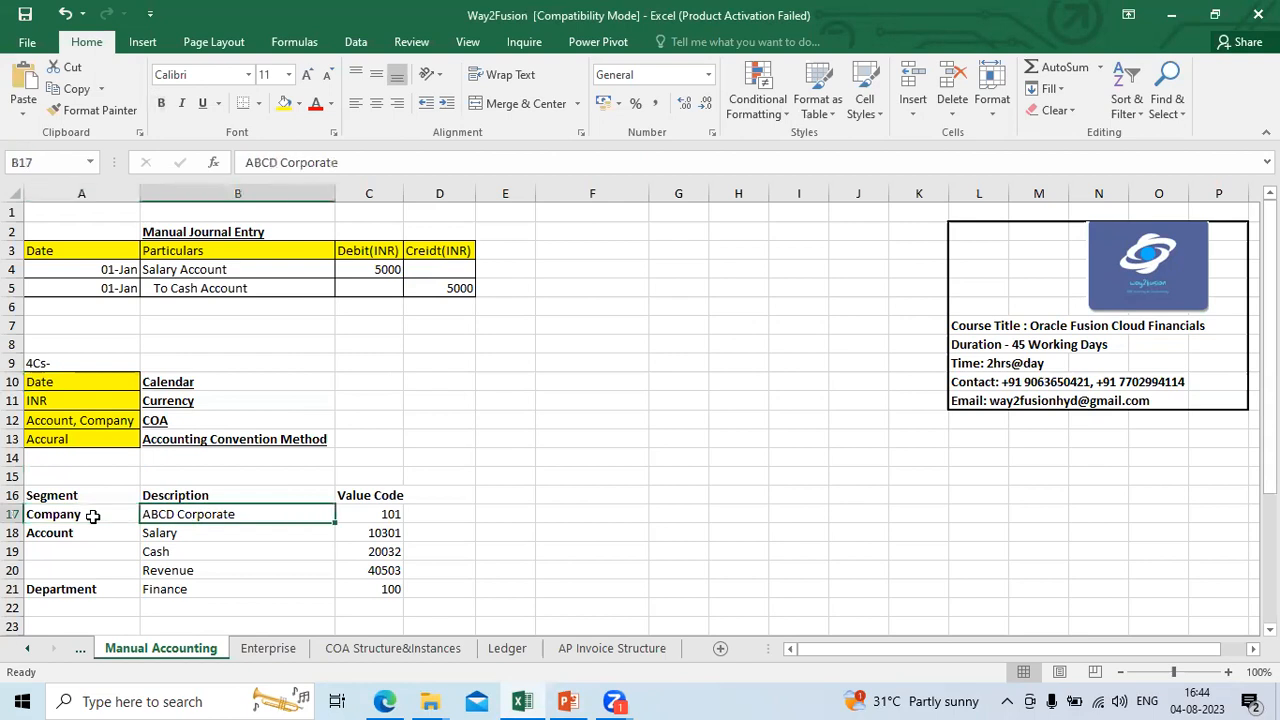
key(BackSpace)
text(Ta)
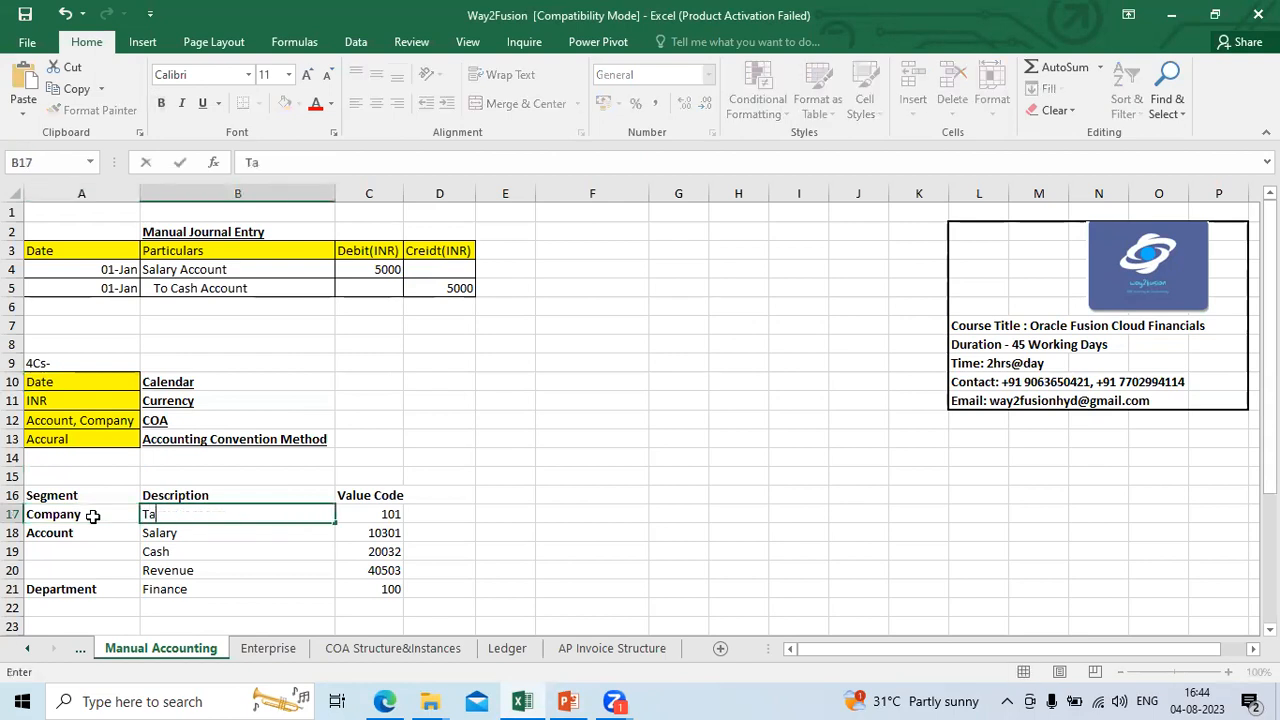
text(ta Corportation)
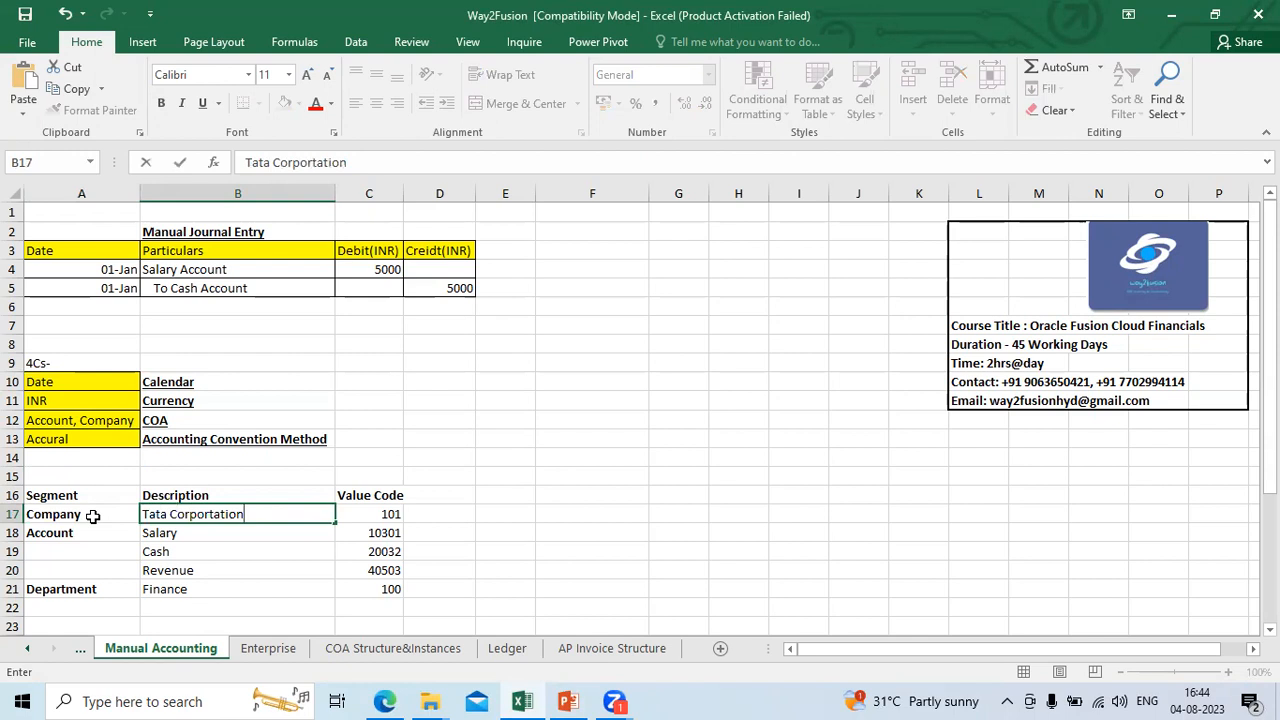
key(Return)
Step: Look through the Company, Account and Department rows of the segment table on the Manual Accounting sheet
key(Up)
key(Up)
key(Up)
key(Up)
key(Up)
key(Up)
key(Down)
key(Down)
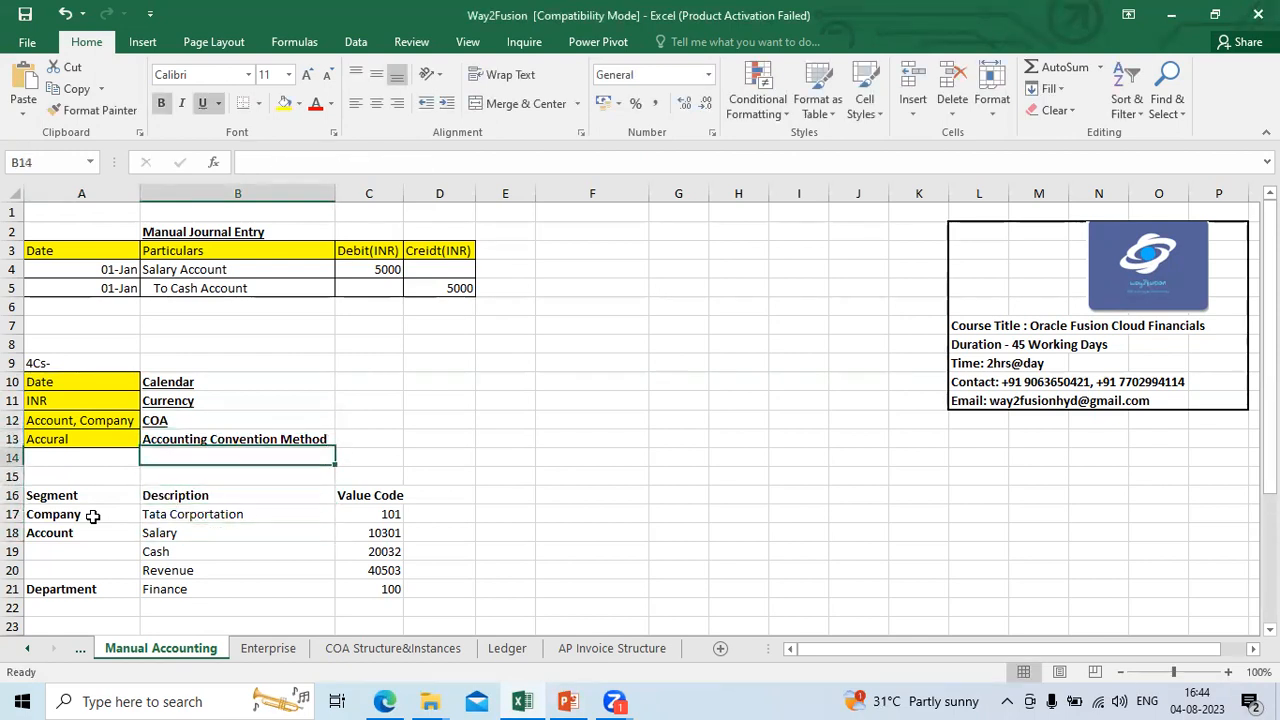
key(Down)
key(Down)
key(Down)
key(Down)
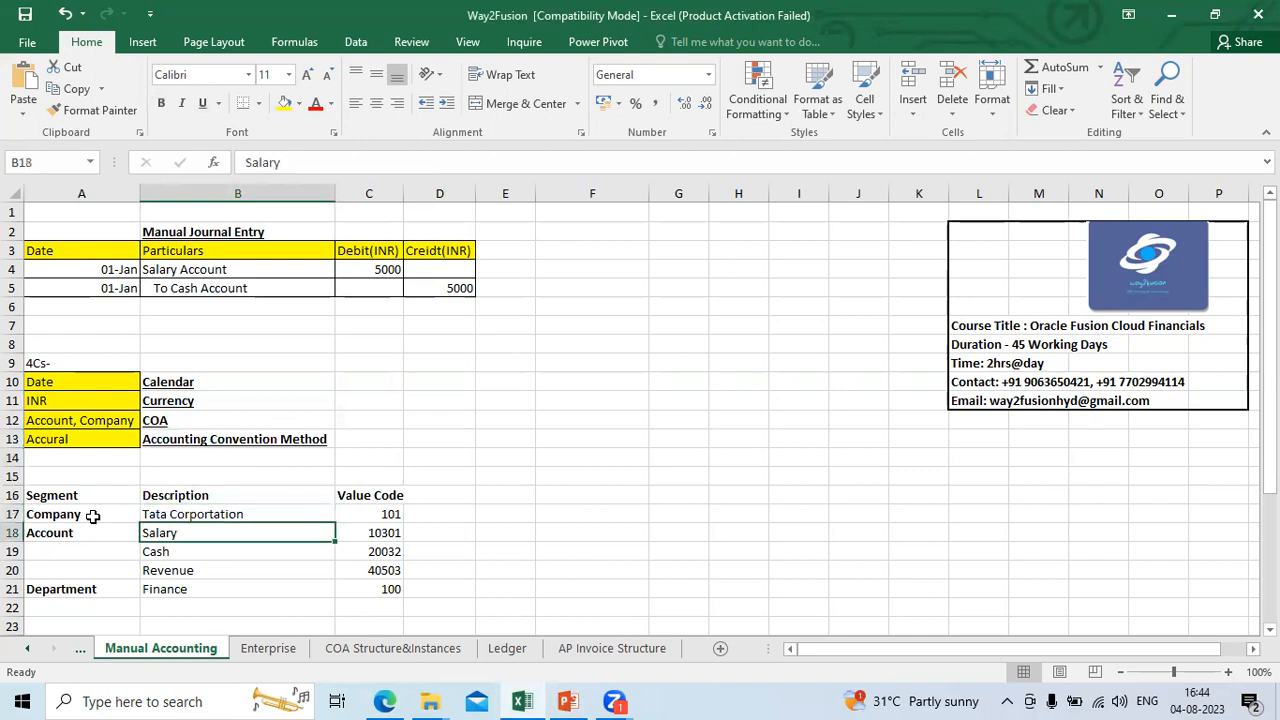
key(Left)
key(Down)
key(Down)
key(Down)
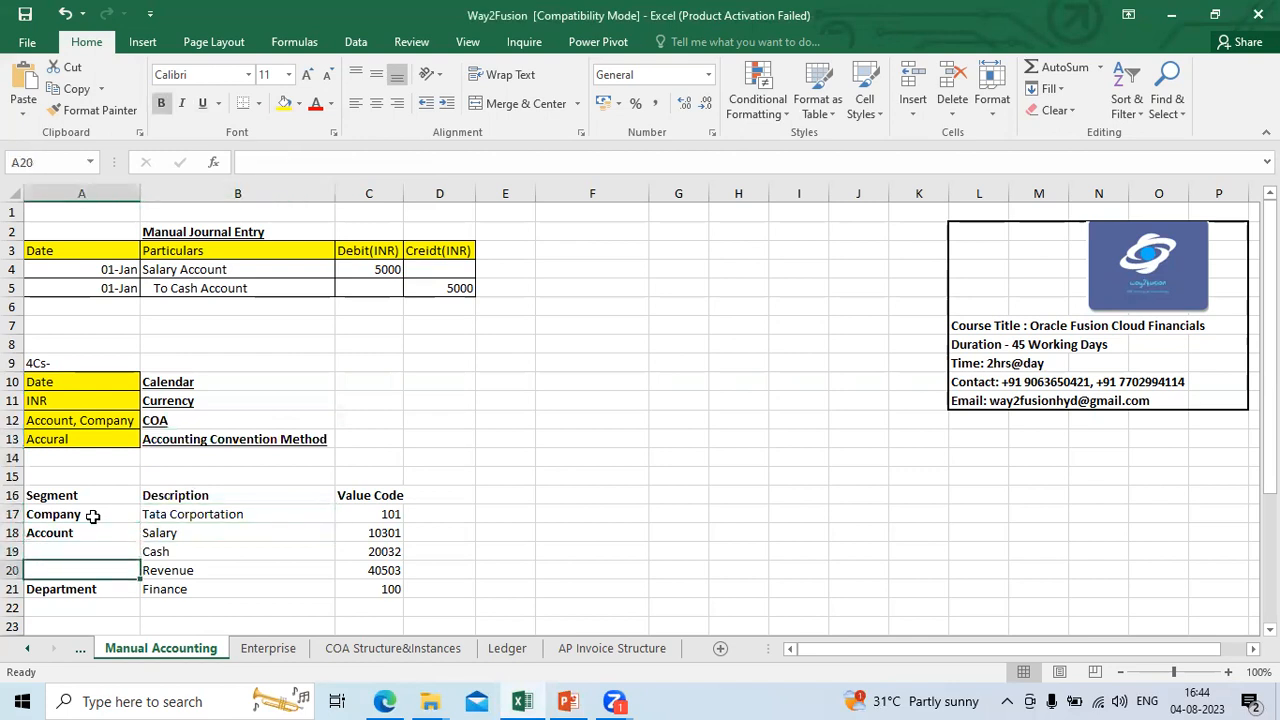
key(Right)
key(Down)
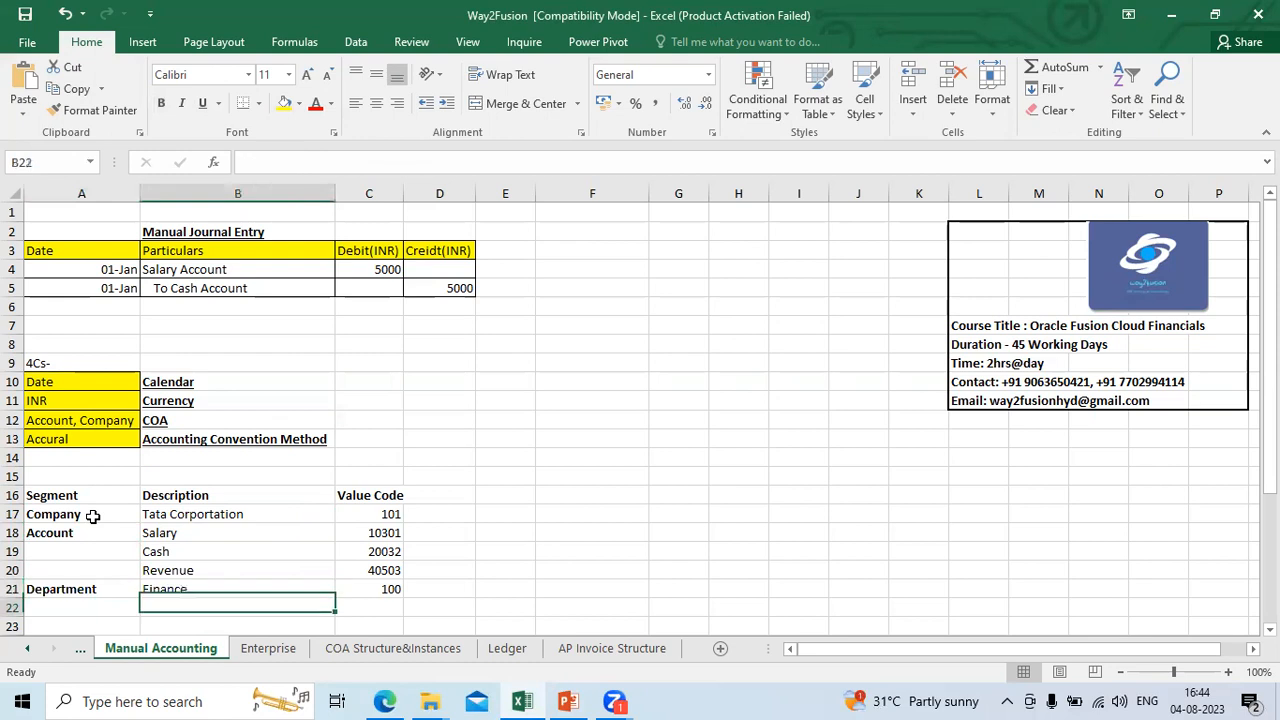
key(Left)
key(Down)
key(Down)
key(Down)
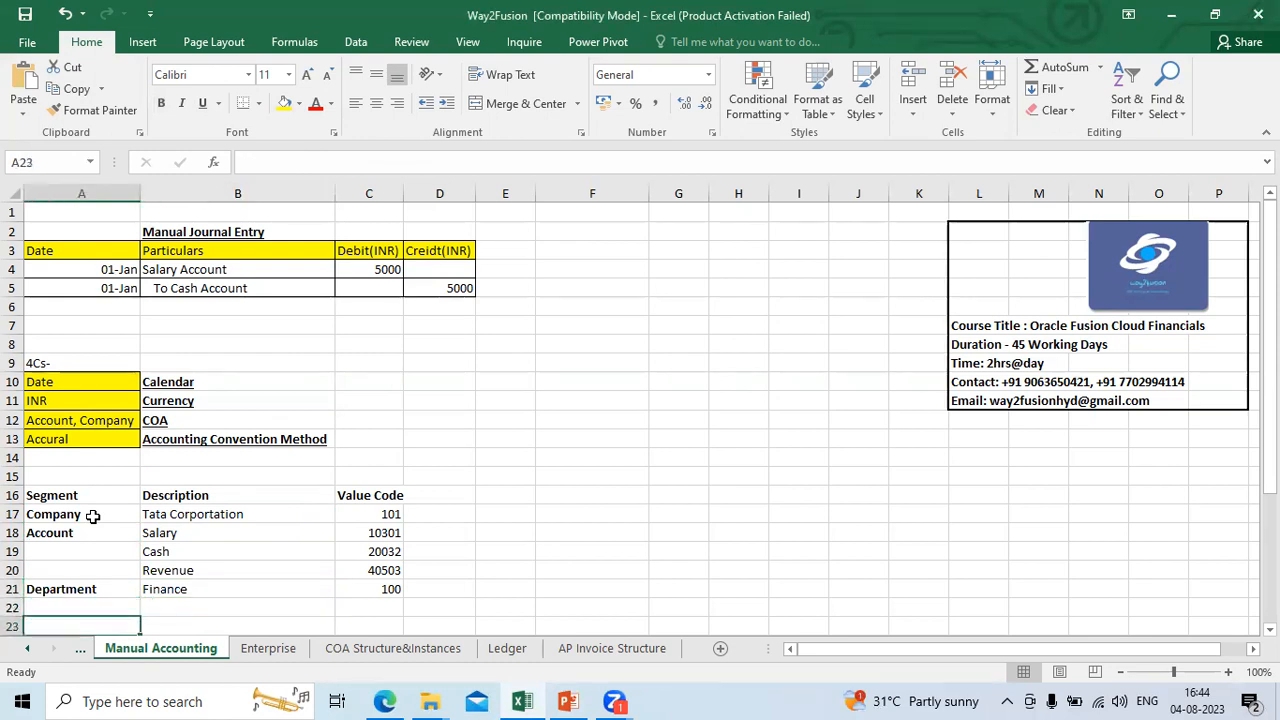
key(Up)
key(Up)
key(Up)
key(Up)
key(Up)
key(Up)
key(Up)
key(Up)
key(Up)
key(Up)
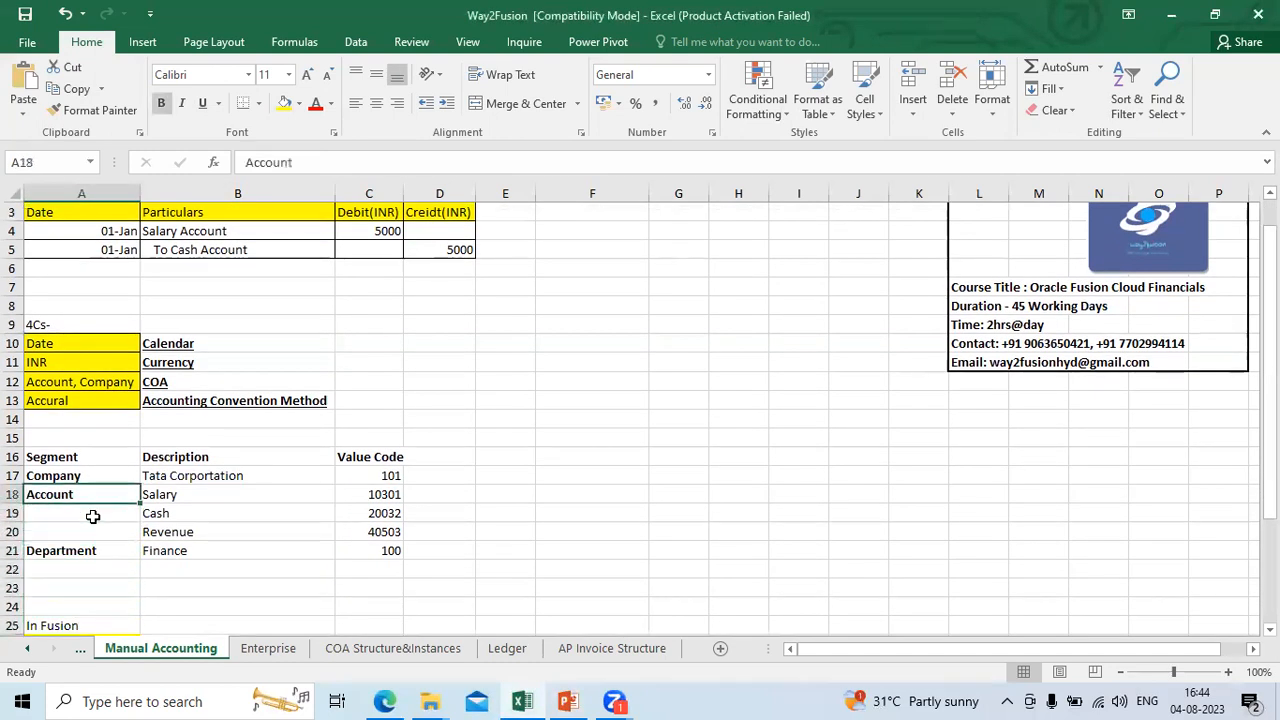
key(Down)
key(Down)
key(Down)
key(Down)
key(Up)
key(Up)
key(Up)
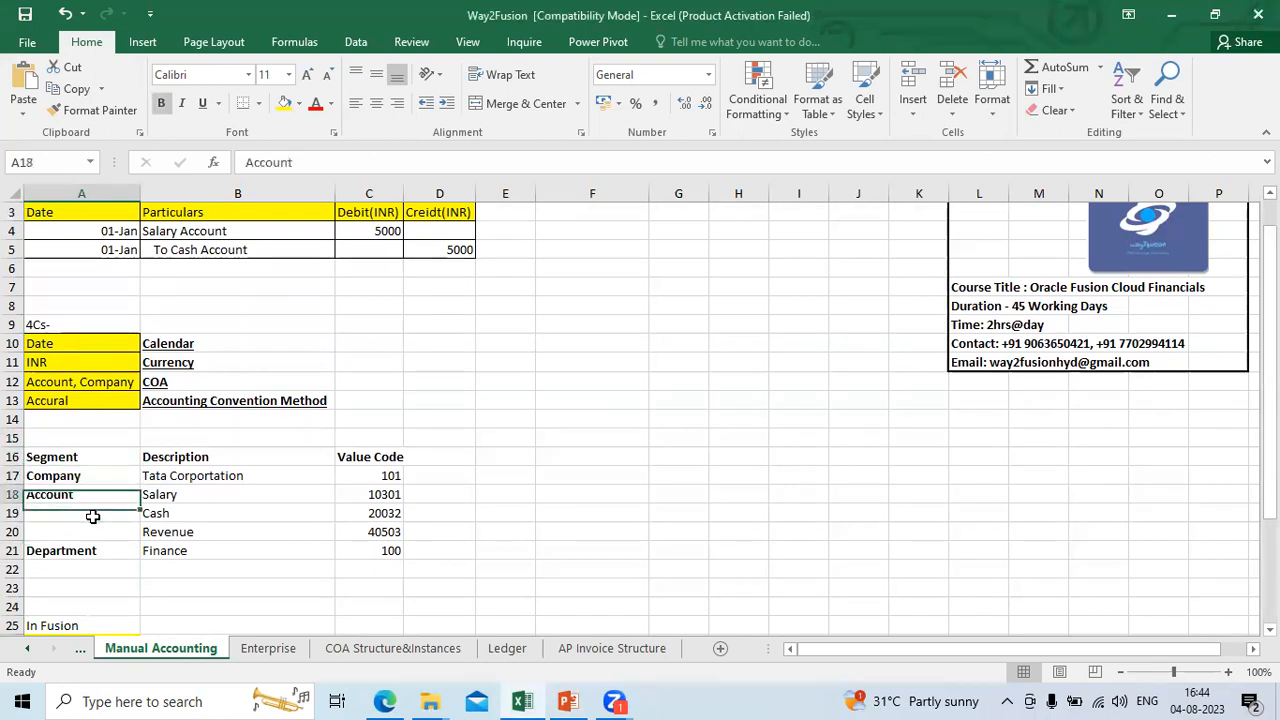
Step: Review the Company segment's description and value code, and the Account segment's Salary row, in the segment table
key(Right)
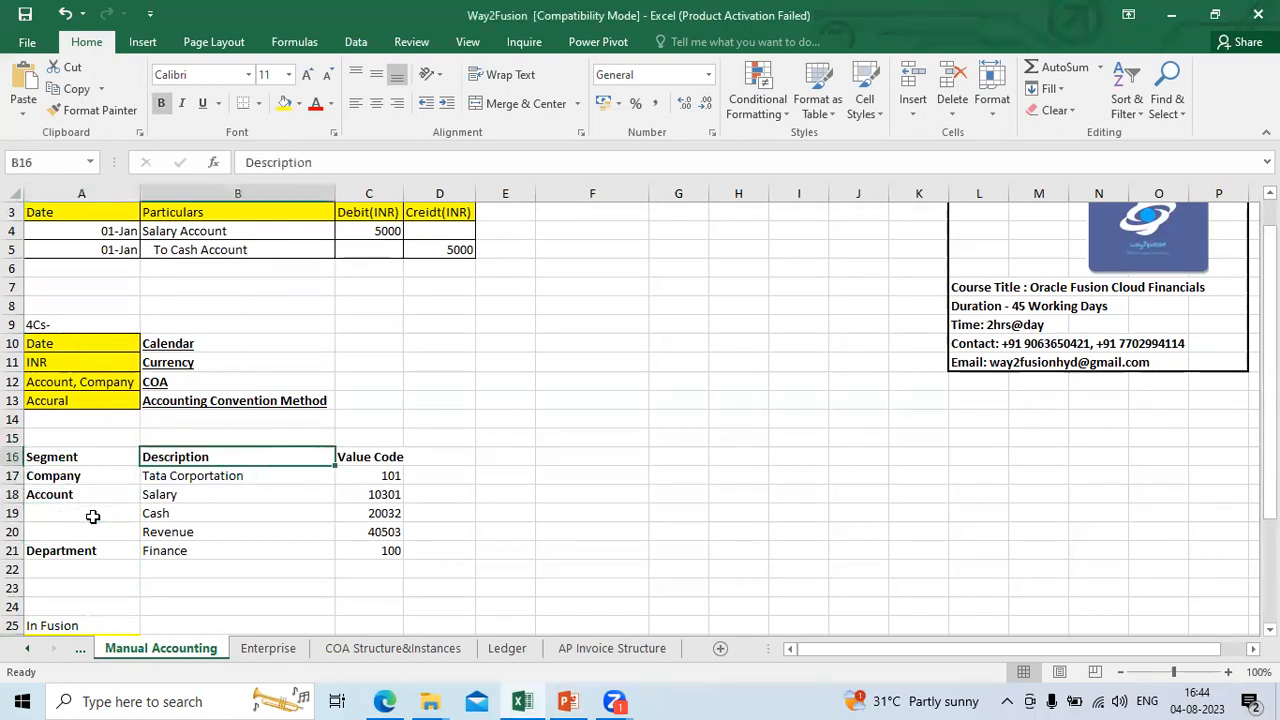
key(Down)
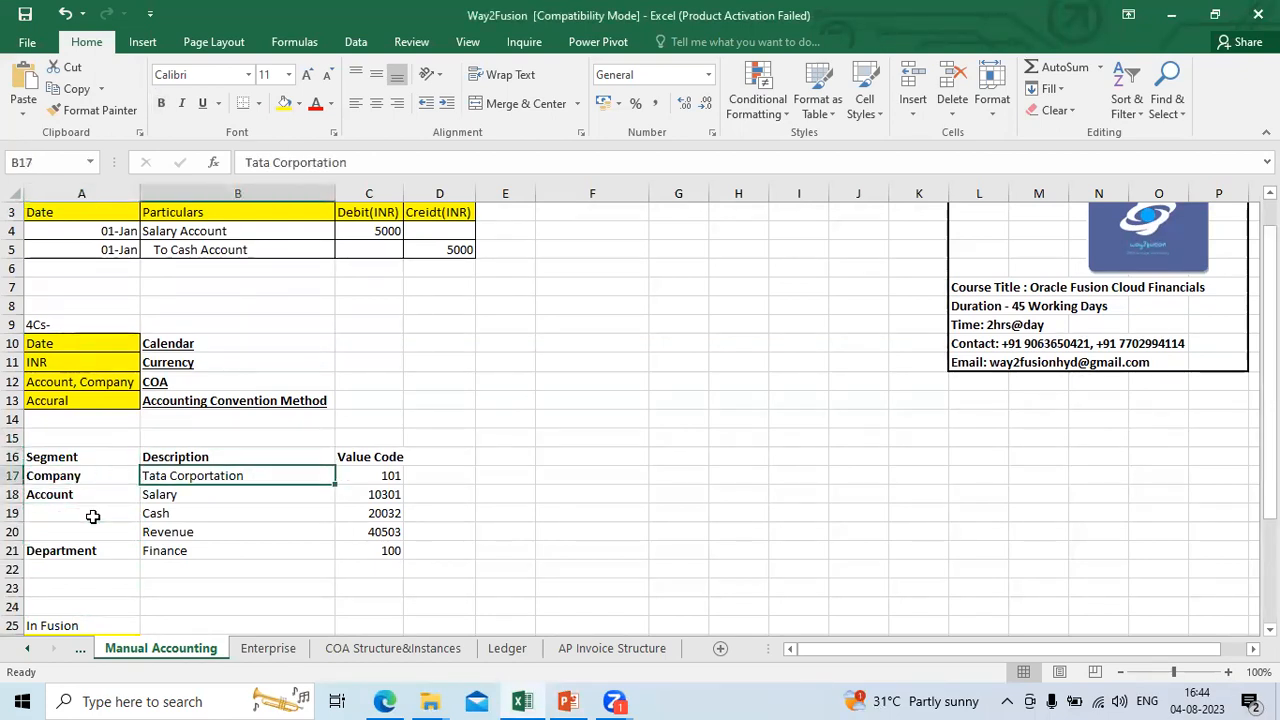
key(Right)
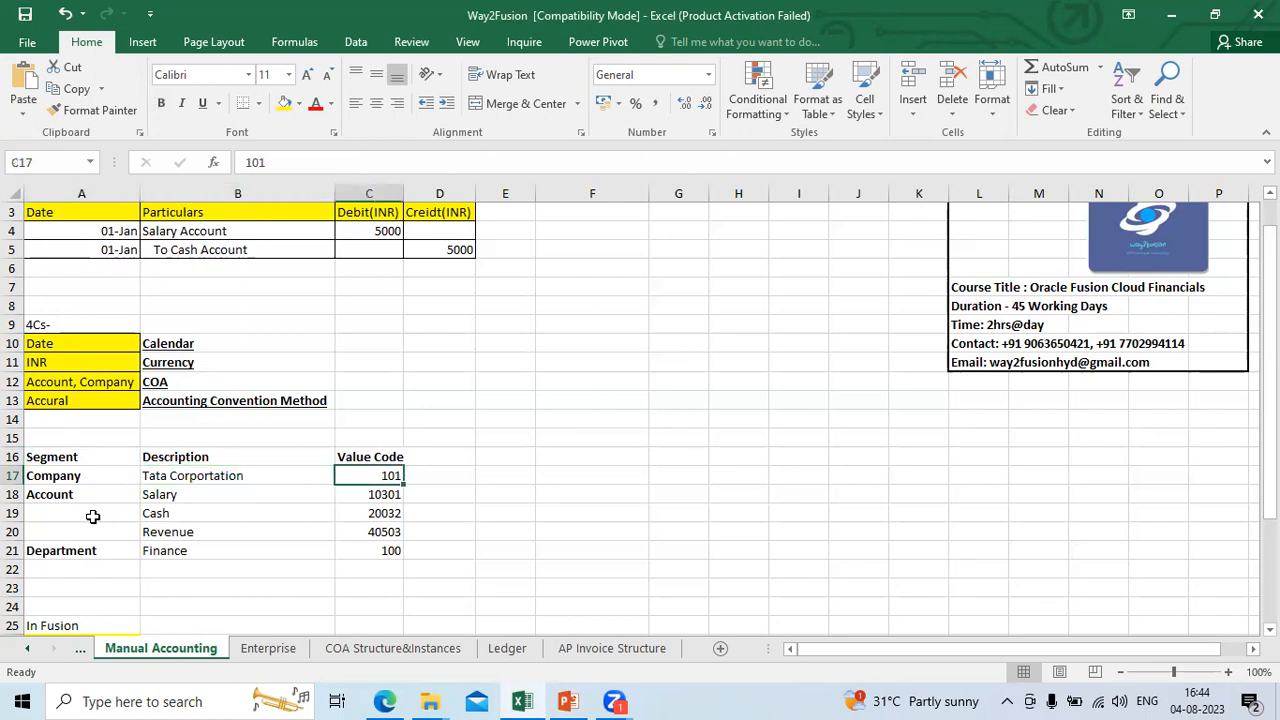
key(Left)
key(Left)
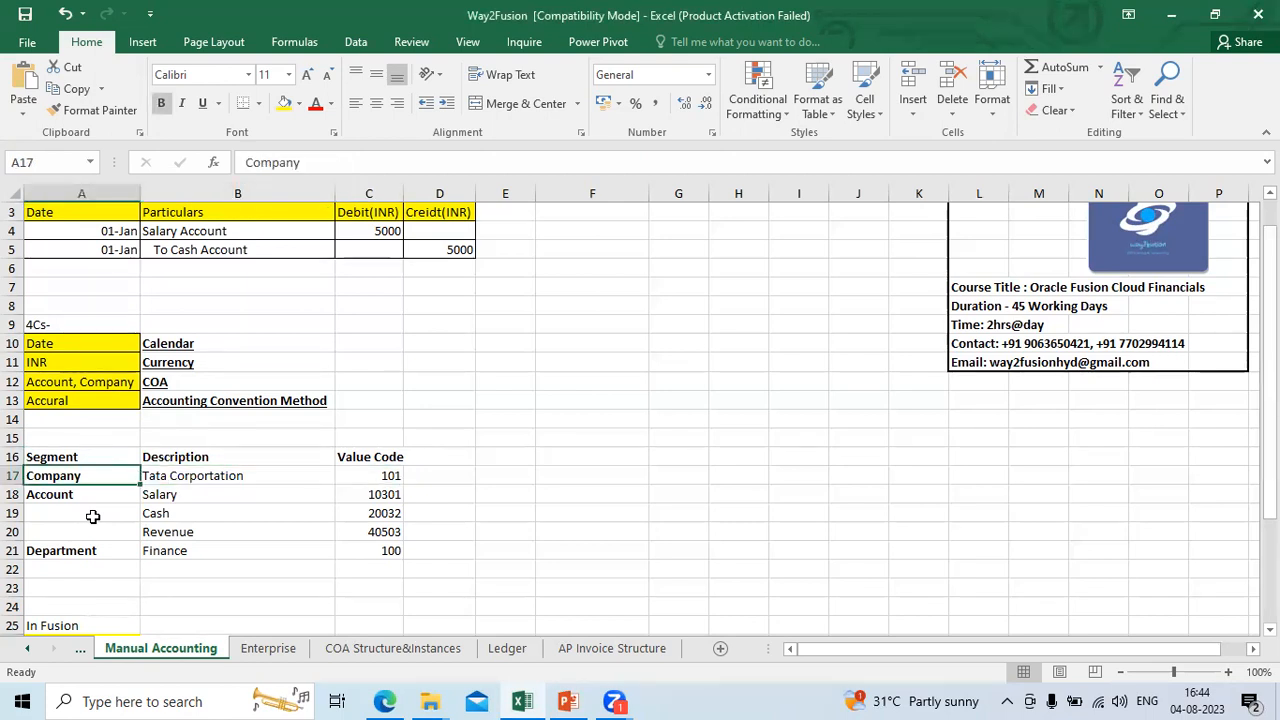
key(Right)
key(Right)
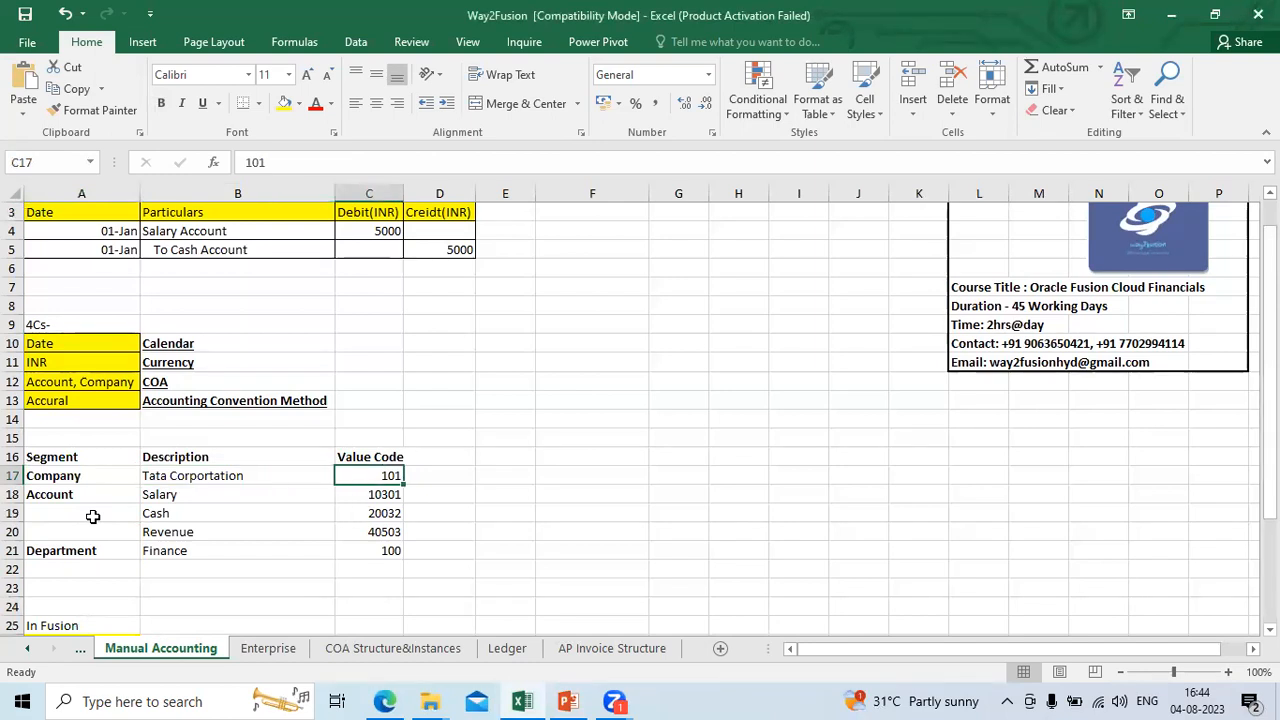
key(Down)
key(Left)
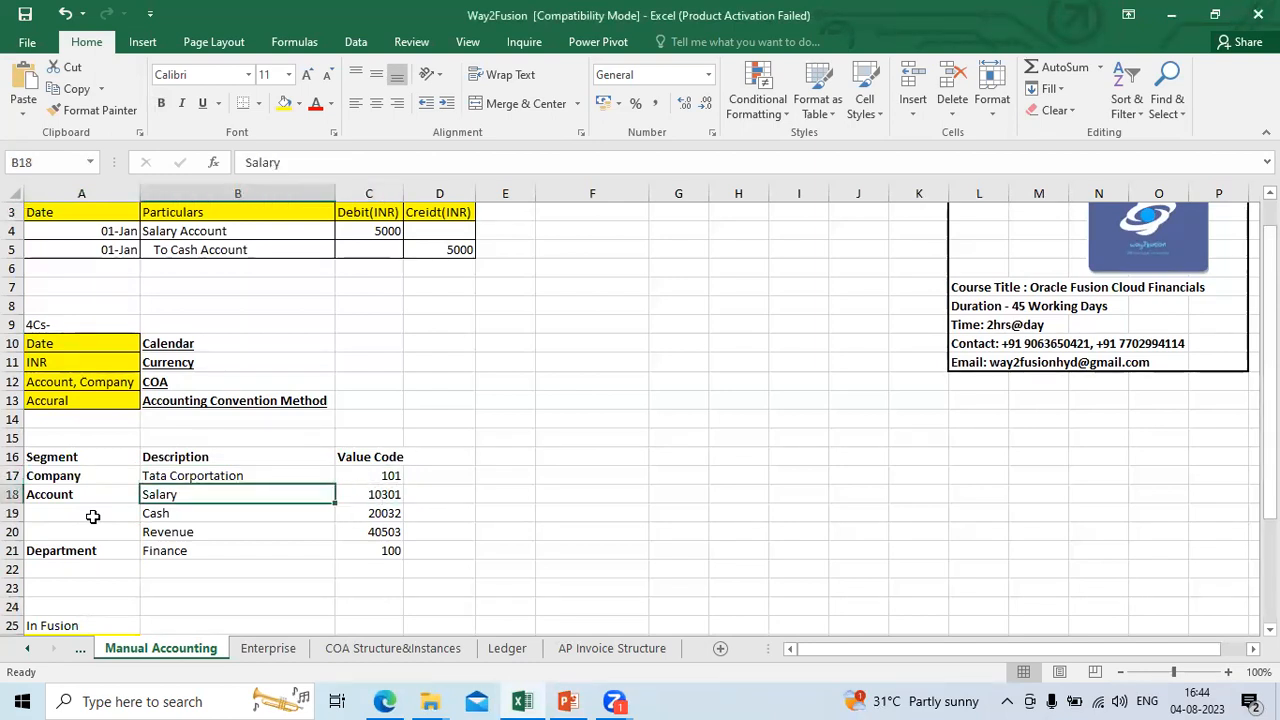
key(Right)
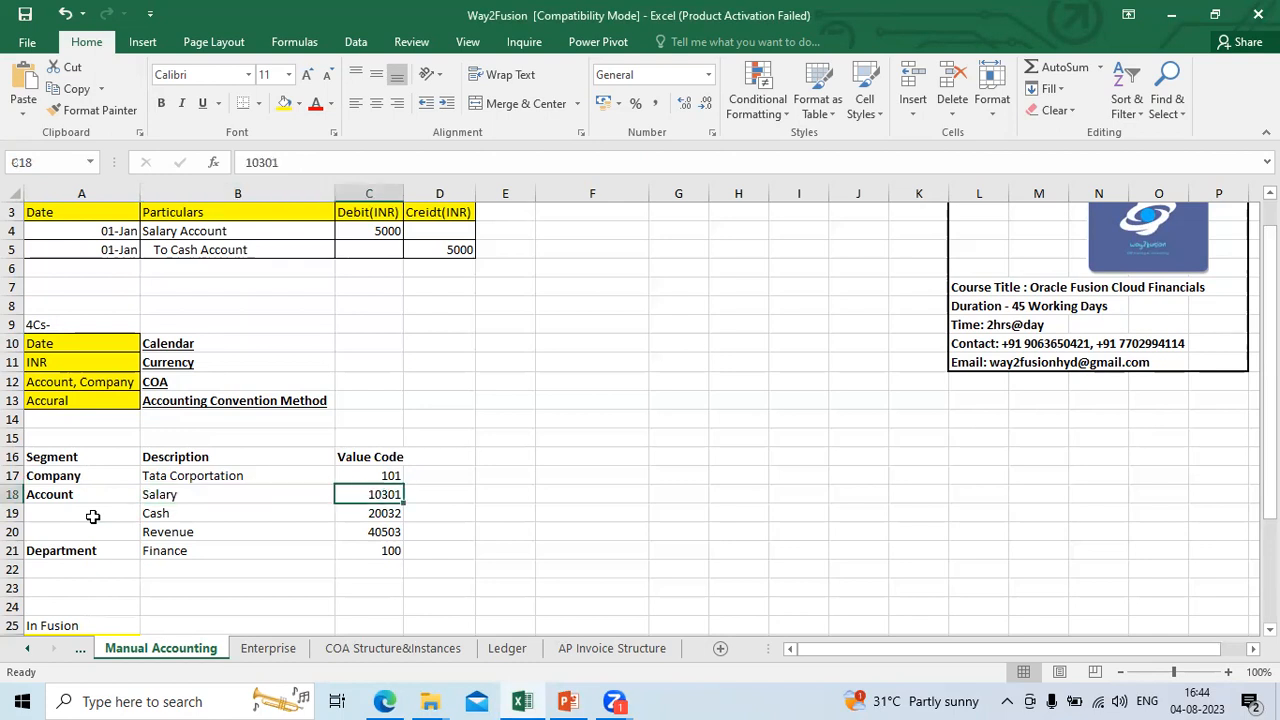
Step: Compare the descriptions and value codes of the Cash, Revenue and Finance rows with the Salary row
key(Down)
key(Left)
key(Right)
key(Down)
key(Left)
key(Right)
key(Down)
key(Left)
key(Right)
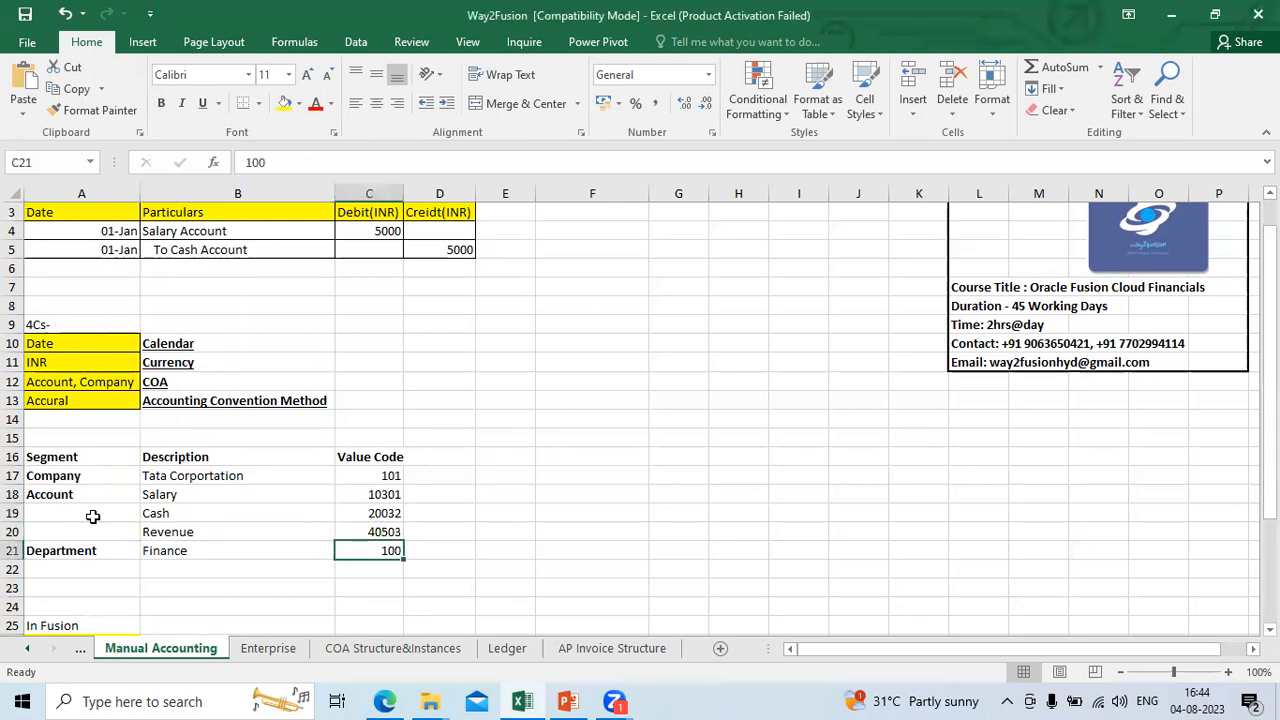
key(Up)
key(Up)
key(Up)
key(Up)
key(Up)
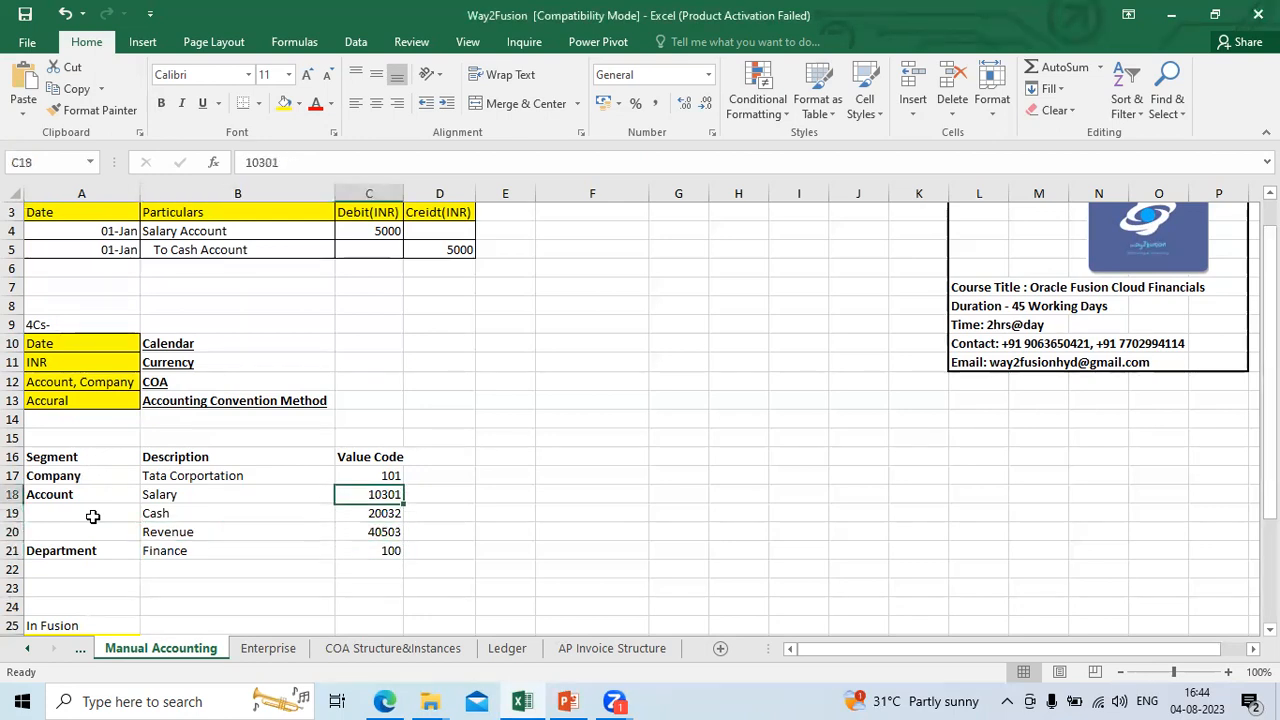
key(Down)
key(Down)
key(Down)
key(Down)
key(Down)
key(Down)
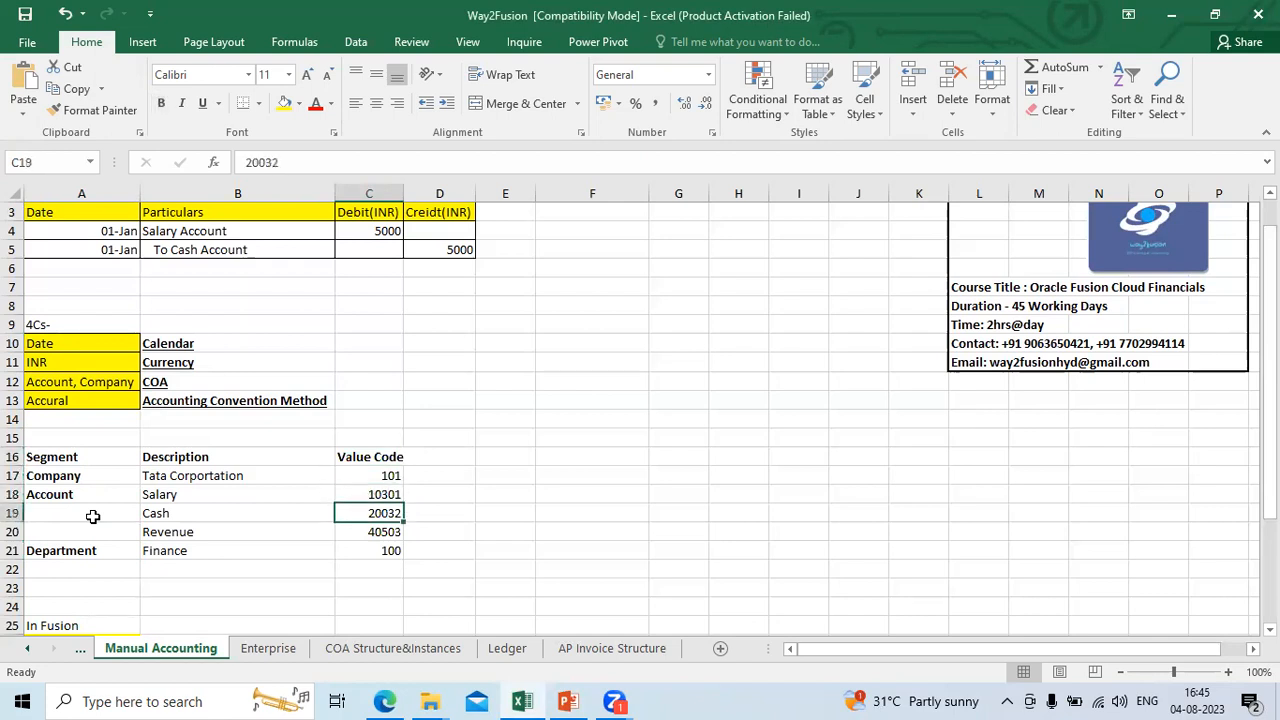
Step: Enter the salary account combination 101.10301.100 in cell F4, beside the manual journal entry
key(Up)
key(Up)
key(Up)
key(Up)
key(Up)
key(Up)
key(Up)
key(Up)
key(Up)
key(Up)
key(Up)
key(Up)
key(Up)
key(Up)
key(Up)
key(Up)
key(Up)
key(Up)
key(Up)
key(Up)
key(Up)
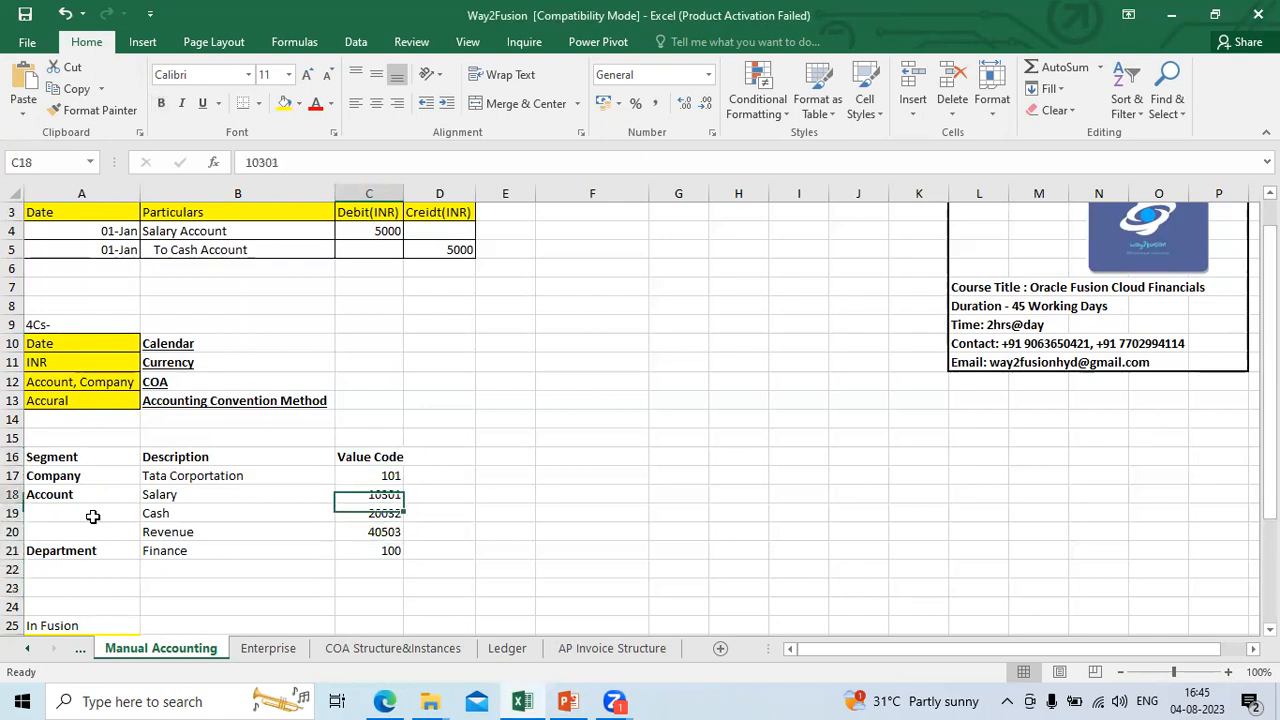
key(Right)
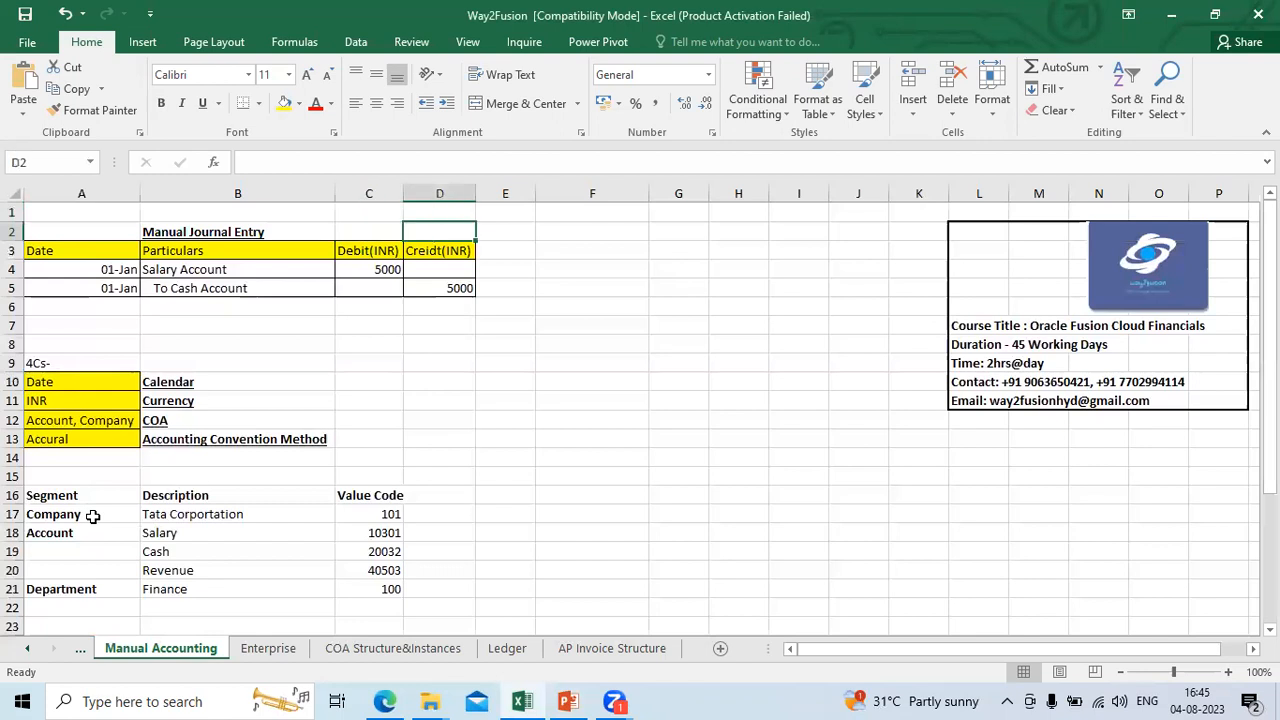
key(Right)
key(Down)
key(Right)
key(Down)
text(fa-euth-dev3-saasfademo1.ds-fa.oraclepdemos.com)
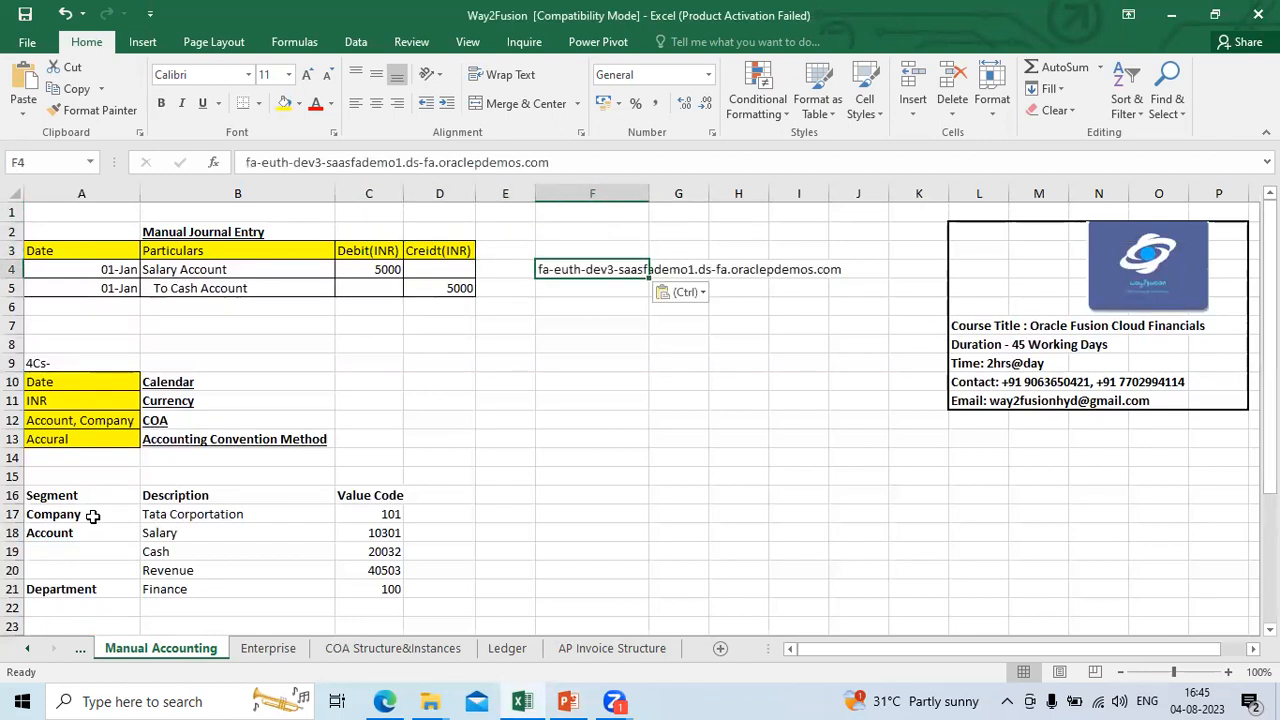
key(Delete)
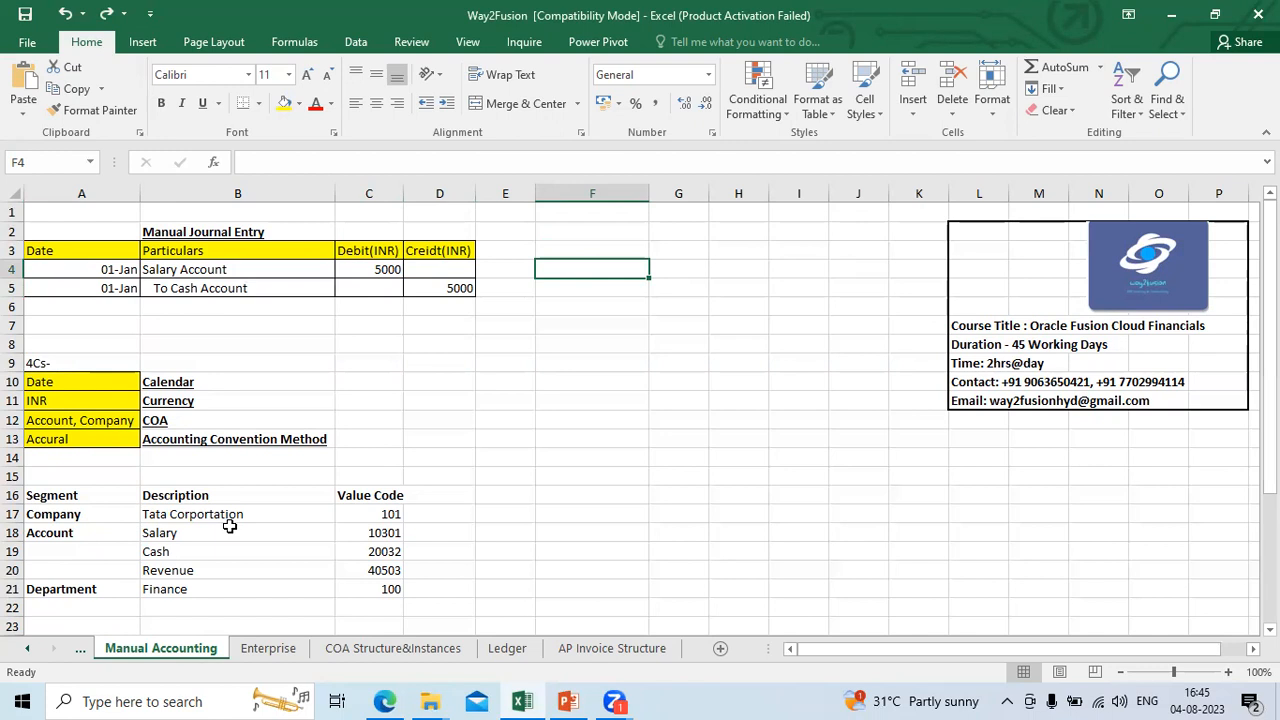
text(101.)
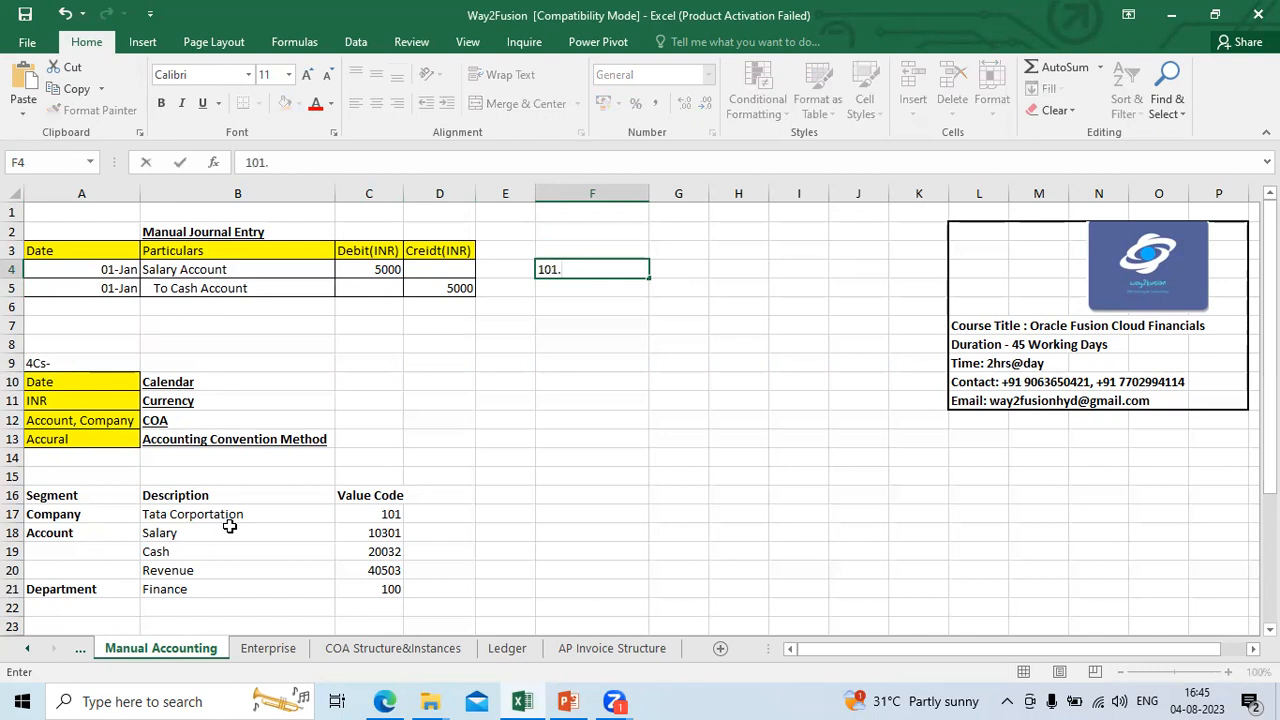
text(10301.100)
key(Tab)
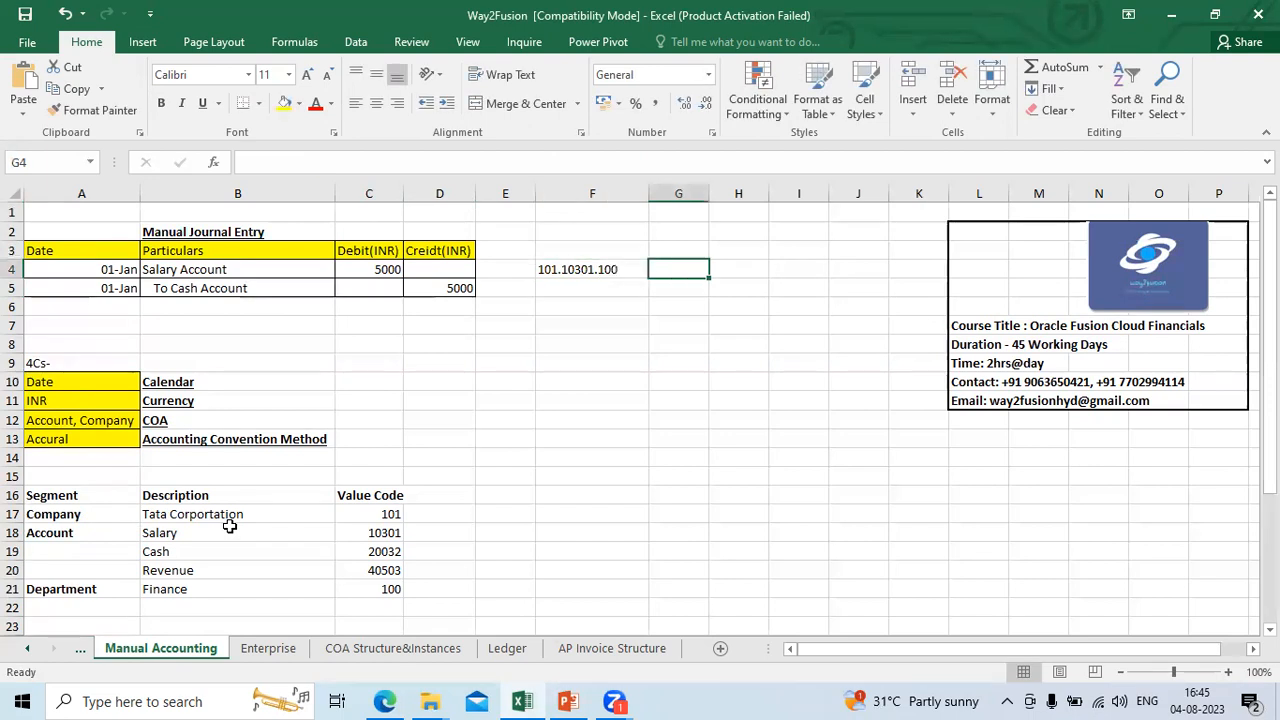
Step: Complete the salary line with the amount 500 in G4 and Dr in H4
text(500)
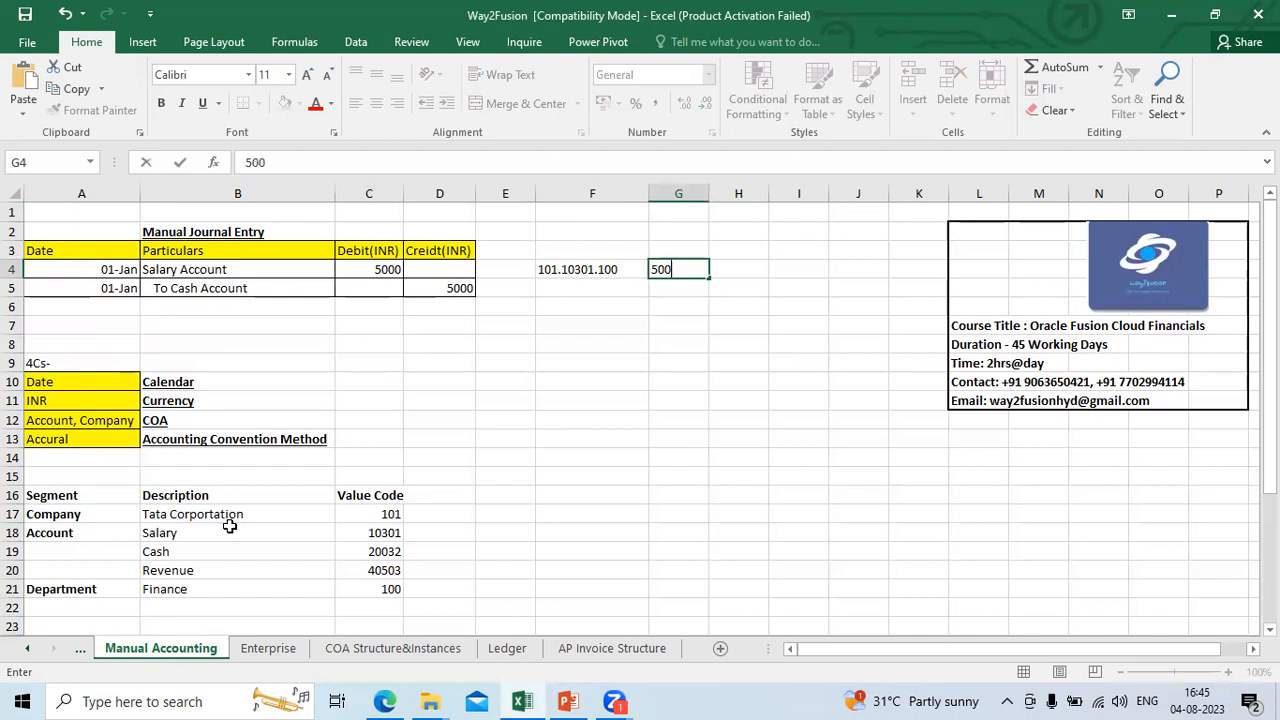
key(Tab)
text(Dr)
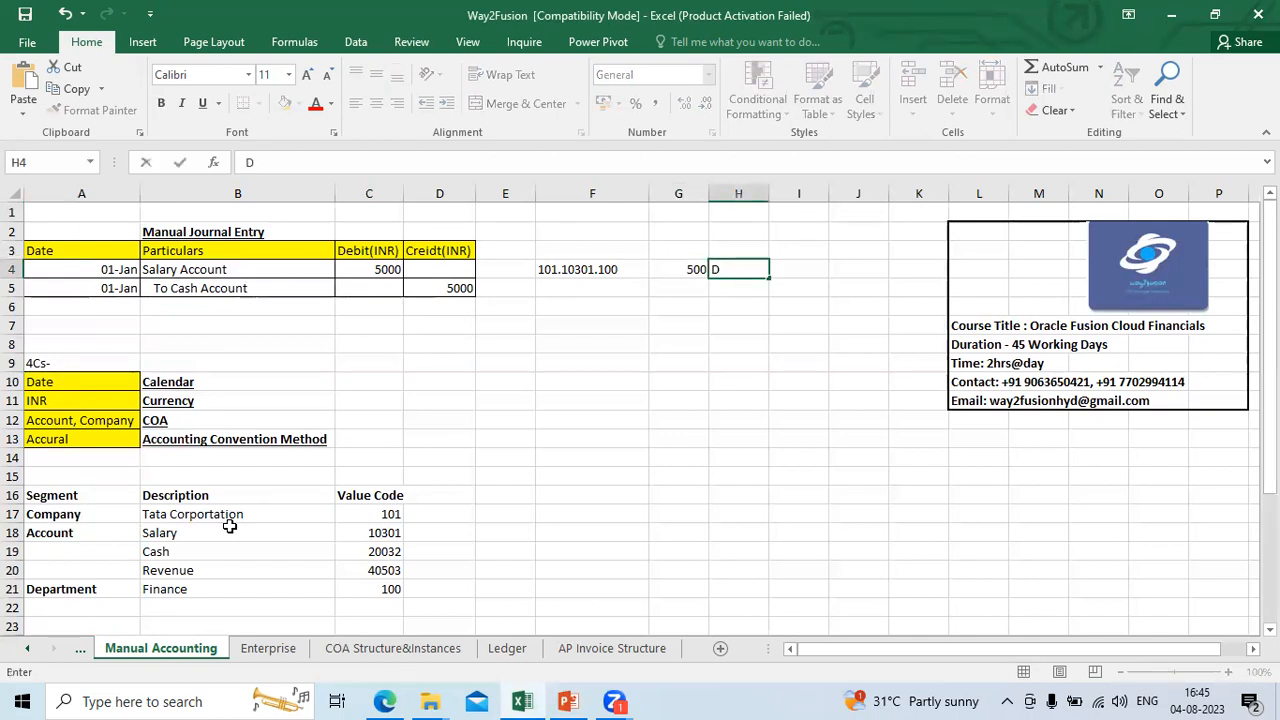
key(Left)
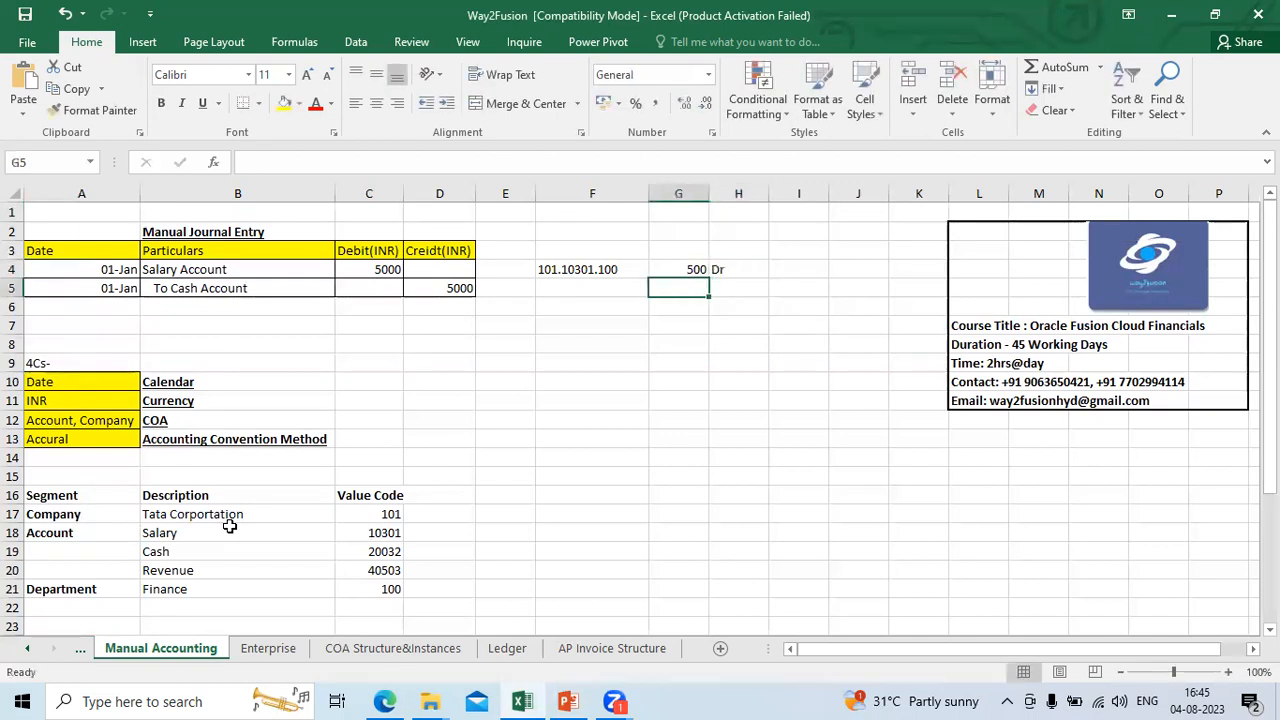
Step: Copy the combination from F4 to F5 and replace its account code with Cash, giving 101.20032.100
key(Left)
key(ctrl+c)
key(Down)
key(ctrl+v)
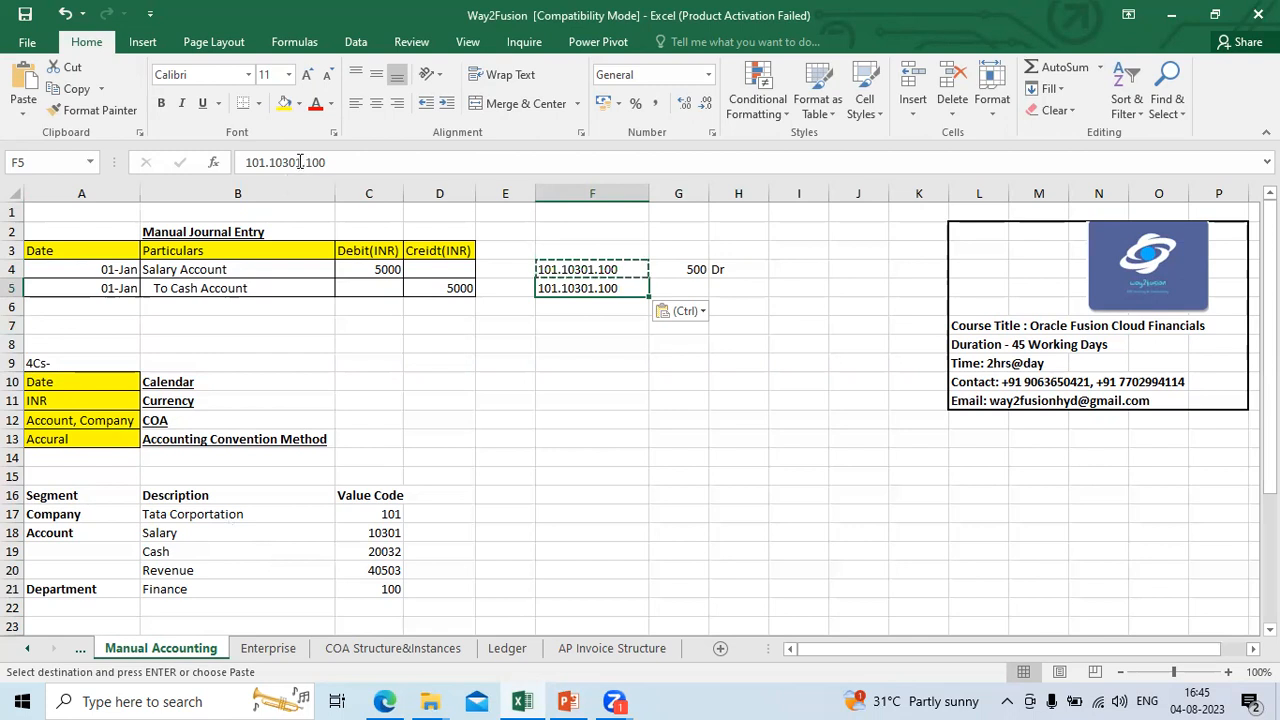
click(300, 162)
key(BackSpace)
key(BackSpace)
key(BackSpace)
key(BackSpace)
key(BackSpace)
text(20032)
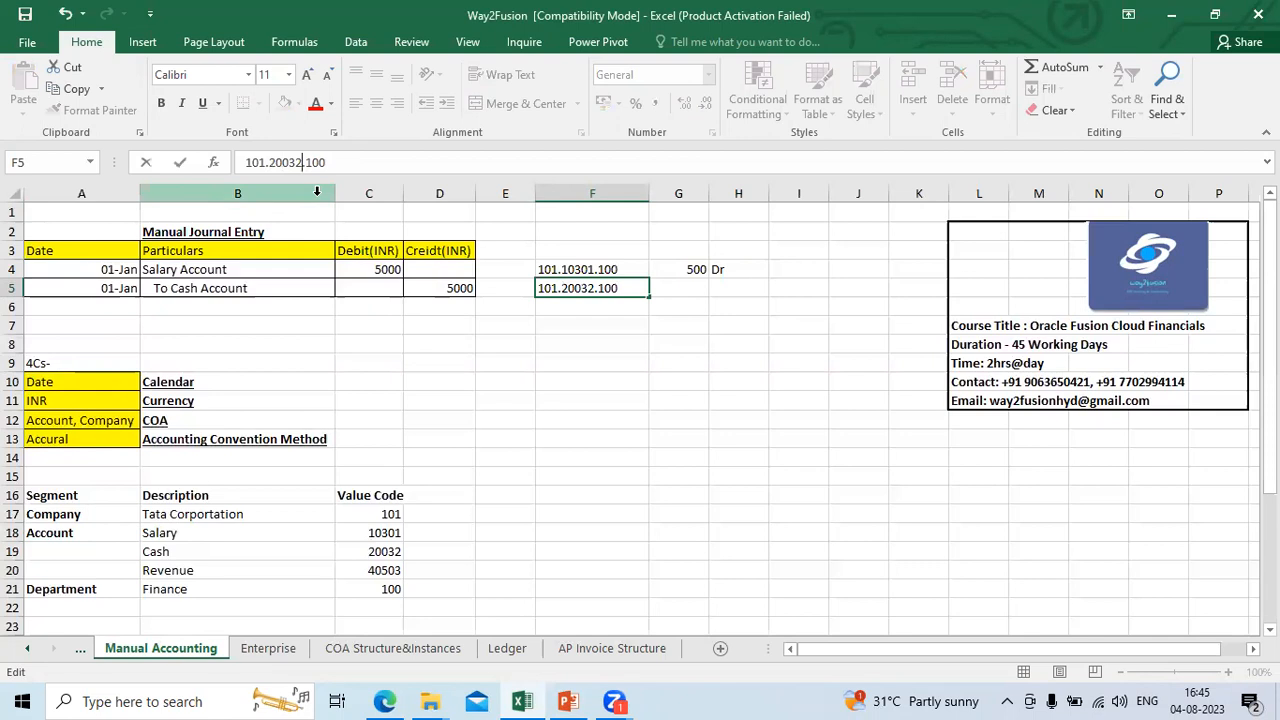
click(572, 322)
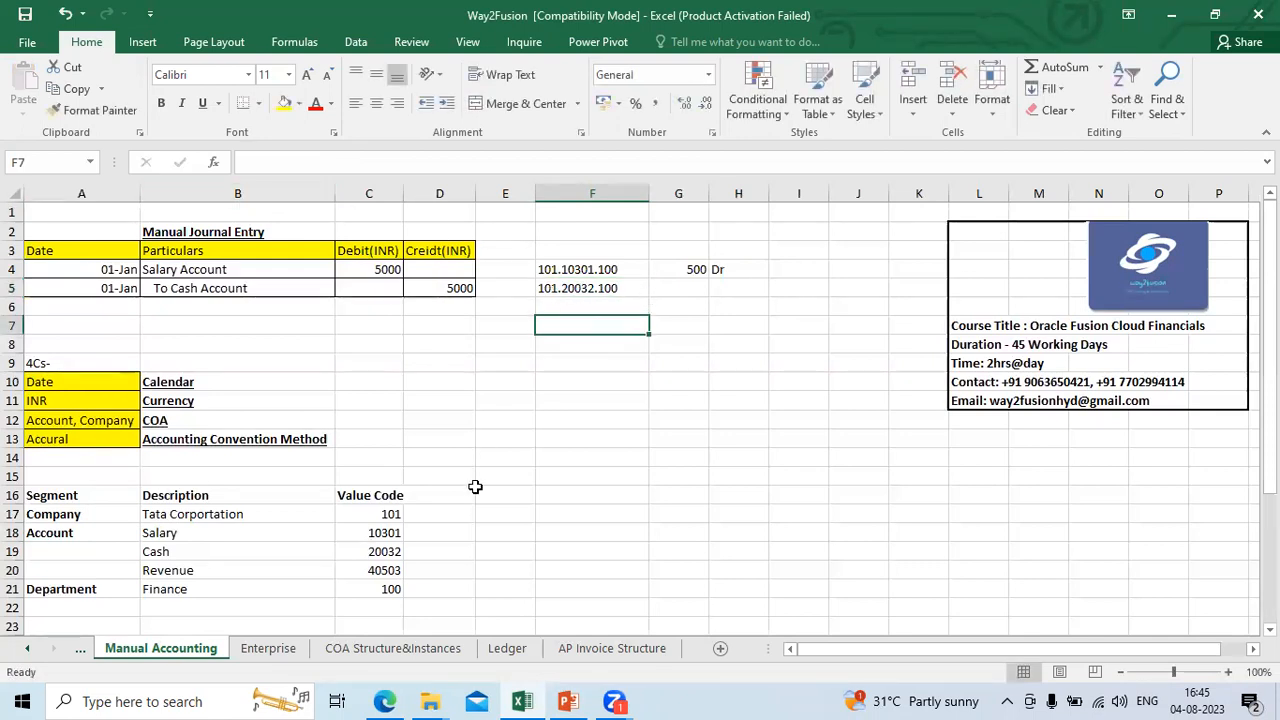
Step: Complete the cash line with the amount 500 in G5 and Cr in H5
click(690, 290)
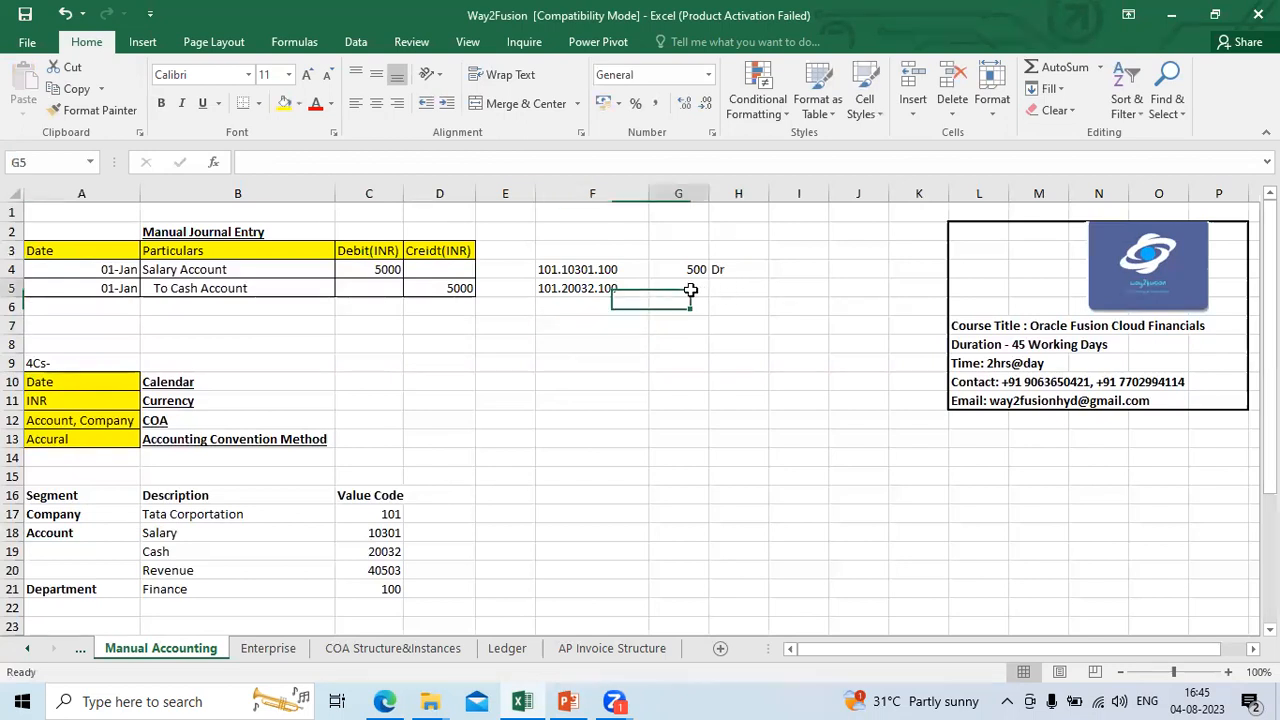
text(500)
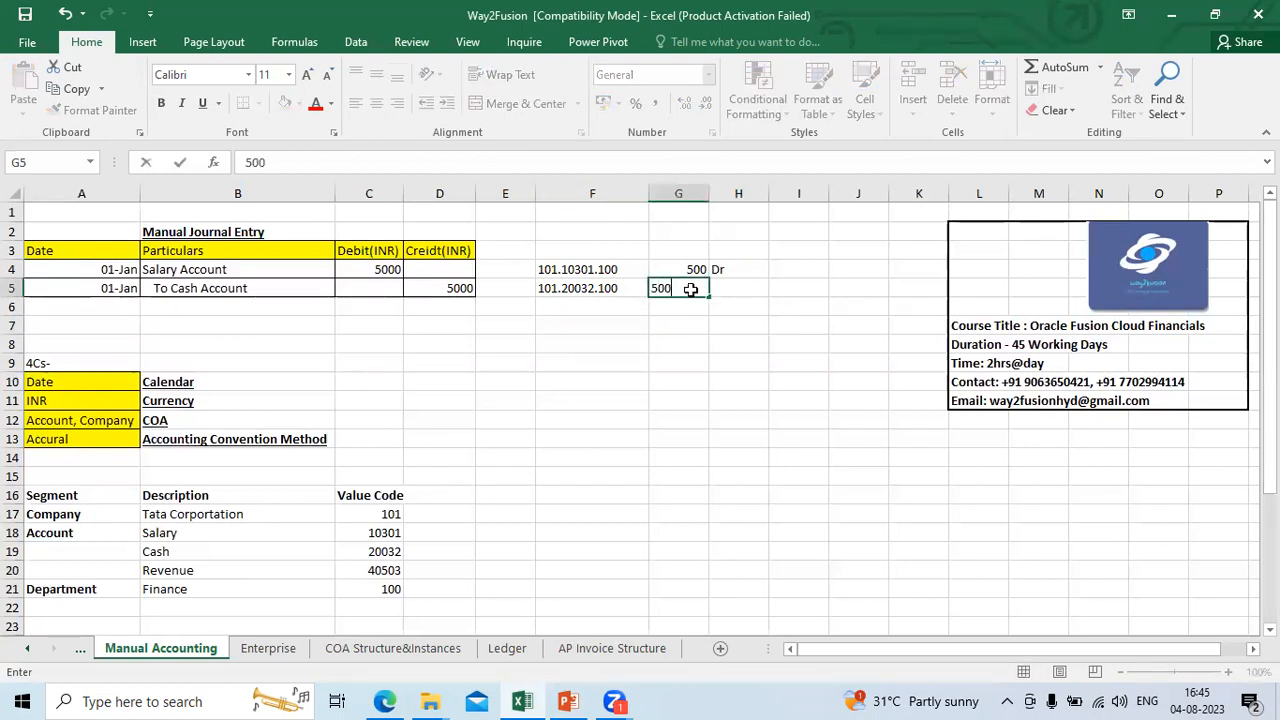
key(Tab)
text(Cr)
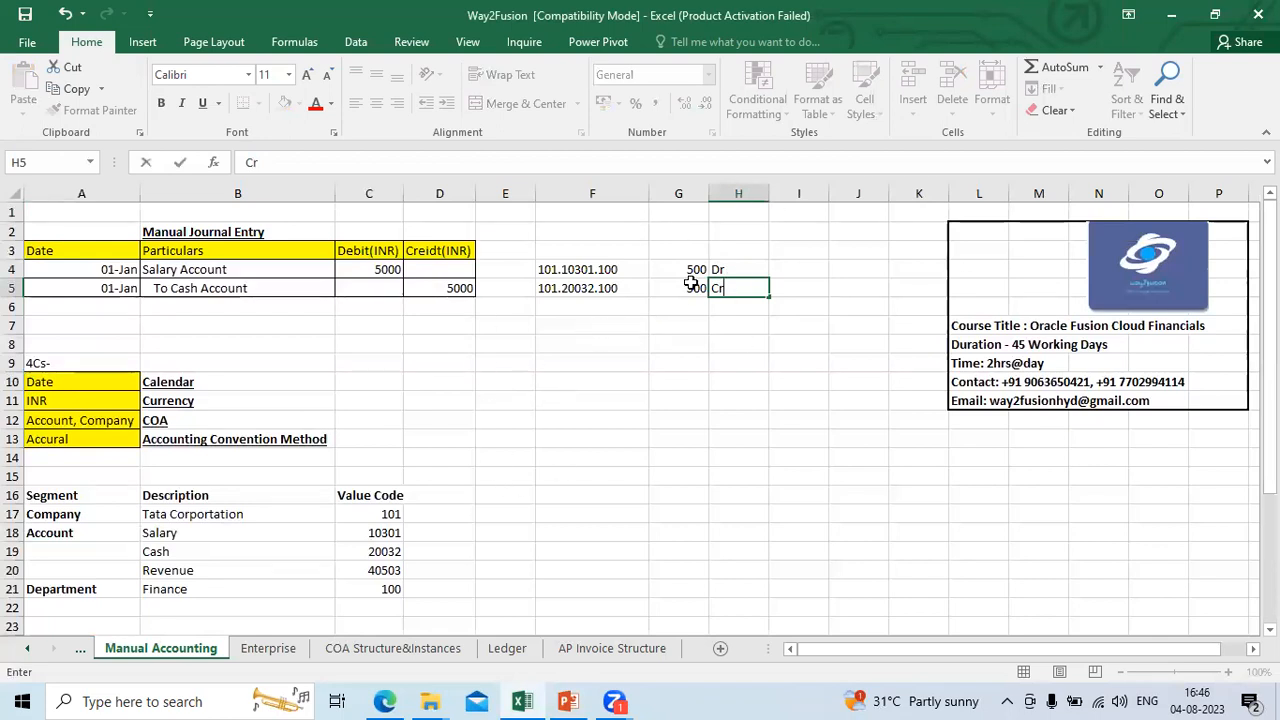
click(556, 270)
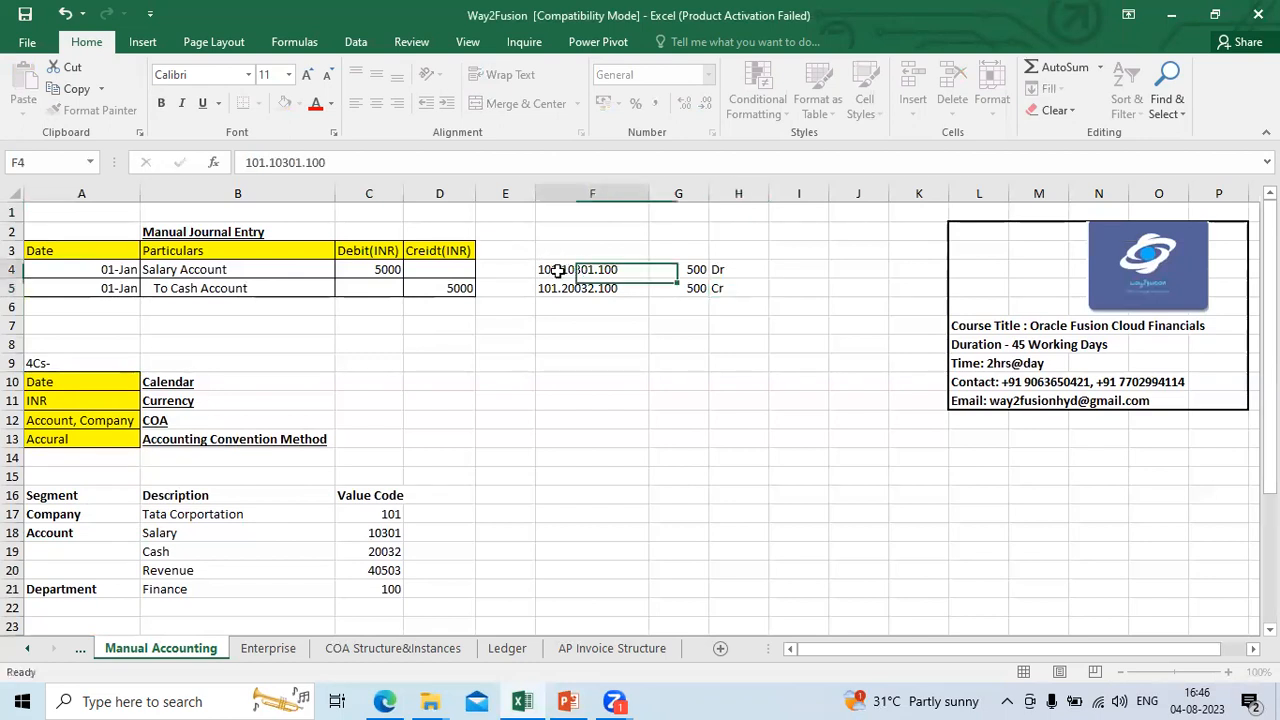
Step: Compare the salary and cash account combinations and their amounts in rows 4 and 5
key(Down)
key(Up)
key(Down)
key(Down)
key(Up)
key(Up)
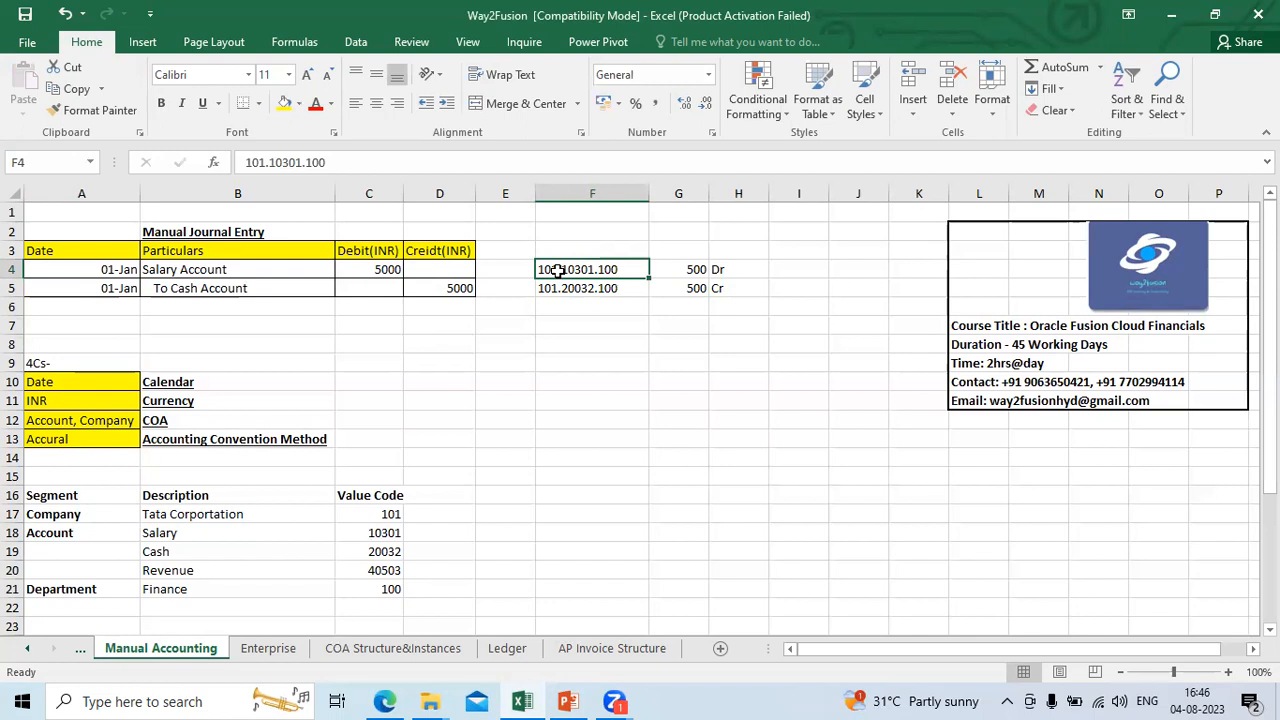
key(Right)
key(Down)
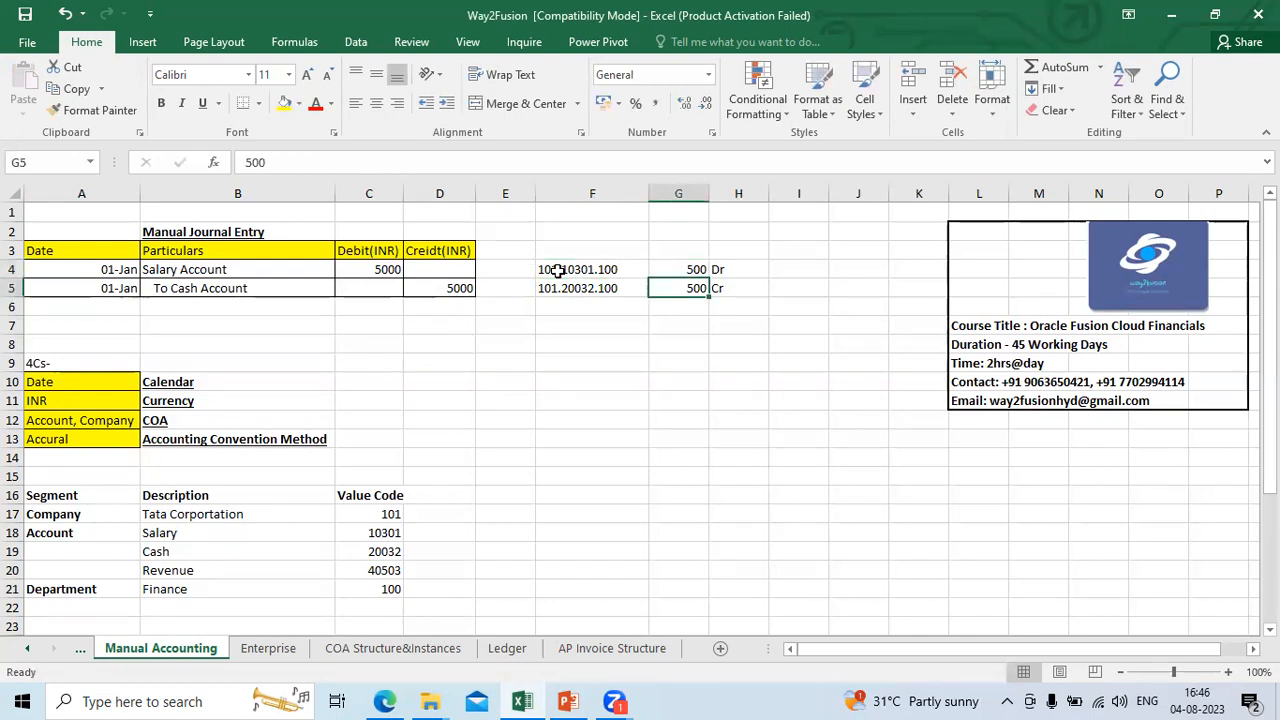
Step: Check the Salary, Cash and Revenue rows and their value codes under the Account segment
key(Left)
key(Left)
key(Left)
key(Left)
key(Down)
key(Down)
key(Down)
key(Down)
key(Down)
key(Down)
key(Down)
key(Down)
key(Down)
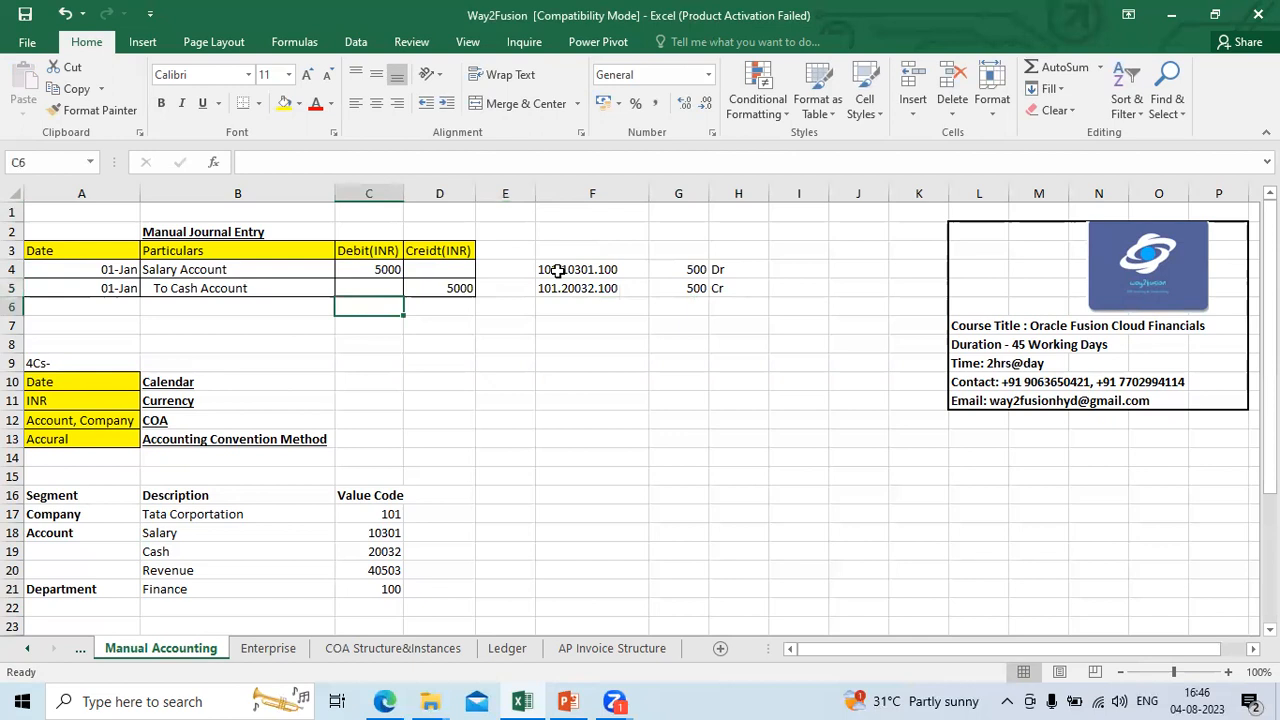
key(Down)
key(Down)
key(Down)
key(Down)
key(Left)
key(Left)
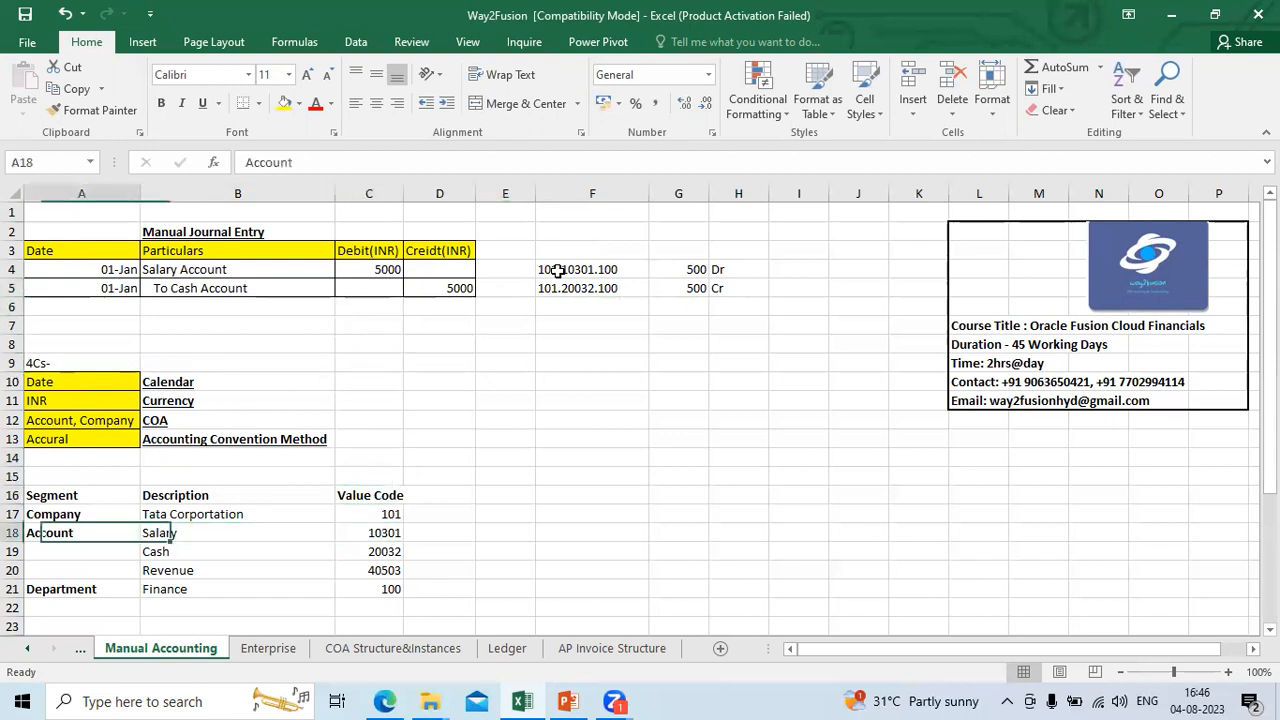
key(Right)
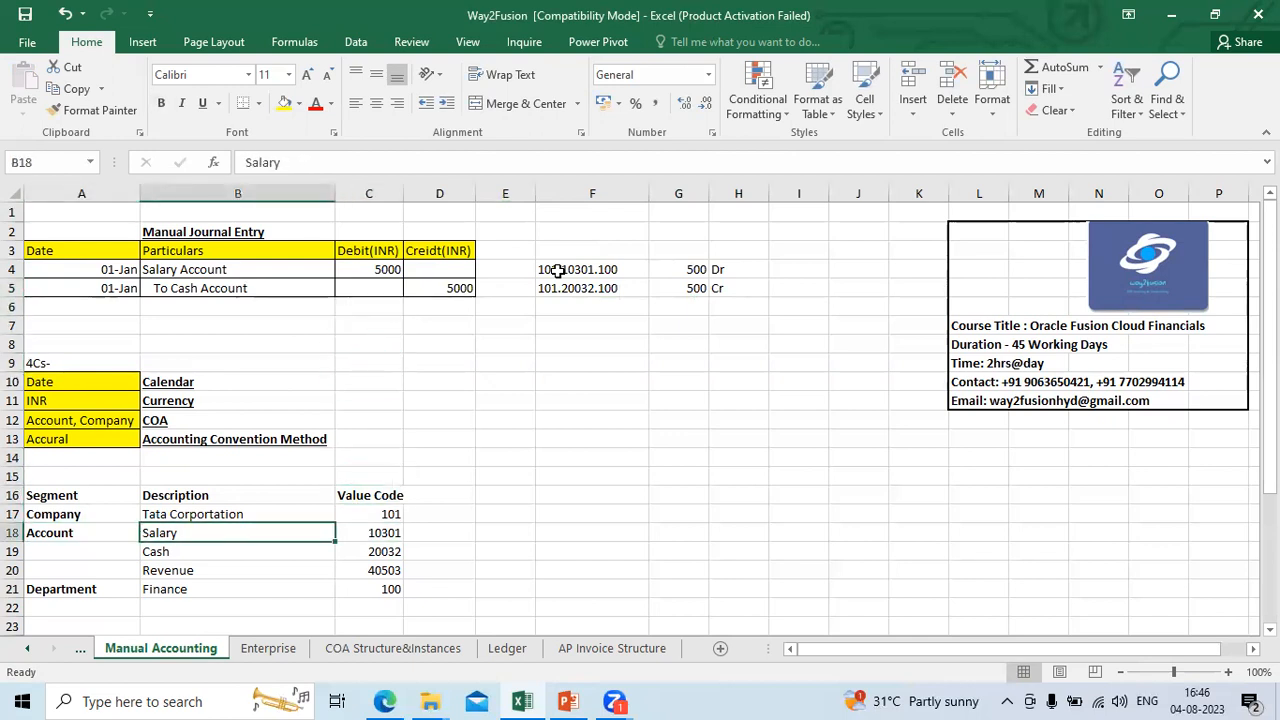
key(Right)
key(Down)
key(Left)
key(Down)
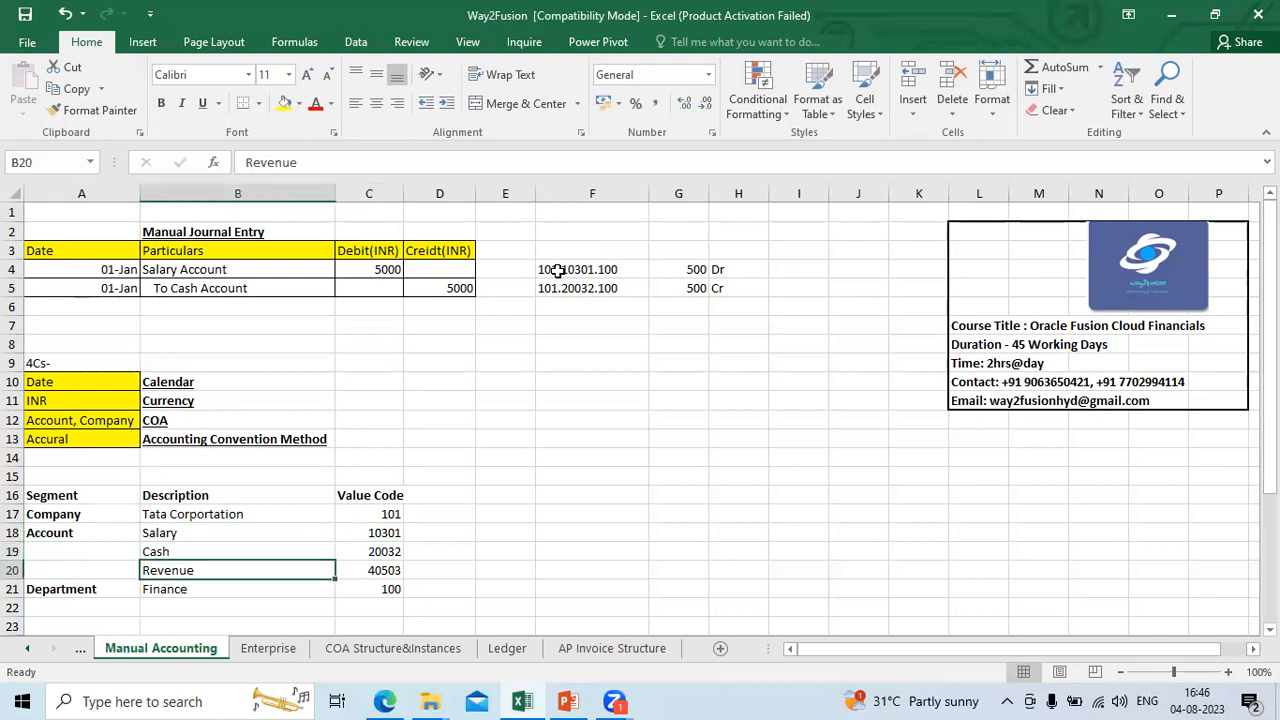
key(Right)
key(Up)
key(Up)
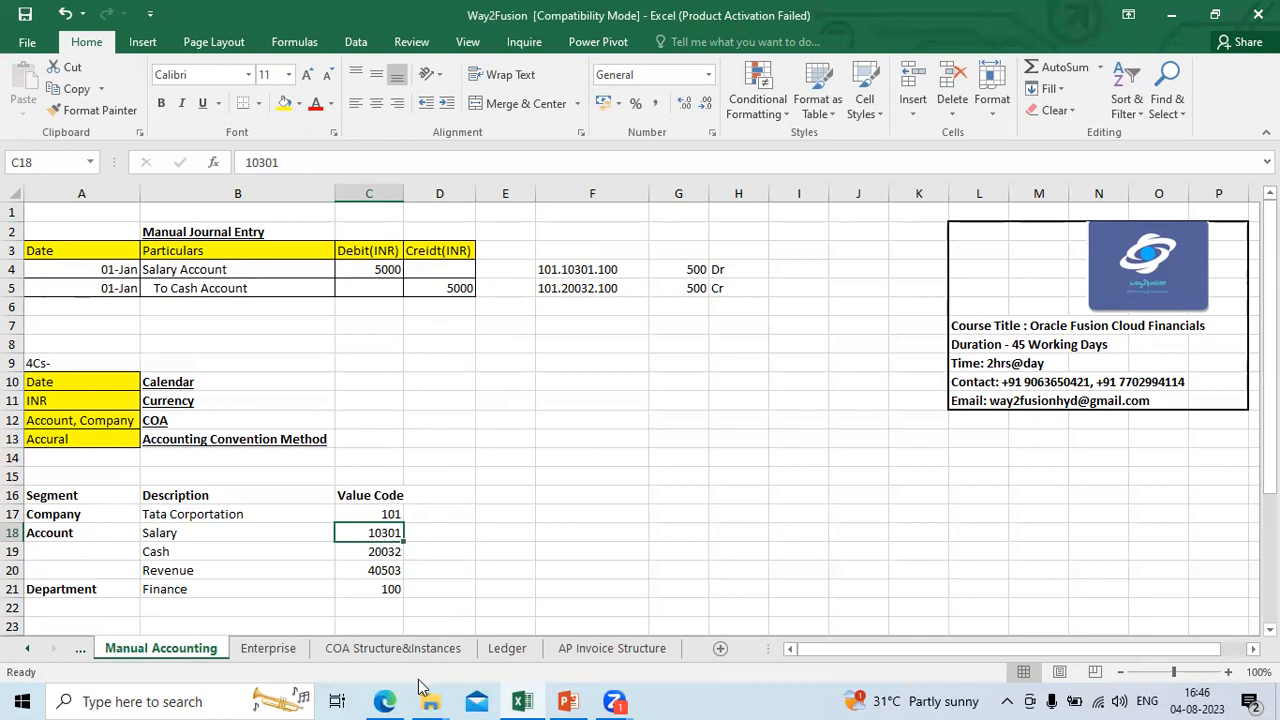
Step: Switch to the Oracle Fusion Financials setup in Edge and open the Manage Chart of Accounts Value Sets task
click(386, 701)
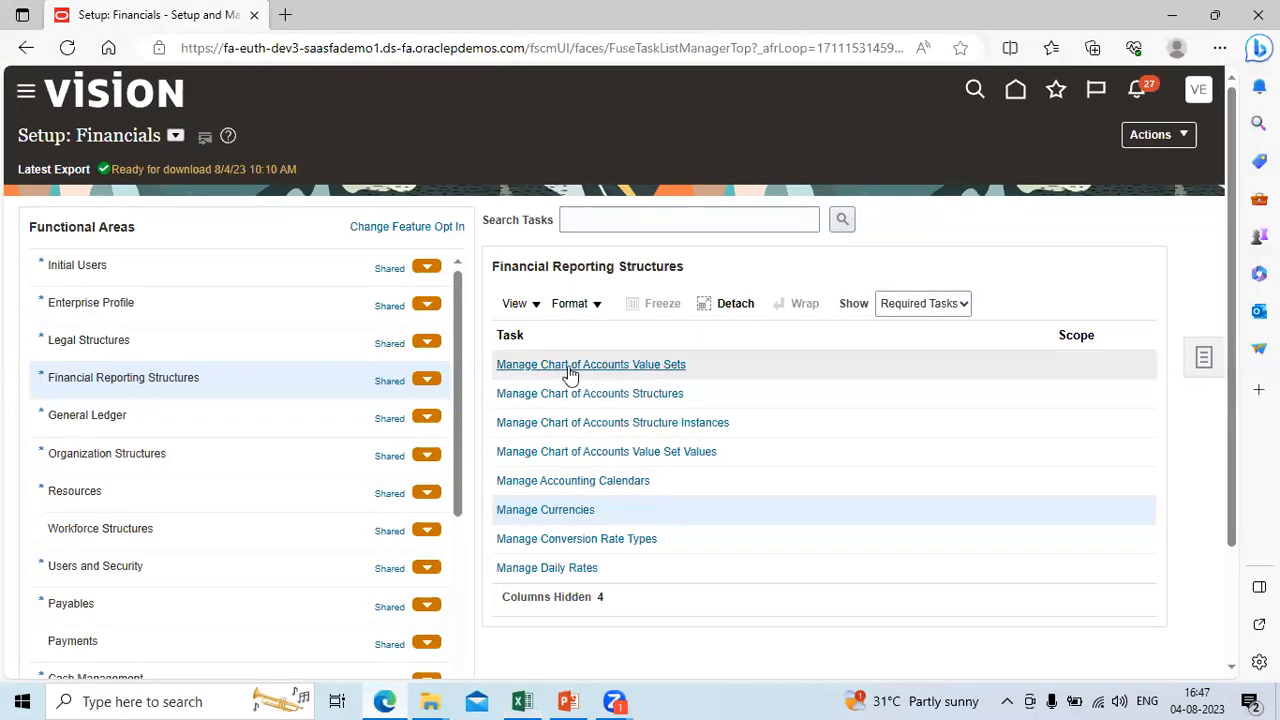
click(636, 365)
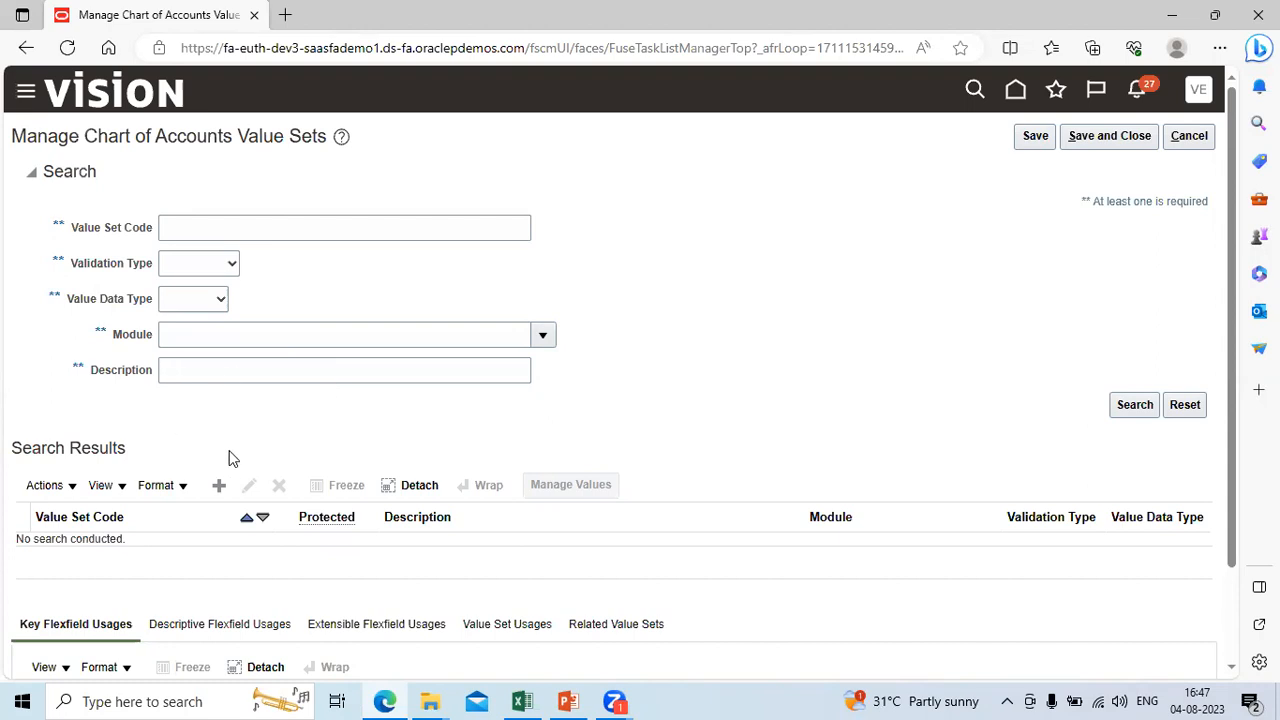
Step: Start a new value set and begin its Value Set Code with "Tata_"
click(219, 486)
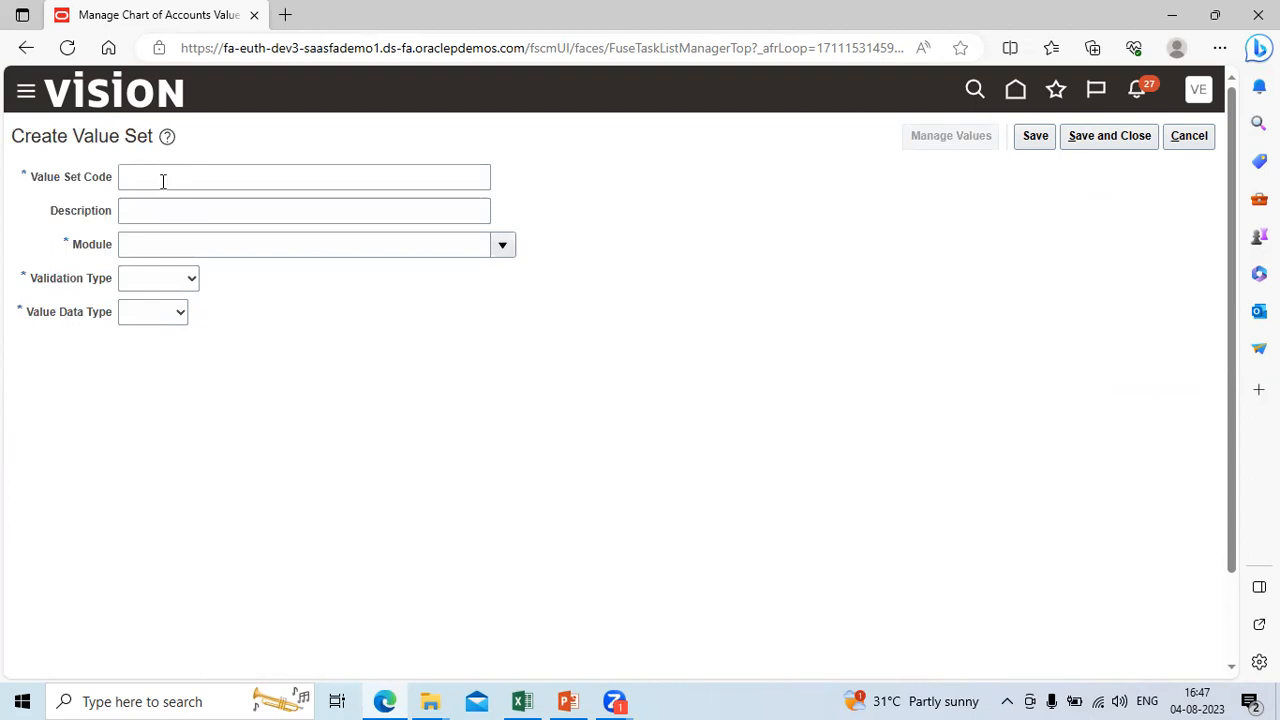
click(159, 177)
text(Tata)
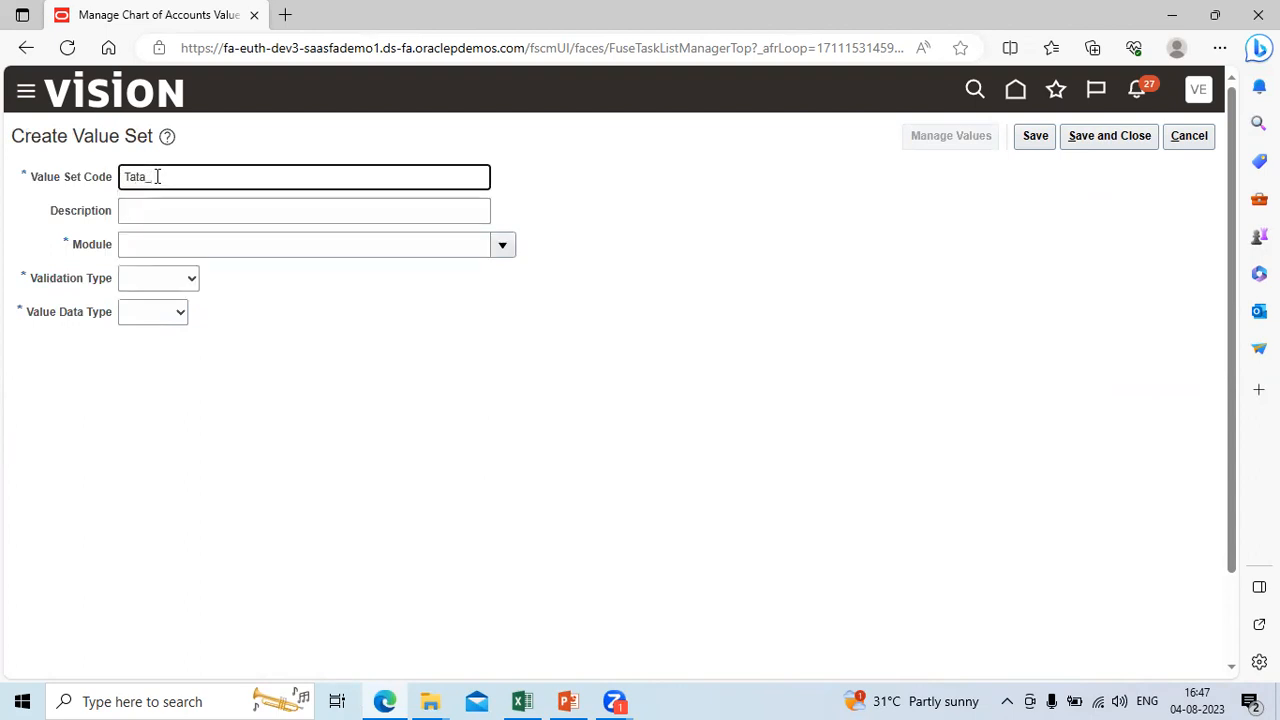
text(_)
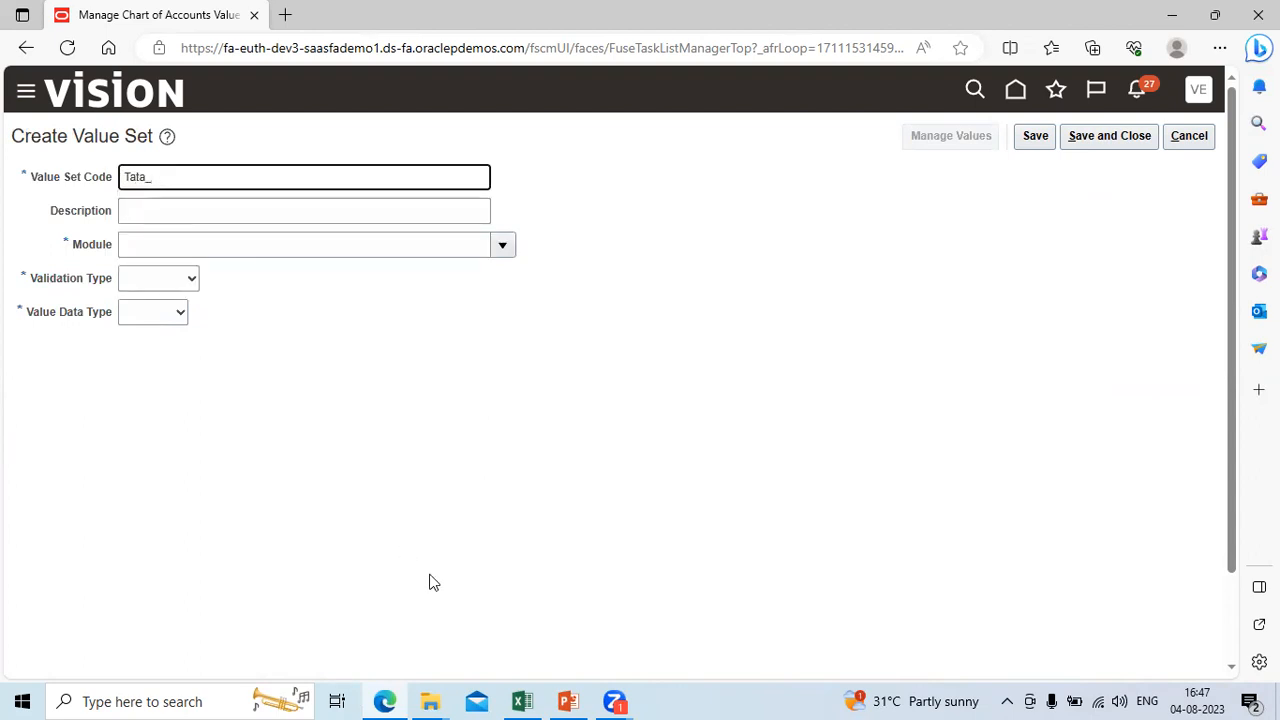
Step: Check the segment names in the Way2Fusion Excel sheet, return to Edge and complete the Value Set Code as Tata_Company
click(522, 701)
click(78, 514)
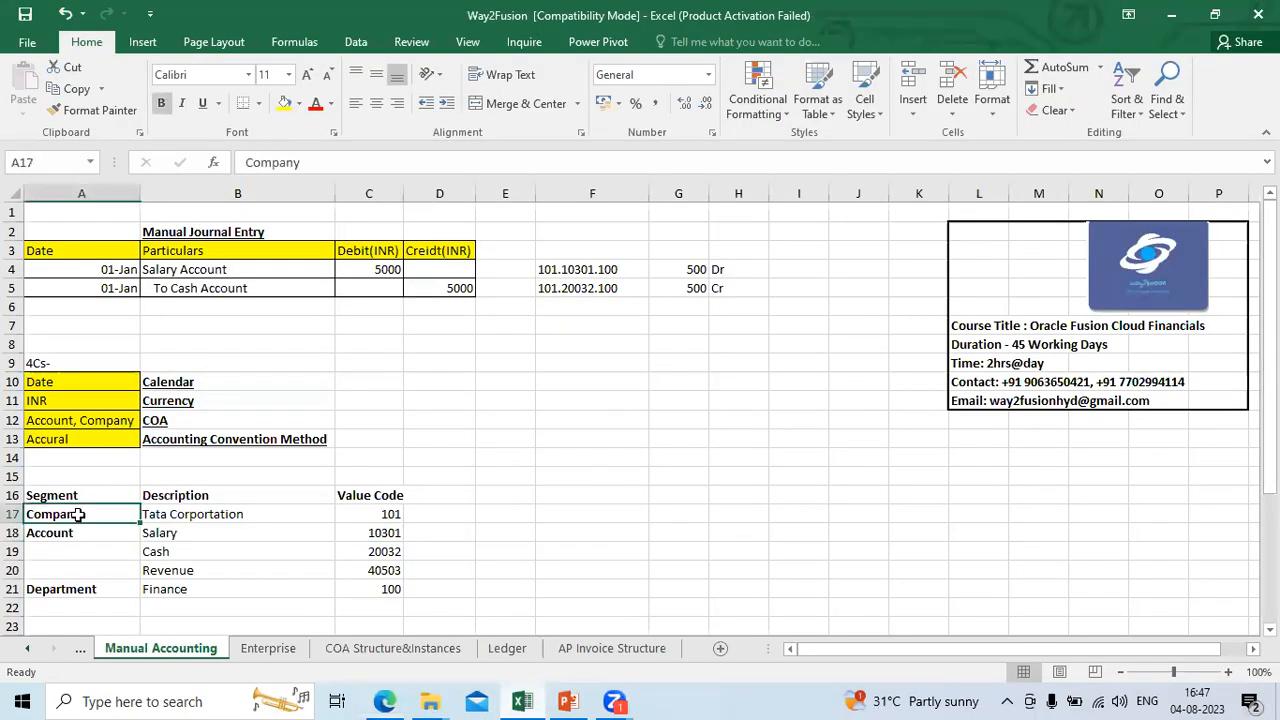
key(Down)
key(Down)
key(Up)
key(Up)
key(alt+Tab)
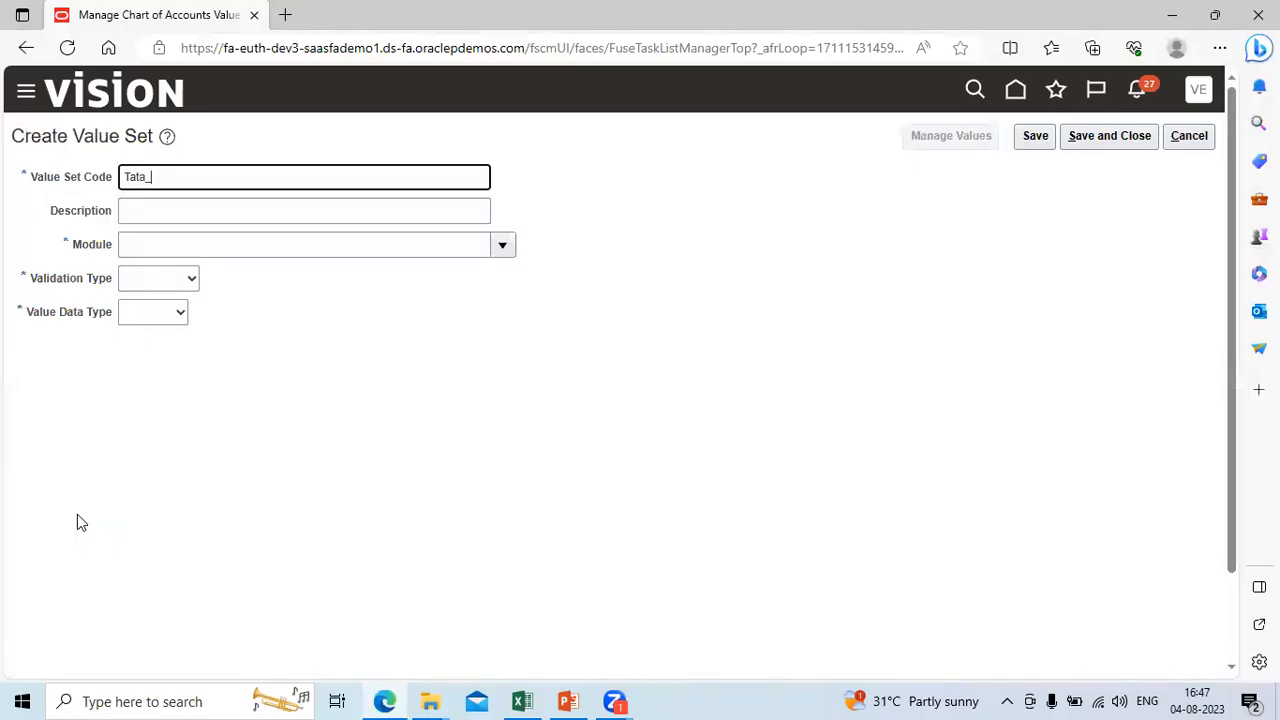
text(Company)
key(Tab)
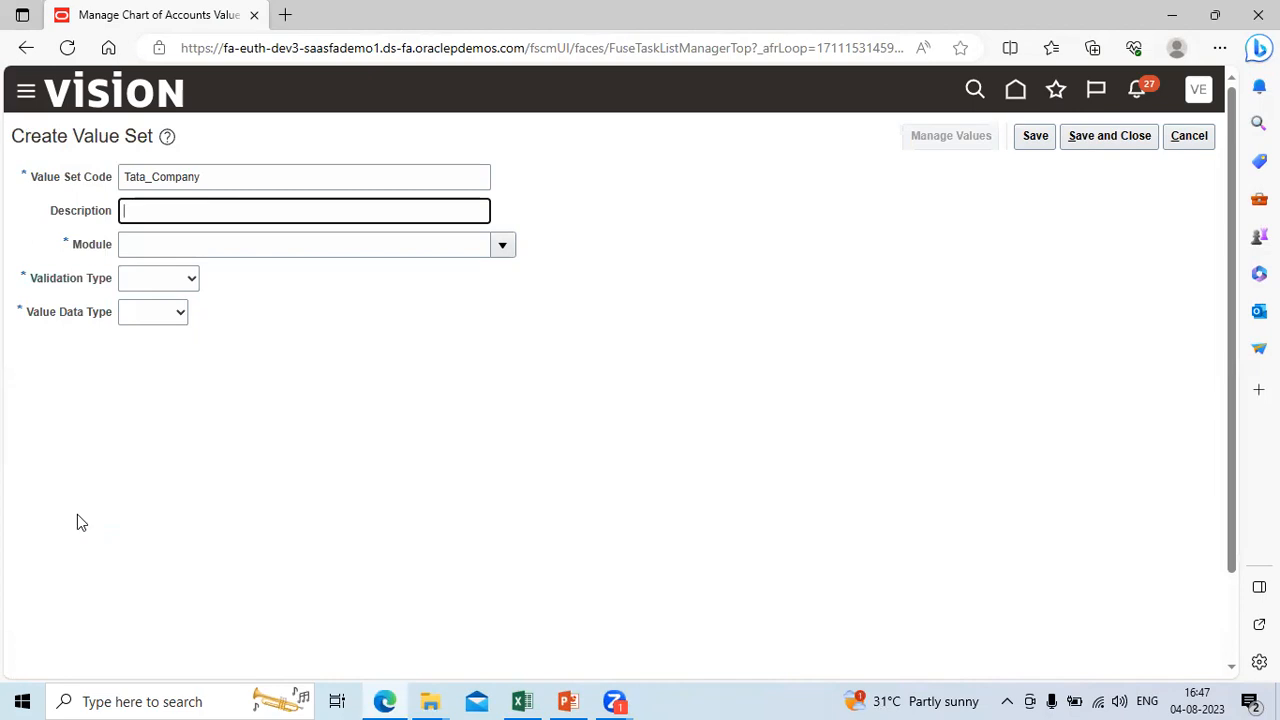
Step: Set the value set's Description to Tata_Company and its Module to General Ledger
key(shift+Tab)
key(Tab)
key(ctrl+v)
key(Tab)
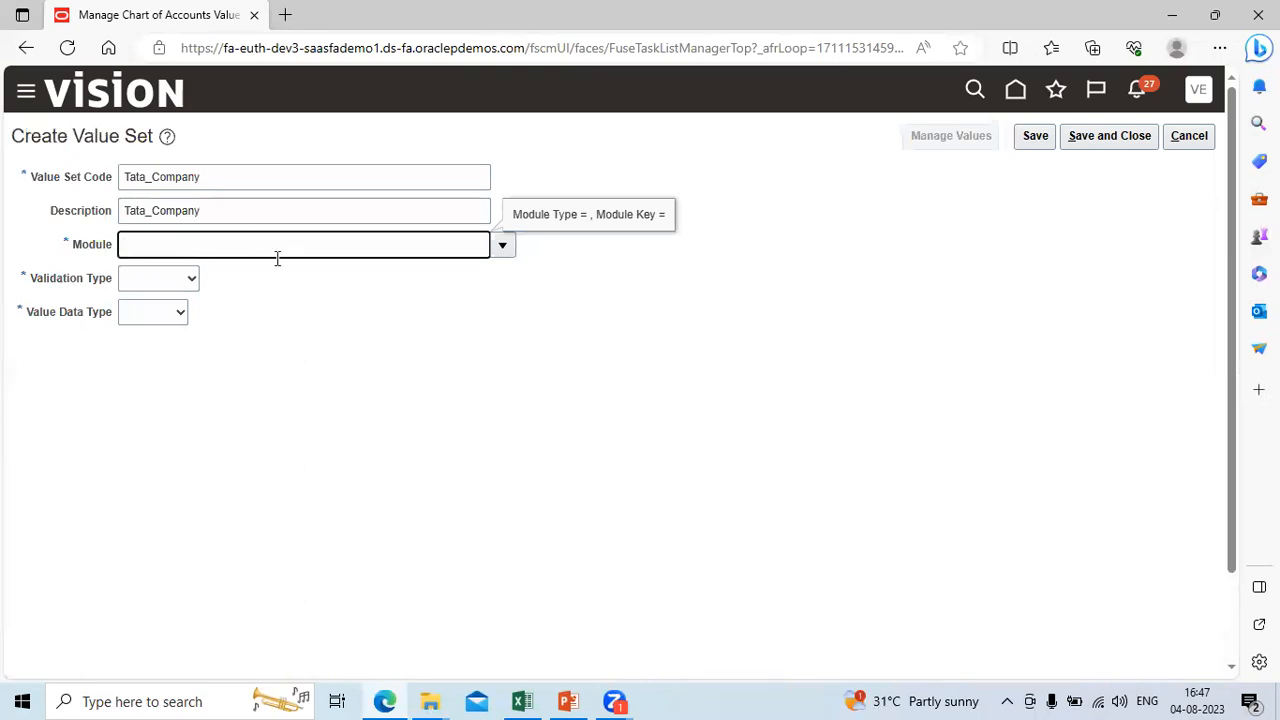
click(500, 245)
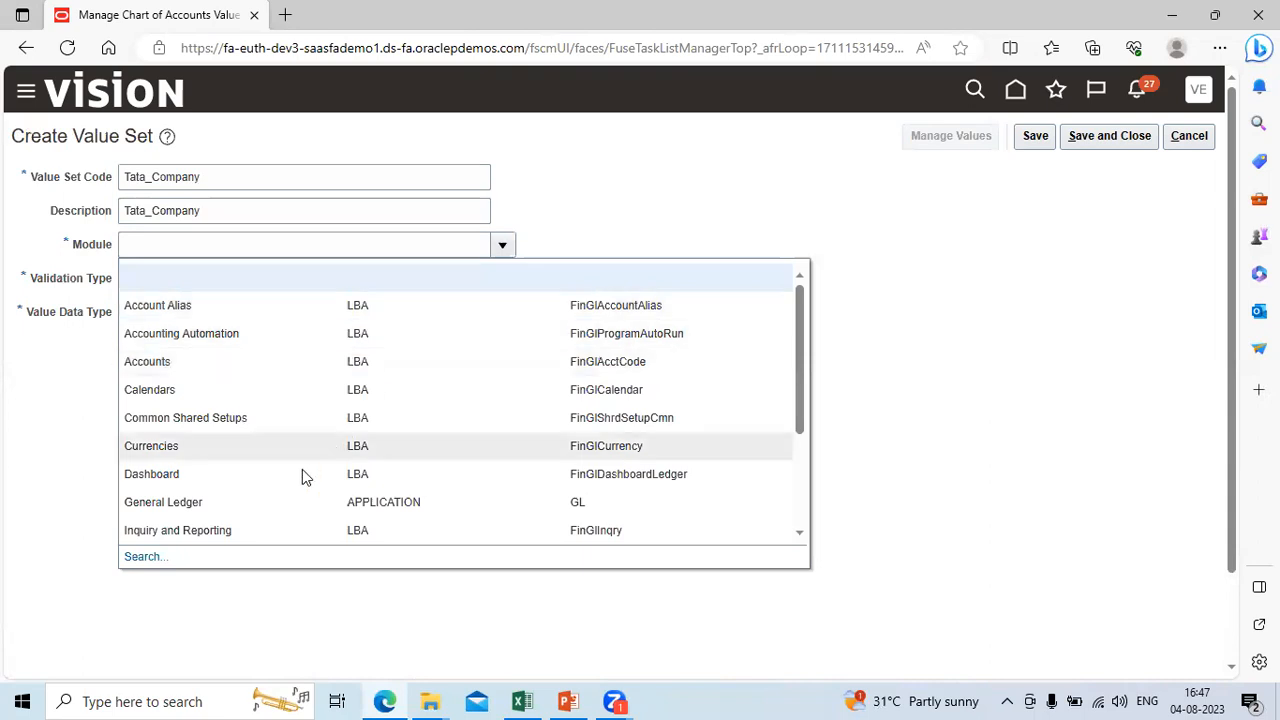
click(287, 500)
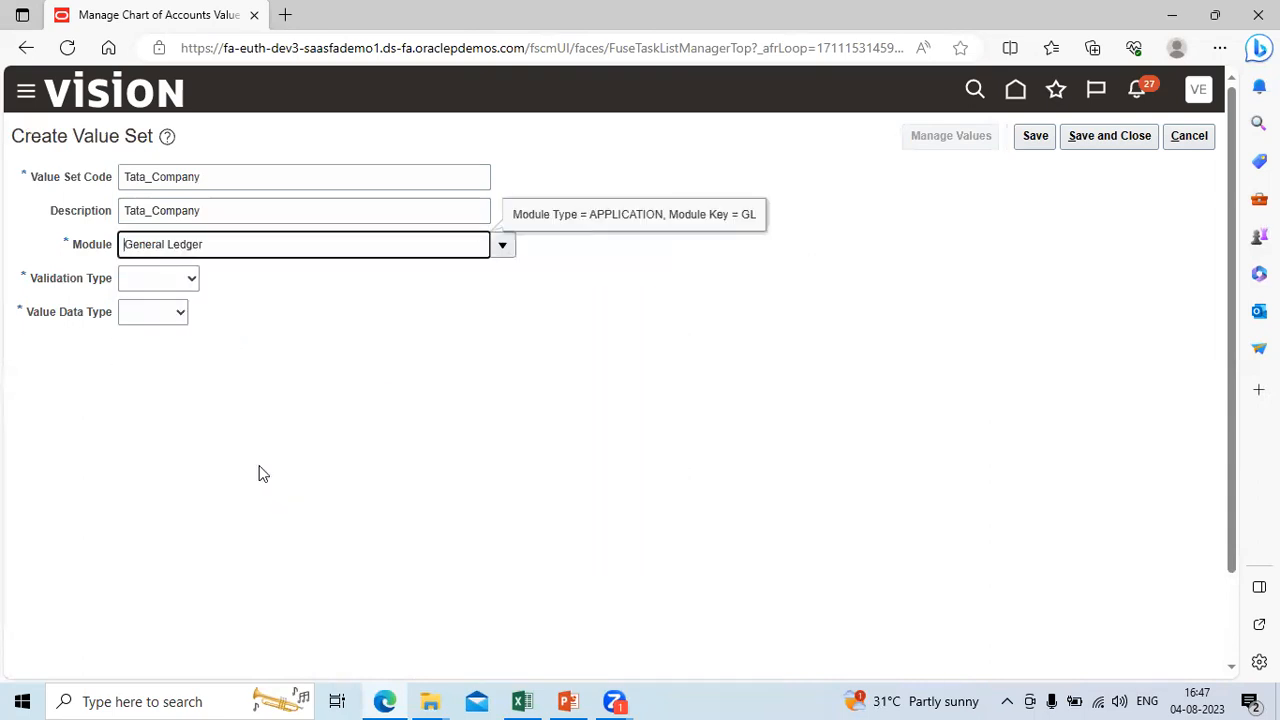
Step: Set the Validation Type to Independent and the Value Data Type to Character
click(190, 281)
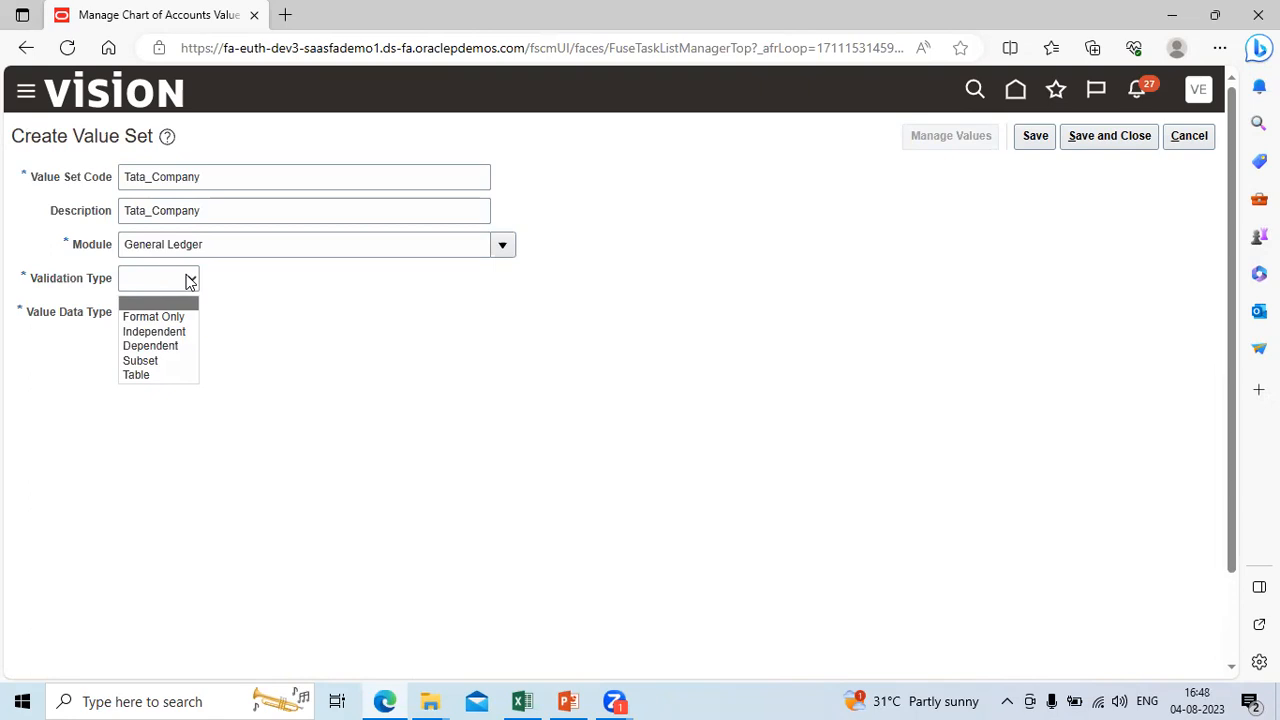
click(179, 335)
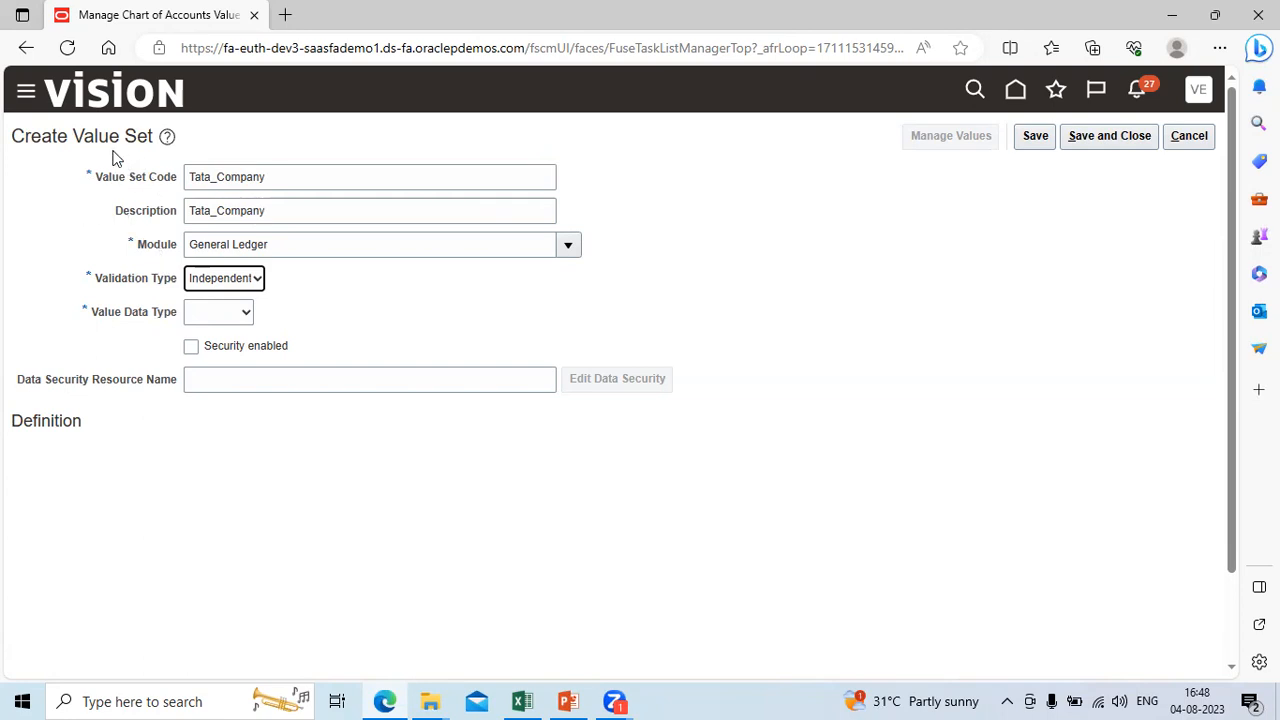
click(246, 314)
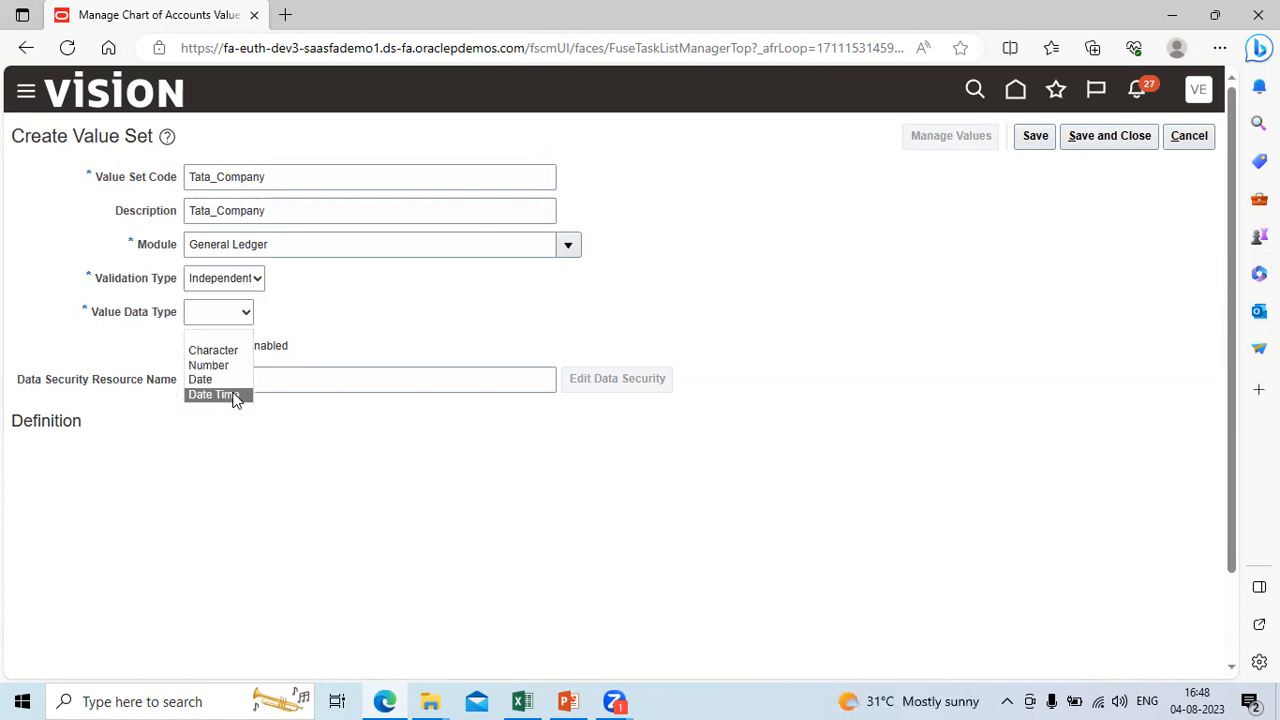
click(228, 350)
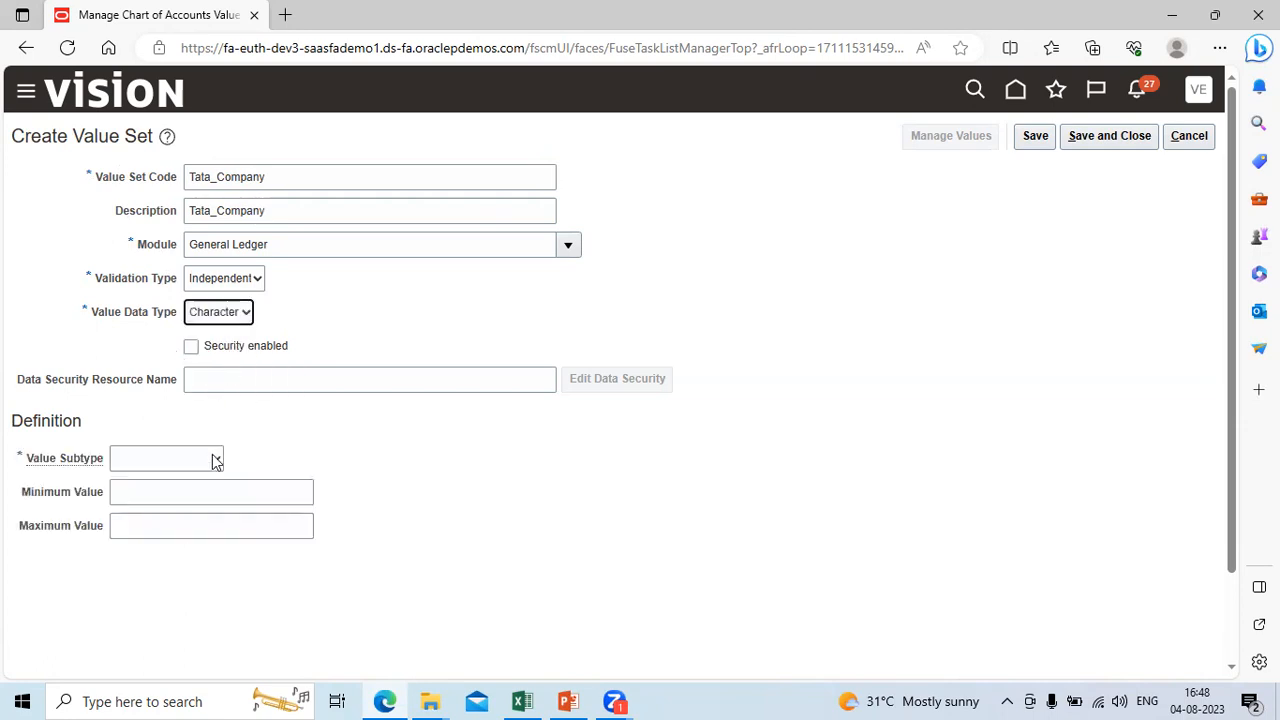
Step: Define the Value Subtype as Text with a Maximum Length of 3, checking the company value code in the Excel sheet
click(214, 460)
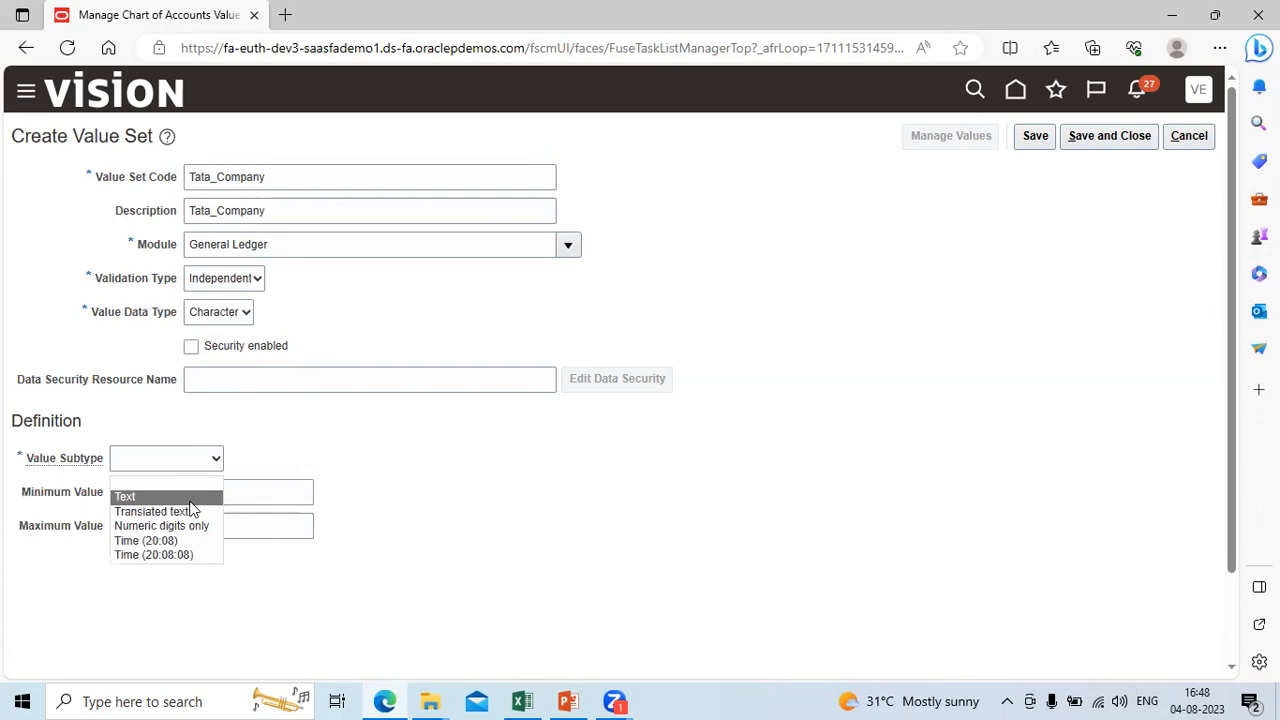
click(191, 497)
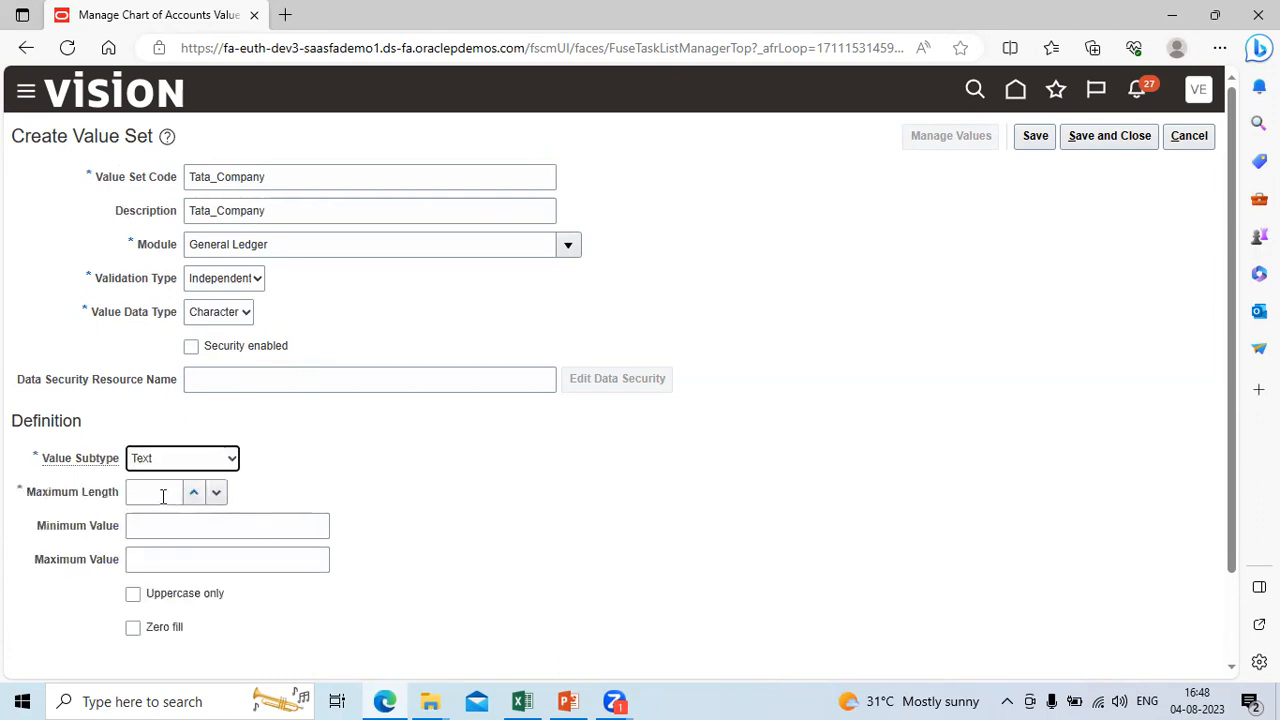
click(157, 494)
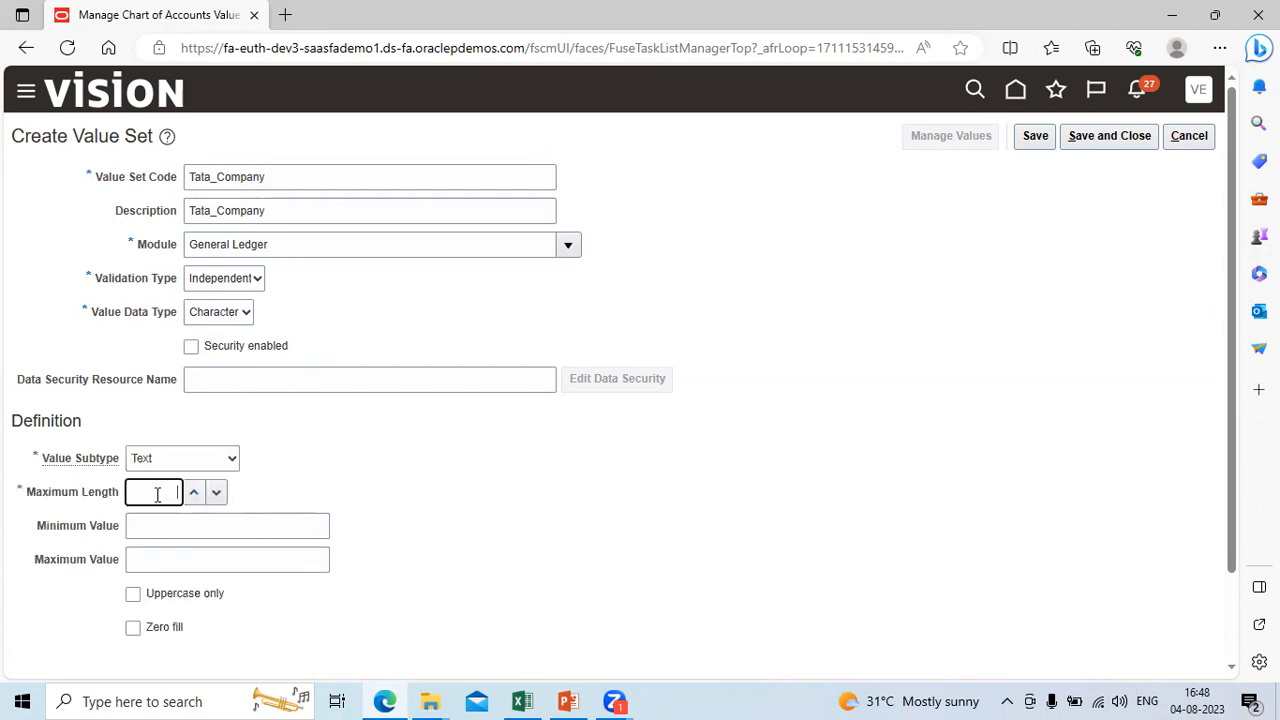
click(521, 701)
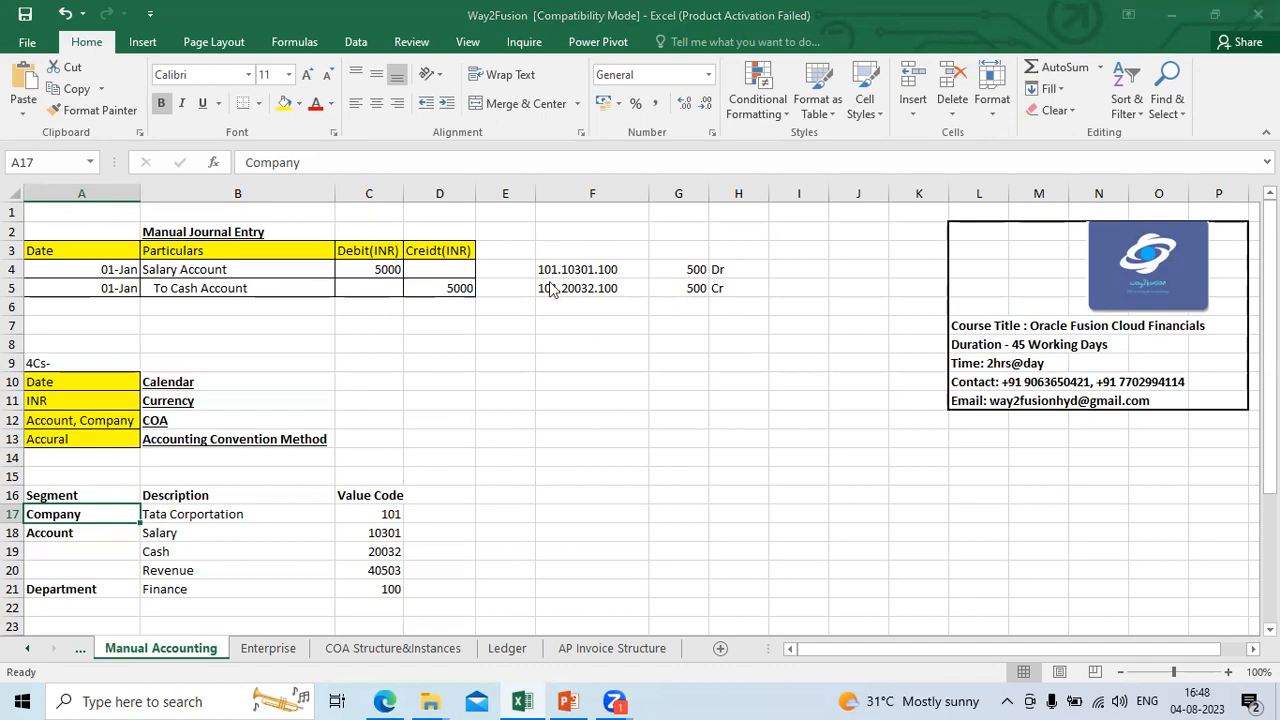
key(alt+Tab)
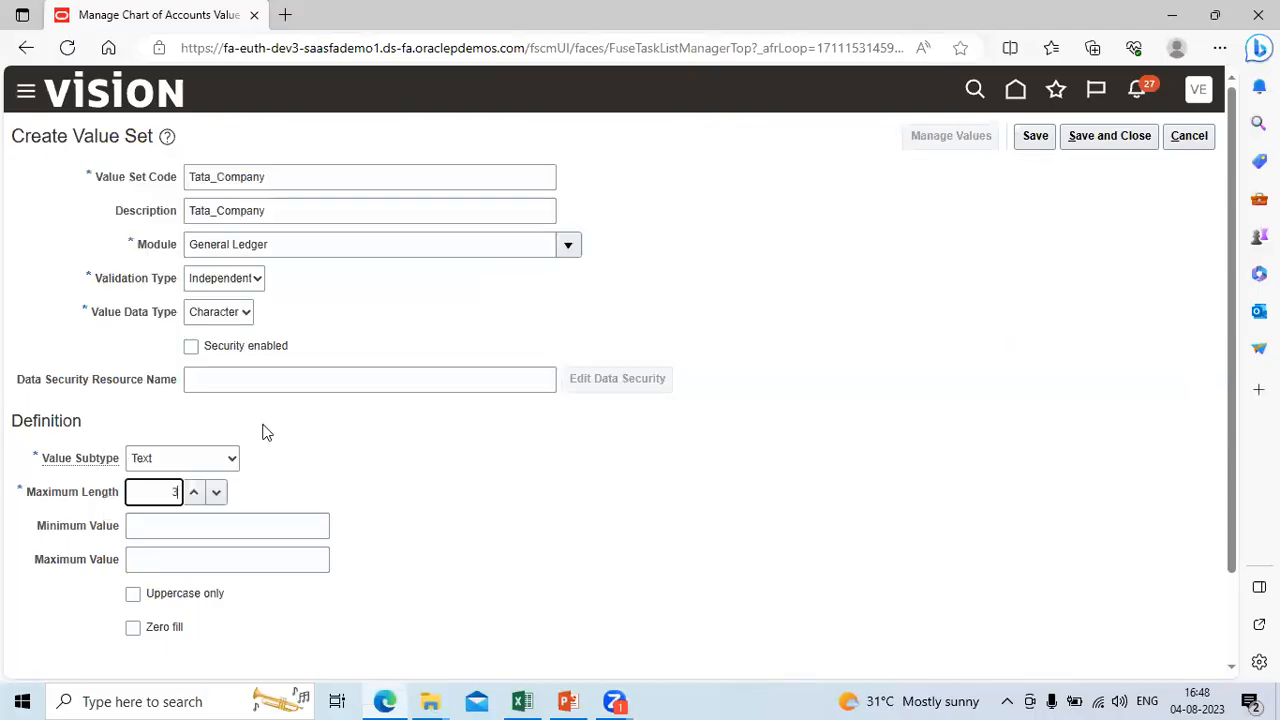
key(BackSpace)
click(563, 497)
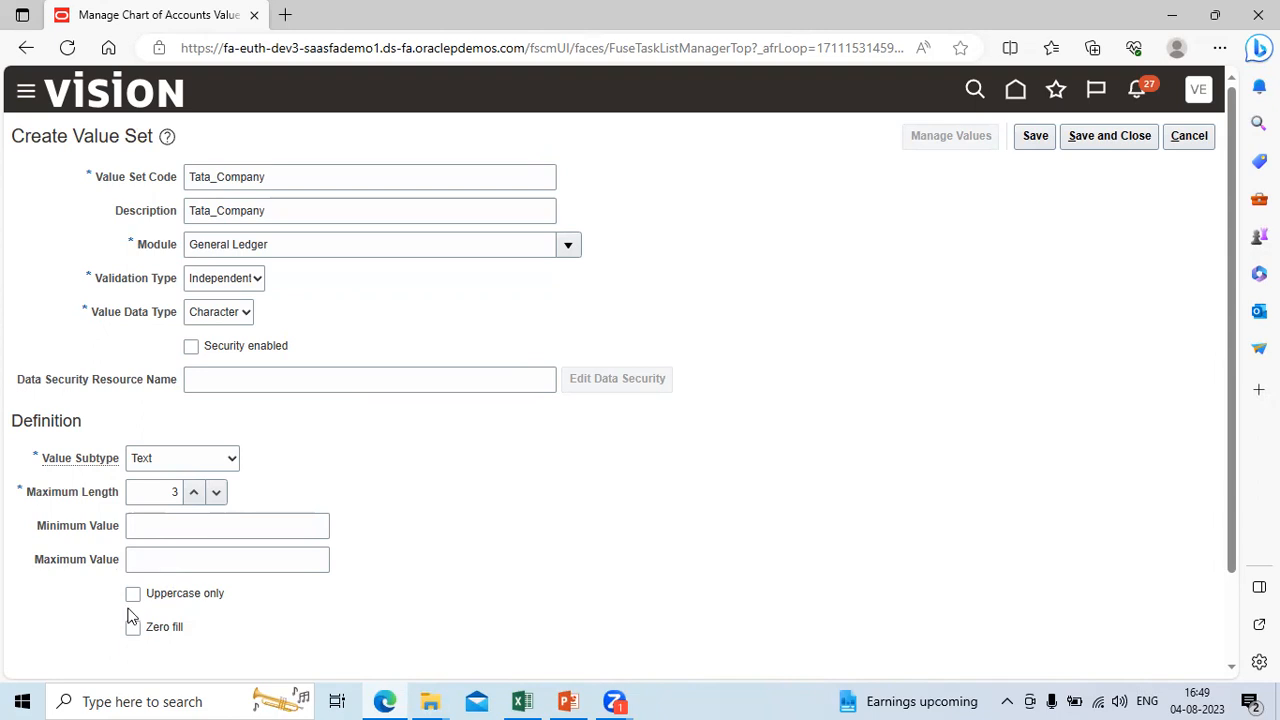
Step: Switch to the Excel sheet and enter the sample codes 101 in F10 and 10 in F11 to illustrate Zero fill
key(alt+Tab)
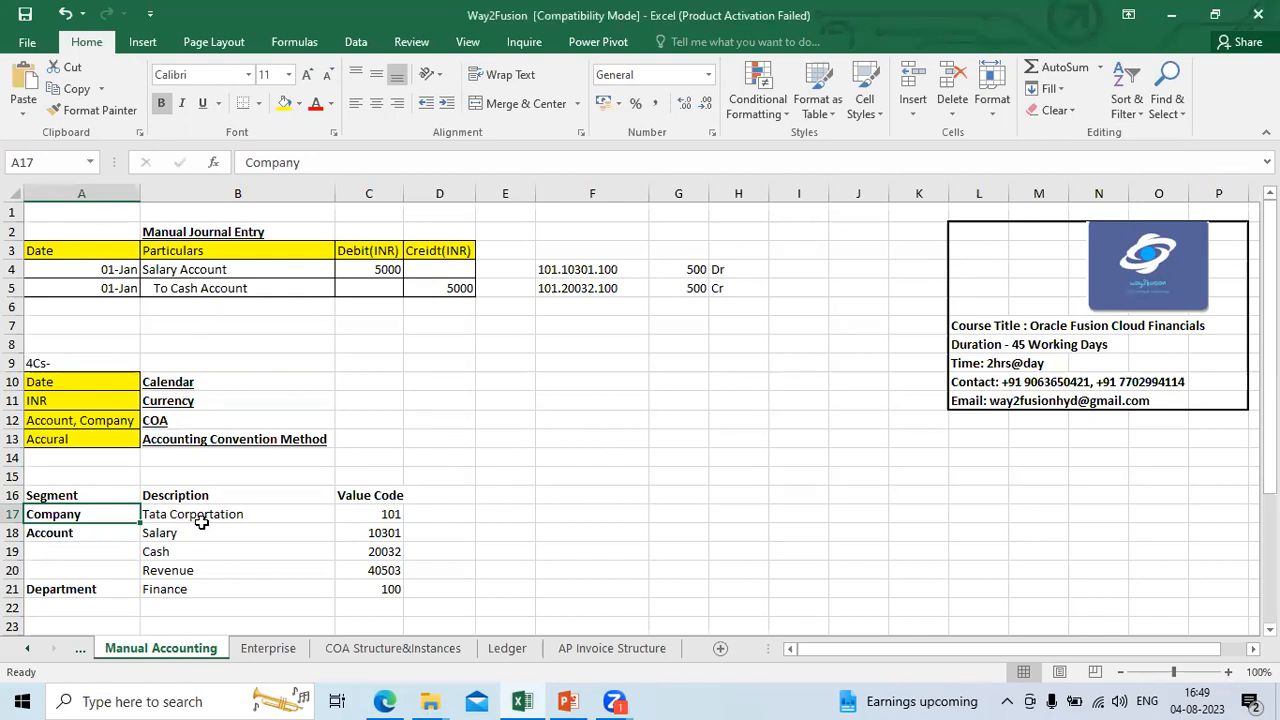
key(alt+Tab)
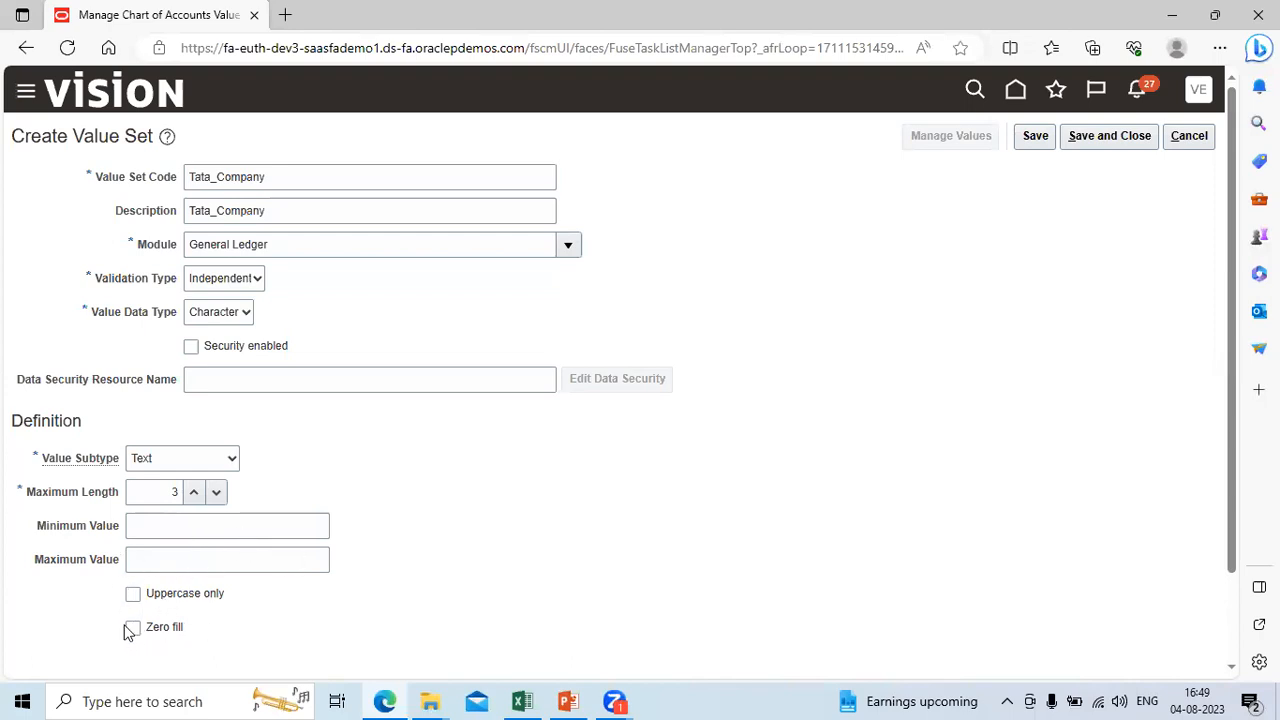
key(alt+Tab)
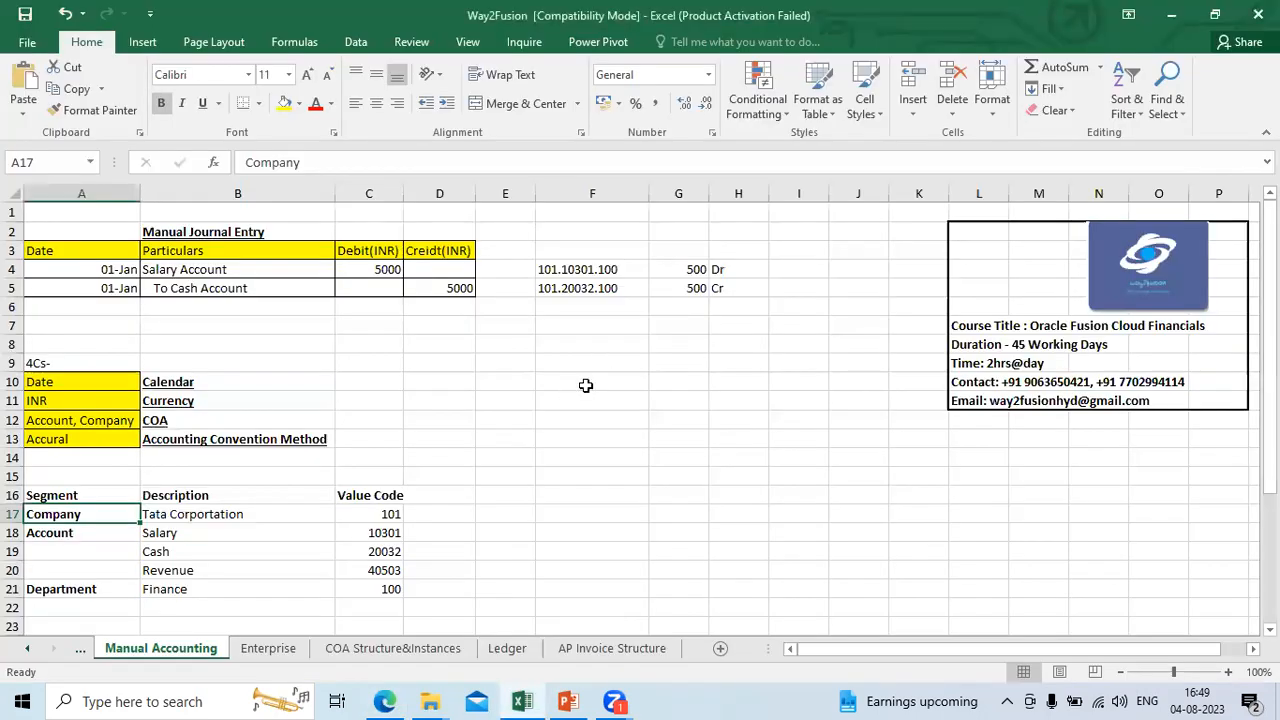
click(585, 385)
text(10)
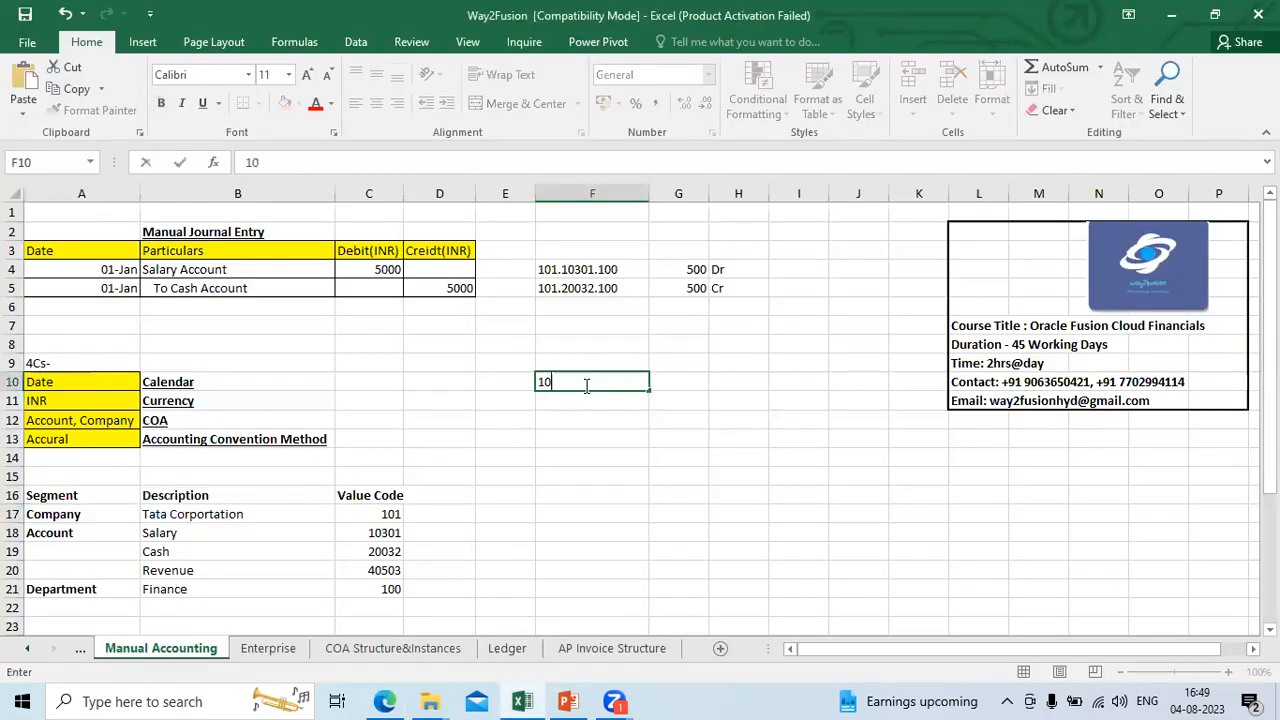
text(1)
key(Return)
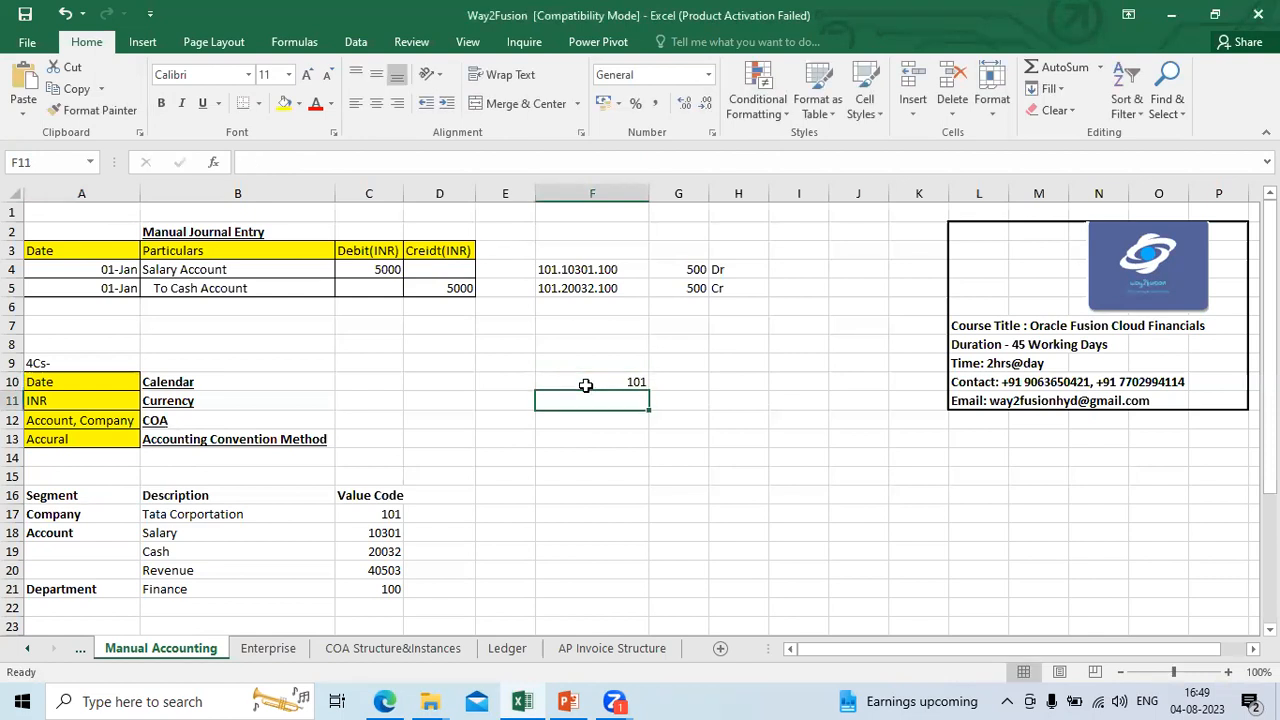
text(10)
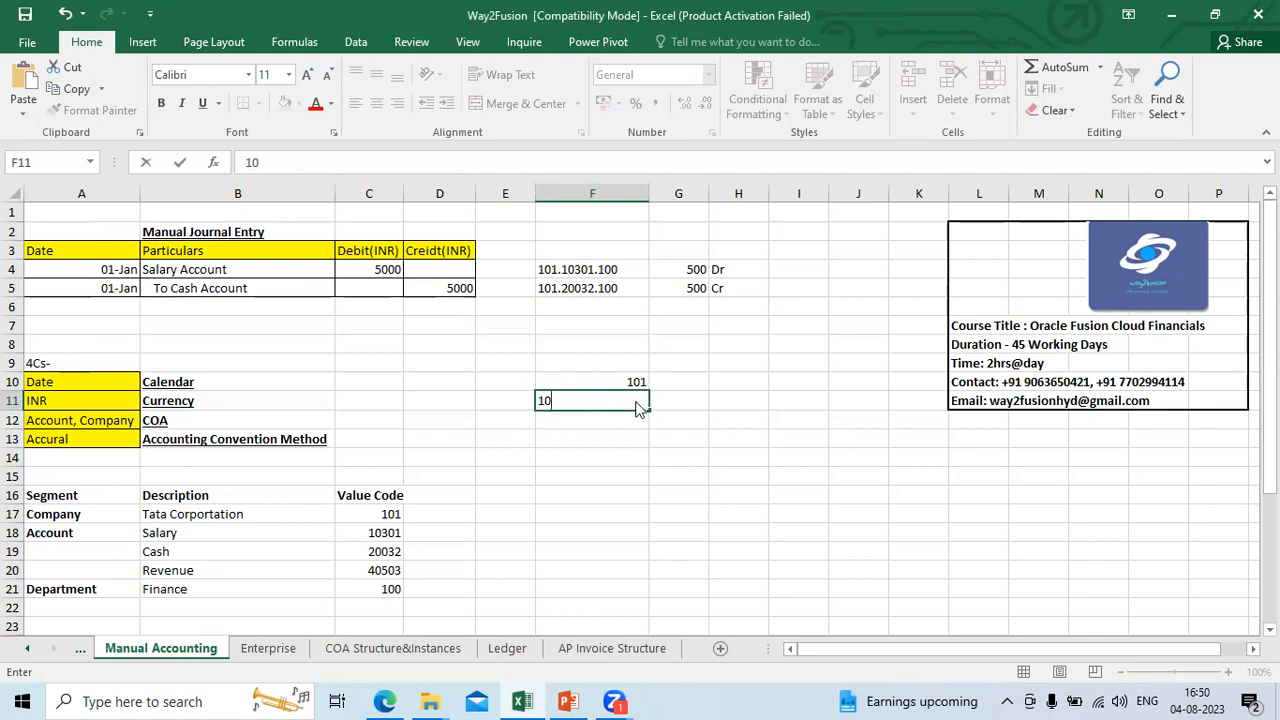
Step: Compare with the Zero fill option in Edge and pad the sample code in F11 to 010 in Excel
key(alt+Tab)
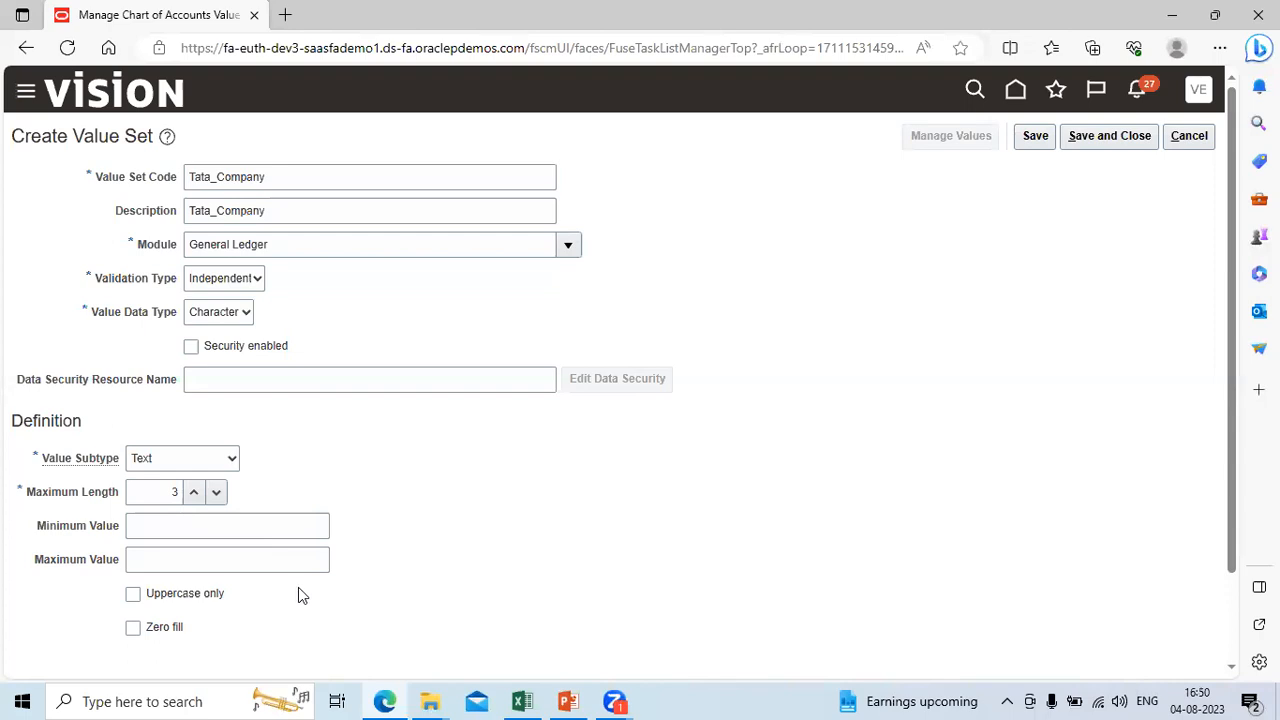
key(alt+Tab)
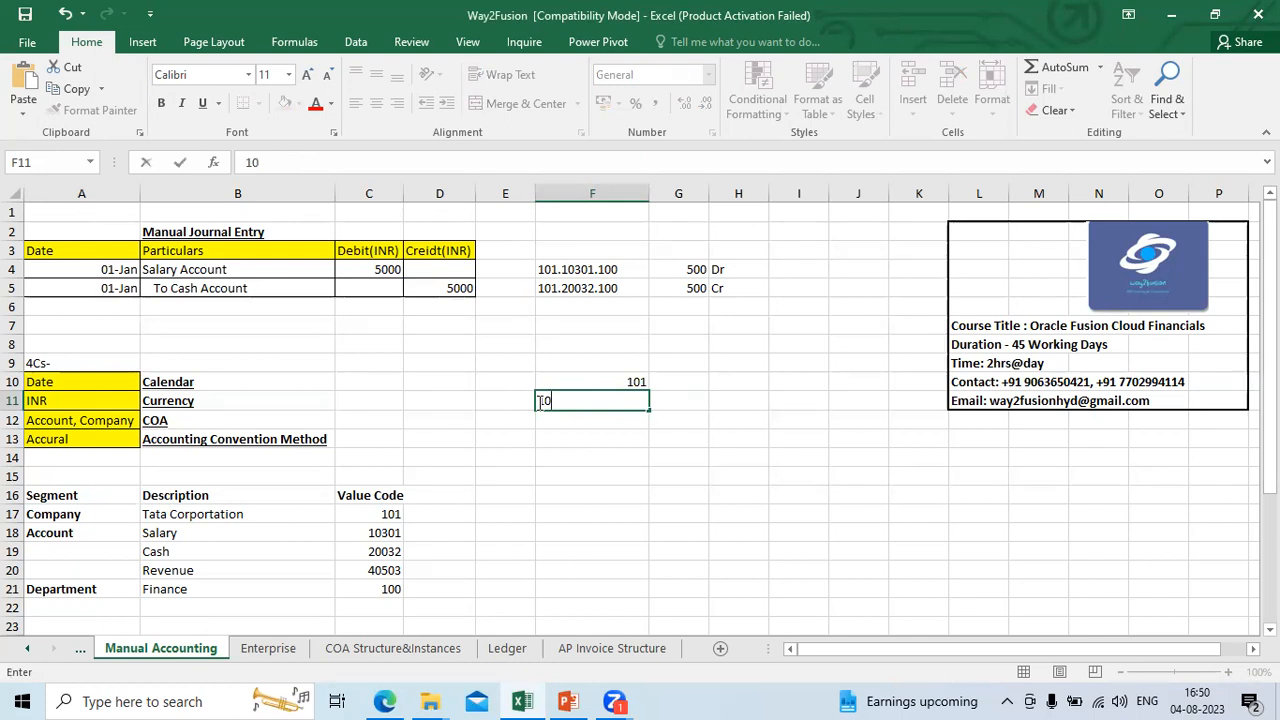
key(alt+Tab)
key(alt+Tab)
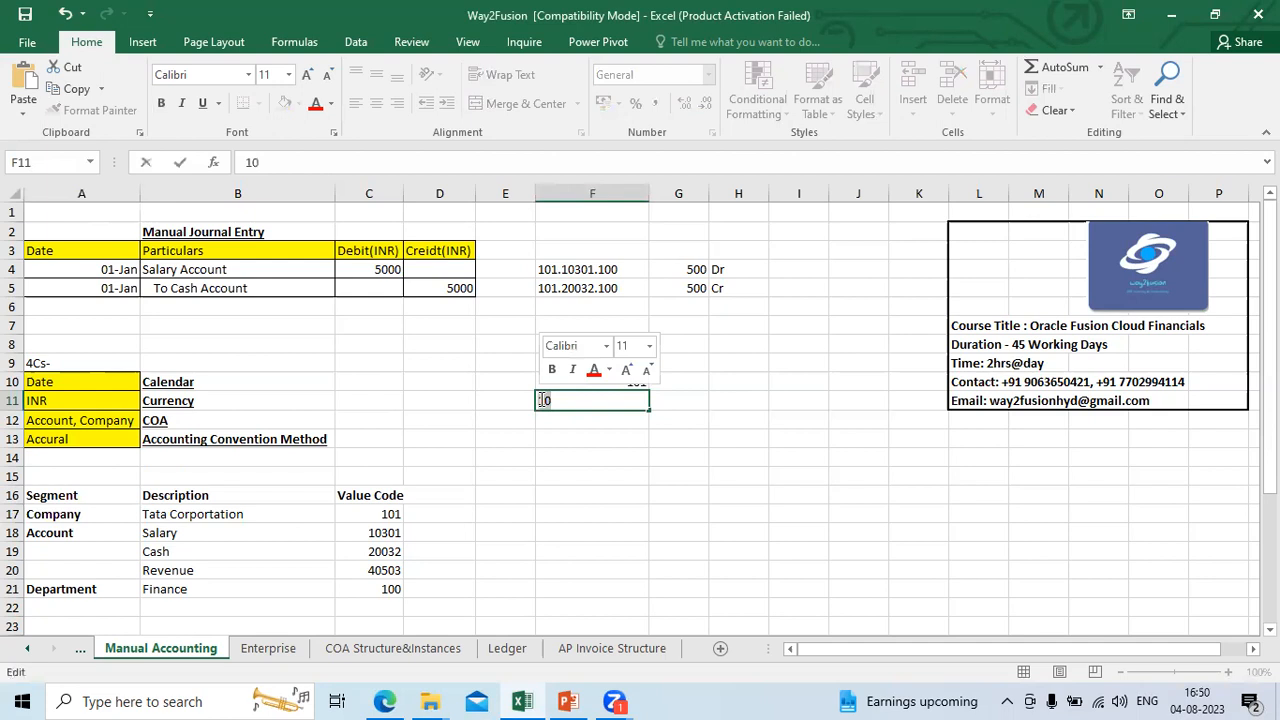
text(0)
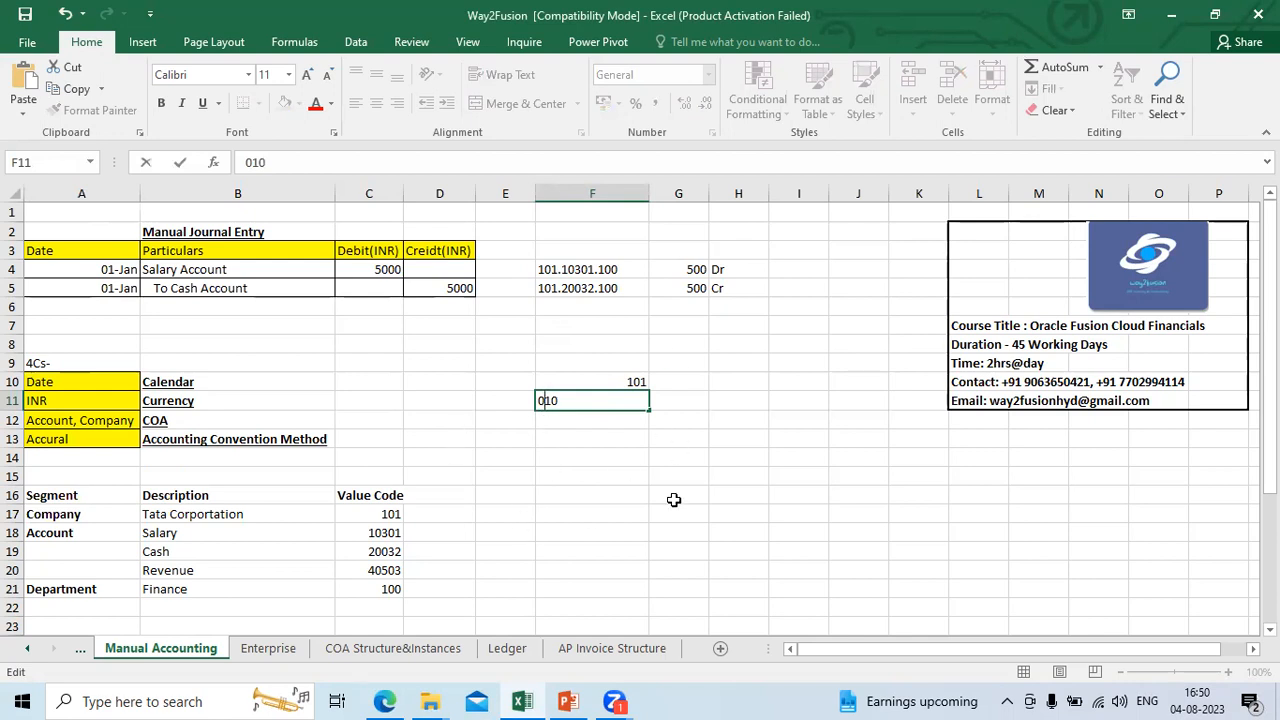
Step: Return to Edge, then save and close the Tata_Company value set
key(alt+Tab)
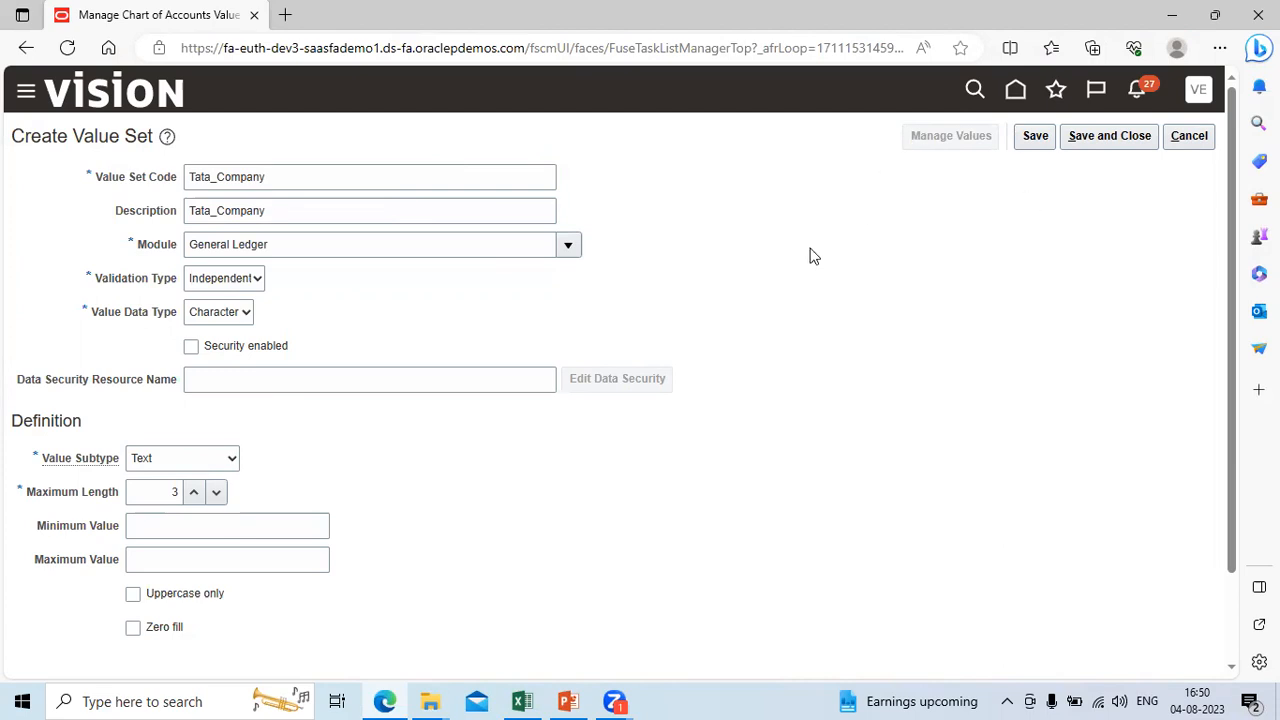
click(1113, 135)
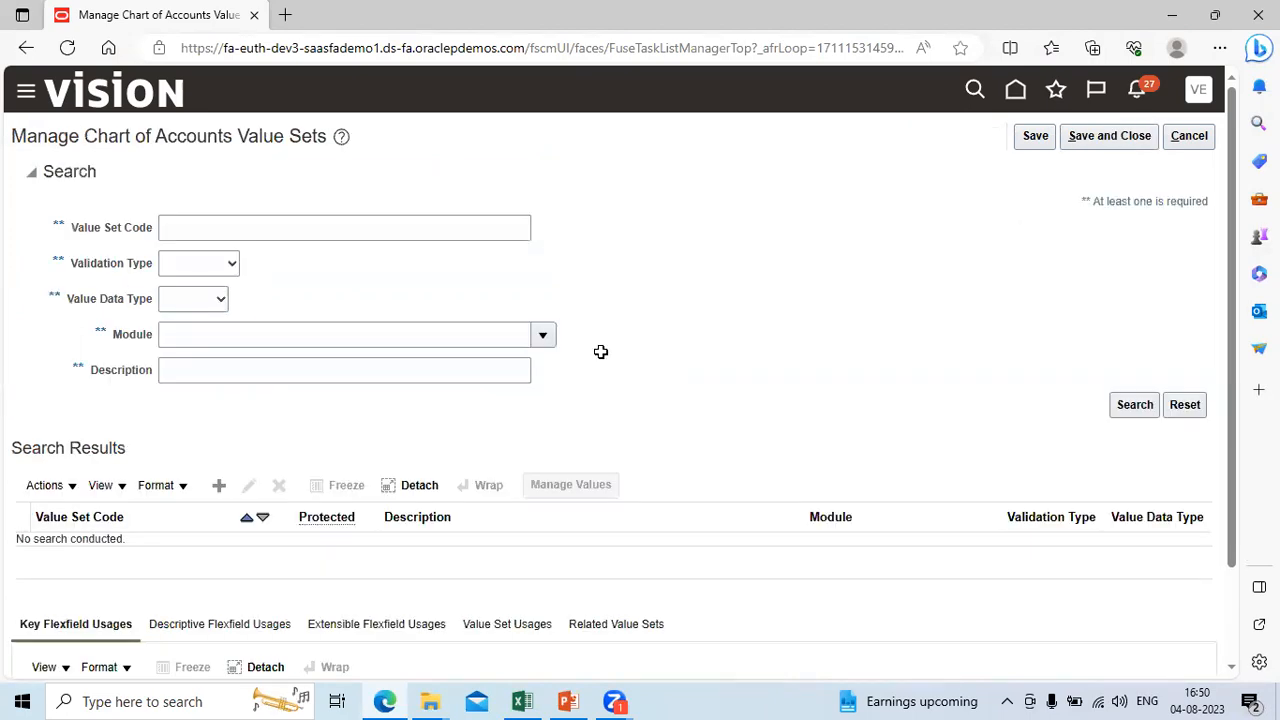
Step: Check the segment names in the Excel sheet, then create a value set in Edge with code and description Tata_Account
key(alt+Tab)
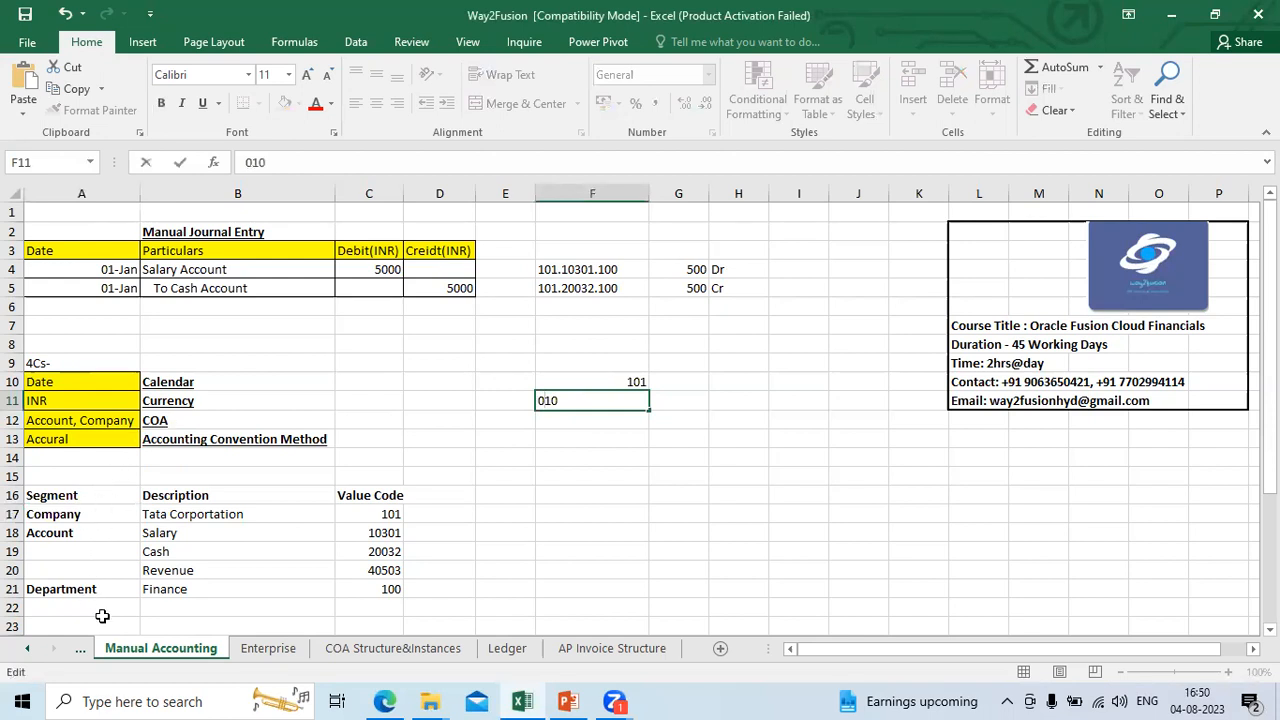
key(alt+Tab)
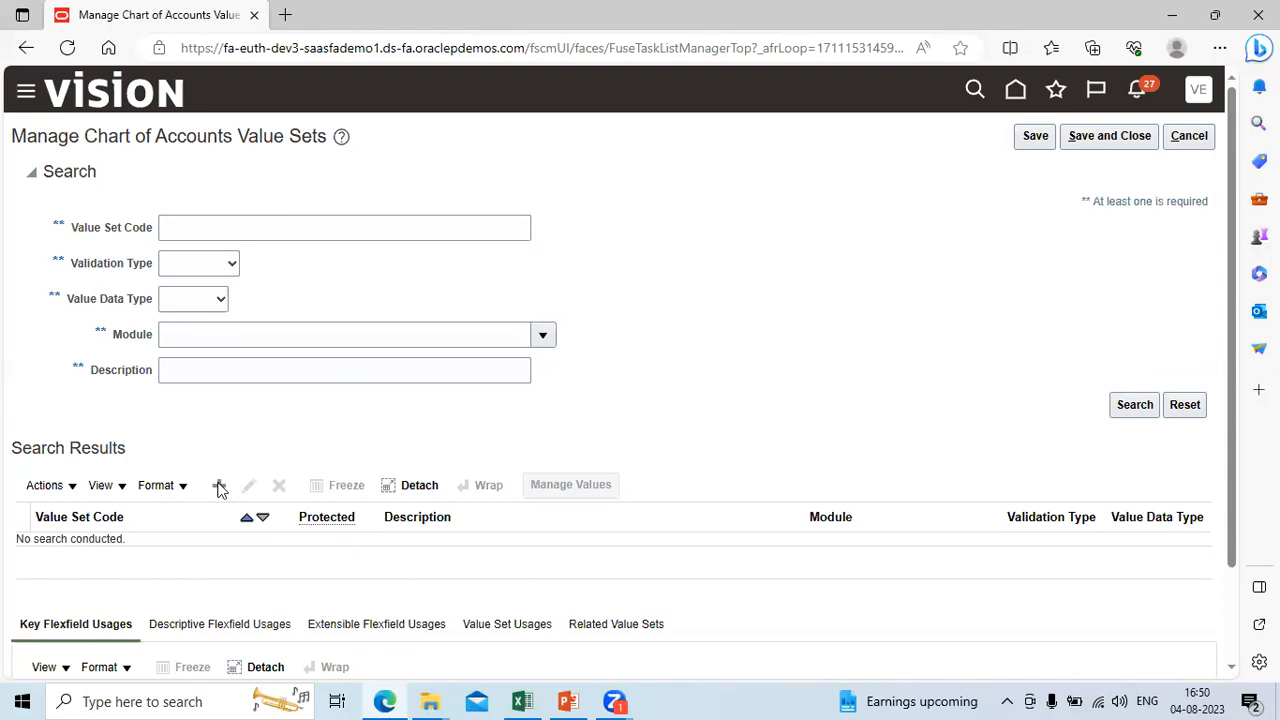
click(219, 486)
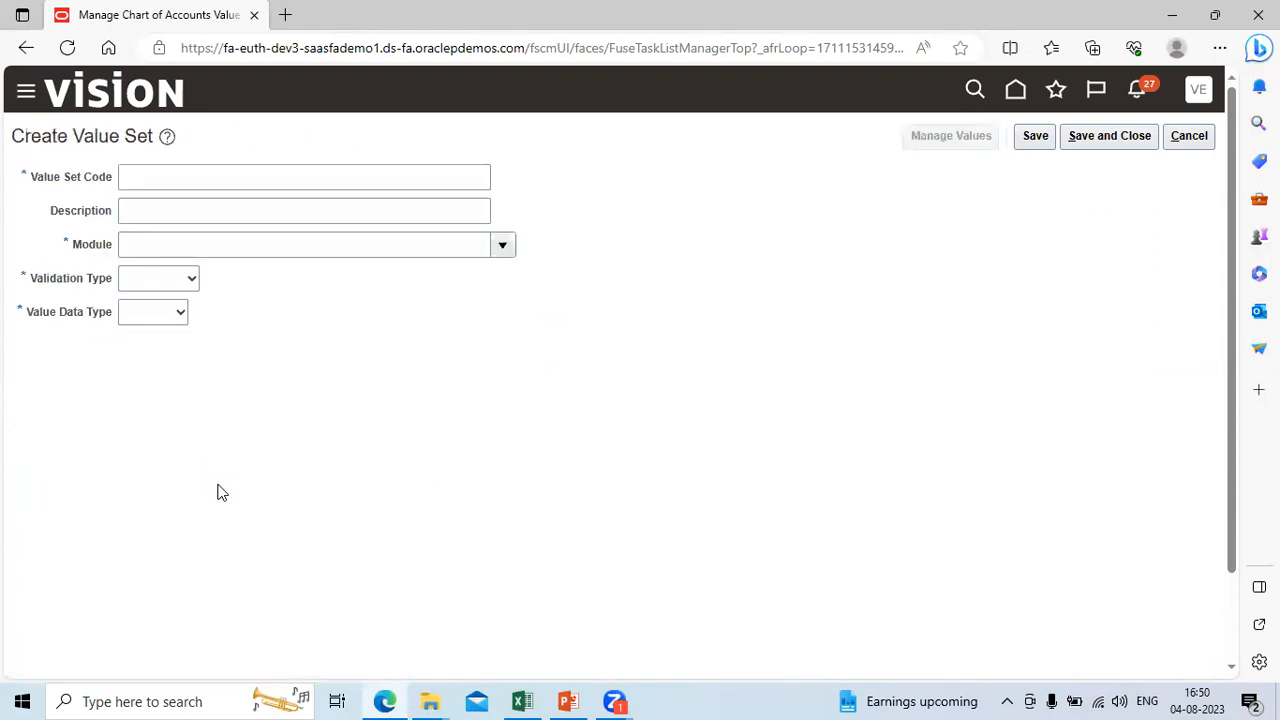
click(158, 175)
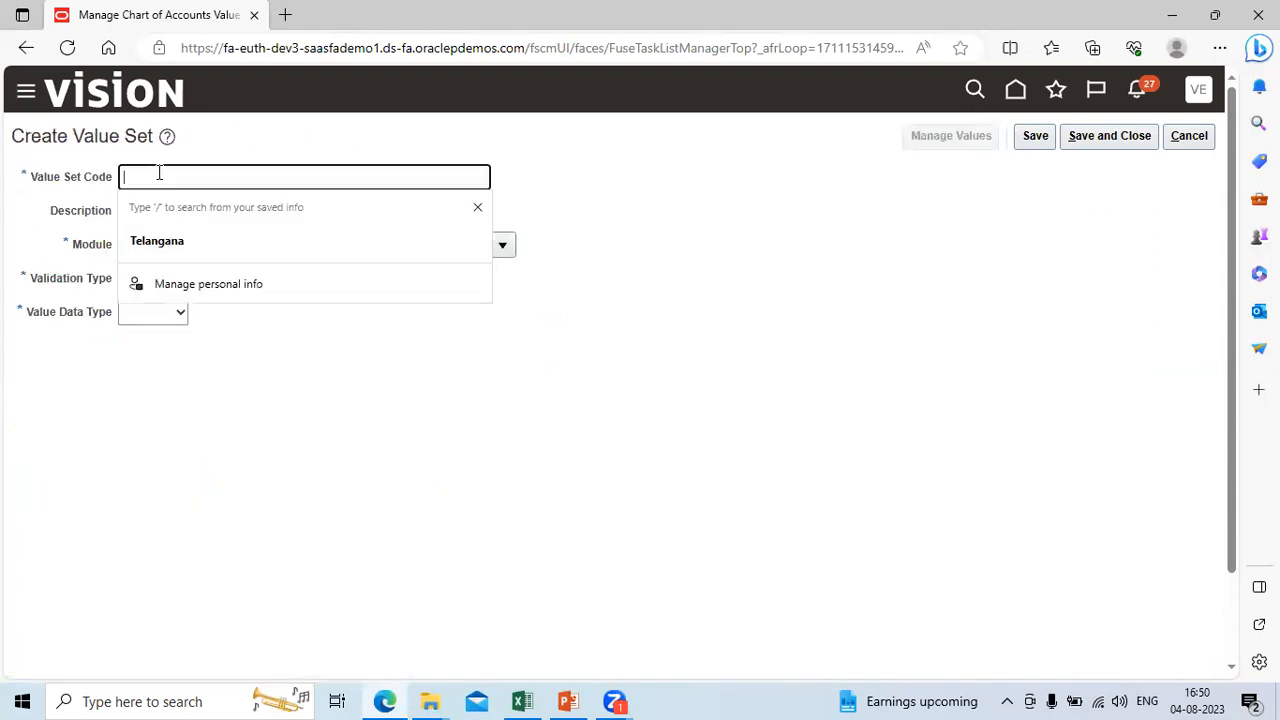
text(Tat)
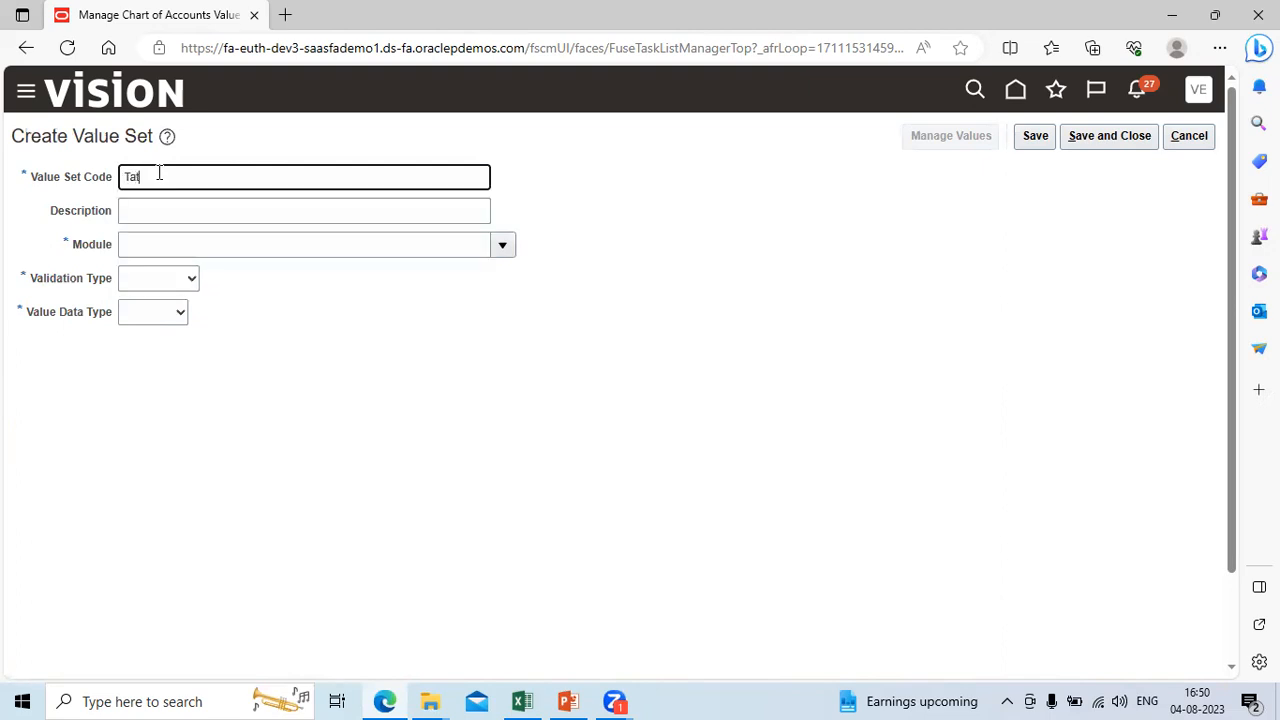
text(a_Account)
key(Tab)
key(shift+Tab)
key(ctrl+c)
key(Tab)
key(ctrl+v)
key(Tab)
Step: Assign the Tata_Account value set to the General Ledger module
text(G)
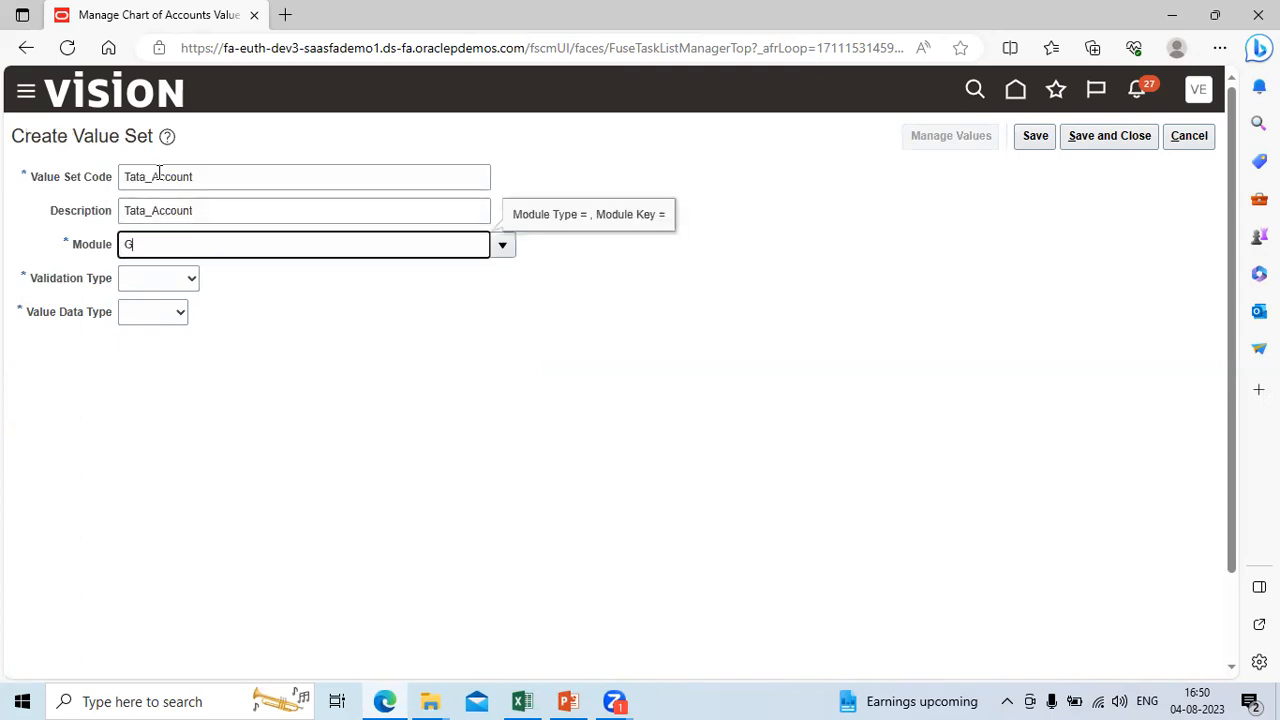
text(eneral)
key(Tab)
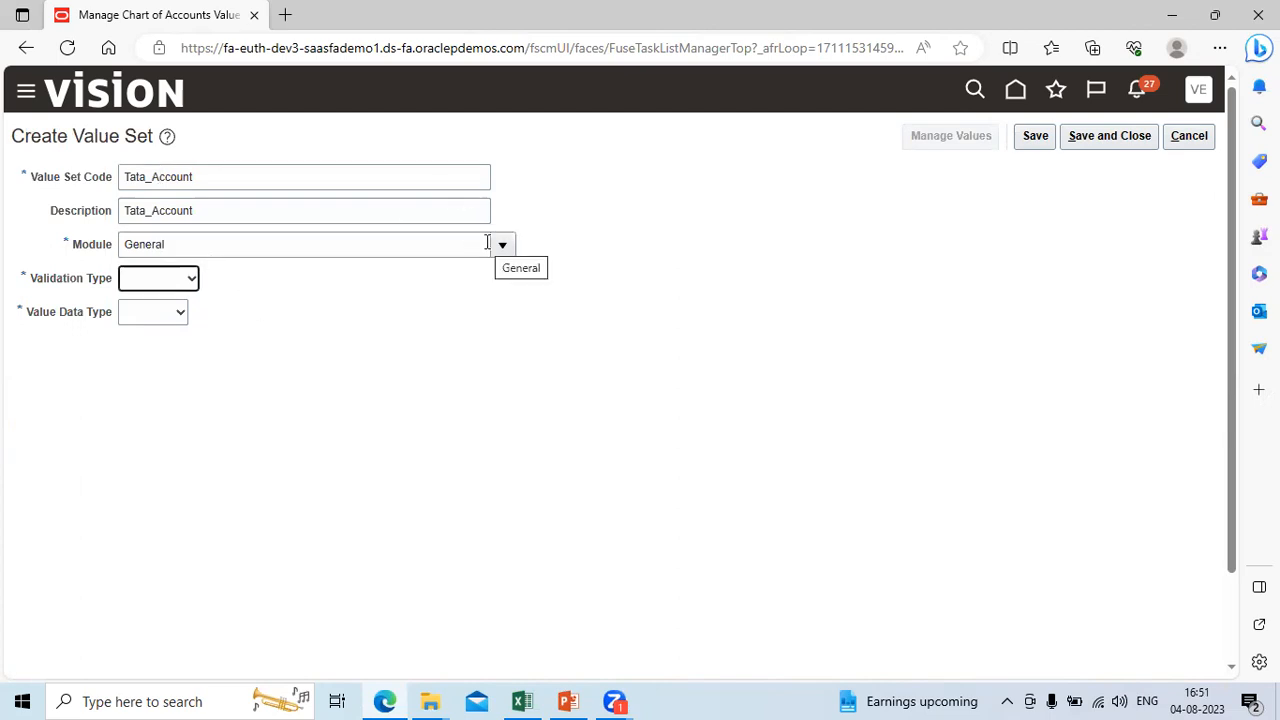
click(502, 245)
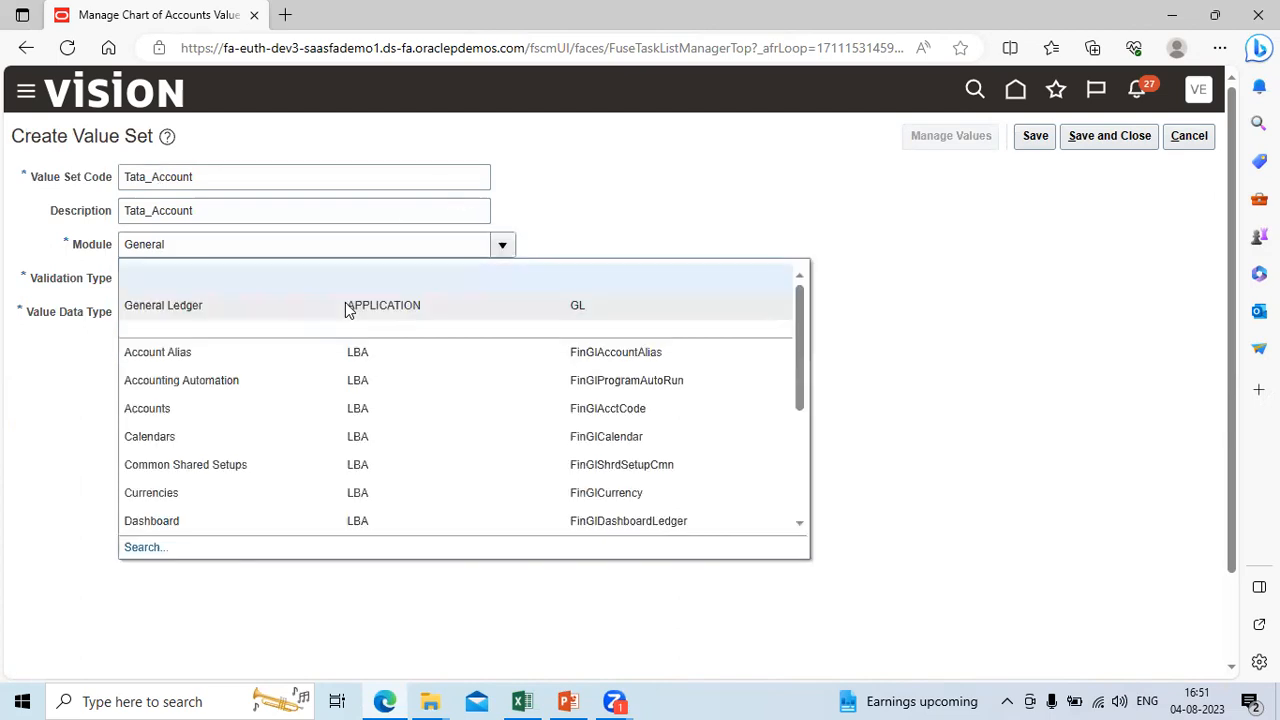
click(322, 306)
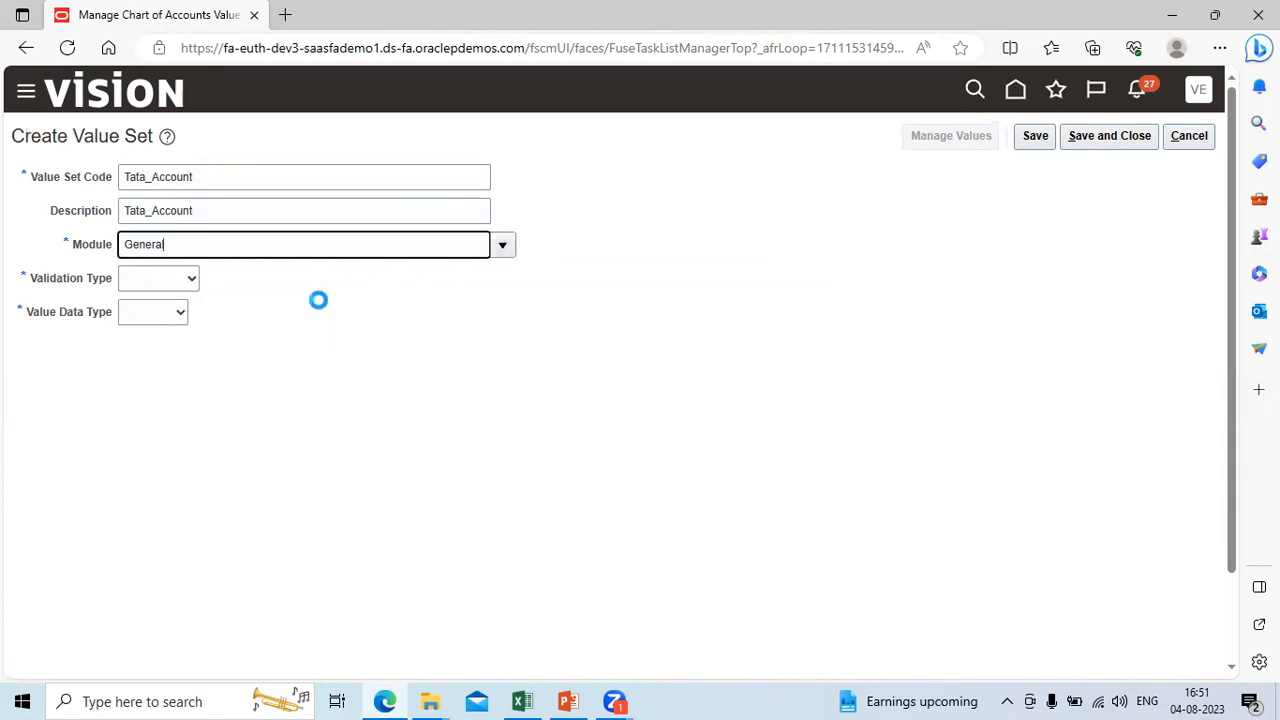
Step: Set the Tata_Account Validation Type to Independent and its Value Data Type to Character
click(190, 280)
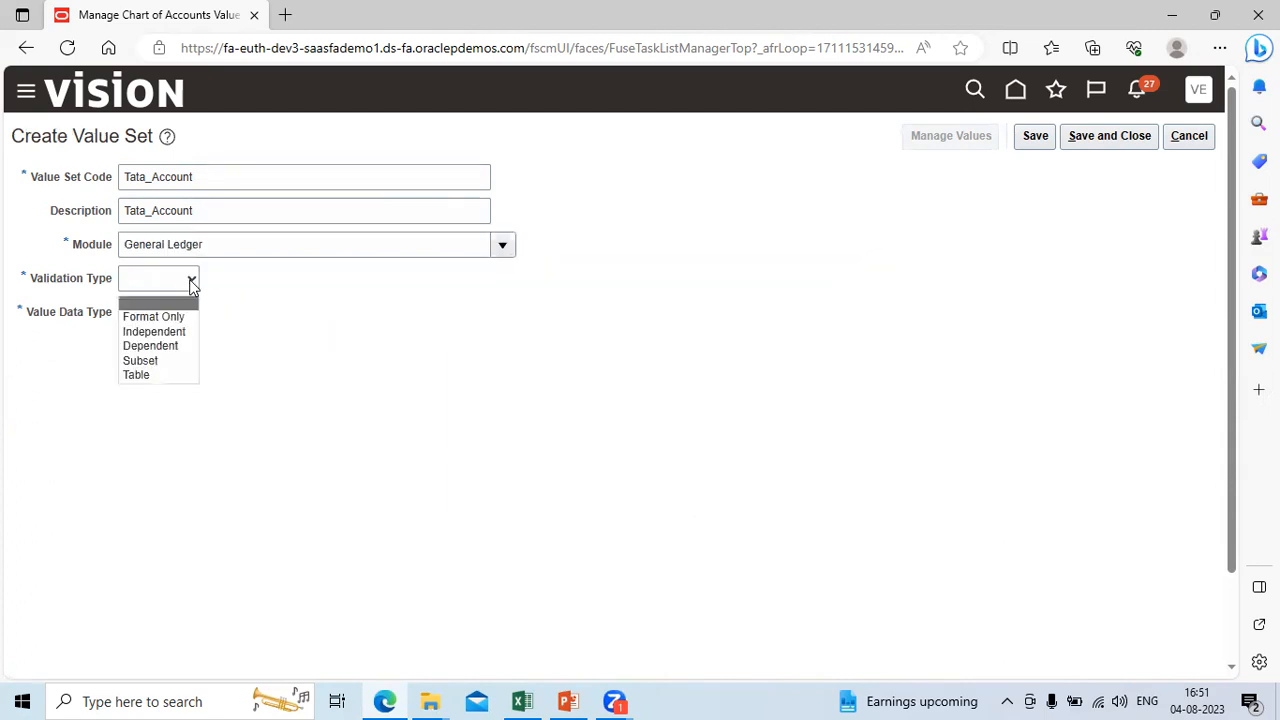
click(180, 332)
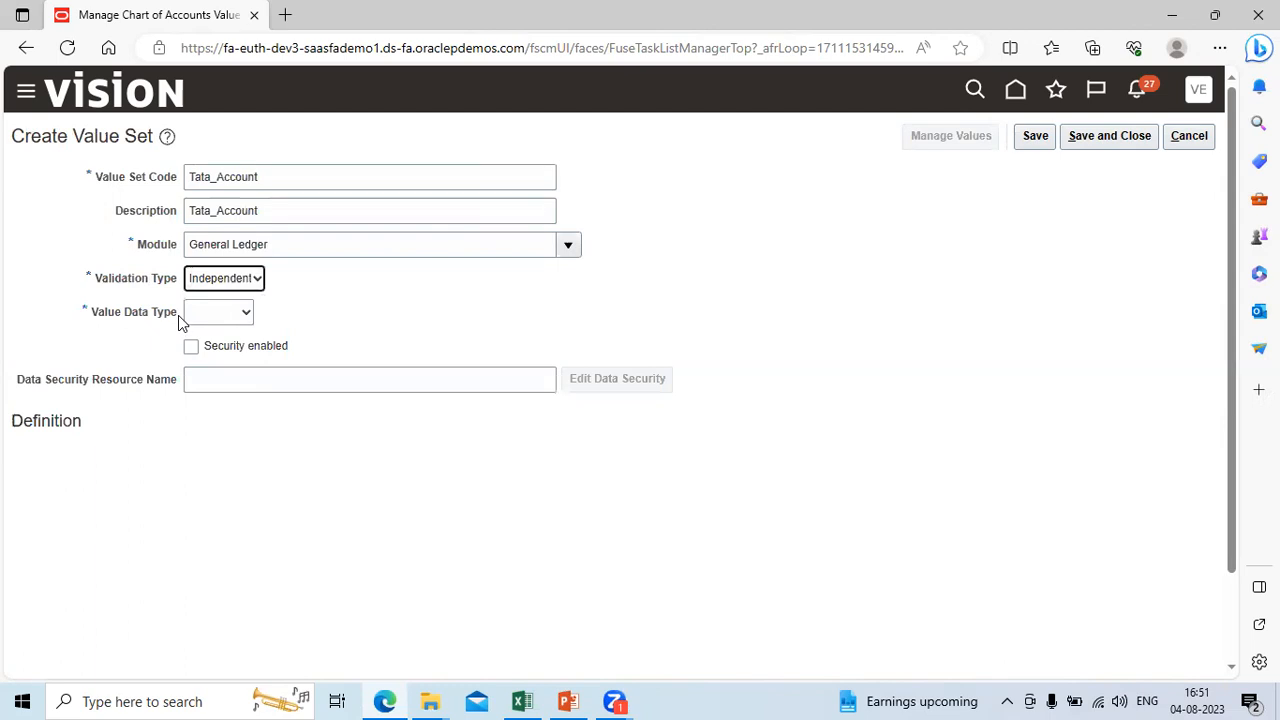
click(258, 283)
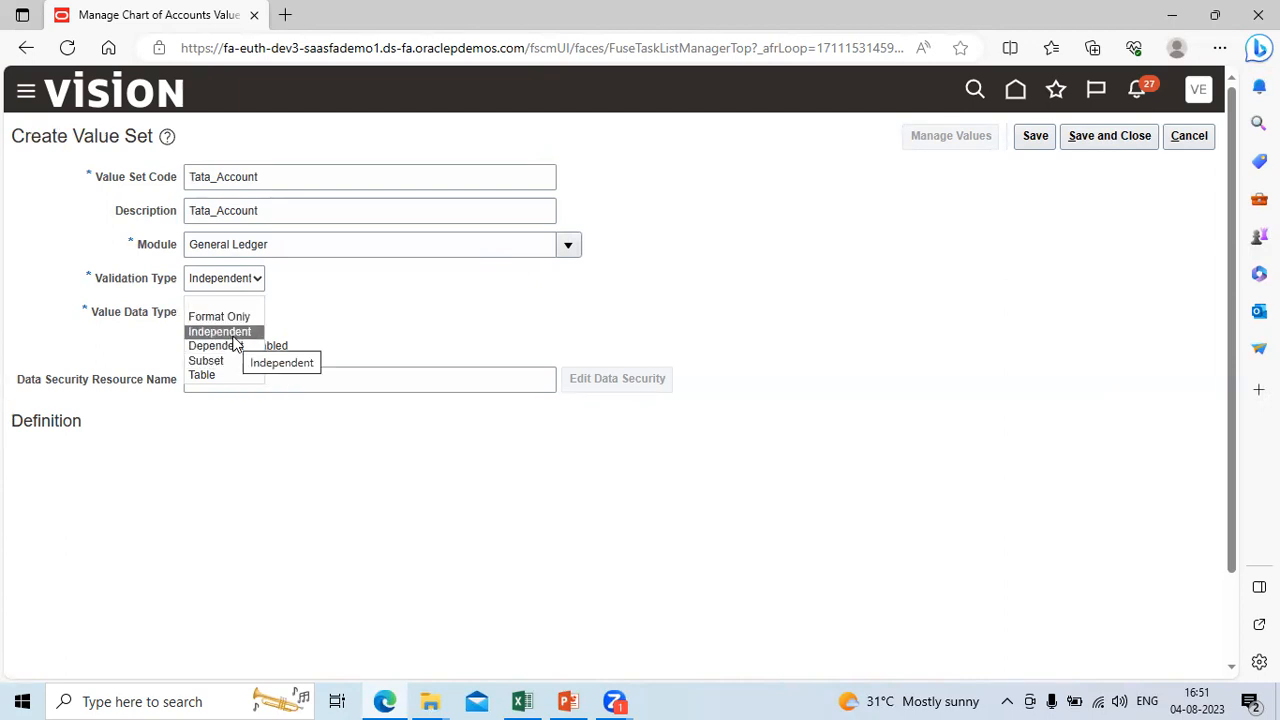
click(234, 336)
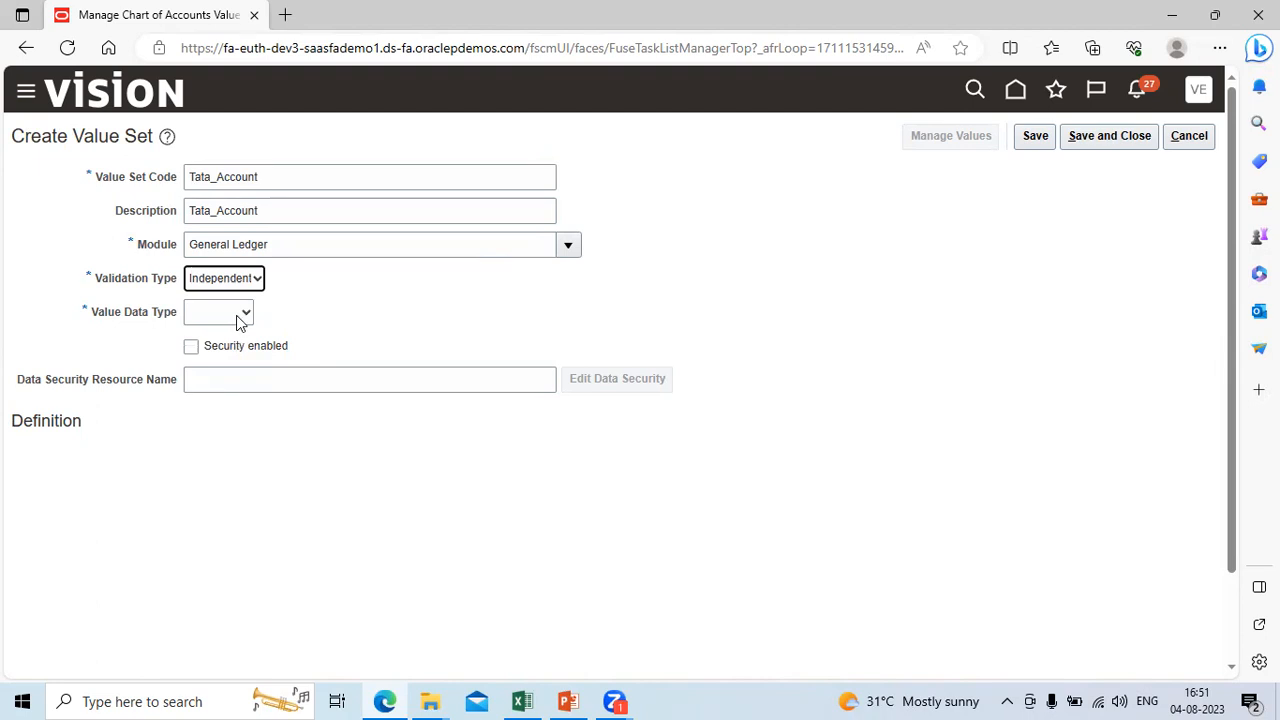
click(240, 316)
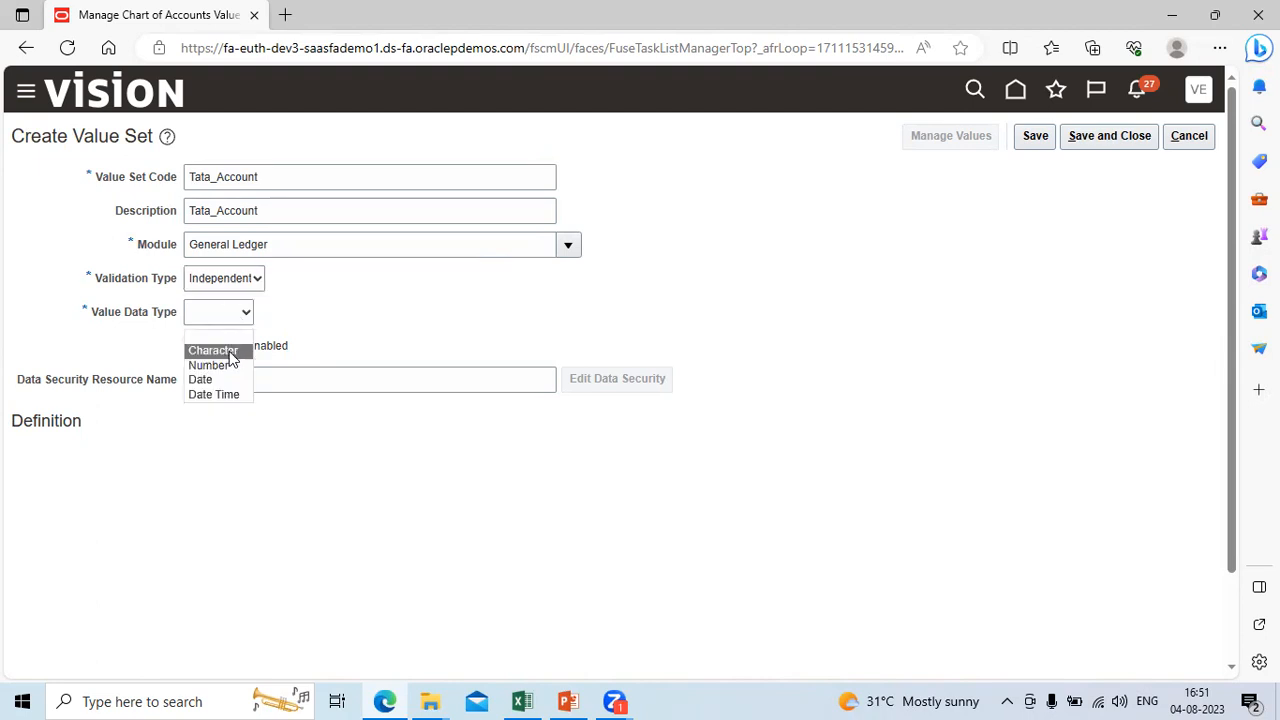
click(213, 351)
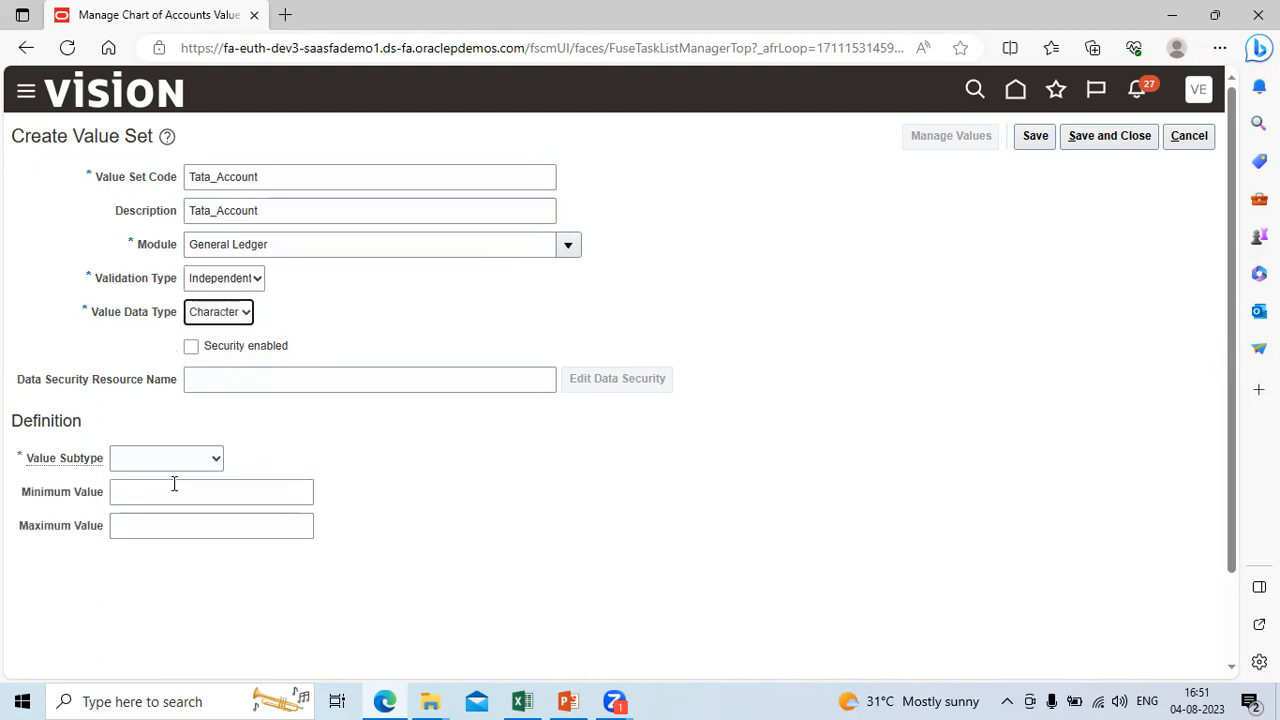
Step: Define the Tata_Account Value Subtype as Text with a Maximum Length of 5, then save and close the value set
click(216, 460)
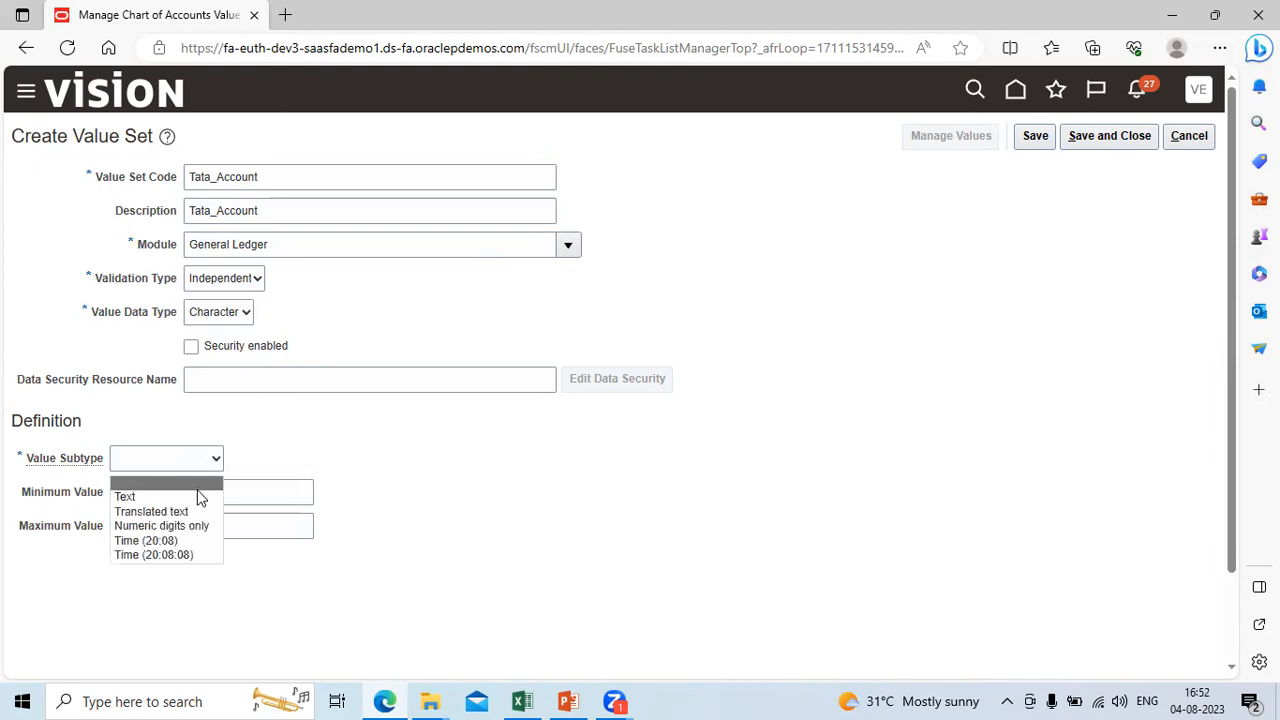
click(198, 497)
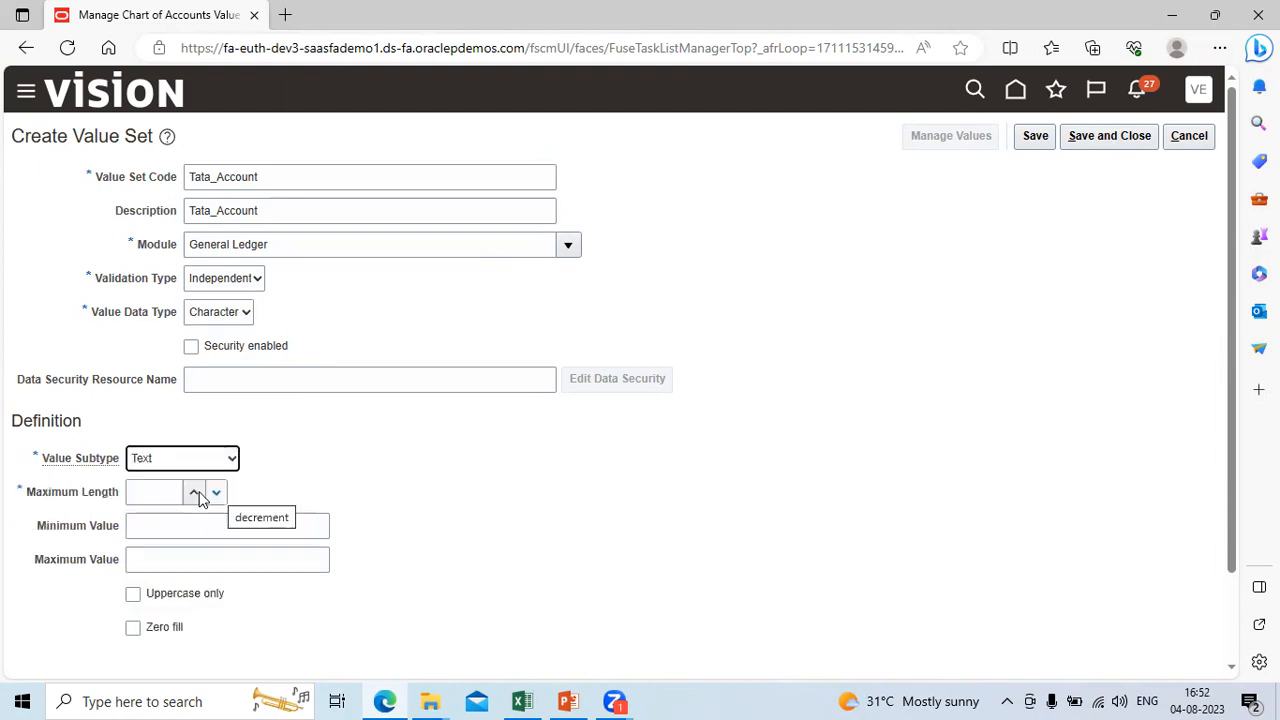
click(180, 491)
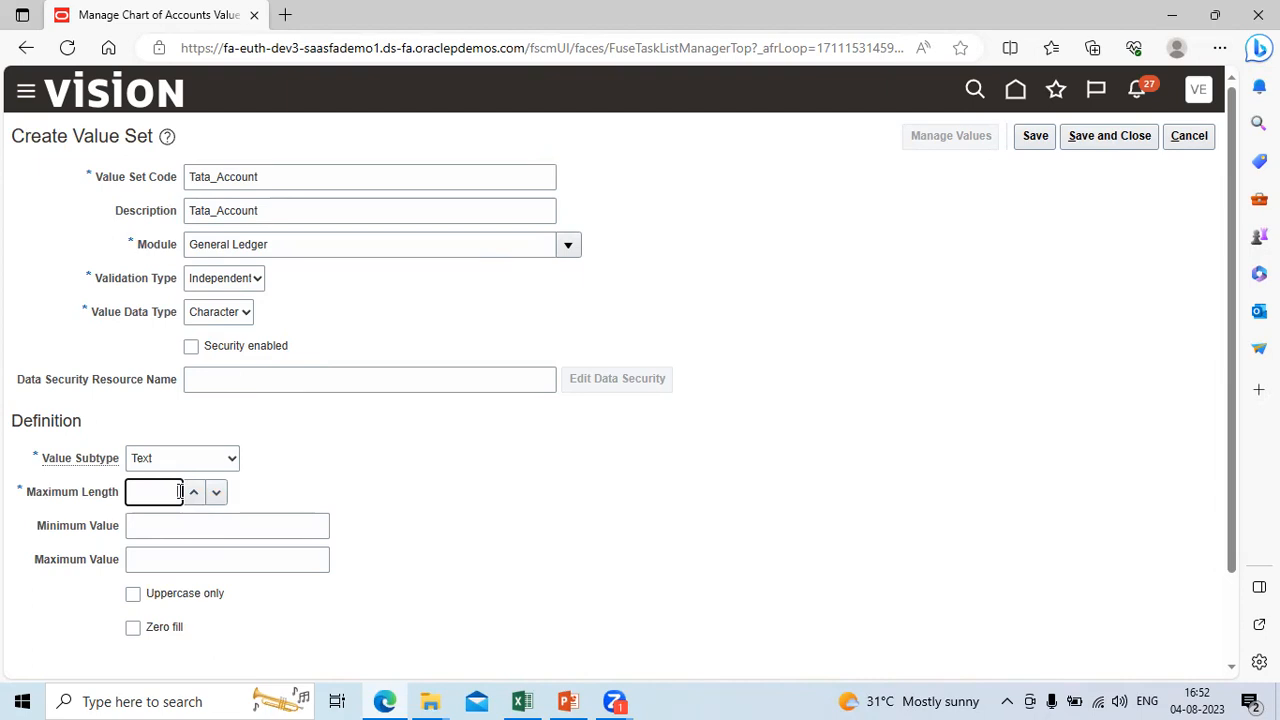
key(Tab)
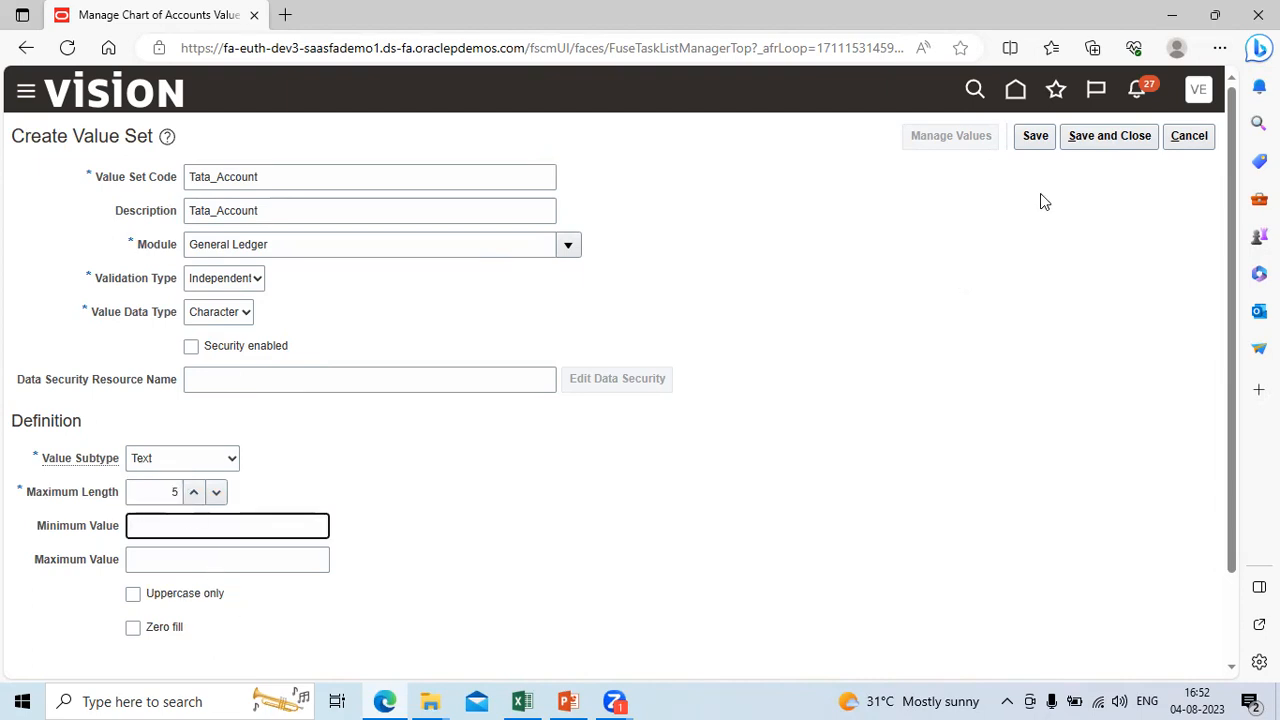
click(1121, 137)
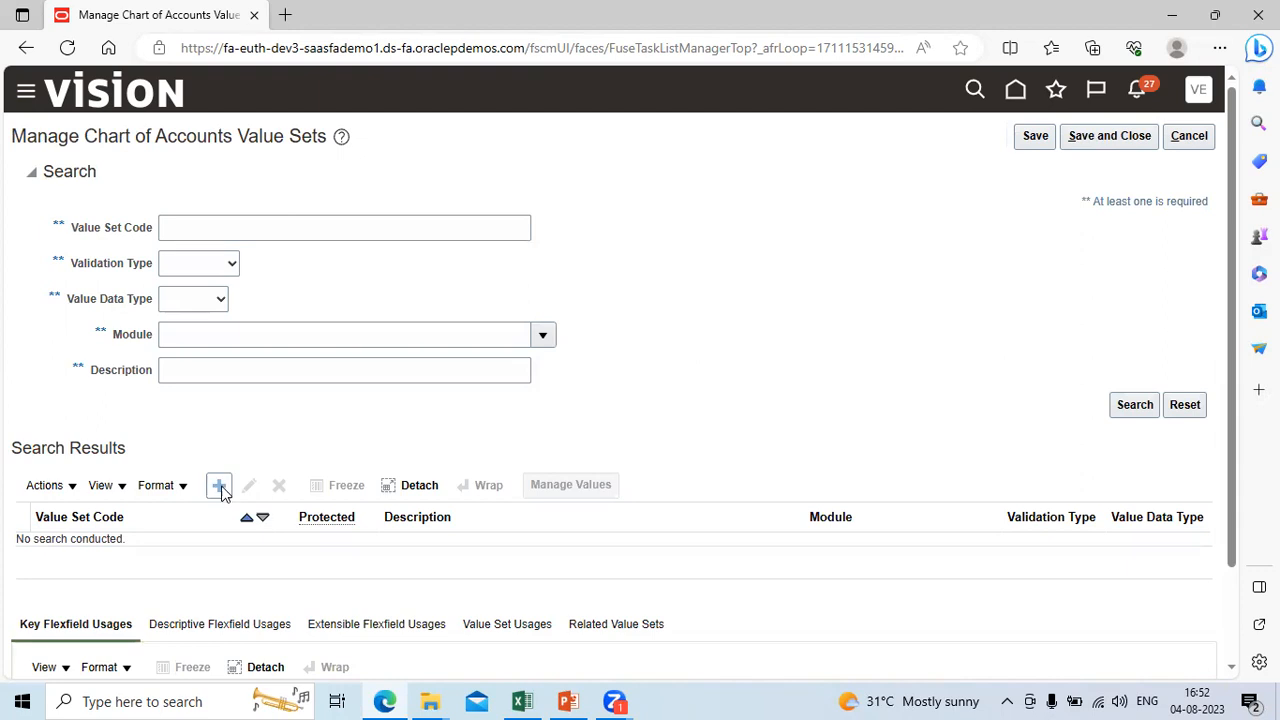
Step: Create another value set with code and description Tata_Department, checking the segment name in the Excel sheet
click(219, 487)
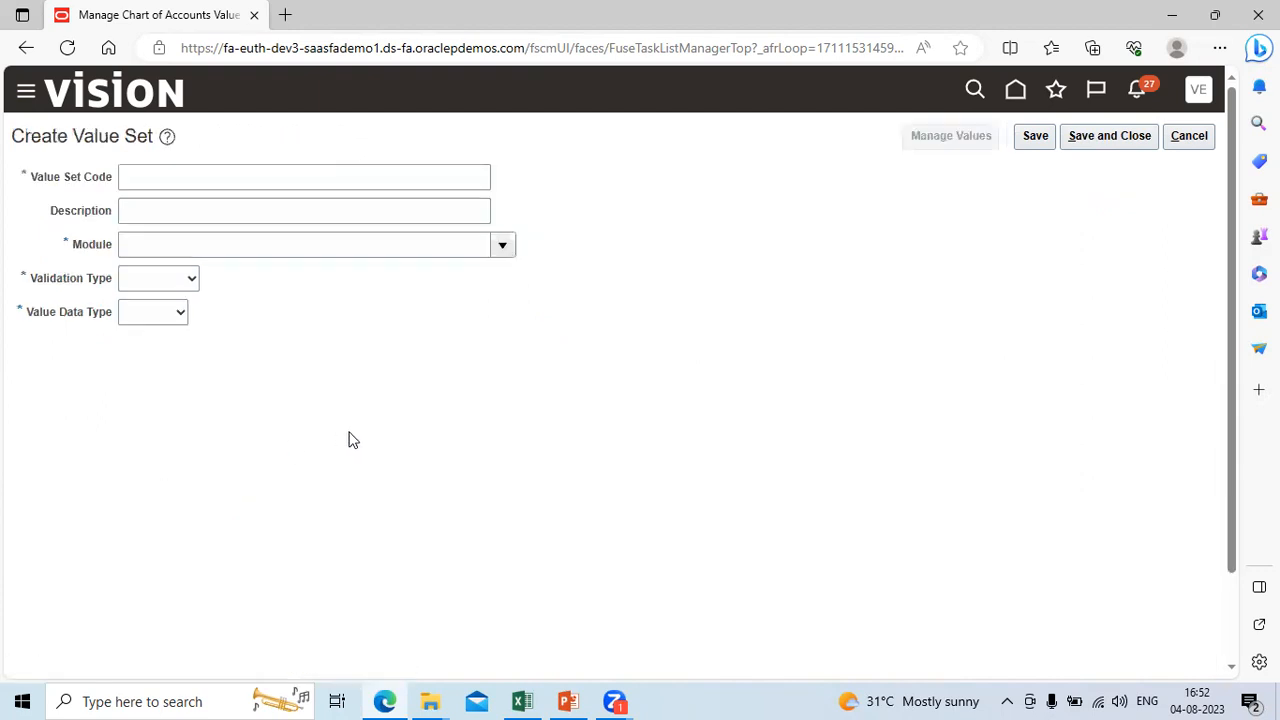
click(153, 178)
text(T)
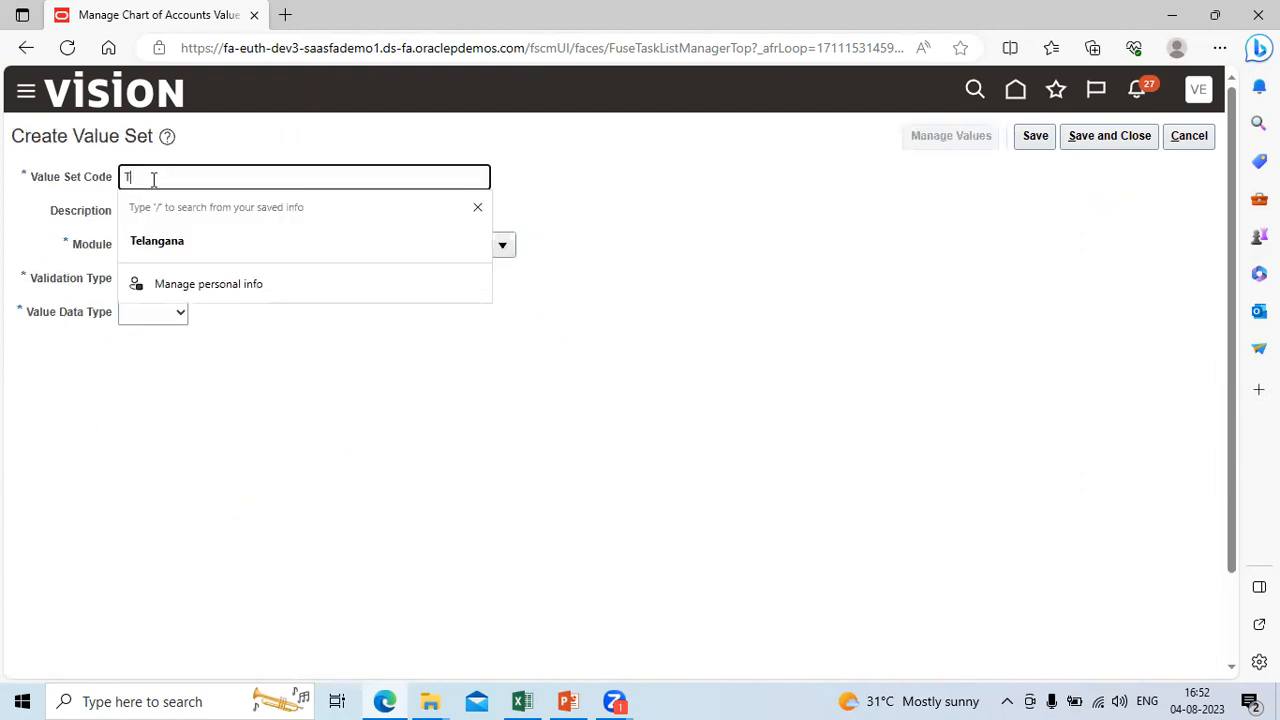
text(ata_)
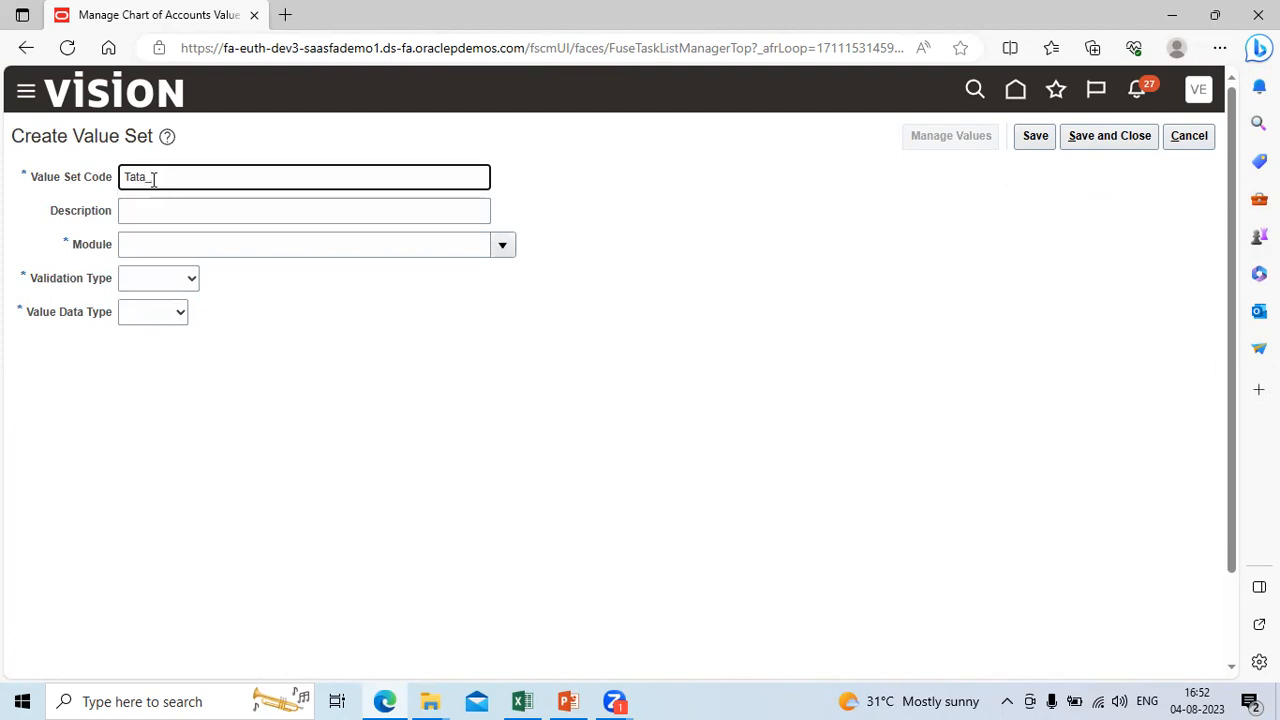
click(522, 701)
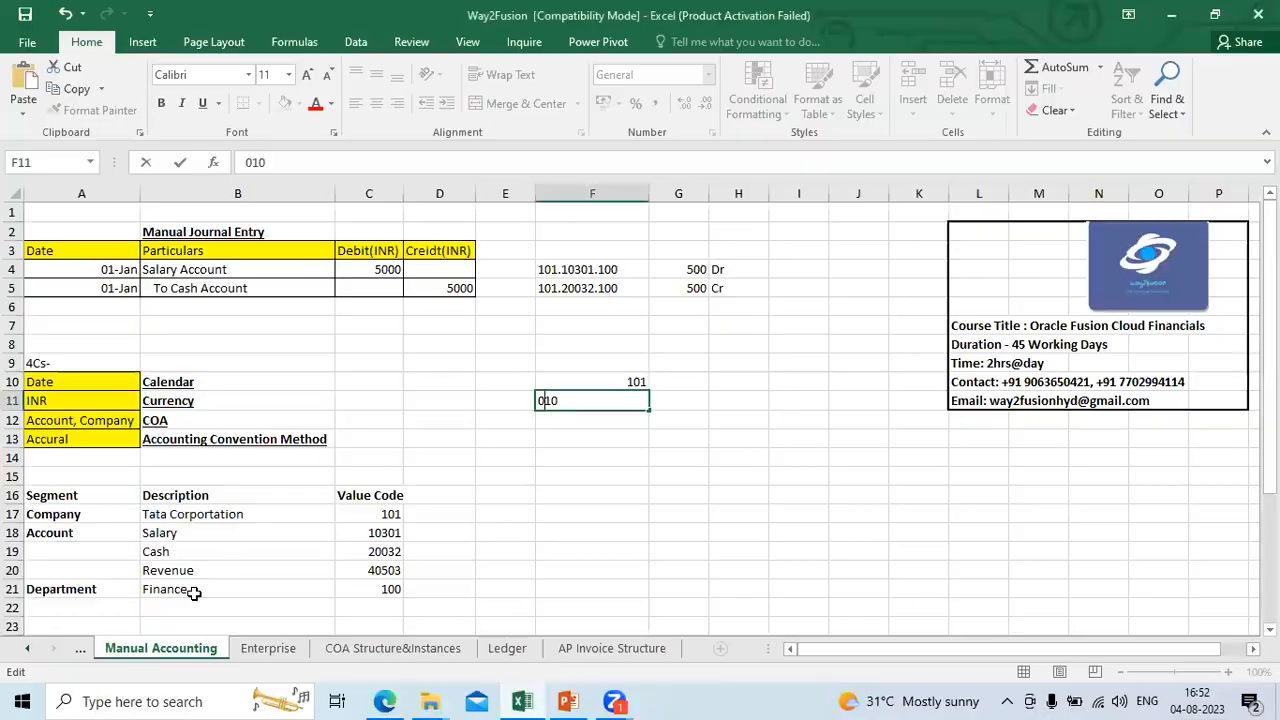
key(alt+Tab)
text(Departmen)
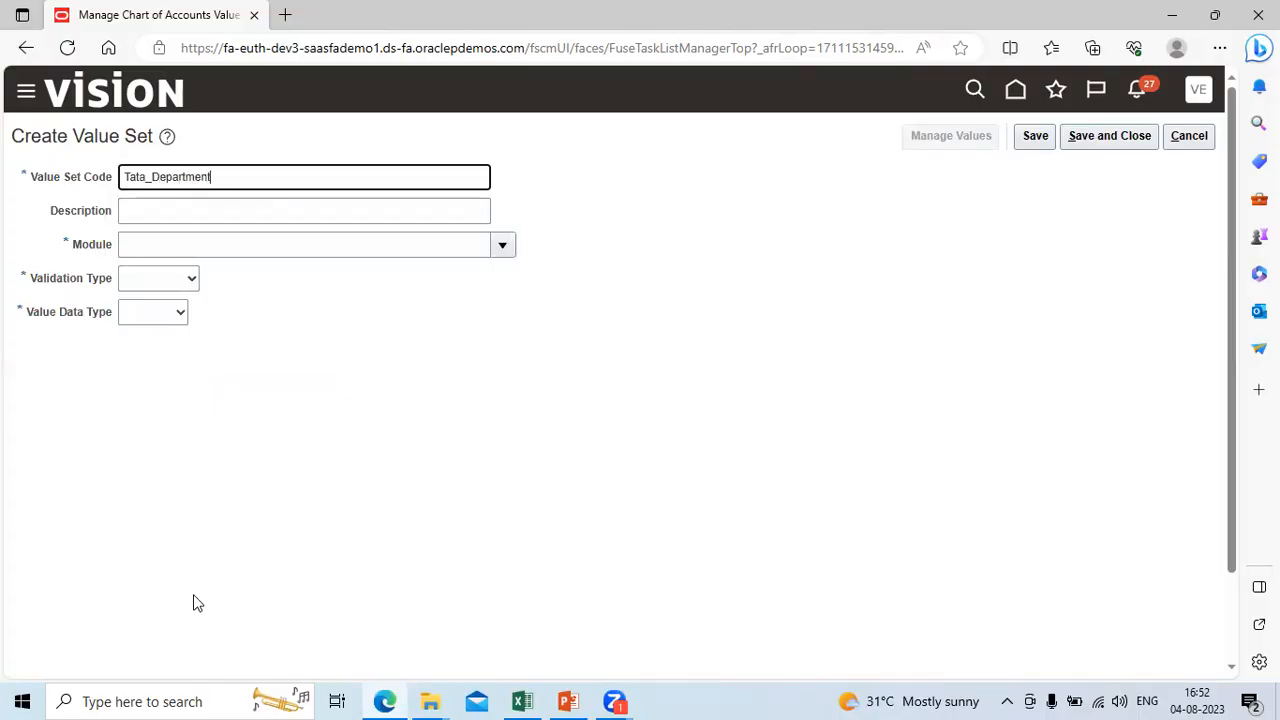
key(ctrl+a)
key(ctrl+c)
click(182, 213)
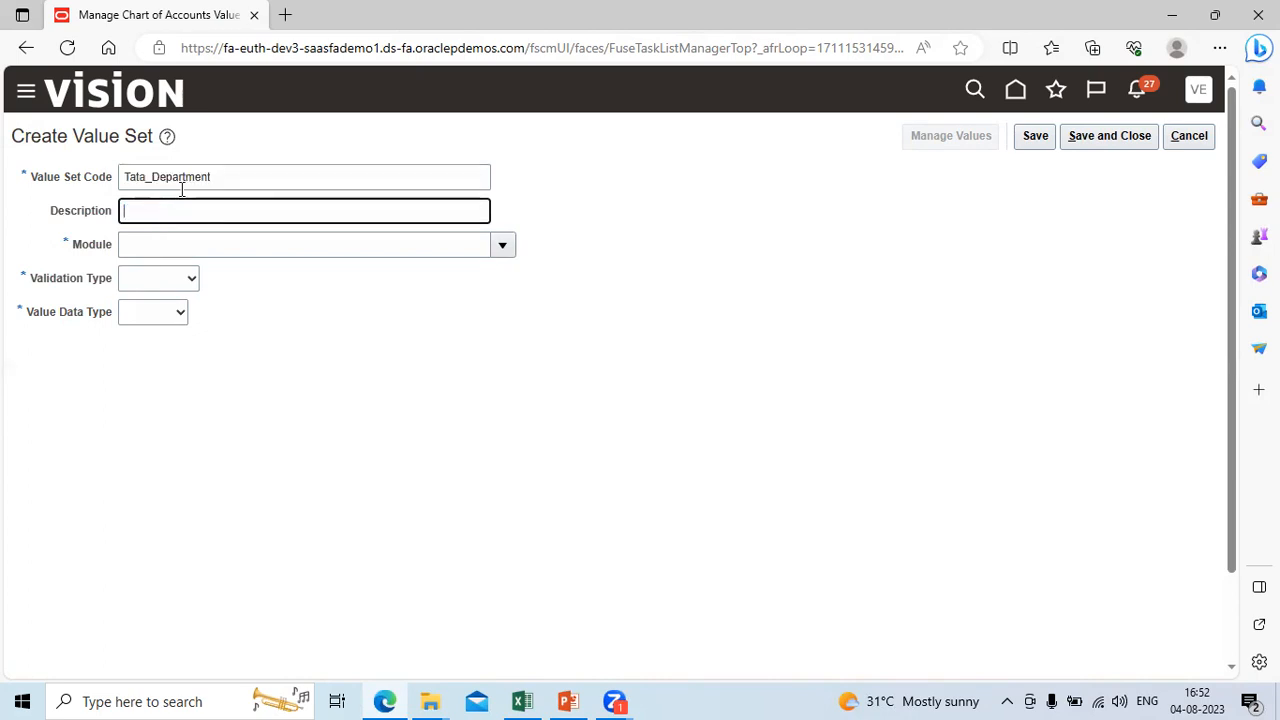
key(ctrl+v)
key(Tab)
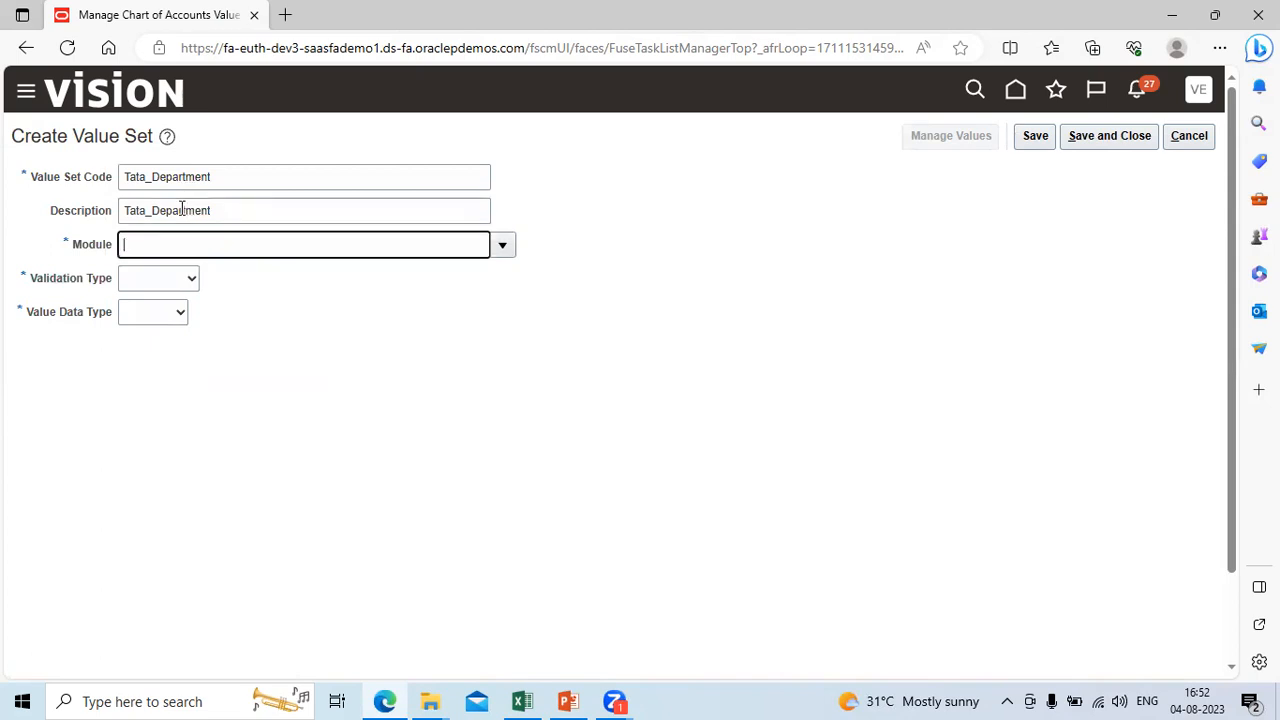
Step: Set the Tata_Department Module to General Ledger, Validation Type to Independent and Value Data Type to Character
click(510, 254)
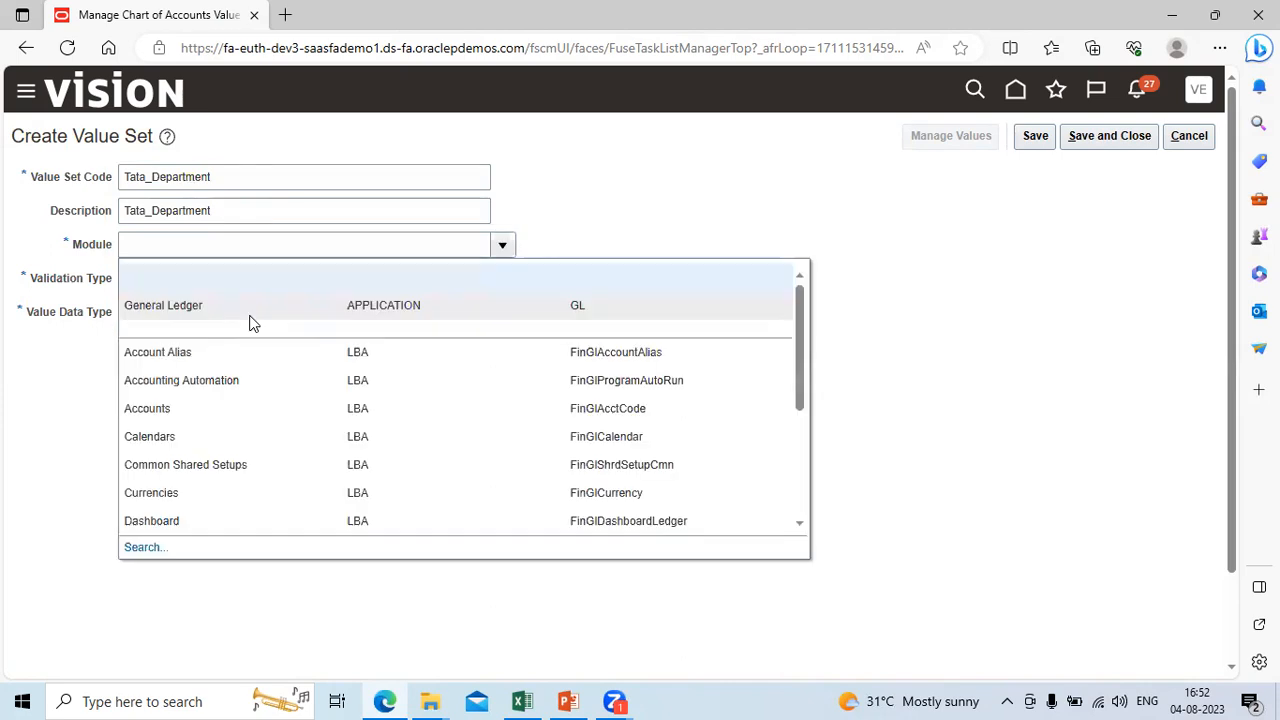
click(225, 311)
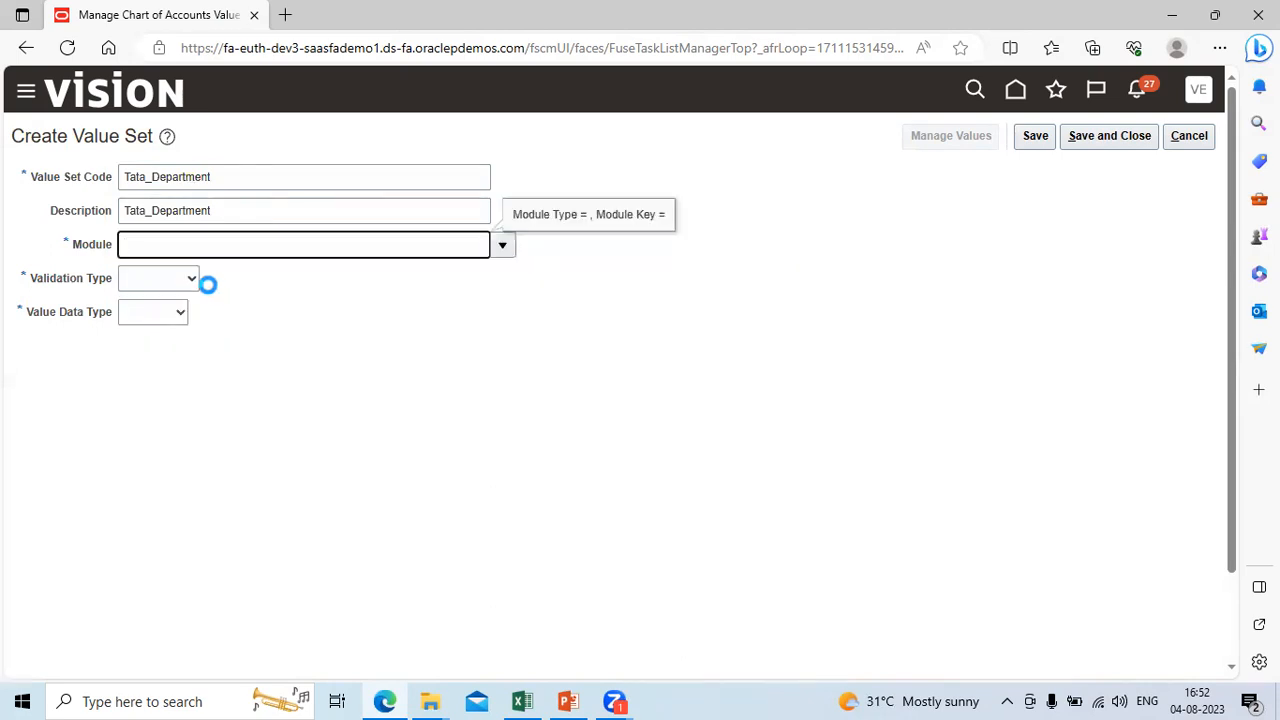
click(191, 281)
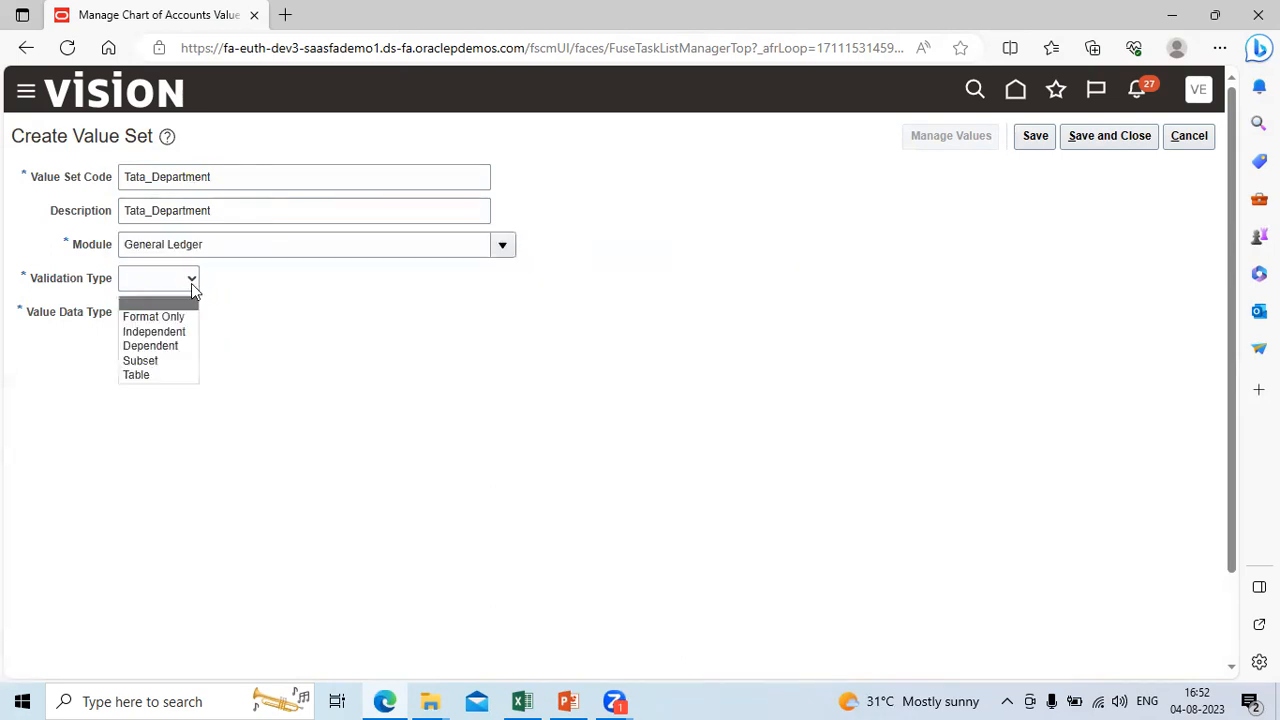
click(184, 333)
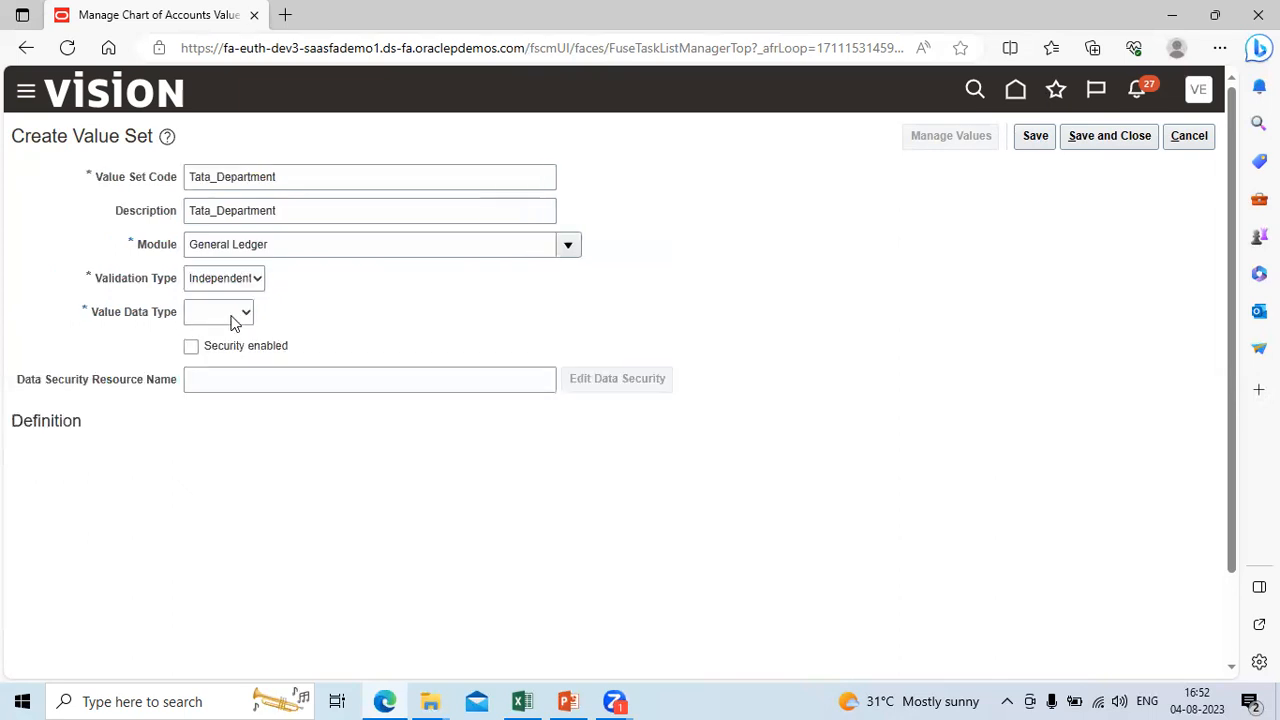
click(232, 318)
click(236, 348)
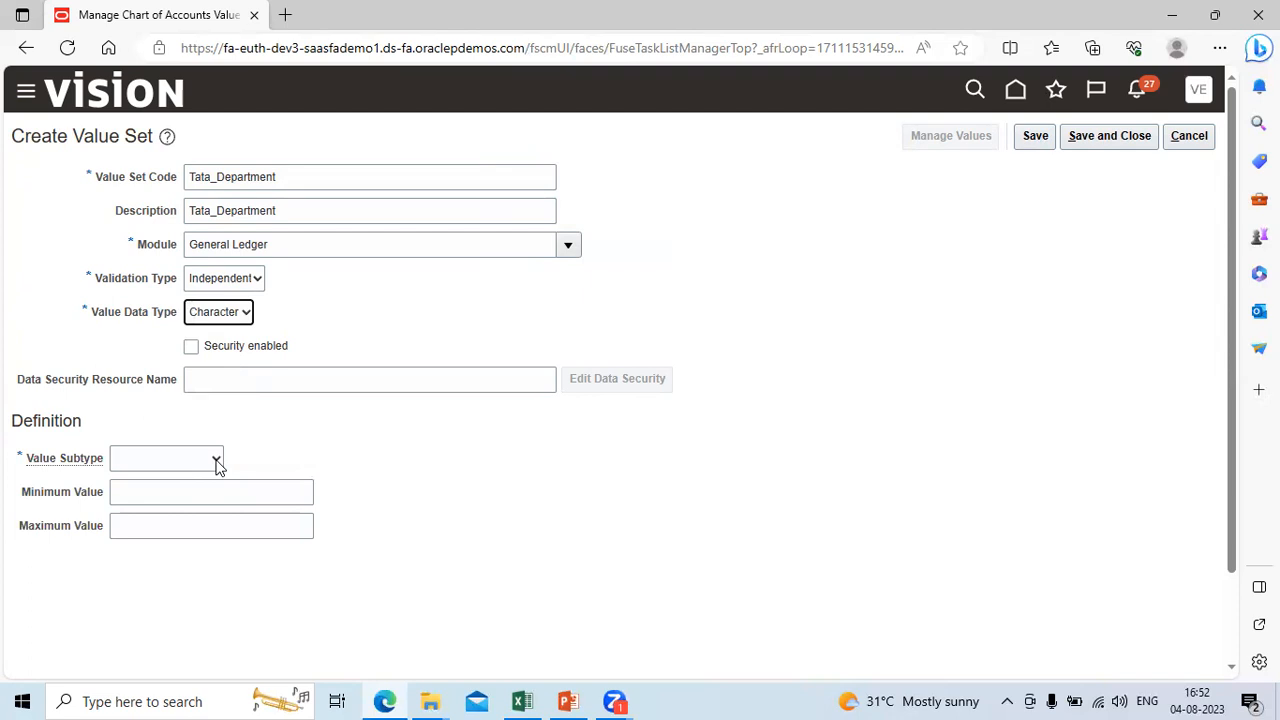
Step: Define the Tata_Department Value Subtype as Text with a Maximum Length of 4, and save and close the value set
click(216, 461)
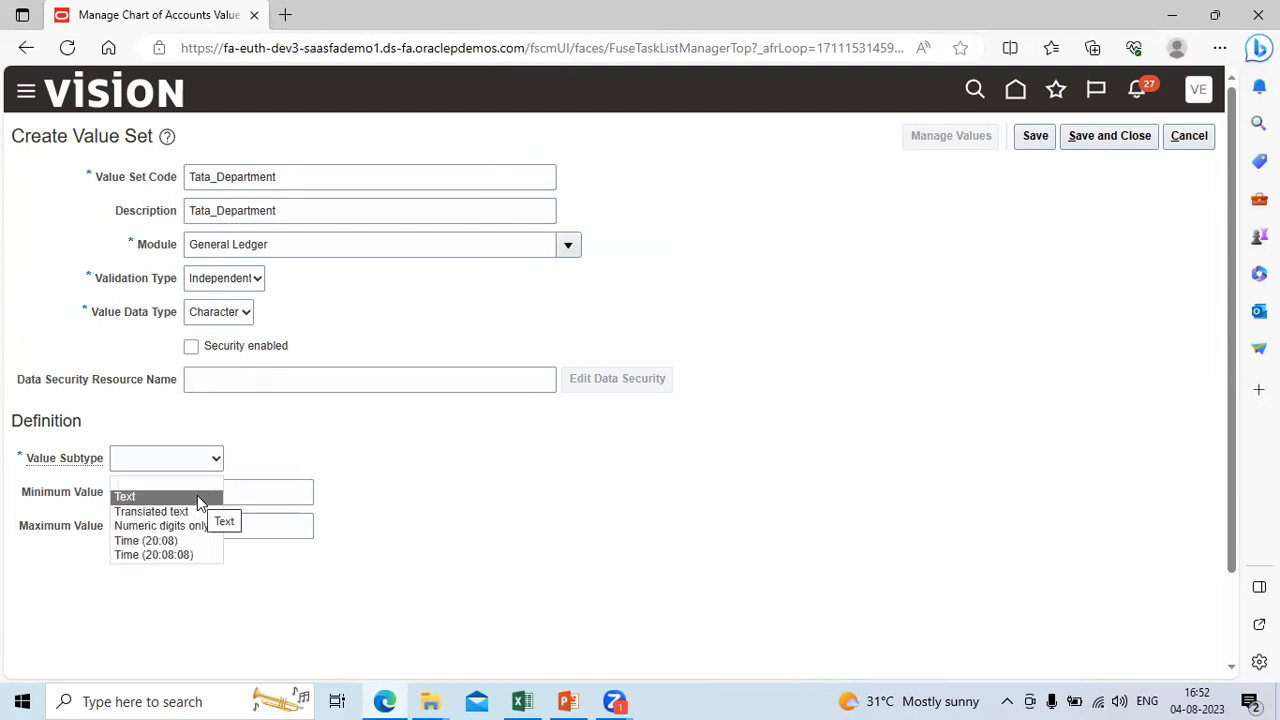
click(197, 495)
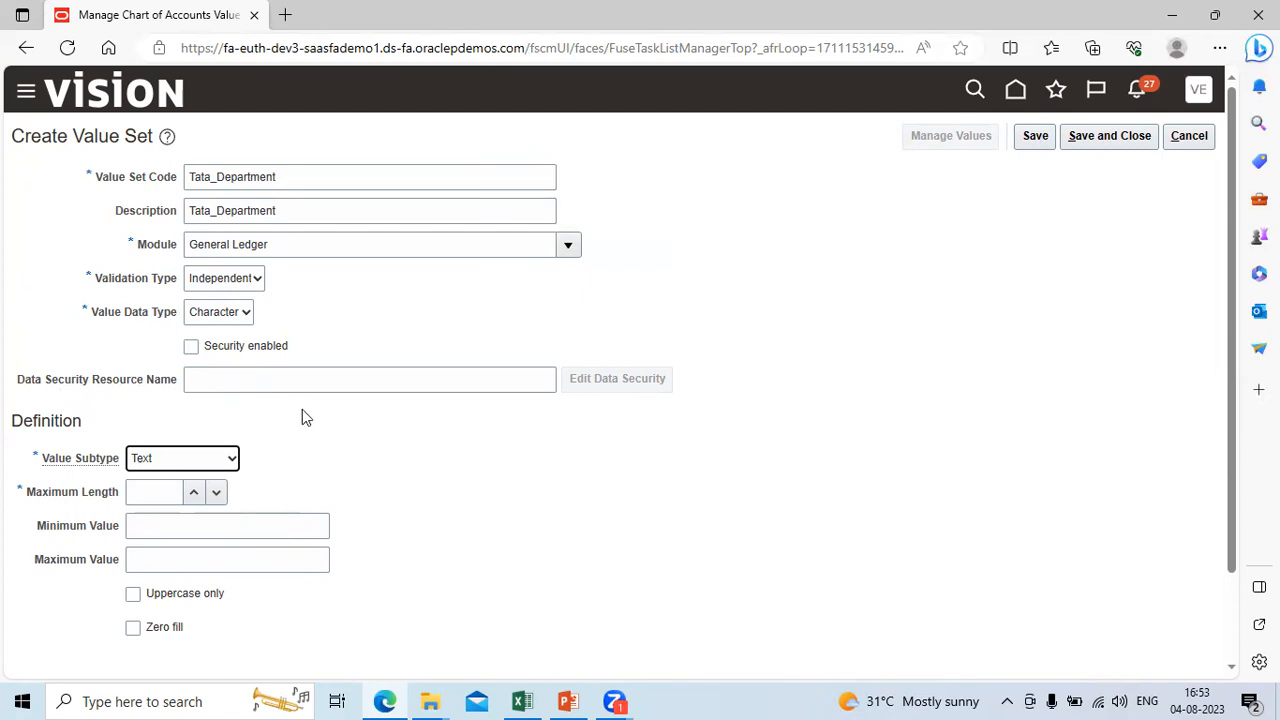
click(174, 502)
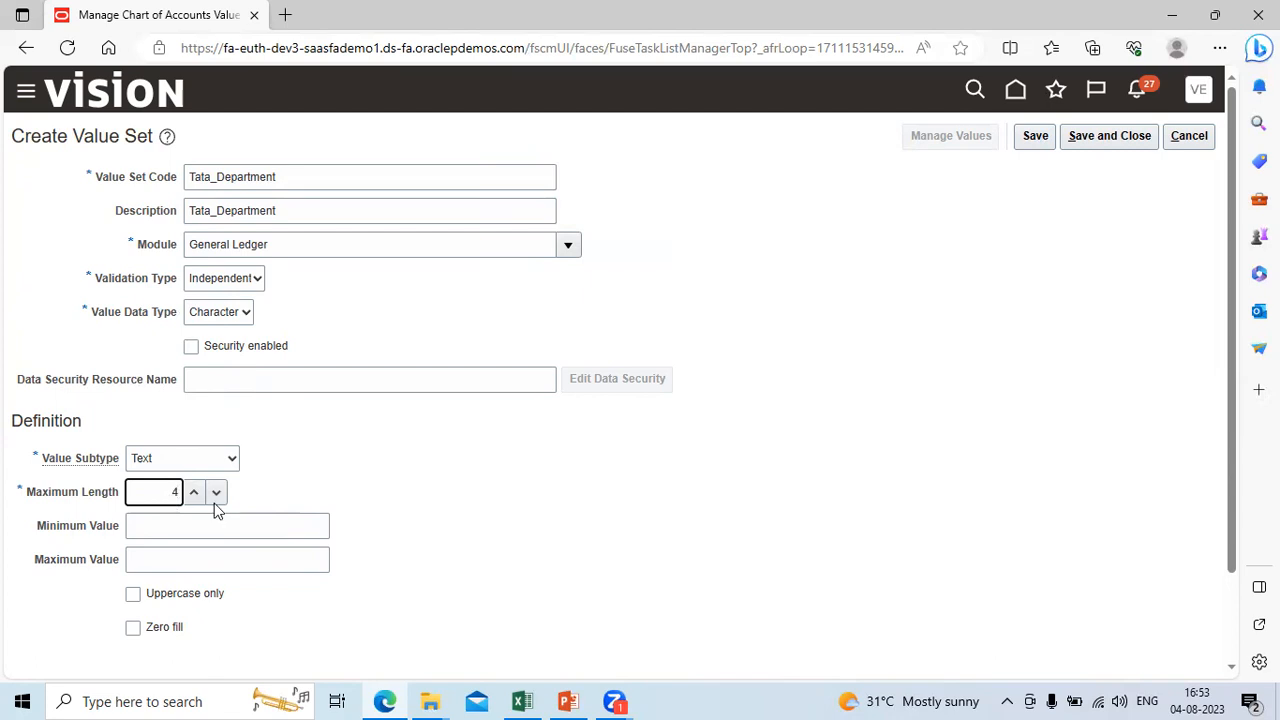
click(1098, 137)
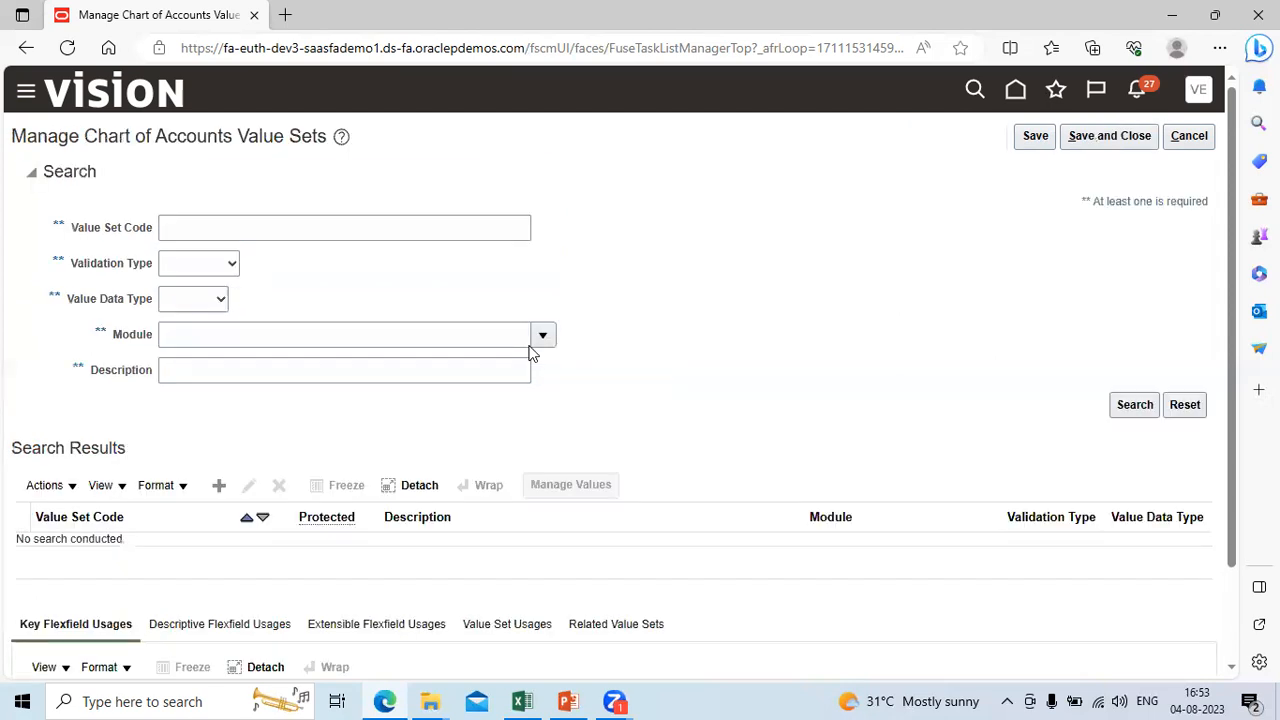
Step: Check the enterprise segments in the Excel workbook's COA Structure&Instances sheet, and start a new value set in the browser
click(567, 701)
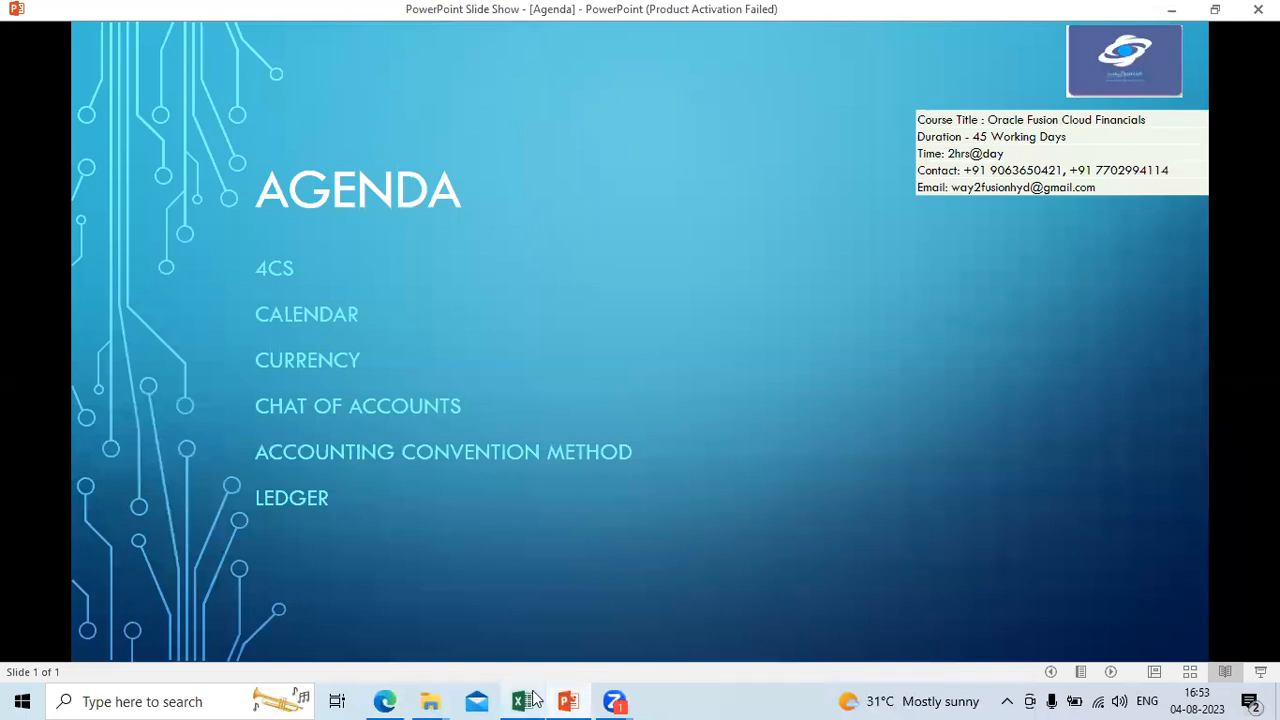
mouse_move(533, 699)
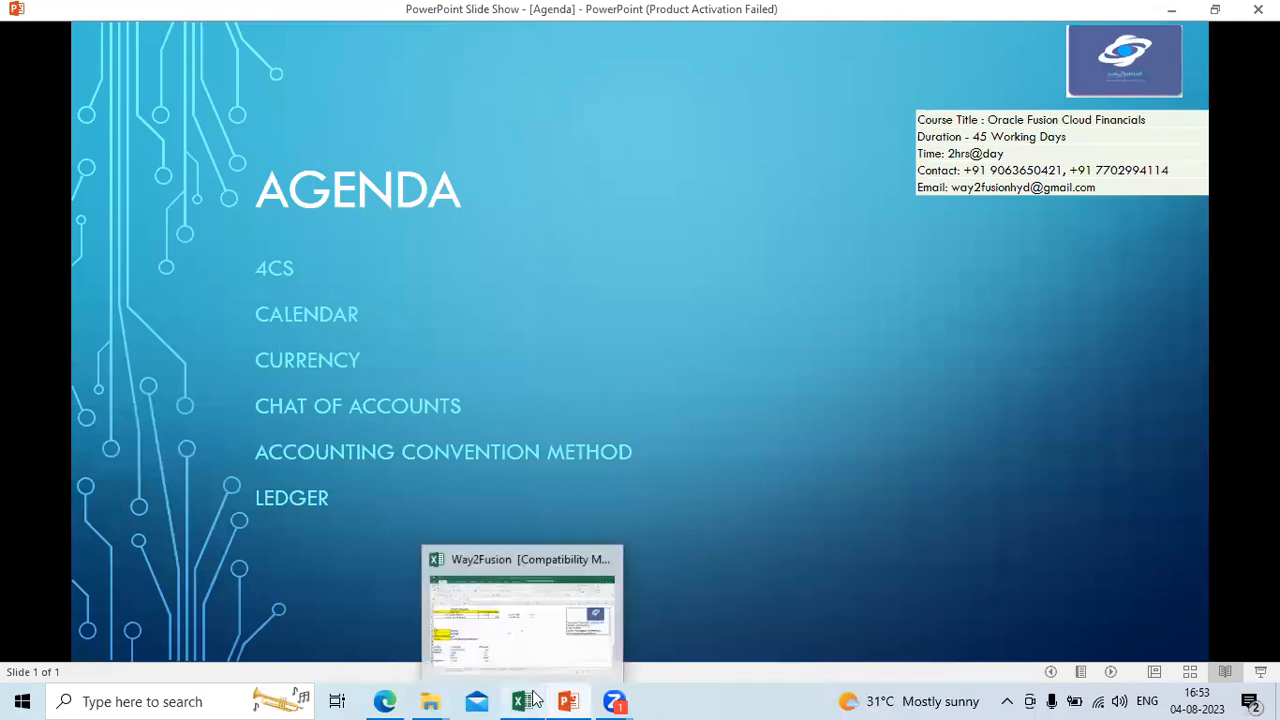
click(543, 614)
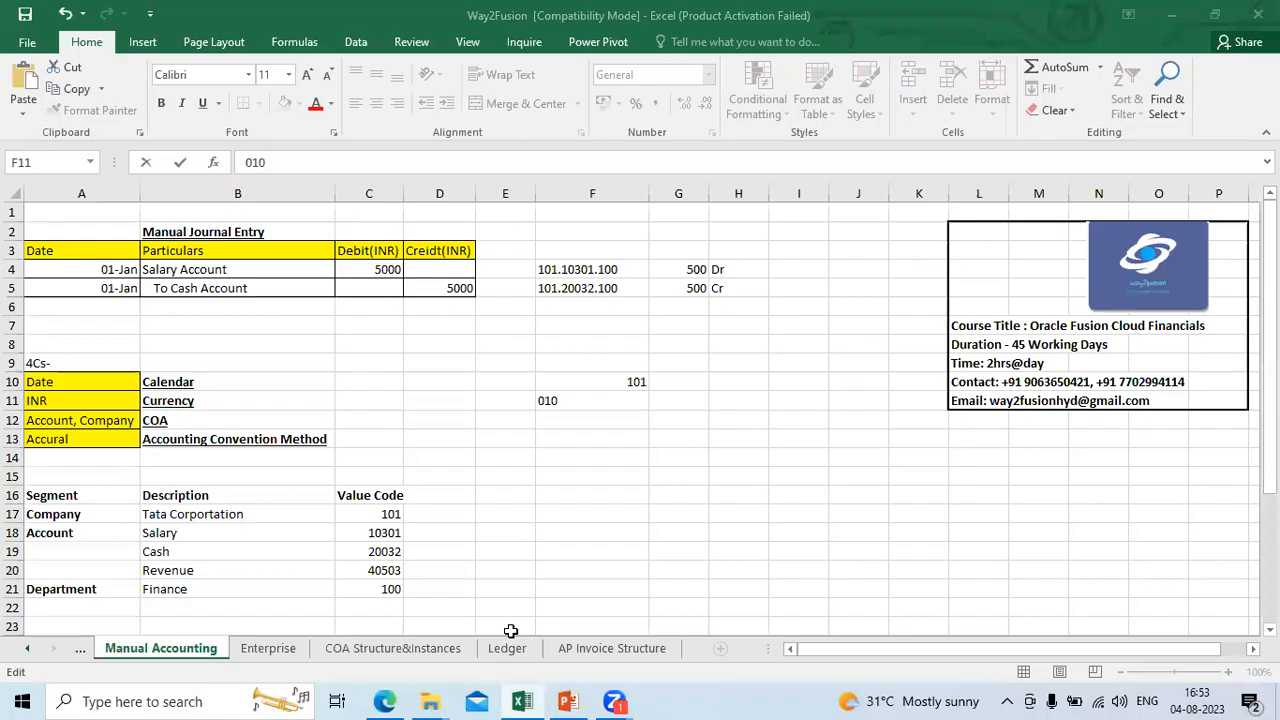
click(415, 651)
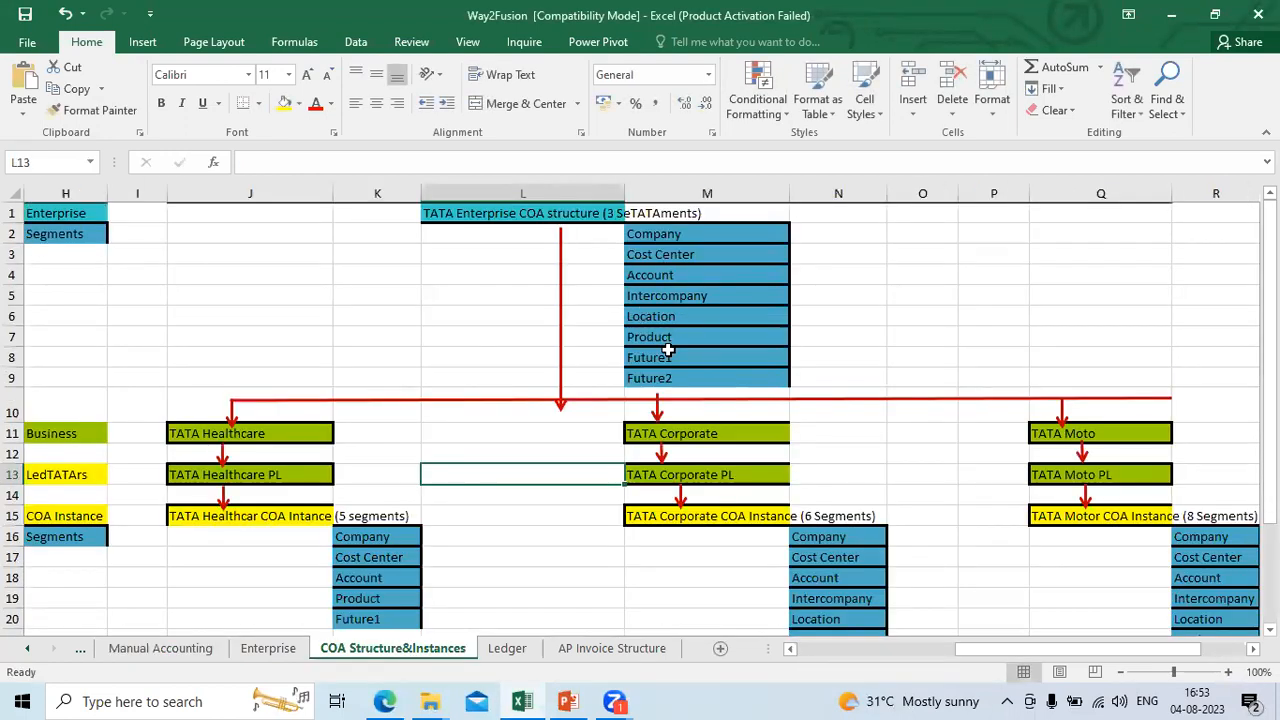
key(alt+Tab)
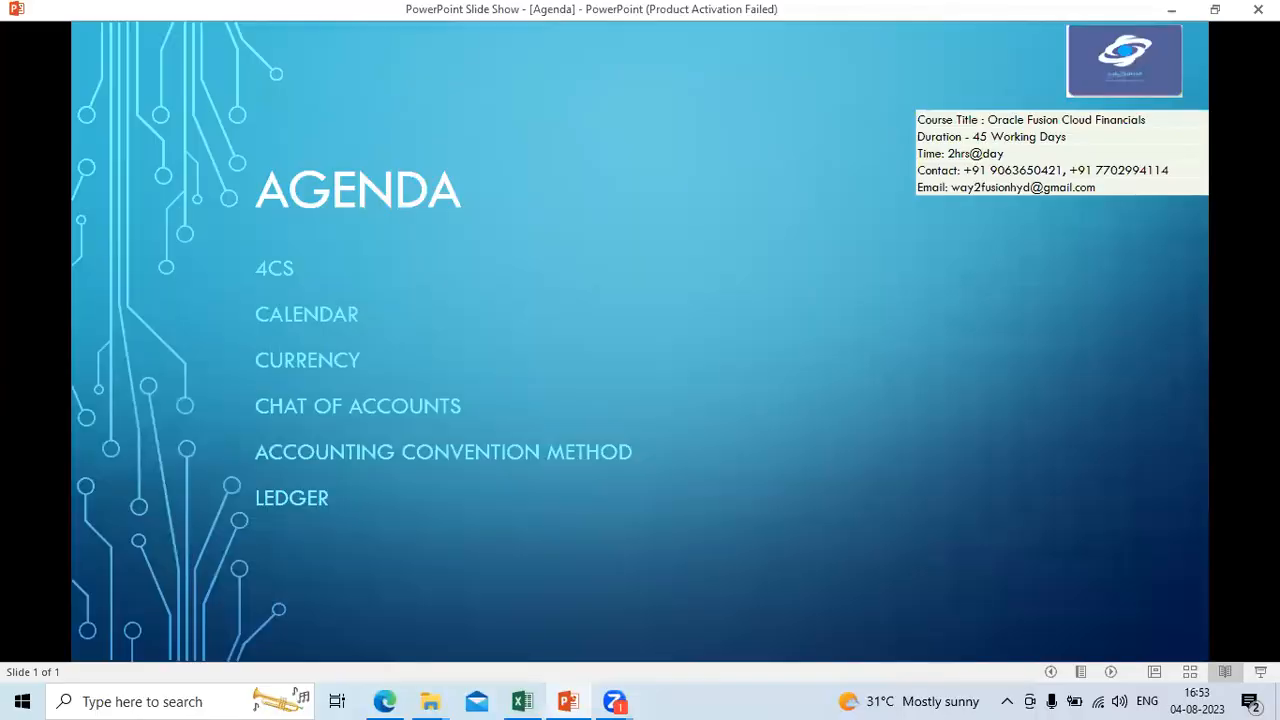
click(386, 701)
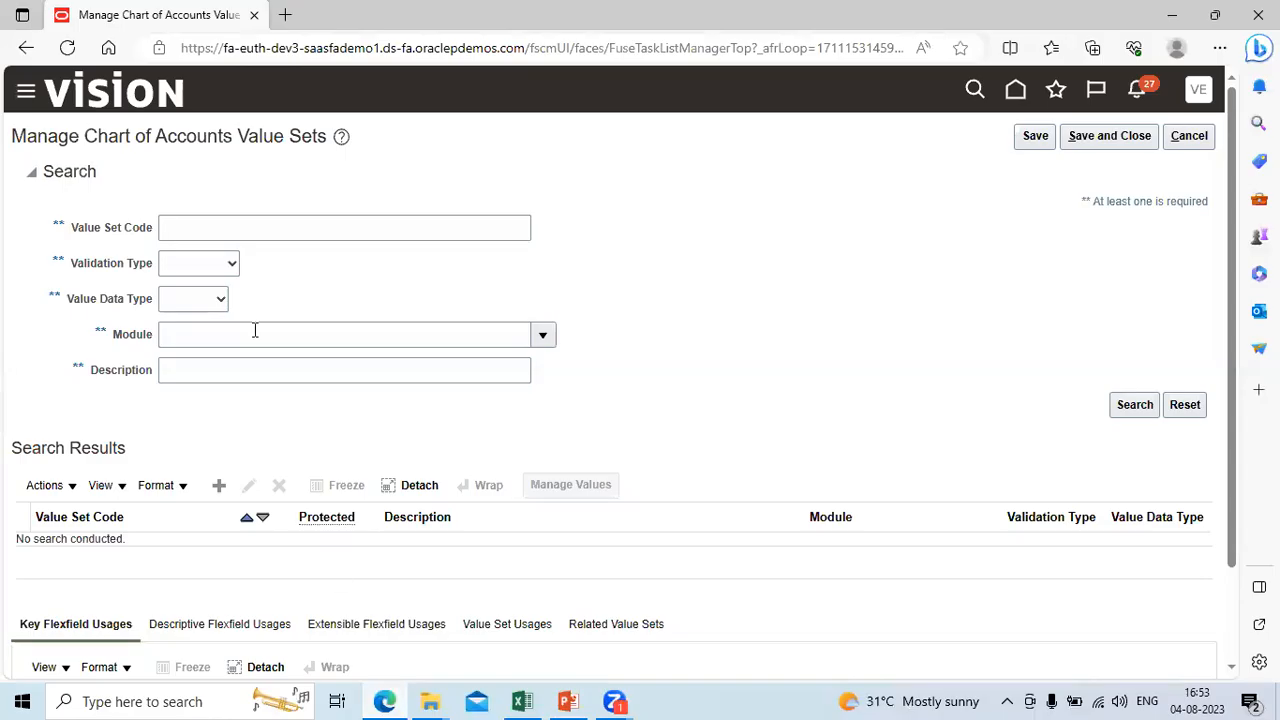
click(220, 487)
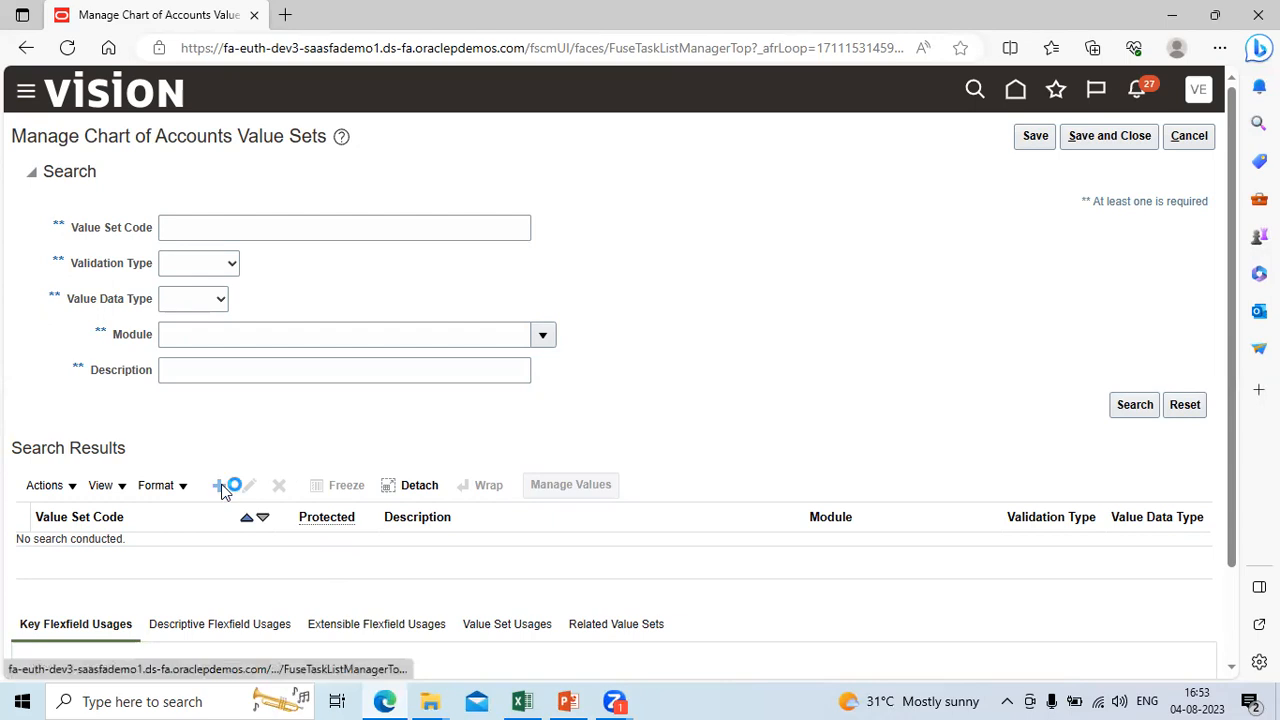
click(255, 178)
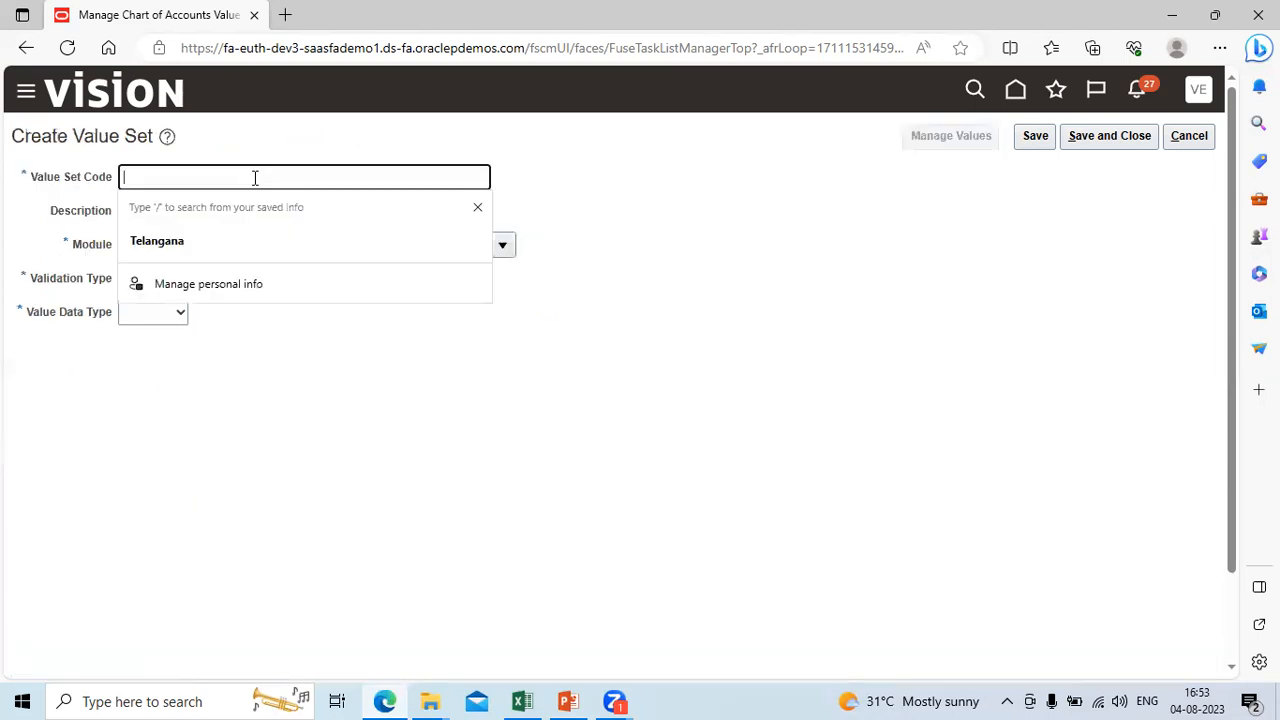
text(Tata)
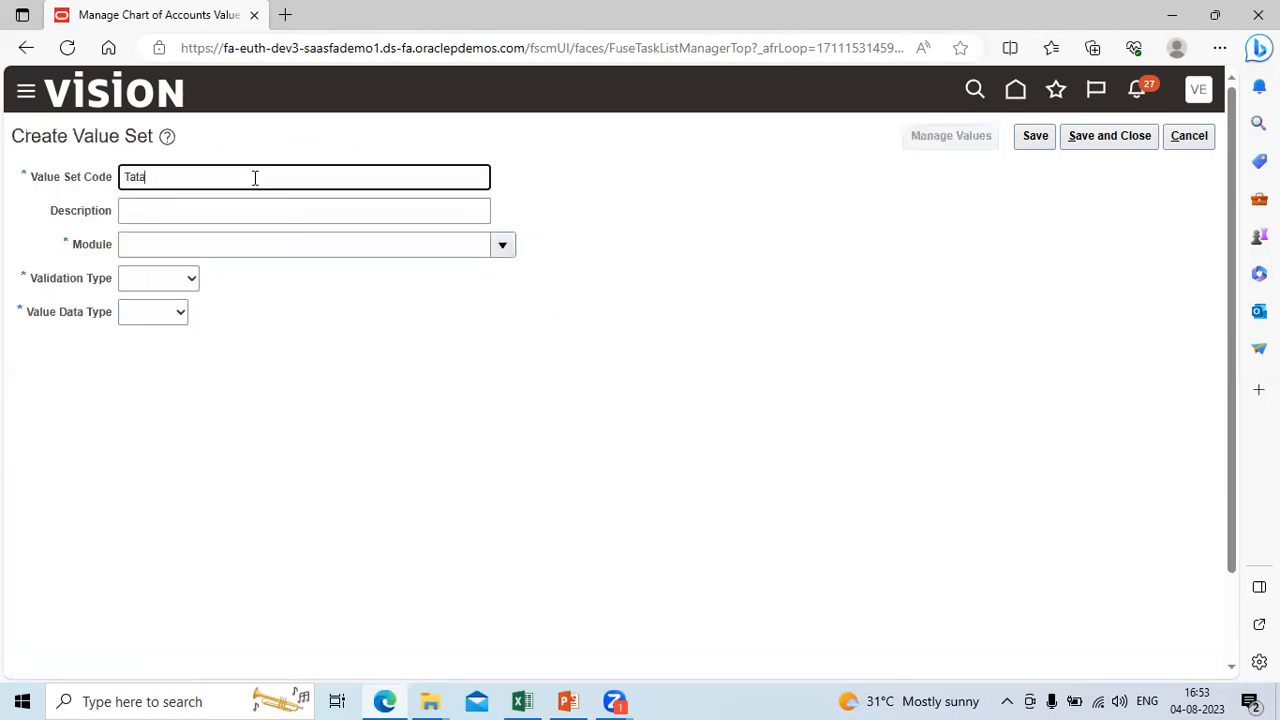
text(_Intercompany)
key(Tab)
key(shift+Tab)
key(BackSpace)
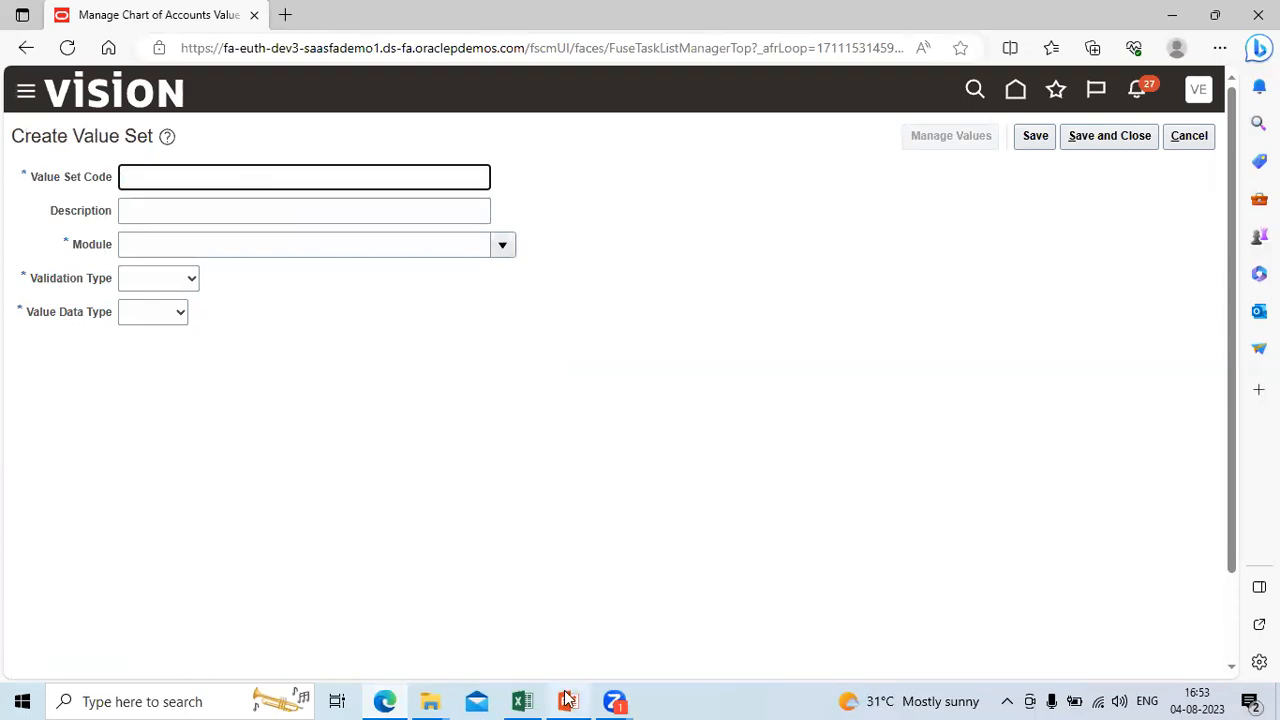
Step: Recheck the segment name in the Excel sheet and enter Tata_Intercompany as the Value Set Code
key(alt+Tab)
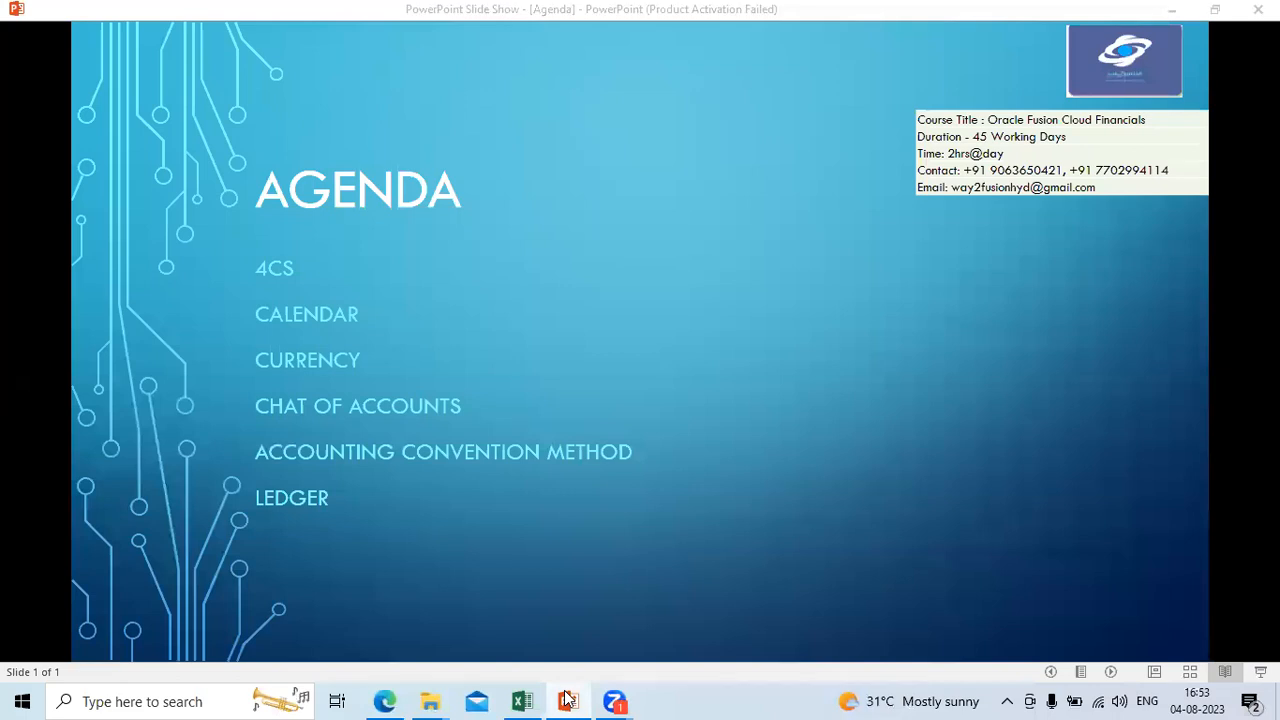
key(alt+Tab)
key(alt+Tab)
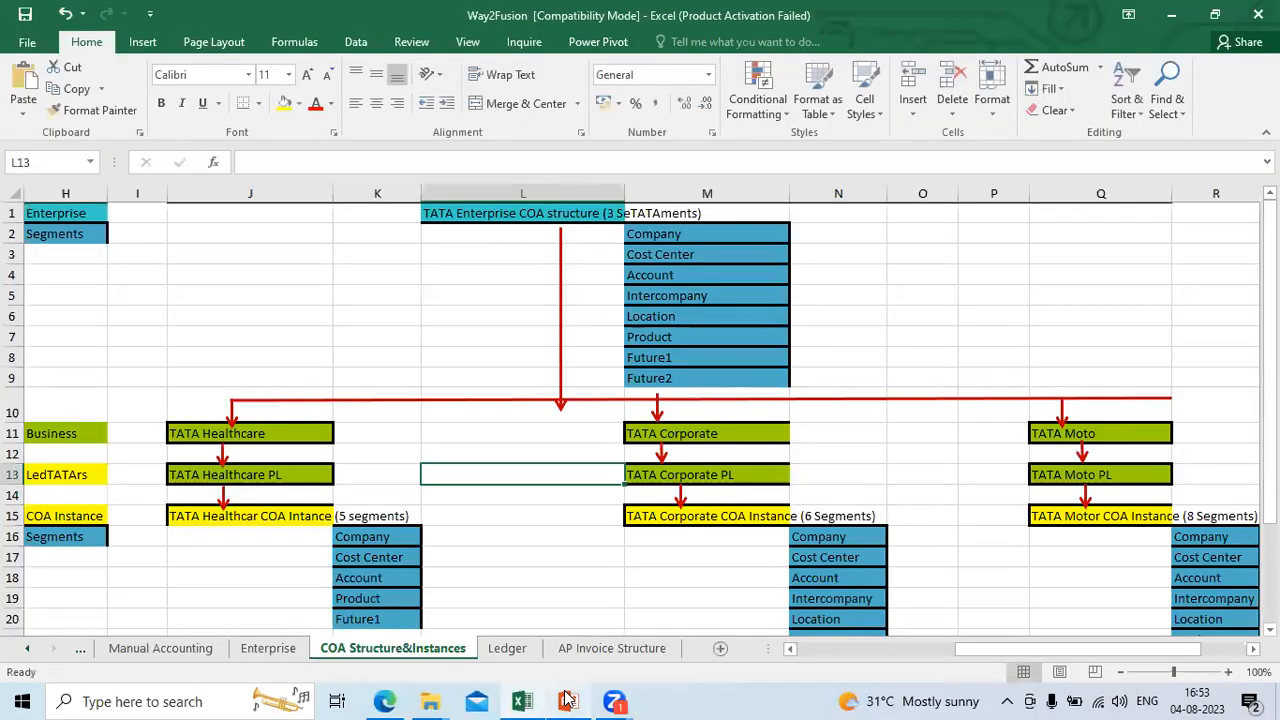
click(568, 700)
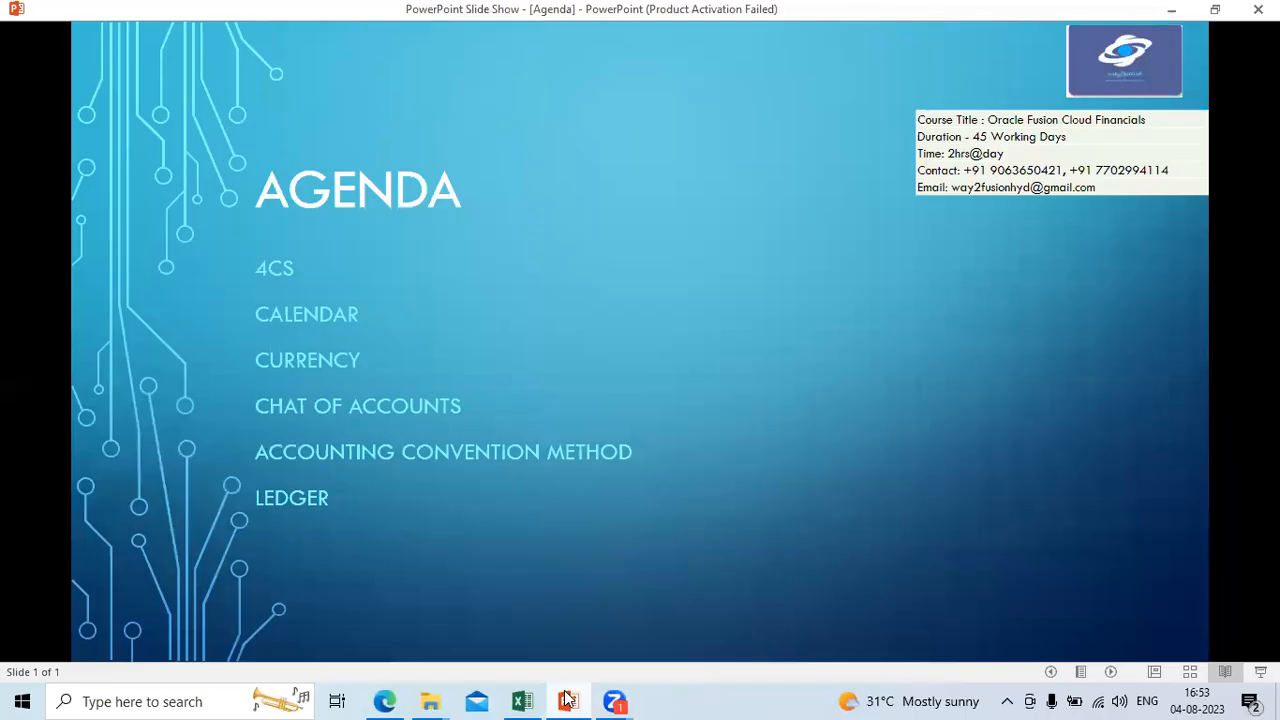
key(alt+Tab)
key(alt+Tab)
key(alt+Tab)
click(568, 700)
click(568, 700)
text(Tata_Intercom)
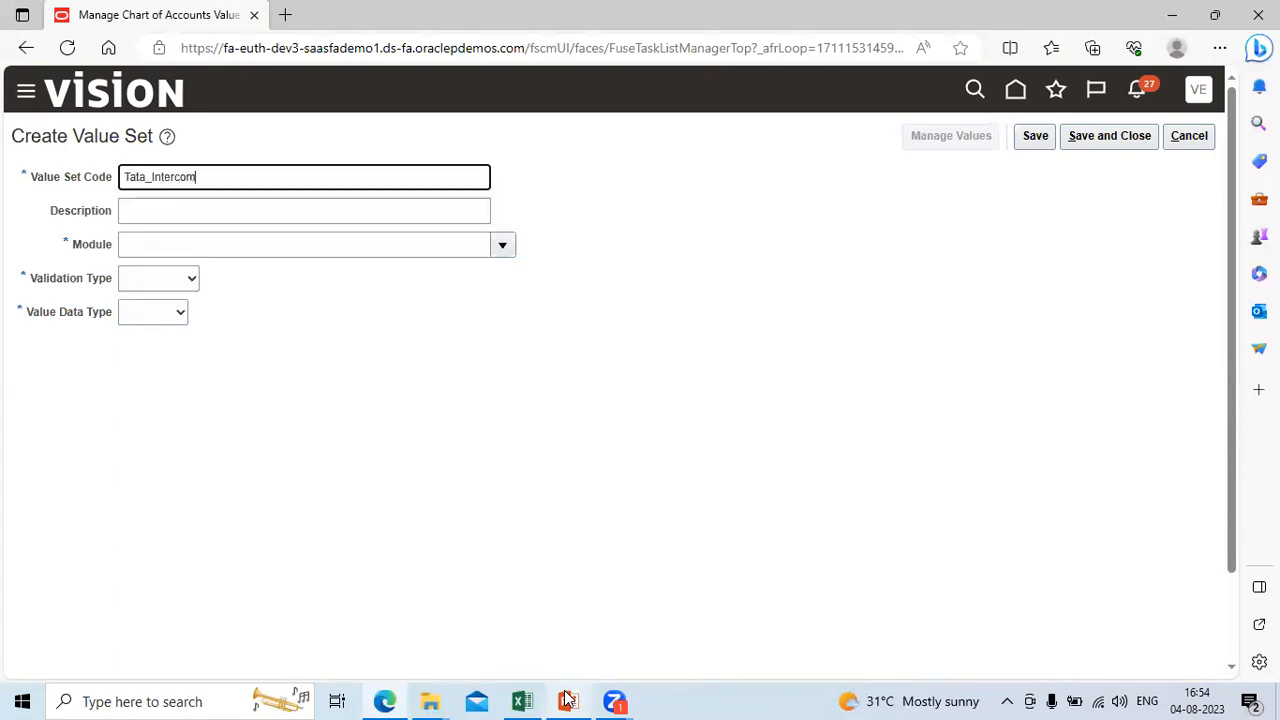
text(pany)
key(shift+Tab)
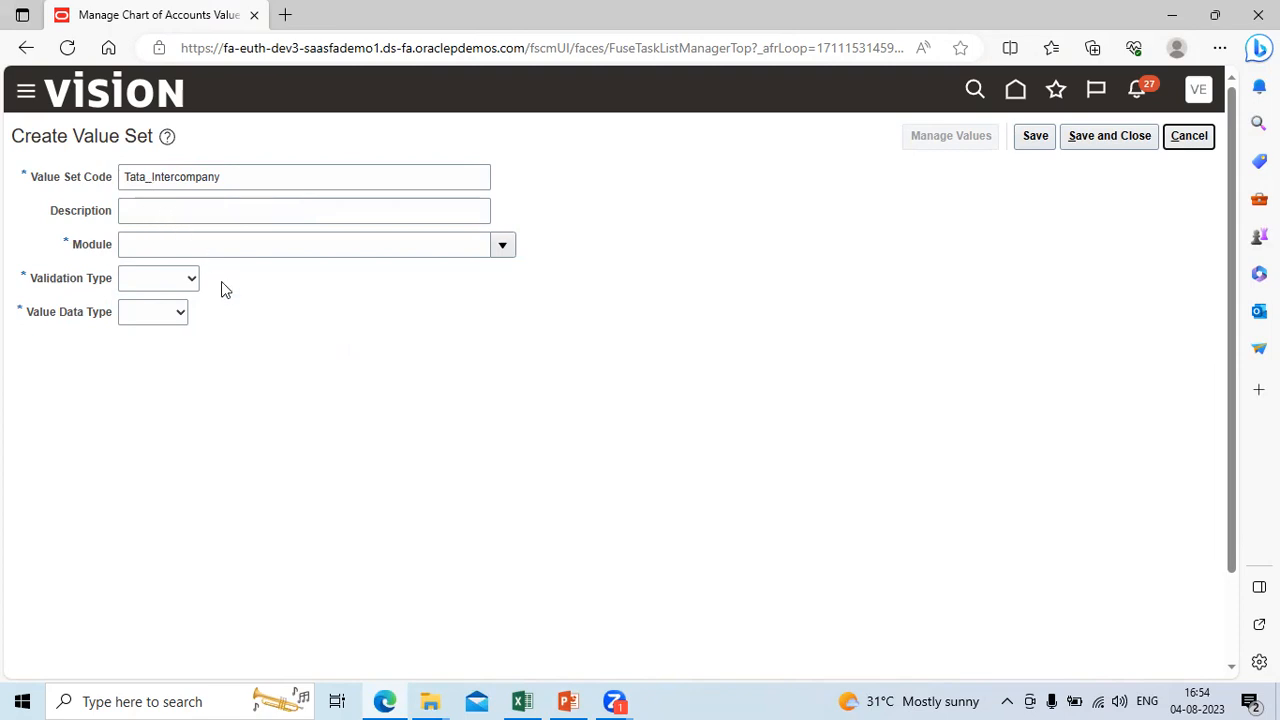
Step: Consult the segment list in Excel again and change the Value Set Code to Tata_Location
key(alt+Tab)
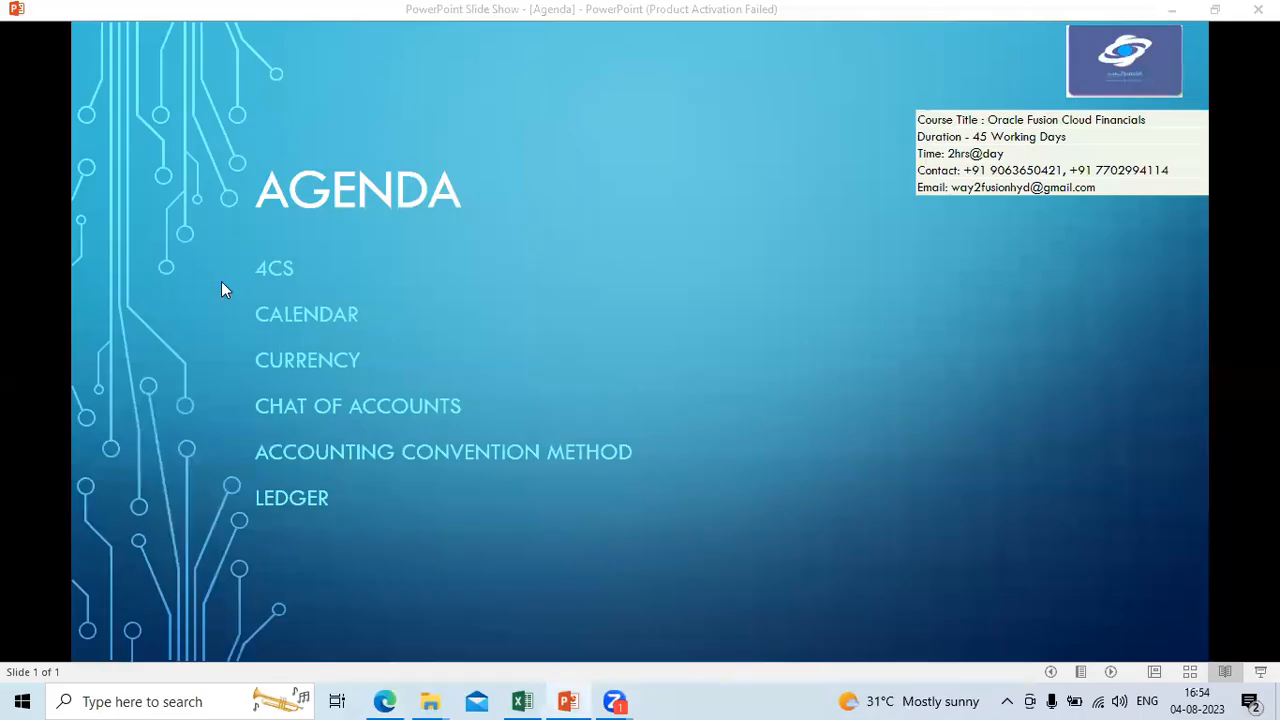
key(alt+Tab)
key(alt+Tab)
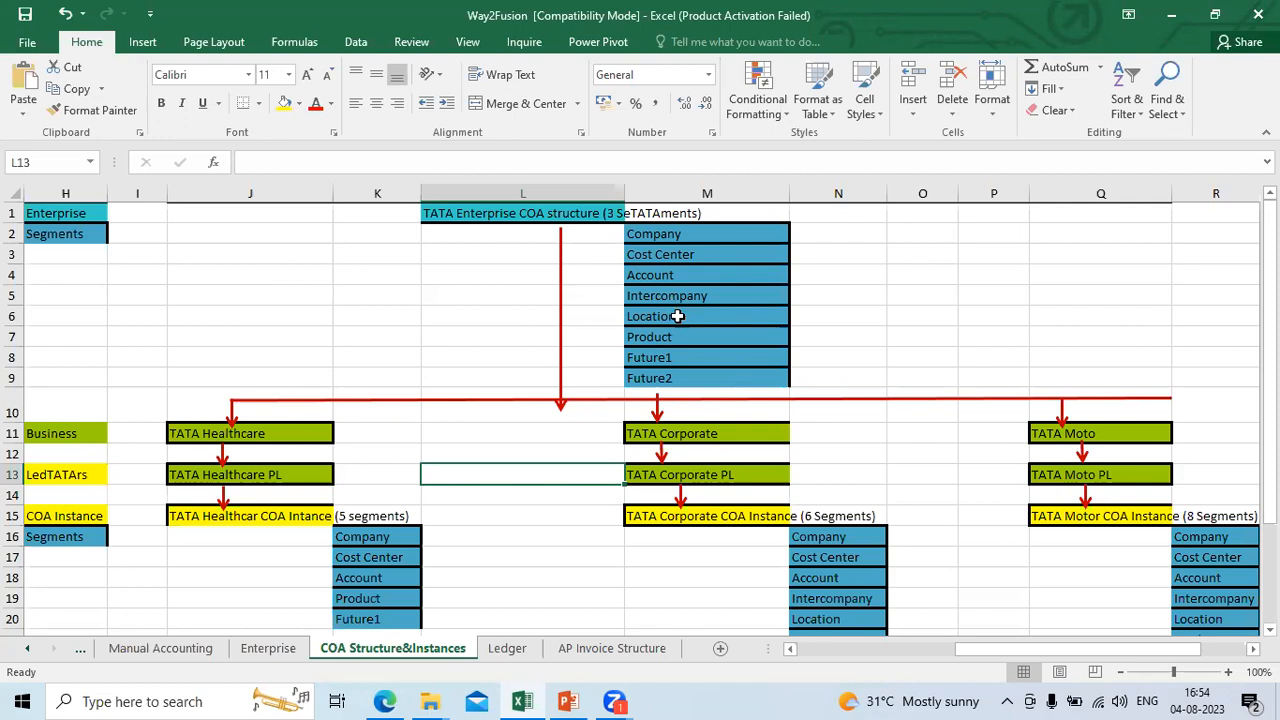
key(alt+Tab)
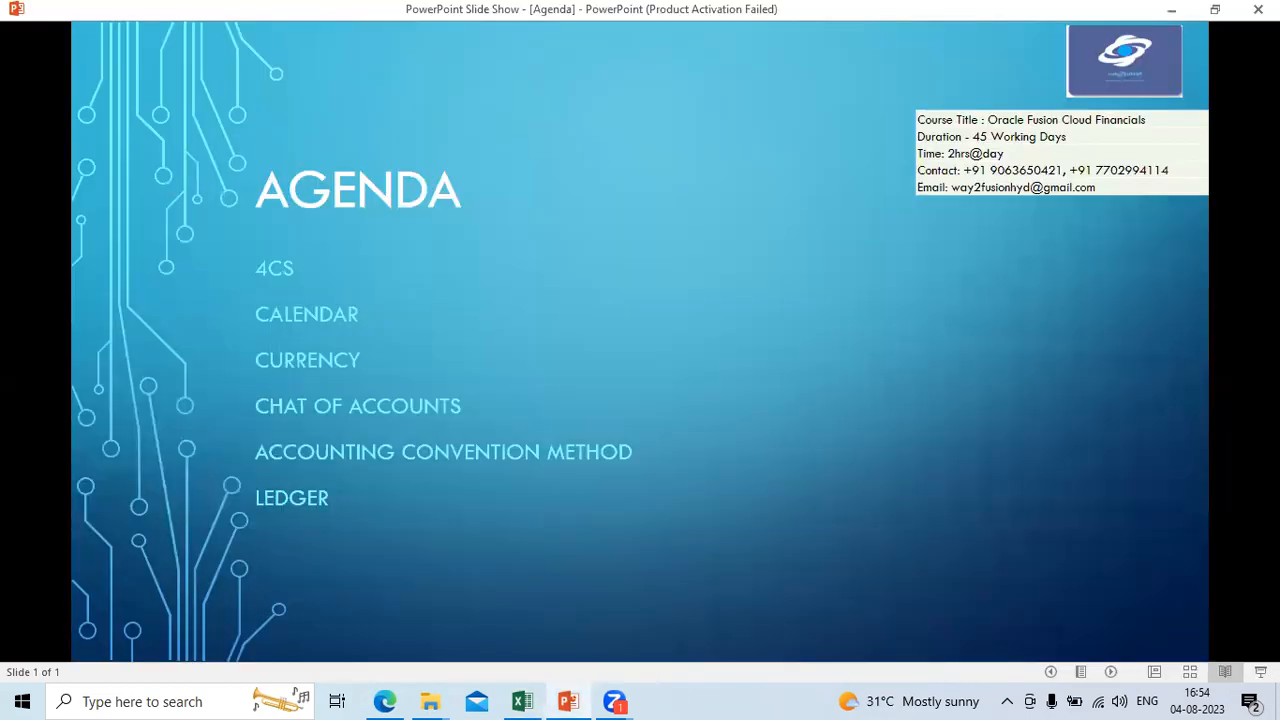
click(384, 699)
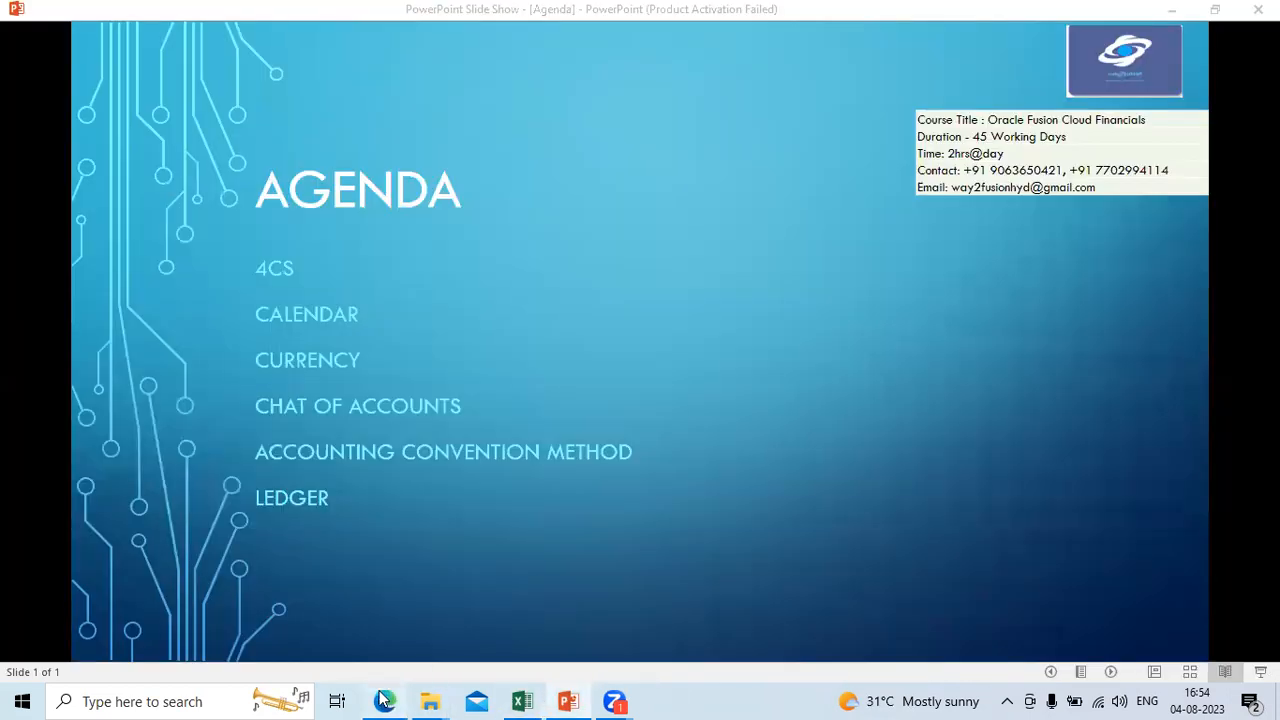
click(232, 179)
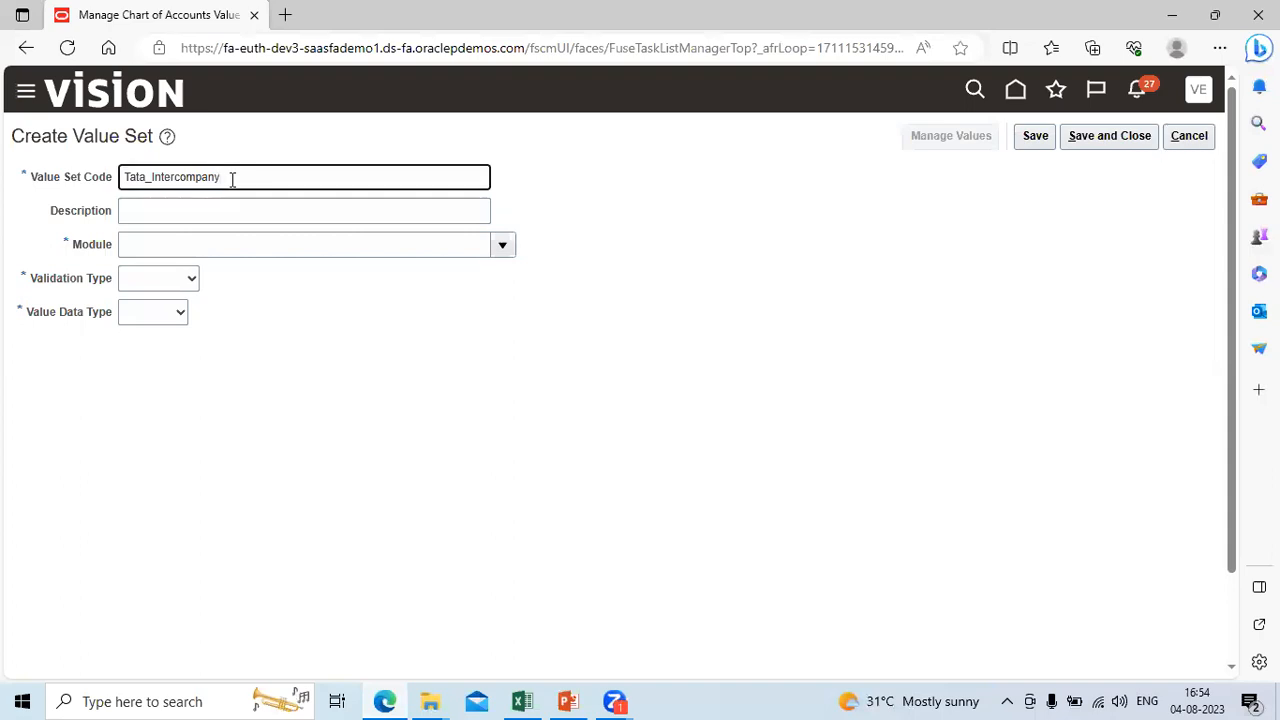
key(BackSpace)
key(BackSpace)
key(BackSpace)
key(BackSpace)
key(BackSpace)
key(BackSpace)
key(BackSpace)
key(BackSpace)
key(BackSpace)
text(Location)
key(Tab)
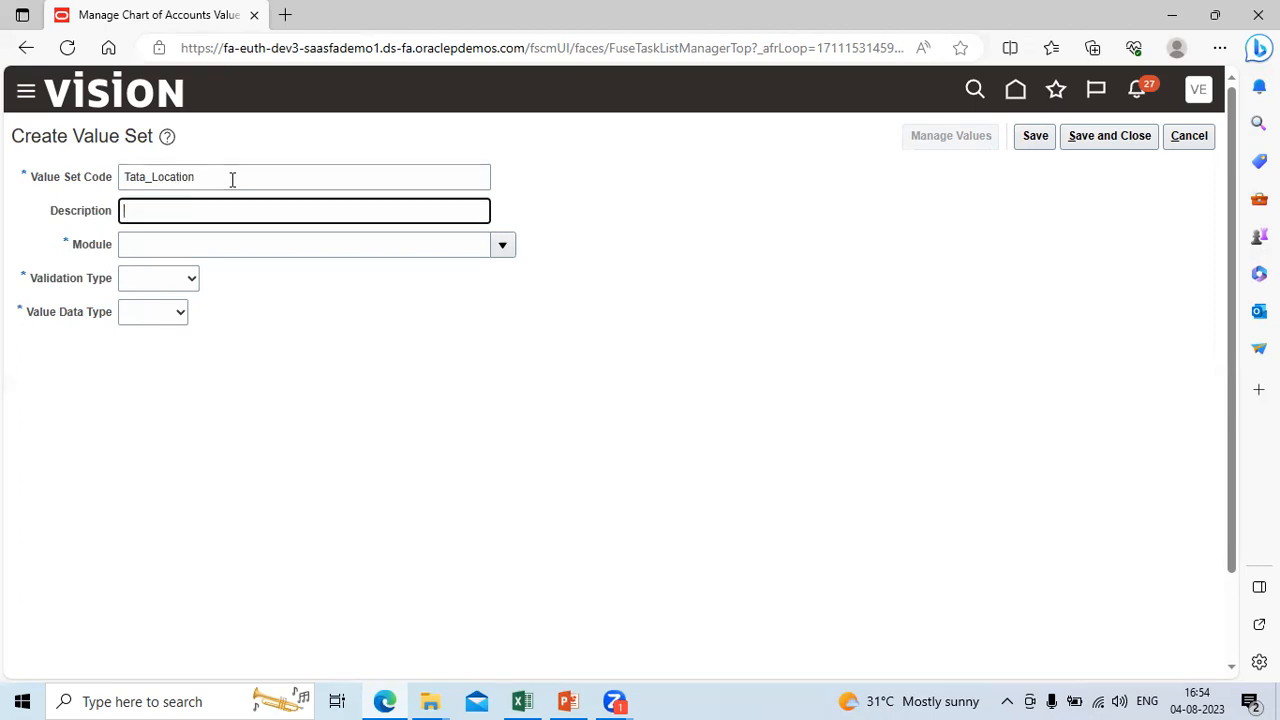
Step: Copy Tata_Location into the Description and set the value set's Module to General Ledger
key(shift+Tab)
key(ctrl+c)
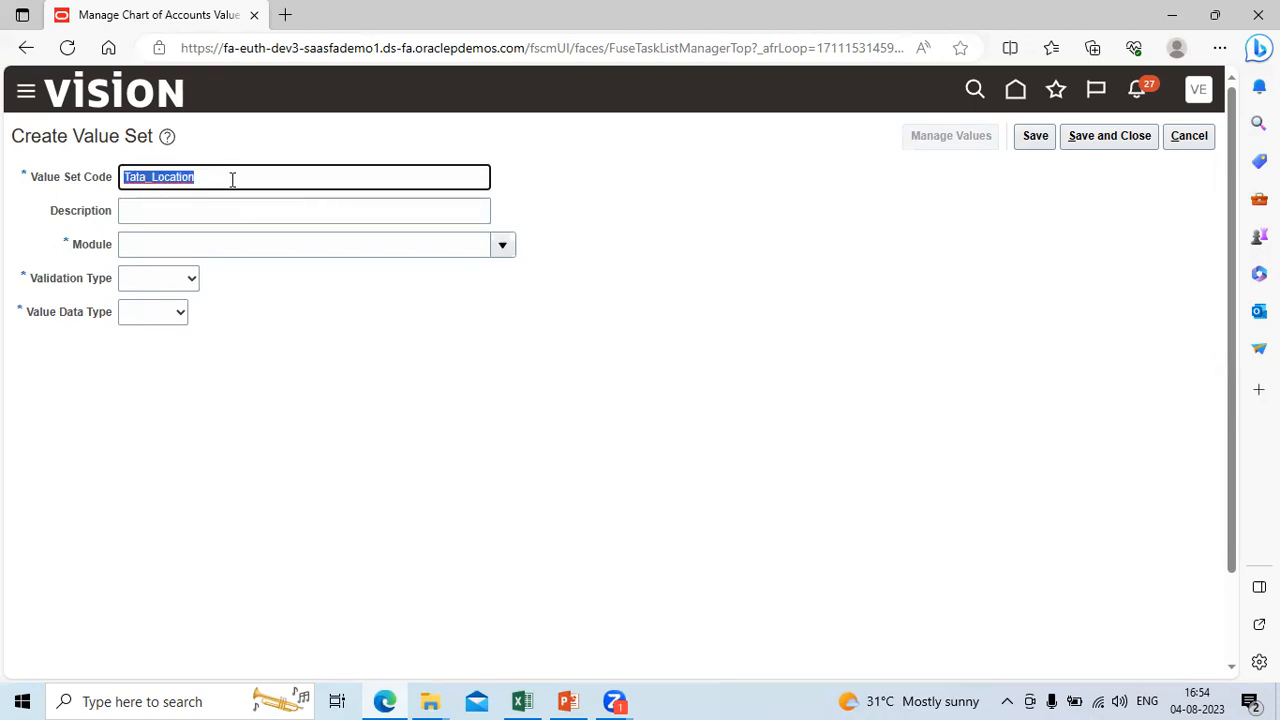
key(Tab)
key(ctrl+v)
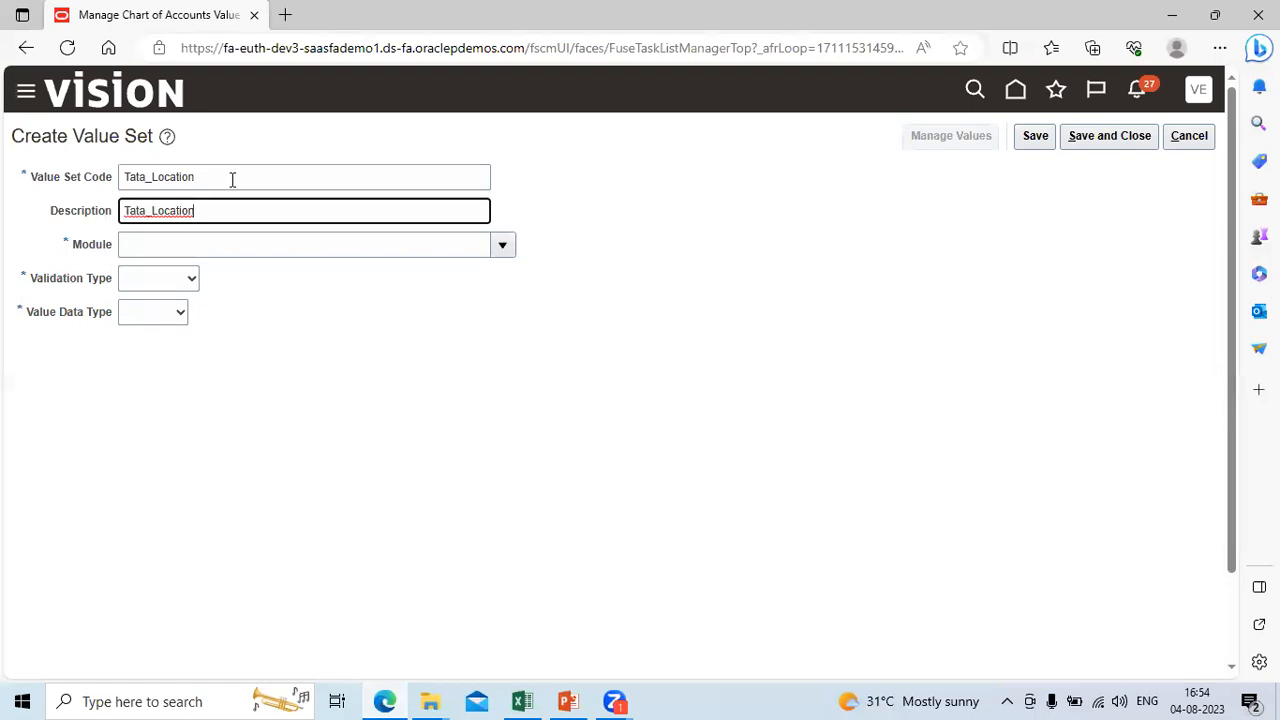
key(Tab)
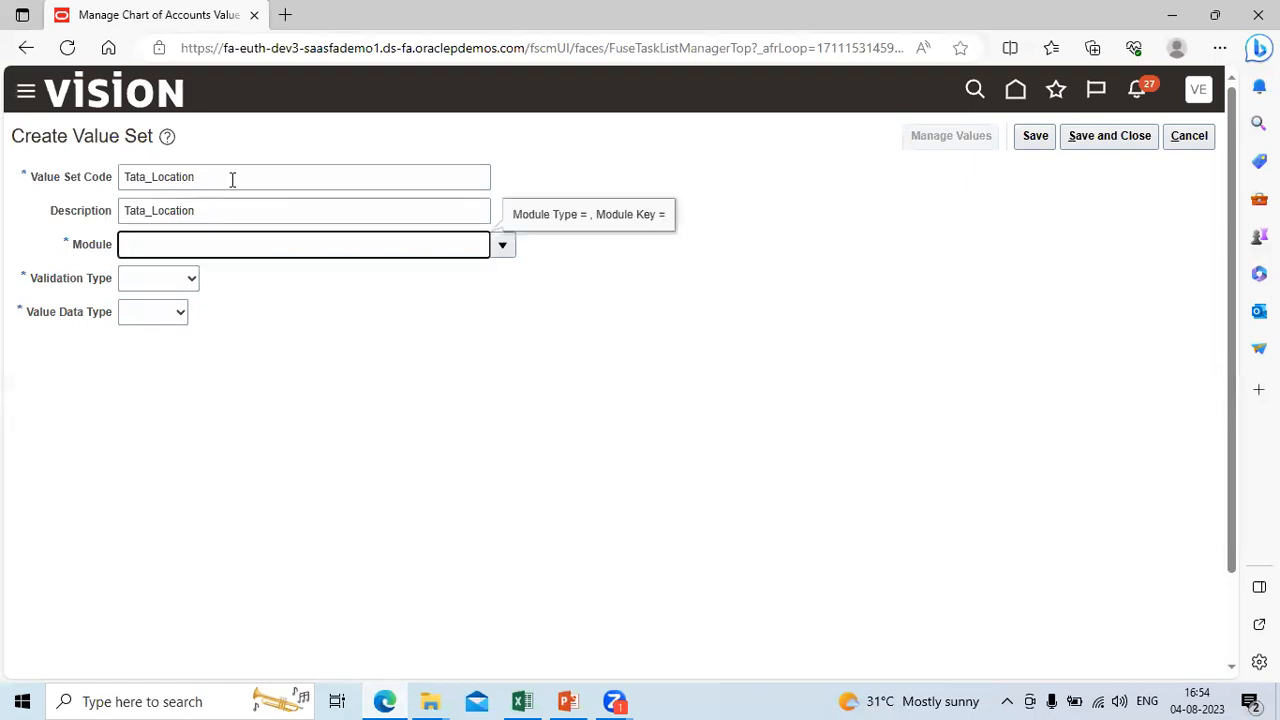
click(503, 245)
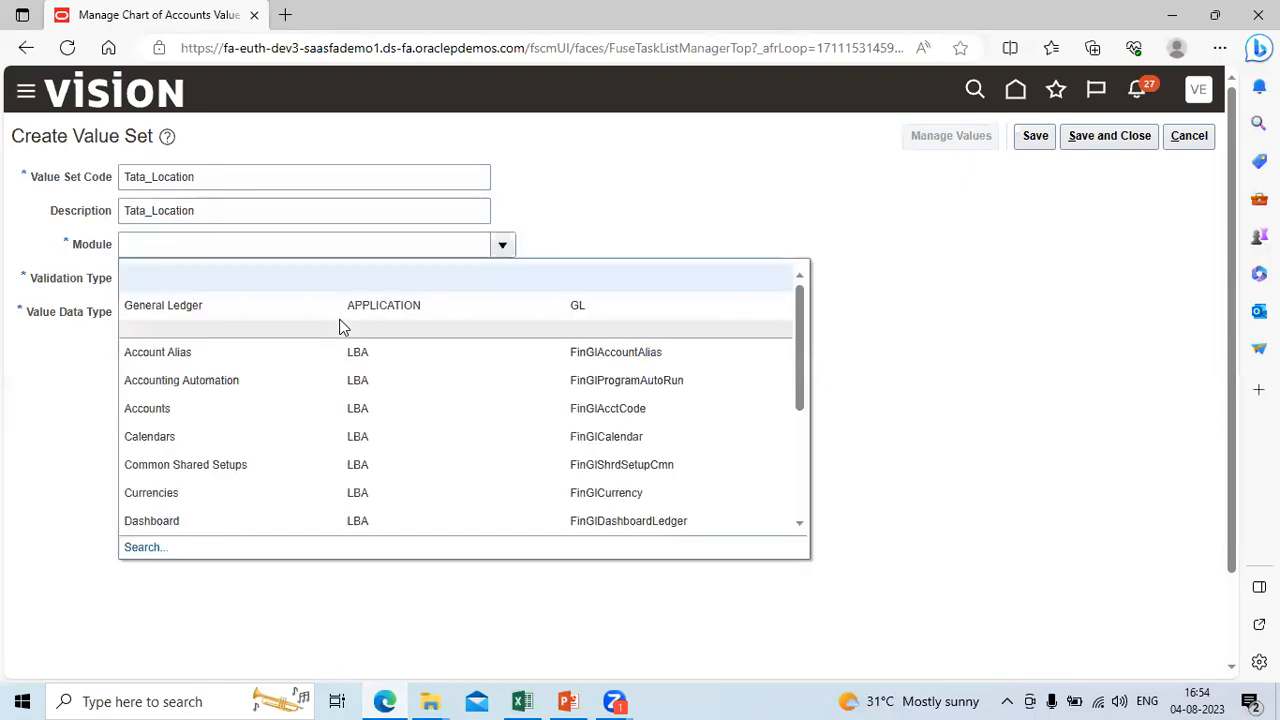
click(302, 308)
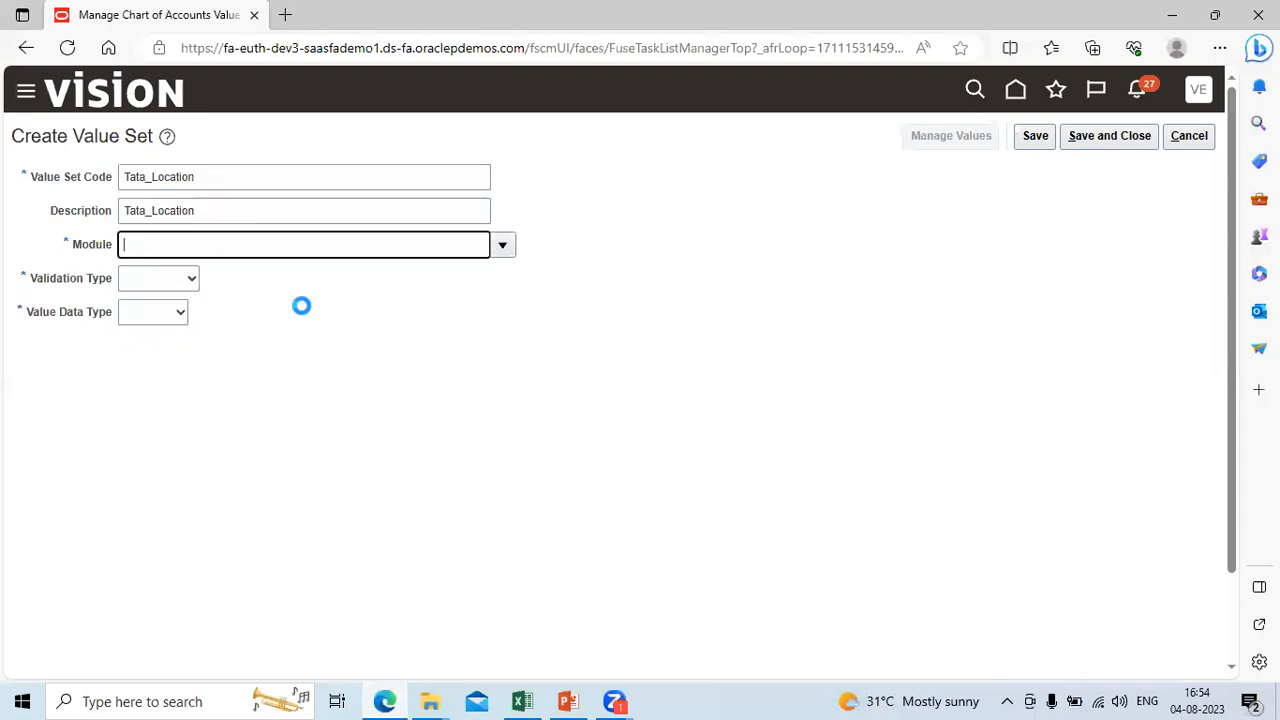
Step: Set the Tata_Location Validation Type to Independent and its Value Data Type to Character
click(190, 280)
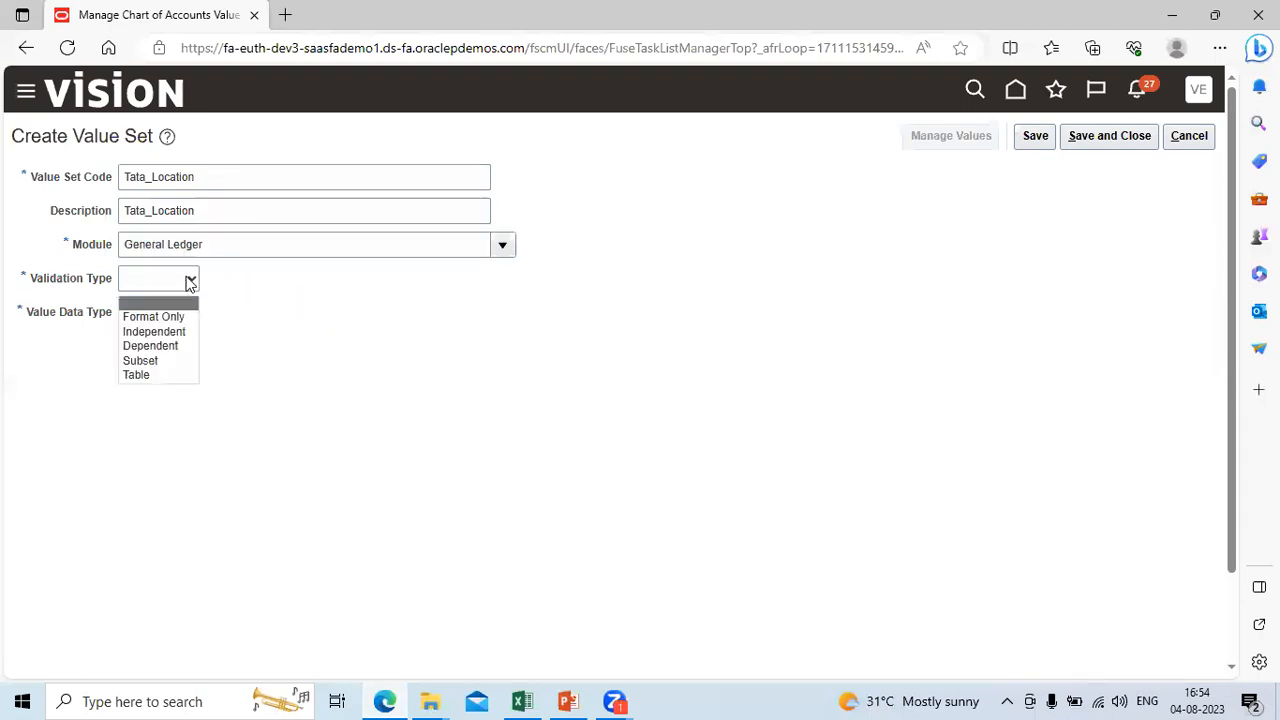
click(176, 330)
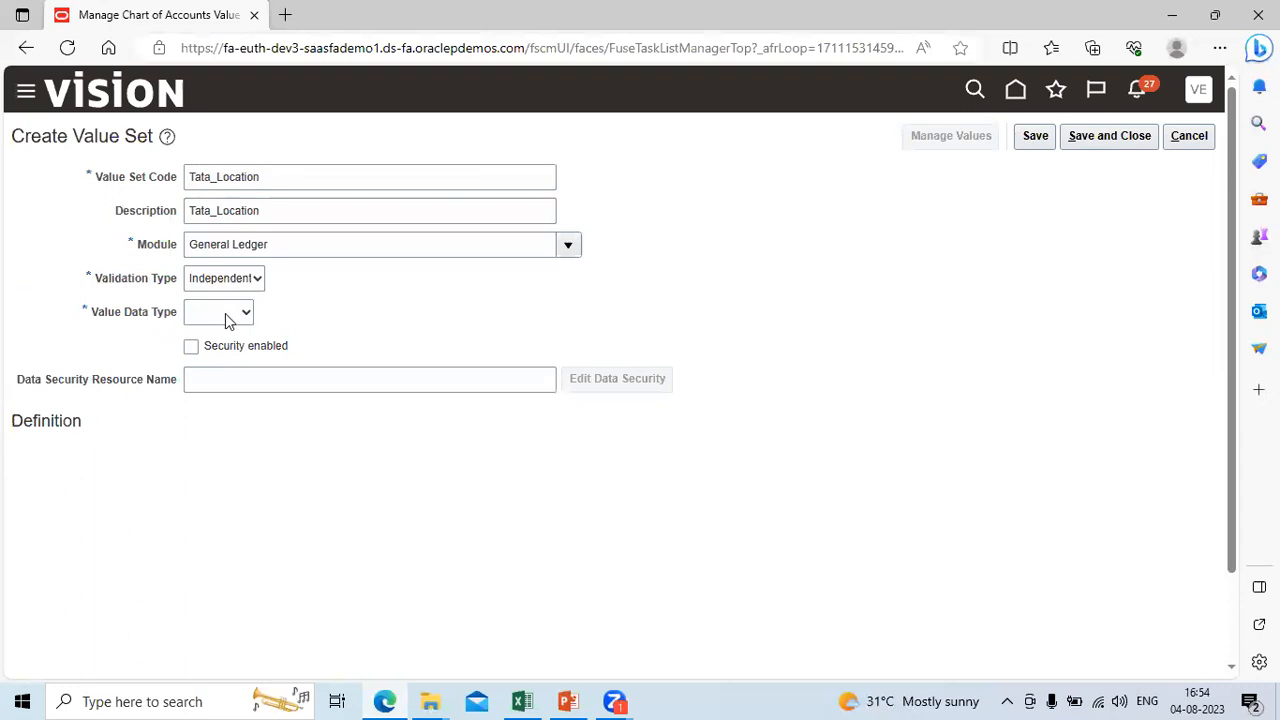
click(240, 316)
click(231, 352)
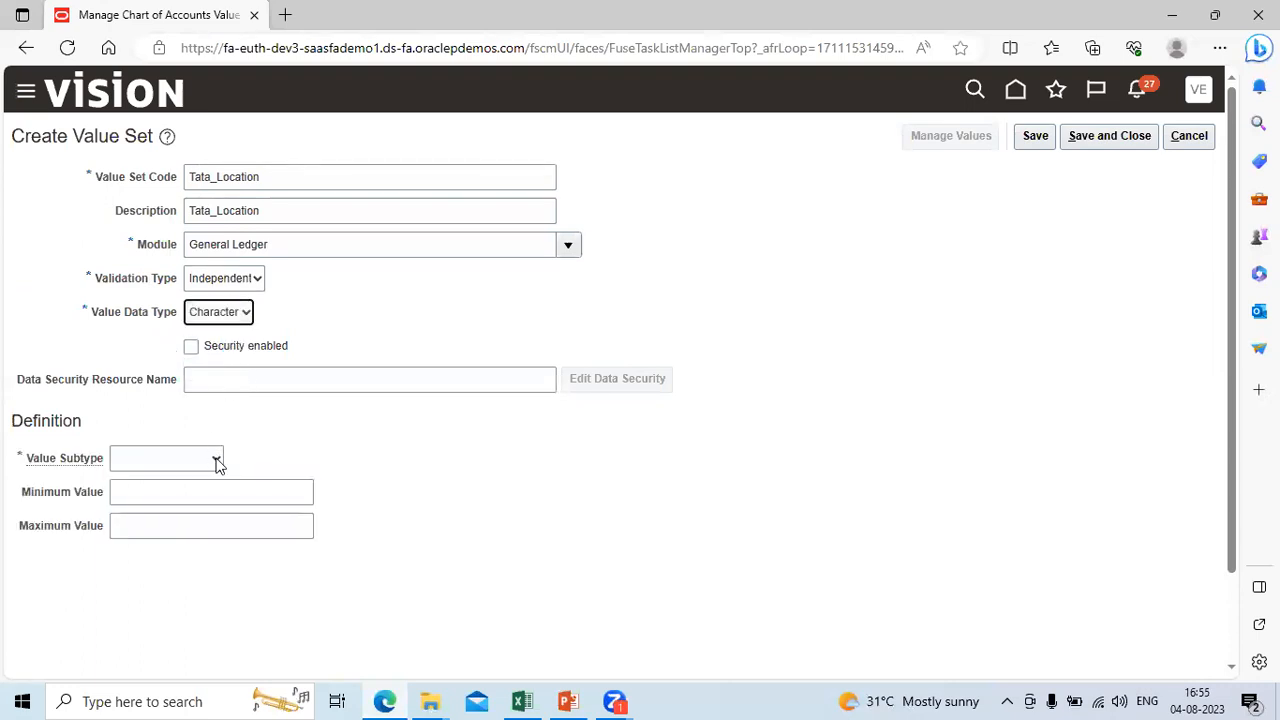
Step: Define the Tata_Location Value Subtype as Text with a Maximum Length of 4, and save and close the value set
click(213, 458)
click(204, 497)
click(165, 491)
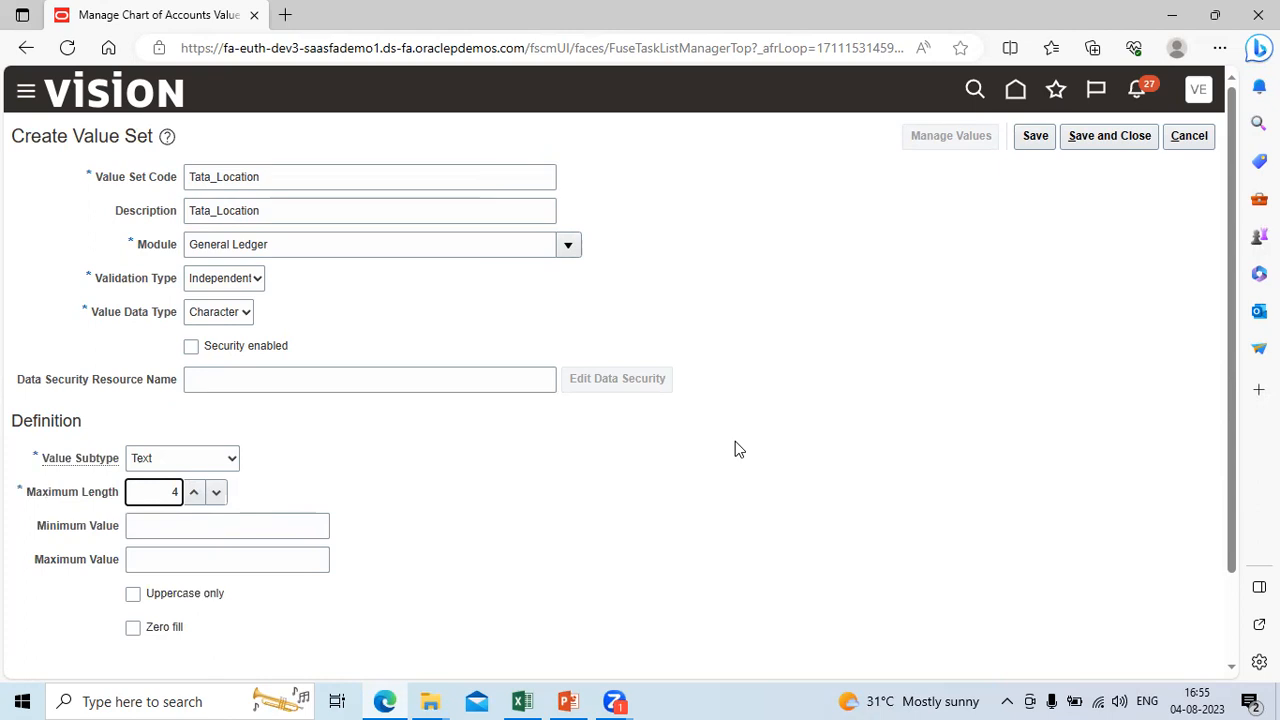
click(1113, 138)
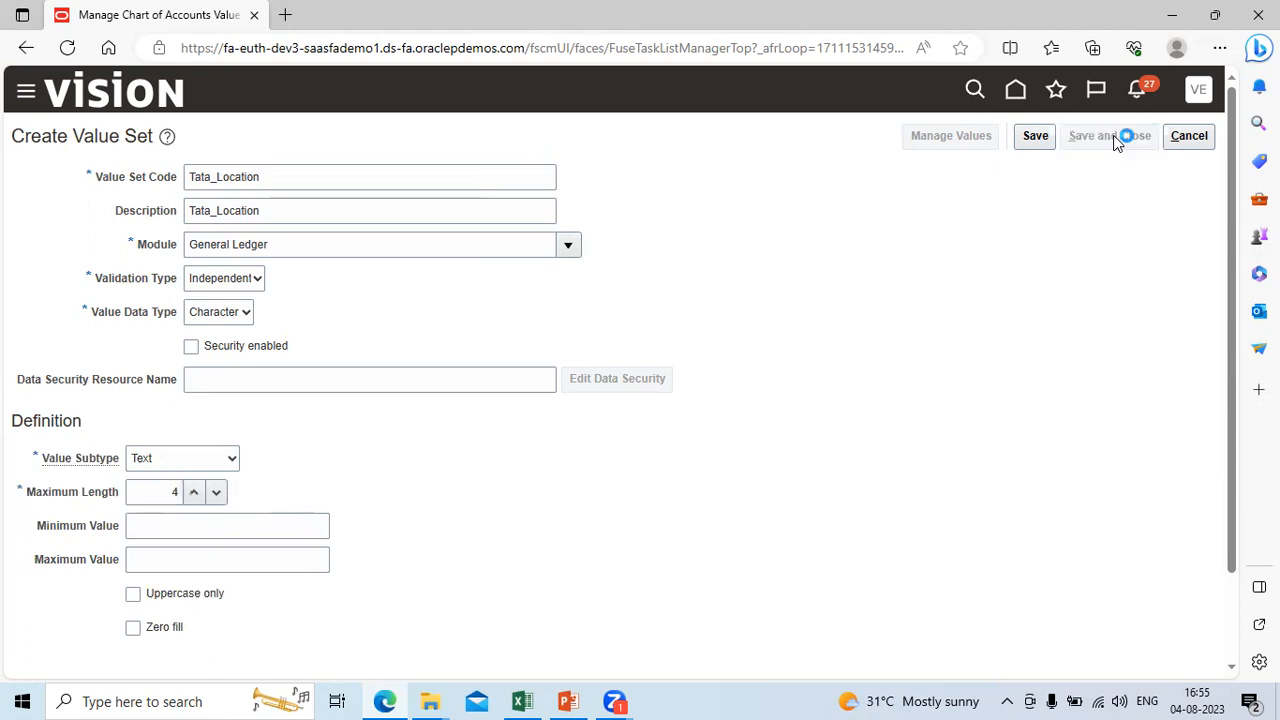
Step: Consult the segment list in Excel, and start a new value set with the Value Set Code Tata_Product
click(570, 701)
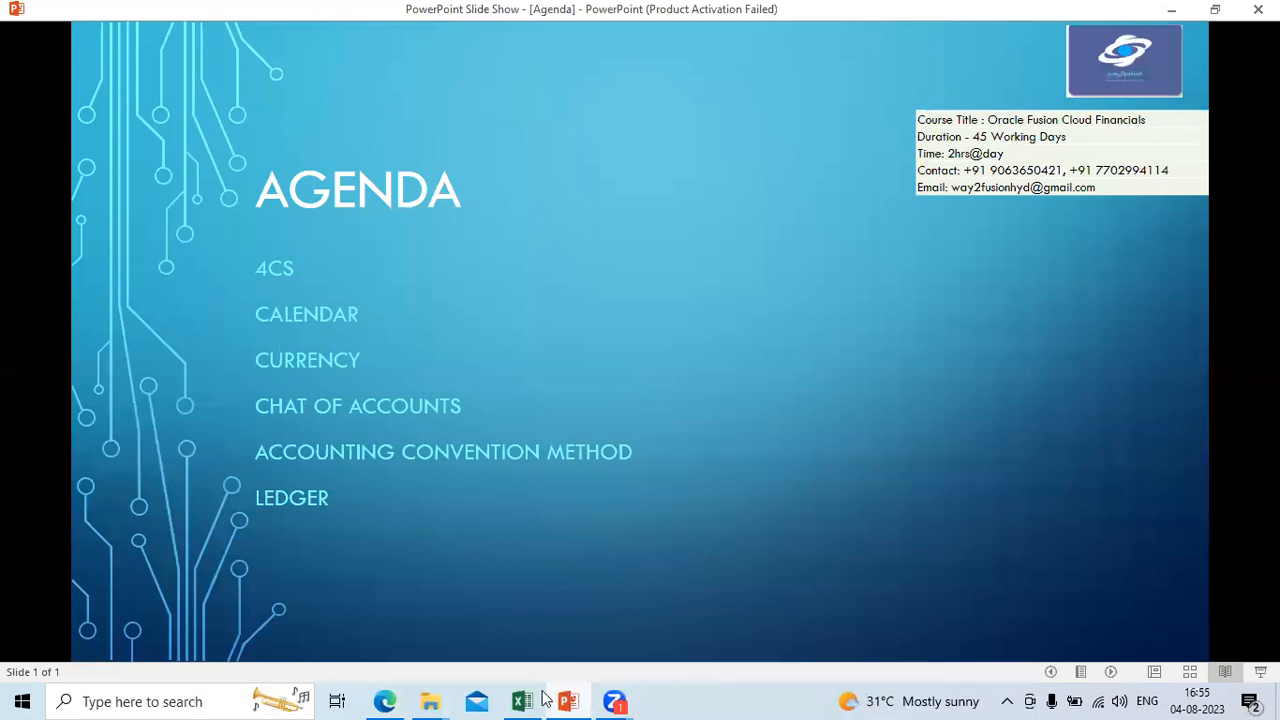
click(535, 699)
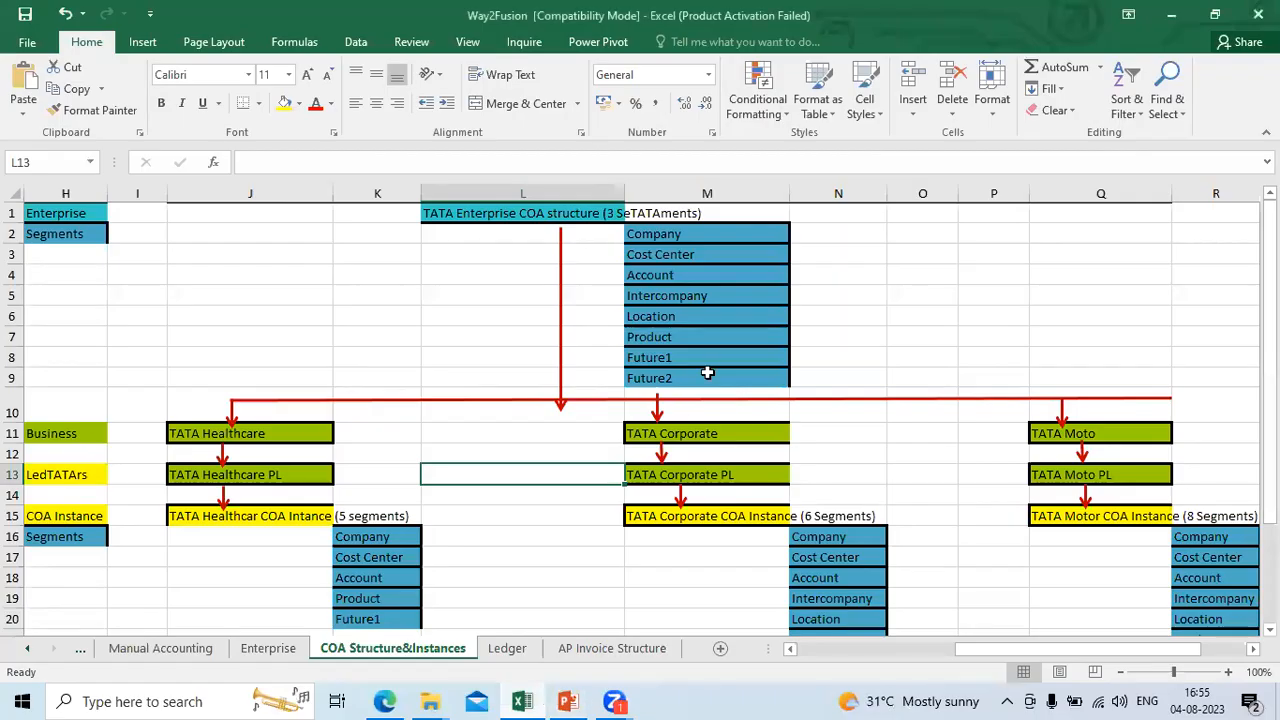
key(alt+Tab)
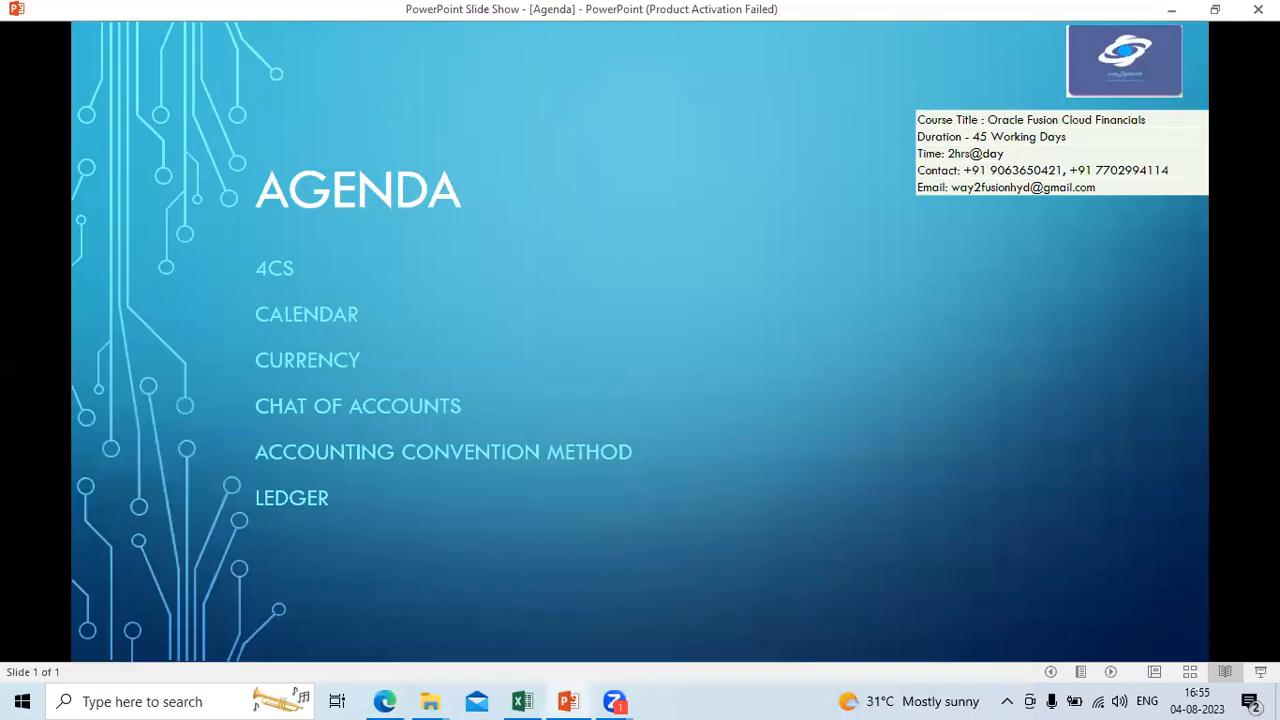
click(387, 701)
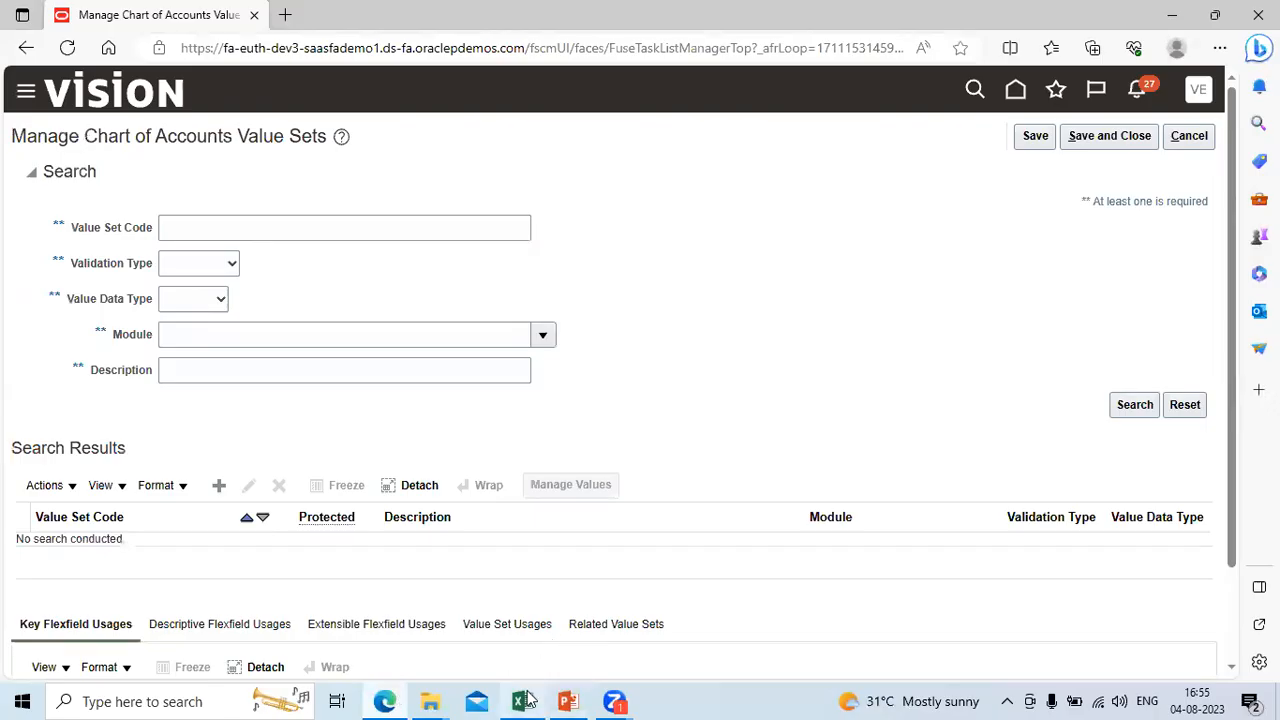
click(525, 701)
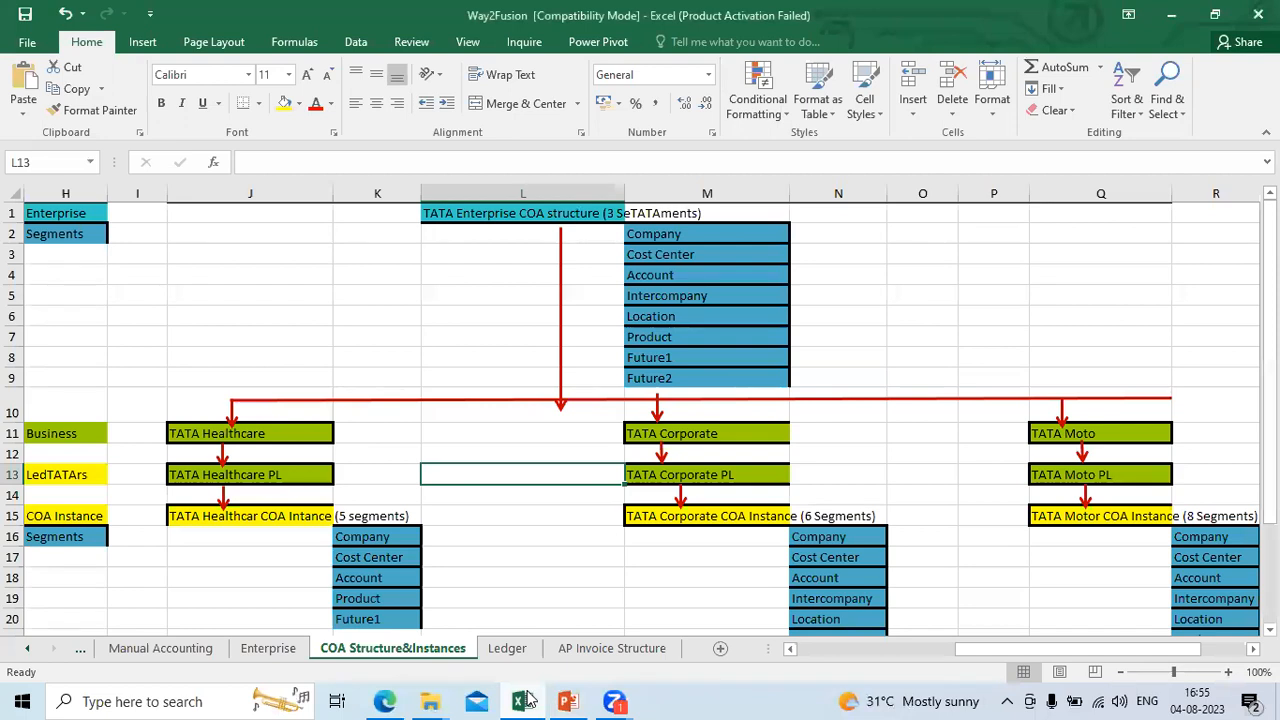
click(525, 701)
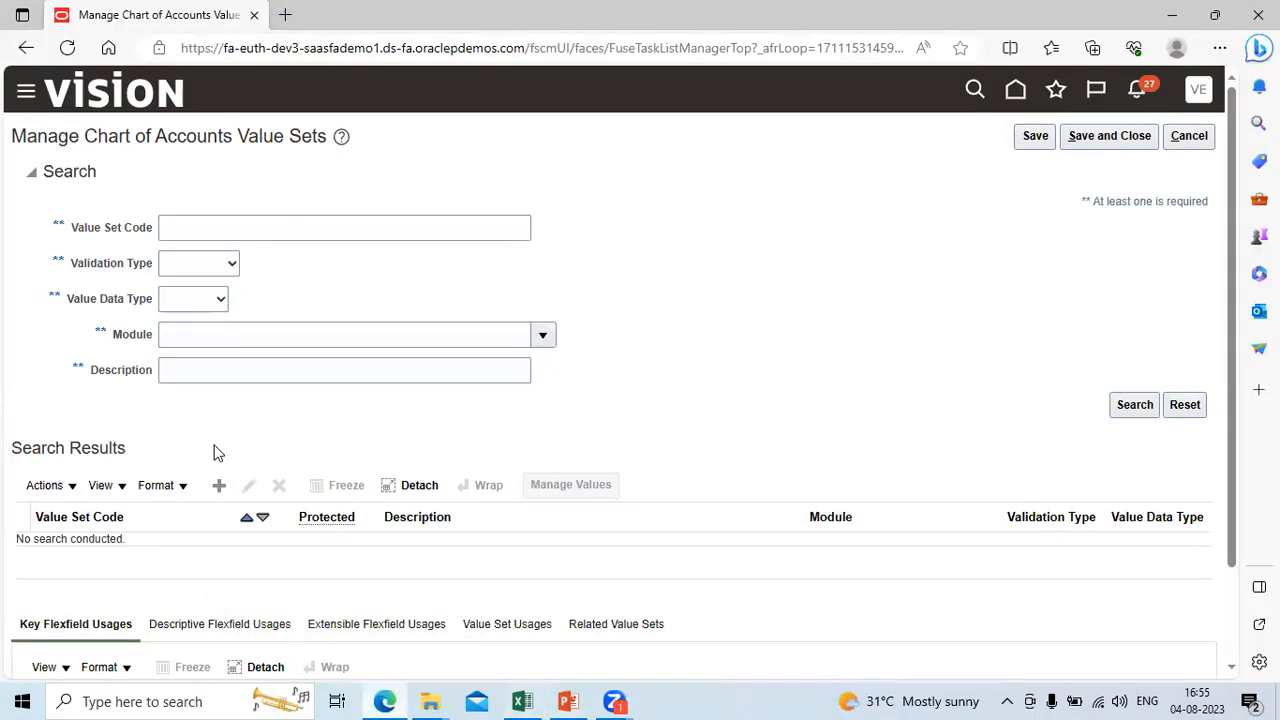
click(220, 486)
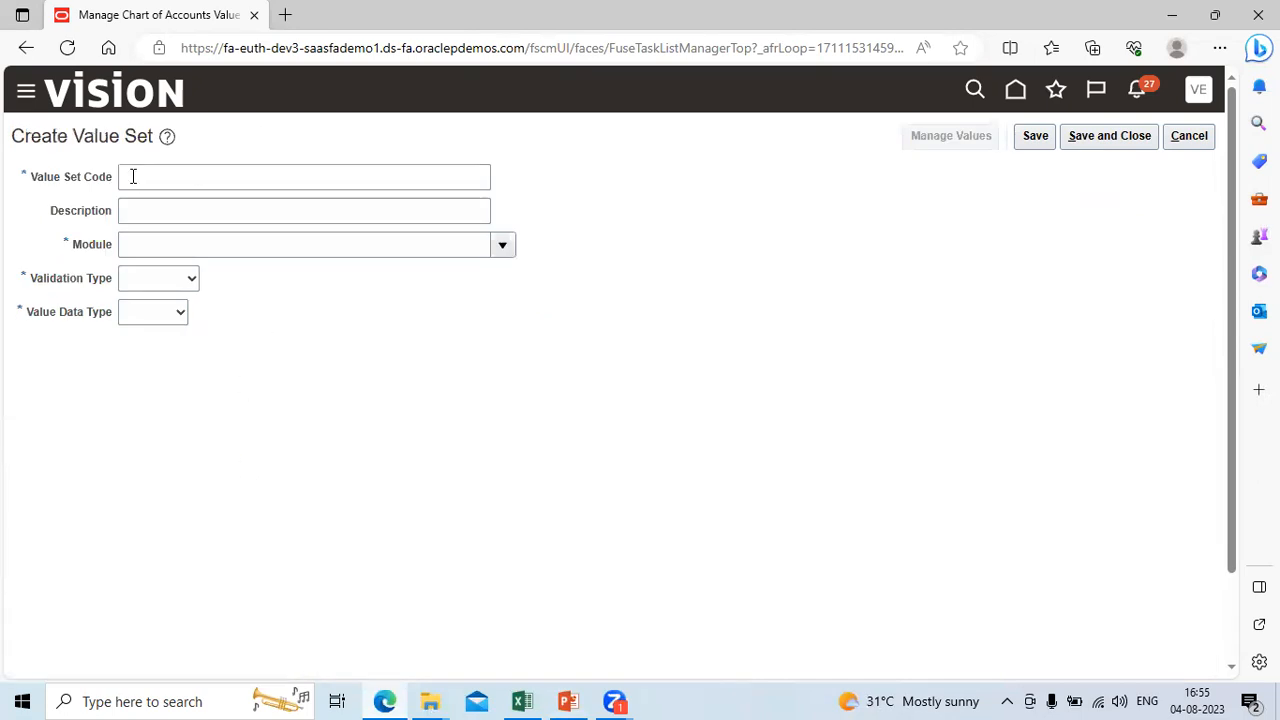
click(133, 176)
text(Tat)
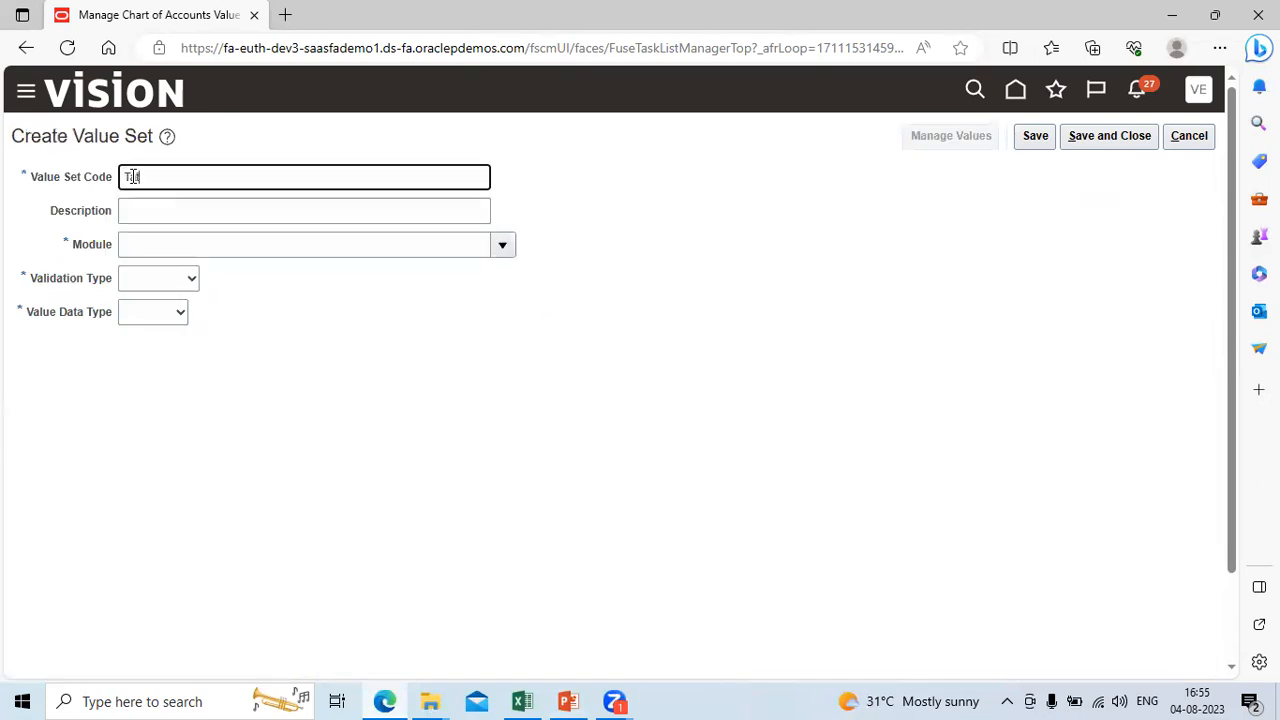
text(a_Froduct)
key(ctrl+a)
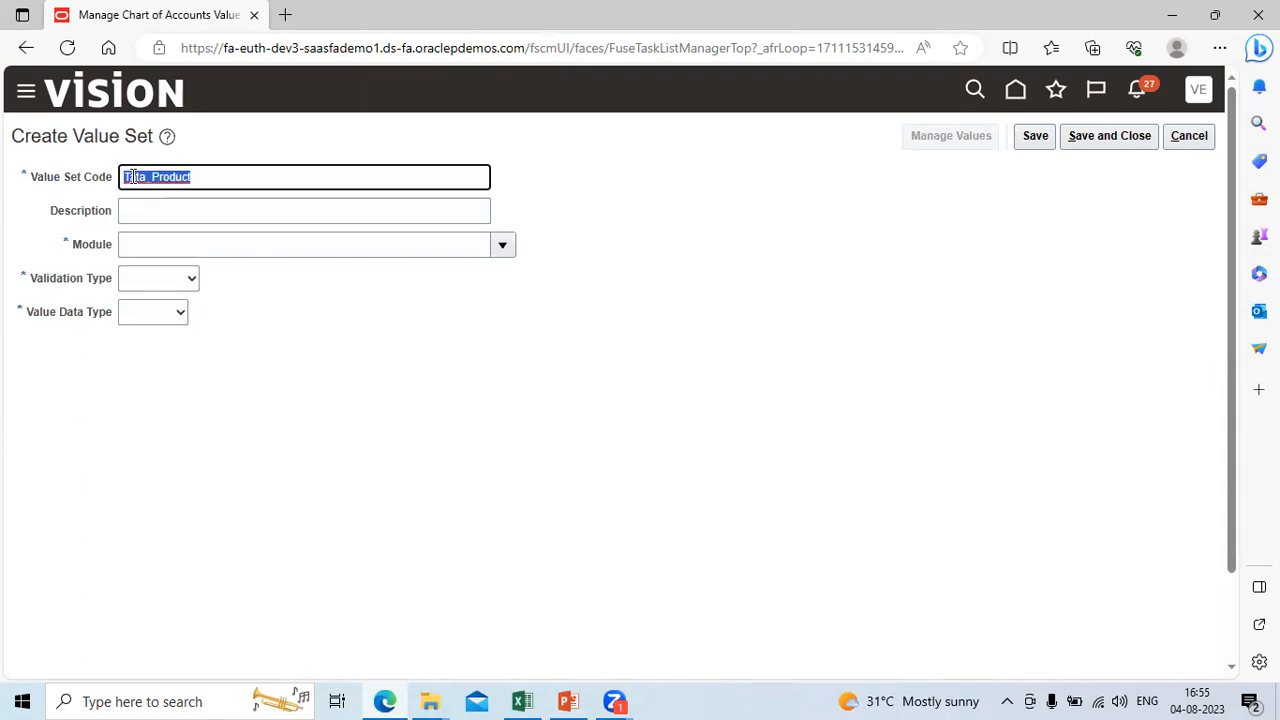
Step: Enter Tata_Location as the Description of Tata_Product and set its Module to General Ledger
key(Tab)
text(Tata_Location)
key(Tab)
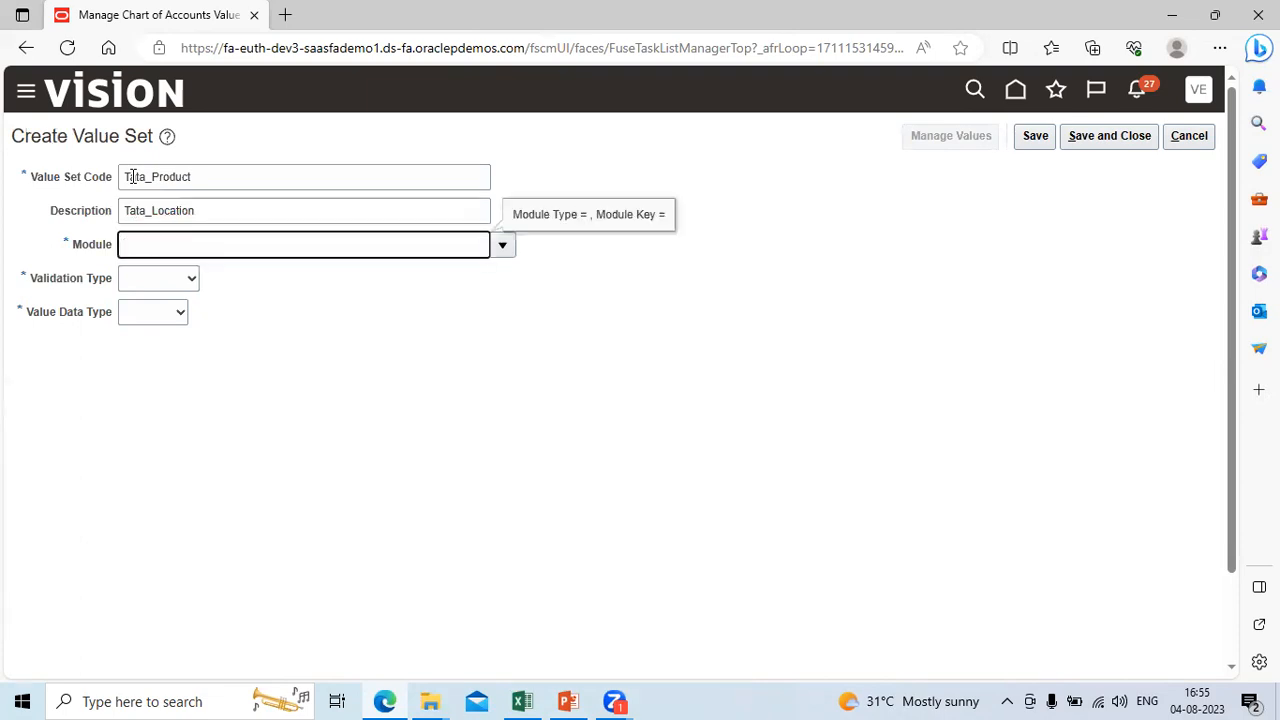
click(505, 245)
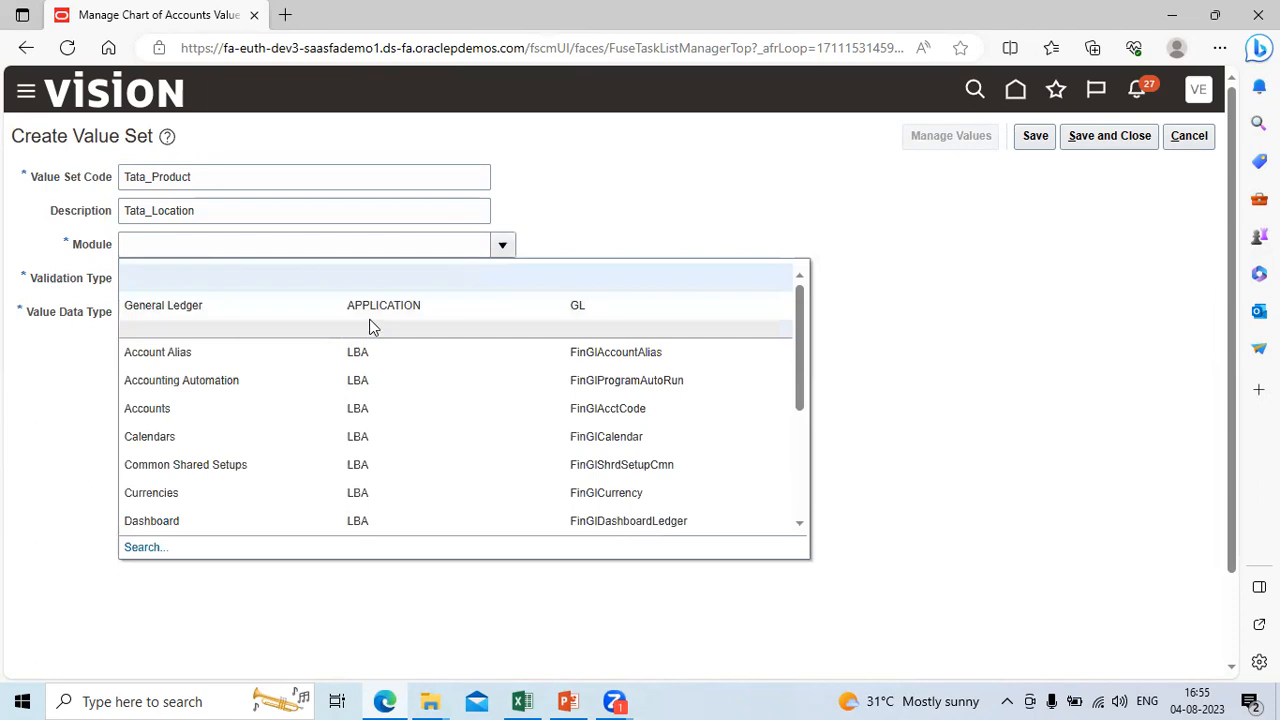
click(382, 306)
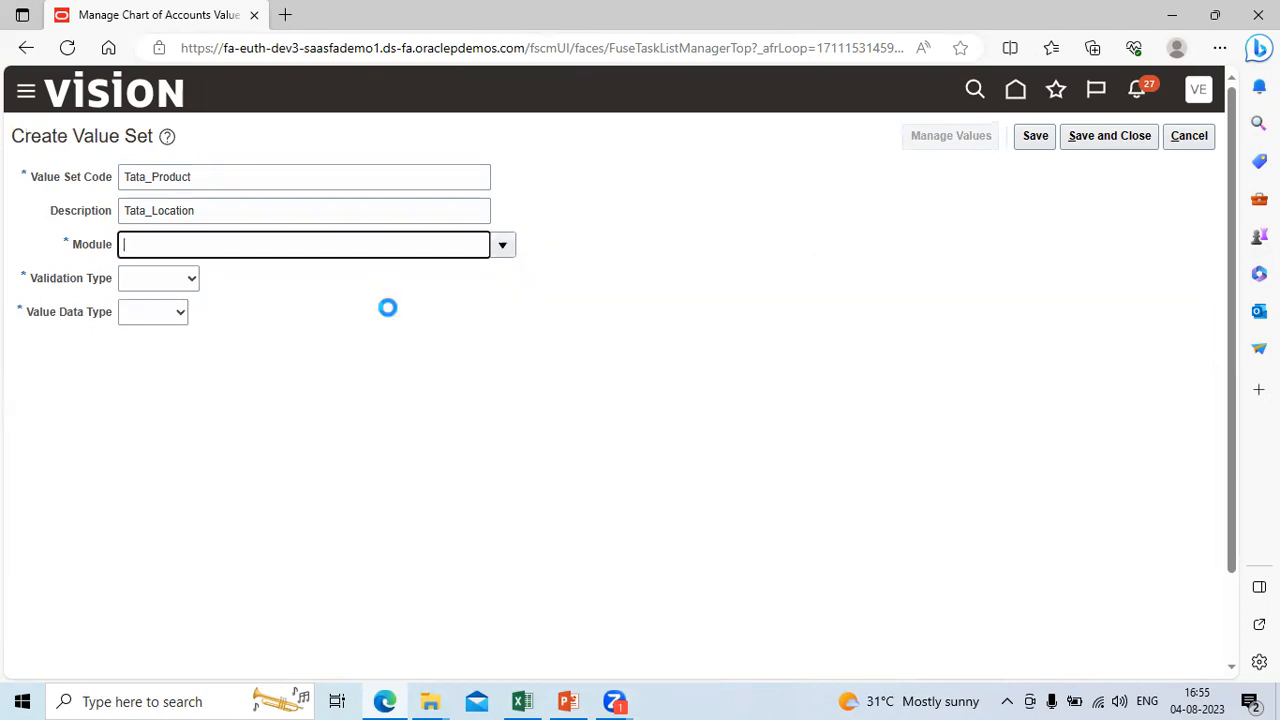
Step: Set the Tata_Product Validation Type to Independent and its Value Data Type to Character
click(197, 285)
click(187, 331)
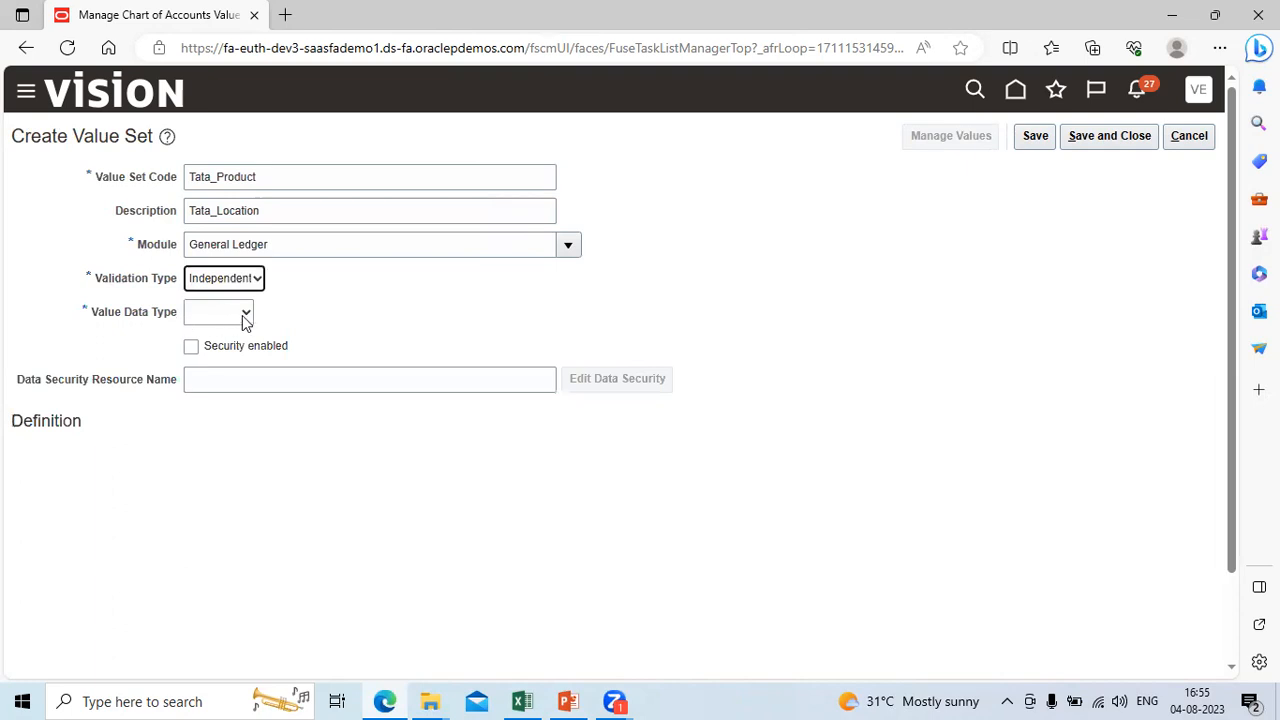
click(245, 320)
click(237, 340)
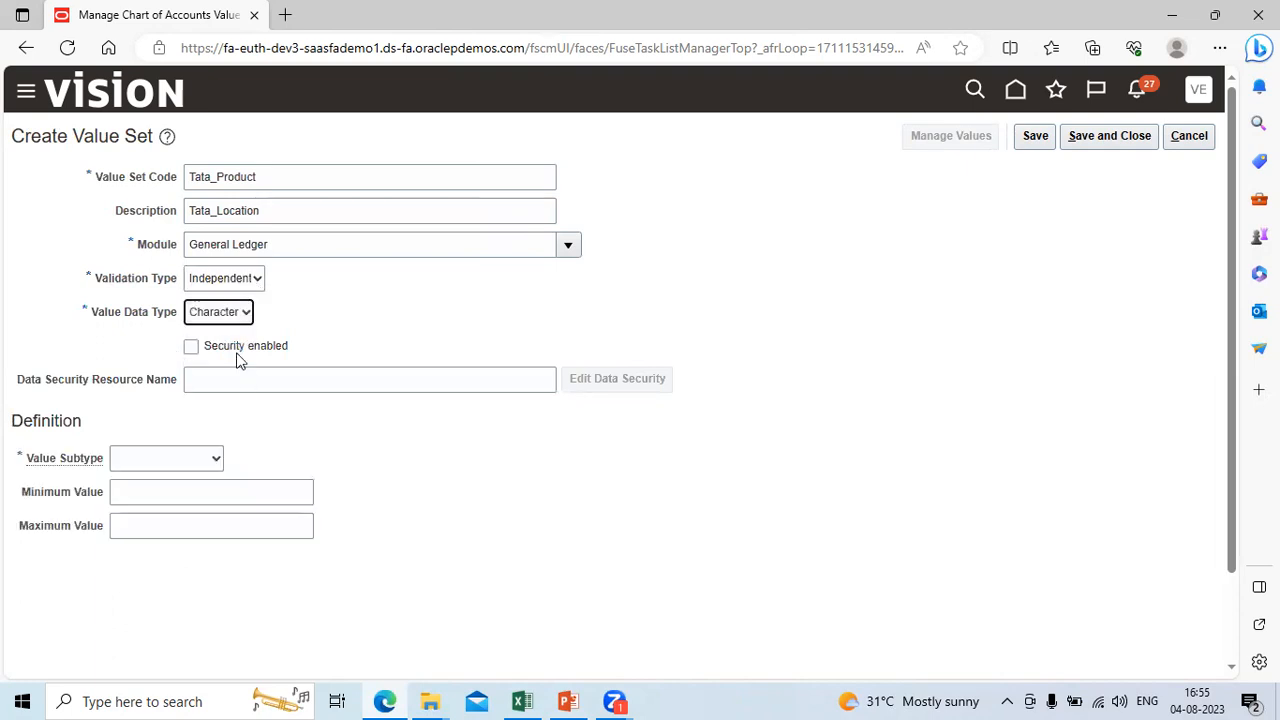
Step: Define the Tata_Product Value Subtype as Text with a Maximum Length of 4, and save and close the value set
click(214, 458)
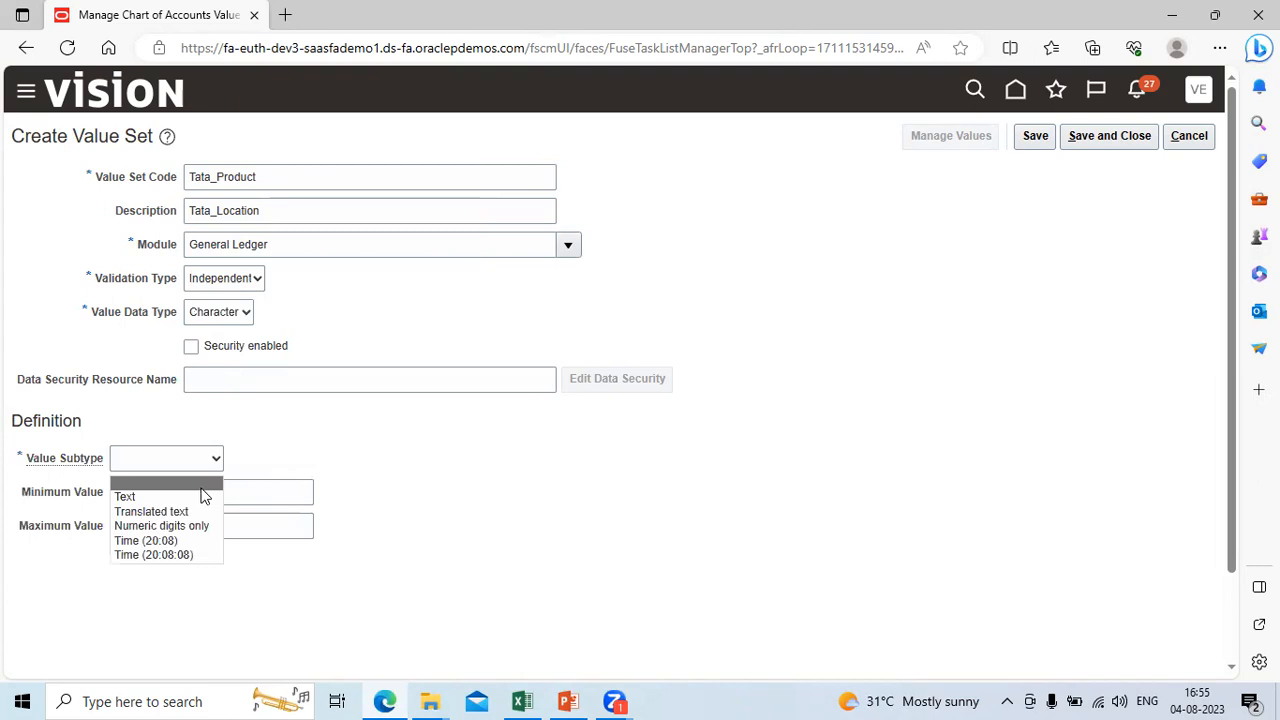
click(204, 496)
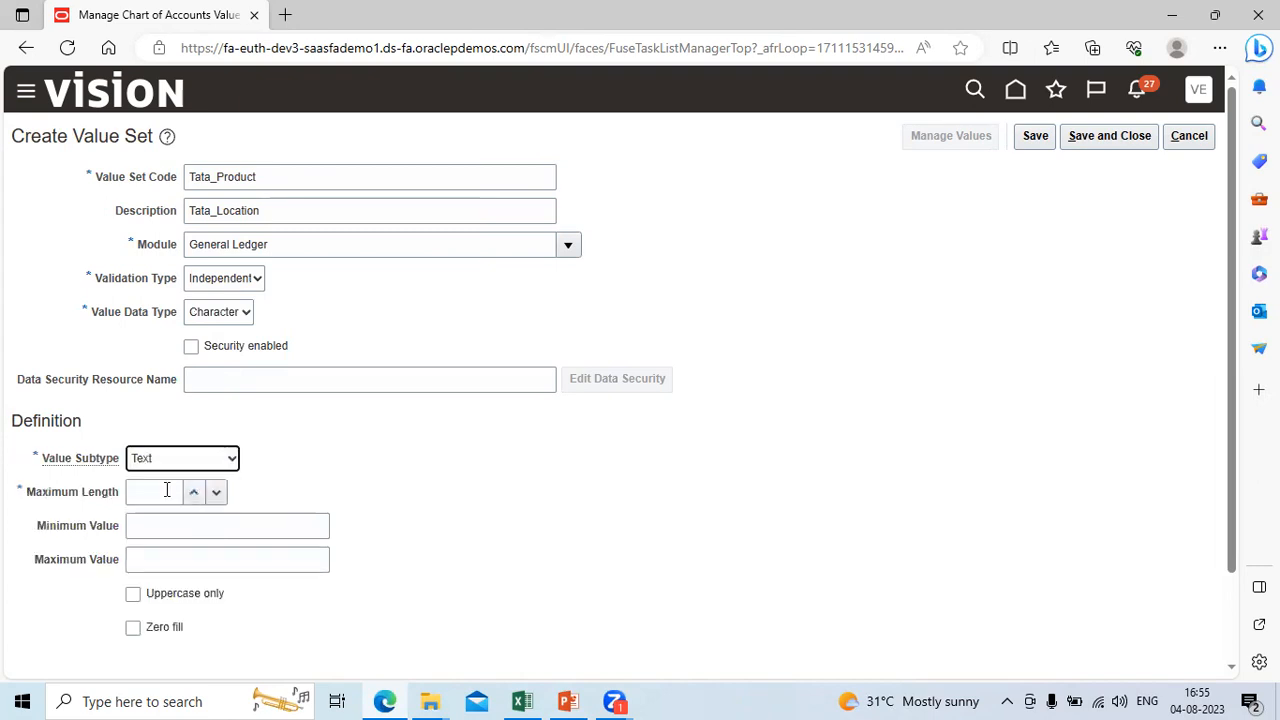
click(166, 490)
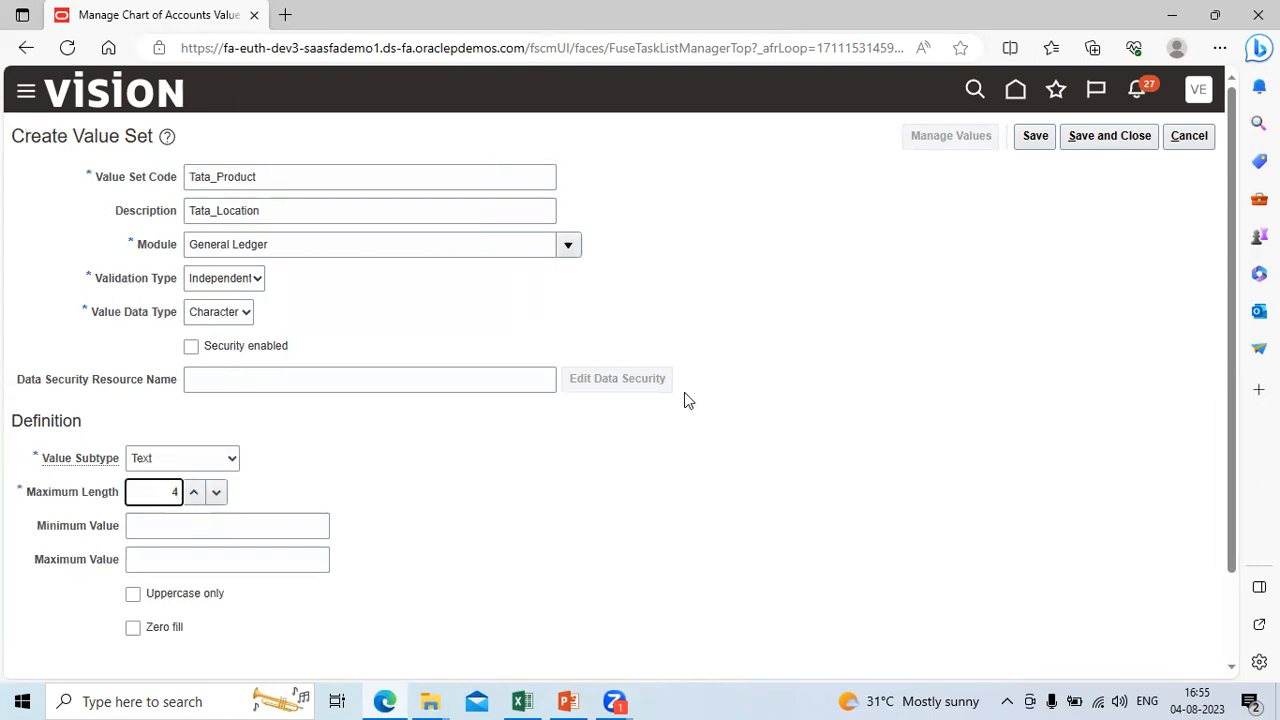
click(1131, 136)
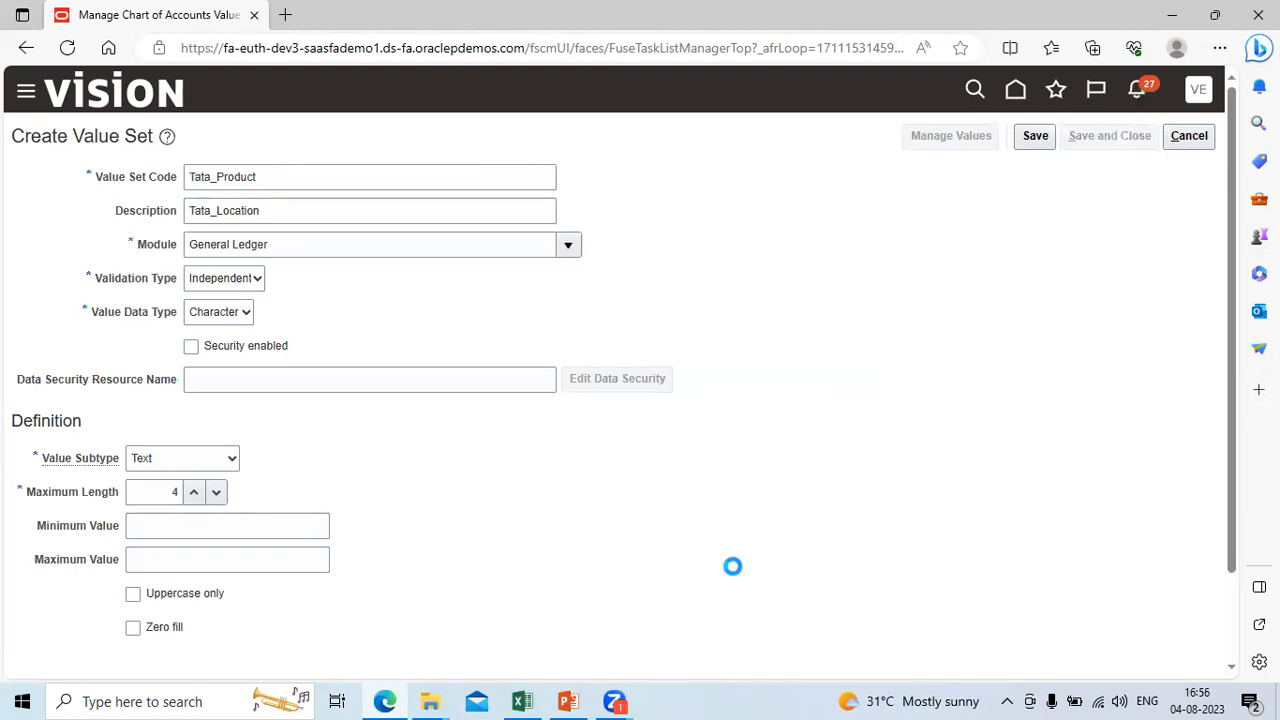
Step: Check the next segment in Excel, and start a new value set with the Value Set Code Tata_Futute1
click(521, 700)
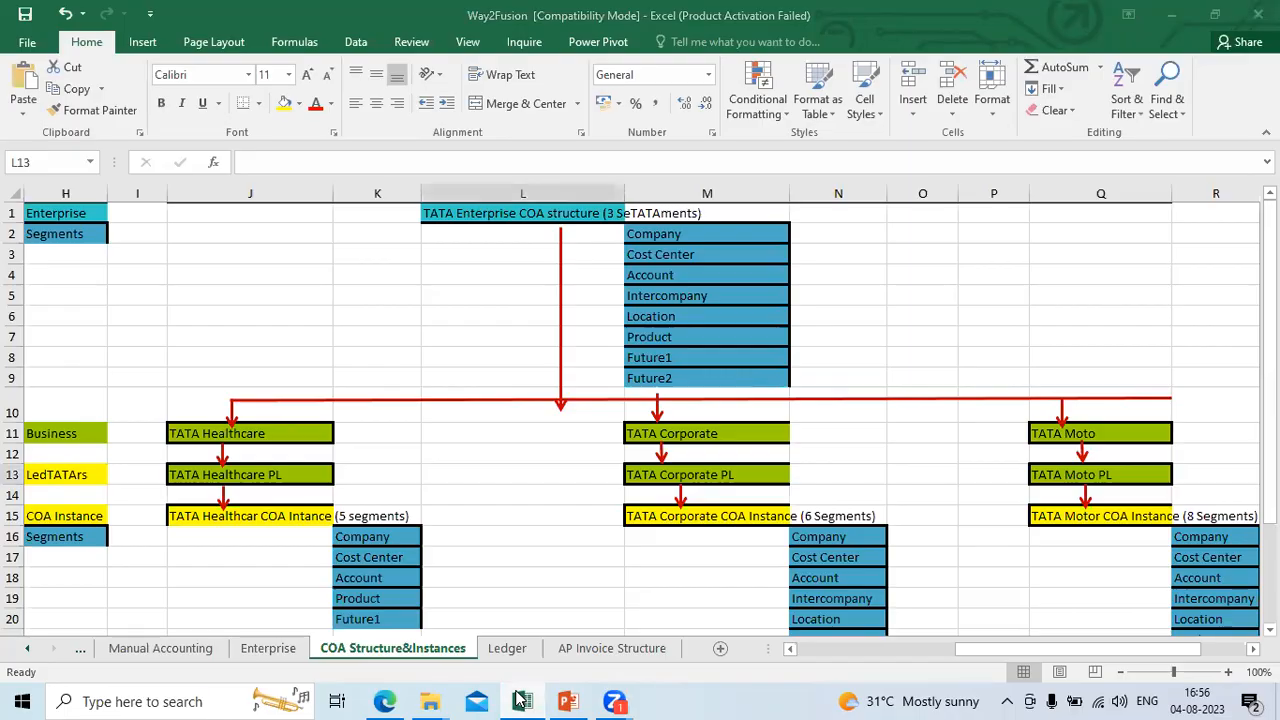
click(521, 700)
click(219, 485)
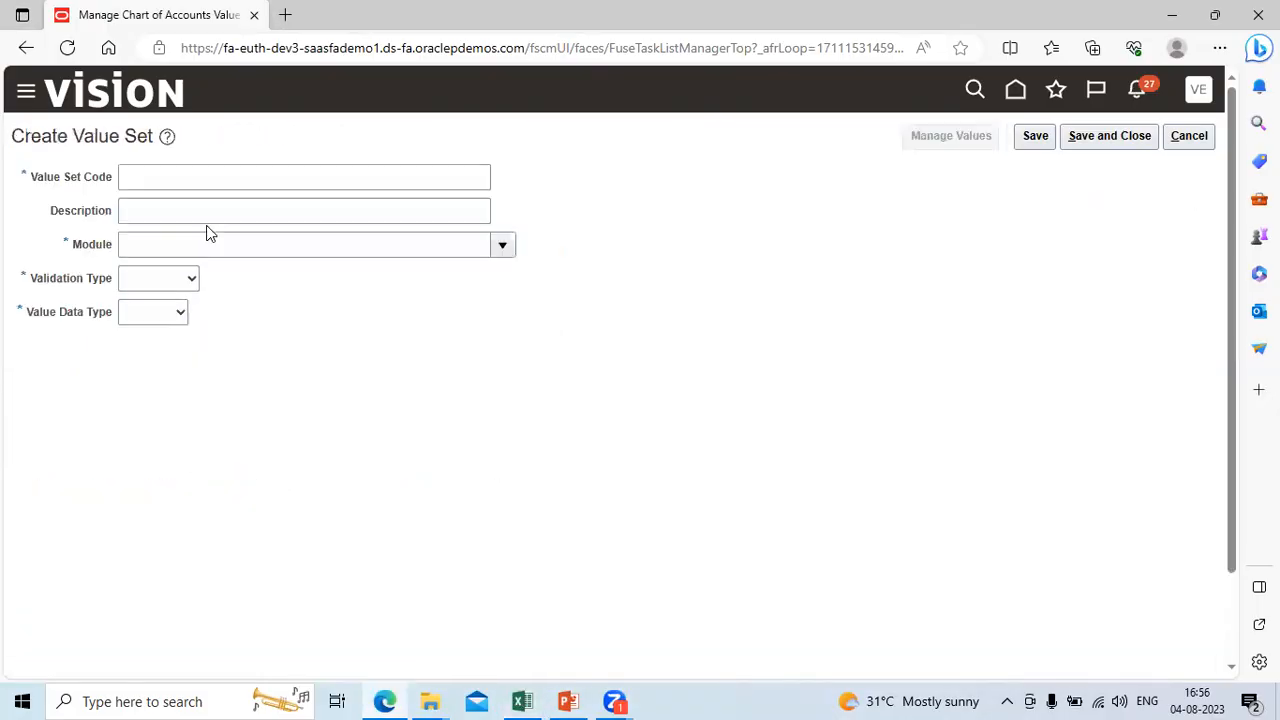
click(160, 182)
text(Tata)
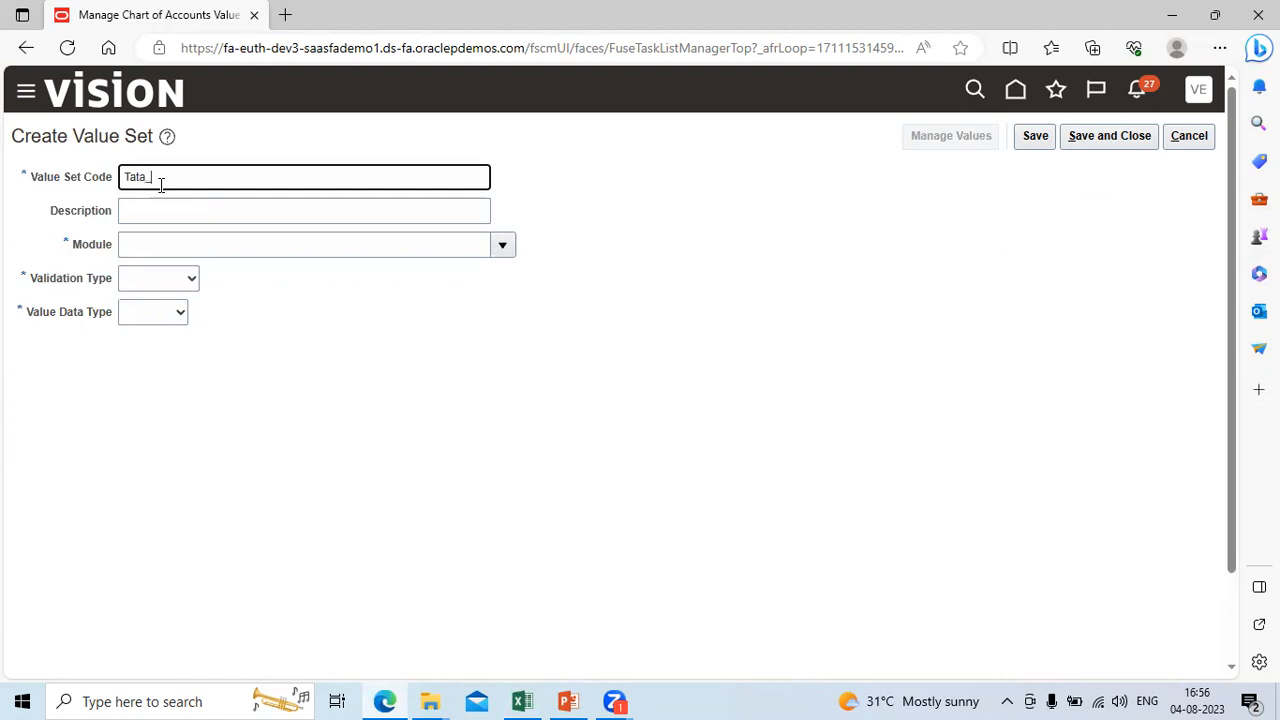
text(_F)
text(utu)
text(r)
key(Tab)
key(shift+Tab)
key(BackSpace)
text(Tata_Future1)
Step: Copy Tata_Futute1 into the Description and set the value set's Module to General Ledger
key(Tab)
key(shift+Tab)
key(ctrl+c)
key(Tab)
key(ctrl+v)
key(Tab)
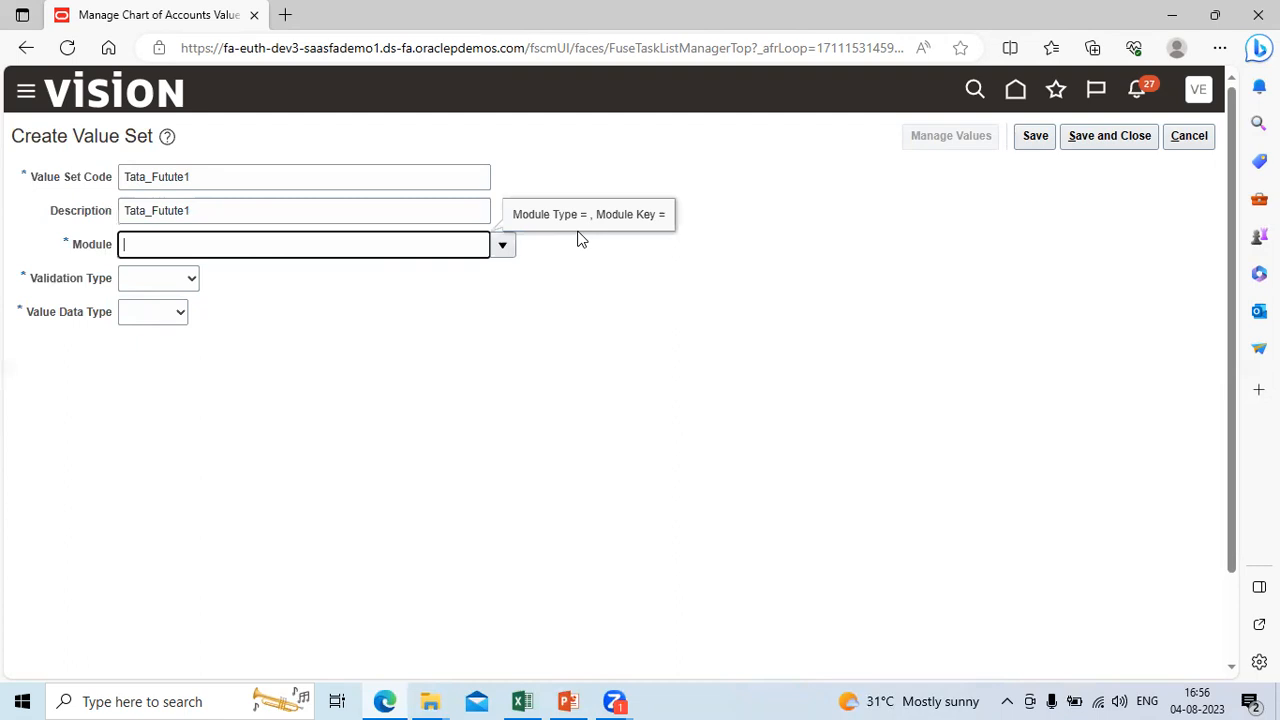
click(502, 245)
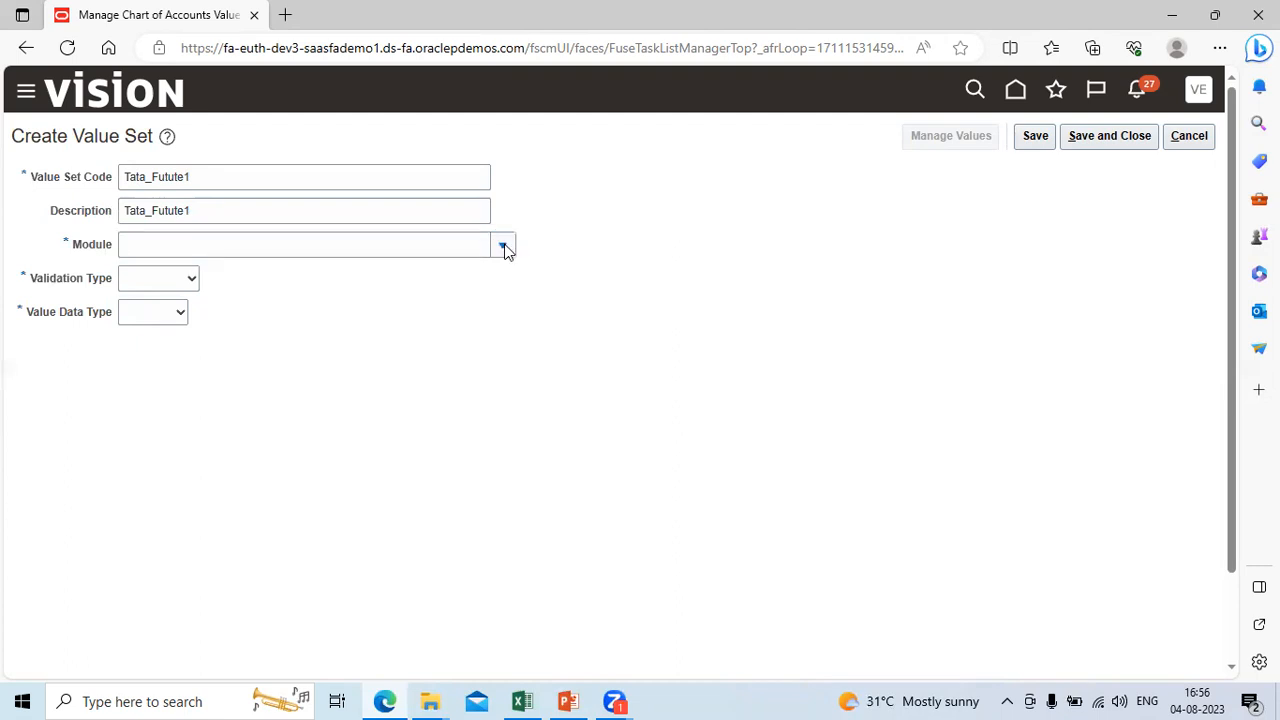
click(396, 303)
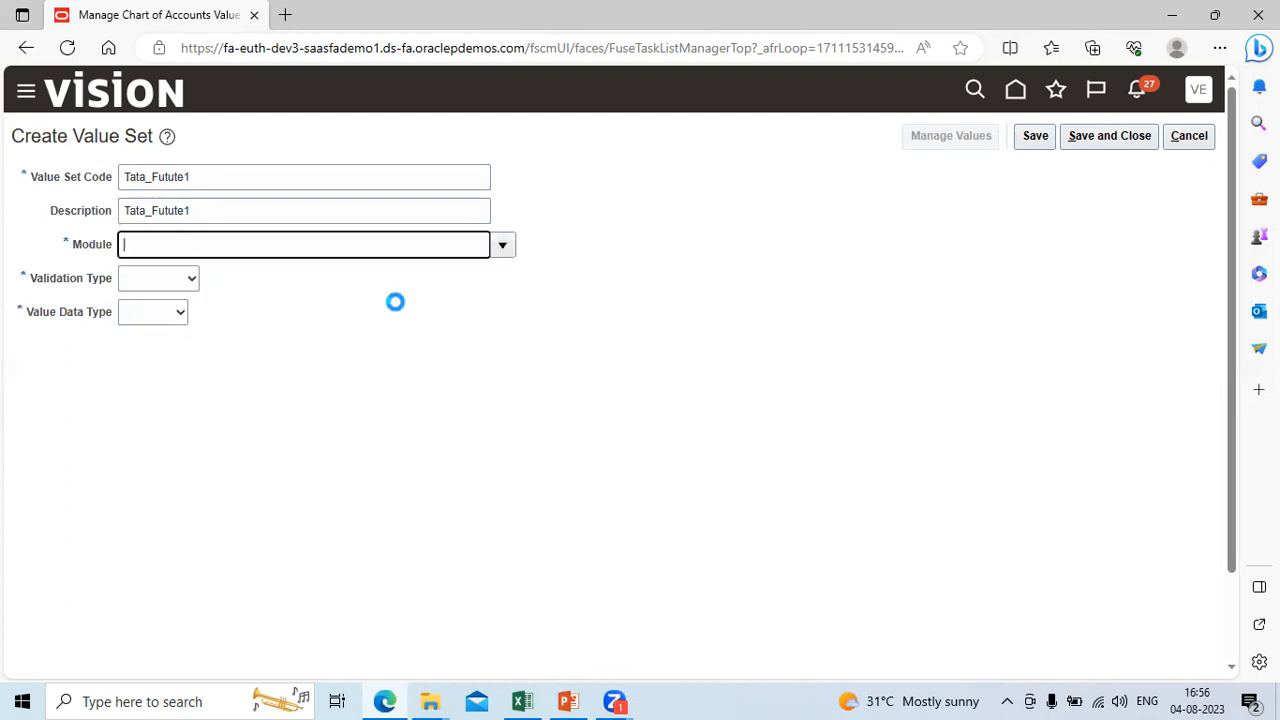
Step: Set the Tata_Futute1 Validation Type to Independent and its Value Data Type to Character
click(193, 281)
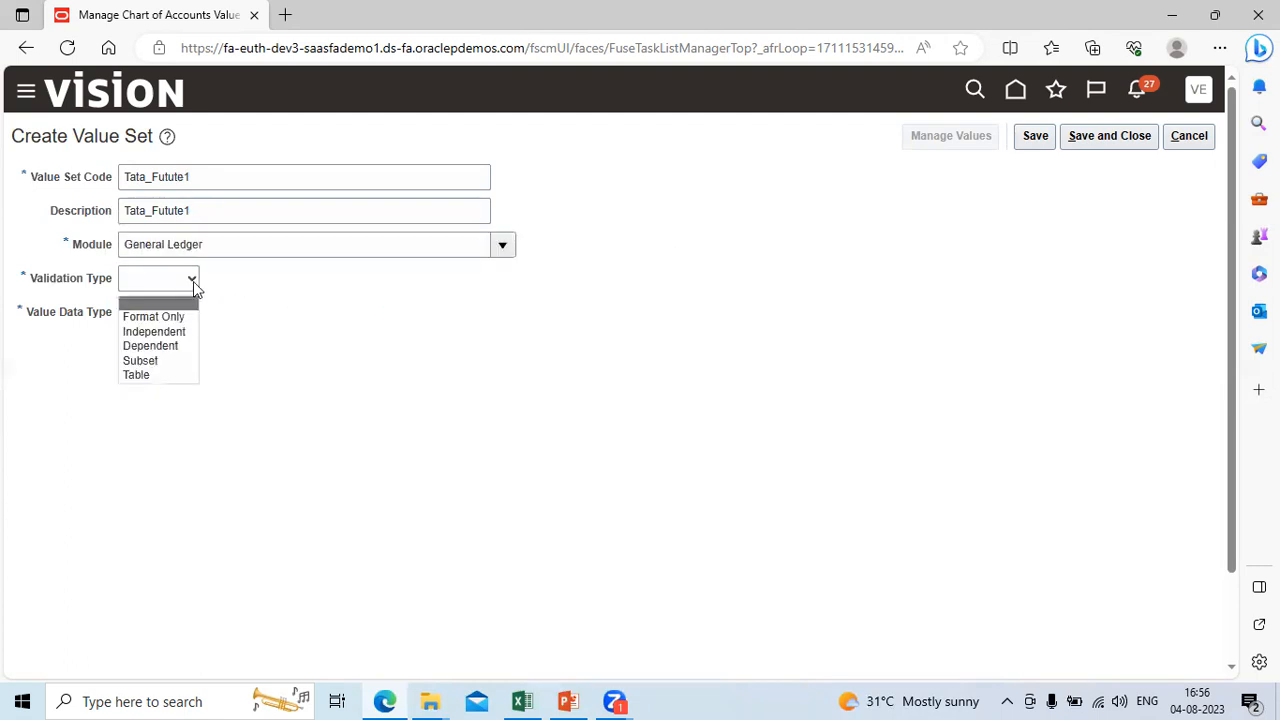
click(180, 330)
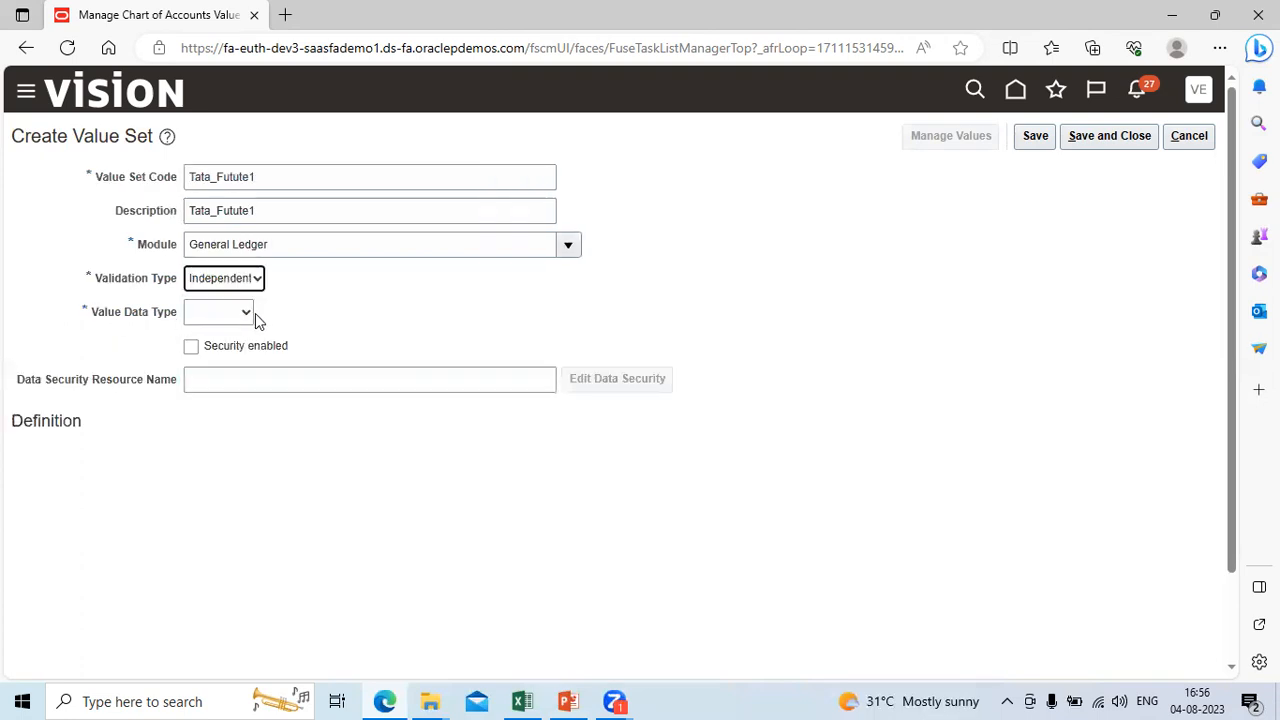
click(246, 314)
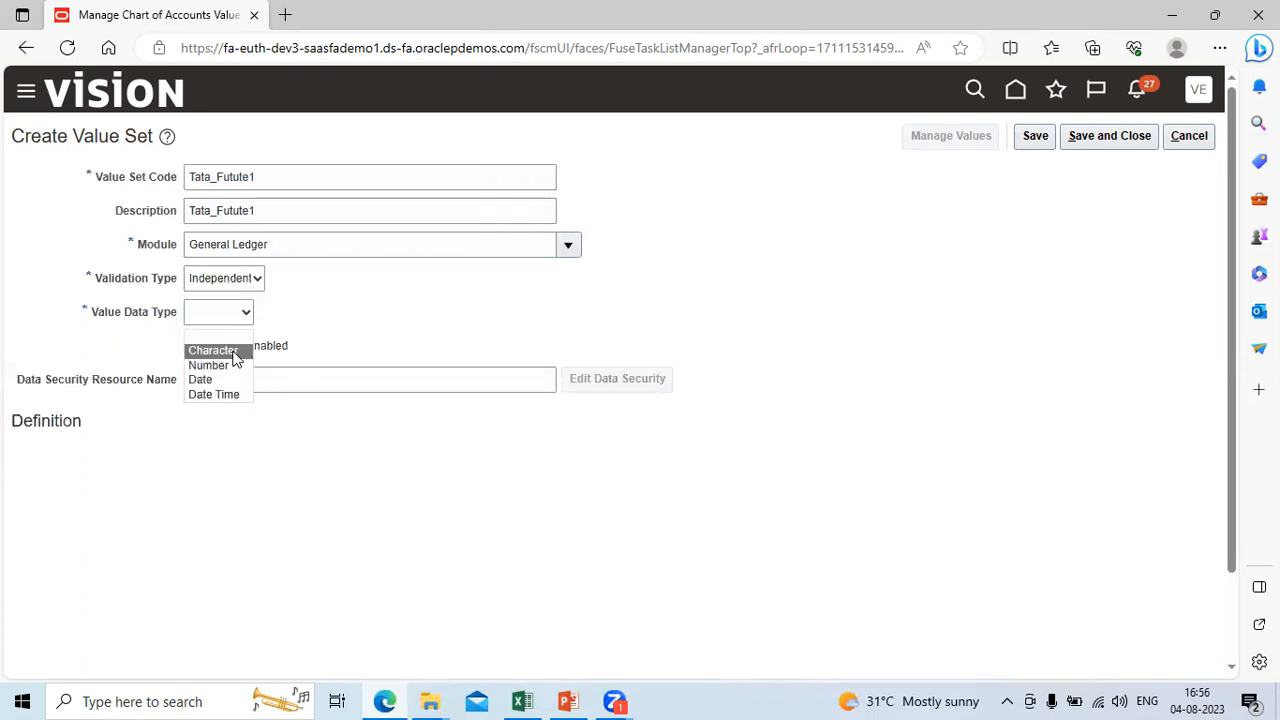
click(235, 352)
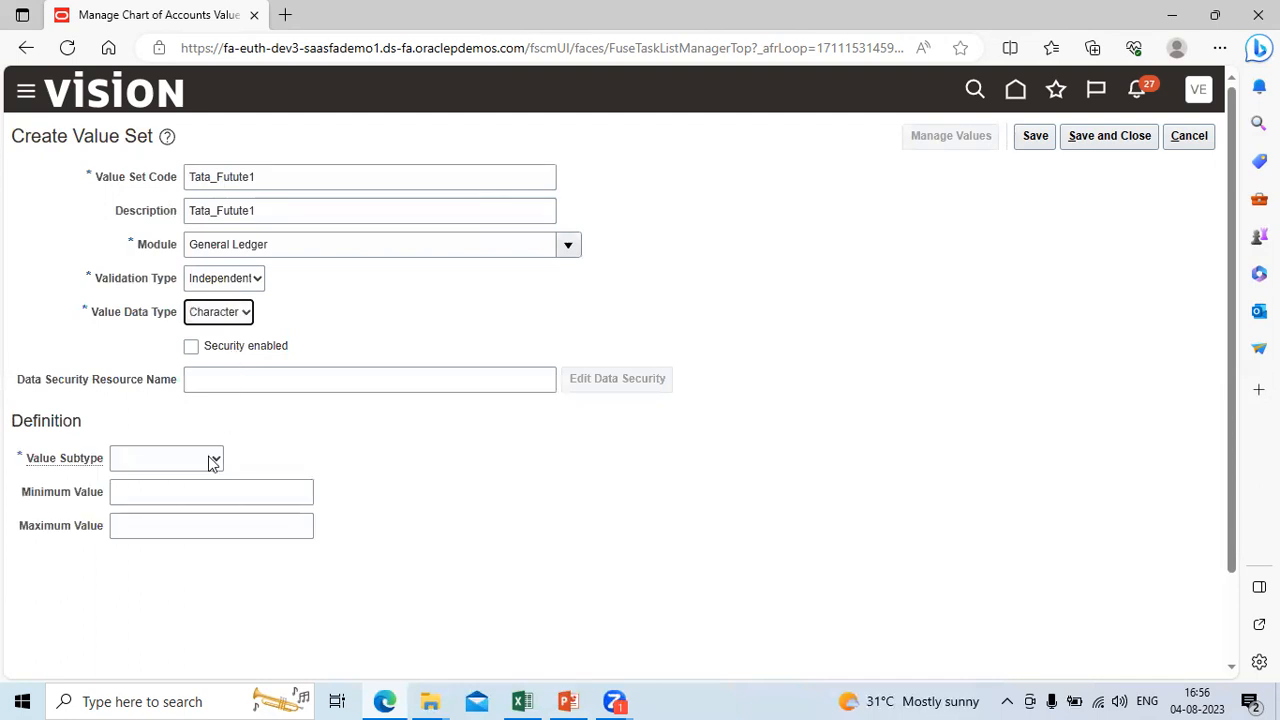
Step: Define the Tata_Futute1 Value Subtype as Text with a Maximum Length of 4, and save and close the value set
click(213, 460)
click(196, 496)
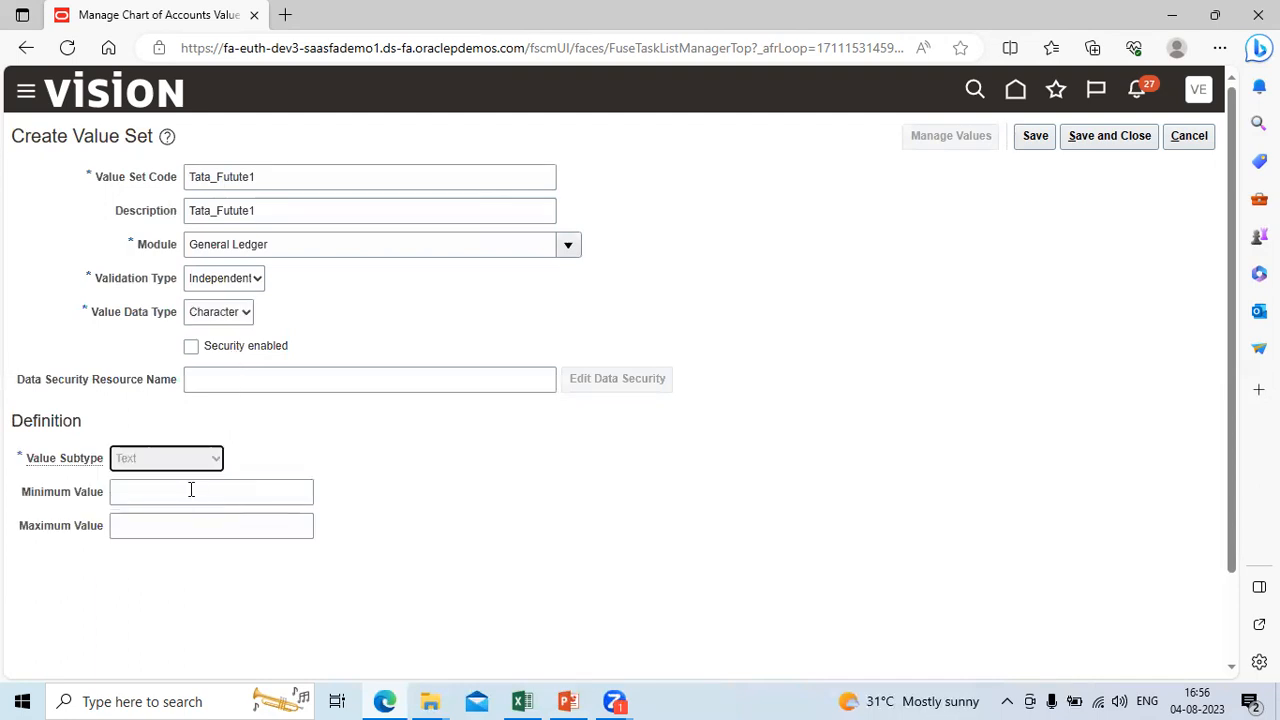
click(170, 491)
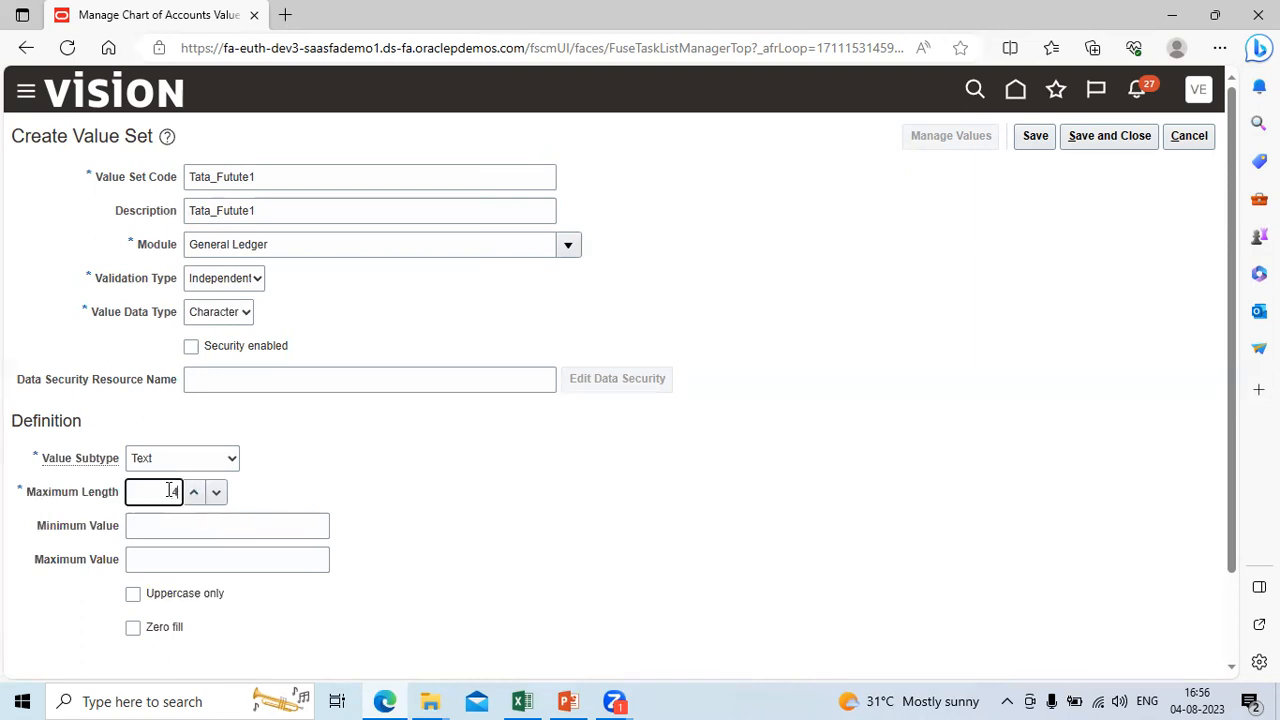
text(4)
click(1102, 135)
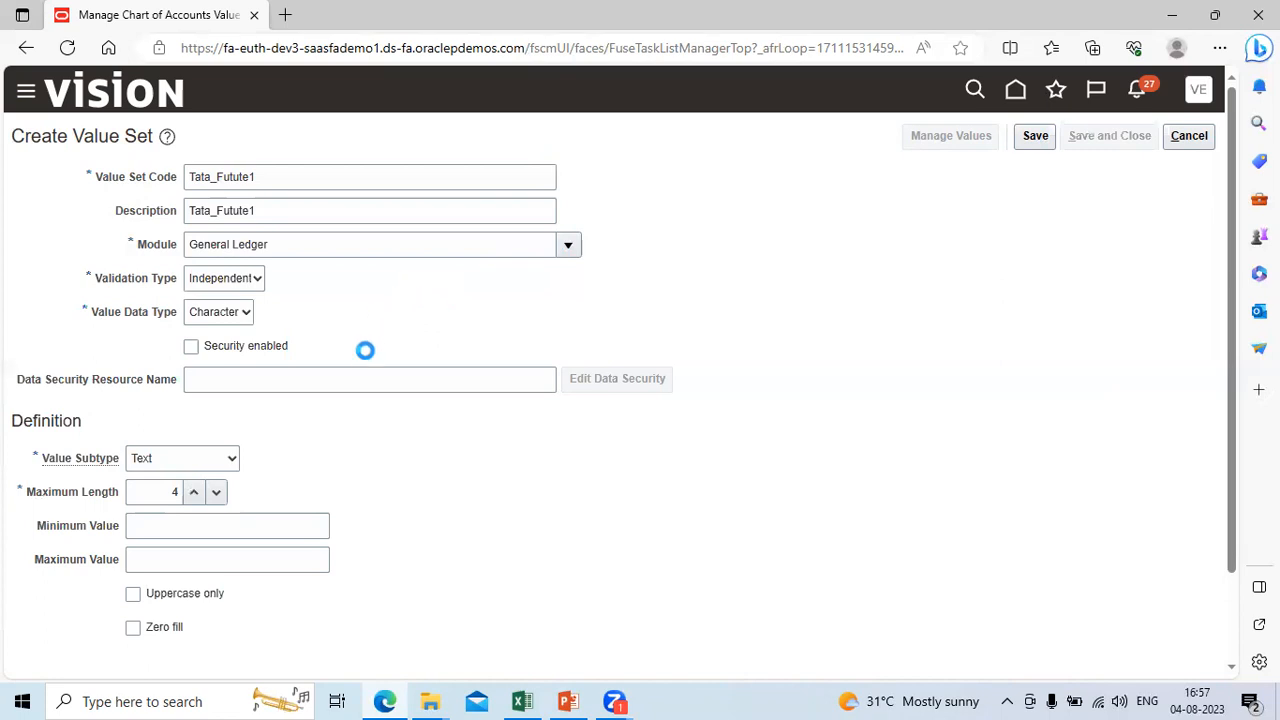
Step: Start another value set with the Value Set Code Tata_Futute2 and paste Tata_Futute1 into its Description
click(219, 485)
click(157, 176)
text(Tata_Fstute12)
key(Tab)
key(ctrl+v)
key(Tab)
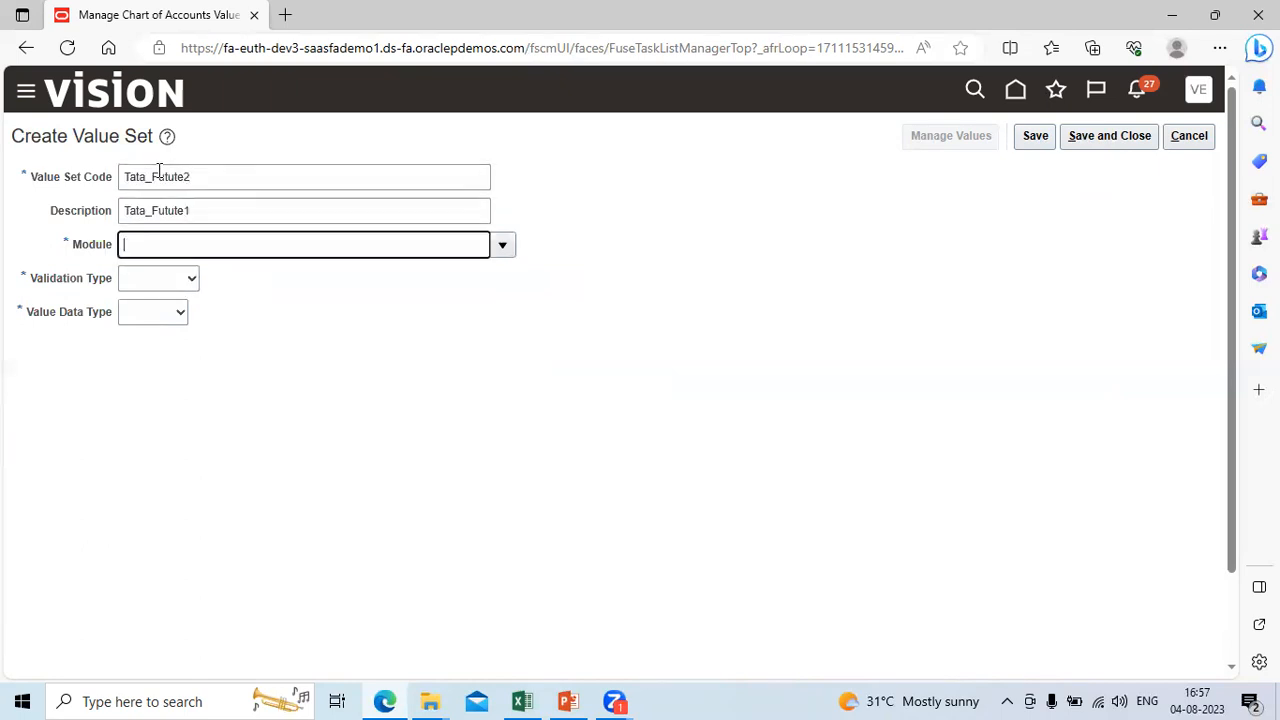
Step: Change the Description to Tata_Futute2 and set the value set's Module to General Ledger
key(shift+Tab)
key(End)
key(BackSpace)
text(2)
key(Tab)
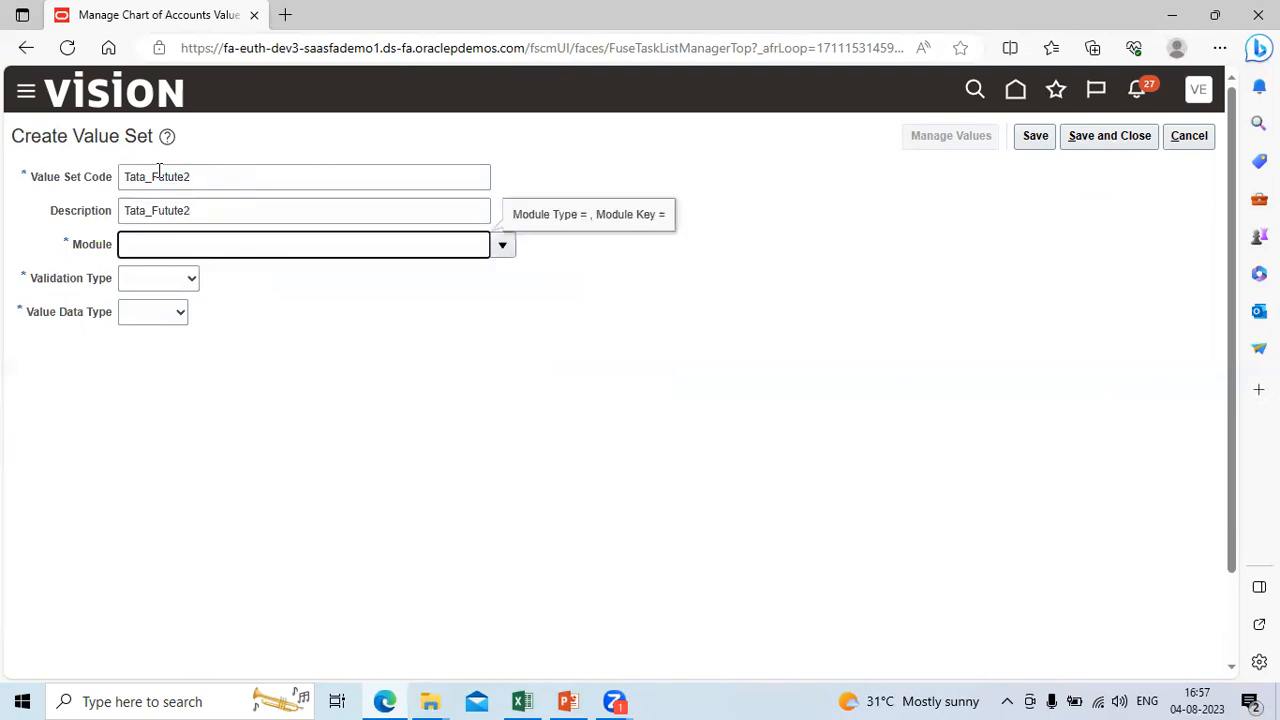
click(503, 246)
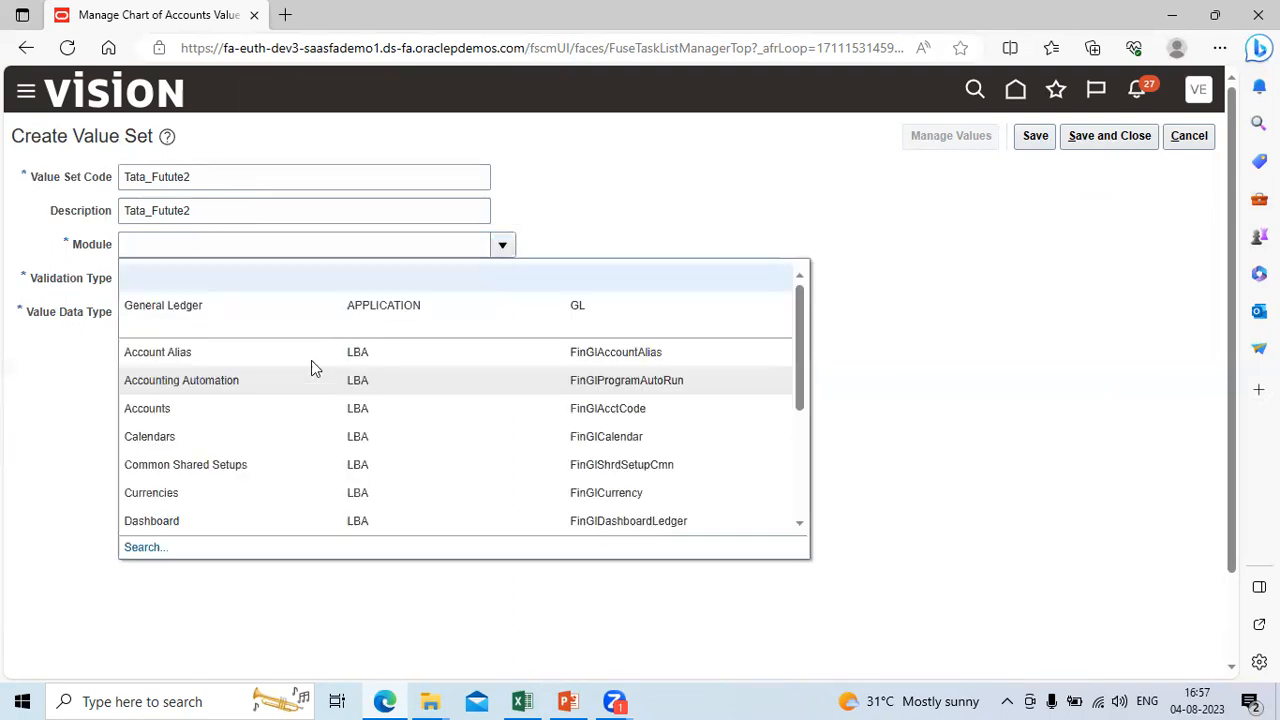
click(331, 311)
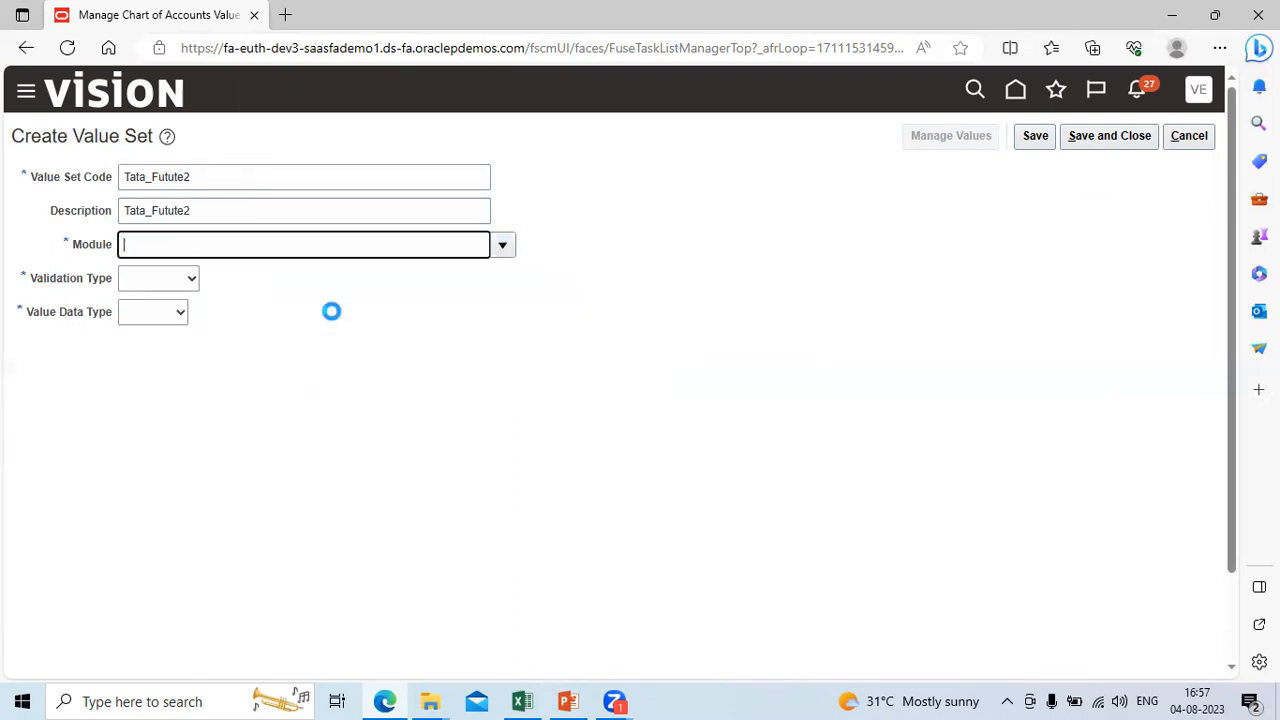
Step: Set the Tata_Futute2 Validation Type to Independent and its Value Data Type to Character
click(191, 279)
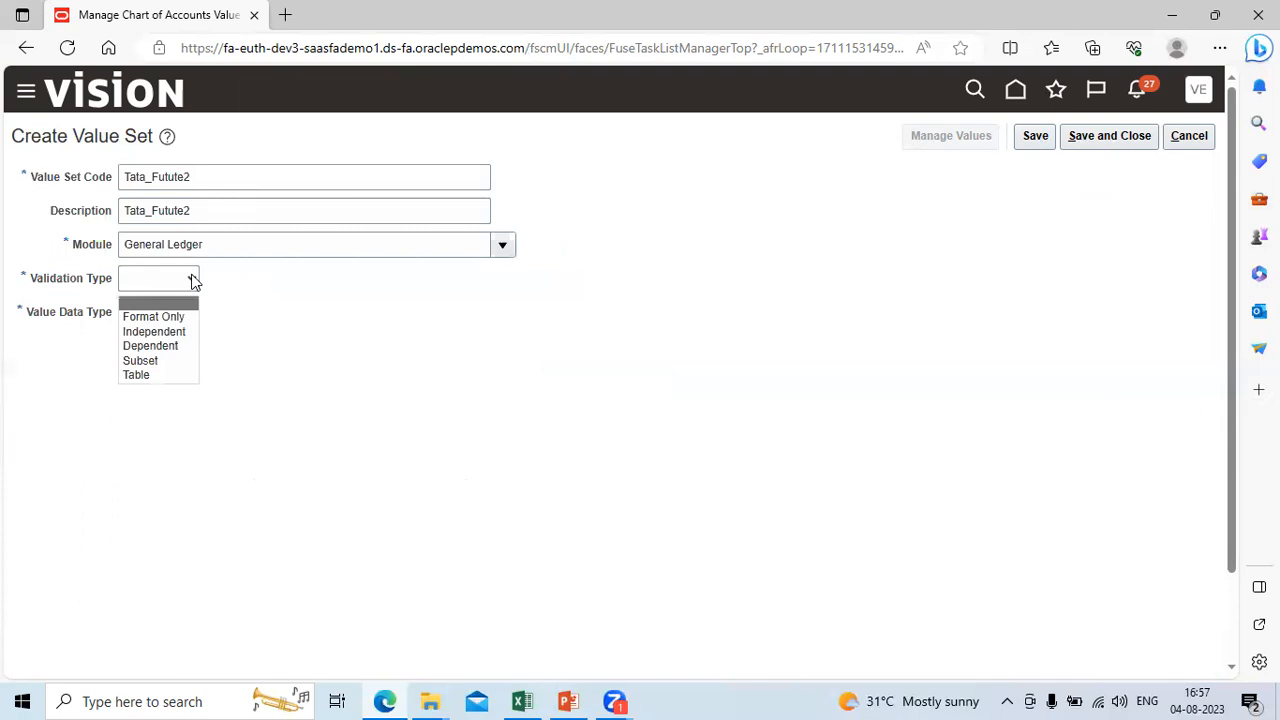
click(175, 332)
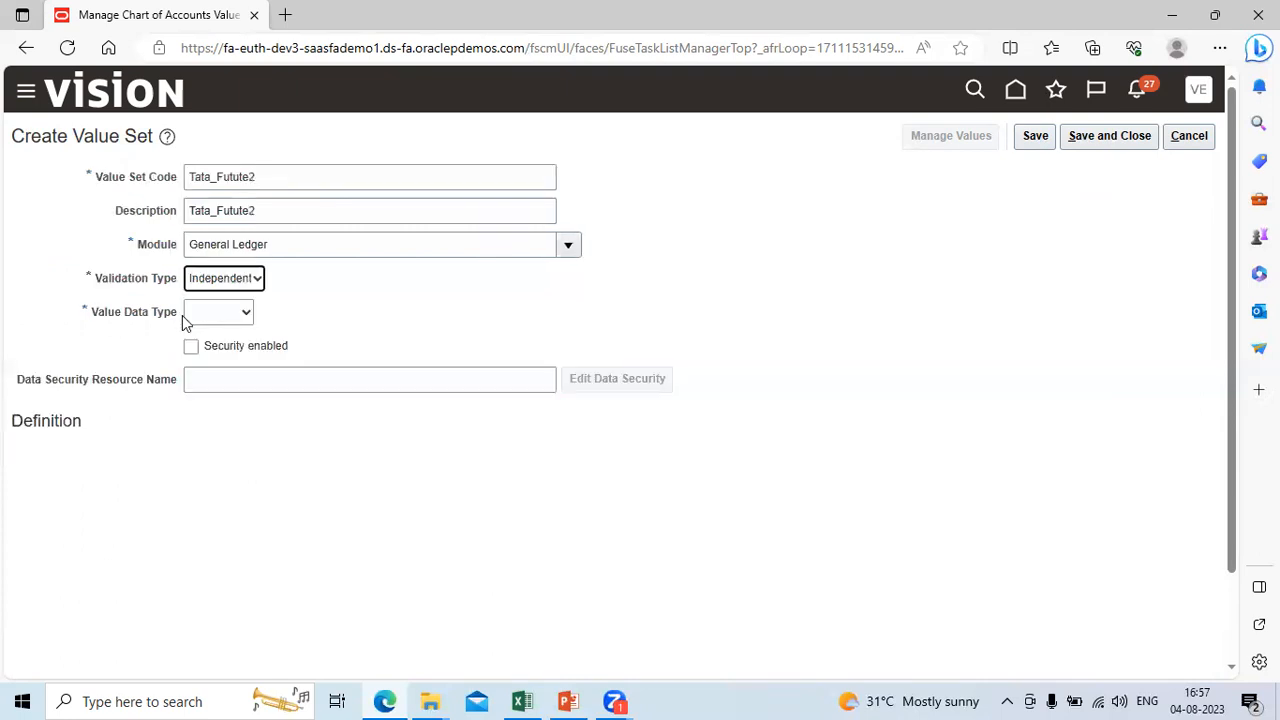
click(245, 313)
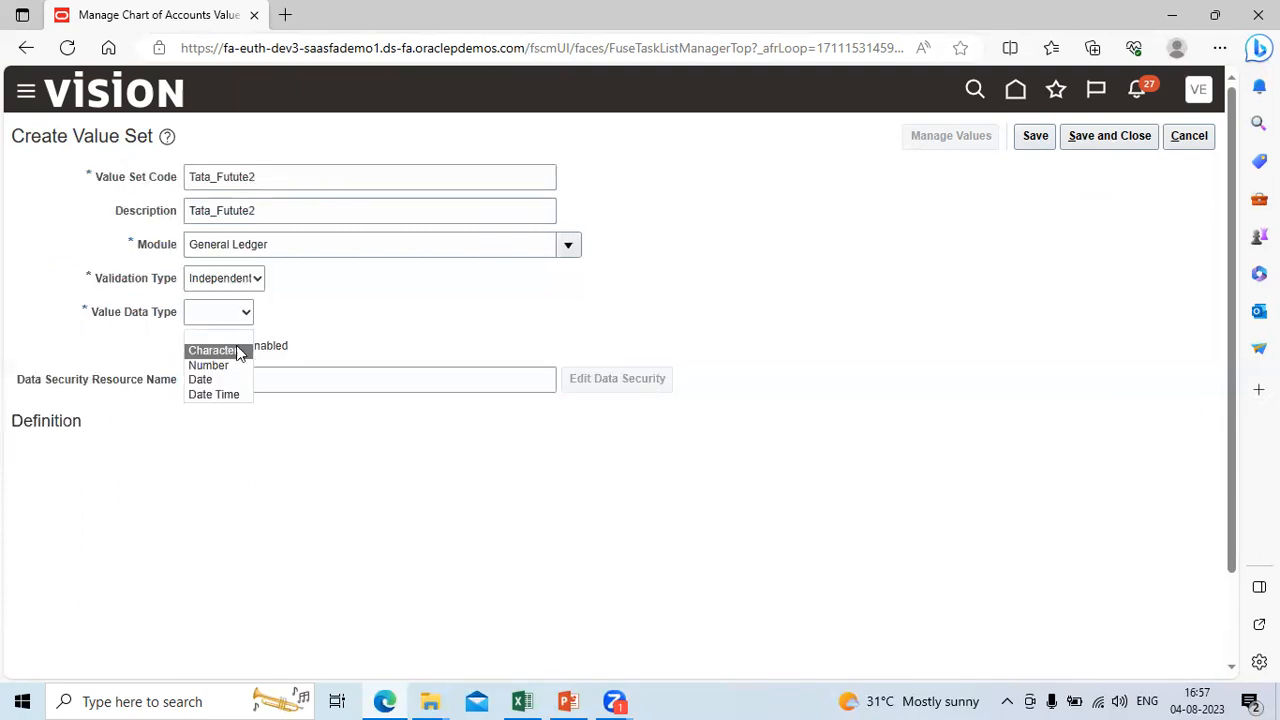
click(232, 351)
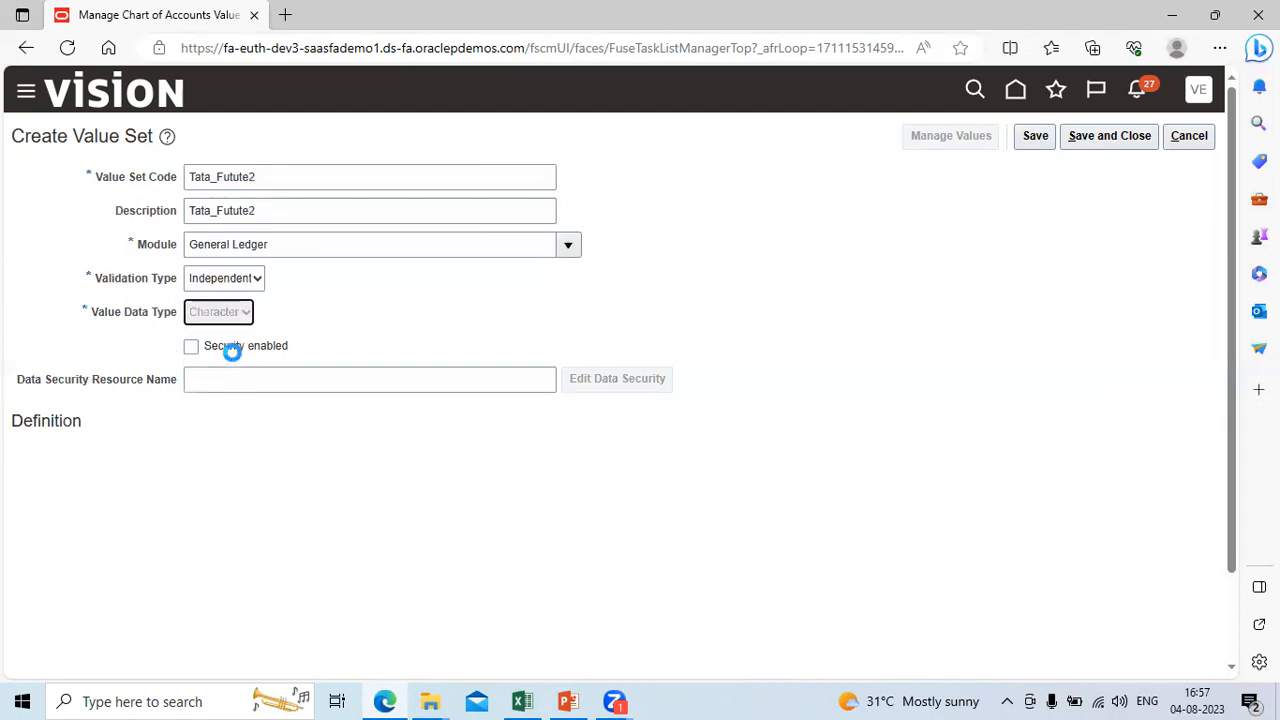
Step: Define the Tata_Futute2 Value Subtype as Text with a Maximum Length of 4, and save and close the value set
click(218, 459)
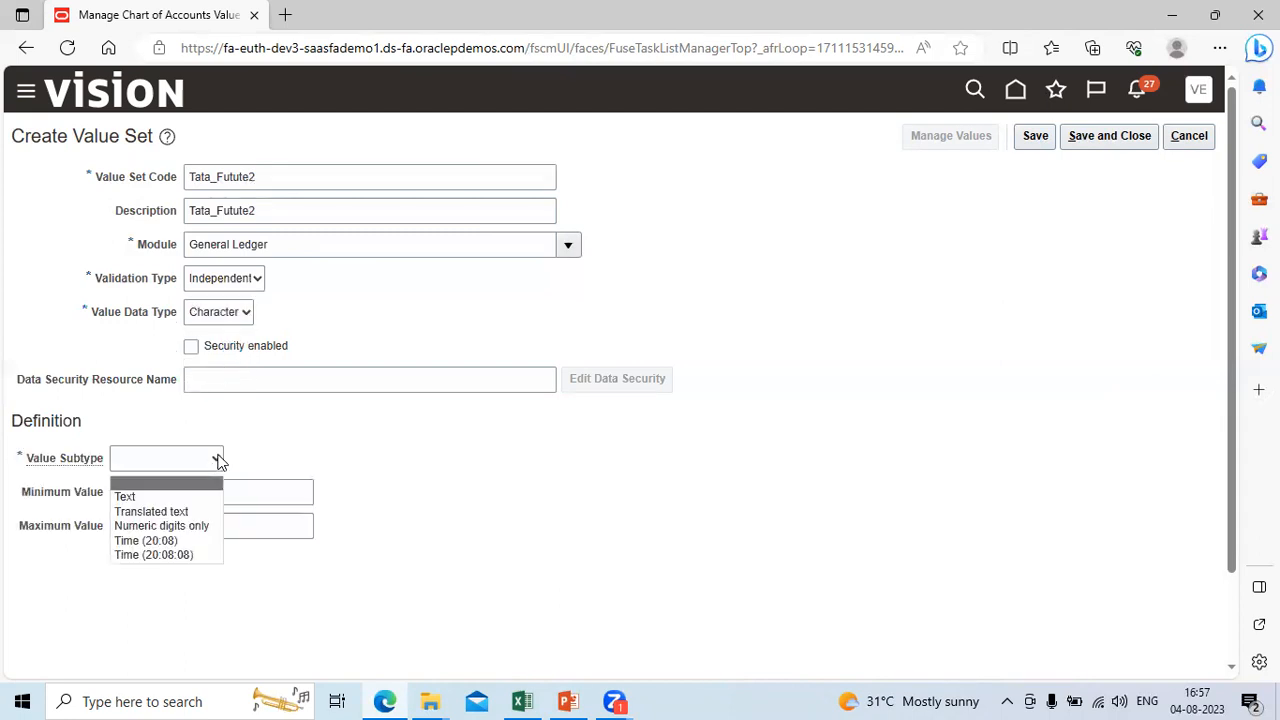
click(202, 495)
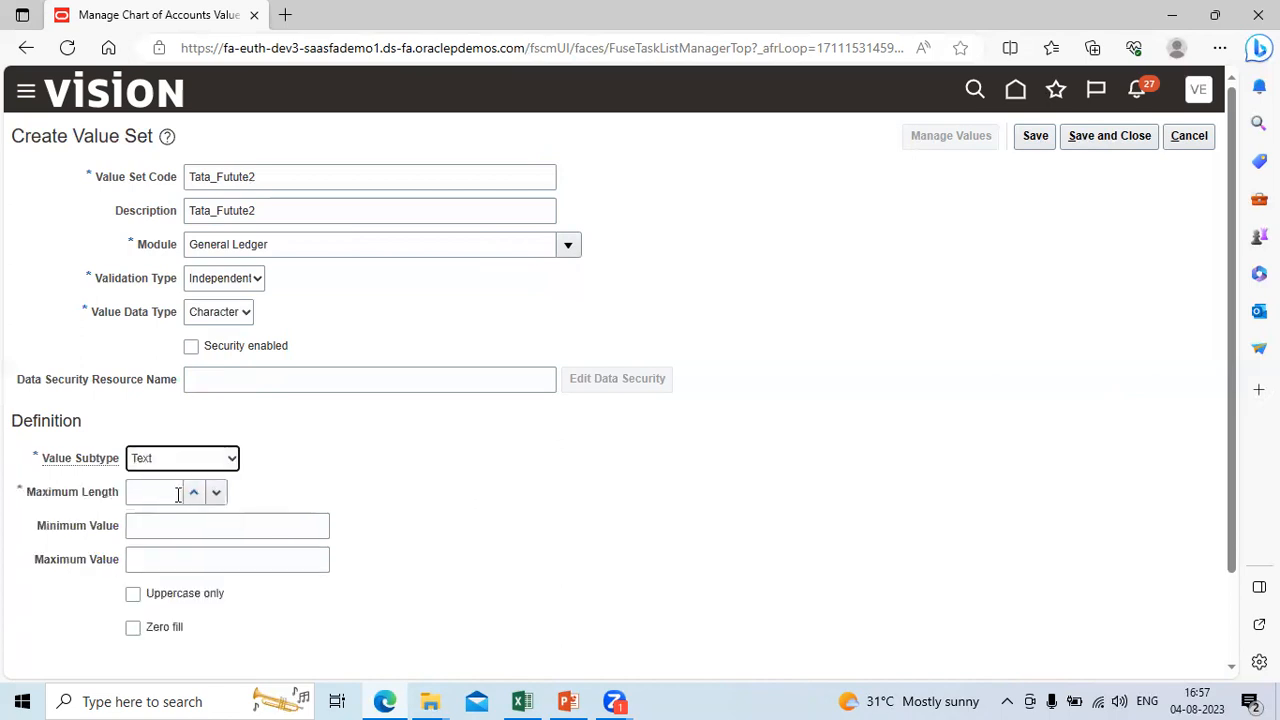
click(178, 494)
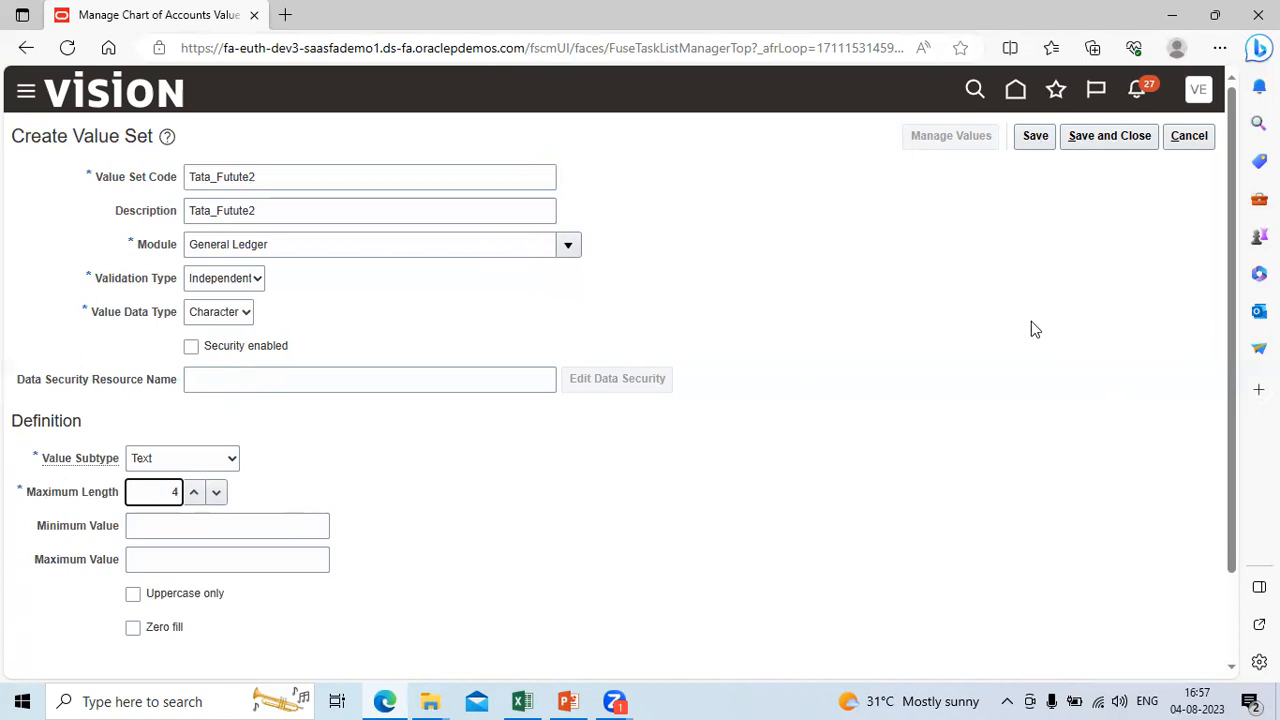
click(1118, 139)
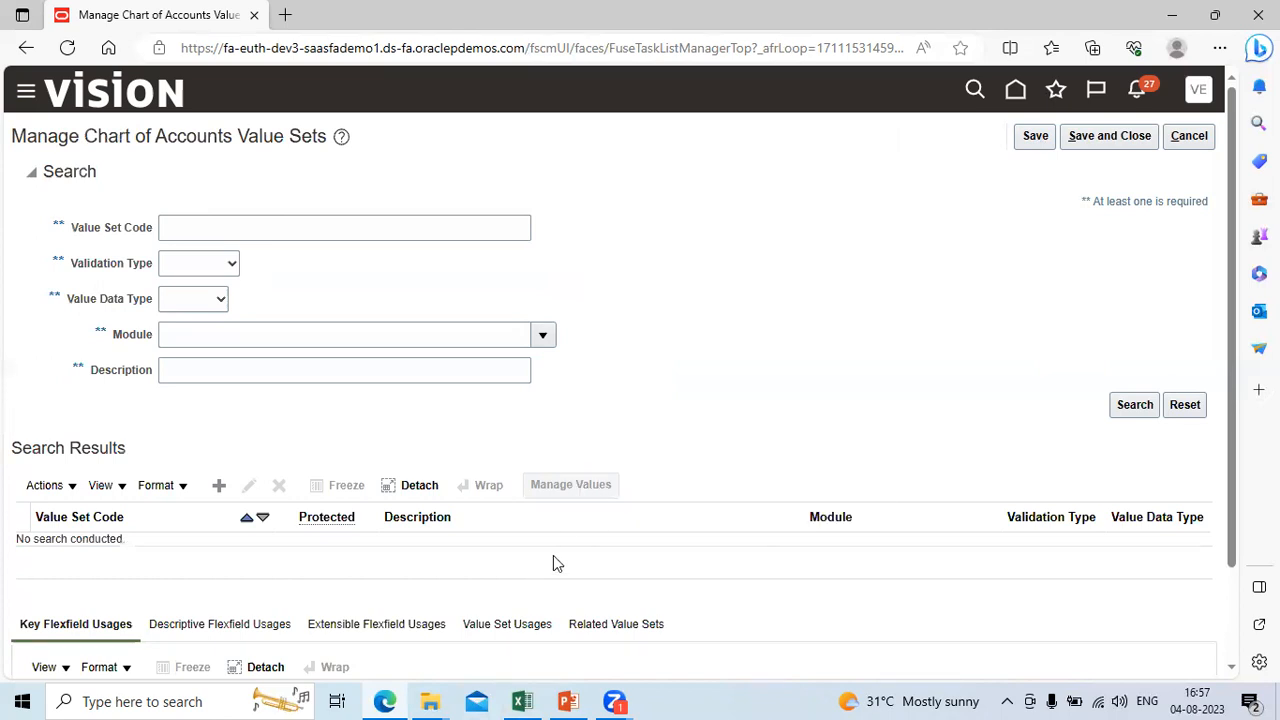
Step: Switch to the Way2Fusion Excel workbook, review the 4Cs and segment values on the Manual Accounting sheet, and return to Oracle Fusion
click(527, 699)
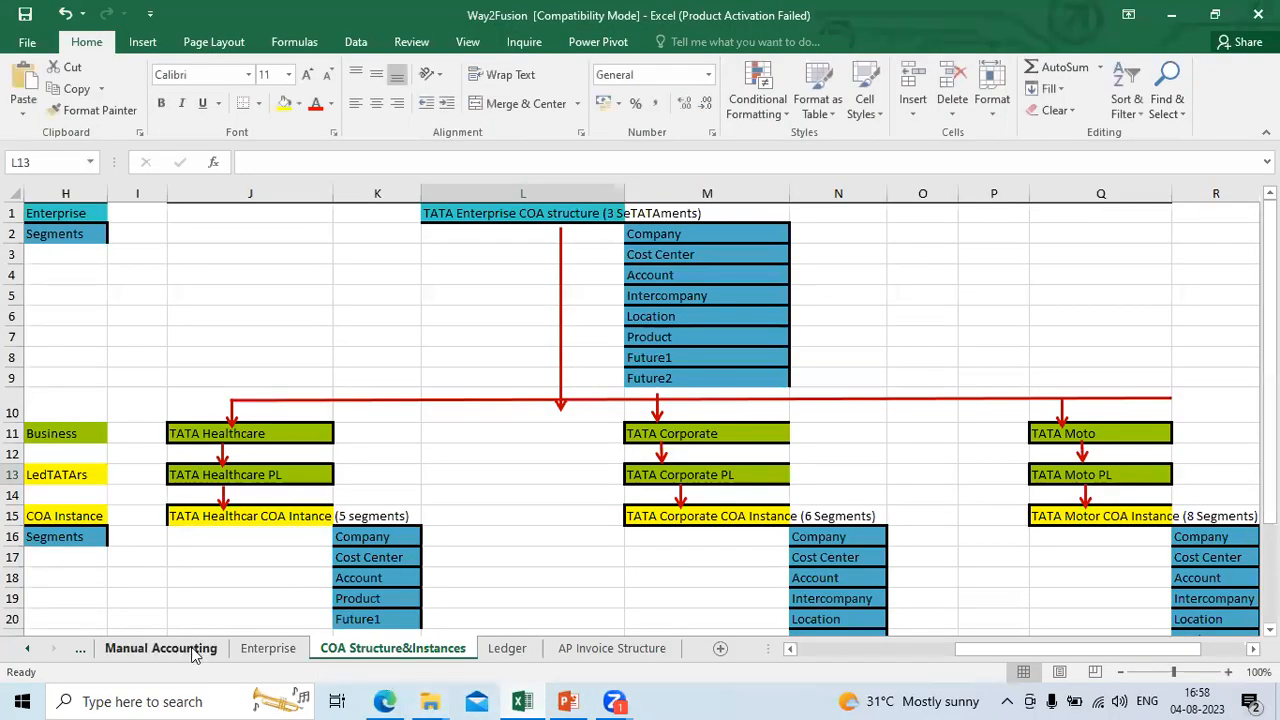
click(161, 648)
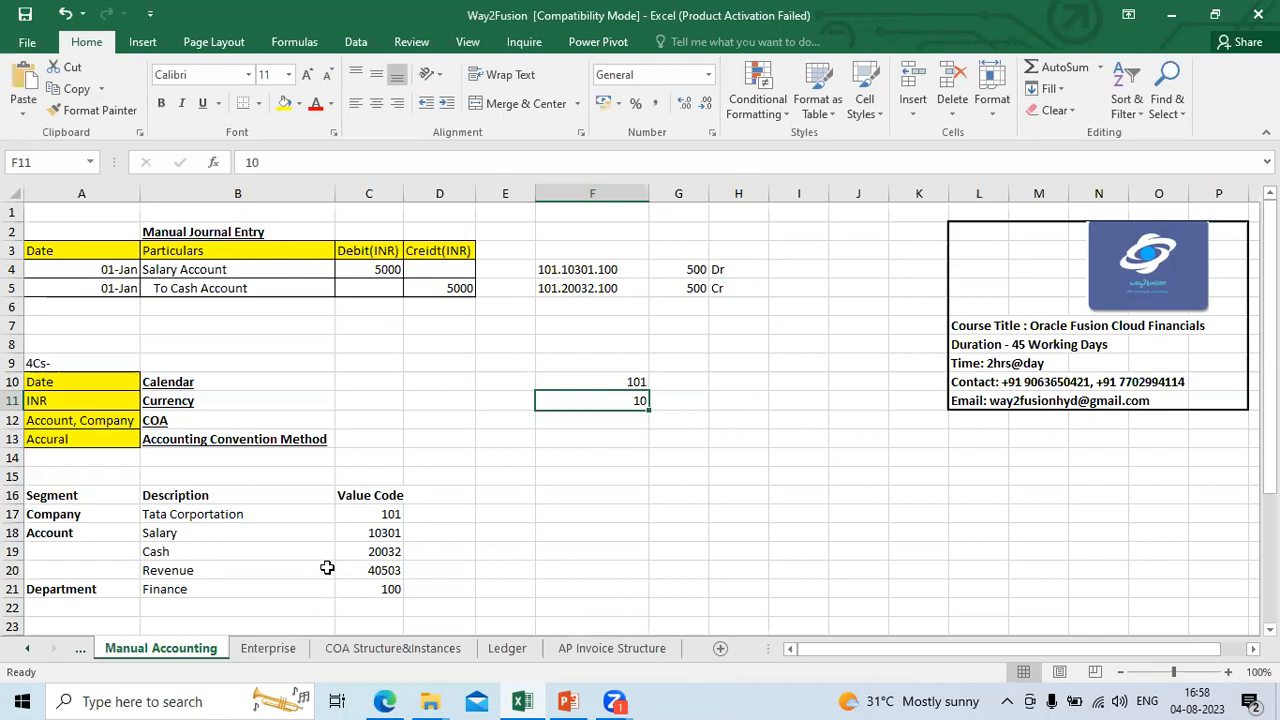
key(alt+Tab)
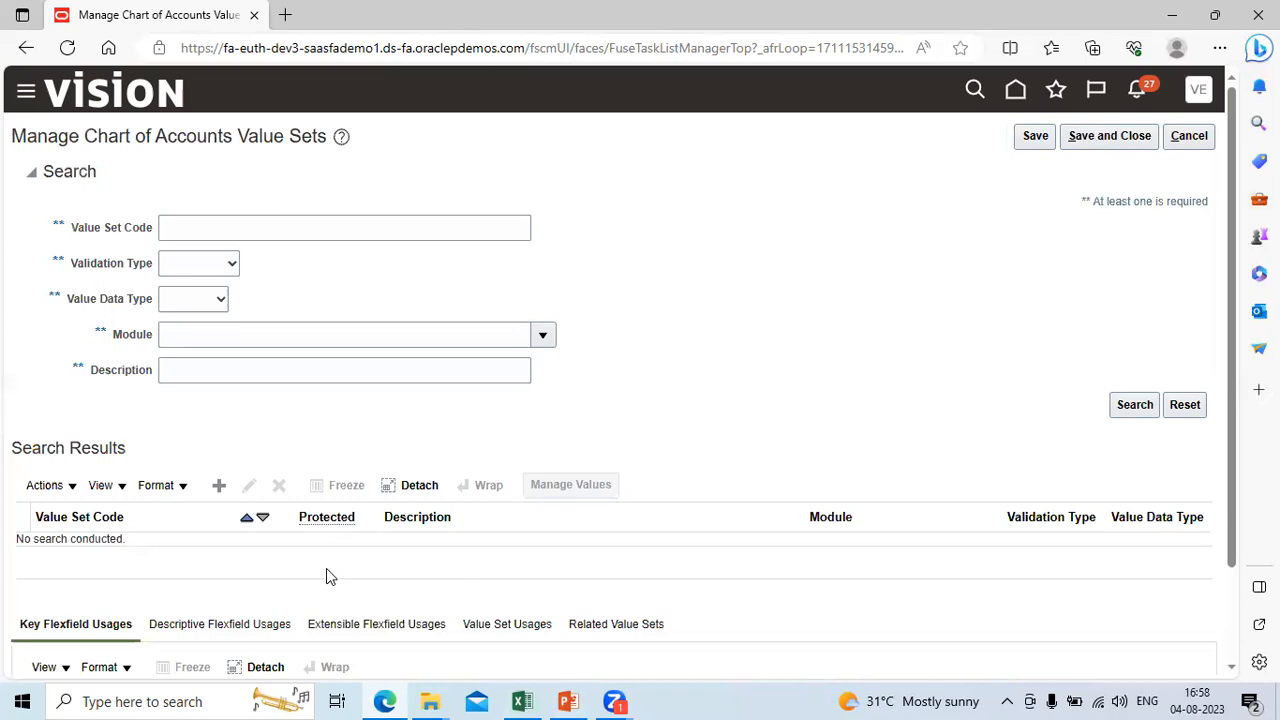
Step: Save and close the value sets task, and search Manage Chart of Accounts Structures for the General Ledger module
click(1147, 139)
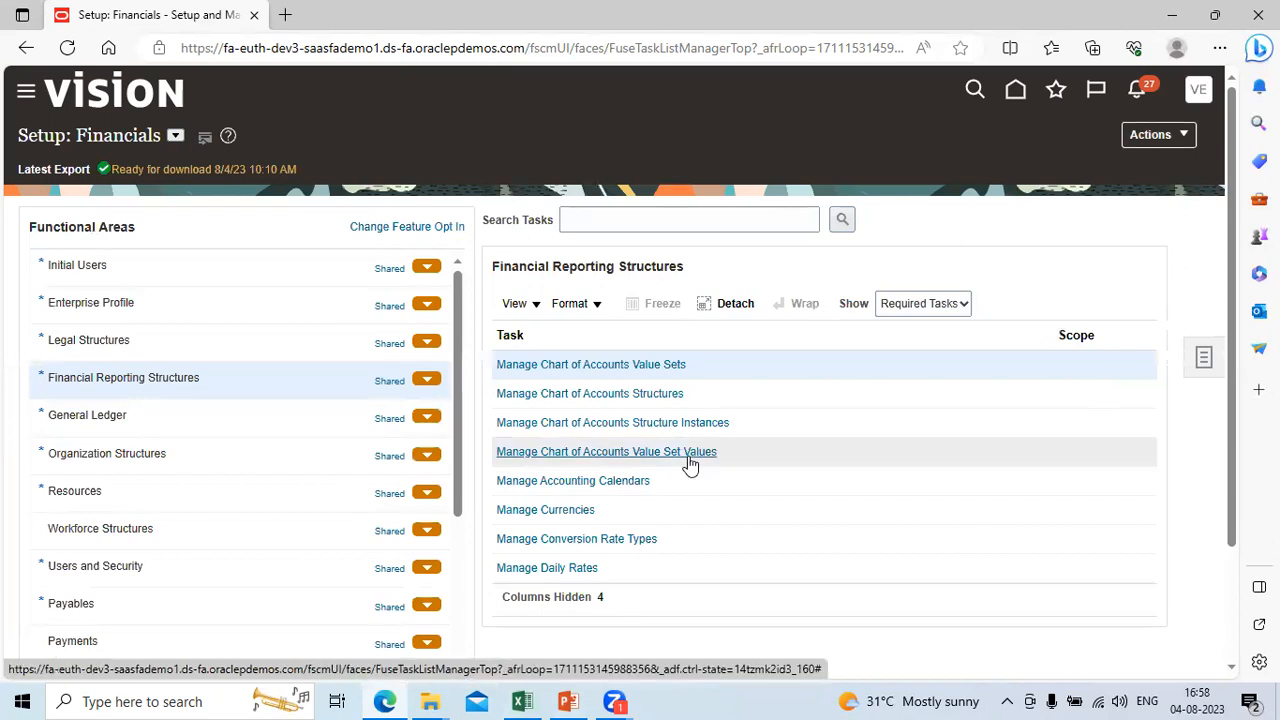
click(588, 395)
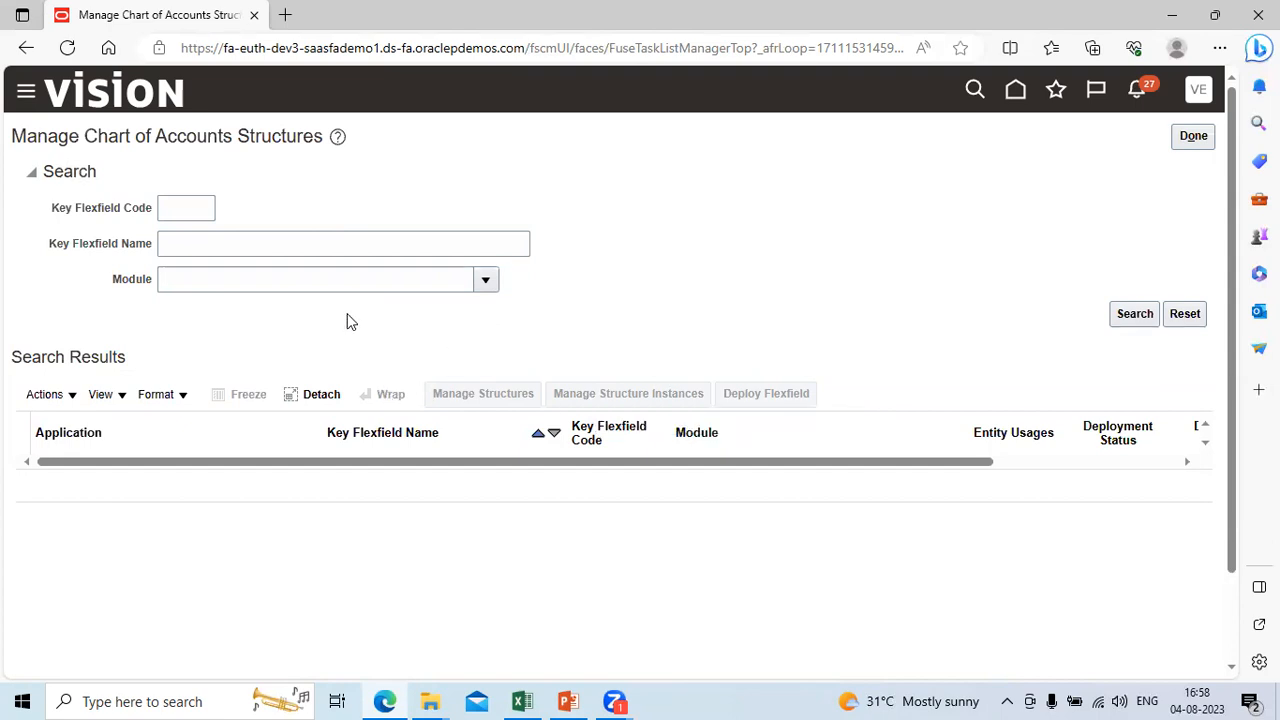
click(486, 282)
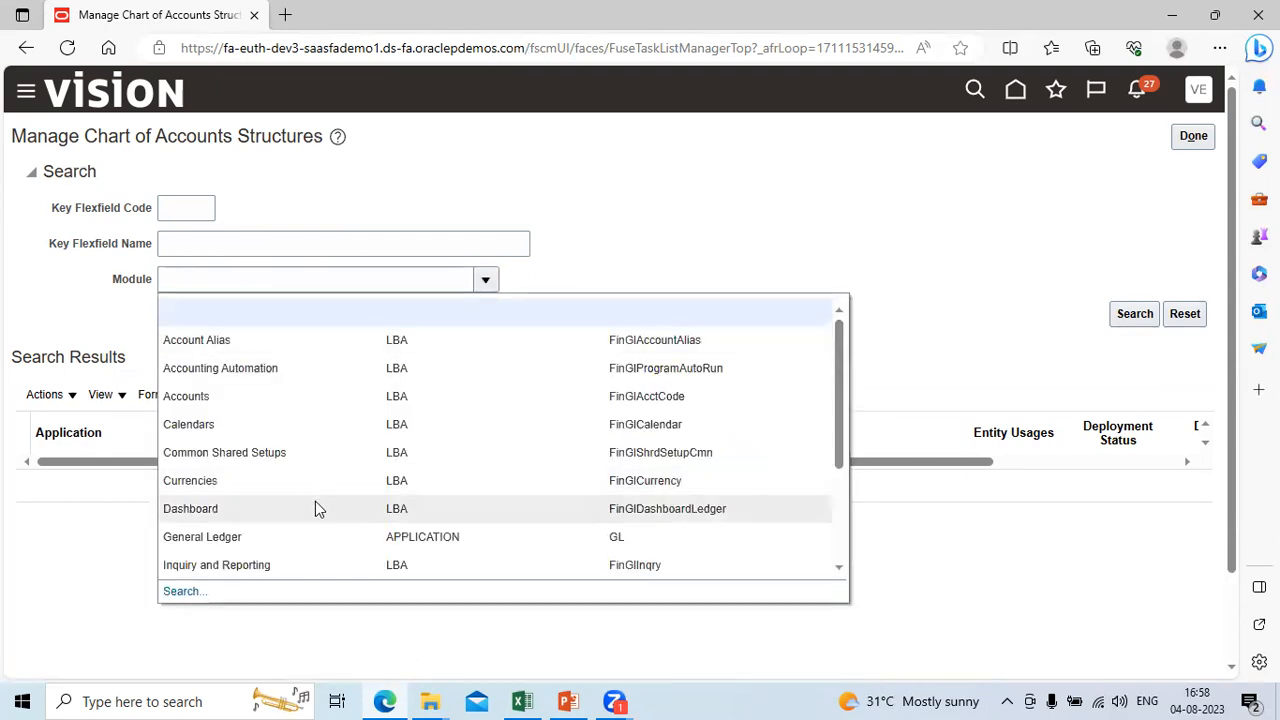
click(318, 538)
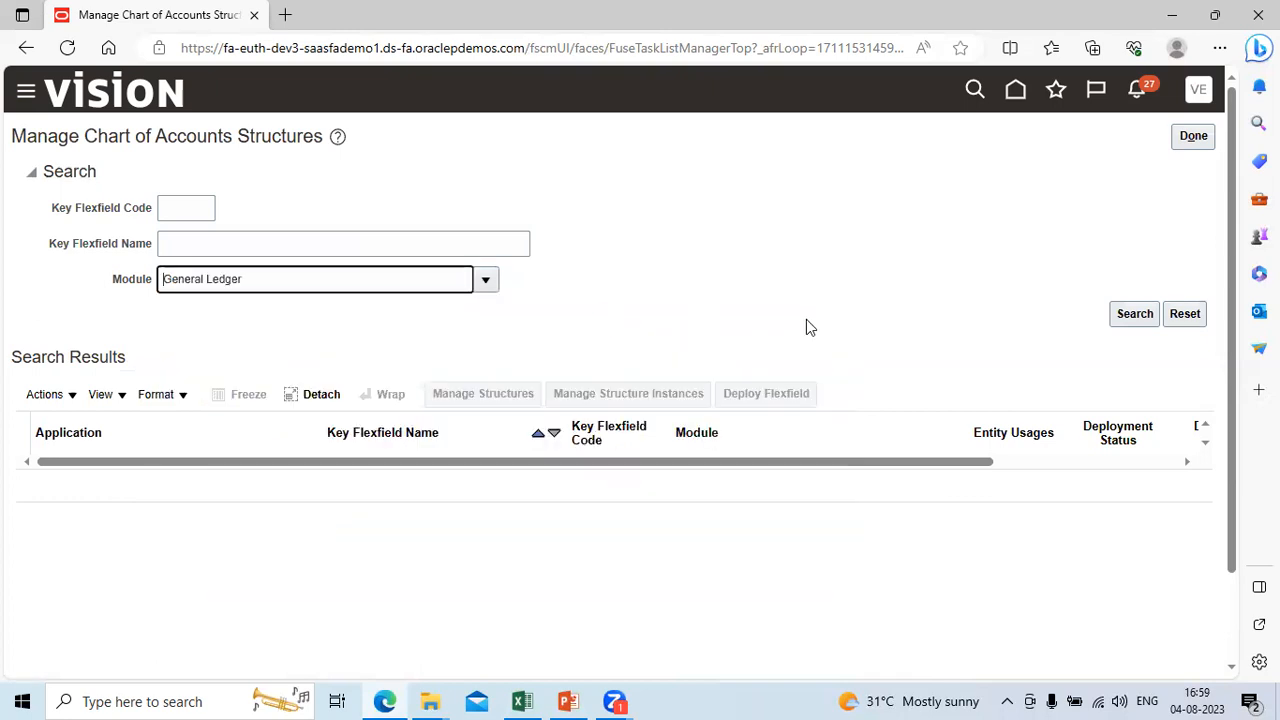
click(1137, 318)
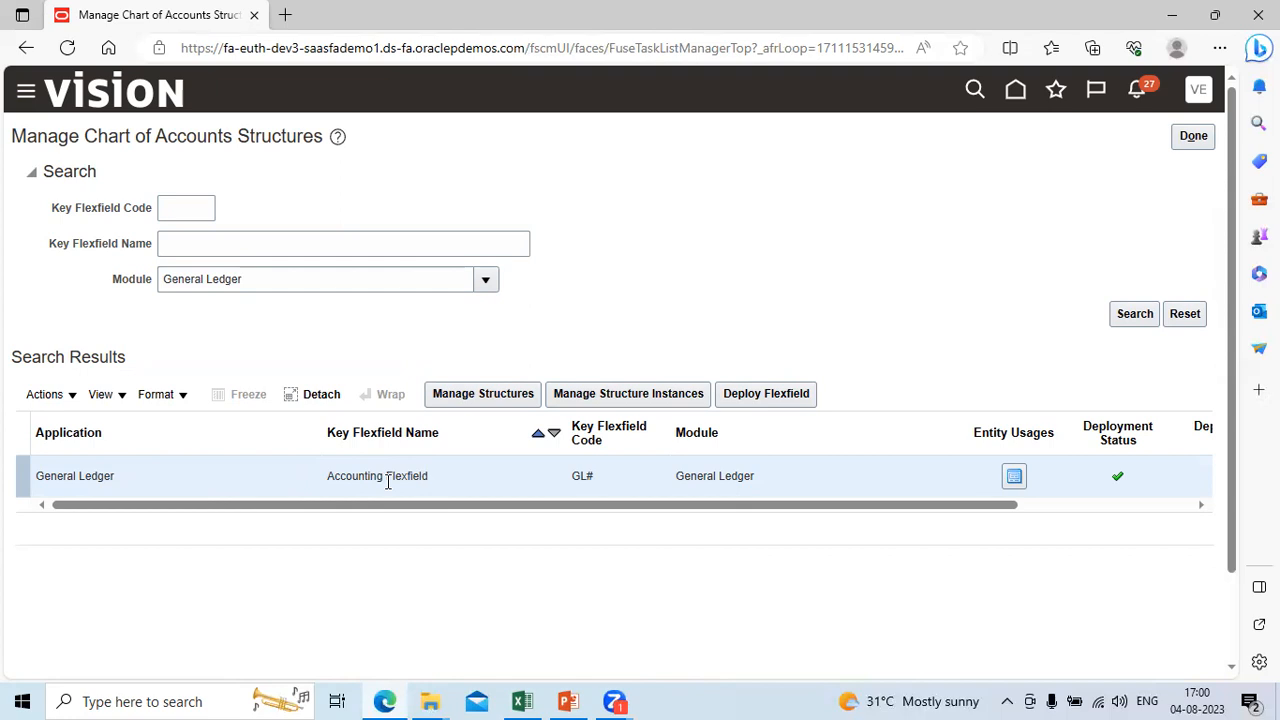
Step: Start a new structure for the General Ledger Accounting Flexfield with the Structure Code TATA COA Structure
click(502, 397)
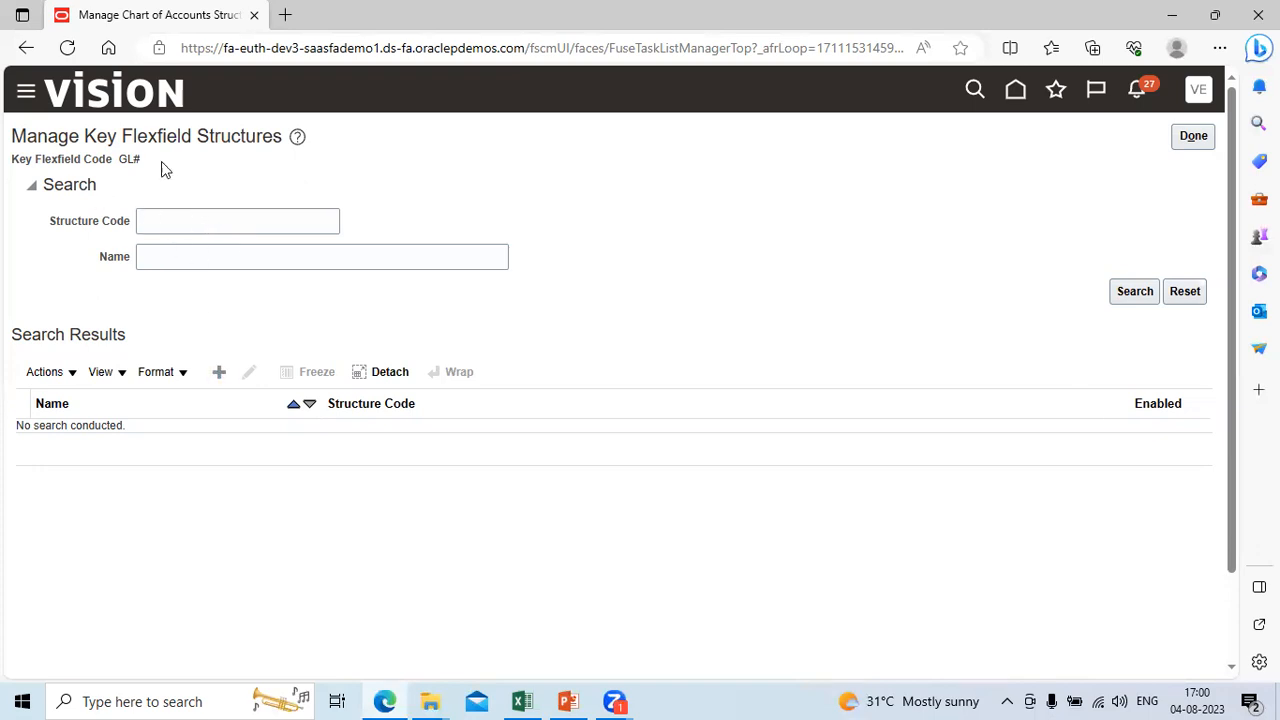
click(218, 374)
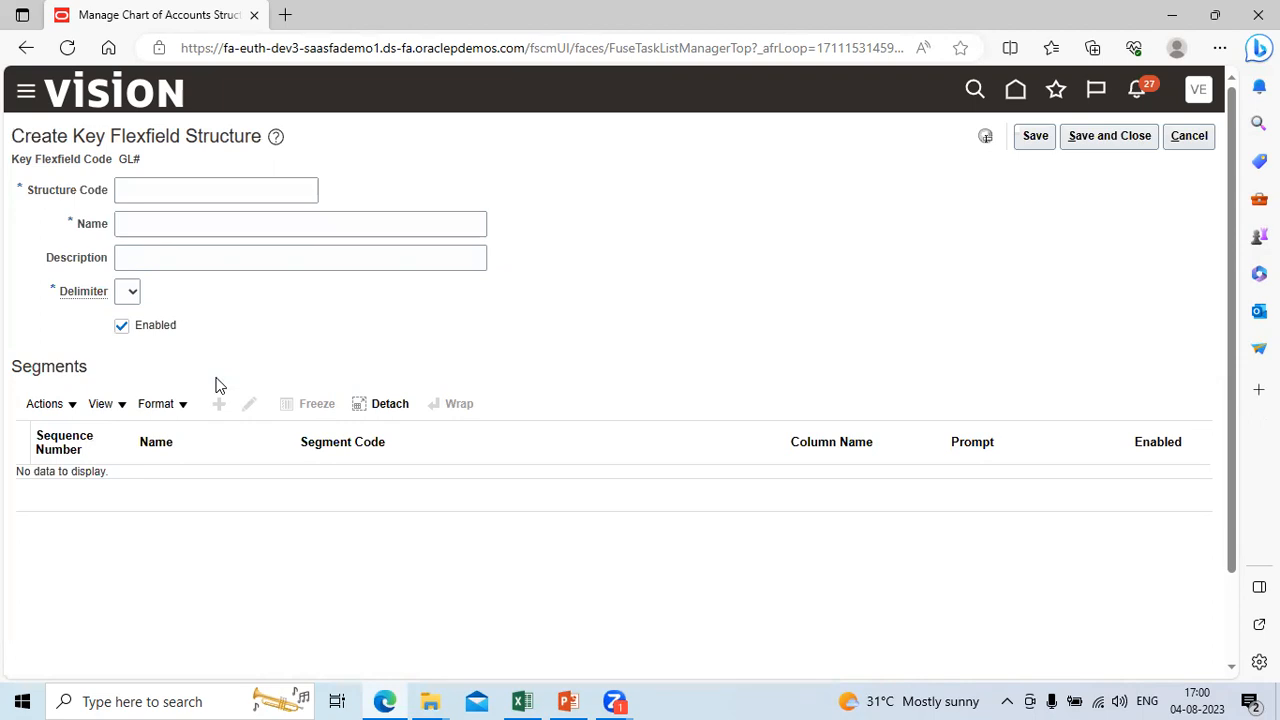
click(155, 191)
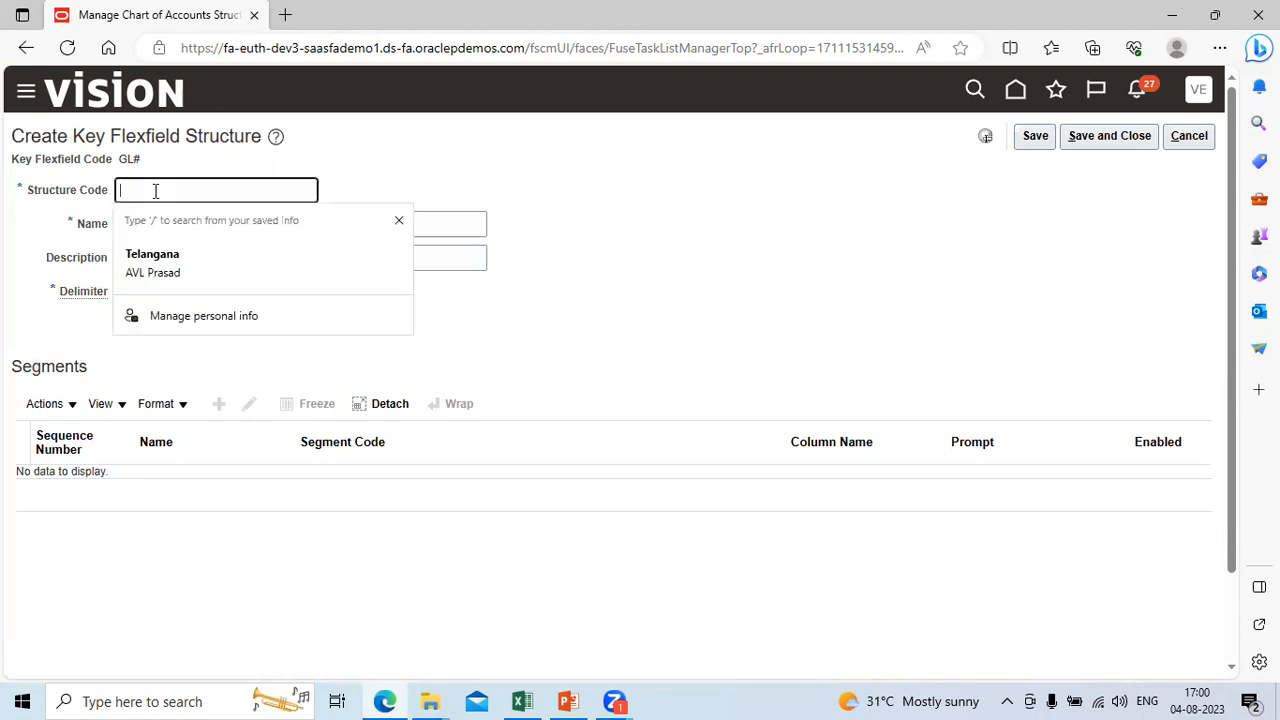
text(TATA)
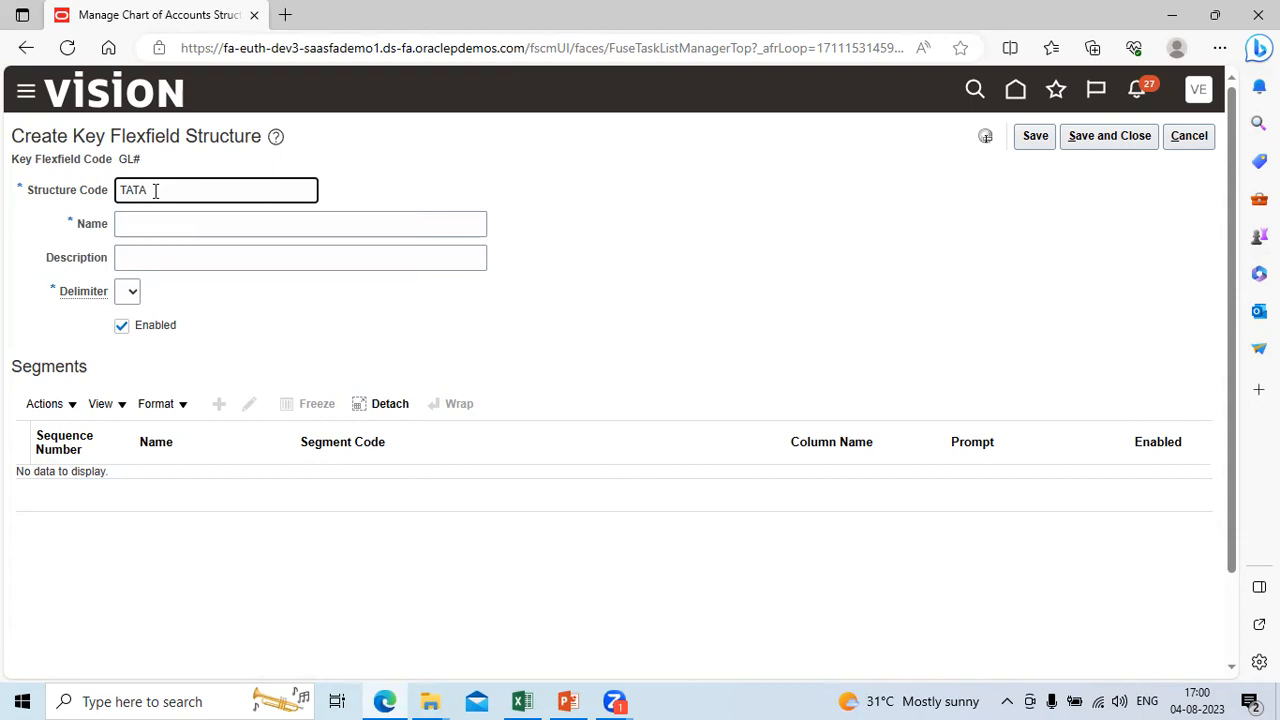
text(COA Structure)
Step: Copy the Structure Code TATA COA Structure into the structure's Name and Description
key(ctrl+a)
key(ctrl+c)
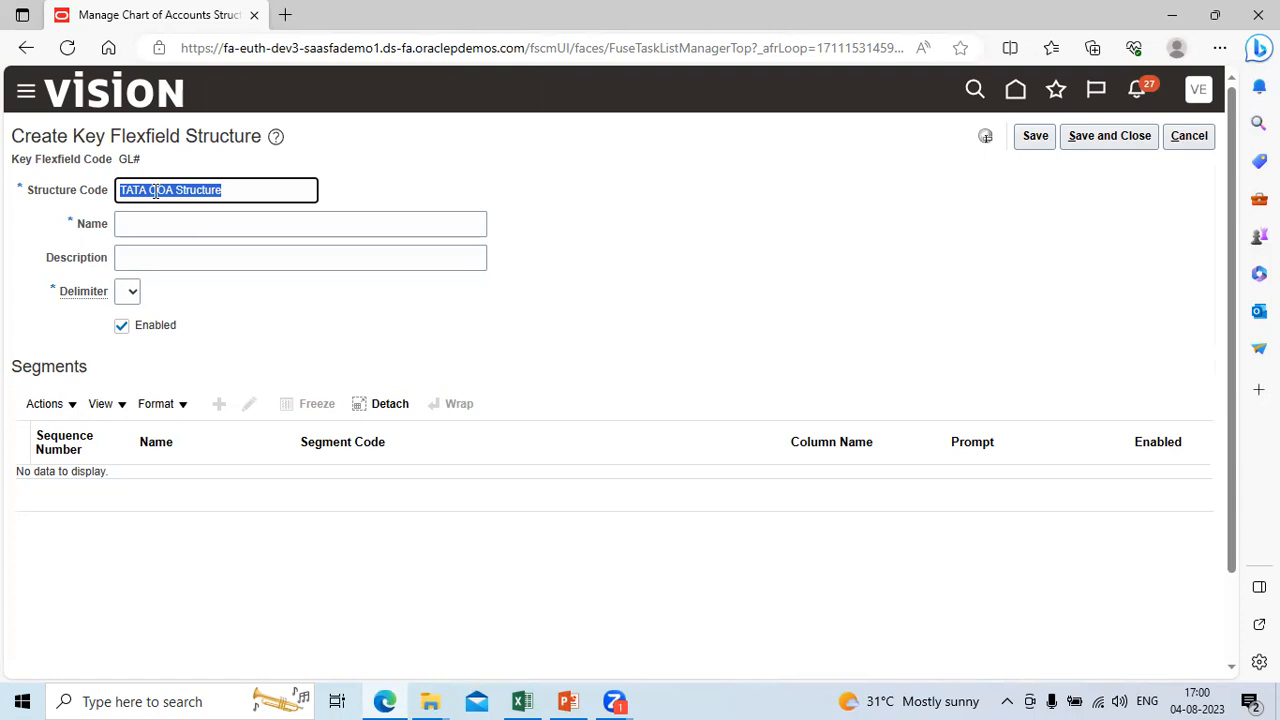
key(Tab)
key(ctrl+v)
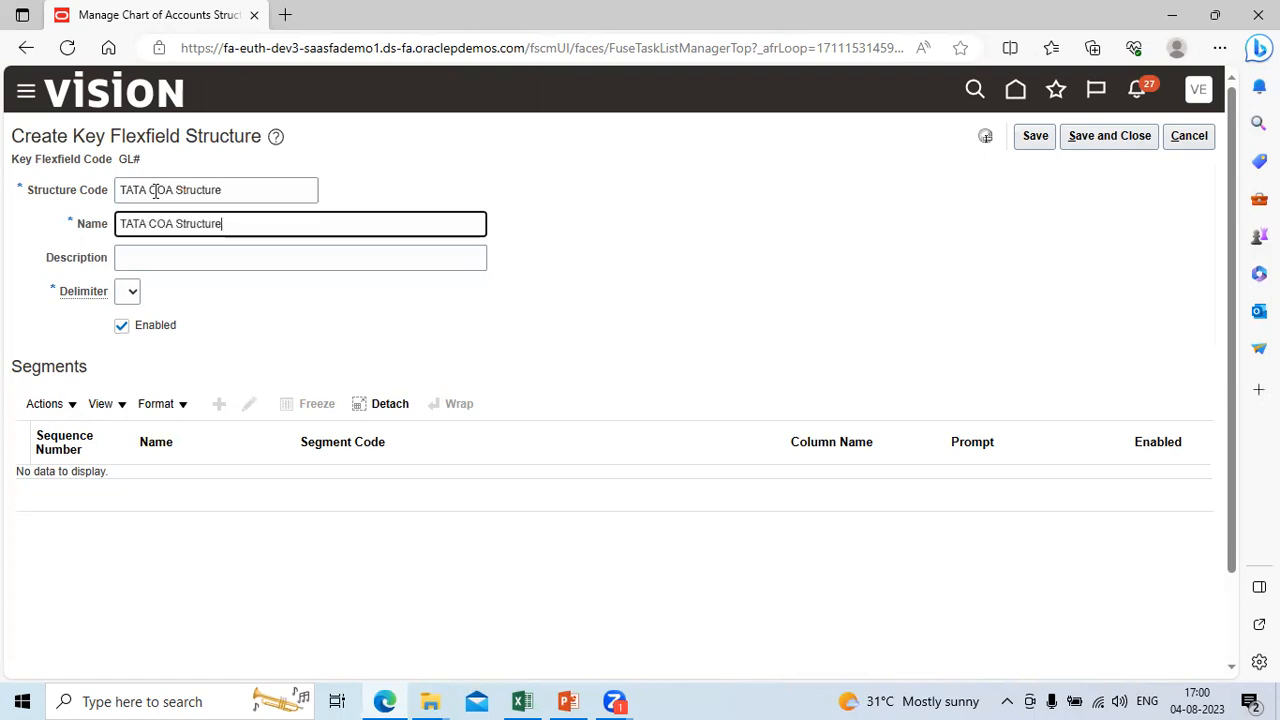
key(Tab)
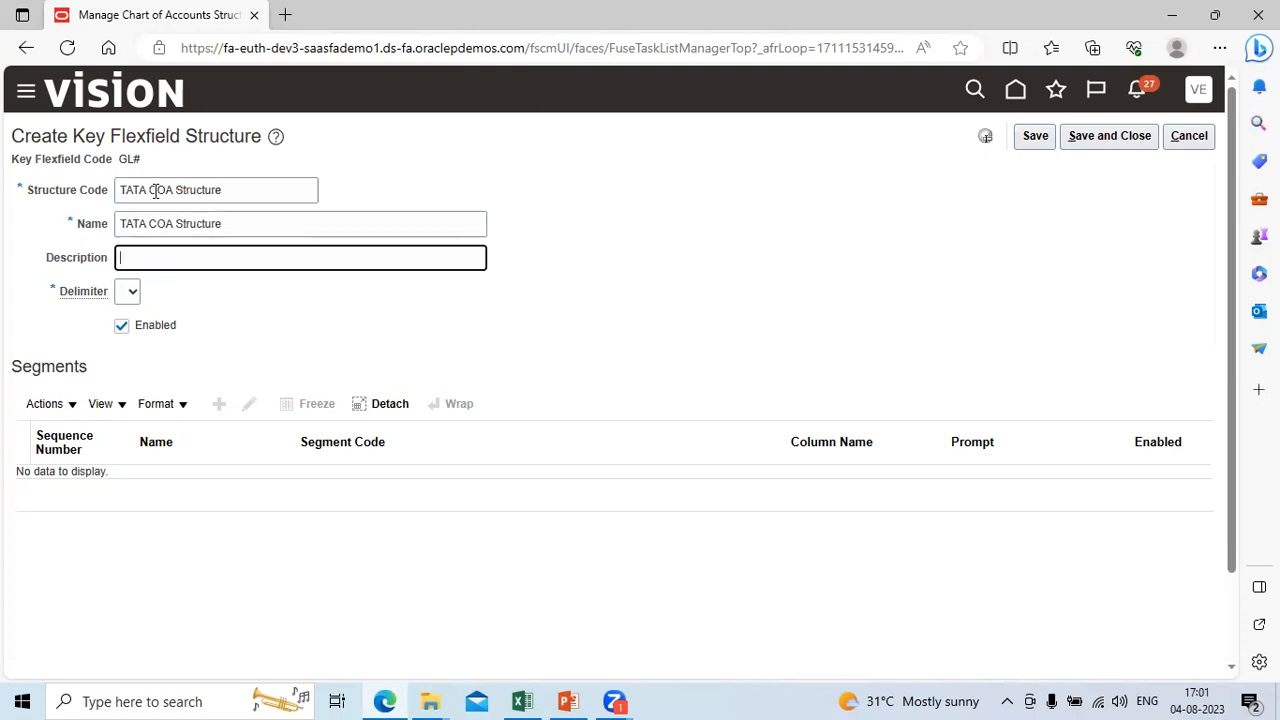
key(ctrl+v)
Step: Set the structure's Delimiter to a hyphen (-) and save the TATA COA Structure
click(1030, 142)
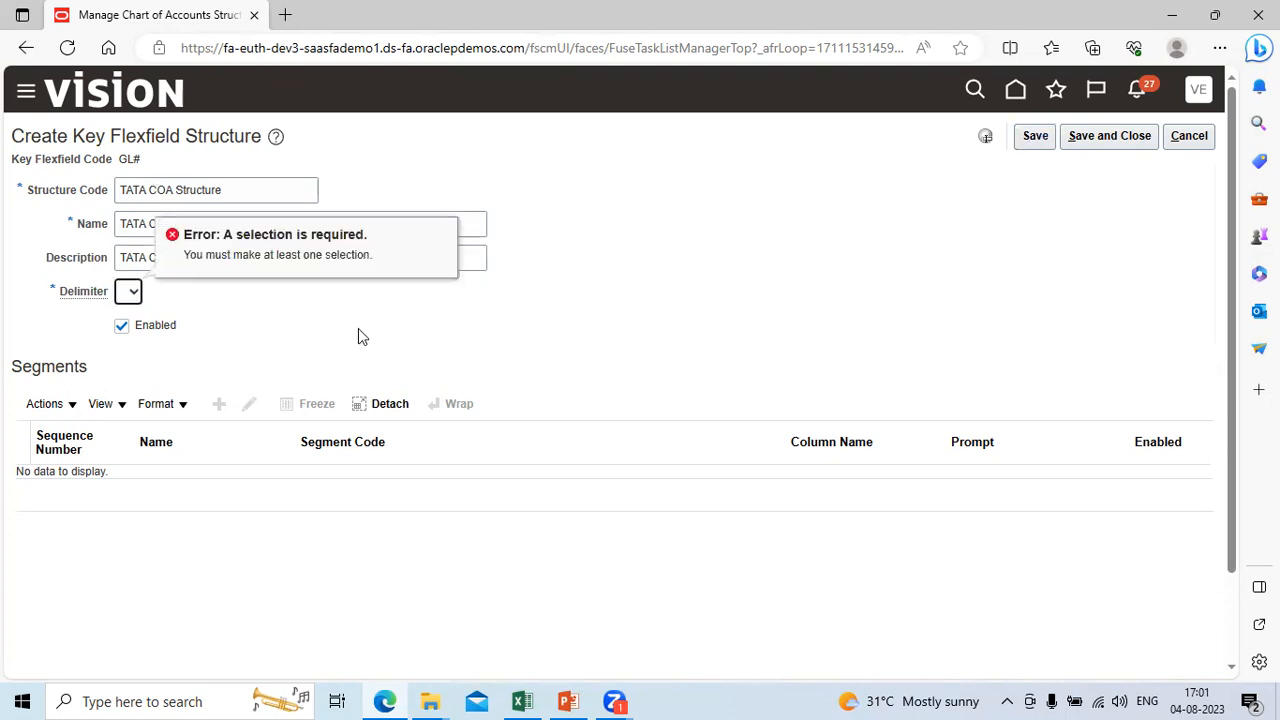
click(133, 292)
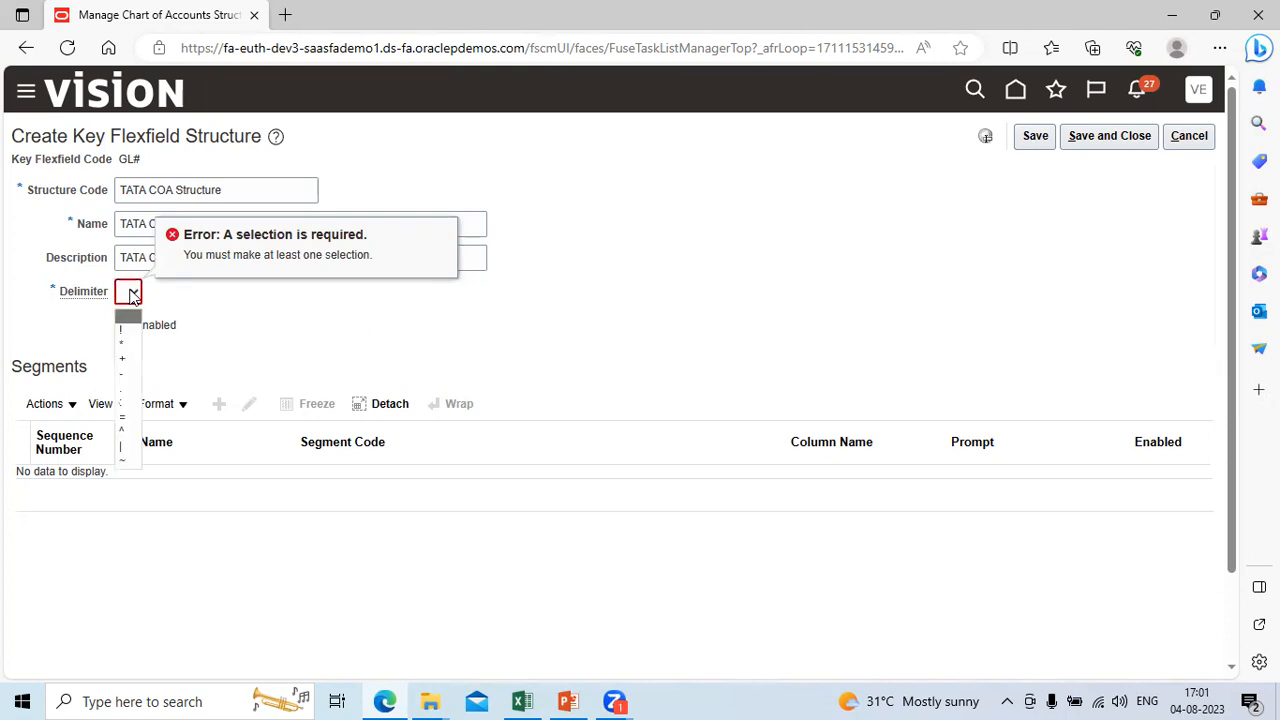
click(123, 374)
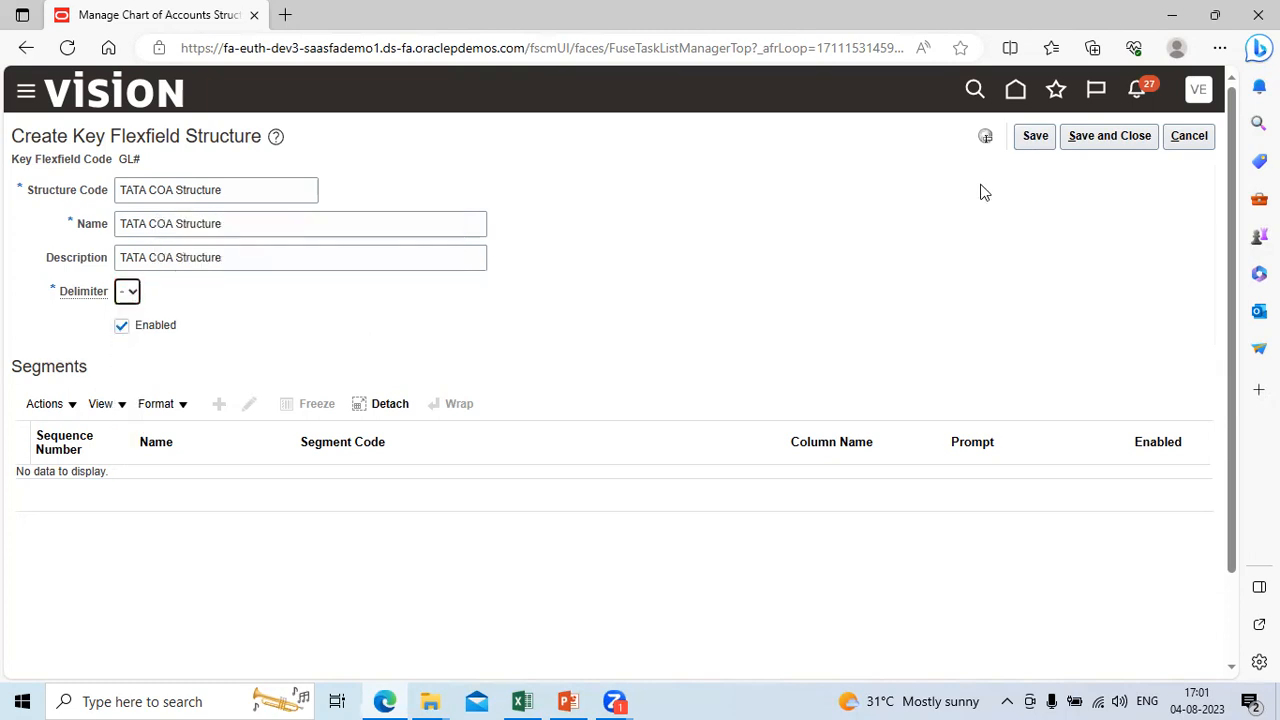
click(1036, 140)
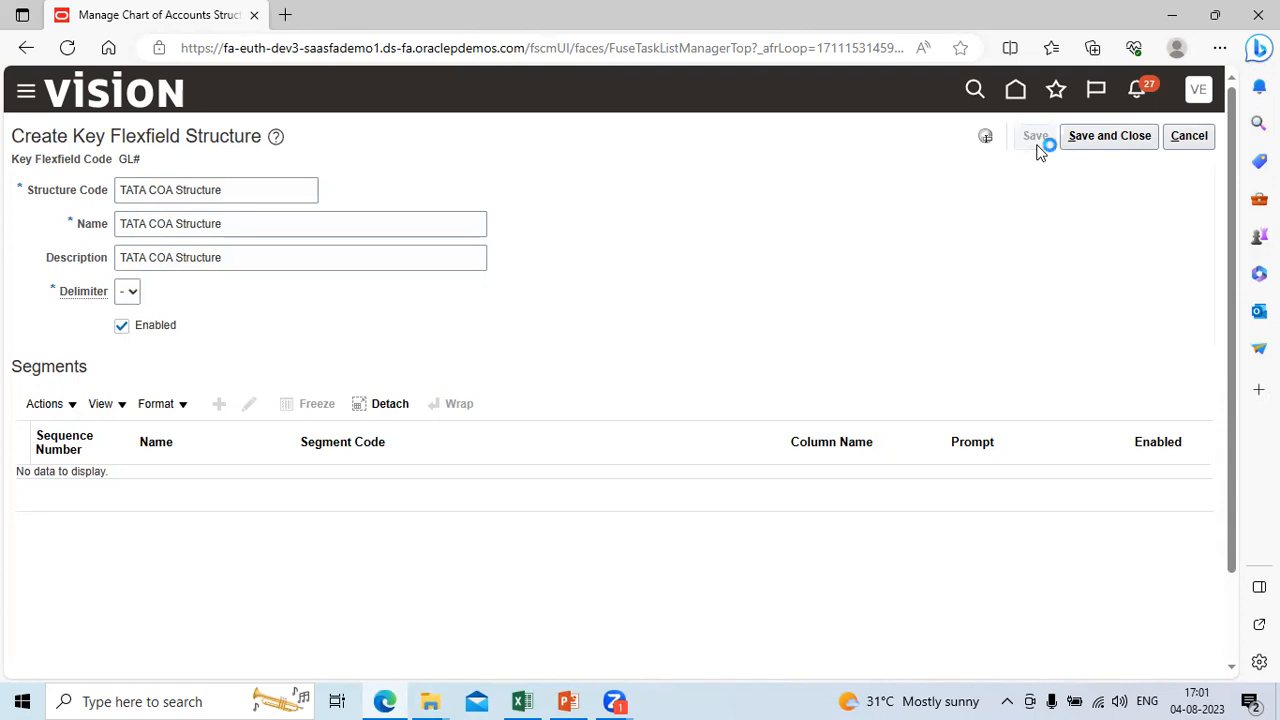
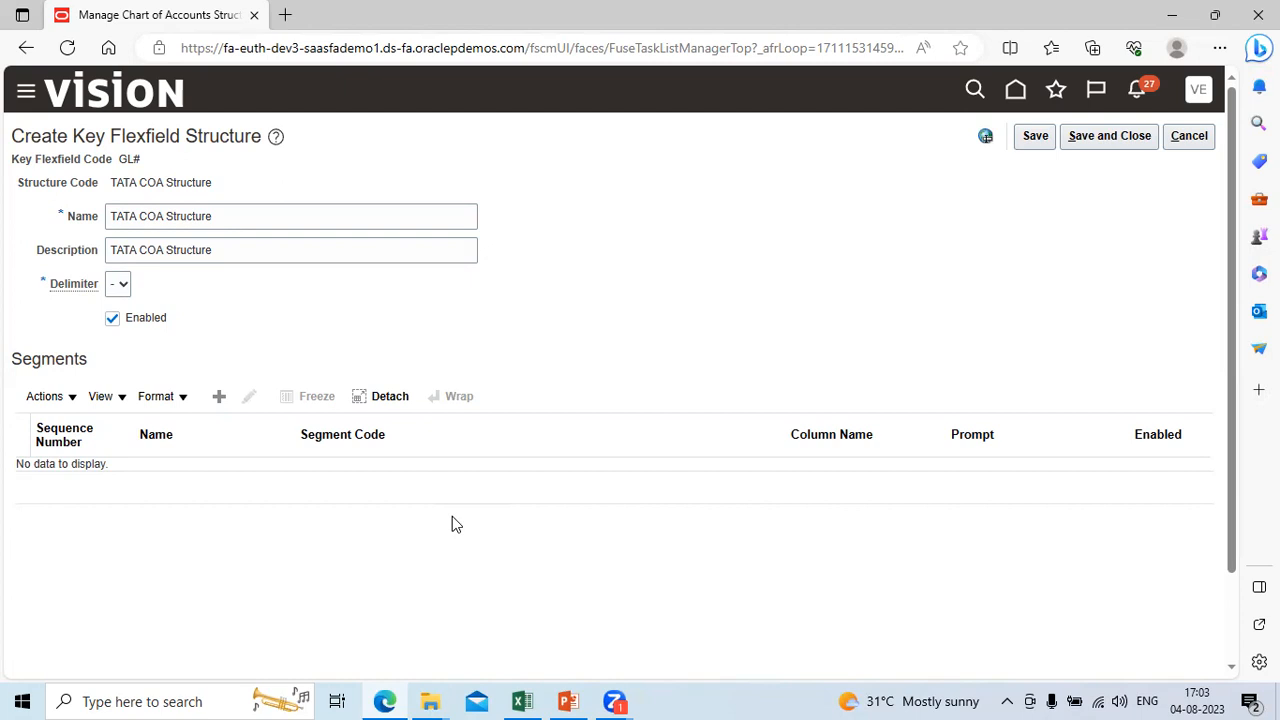
Step: Add a segment to the TATA COA Structure with the Segment Code Tata_Company and copy that code
click(218, 398)
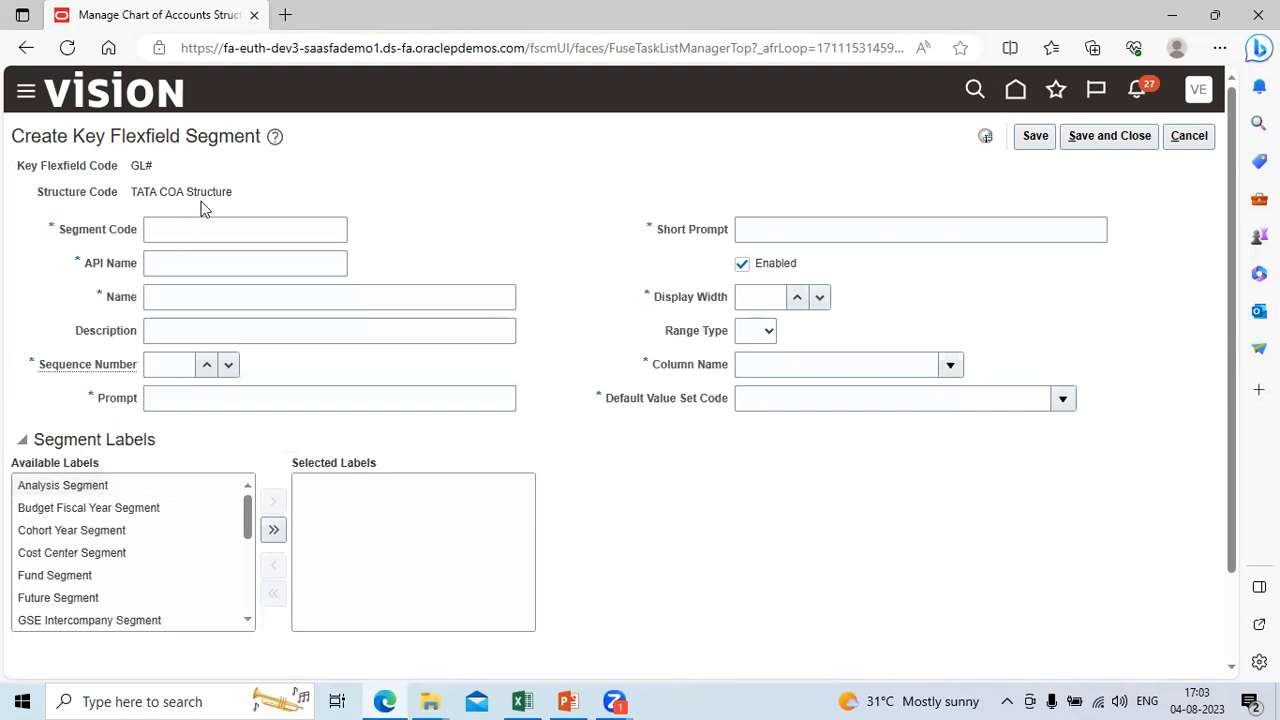
click(198, 226)
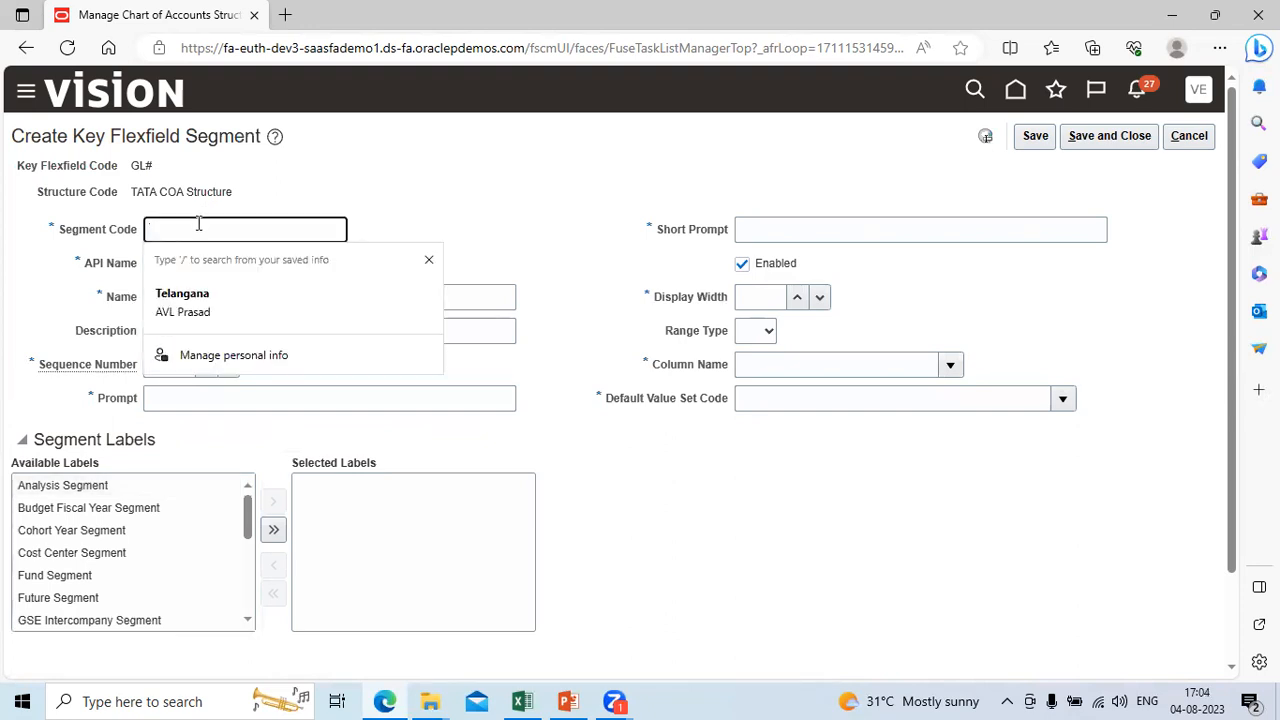
text(Tata_)
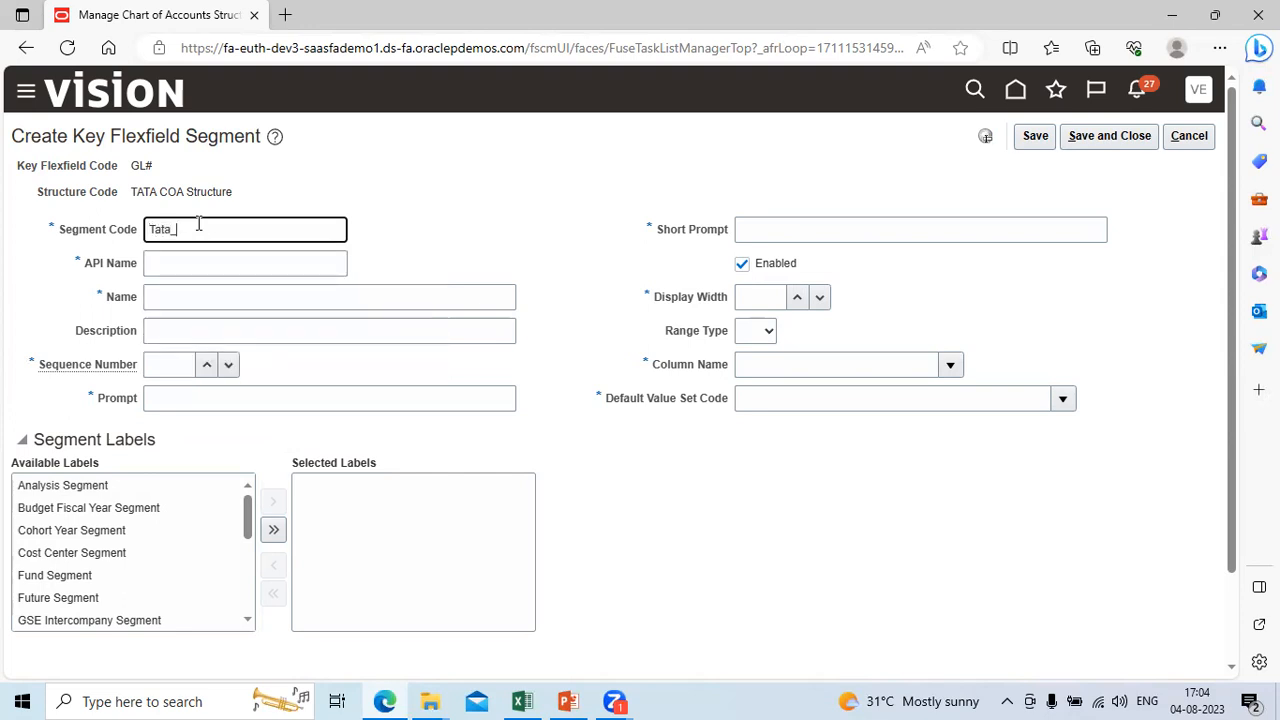
text(Company)
double_click(215, 227)
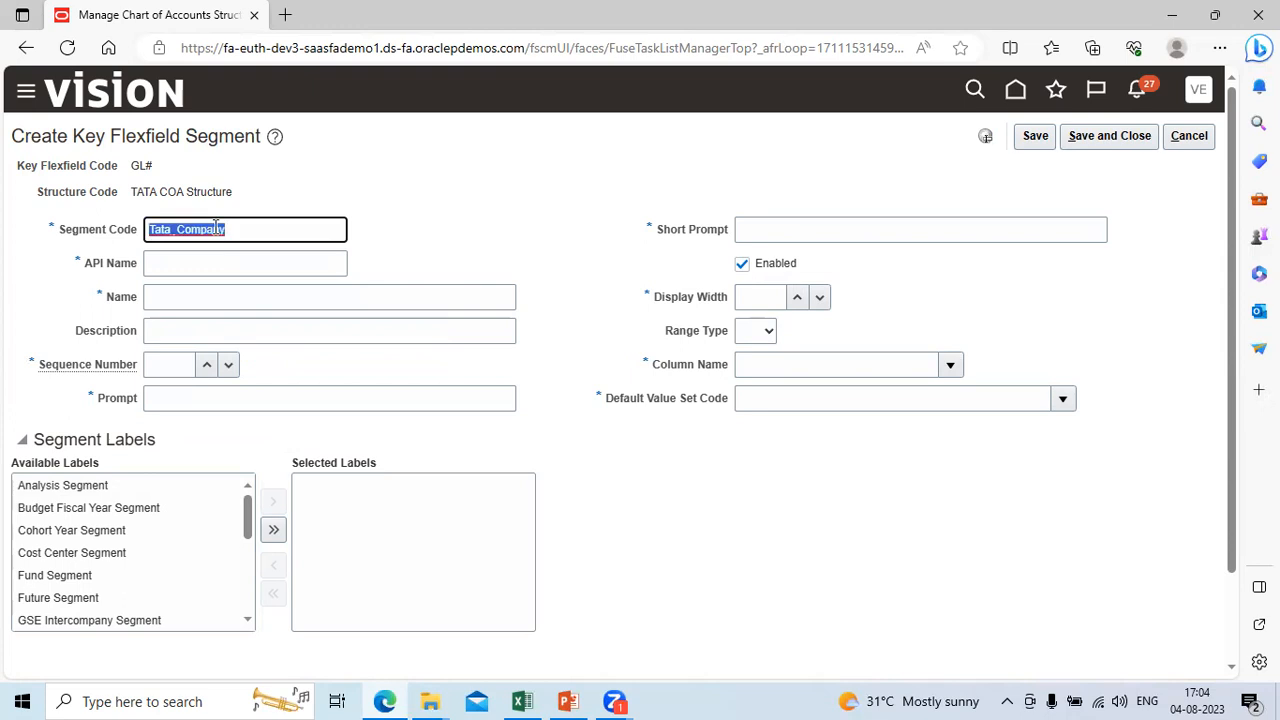
key(ctrl+c)
key(Tab)
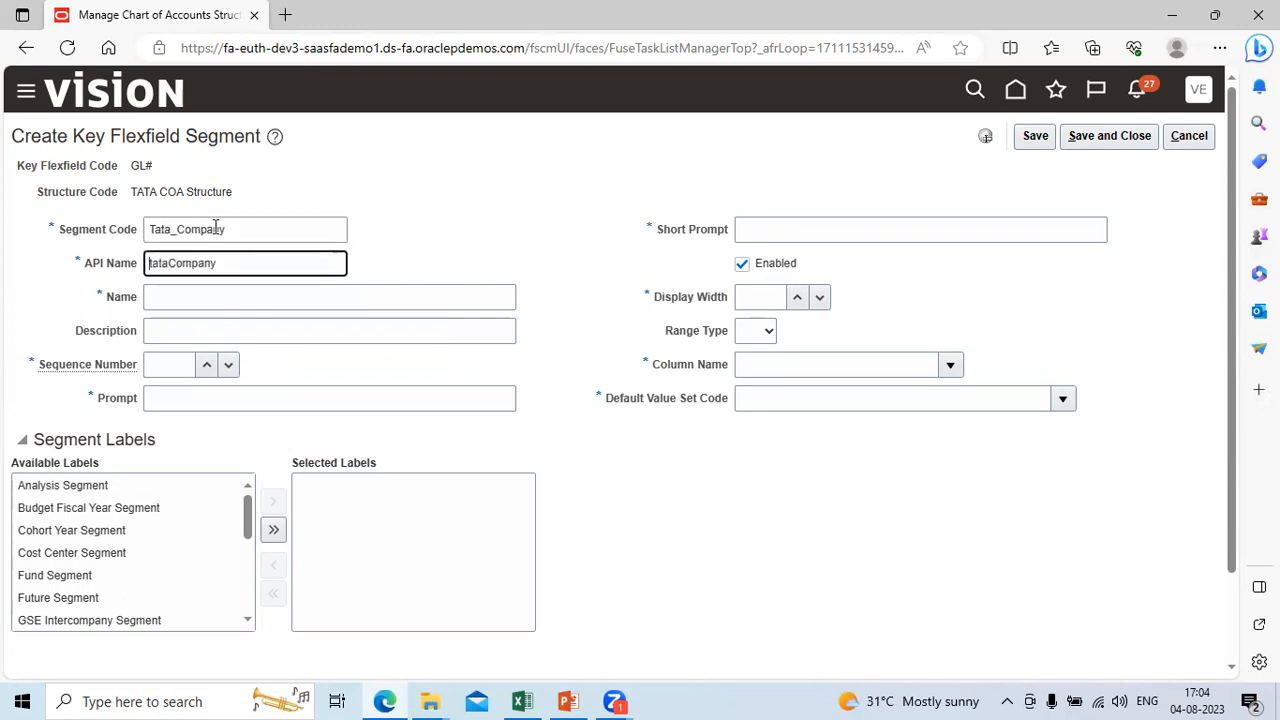
Step: Keep the API Name as tataCompany and fill the segment's Name and Description with Tata_Company
key(ctrl+v)
key(BackSpace)
key(BackSpace)
key(BackSpace)
key(BackSpace)
key(BackSpace)
key(BackSpace)
key(BackSpace)
key(BackSpace)
key(BackSpace)
key(BackSpace)
key(BackSpace)
key(BackSpace)
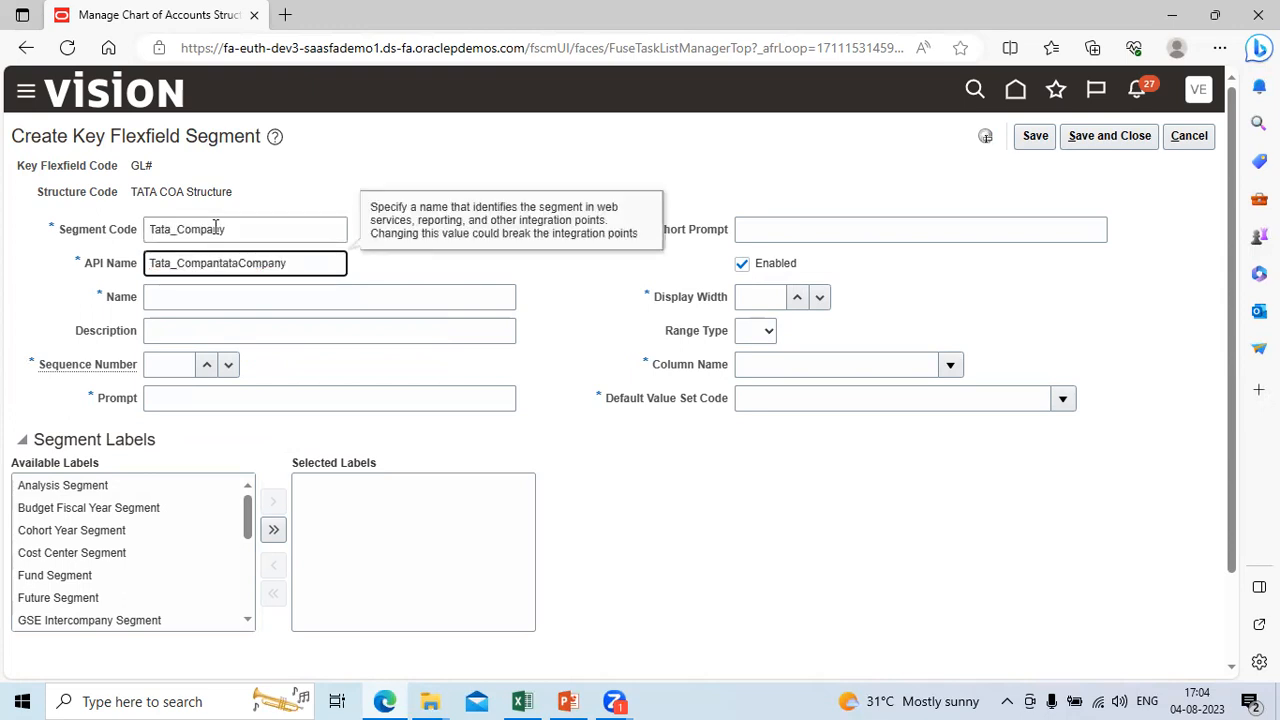
key(Tab)
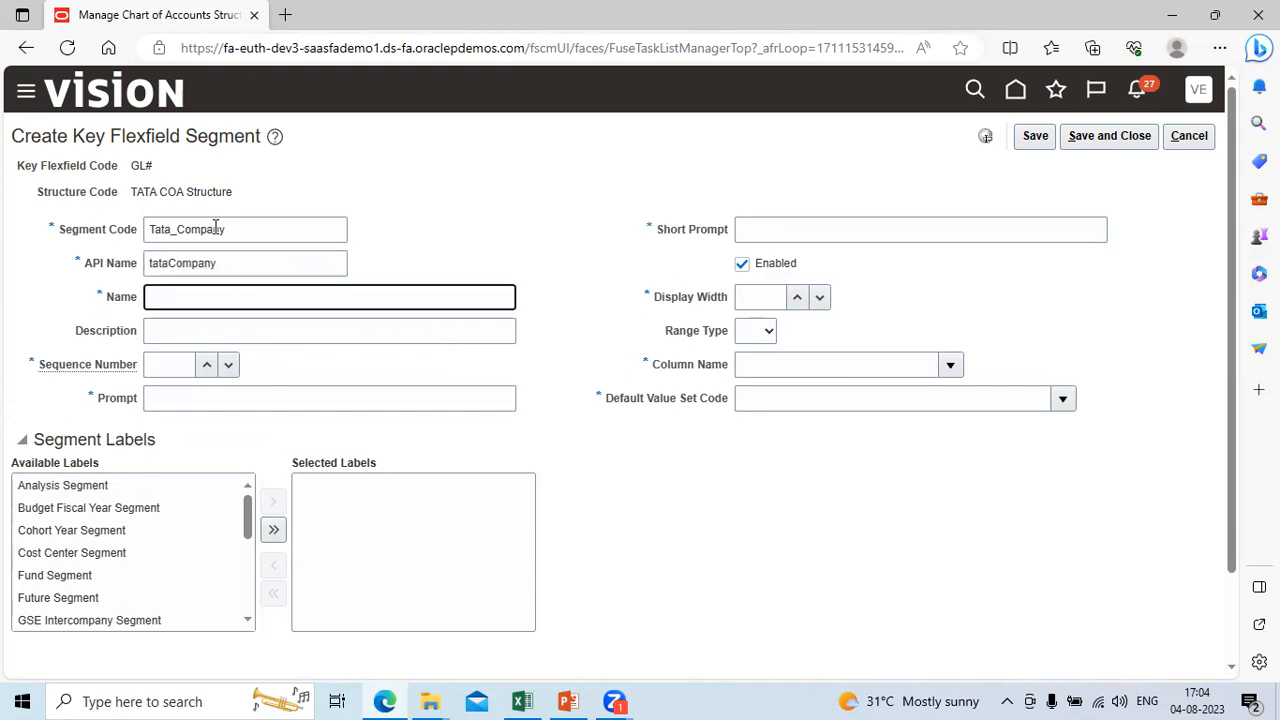
key(ctrl+v)
key(Tab)
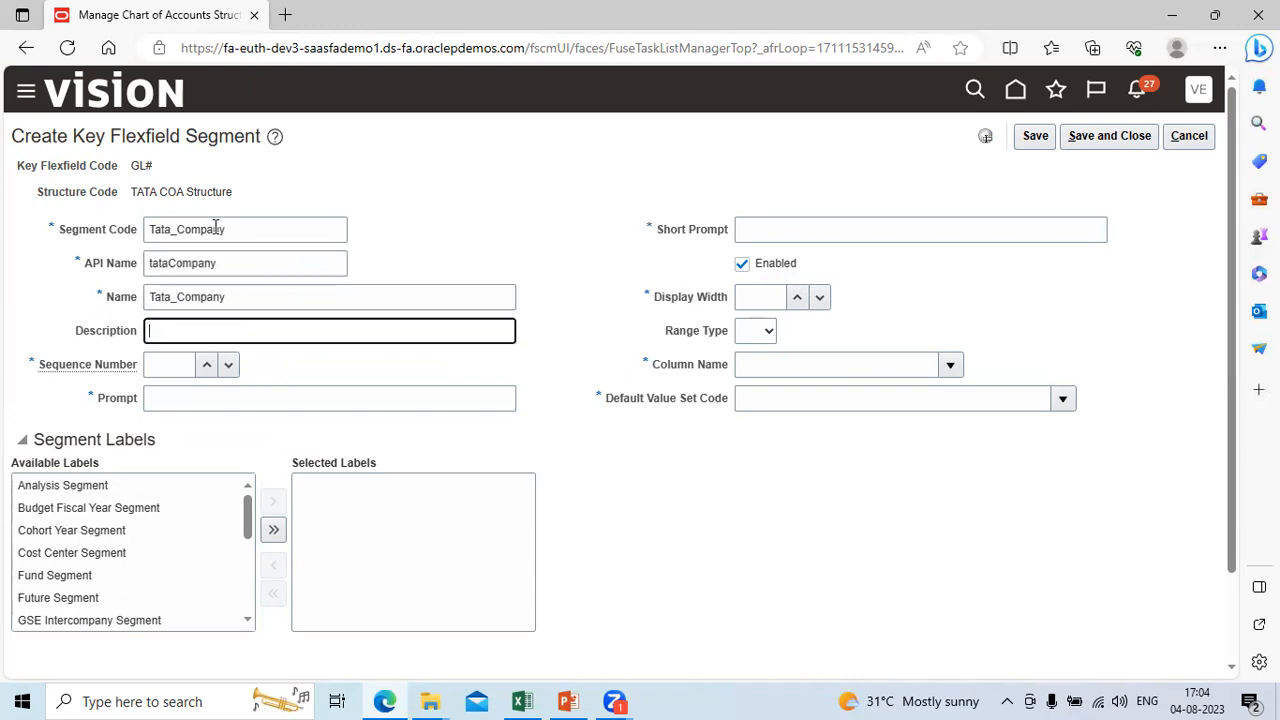
key(ctrl+v)
key(Tab)
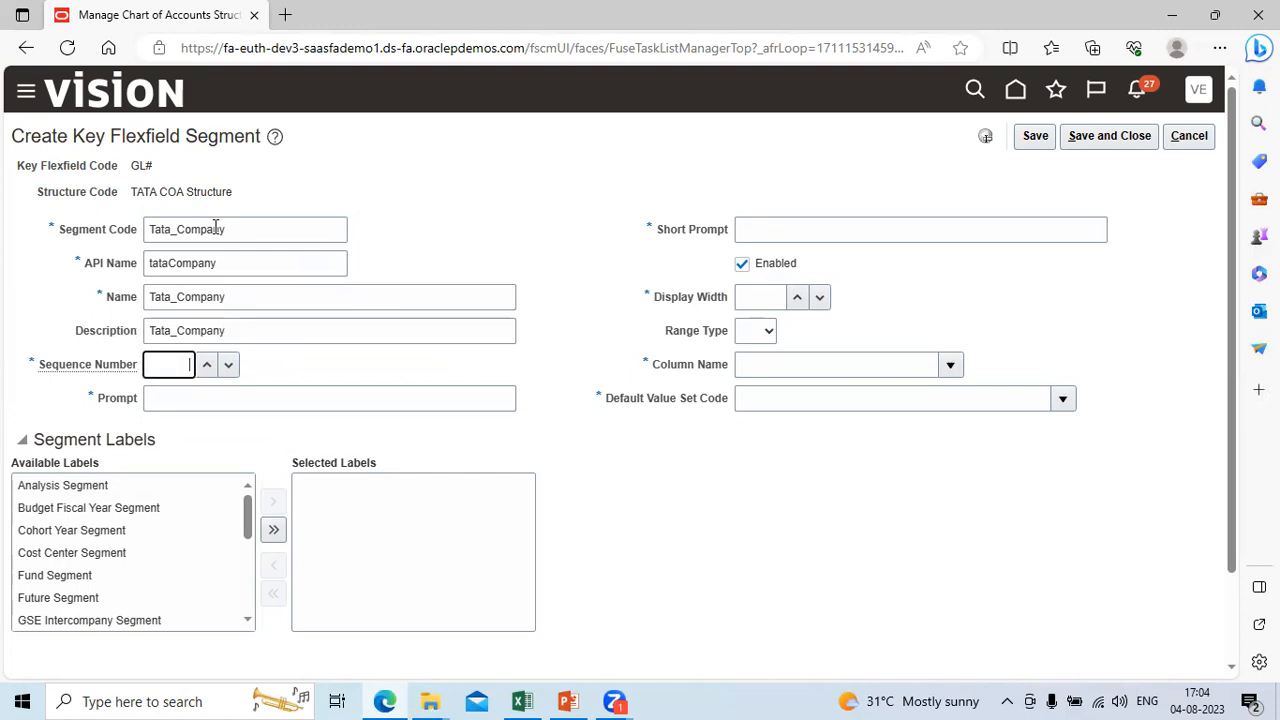
Step: Check the segment list in the Excel workbook, set the Sequence Number to 1, and enter Tata_Company as Prompt and Short Prompt
click(522, 701)
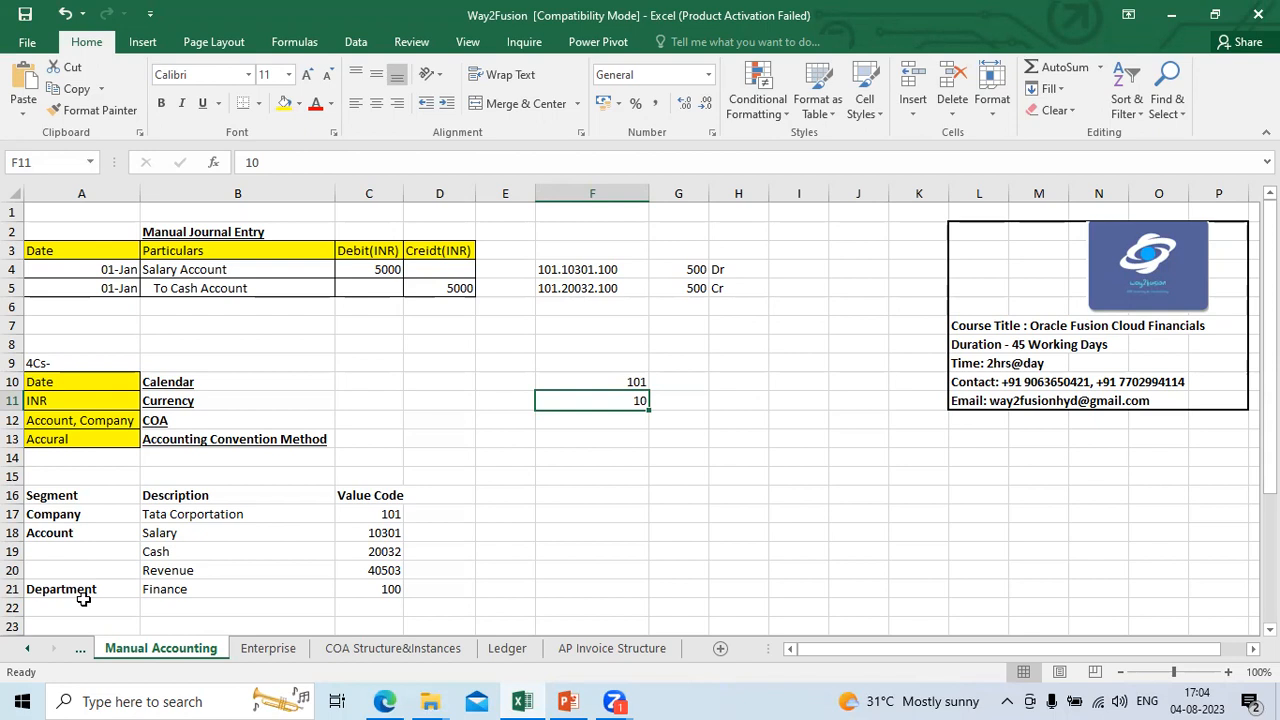
key(alt+Tab)
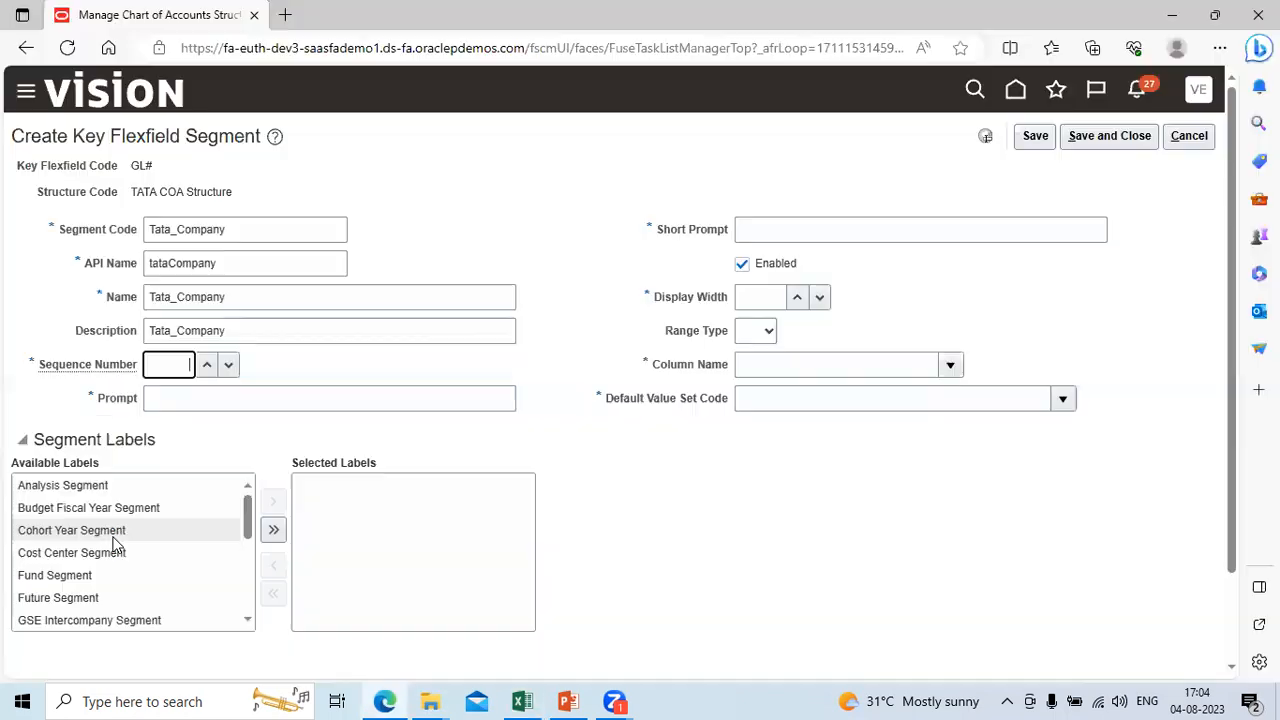
text(1)
click(188, 396)
key(ctrl+v)
key(Tab)
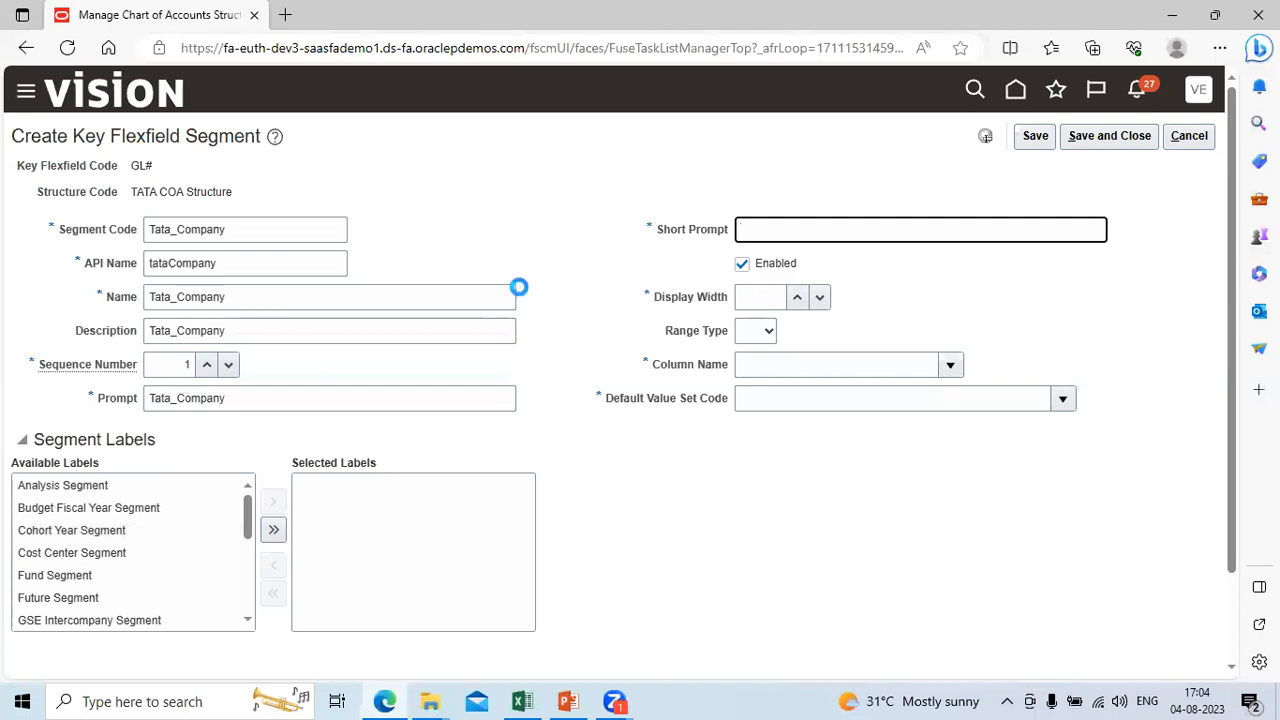
key(ctrl+v)
Step: Set the company segment's Display Width to 3 and its Column Name to SEGMENT1
click(772, 297)
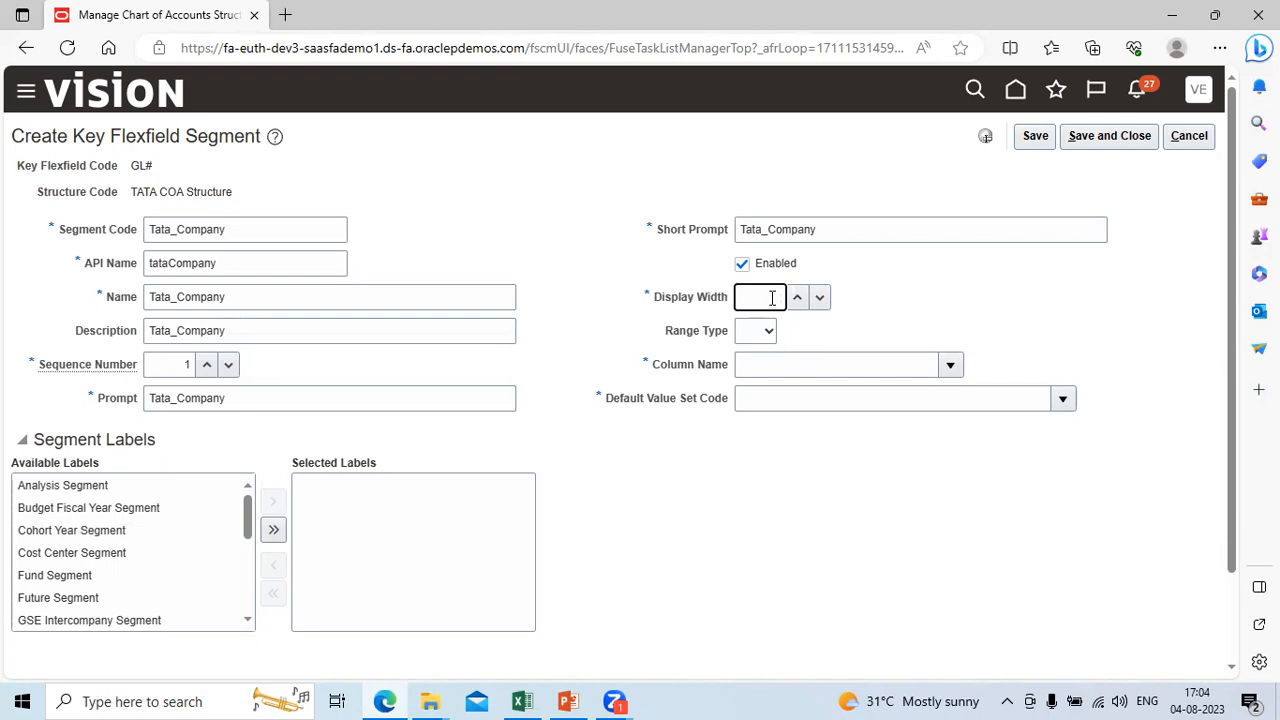
text(3)
key(Tab)
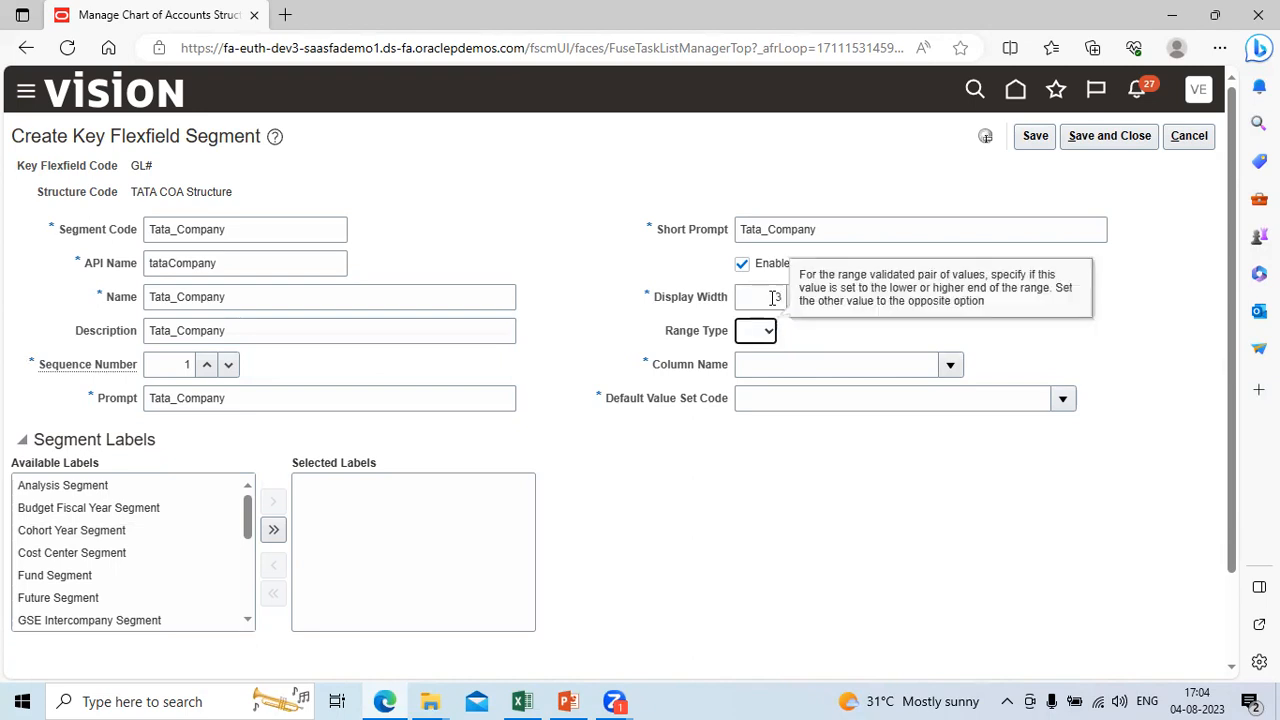
click(812, 365)
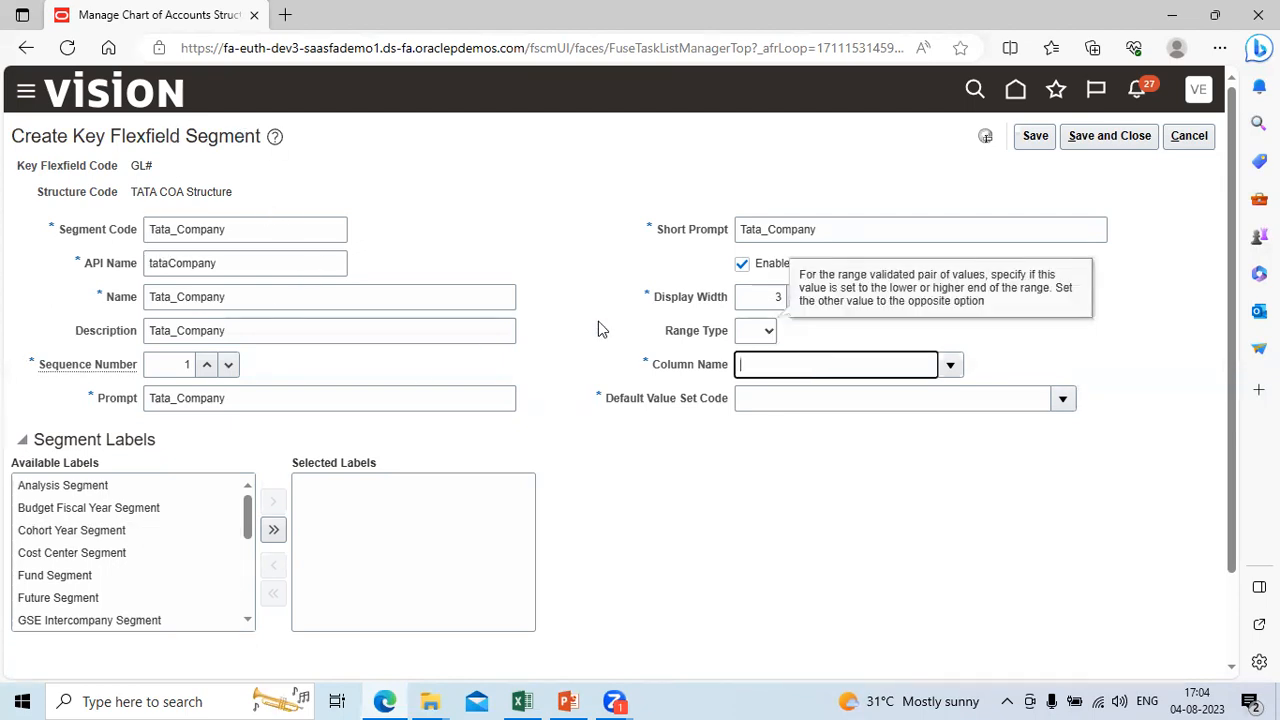
click(950, 365)
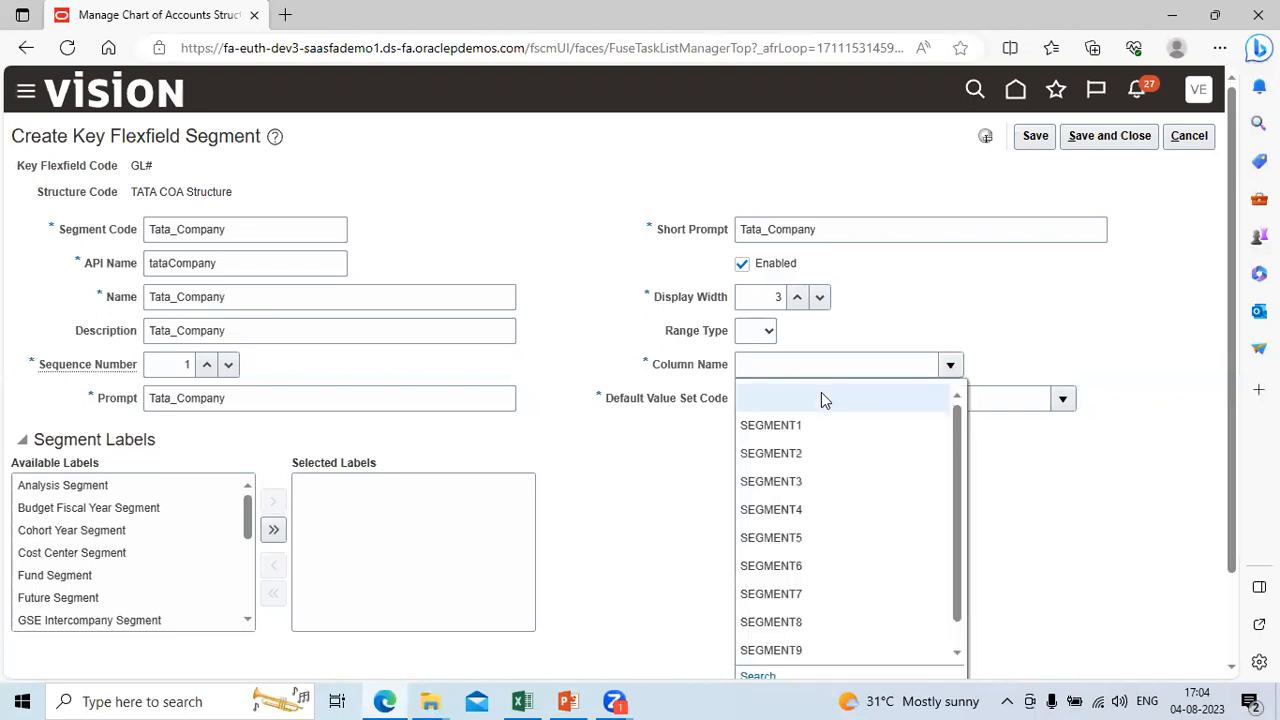
click(808, 424)
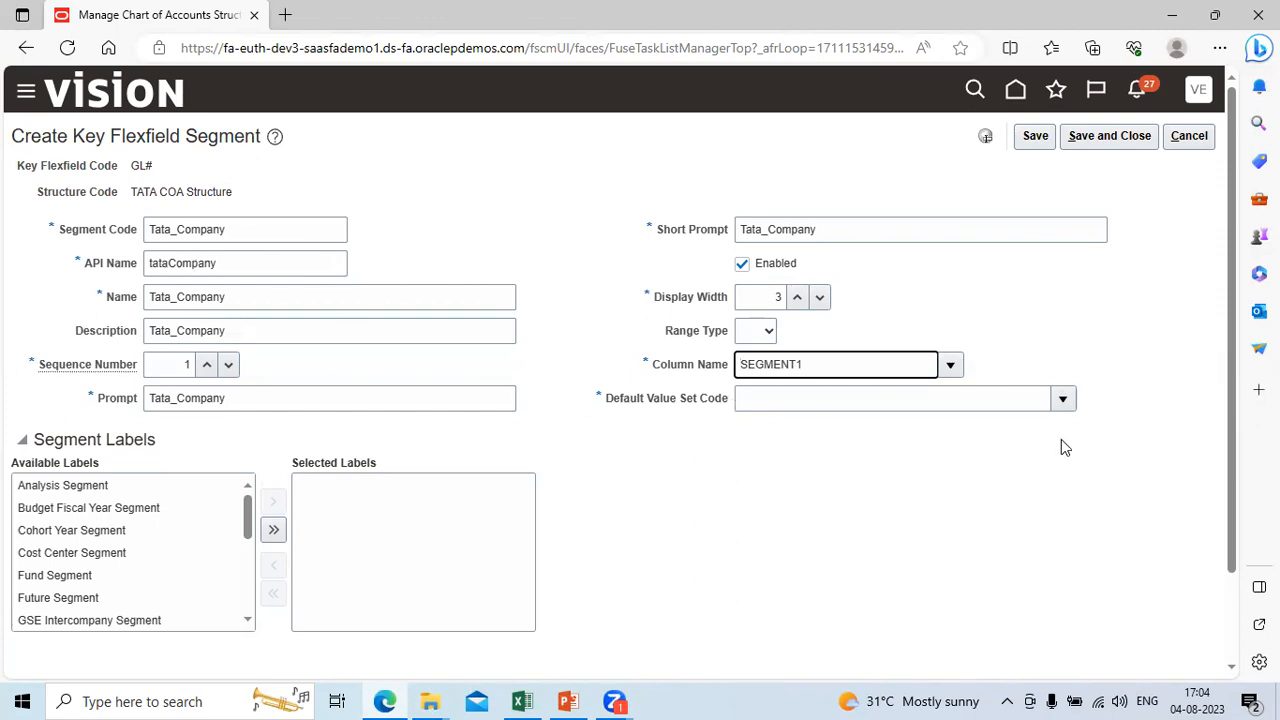
Step: Search the value sets for Tata and assign Tata_Company as the segment's Default Value Set Code
click(1062, 398)
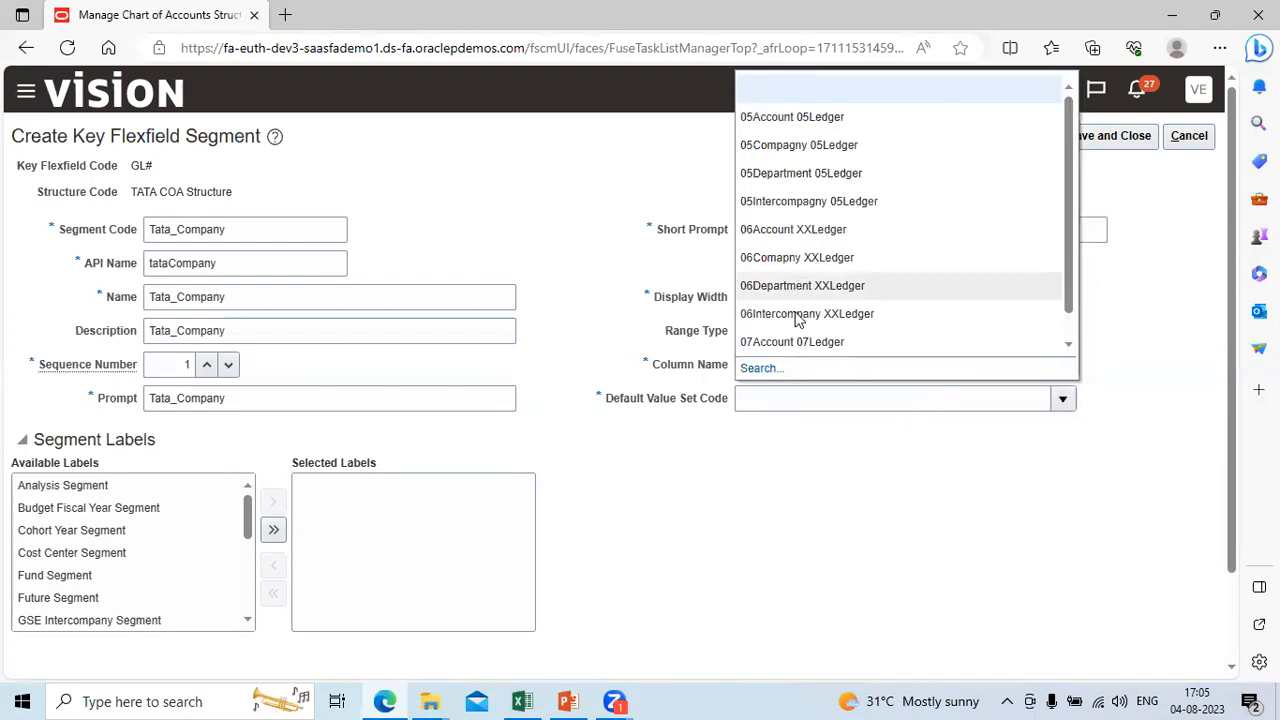
click(767, 370)
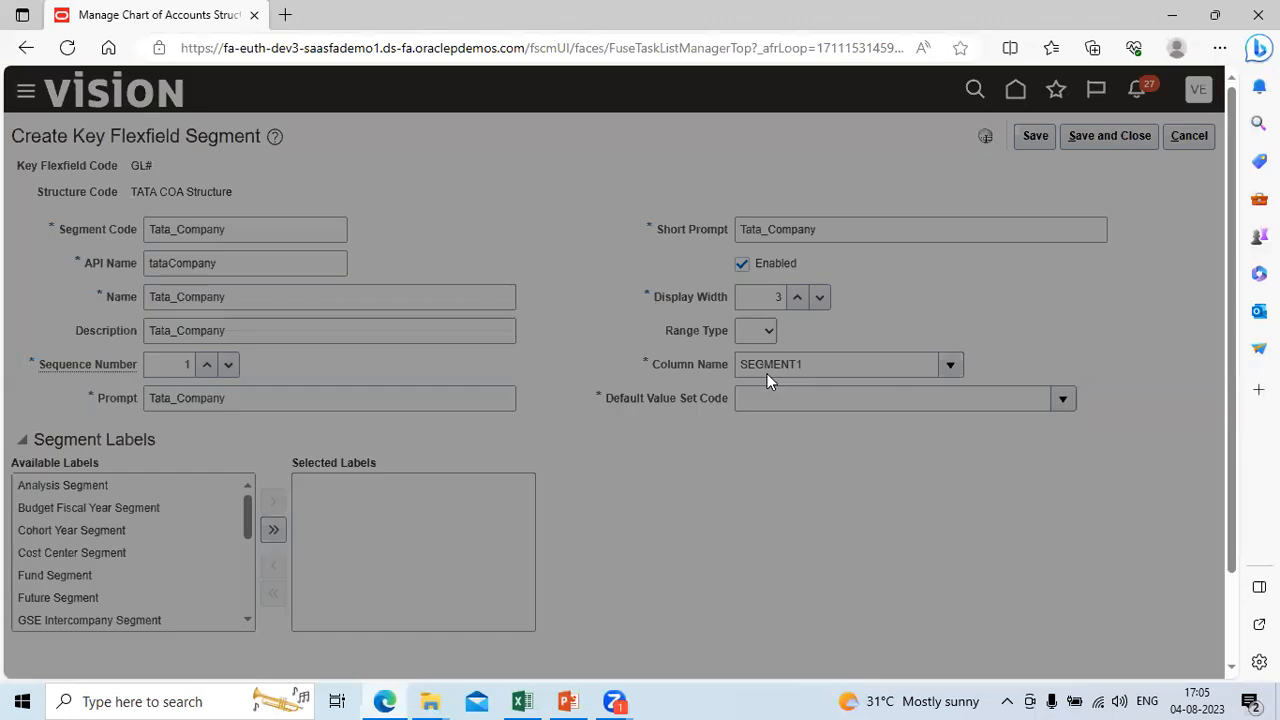
click(405, 285)
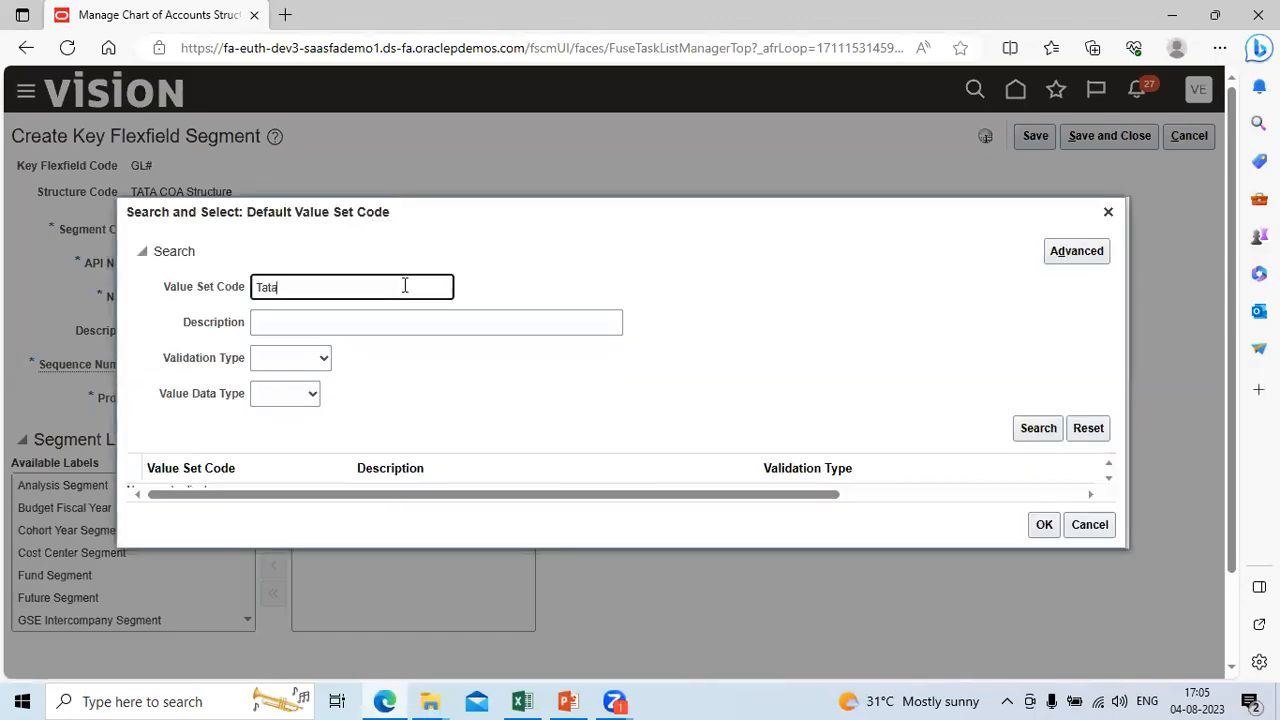
click(1052, 430)
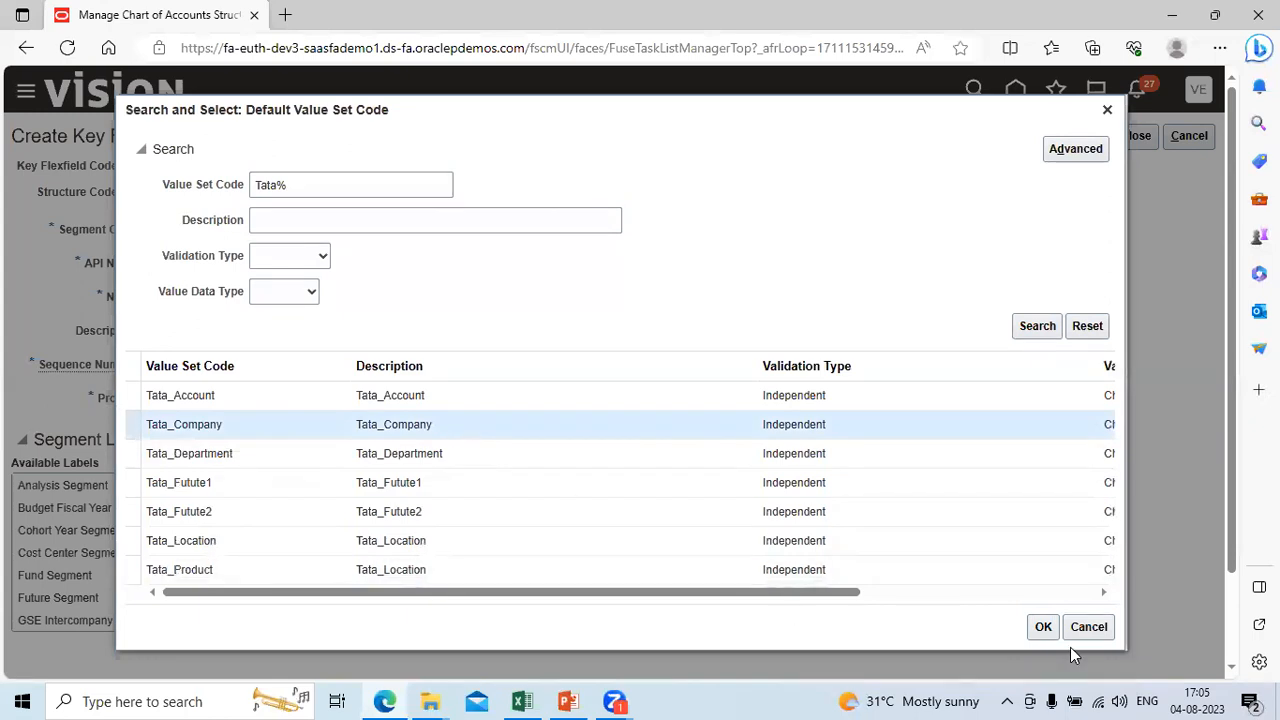
click(1043, 627)
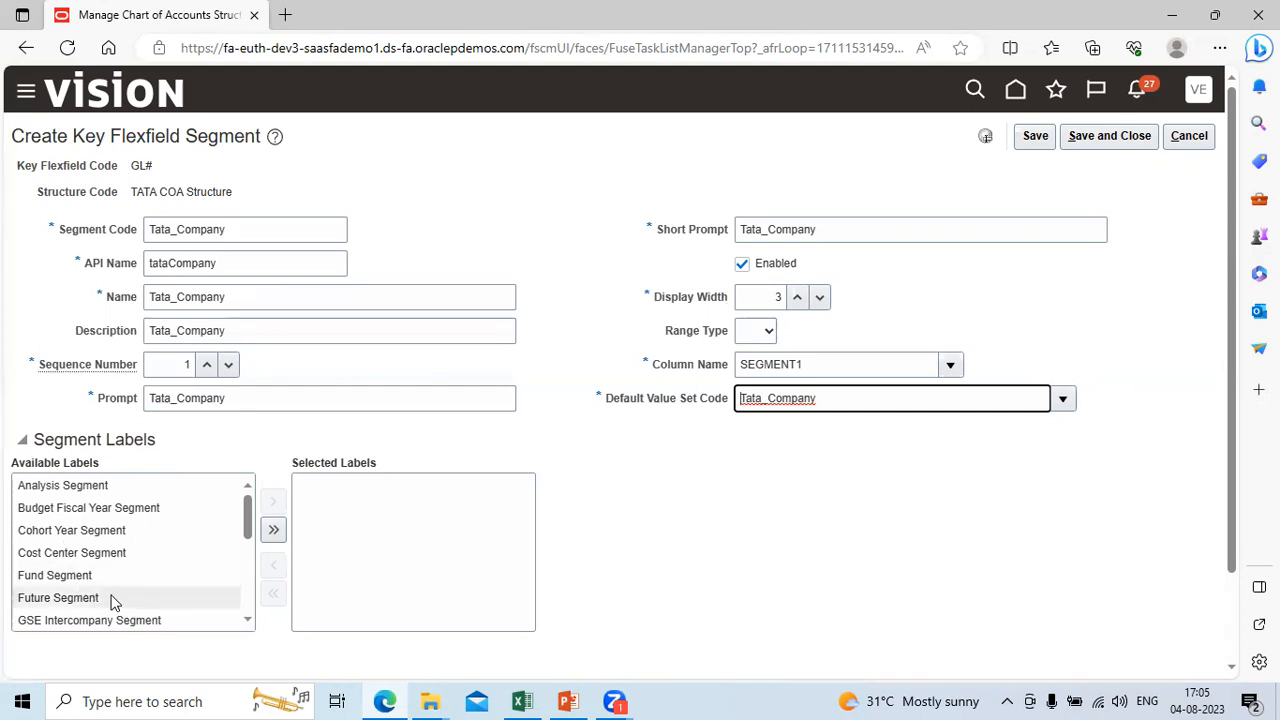
Step: Assign the Primary Balancing Segment label to the Tata_Company segment
click(250, 624)
click(250, 624)
click(250, 624)
click(250, 624)
click(250, 624)
click(250, 624)
click(250, 624)
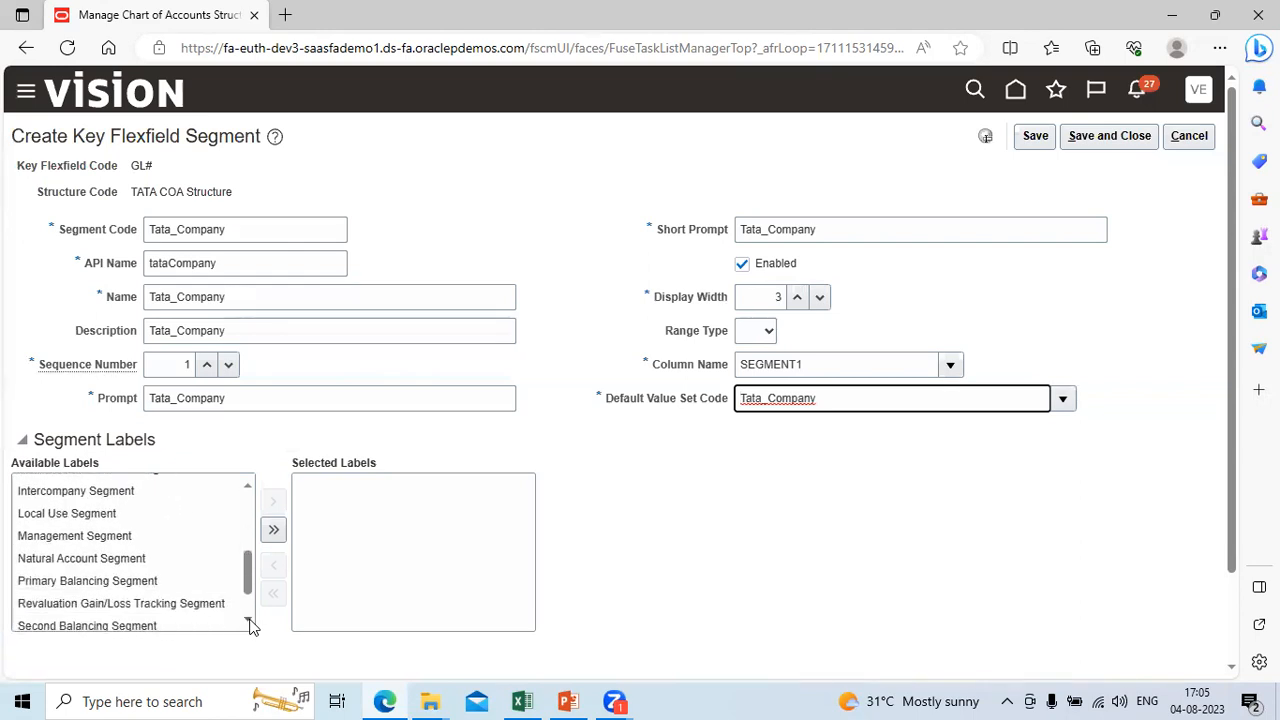
click(151, 582)
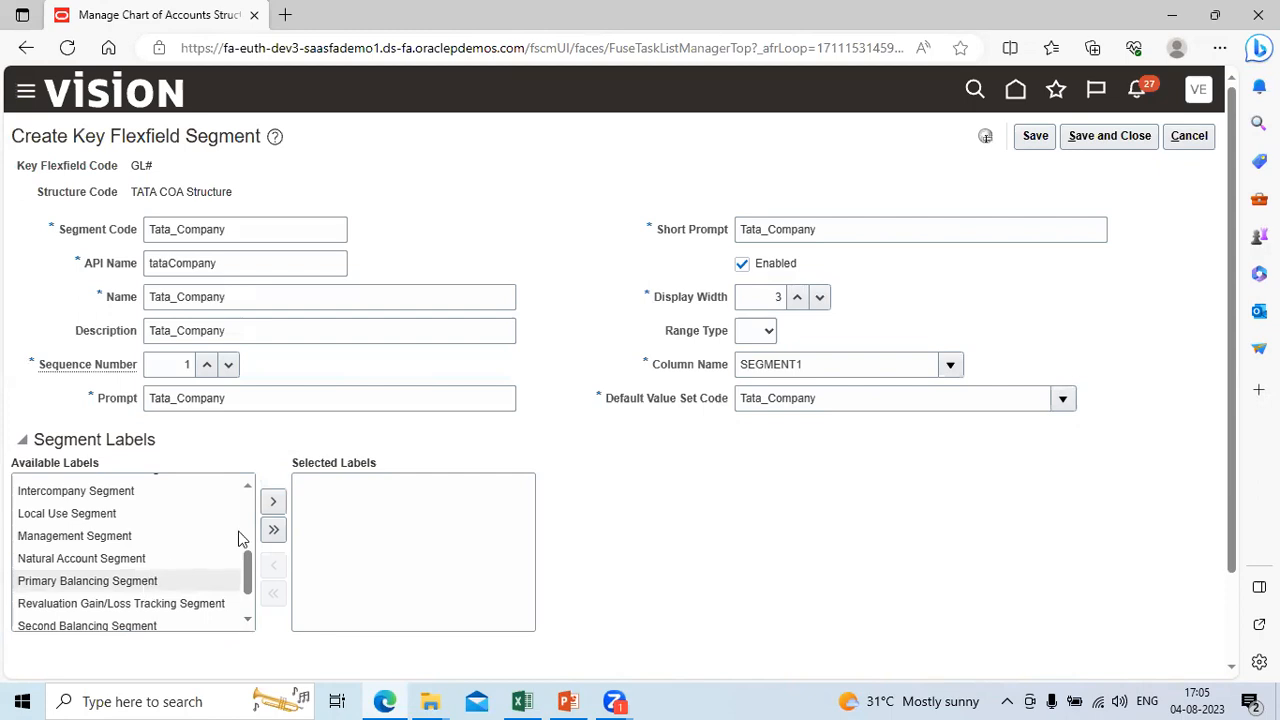
click(273, 502)
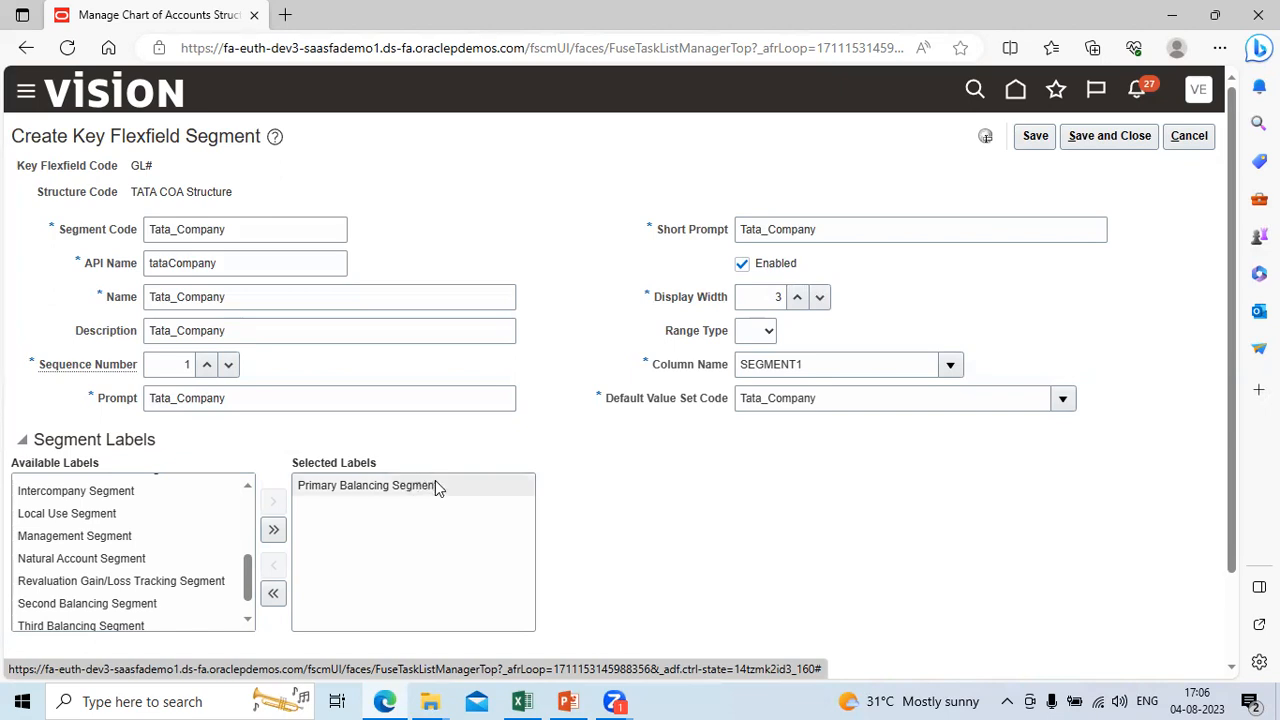
Step: Review the manual journal entry in the Excel workbook, and save and close the Tata_Company segment
click(534, 698)
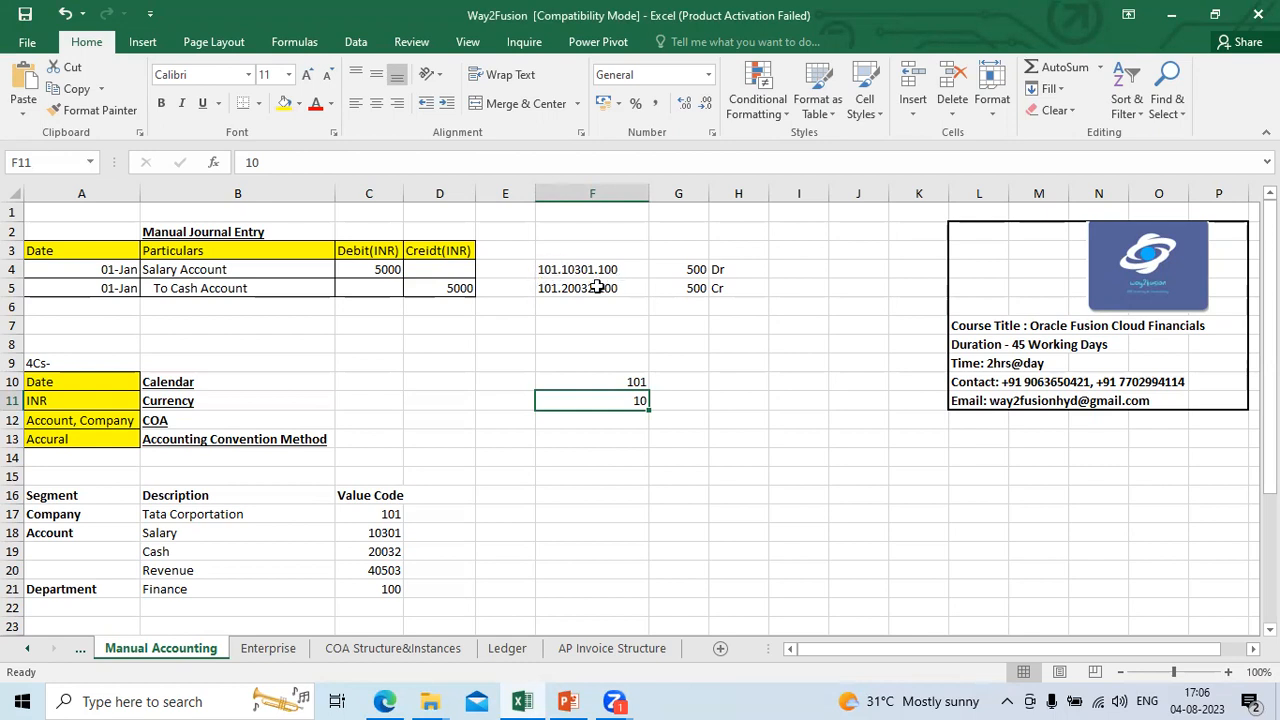
key(alt+Tab)
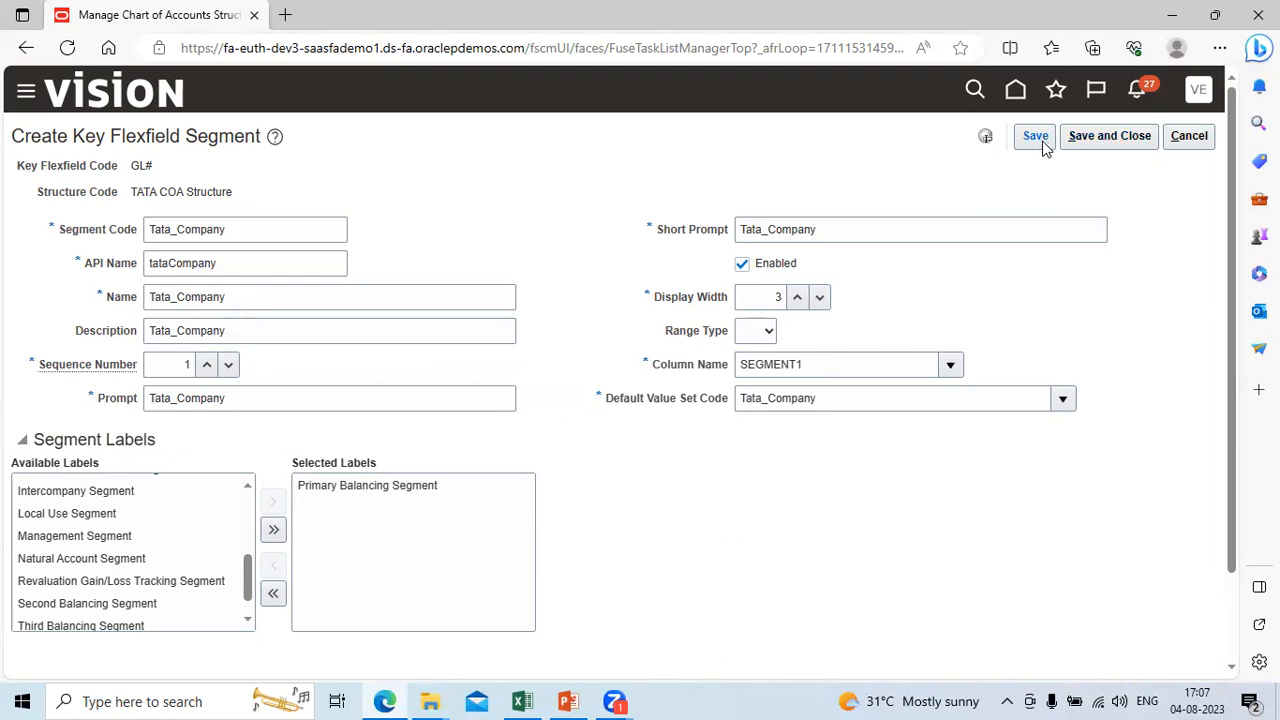
click(1091, 141)
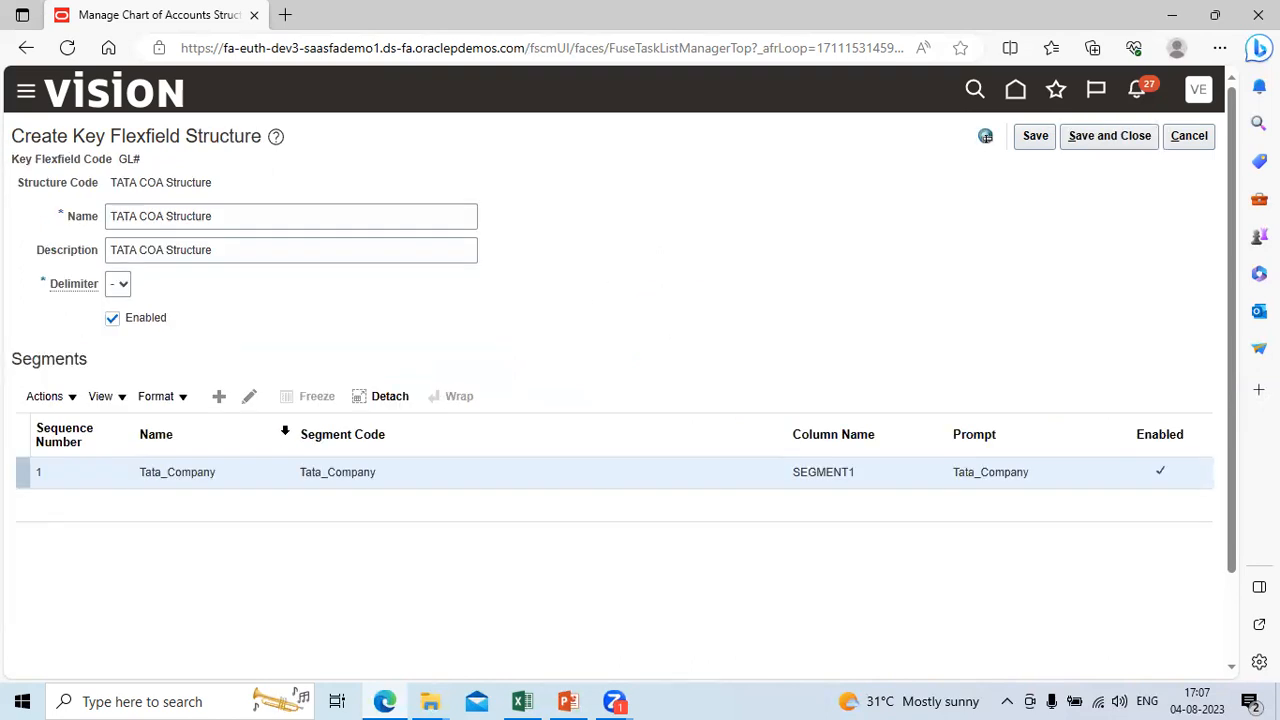
Step: Add another segment to the TATA COA Structure with the Segment Code Tata_Account and API Name tataAccount
click(219, 397)
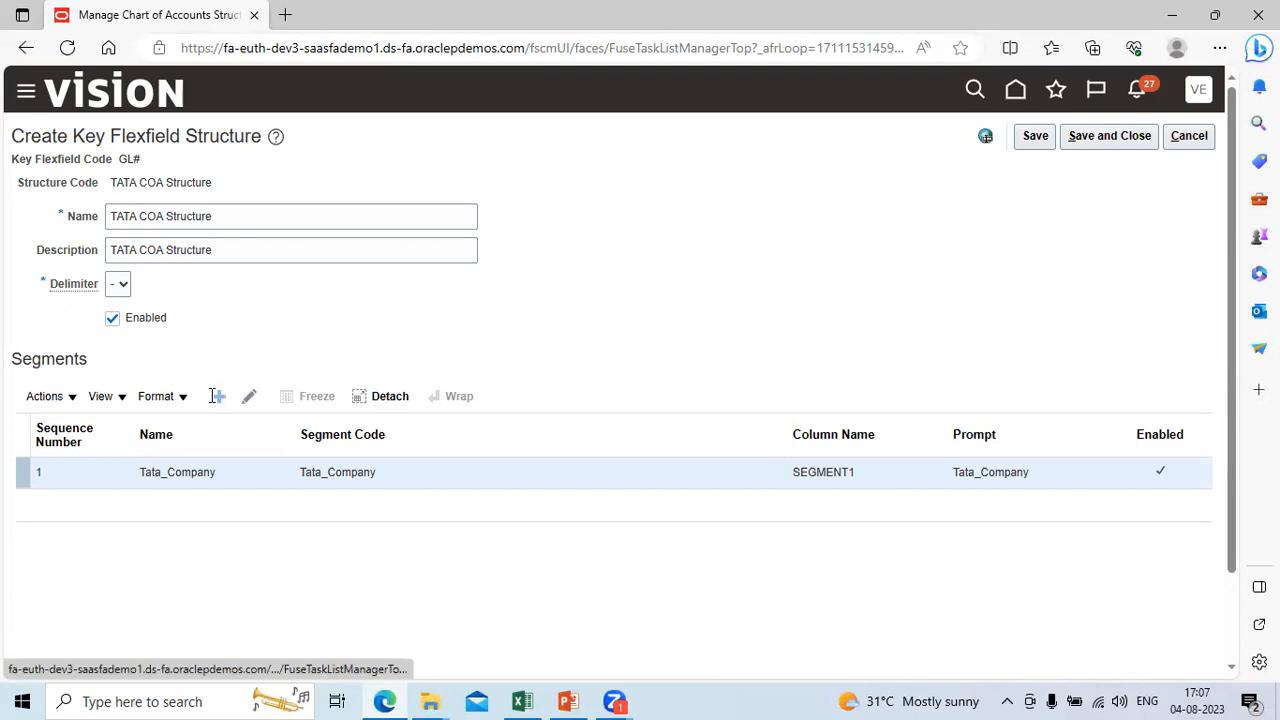
click(165, 227)
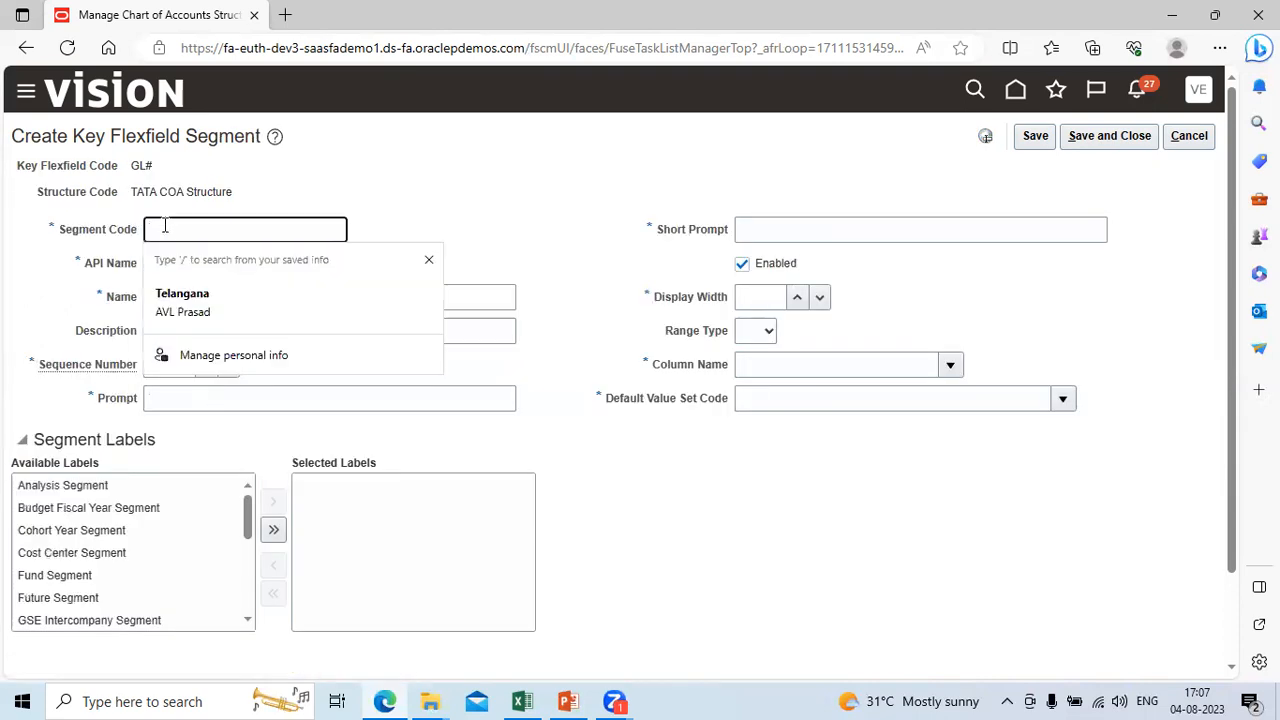
text(Tata_Company)
key(BackSpace)
key(BackSpace)
key(BackSpace)
key(BackSpace)
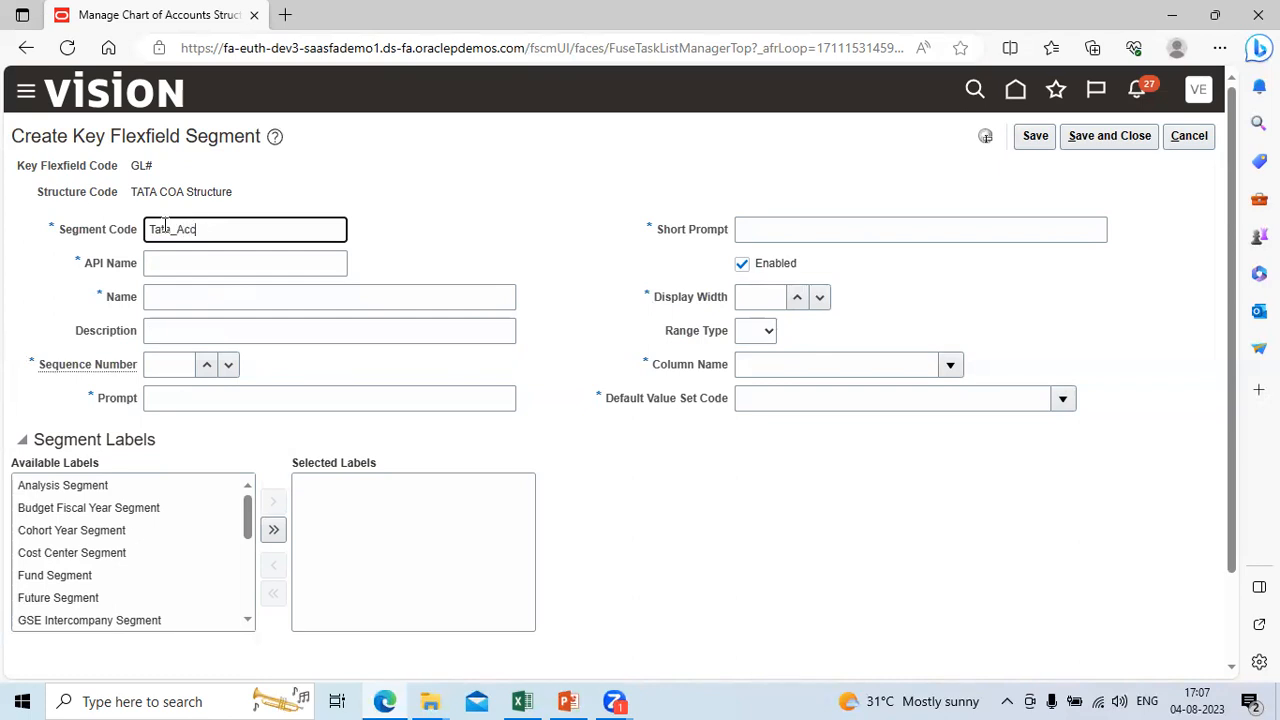
key(Tab)
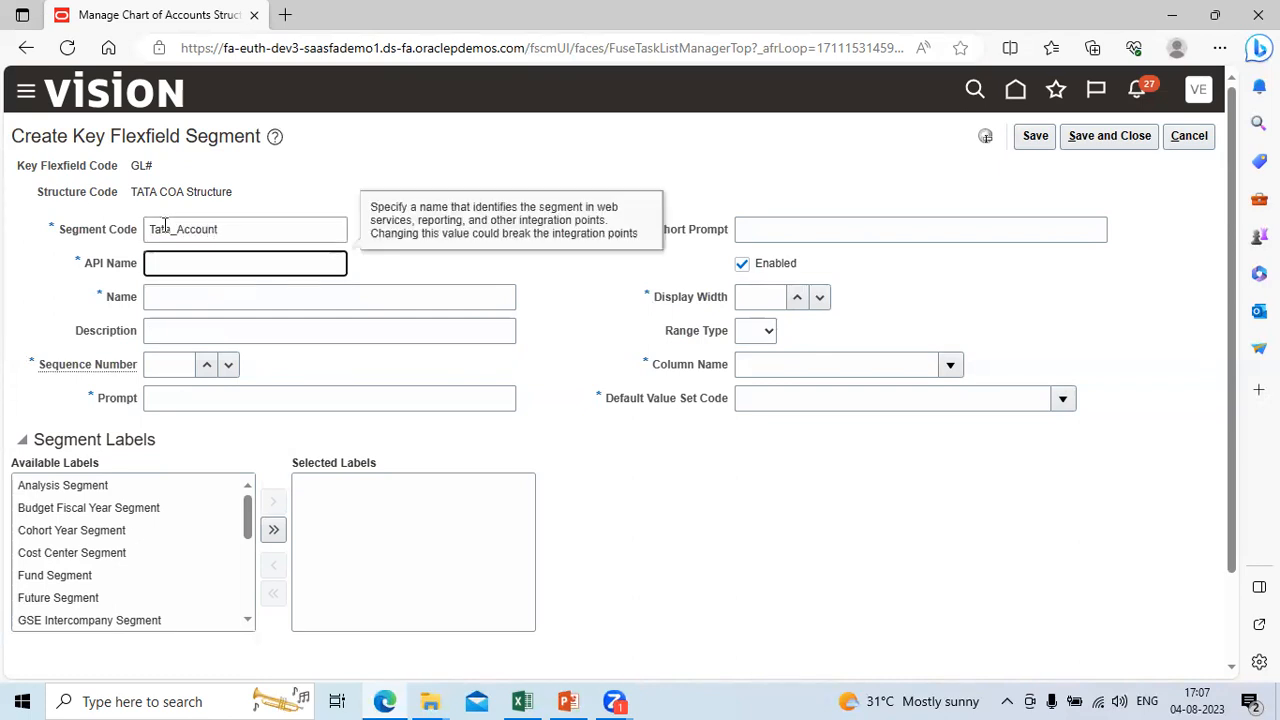
key(Tab)
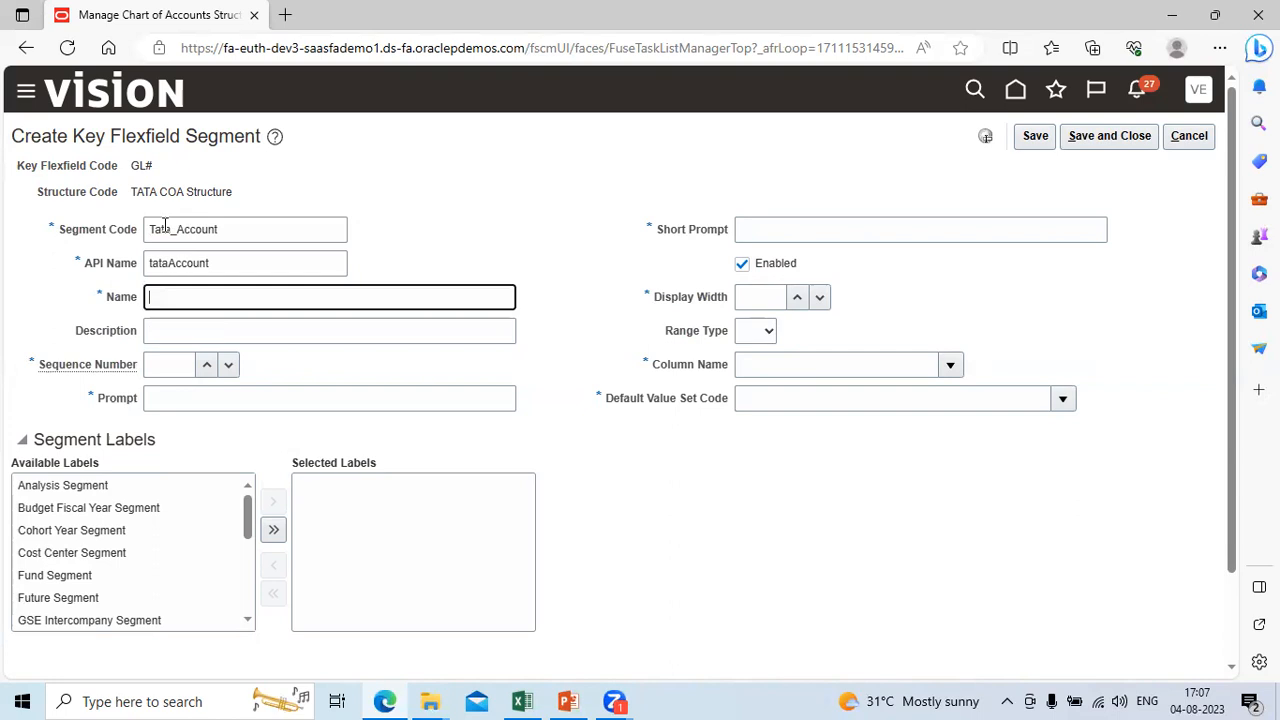
Step: Copy the Segment Code Tata_Account into the segment's Name and Description
key(shift+Tab)
key(shift+Tab)
key(ctrl+c)
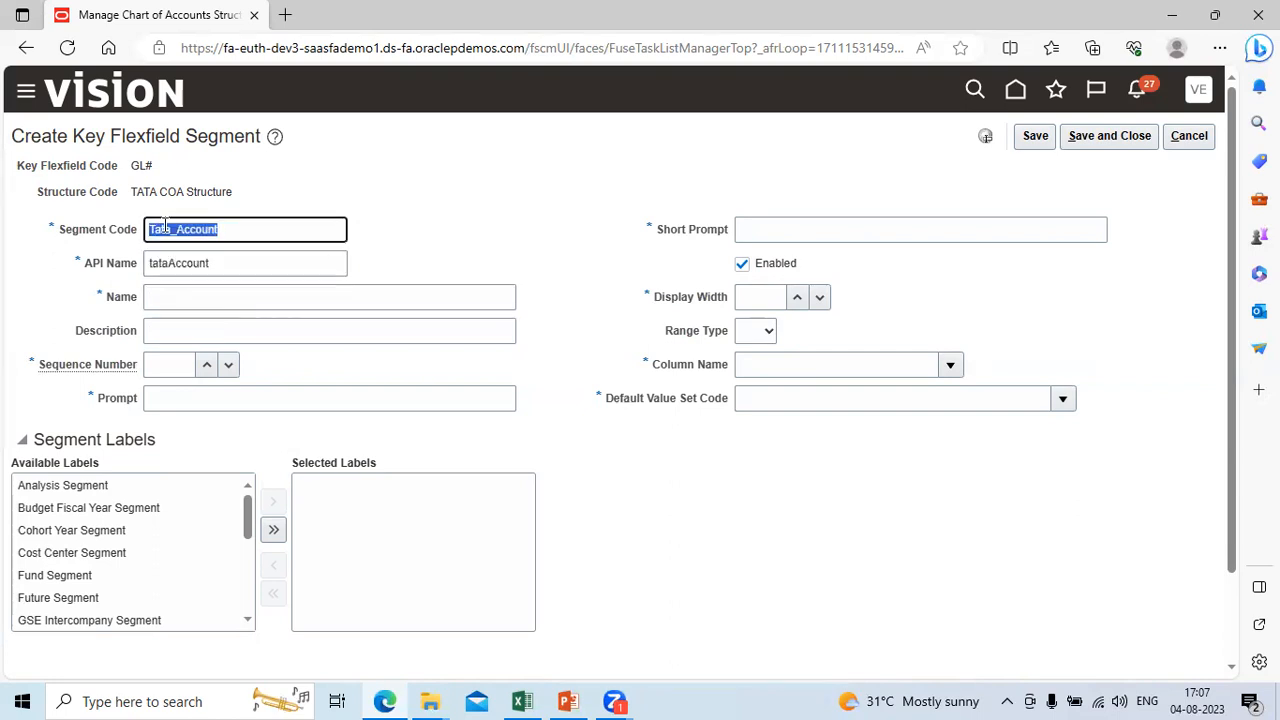
key(Tab)
key(Tab)
key(ctrl+v)
Step: Set the Tata_Account segment's Sequence Number to 2 and fill its Prompt and Short Prompt with Tata_Account
key(Tab)
key(ctrl+v)
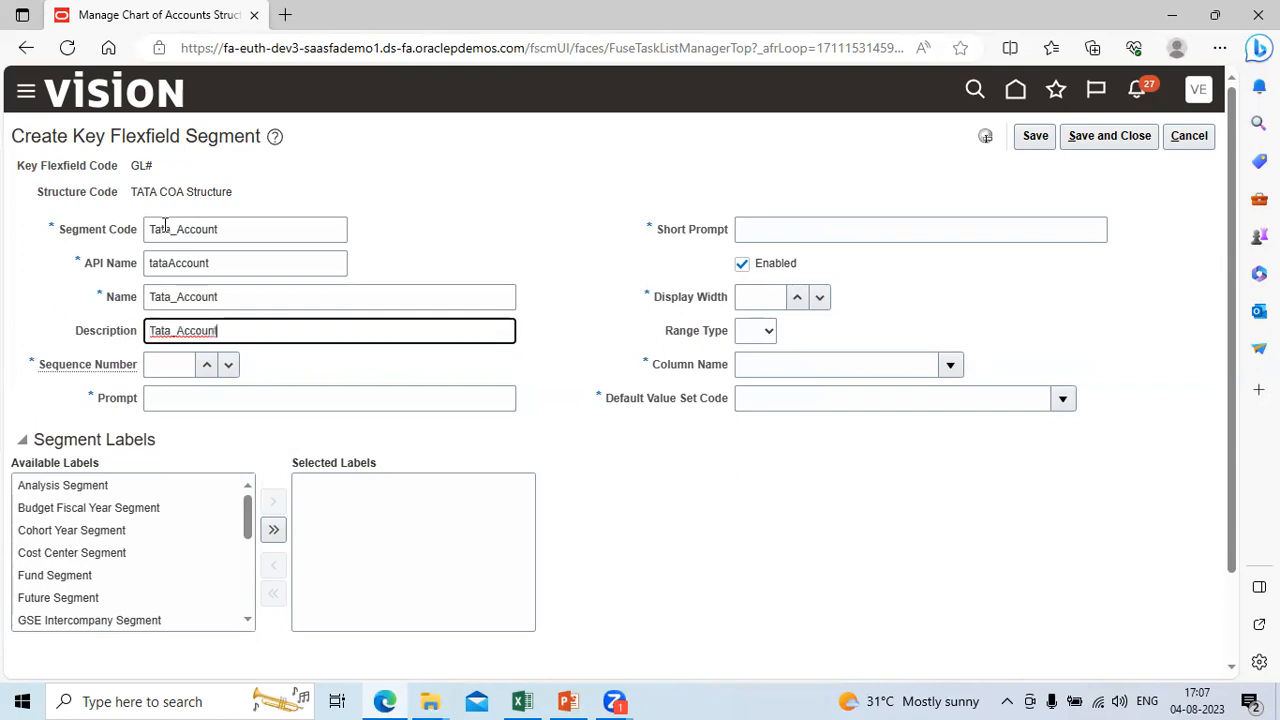
key(Tab)
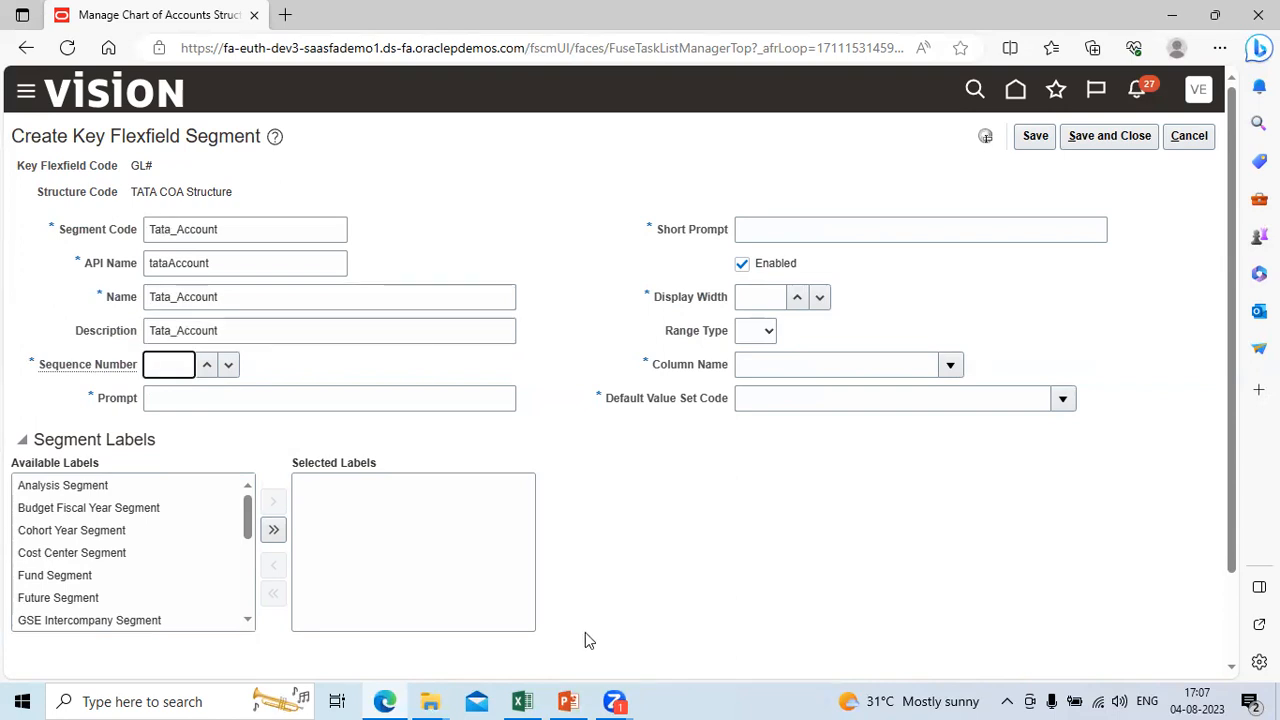
mouse_move(525, 700)
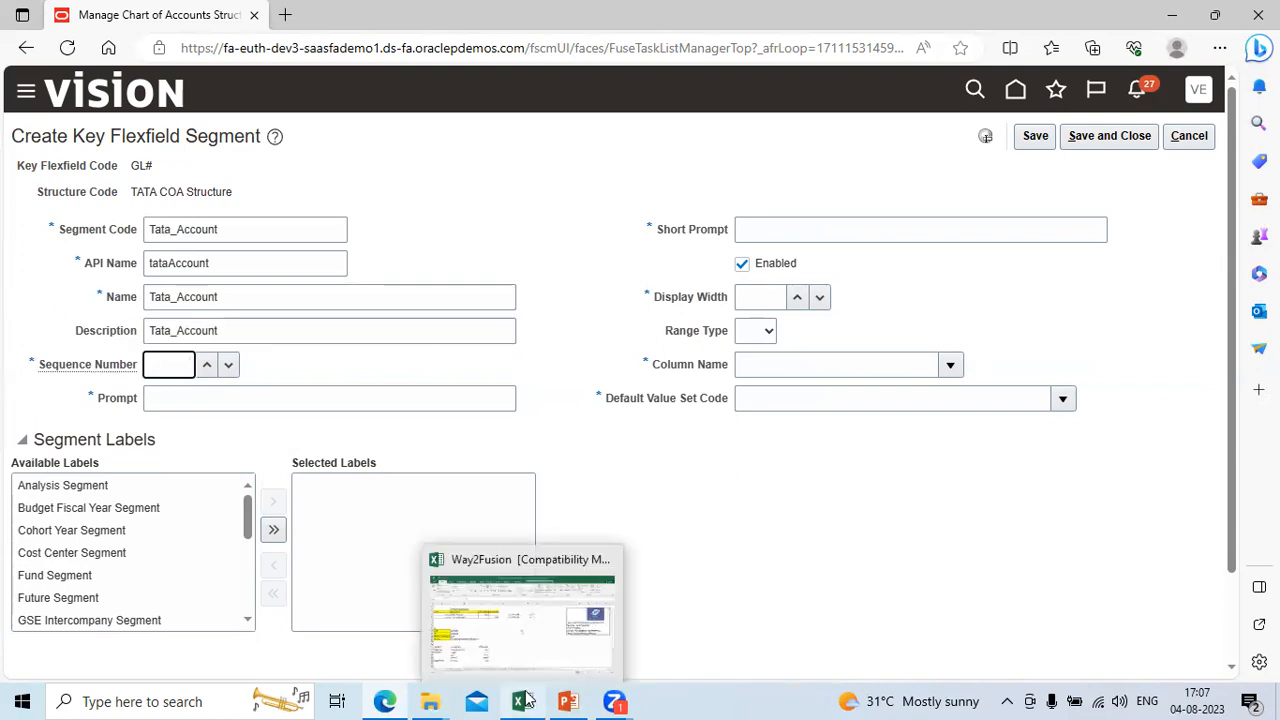
click(482, 636)
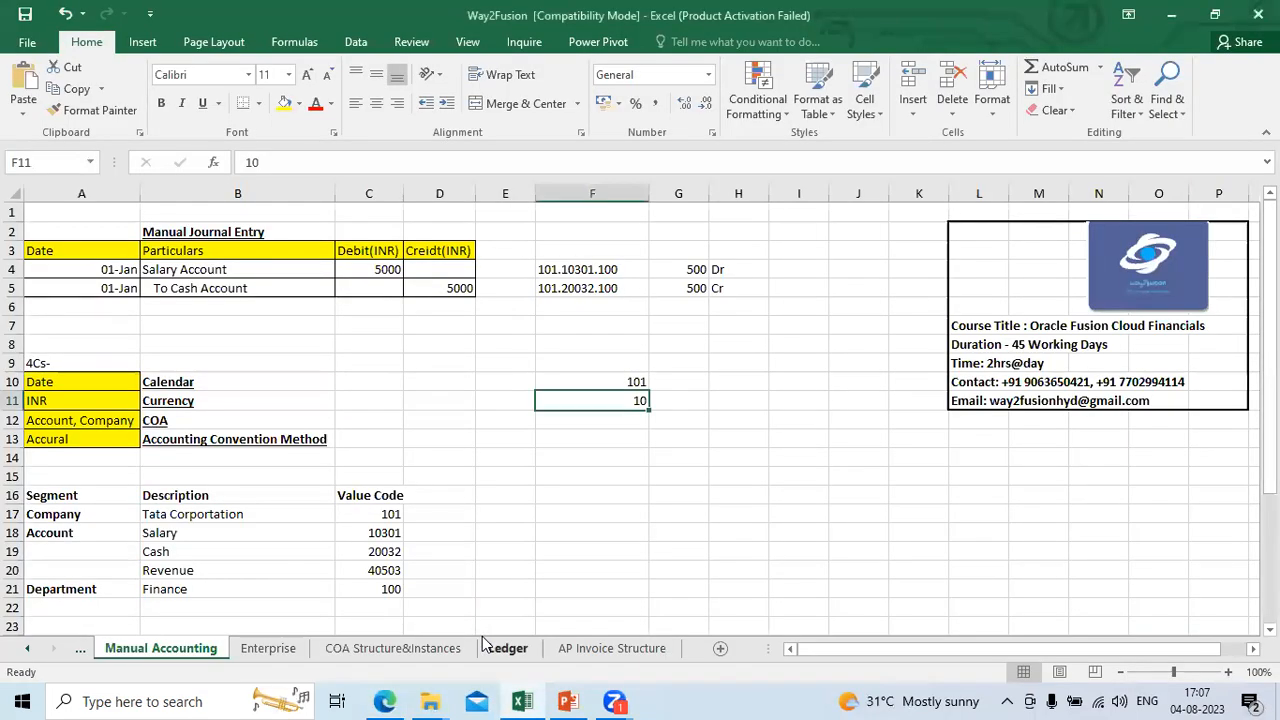
key(alt+Tab)
text(2)
key(Tab)
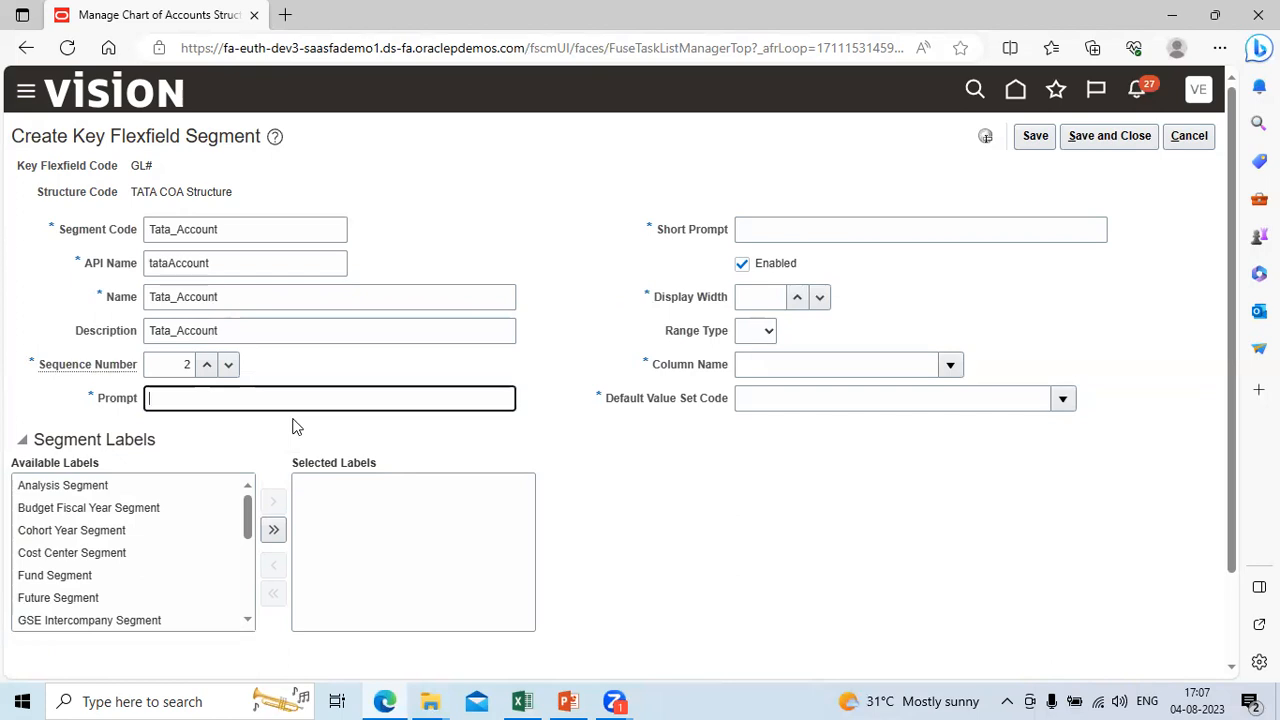
key(ctrl+v)
key(Tab)
key(ctrl+v)
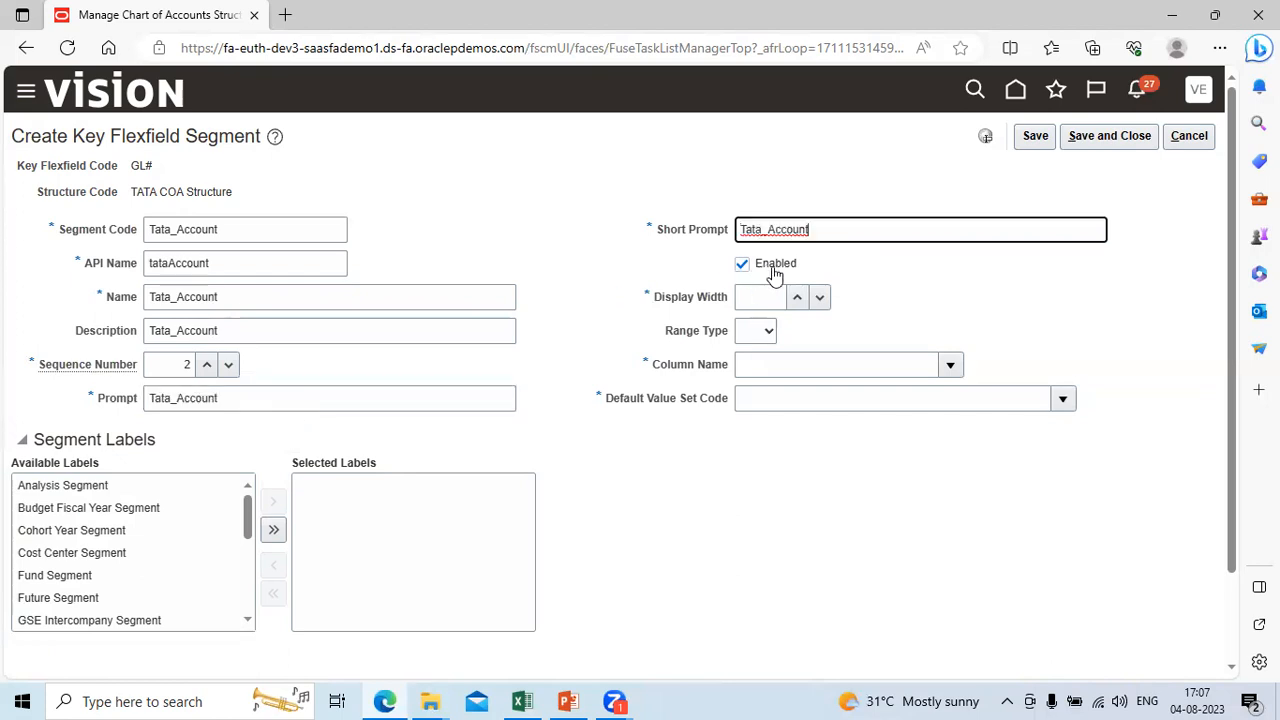
Step: Set the Tata_Account segment's Display Width to 5 and its Column Name to SEGMENT2
click(768, 297)
text(5)
key(Tab)
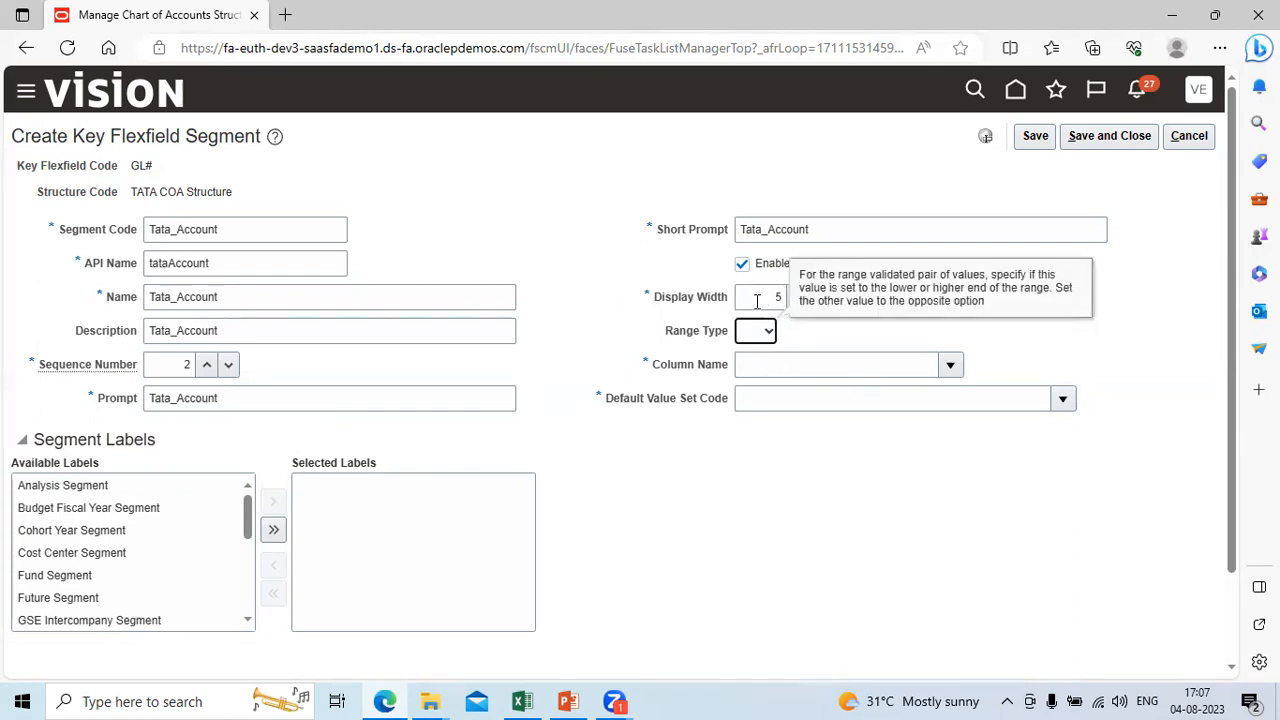
click(950, 367)
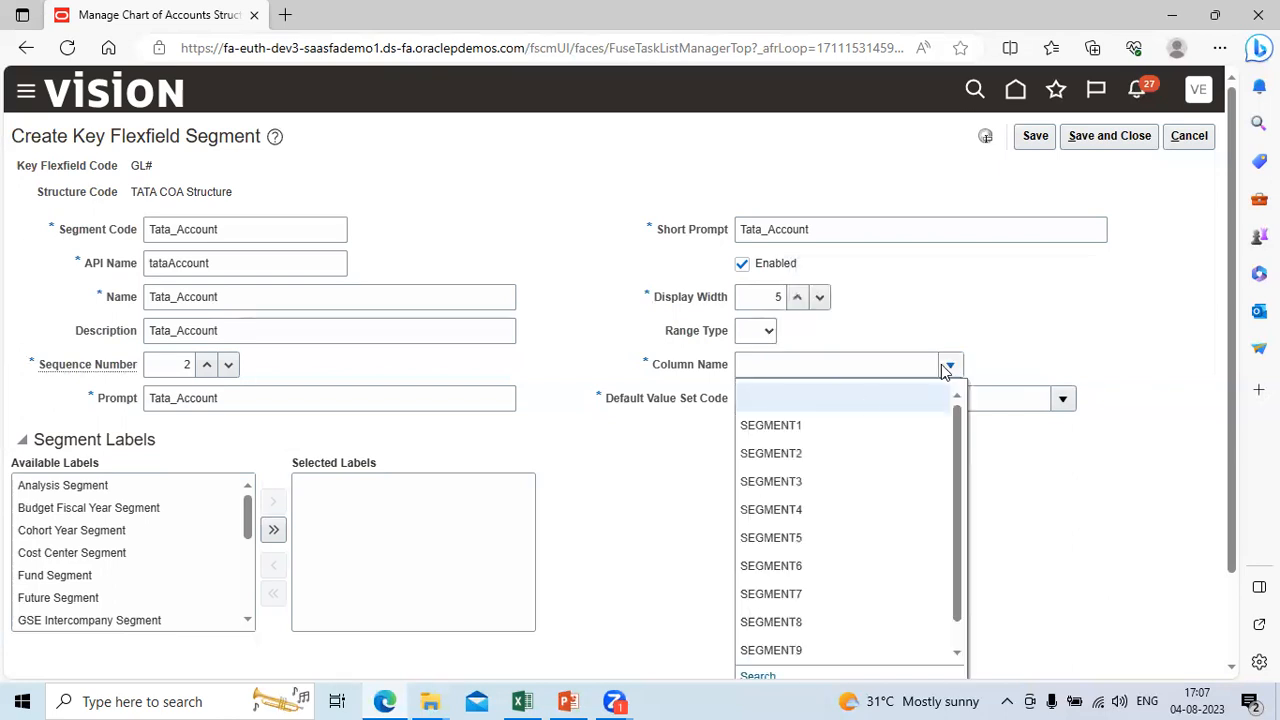
click(839, 455)
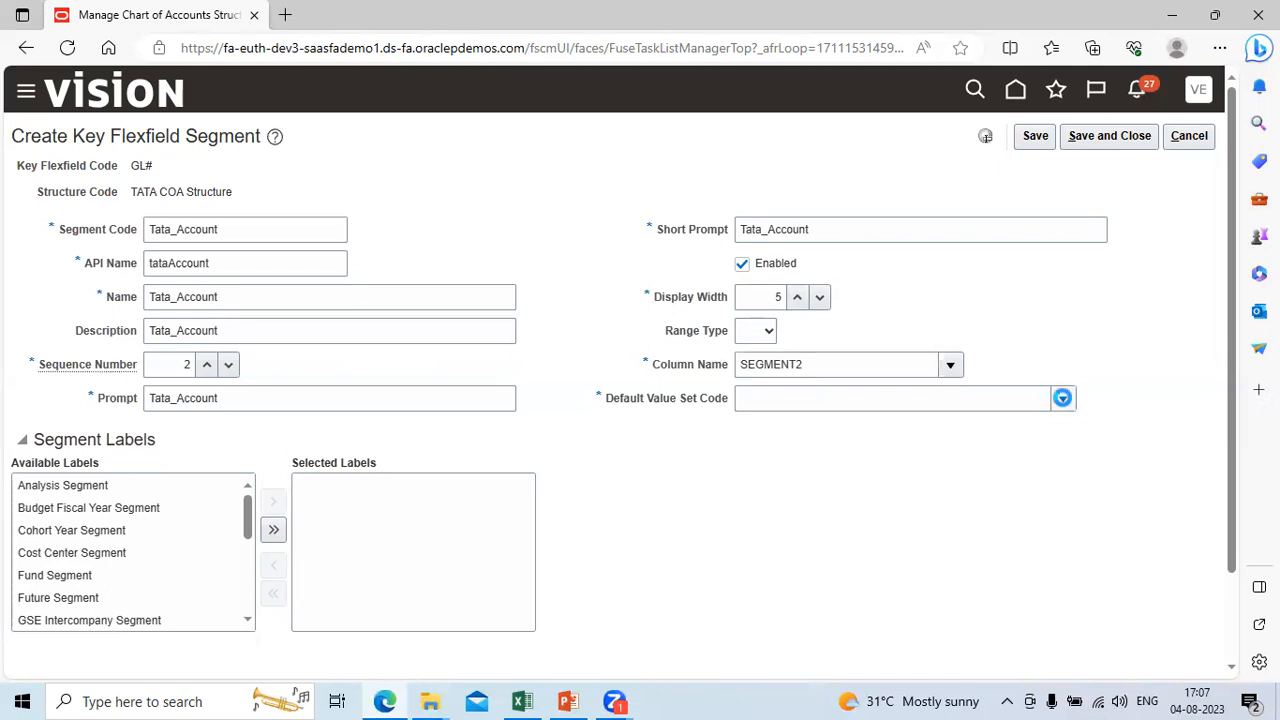
Step: Search the value sets for Tata% and choose Tata_Account as the segment's Default Value Set Code
click(1062, 398)
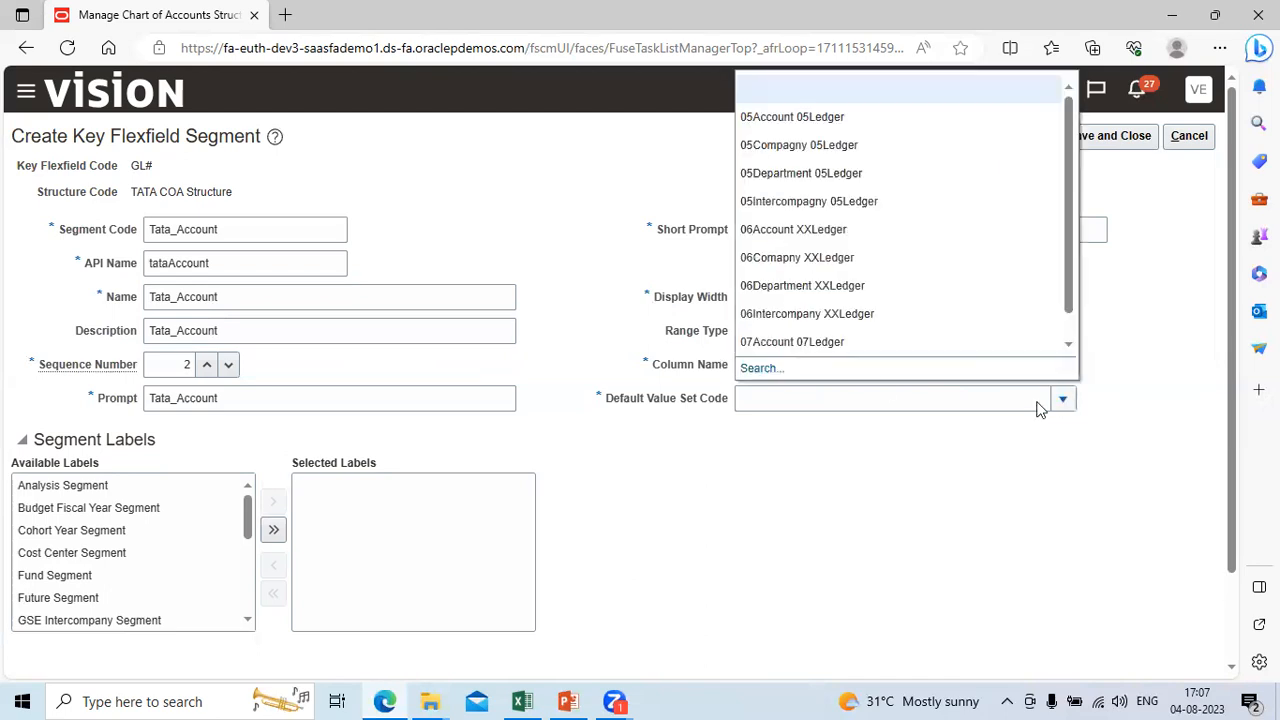
click(762, 368)
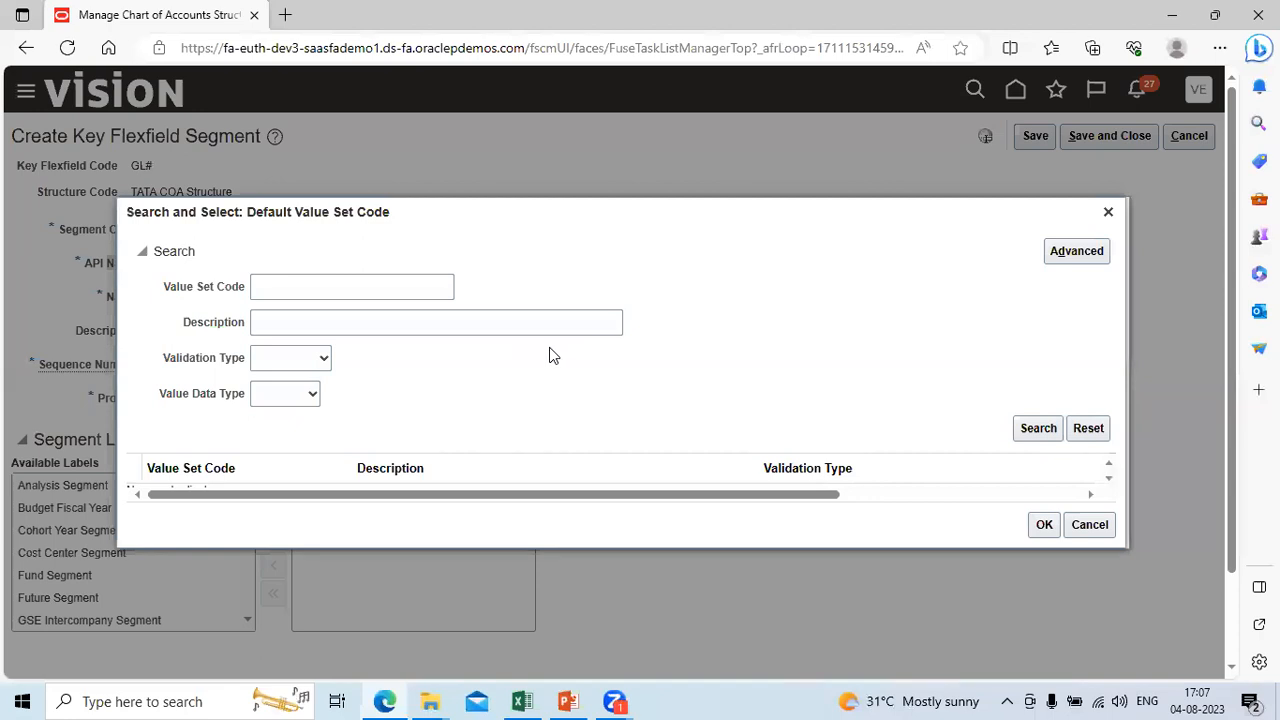
click(292, 287)
text(Tata%)
click(1026, 430)
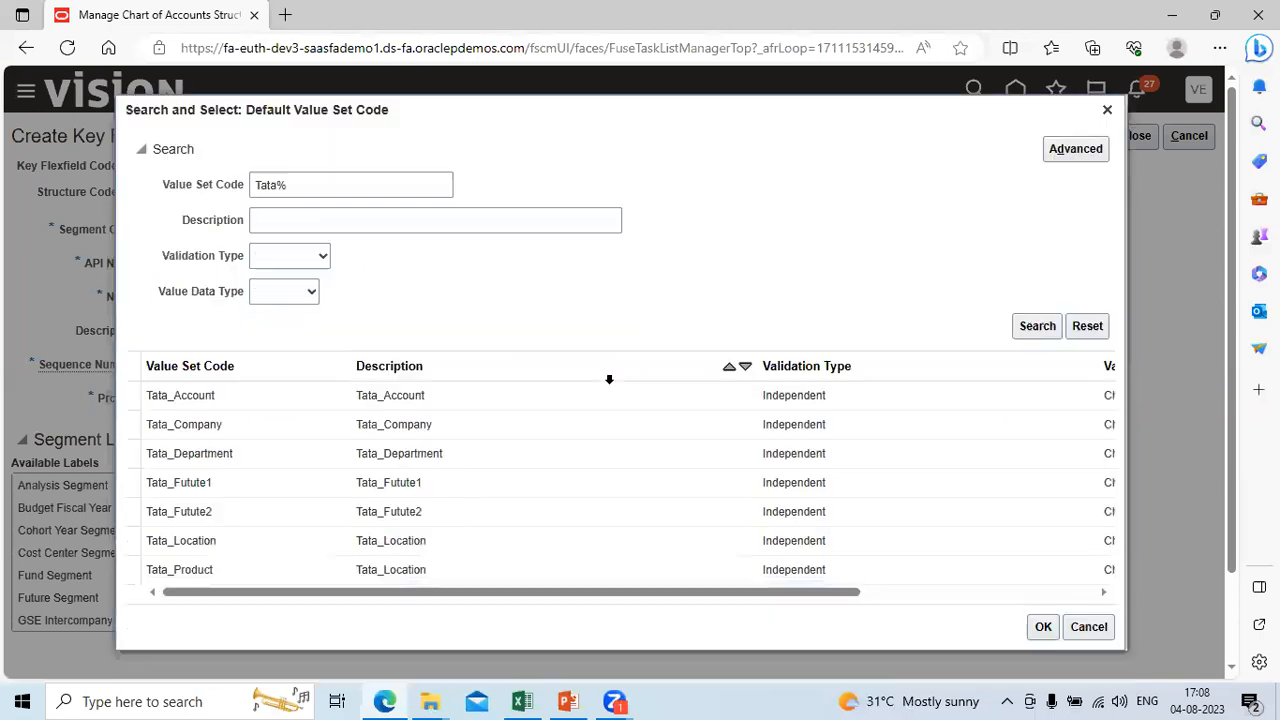
click(493, 396)
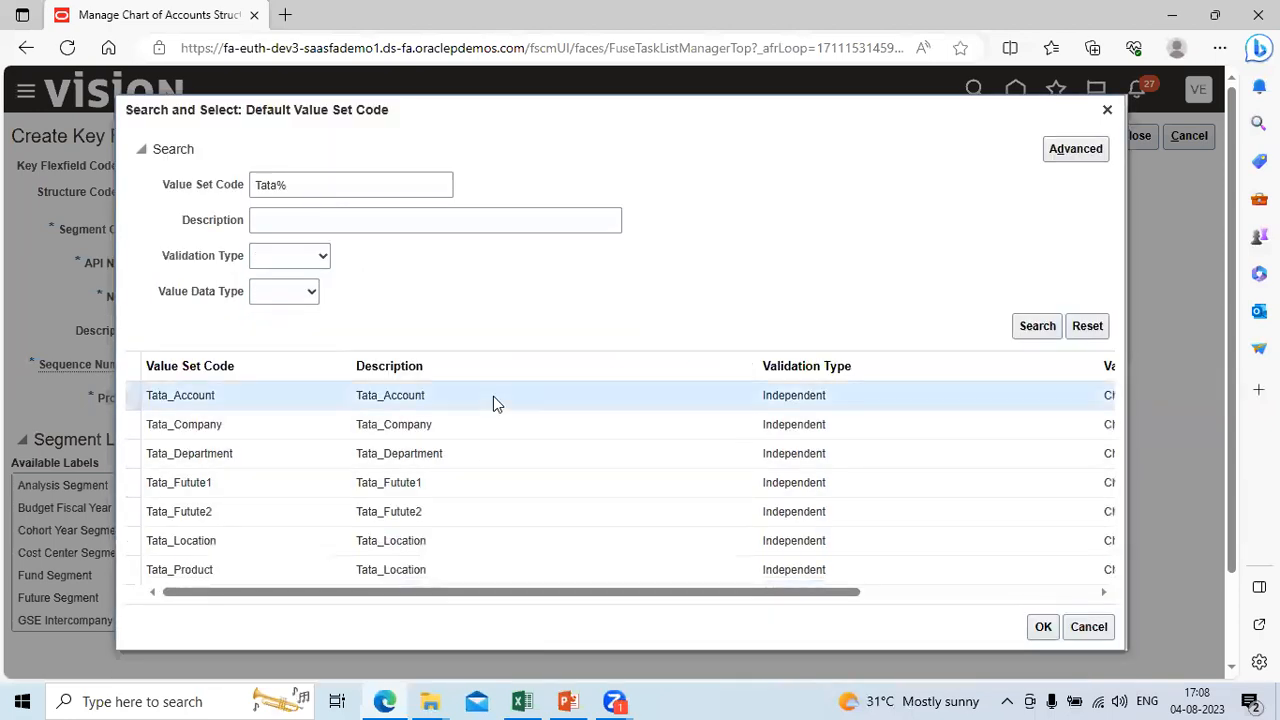
click(1043, 627)
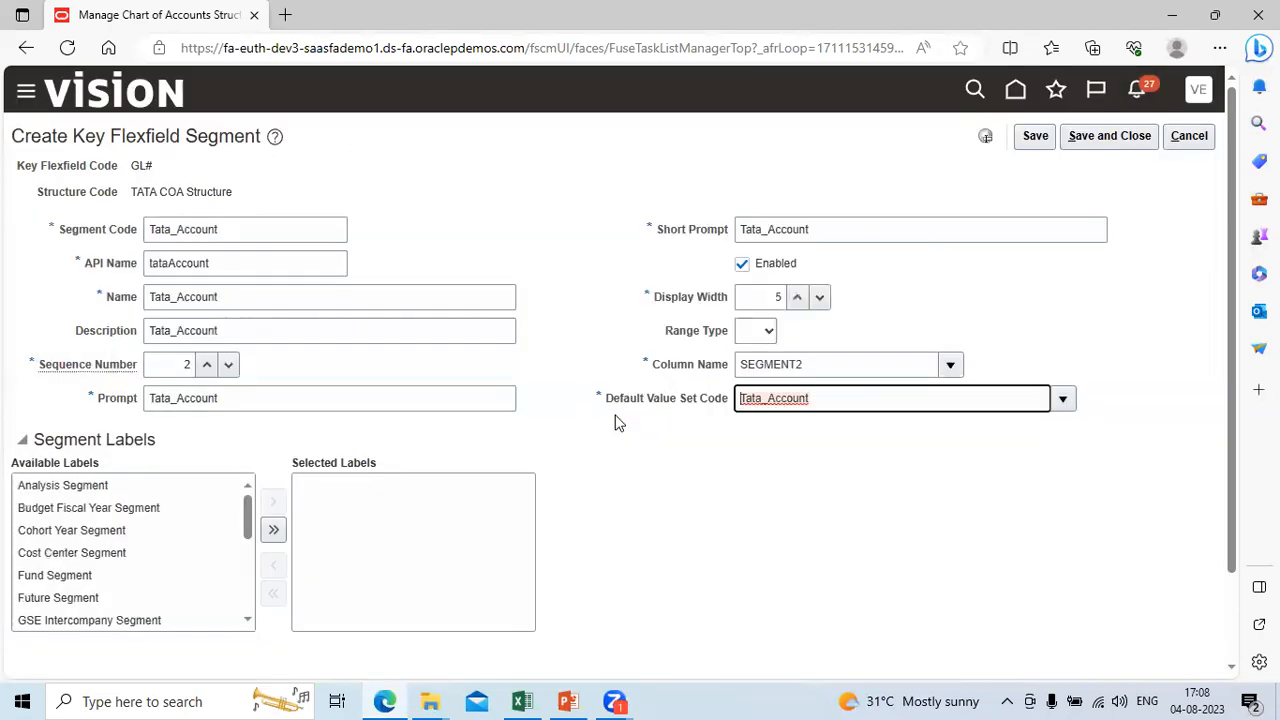
click(657, 474)
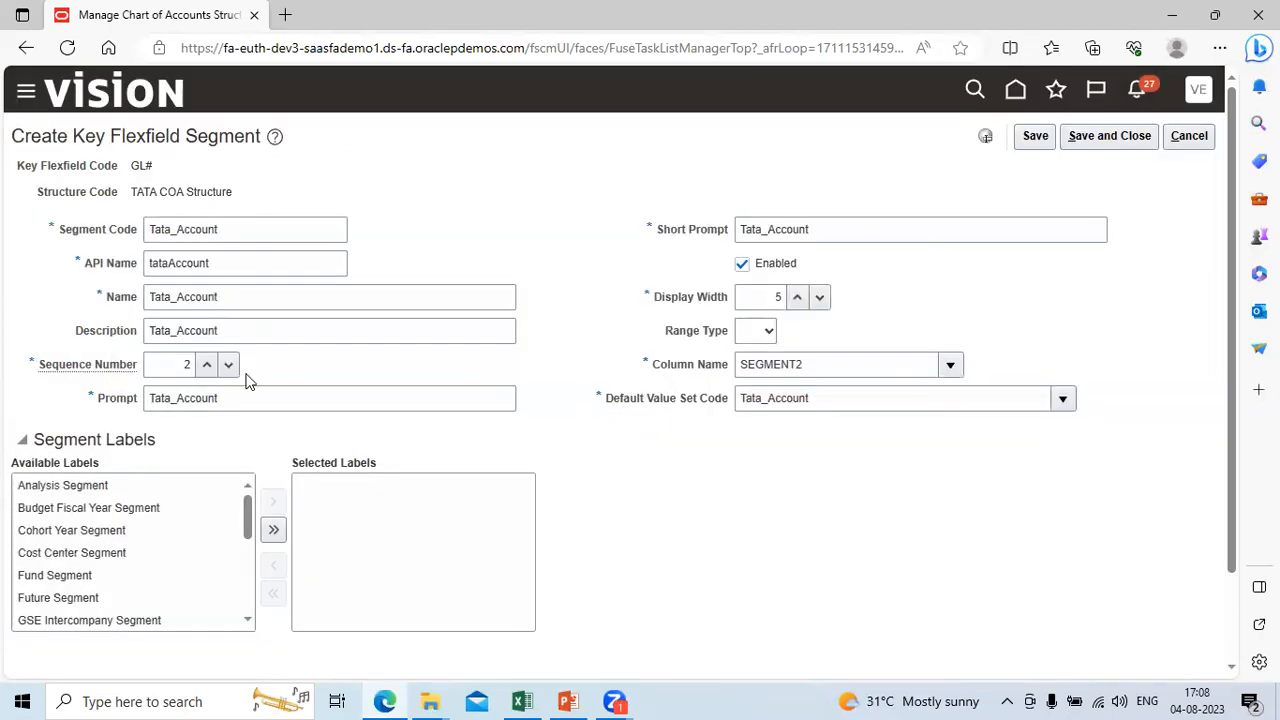
Step: Assign the Natural Account Segment label to the Tata_Account segment
click(247, 621)
click(245, 622)
click(245, 622)
click(245, 622)
click(245, 622)
click(245, 622)
click(245, 622)
click(247, 622)
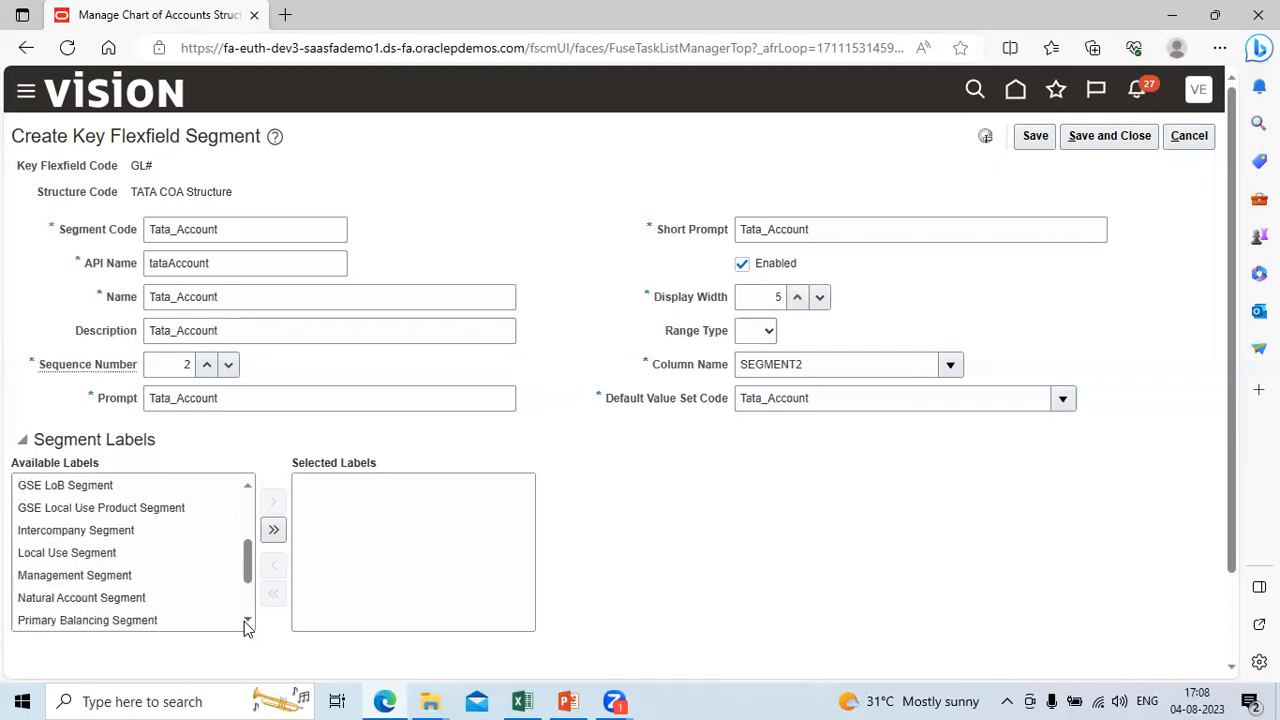
click(143, 597)
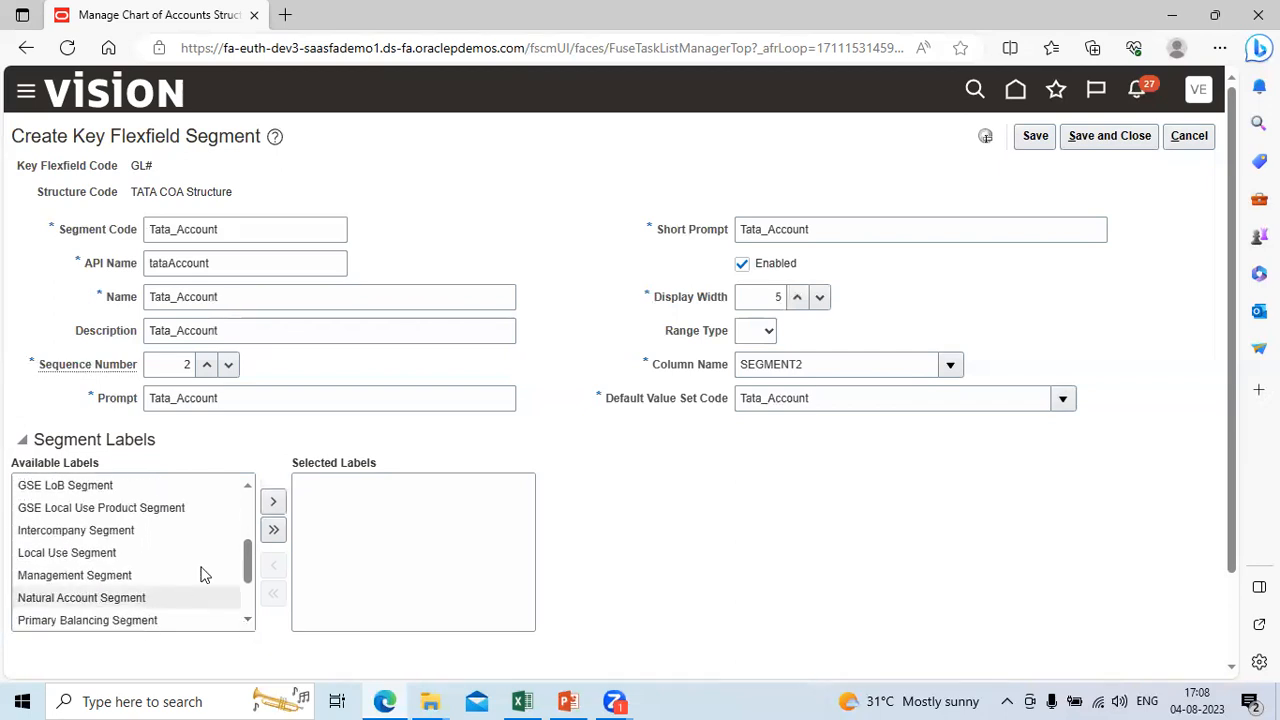
click(274, 503)
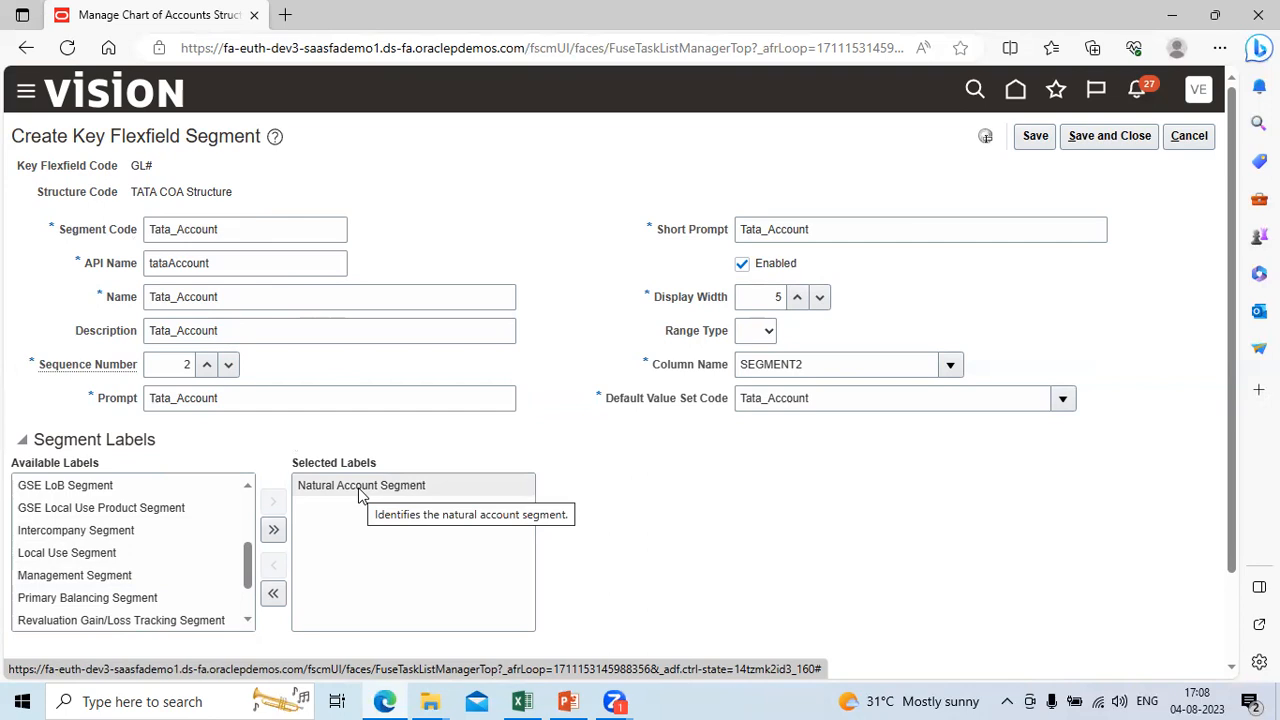
Step: Switch to the Way2Fusion Excel workbook and enter Salary in E18 and Cash in E19 of the Manual Accounting sheet
click(519, 701)
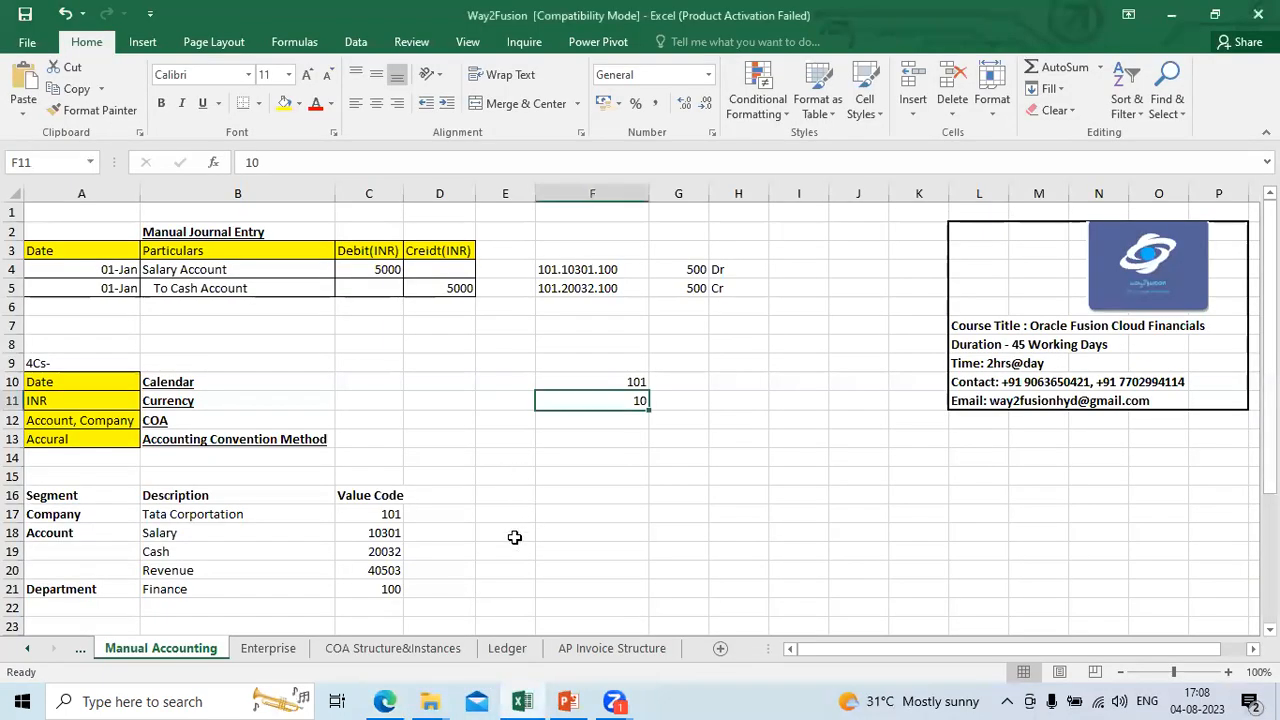
click(514, 538)
text(Salary)
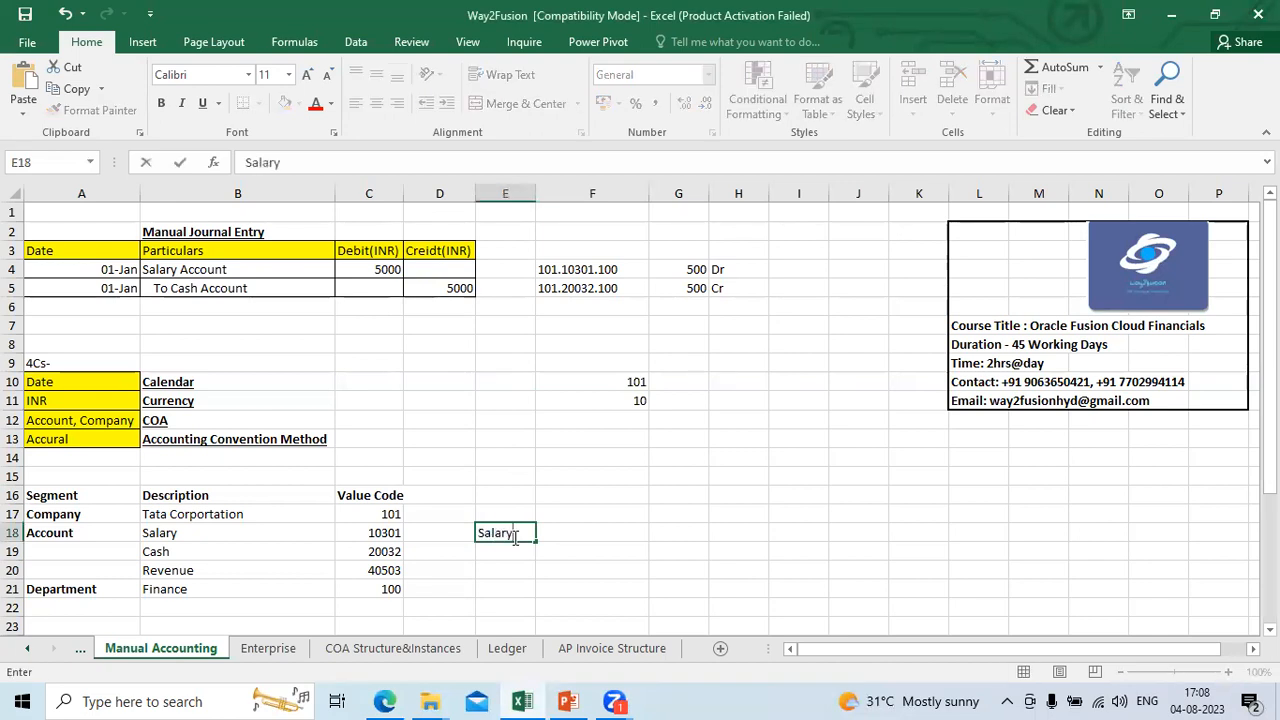
key(Return)
text(Cash)
key(Tab)
Step: Classify the two accounts by entering Expense in F18 beside Salary and Asset in F19 beside Cash
key(Up)
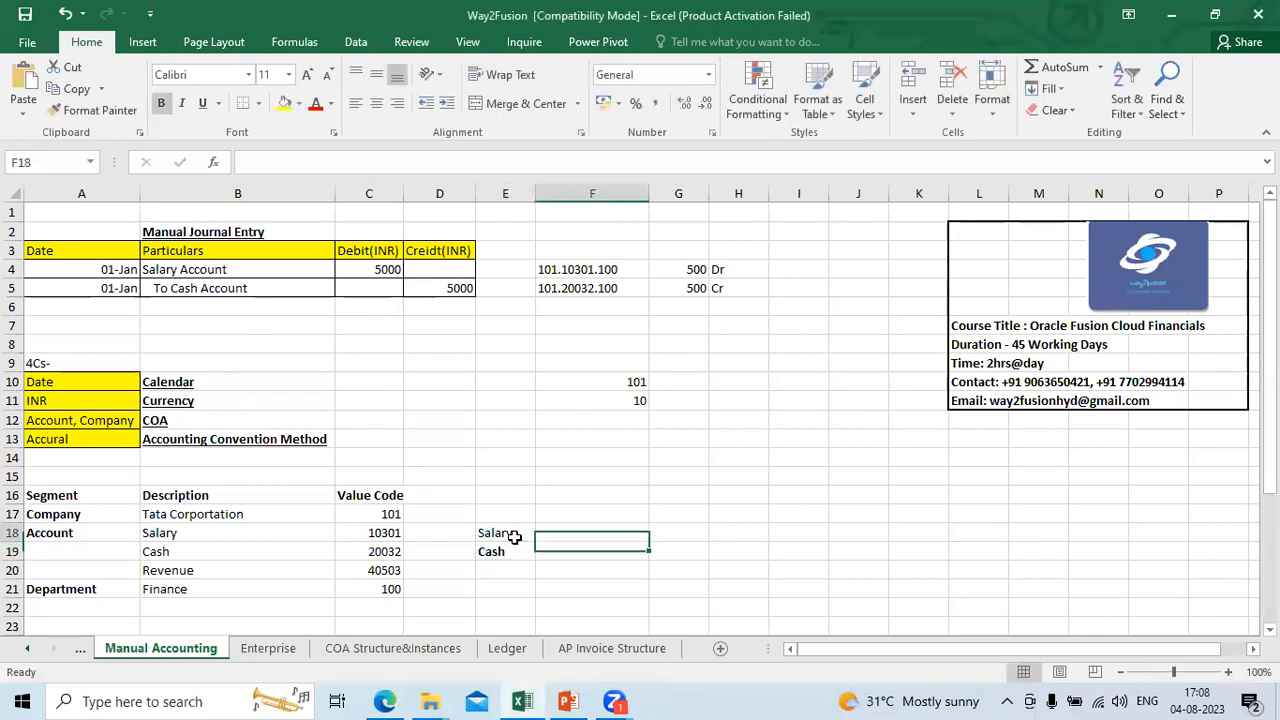
text(E)
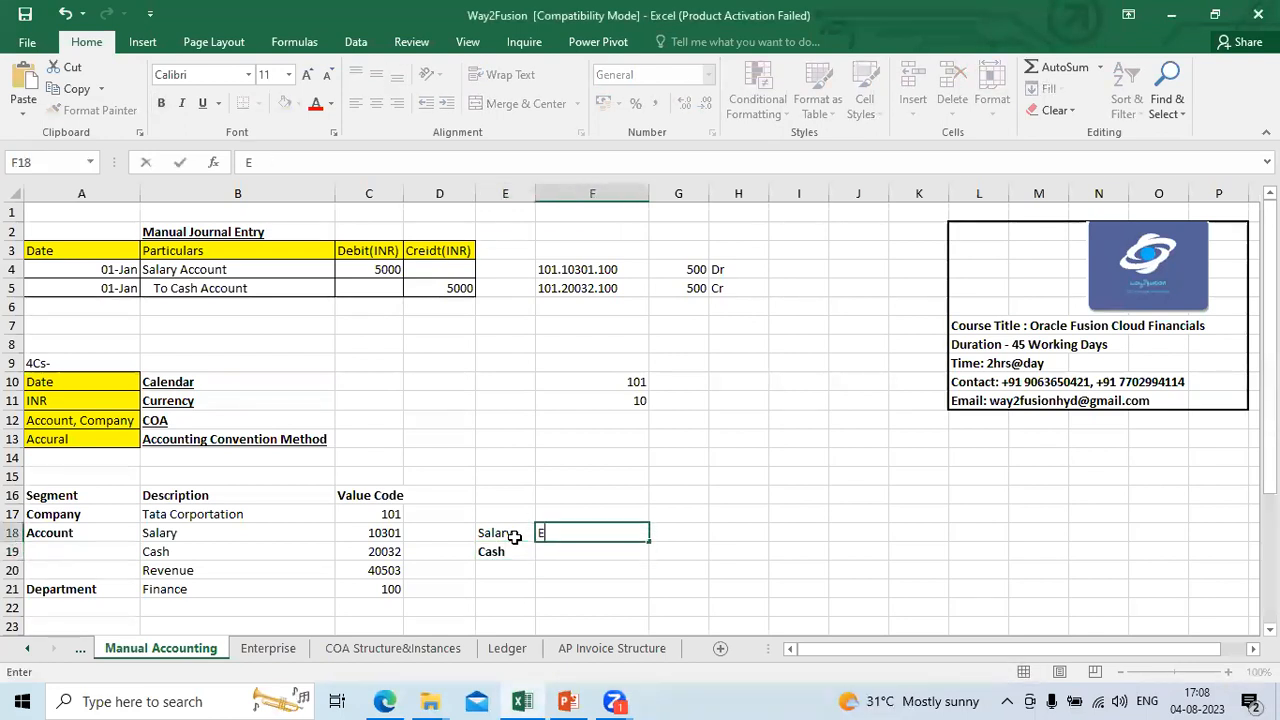
text(xpense)
key(Return)
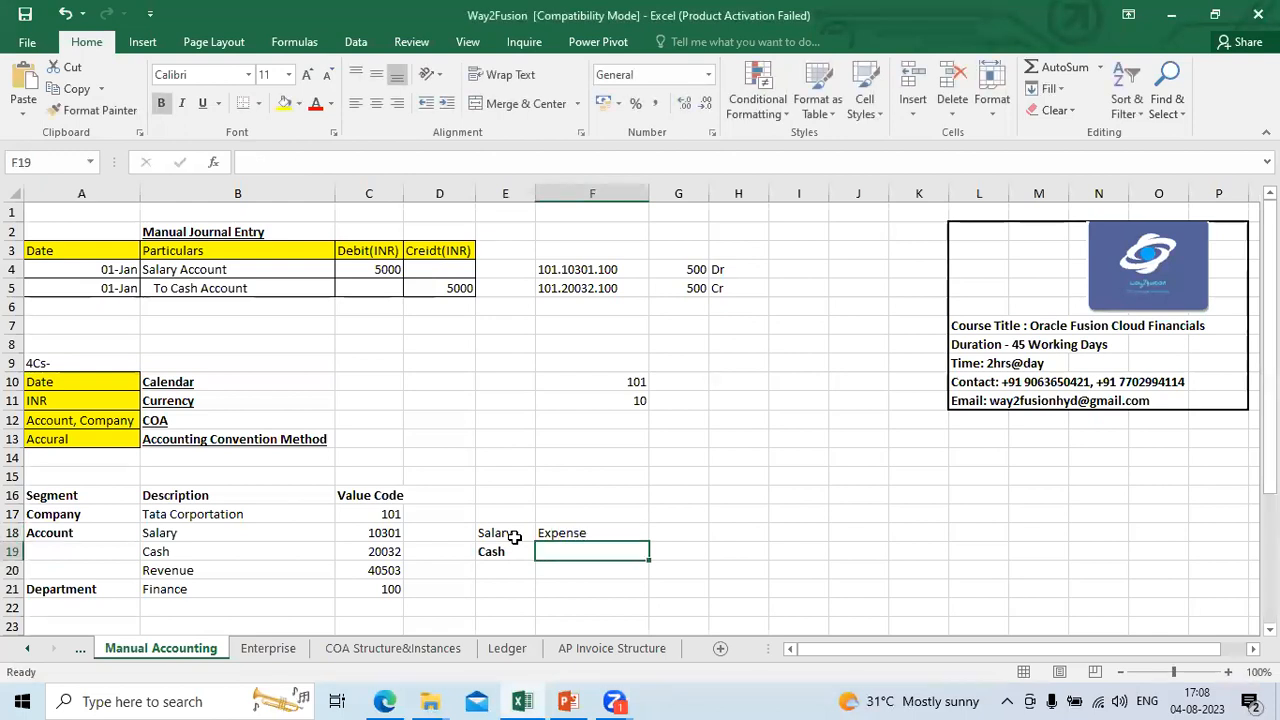
text(Asset)
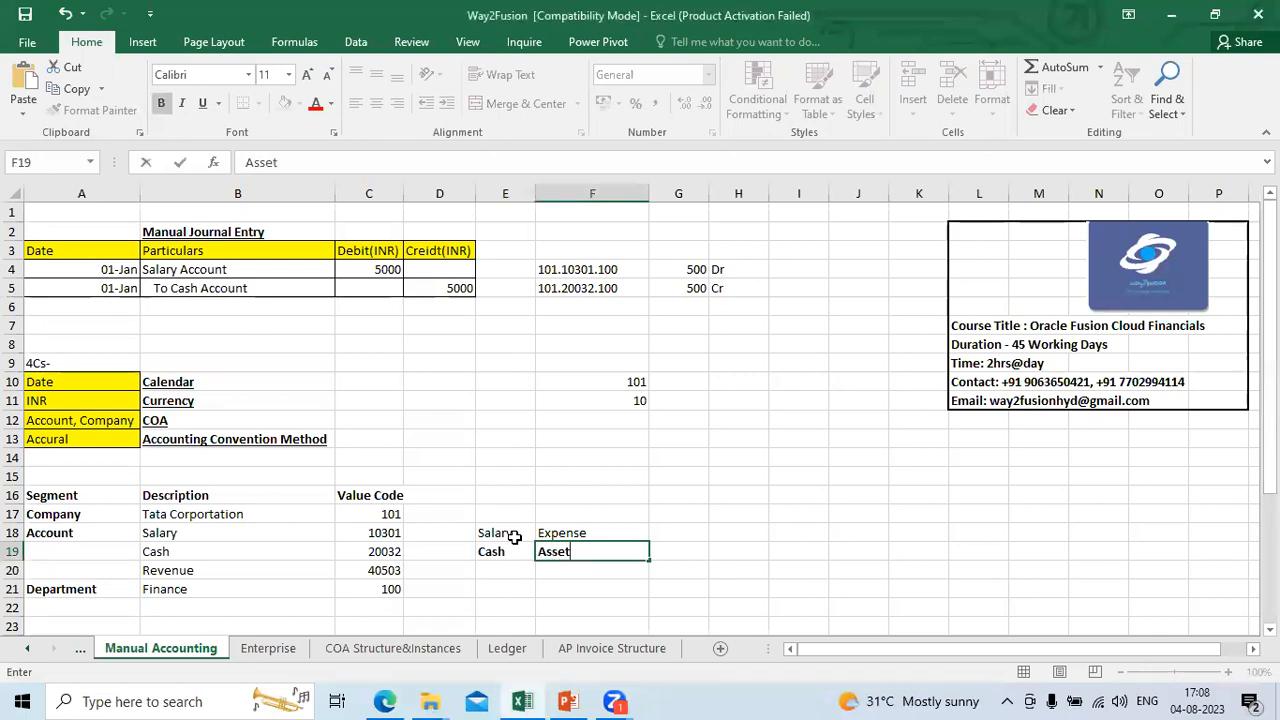
click(524, 578)
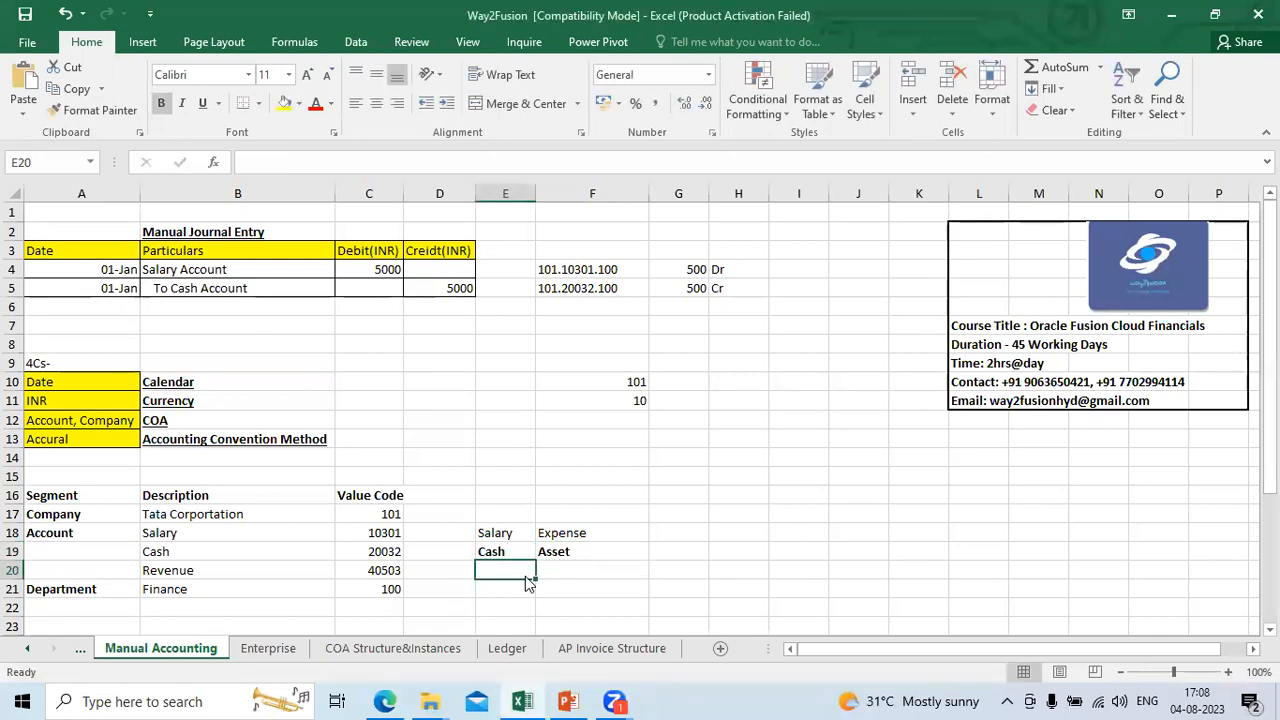
Step: Return to Oracle Fusion in the browser, and save and close the Tata_Account segment
key(alt+Tab)
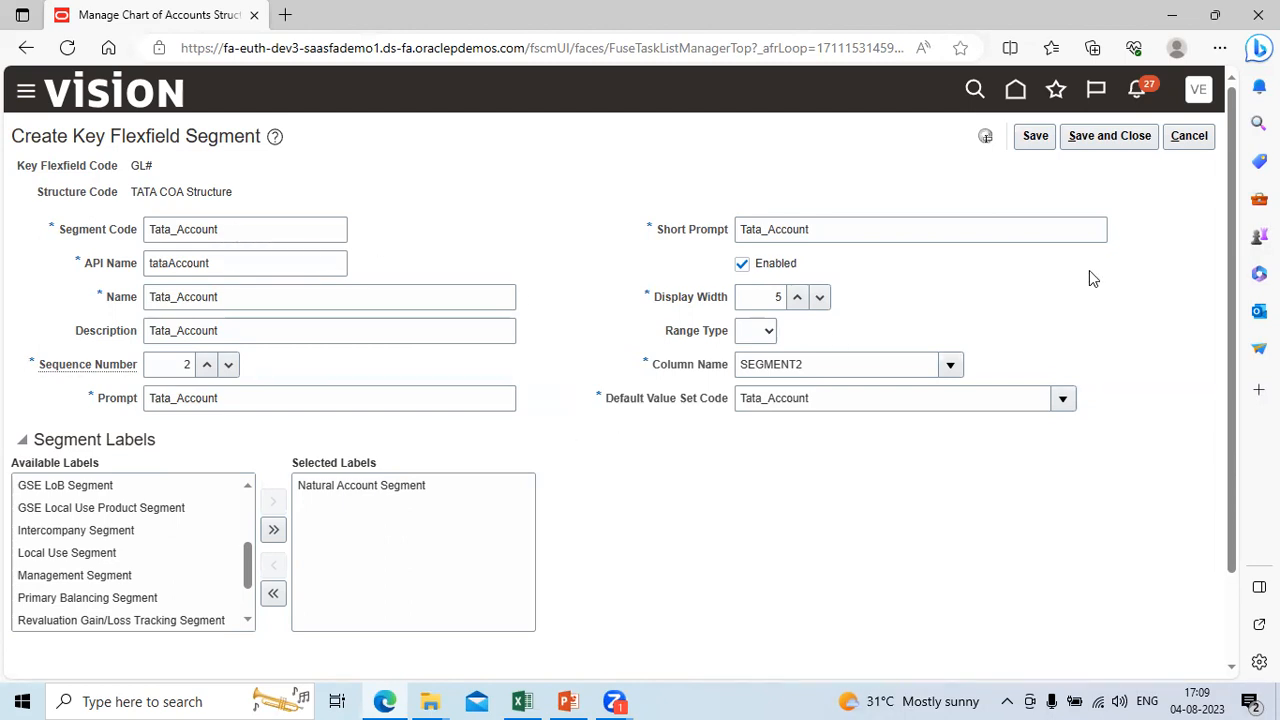
click(1127, 146)
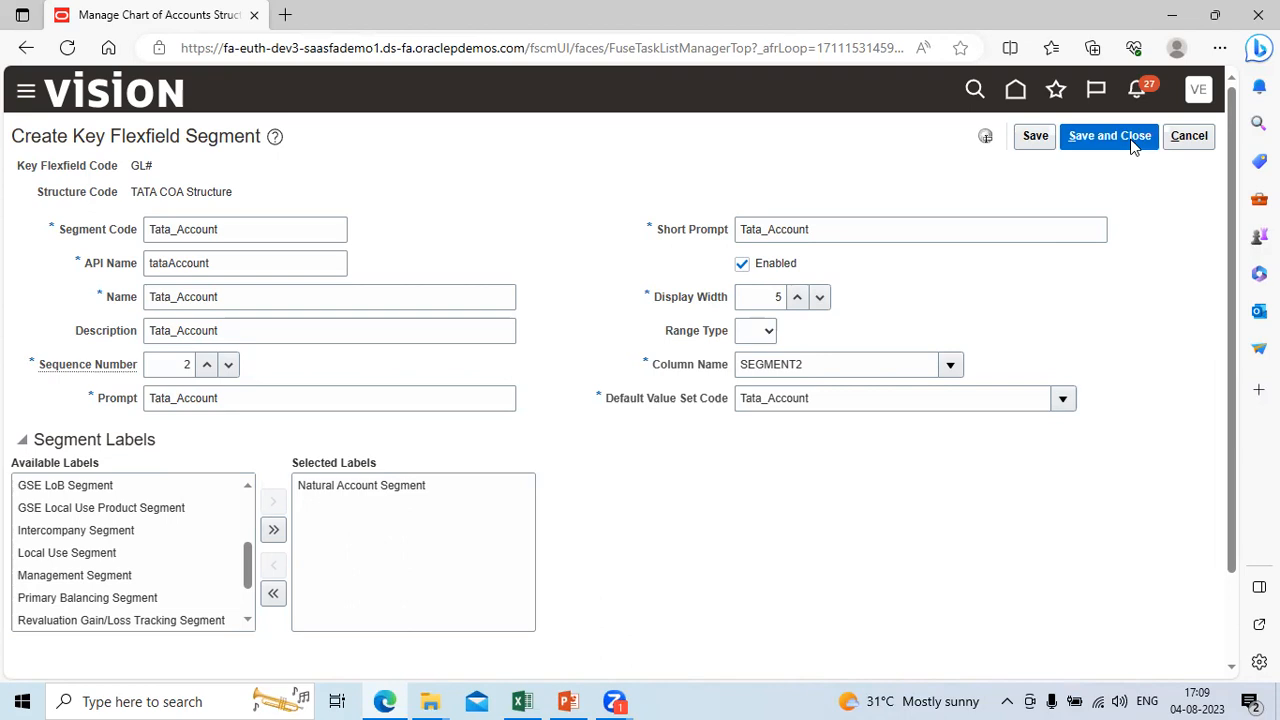
mouse_move(743, 343)
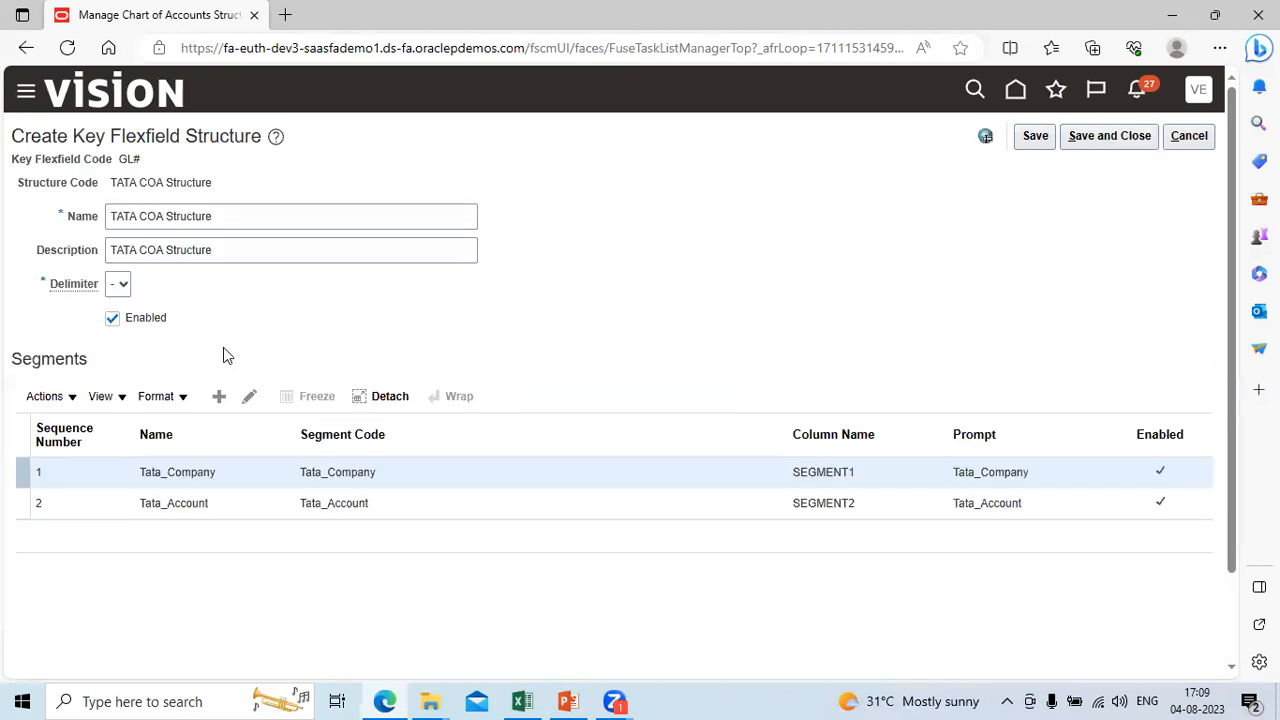
Step: Add another segment to the TATA COA Structure with the Segment Code Tata_Department and API Name tataDepartment
click(219, 398)
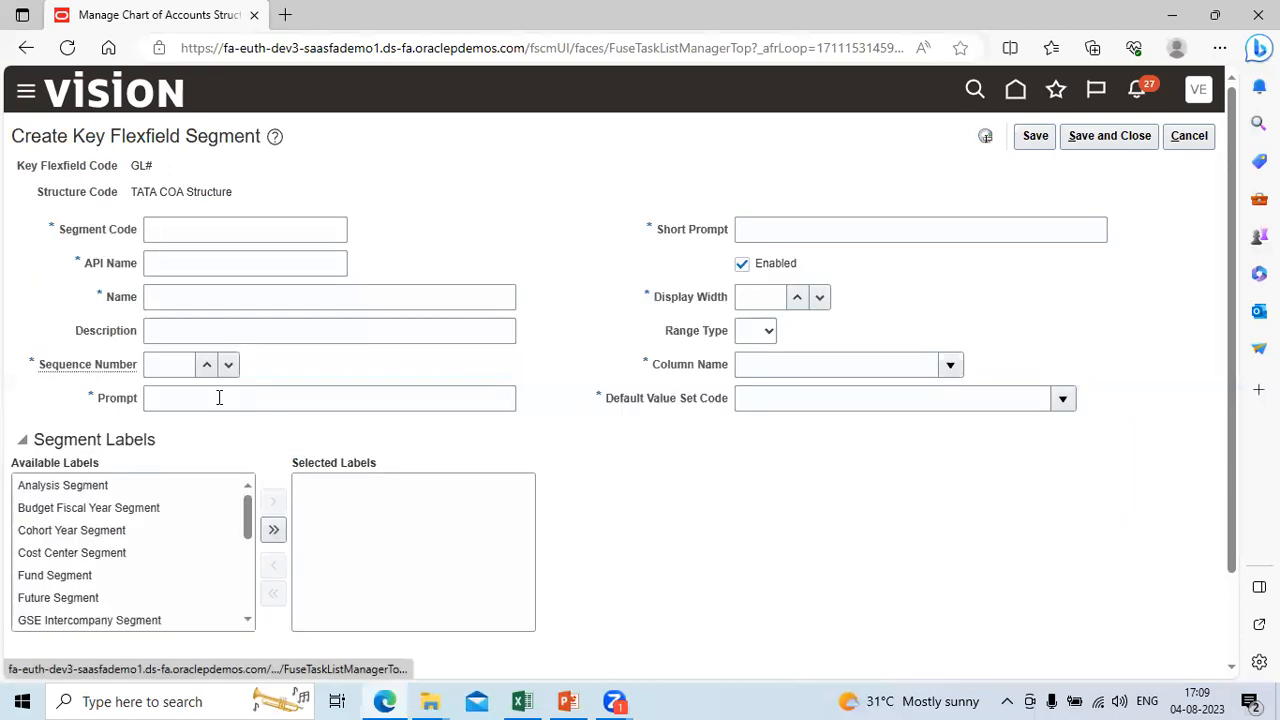
click(173, 236)
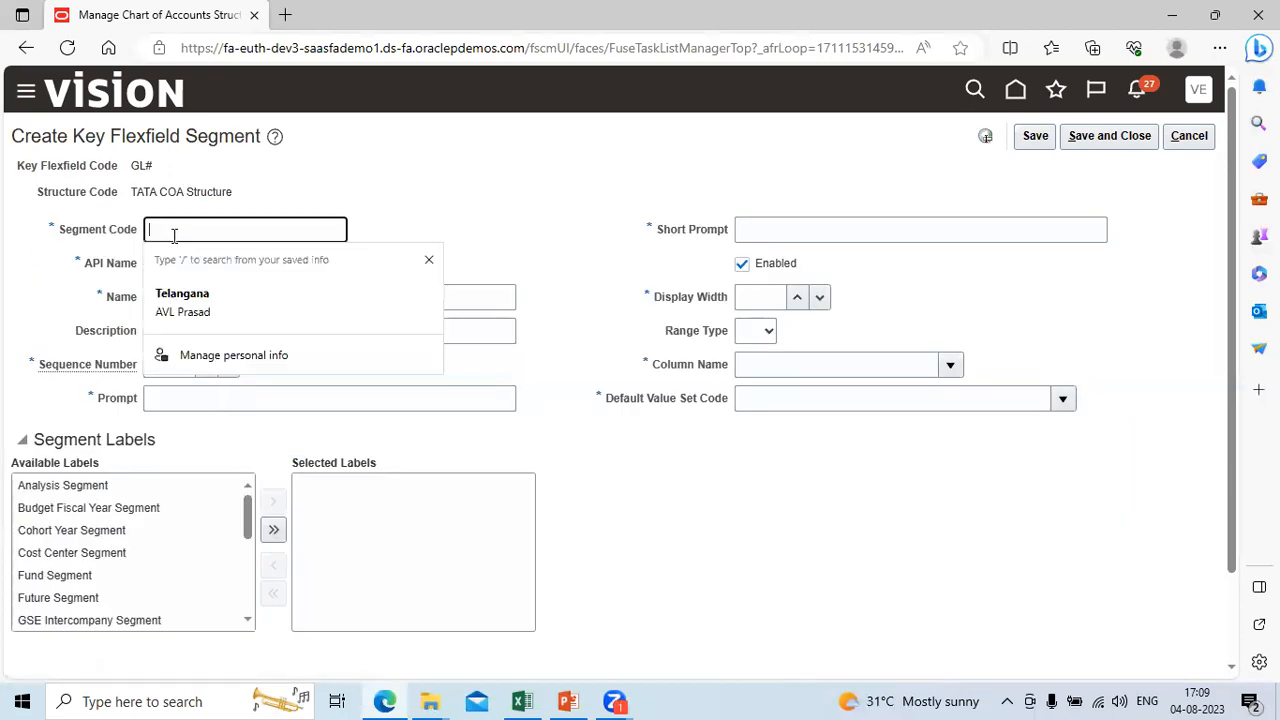
text(Tata Account)
key(BackSpace)
key(BackSpace)
key(BackSpace)
key(BackSpace)
key(BackSpace)
key(BackSpace)
text(Department)
key(Tab)
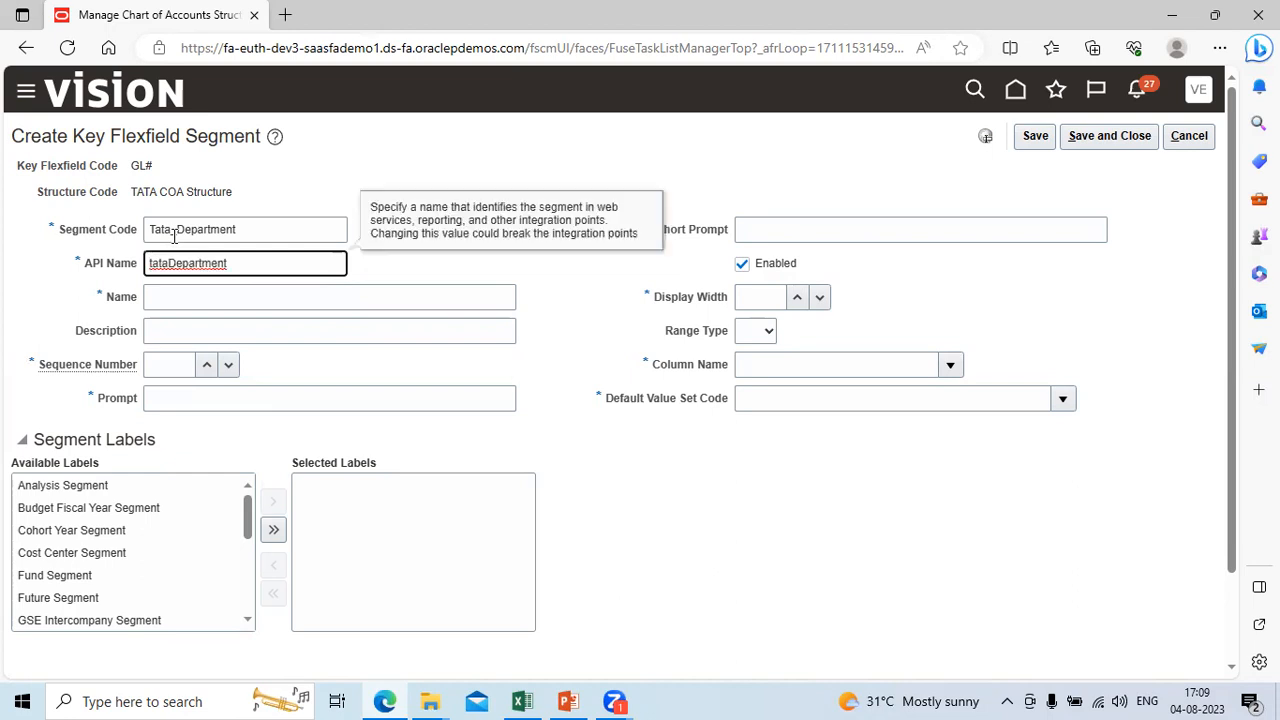
Step: Copy the Segment Code Tata_Department into the segment's Name and Description
key(shift+Tab)
key(Tab)
key(Tab)
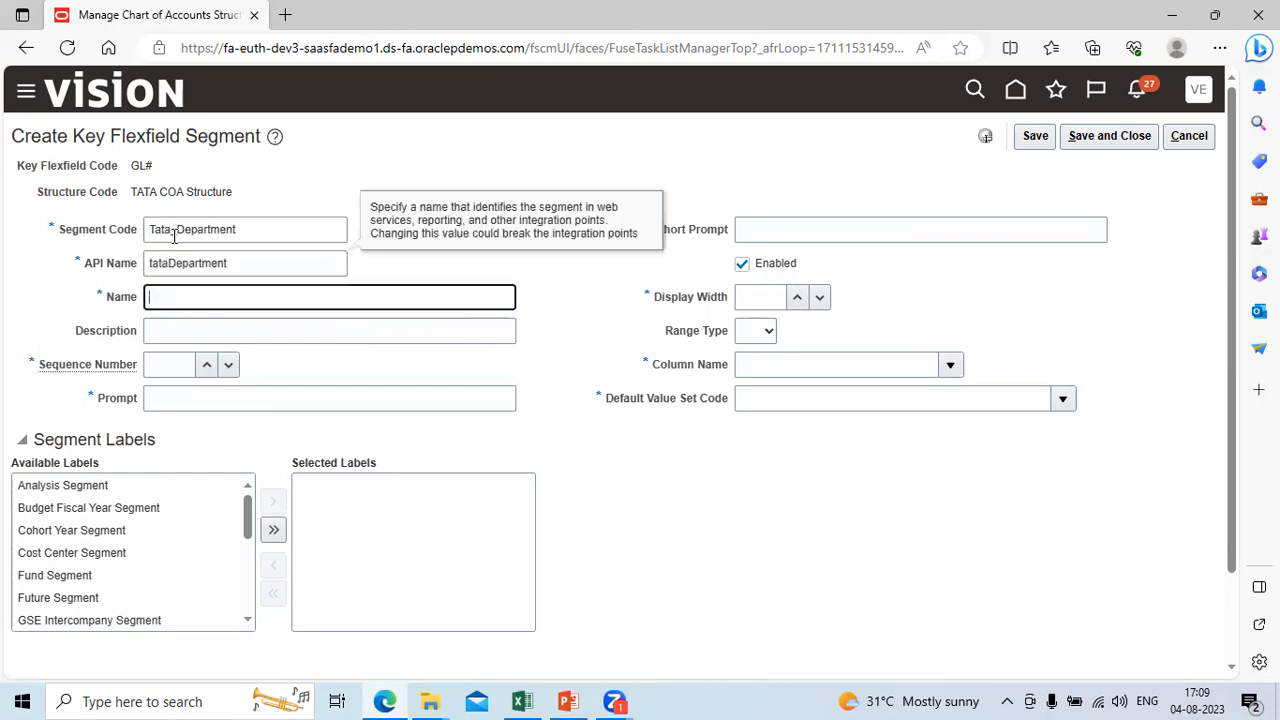
text(Tata_Department)
key(Tab)
text(Tata_Department)
Step: Set the Tata_Department segment's Sequence Number to 3 and fill its Prompt and Short Prompt with Tata_Department
key(Tab)
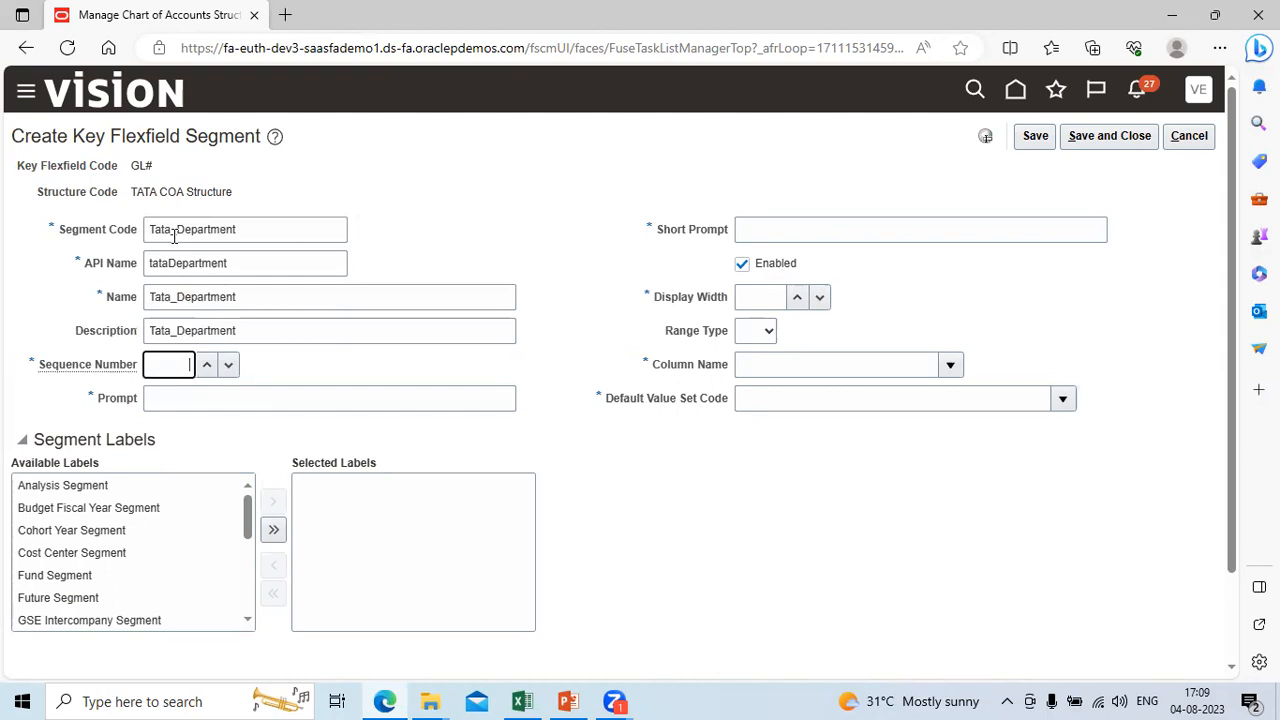
text(3)
key(Tab)
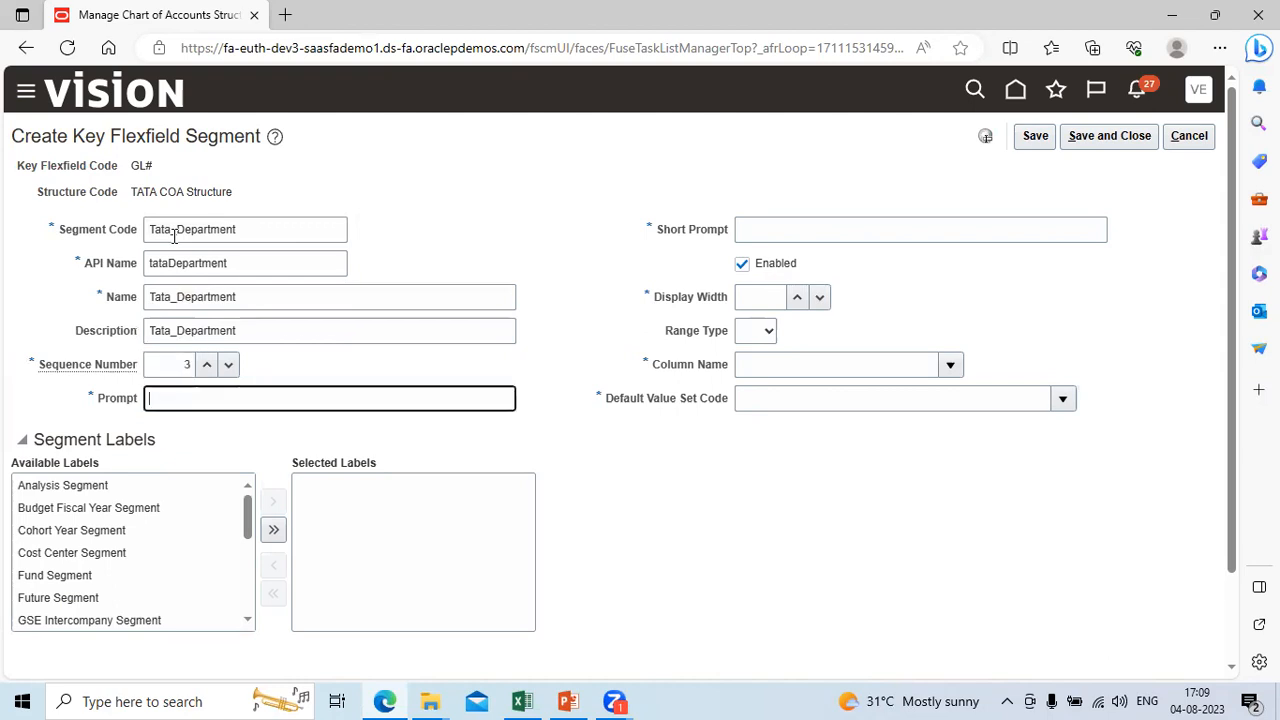
text(Tata_Department)
key(Tab)
text(Tata_Department)
Step: Set the Tata_Department segment's Display Width to 4 and its Column Name to SEGMENT3
key(Tab)
key(Tab)
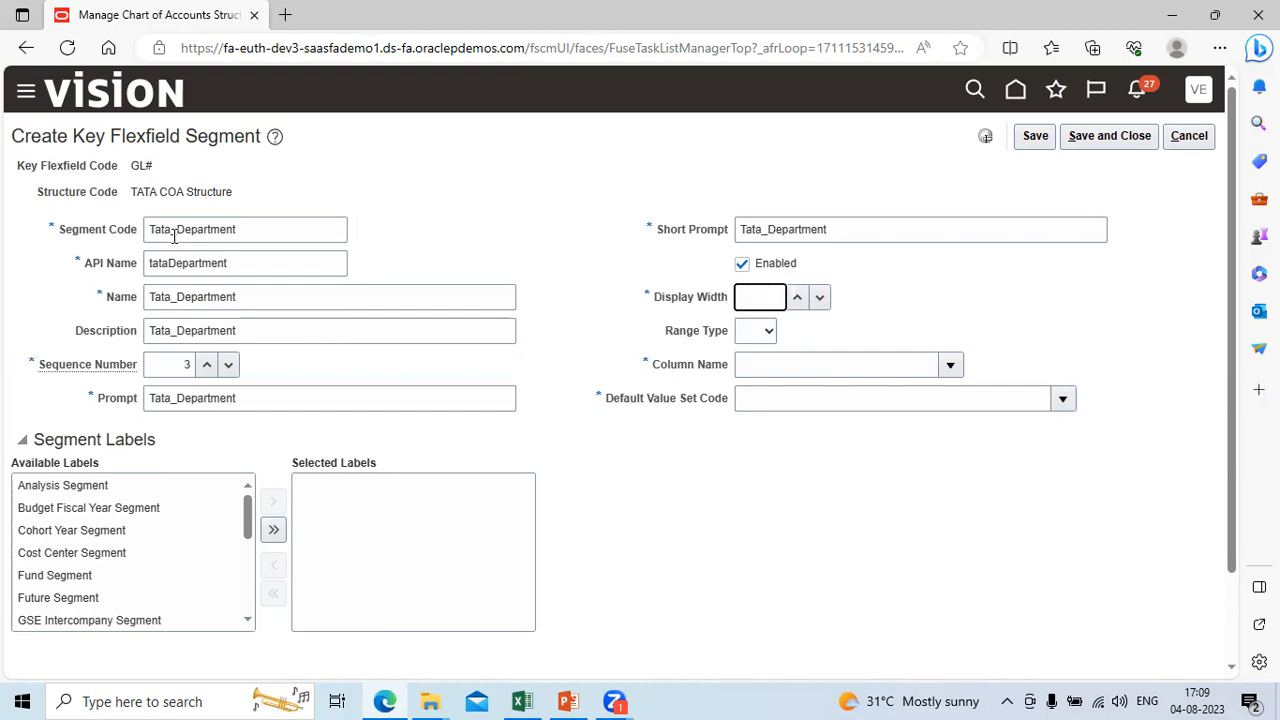
text(4)
key(Tab)
key(Tab)
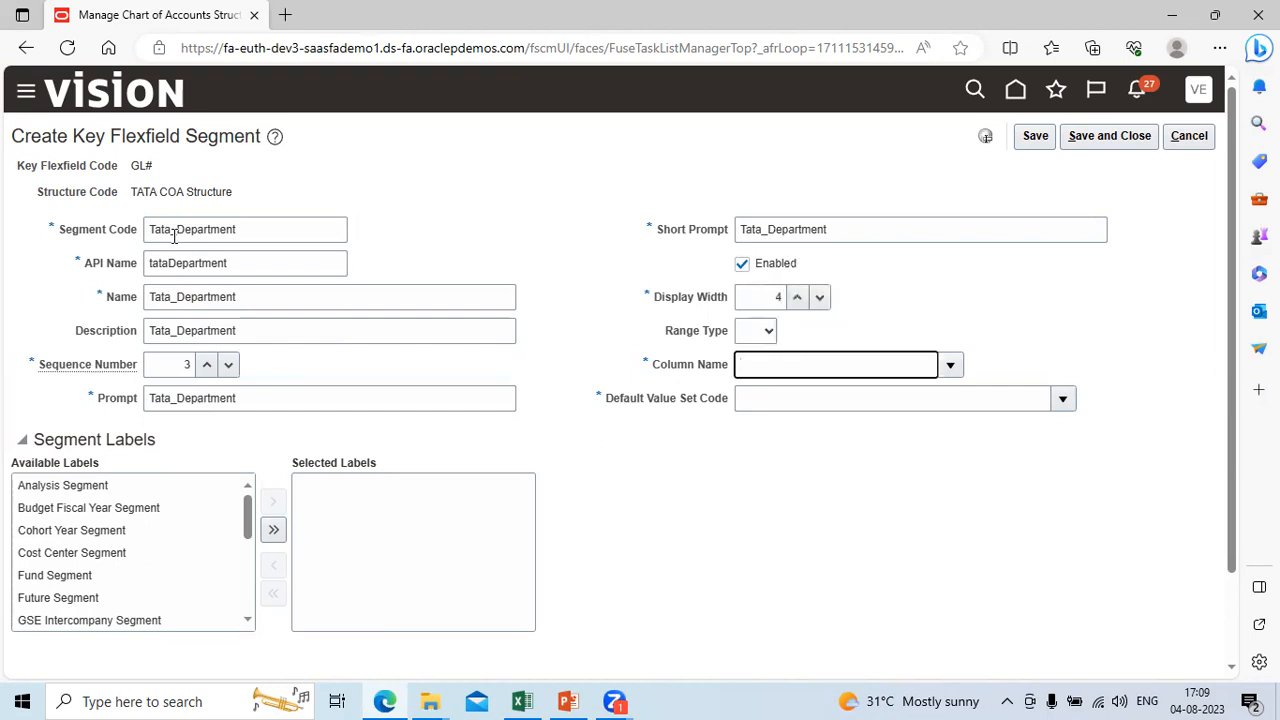
click(950, 365)
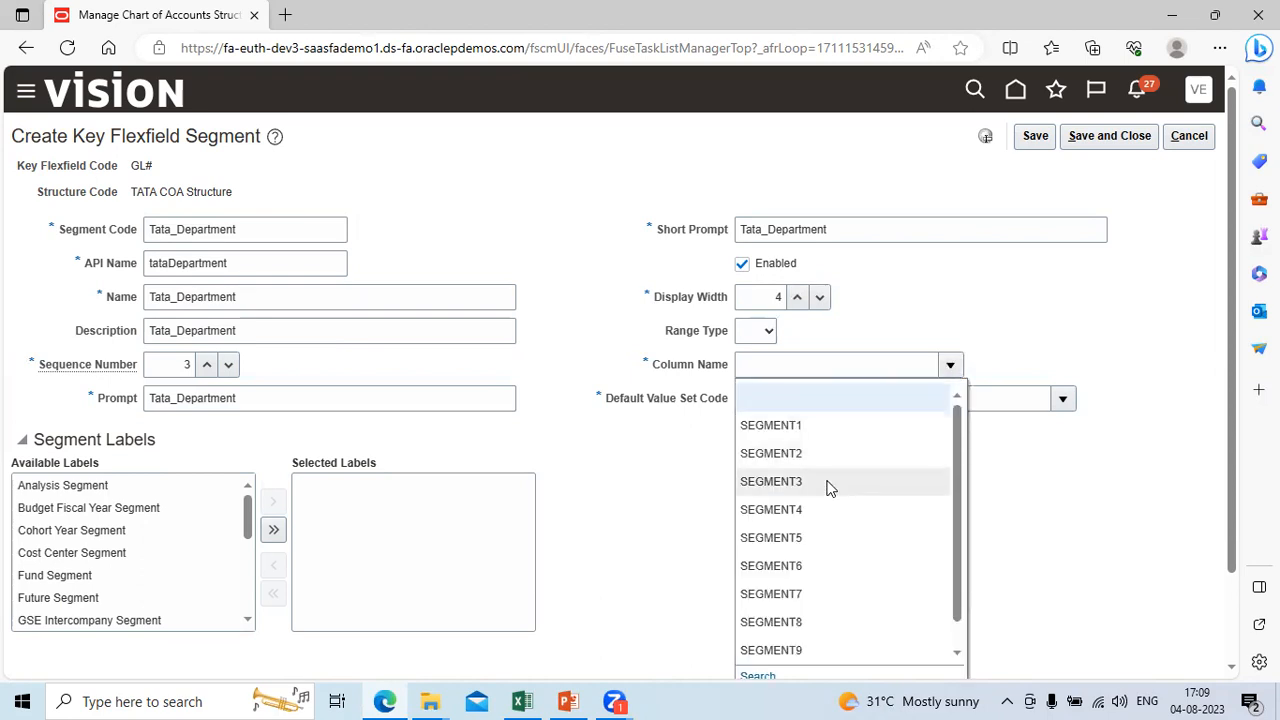
click(829, 482)
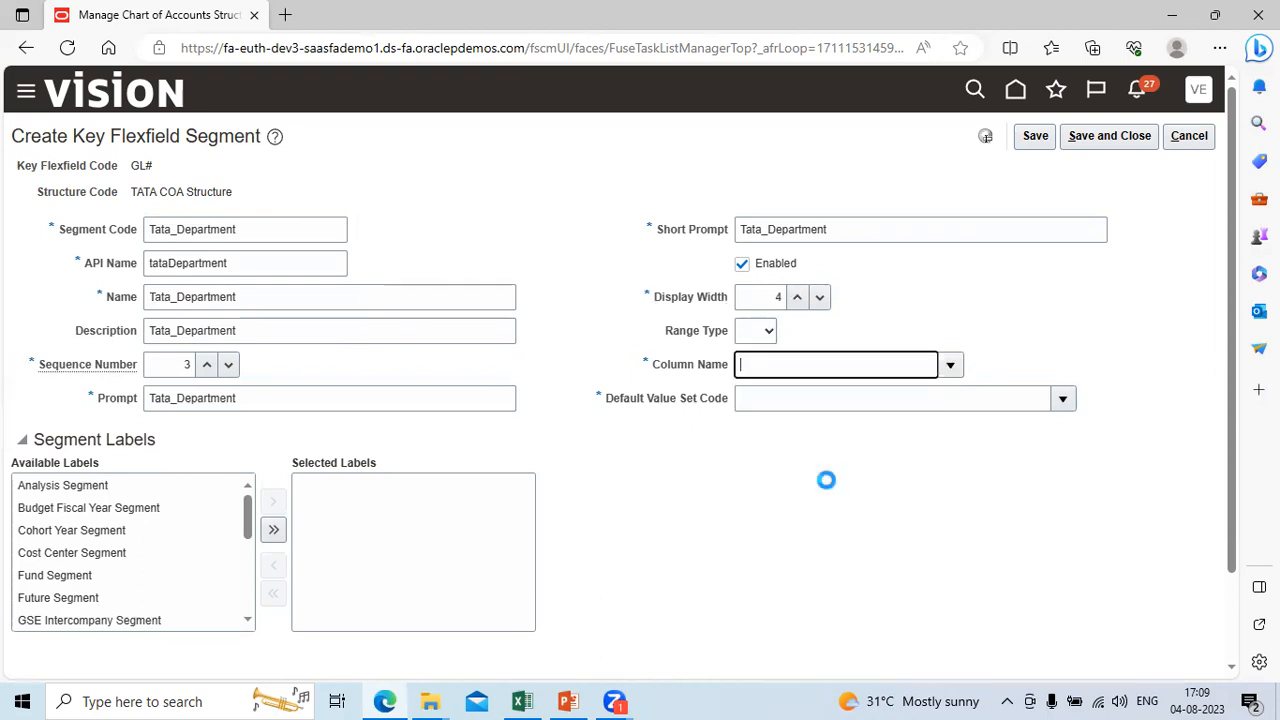
Step: Search the value sets for the code tata and assign Tata_Department as the segment's Default Value Set Code
click(1062, 399)
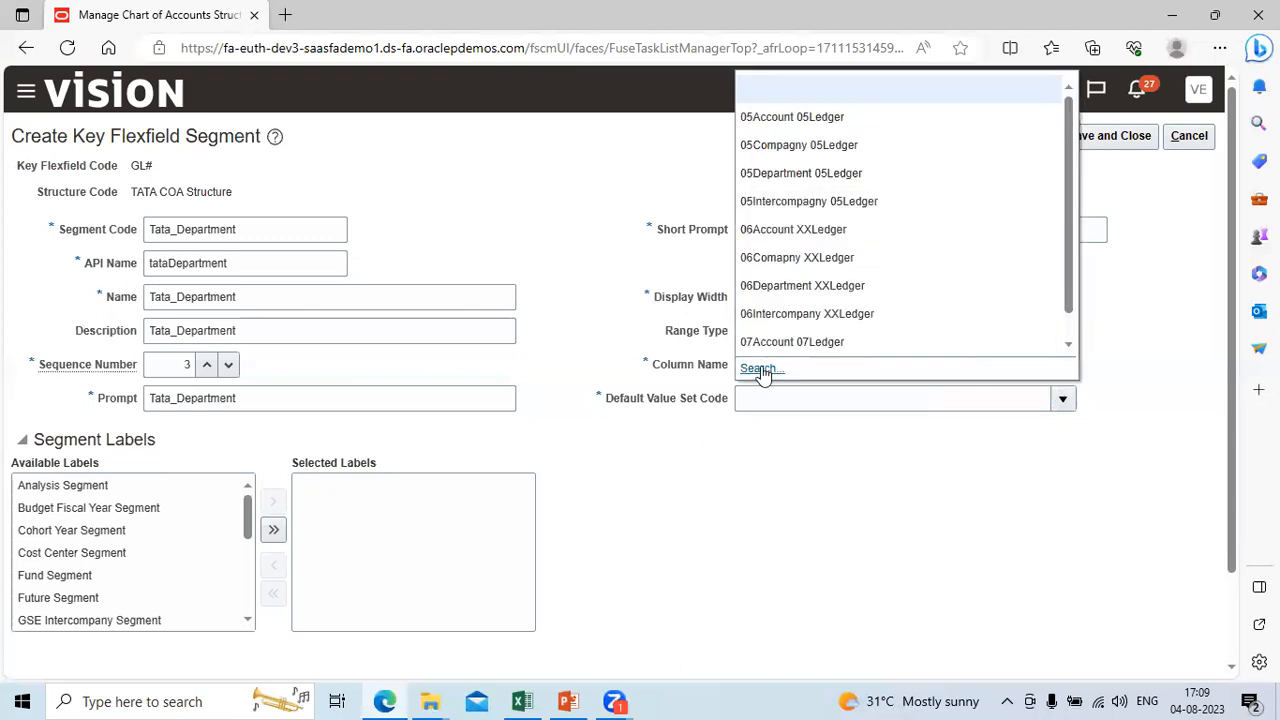
click(760, 369)
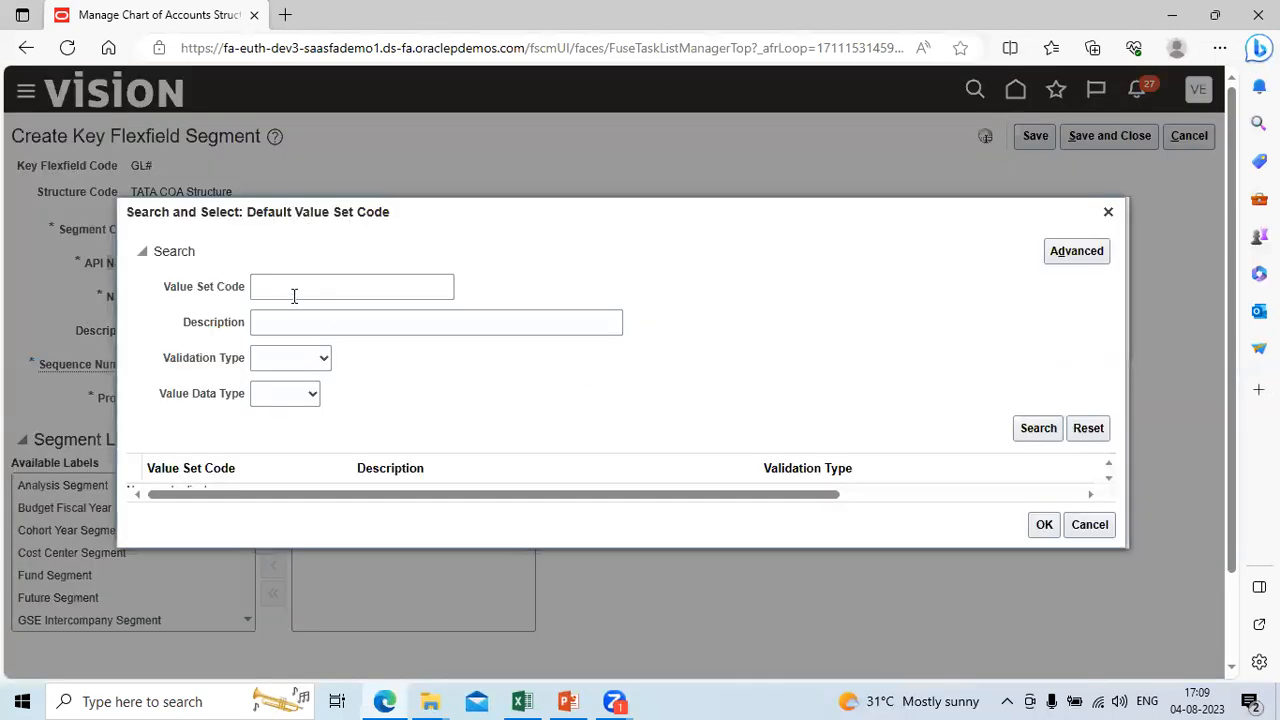
click(277, 285)
text(tata)
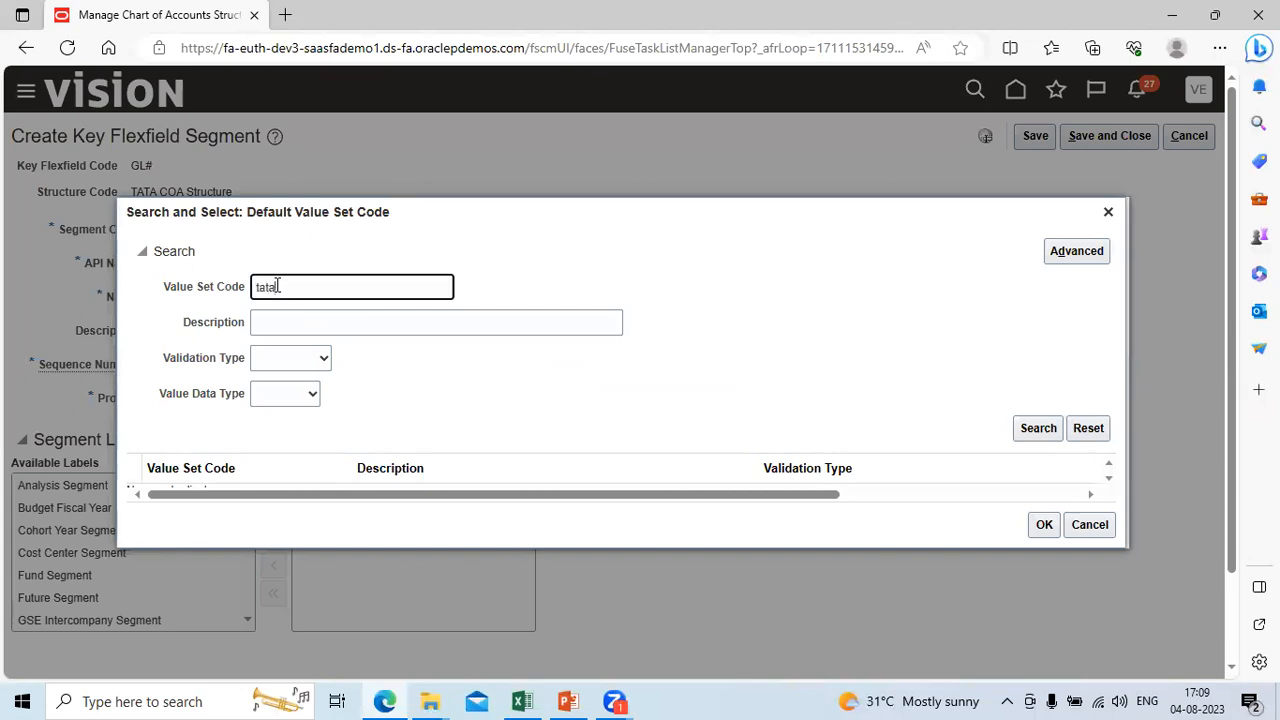
key(Tab)
click(1045, 430)
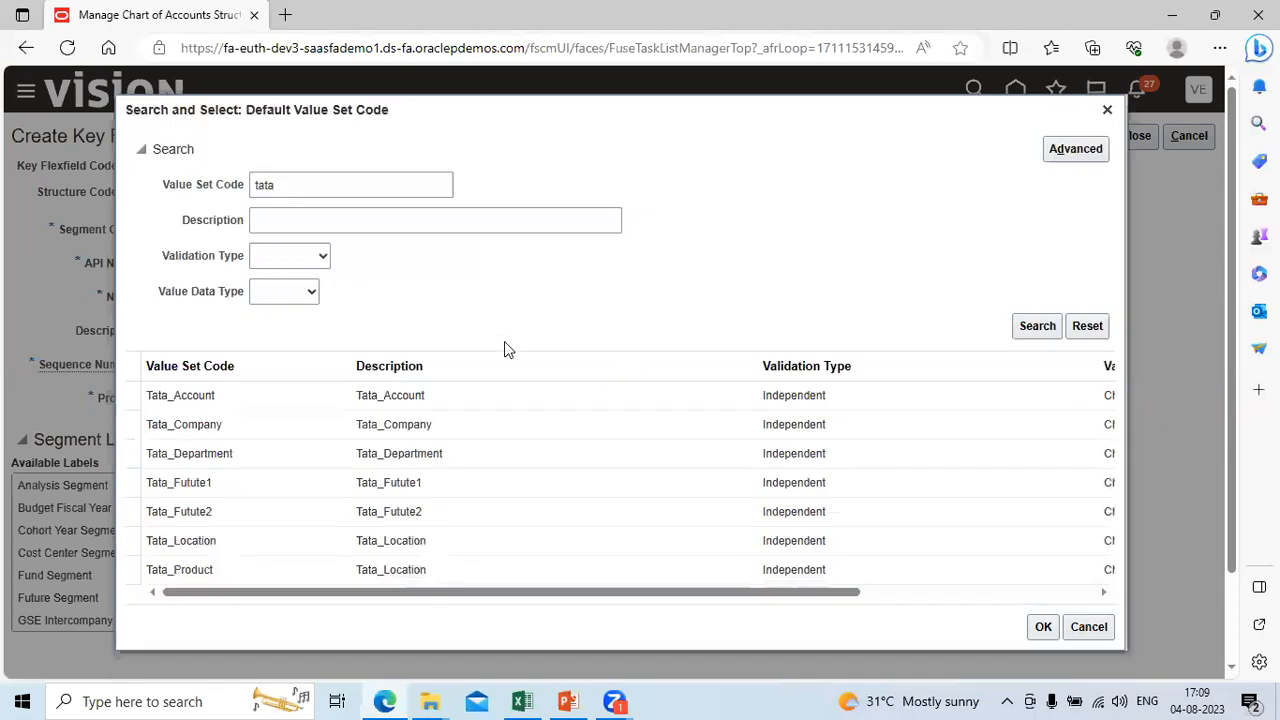
click(465, 465)
click(1042, 628)
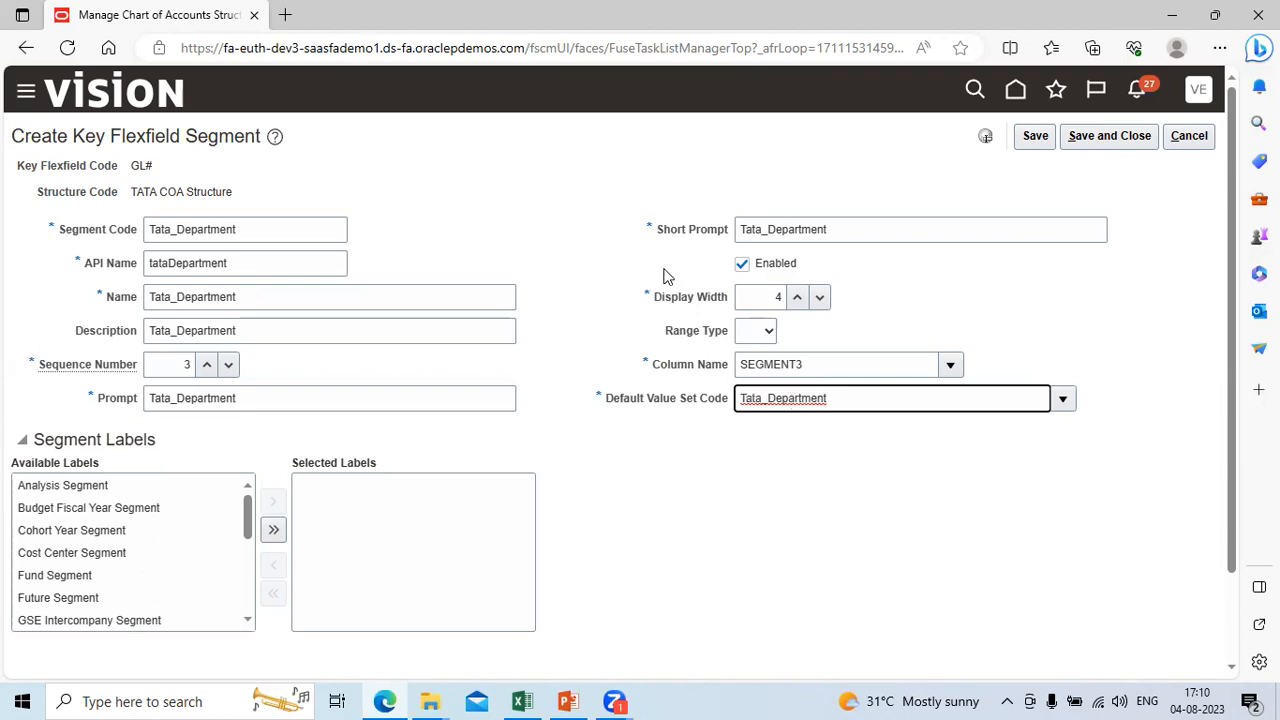
Step: Assign the Cost Center Segment label to the Tata_Department segment, and save and close it
click(103, 556)
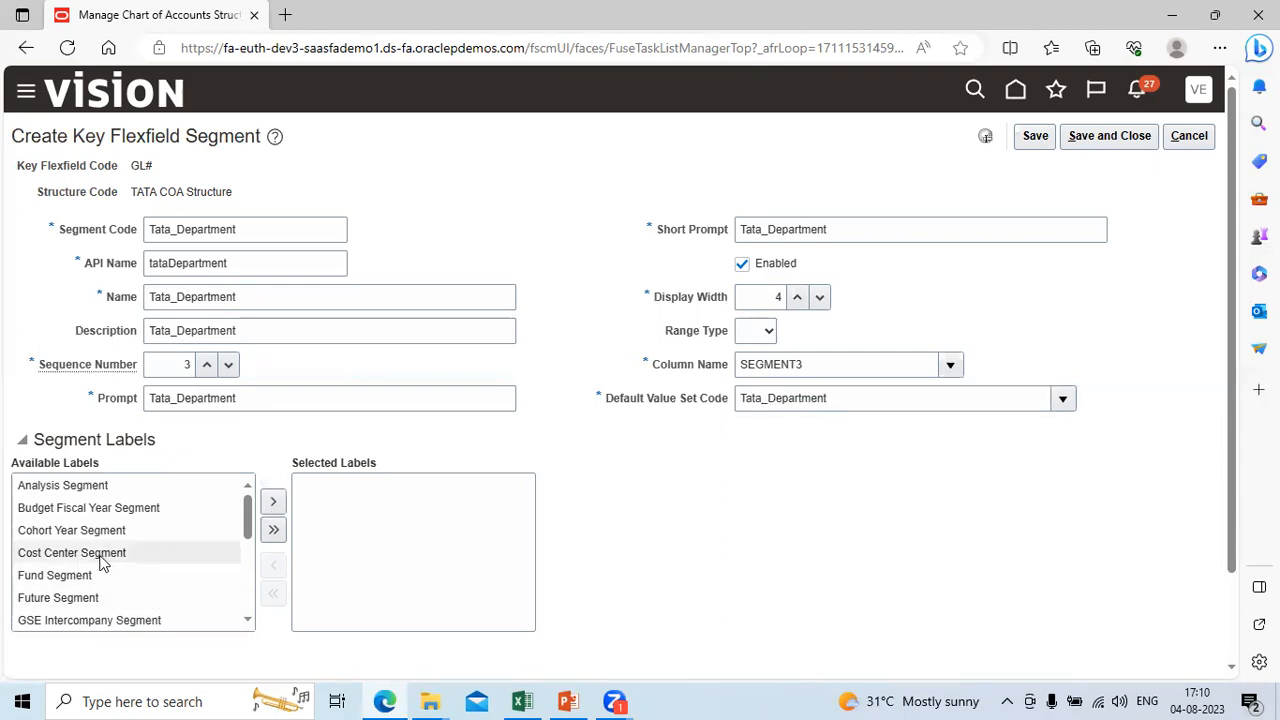
click(274, 505)
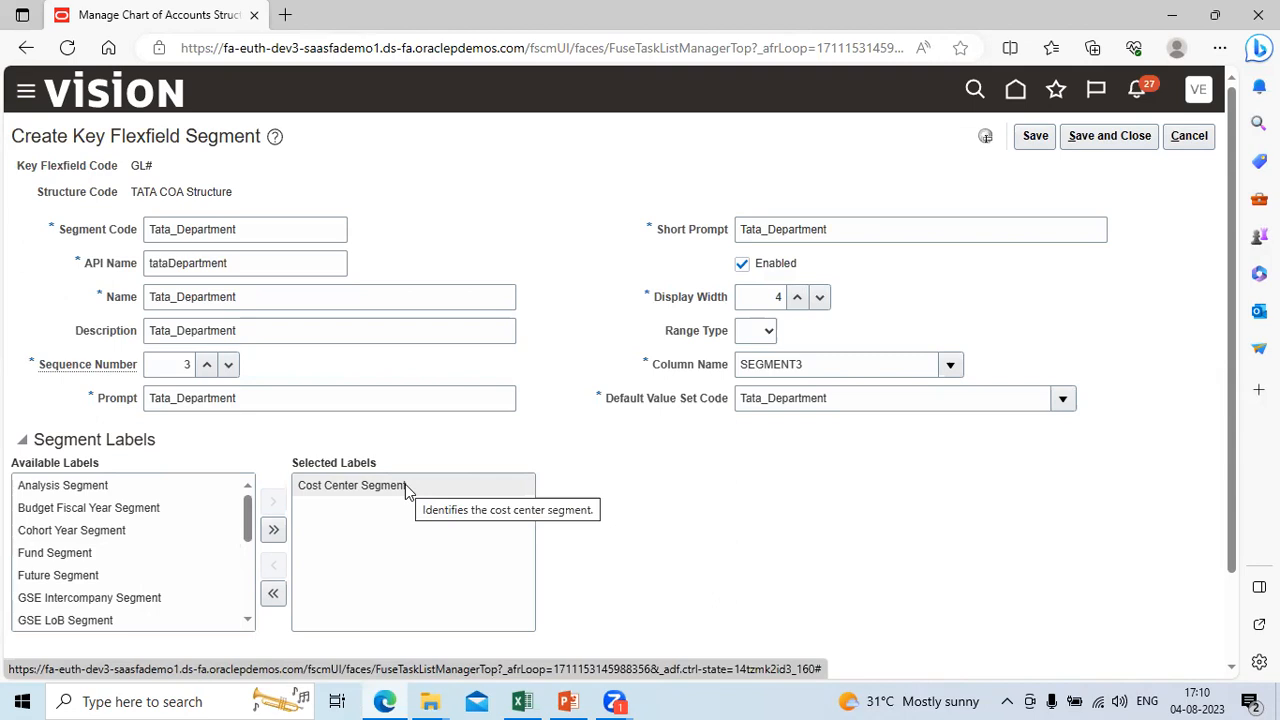
click(1119, 137)
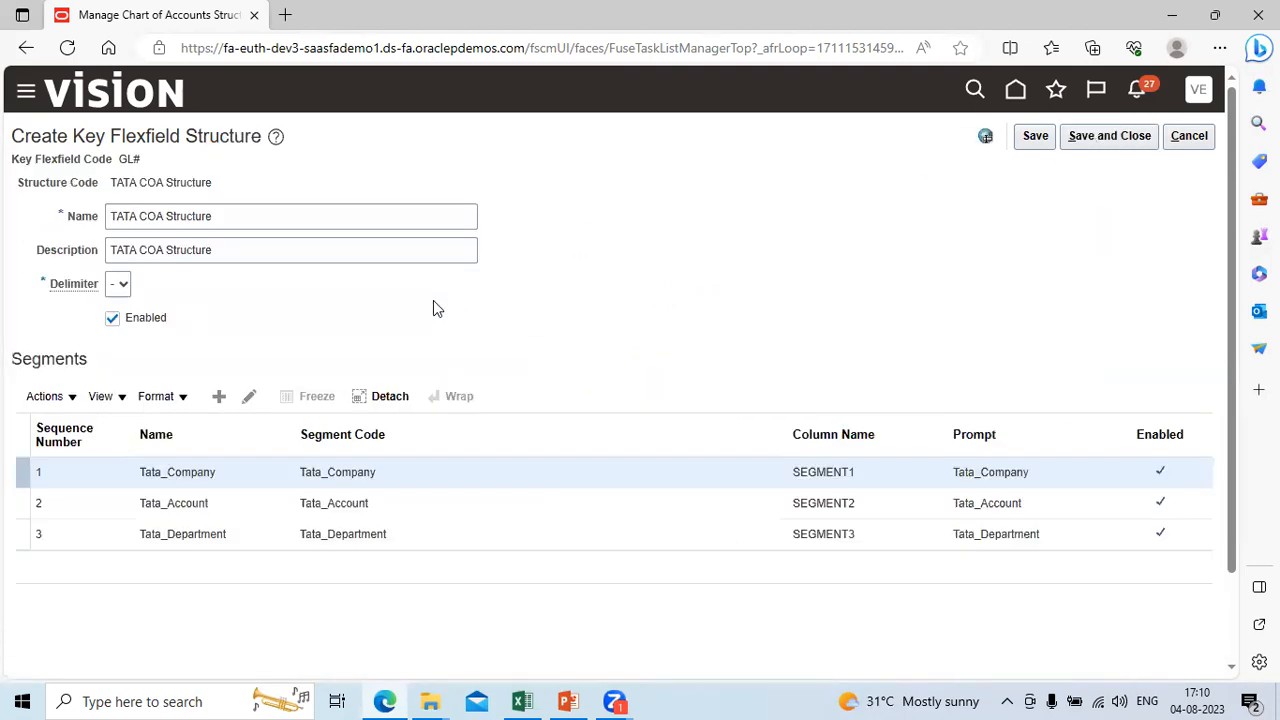
Step: Add another segment to the TATA COA Structure with the Segment Code Tata_Intercomapny
click(219, 397)
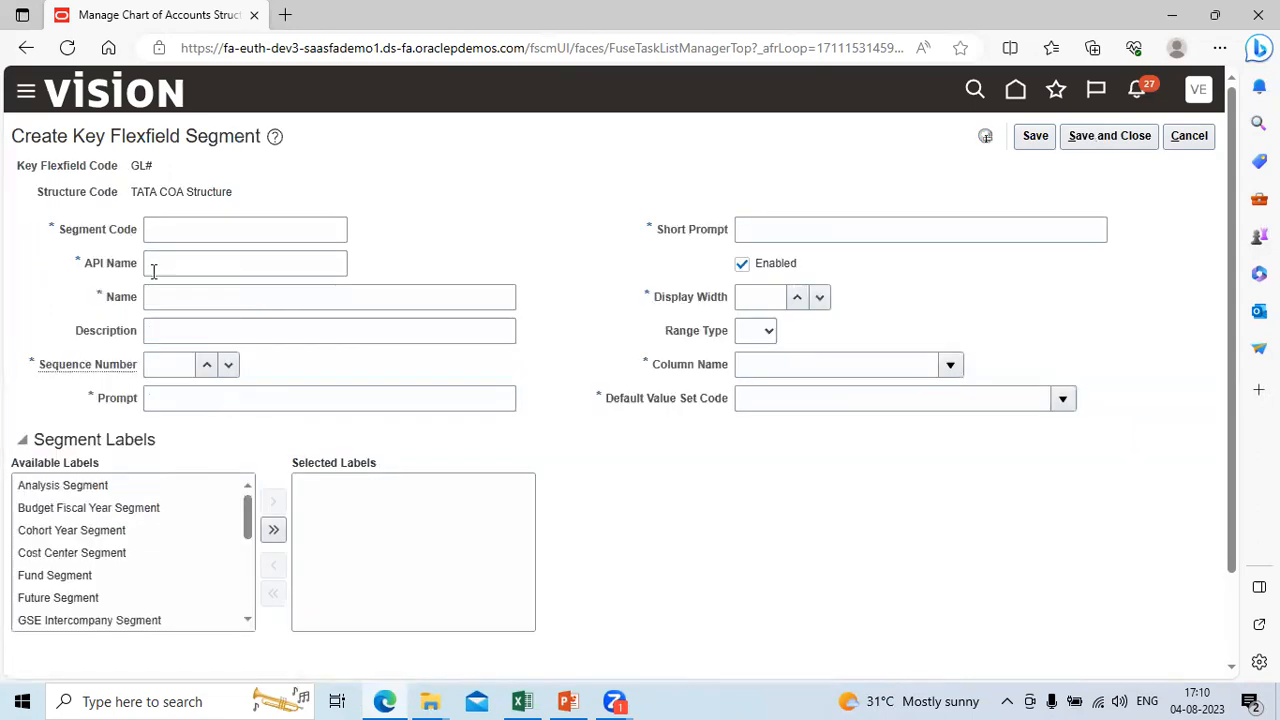
click(174, 230)
text(Tata)
text(ta Department)
key(BackSpace)
key(BackSpace)
key(BackSpace)
key(BackSpace)
key(BackSpace)
key(BackSpace)
key(BackSpace)
key(BackSpace)
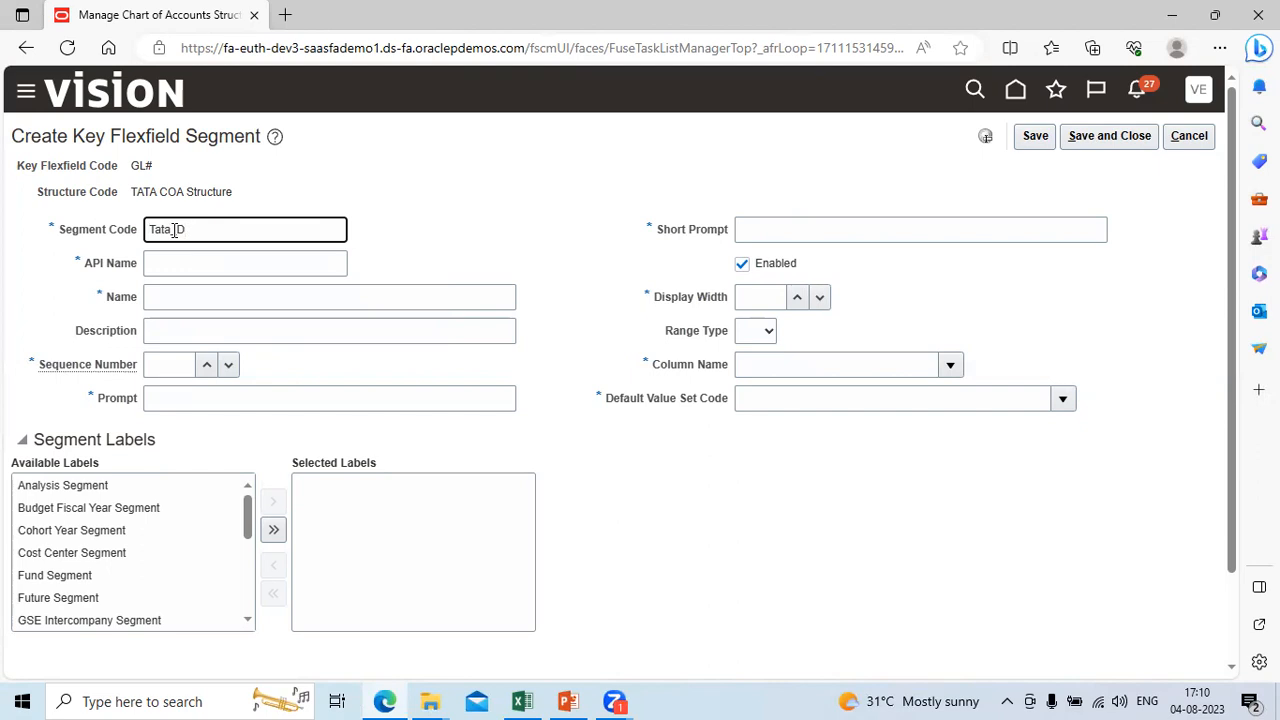
text(Intercomapny)
key(Tab)
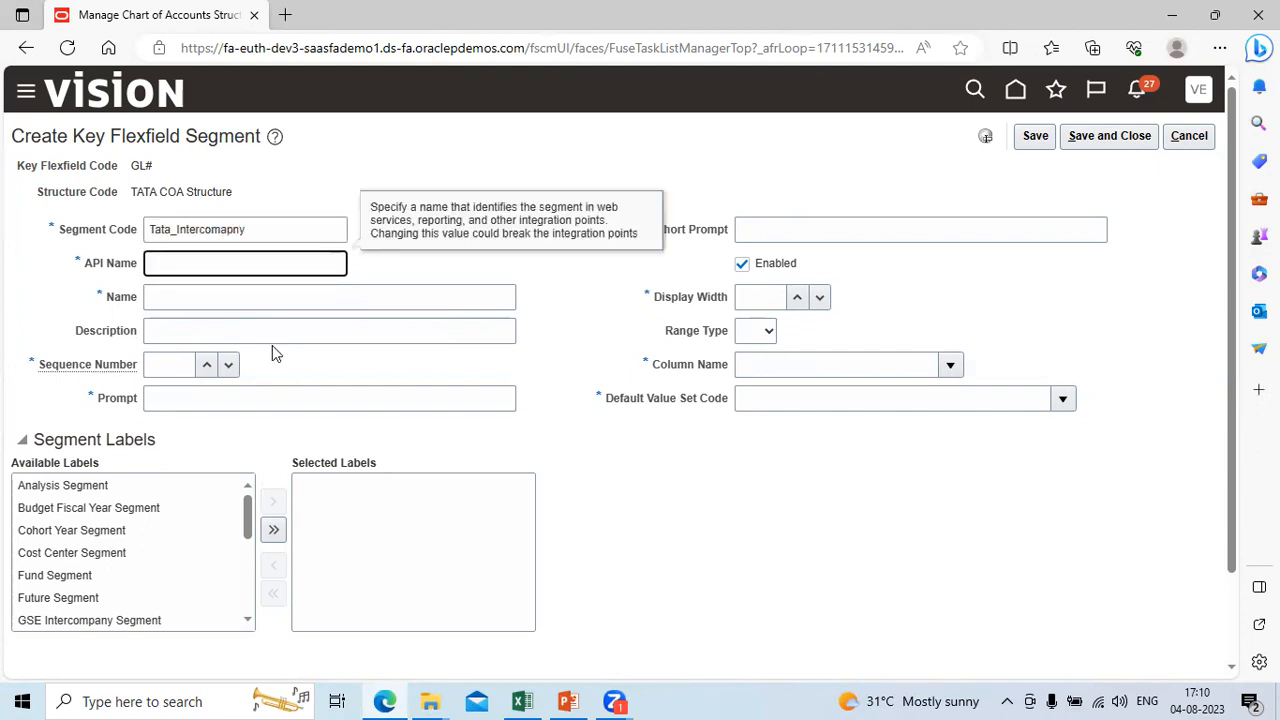
Step: Copy the Segment Code Tata_Intercomapny into the segment's Name and Description
key(shift+Tab)
key(ctrl+c)
key(Tab)
key(Tab)
key(ctrl+v)
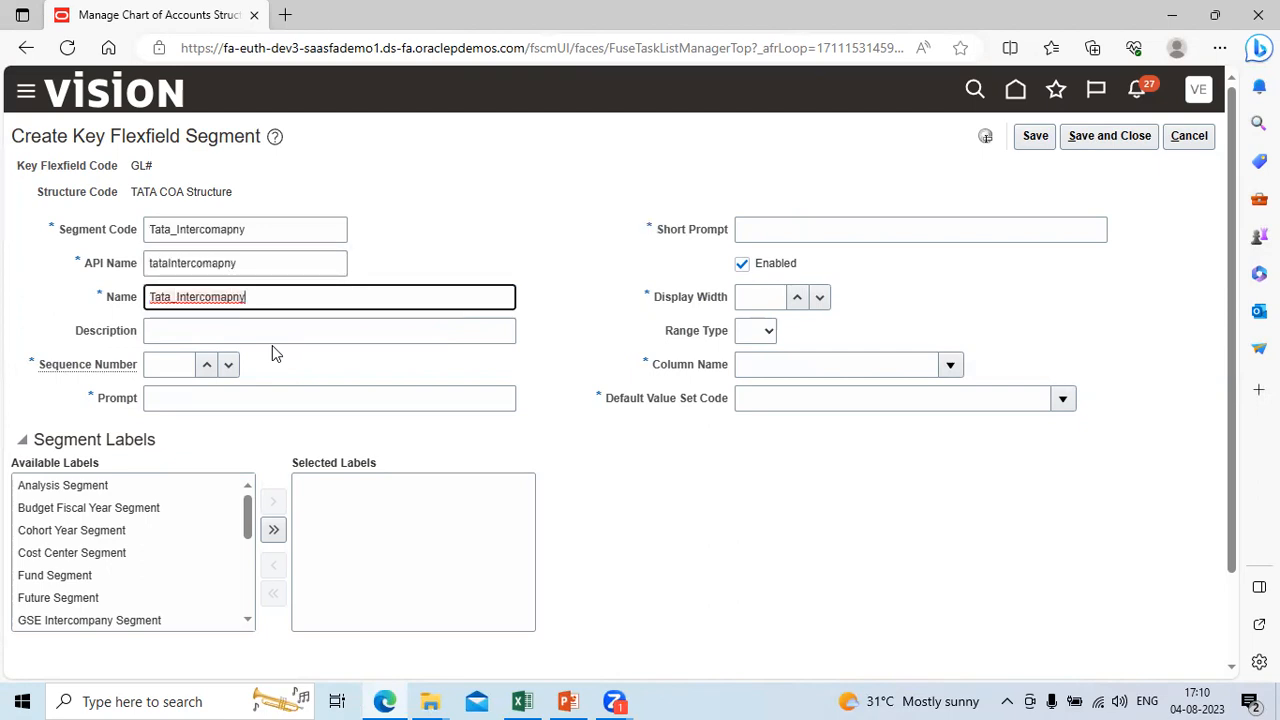
click(204, 330)
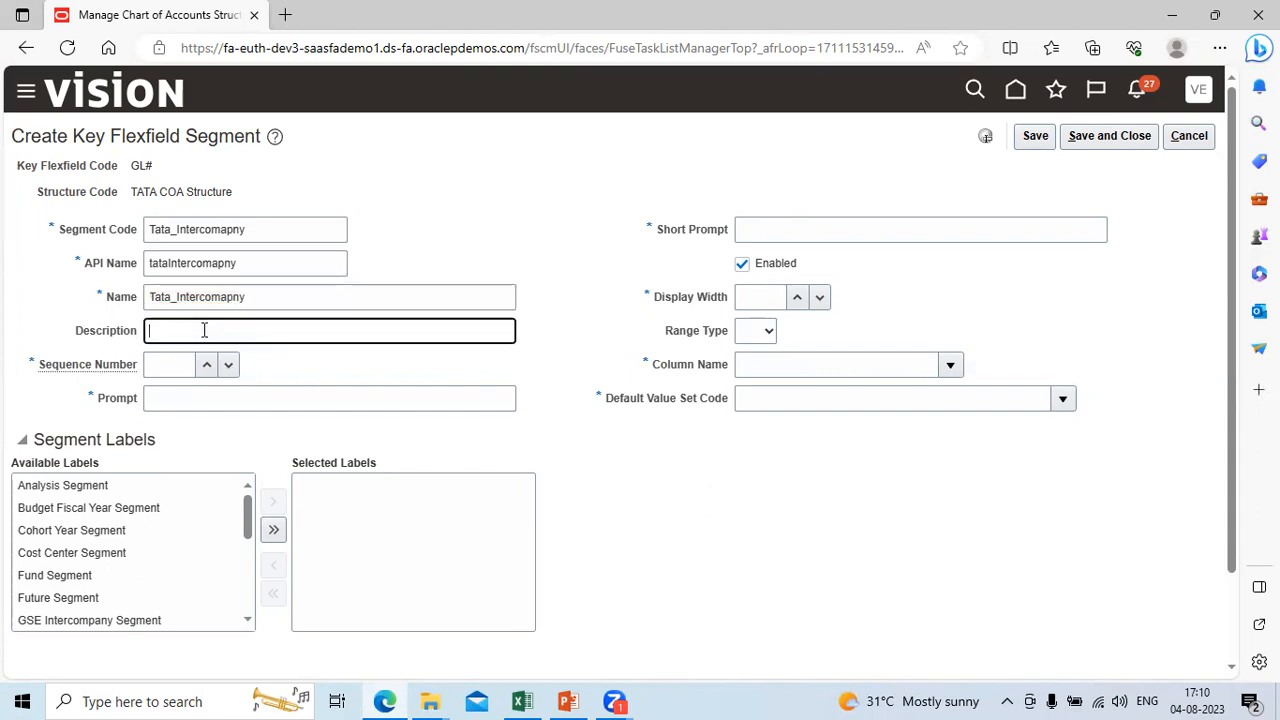
key(ctrl+v)
key(Tab)
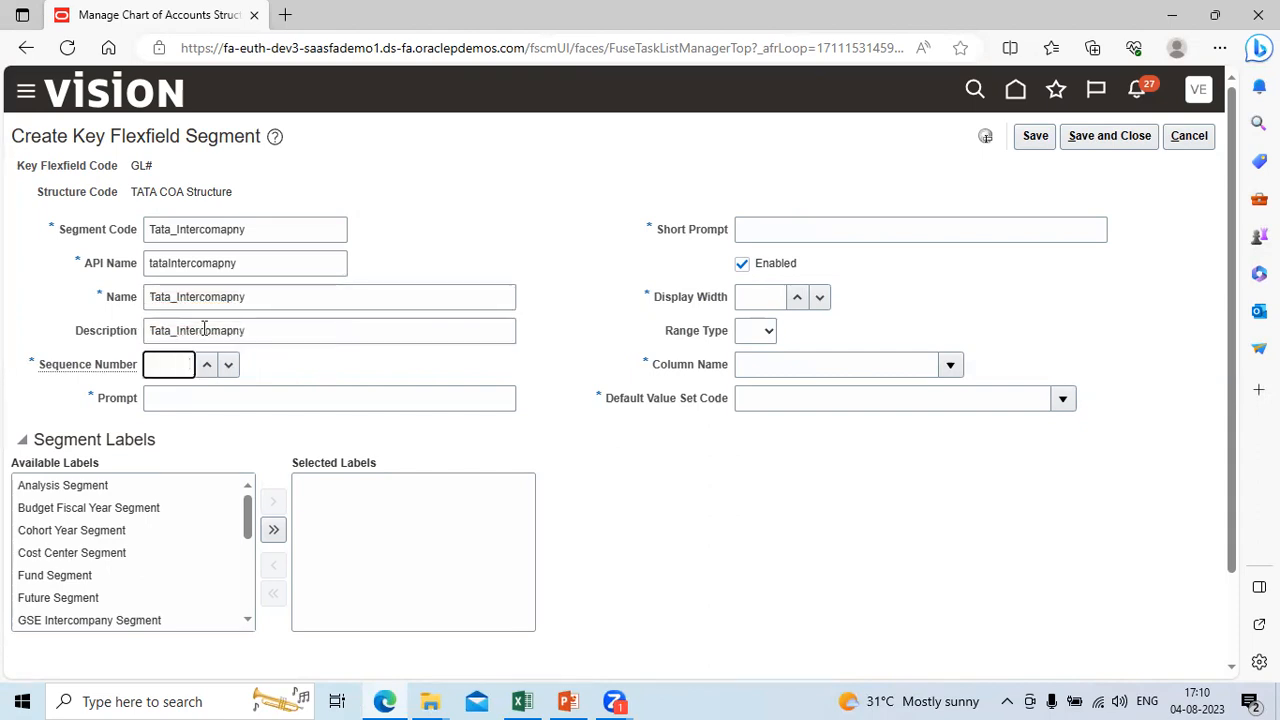
Step: Correct the spelling of the new segment's Segment Code to Tata_Intercompany
click(228, 296)
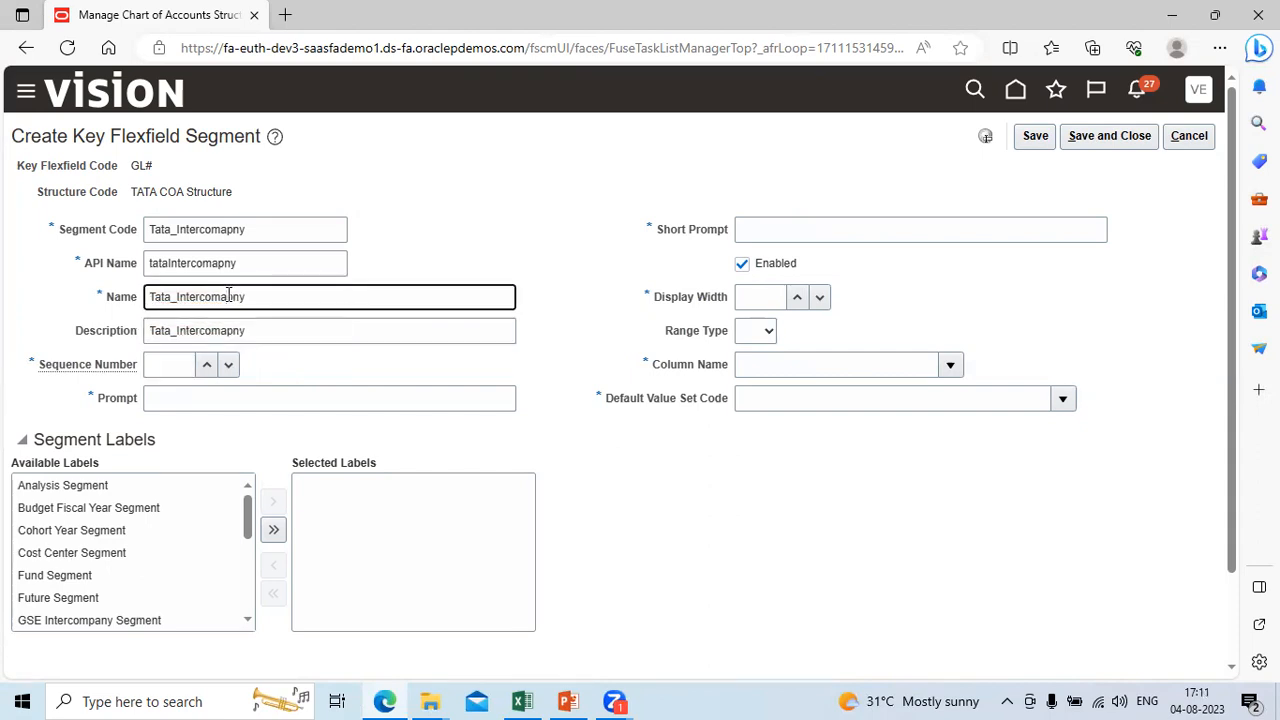
click(230, 229)
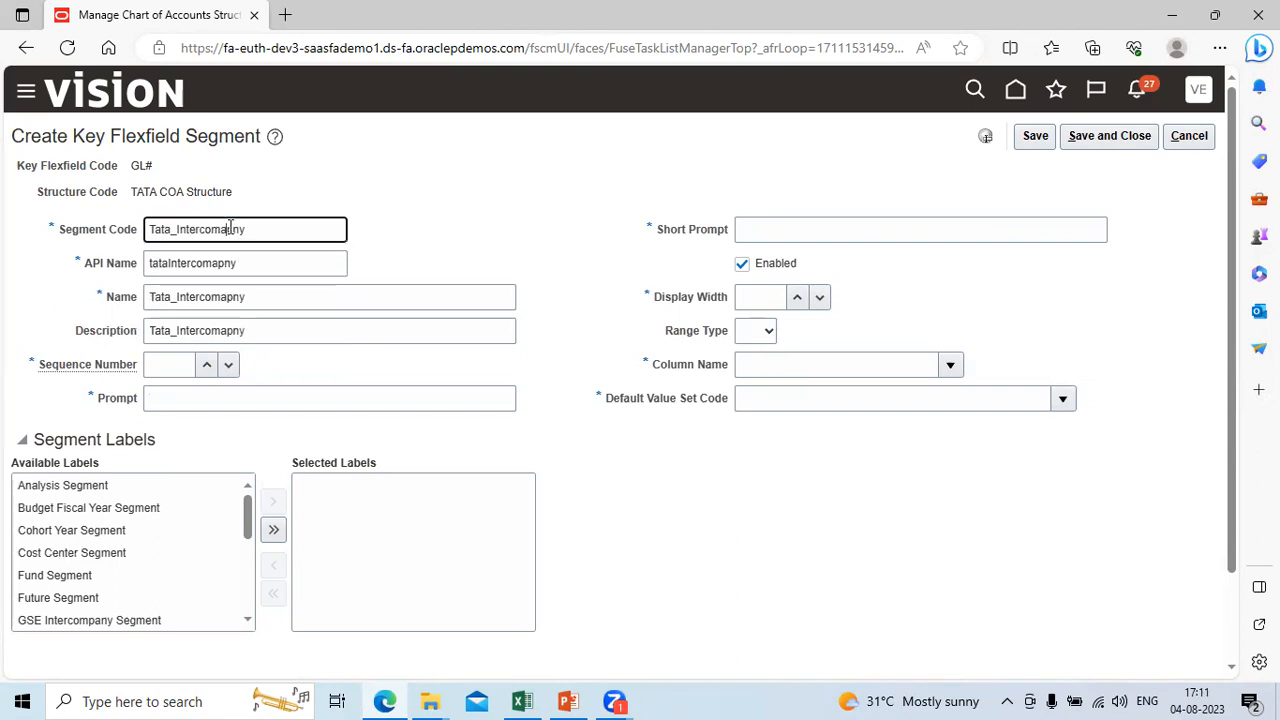
key(BackSpace)
text(ata)
key(Tab)
key(Tab)
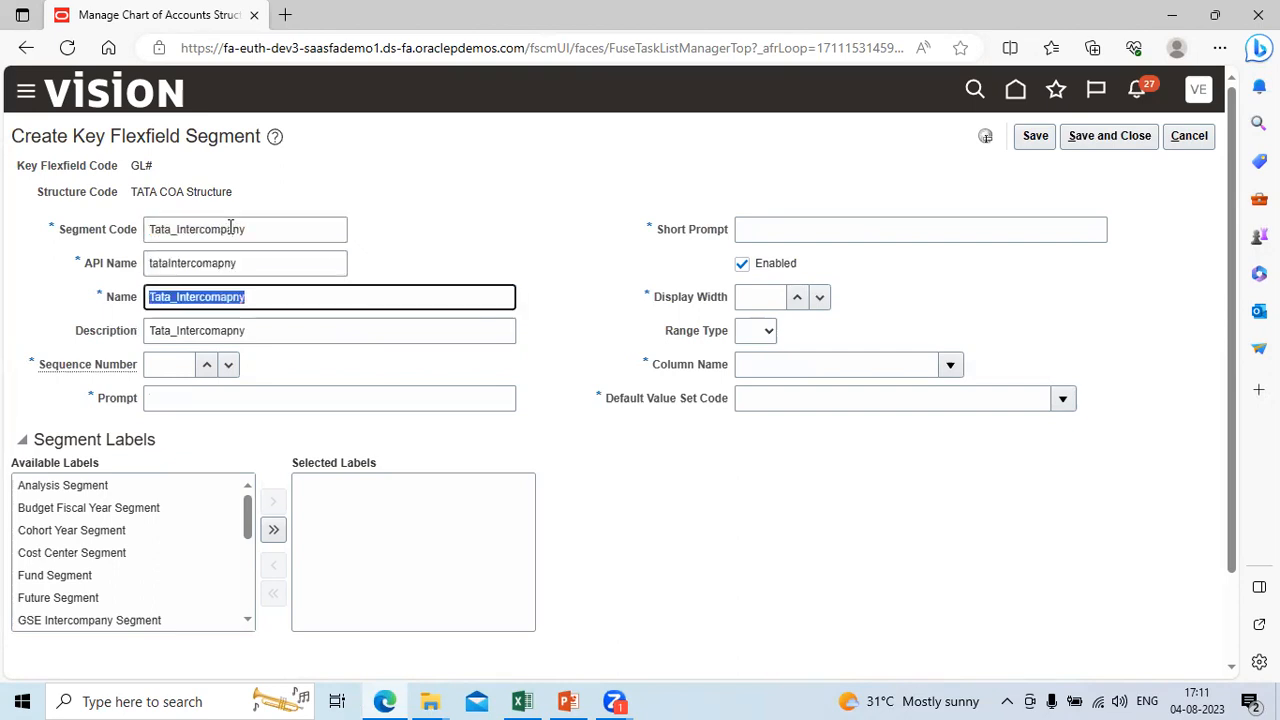
Step: Replace the segment's Name and Description with the corrected Segment Code Tata_Intercompany
key(shift+Tab)
key(shift+Tab)
key(ctrl+c)
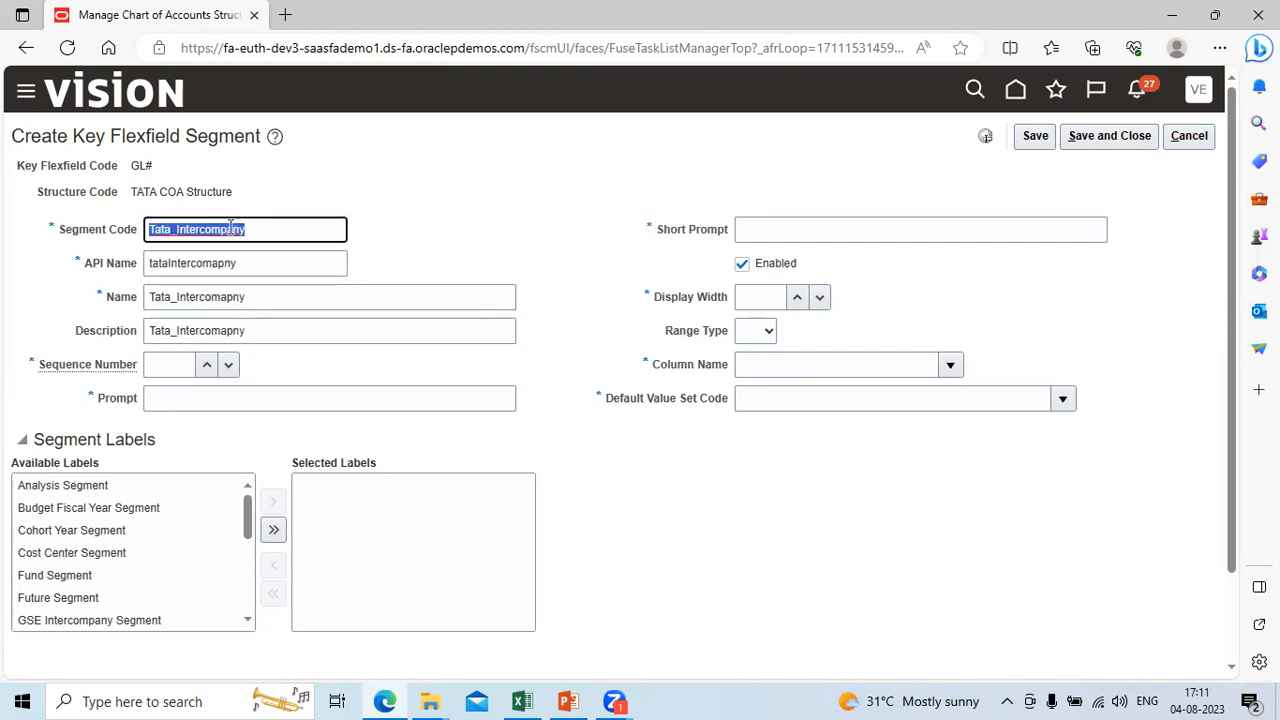
key(Tab)
key(Tab)
key(ctrl+v)
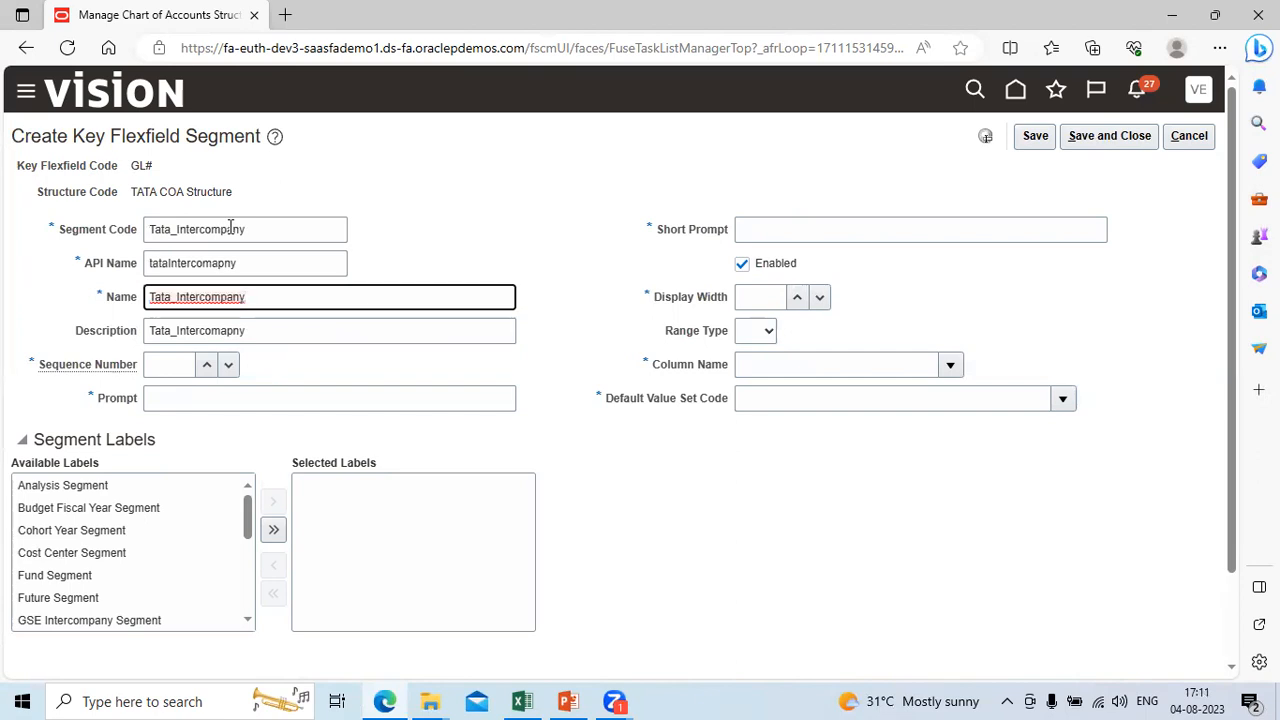
key(Tab)
key(ctrl+v)
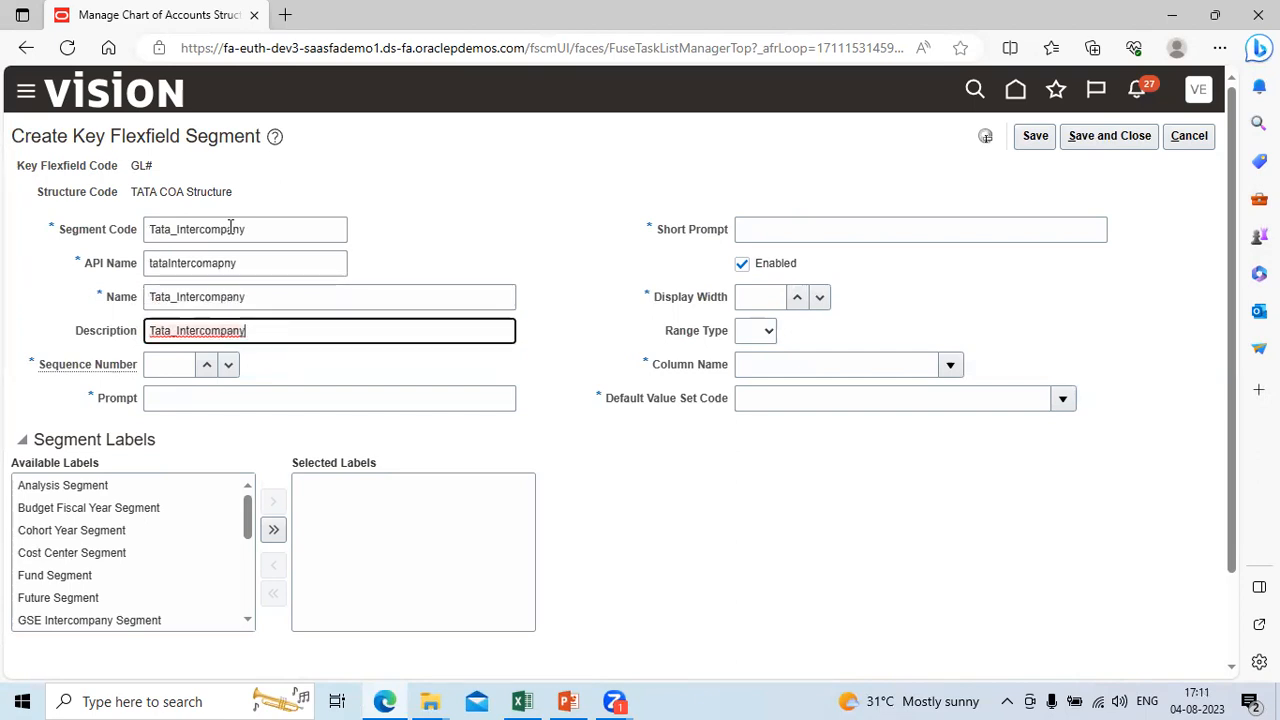
Step: Set the Tata_Intercompany segment's Sequence Number to 4 and fill its Prompt and Short Prompt with Tata_Intercompany
click(176, 363)
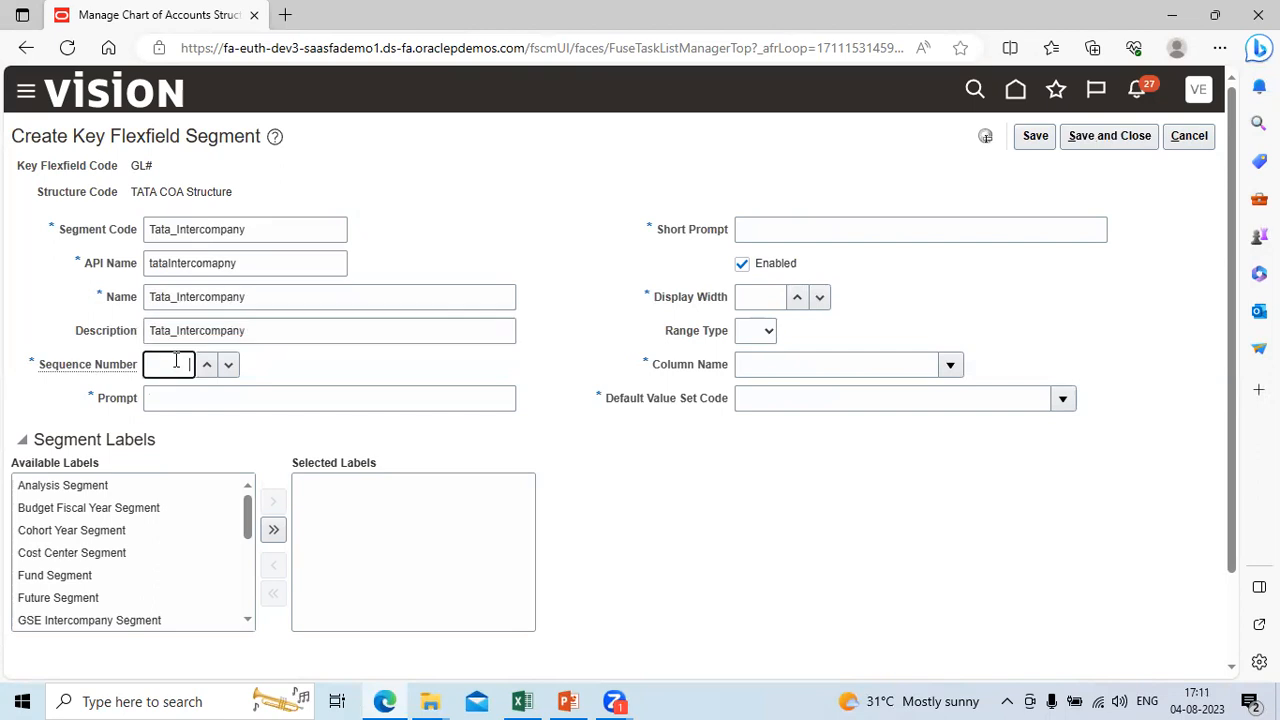
text(4)
click(228, 397)
key(ctrl+v)
key(Tab)
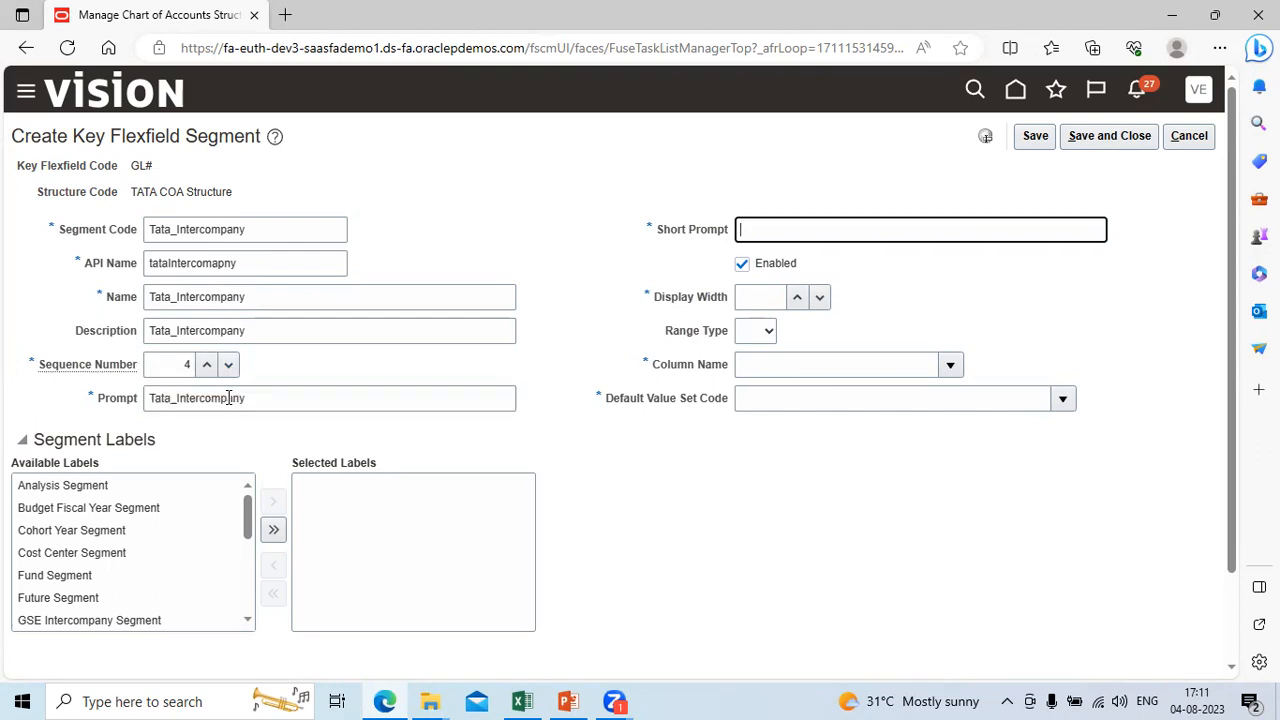
key(ctrl+v)
key(Tab)
Step: Set the Tata_Intercompany segment's Display Width to 4 and its Column Name to SEGMENT4
click(776, 293)
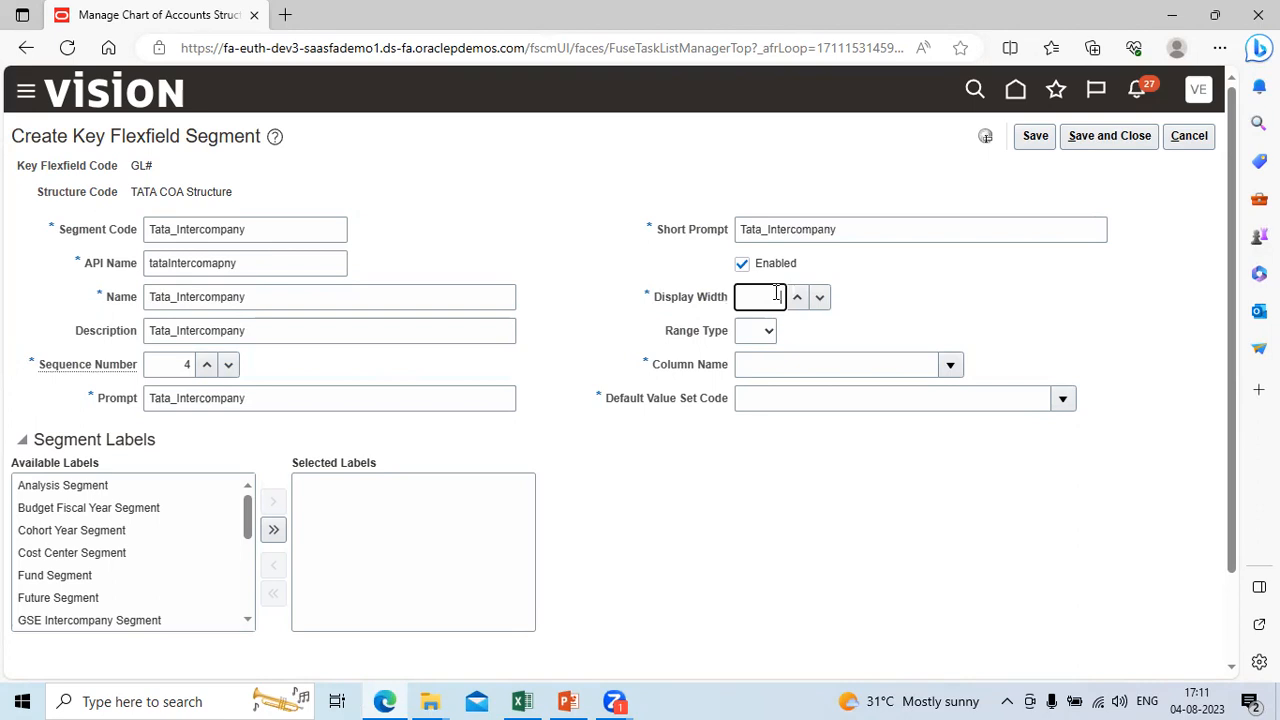
text(4)
key(Tab)
key(Tab)
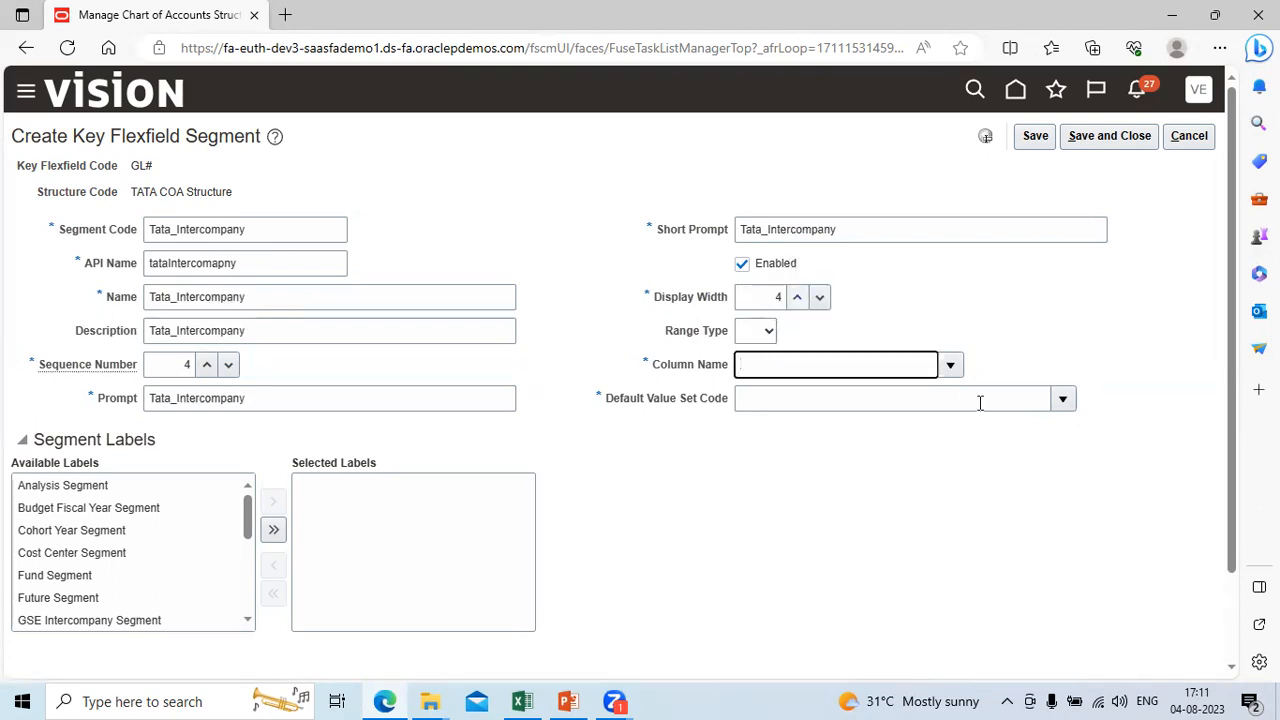
click(952, 366)
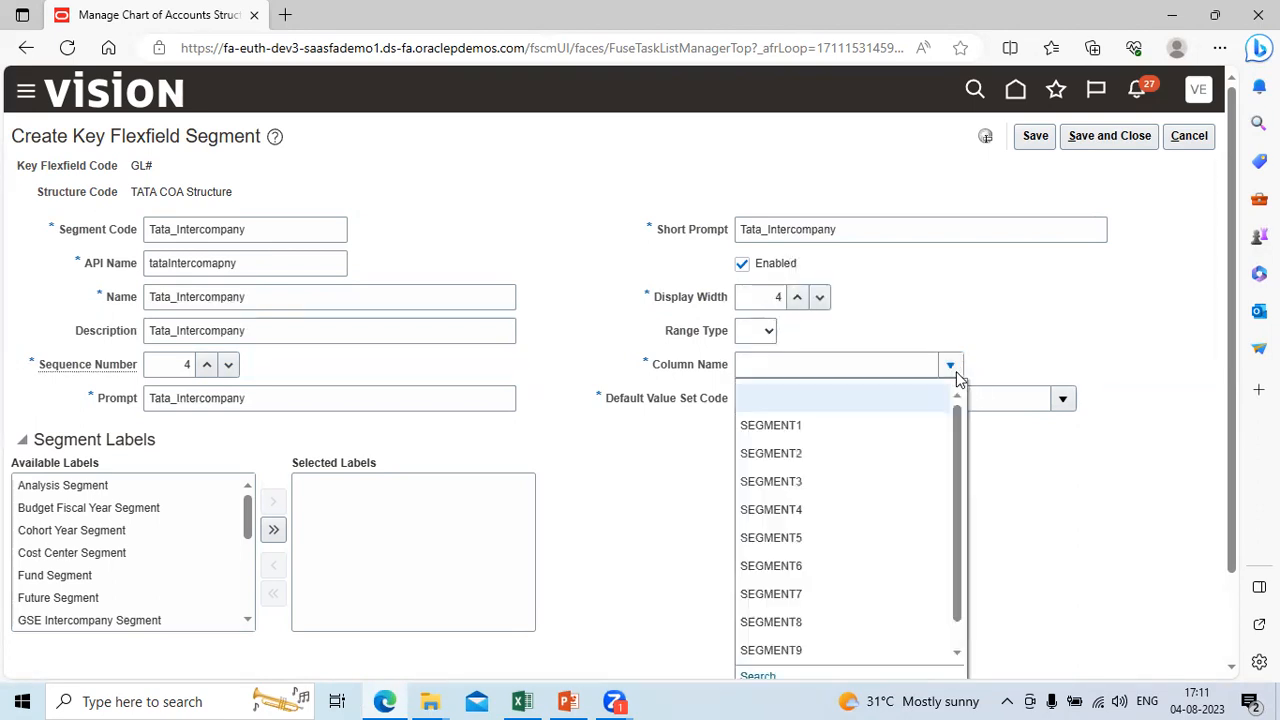
click(811, 512)
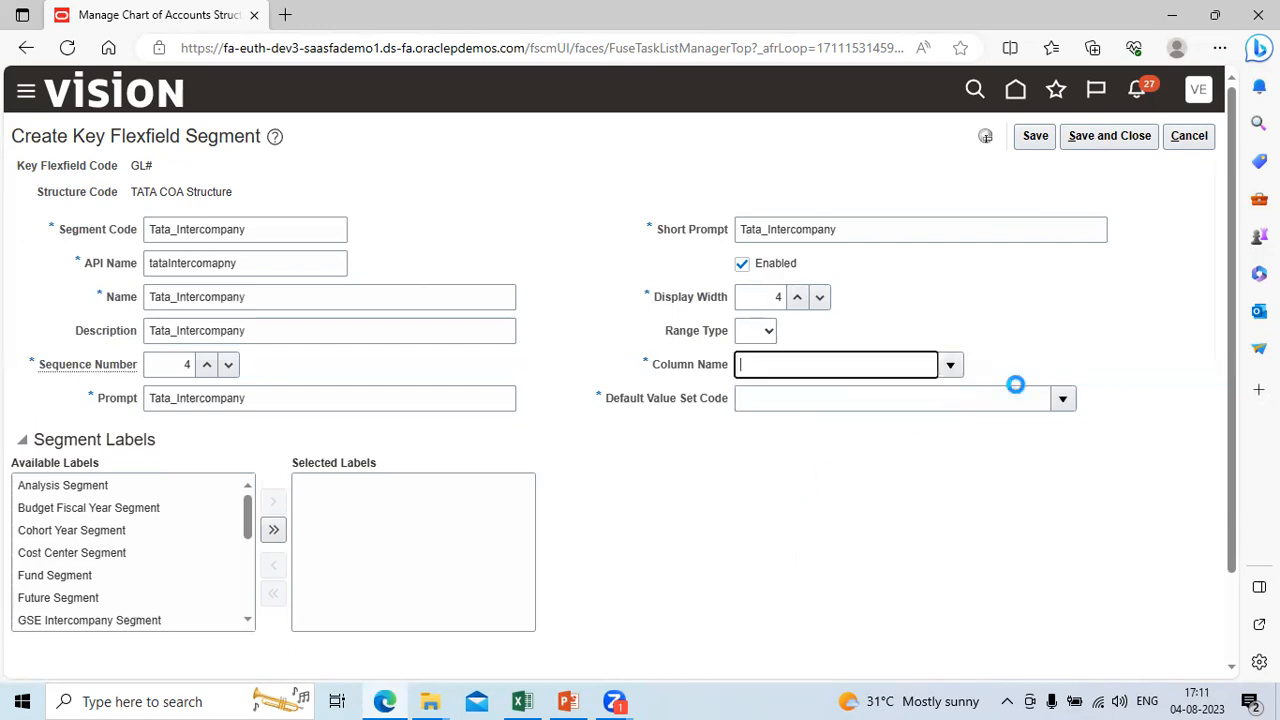
Step: Search the value sets for tata%, assign Tata_Company as the Tata_Intercompany segment's Default Value Set Code, and save and close the segment
click(1063, 400)
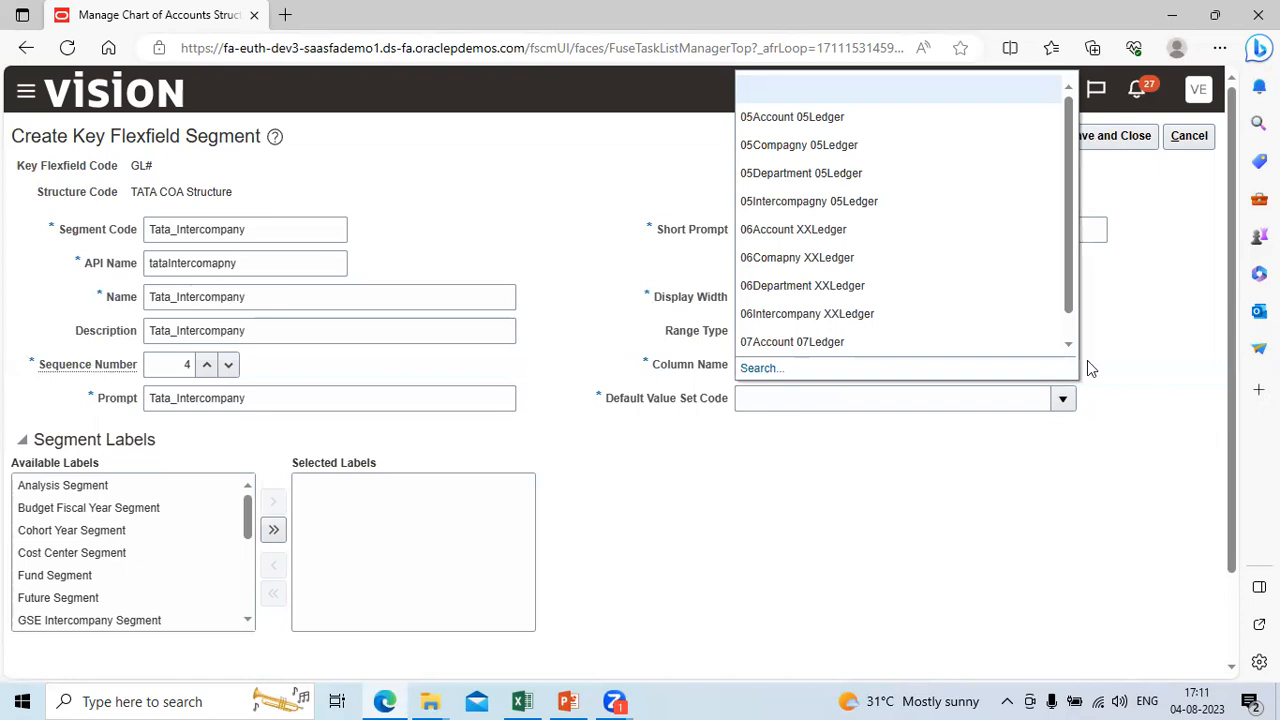
click(1063, 399)
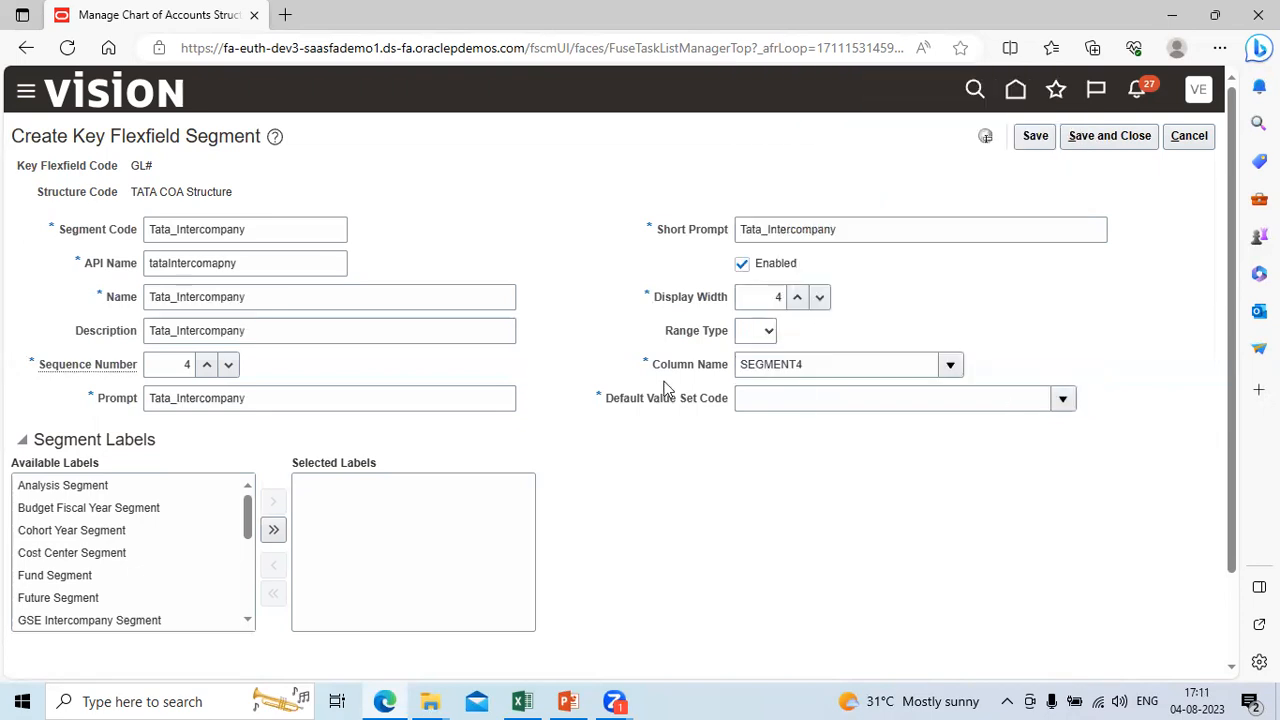
click(1065, 401)
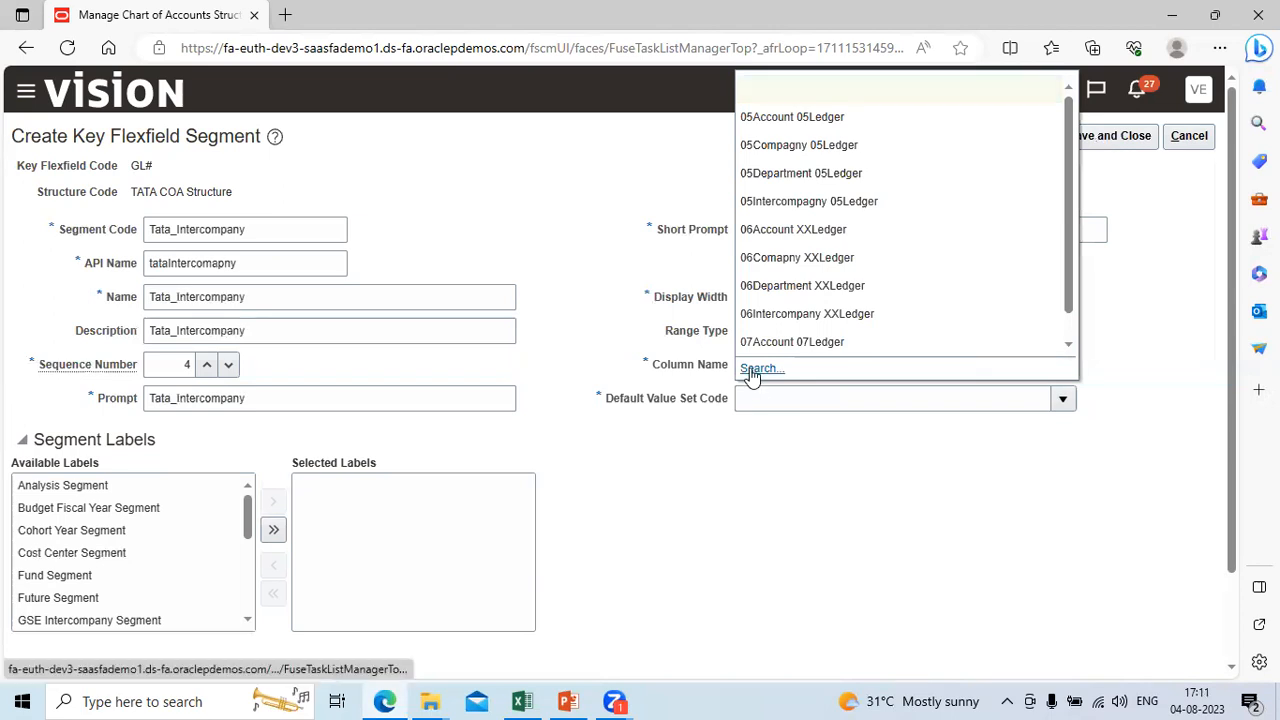
click(755, 370)
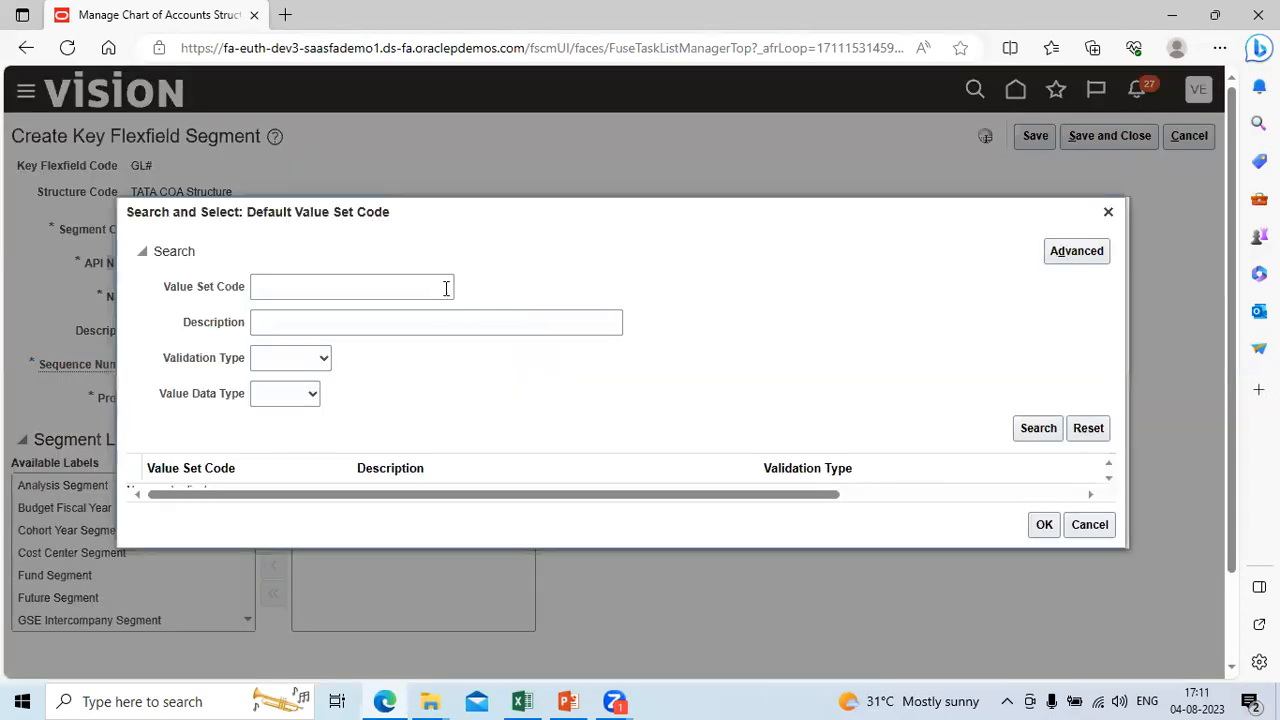
click(390, 288)
text(tata%)
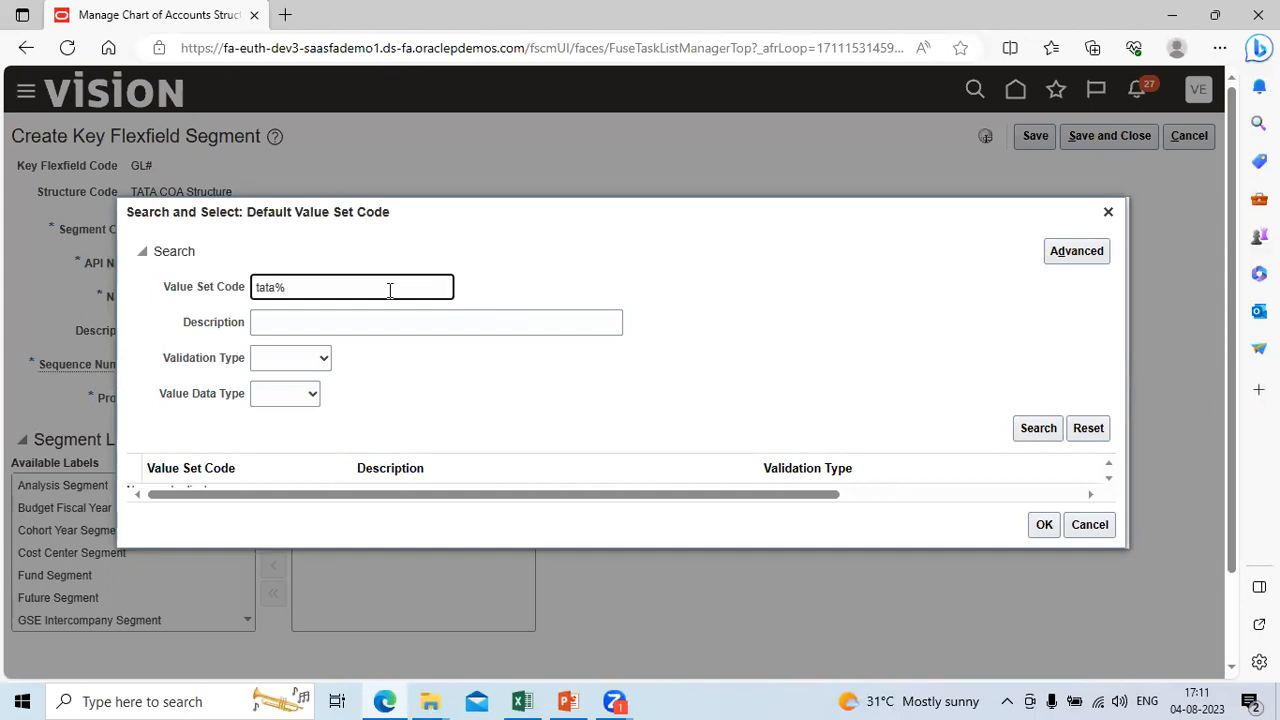
key(Return)
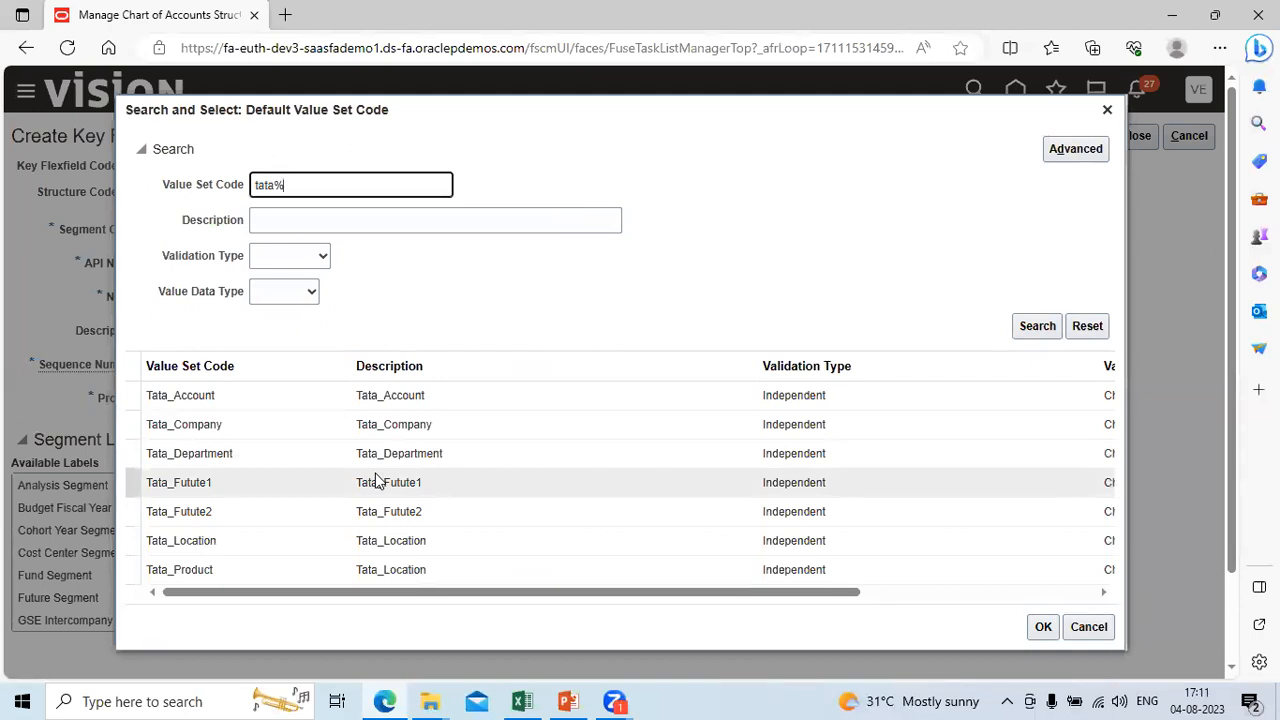
click(323, 427)
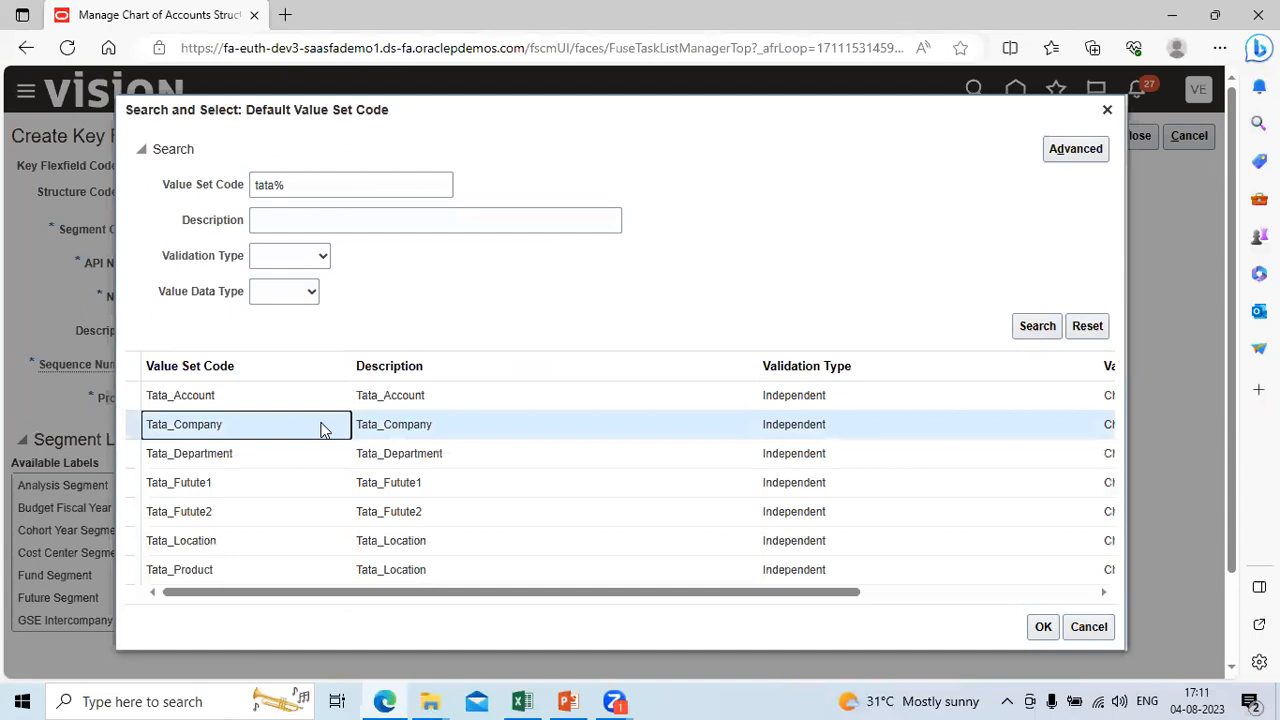
click(1043, 627)
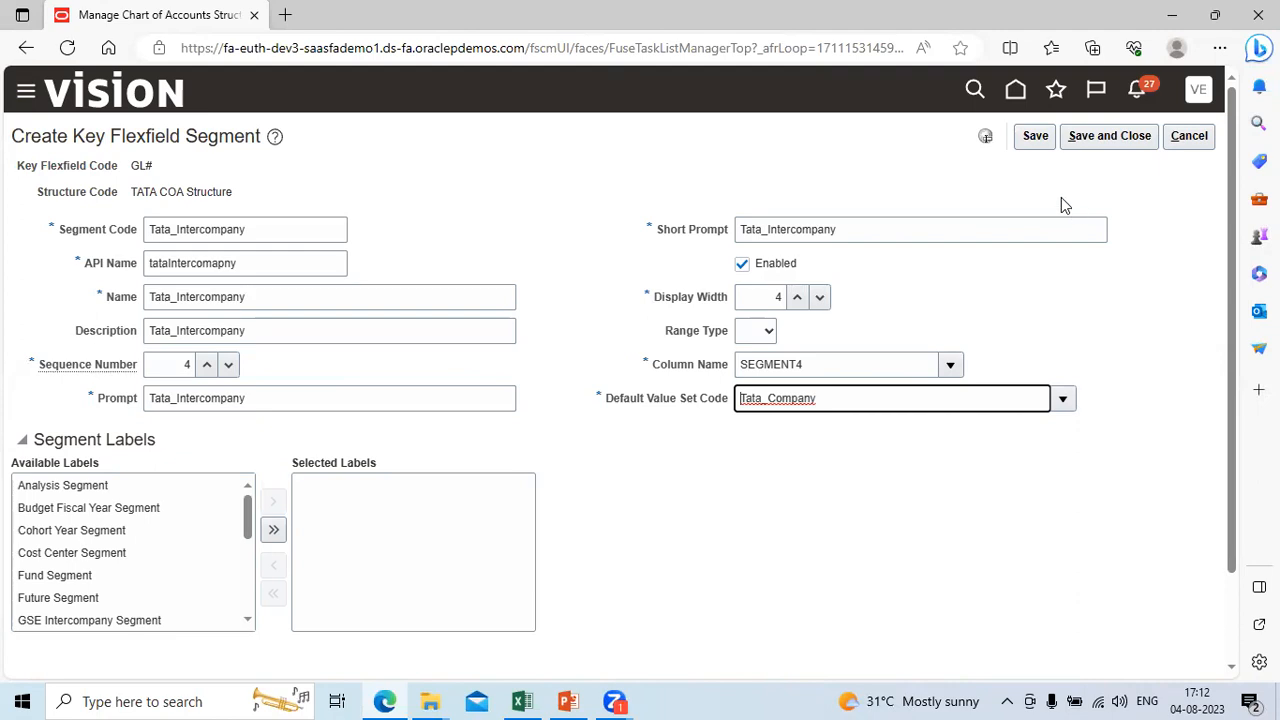
click(1094, 143)
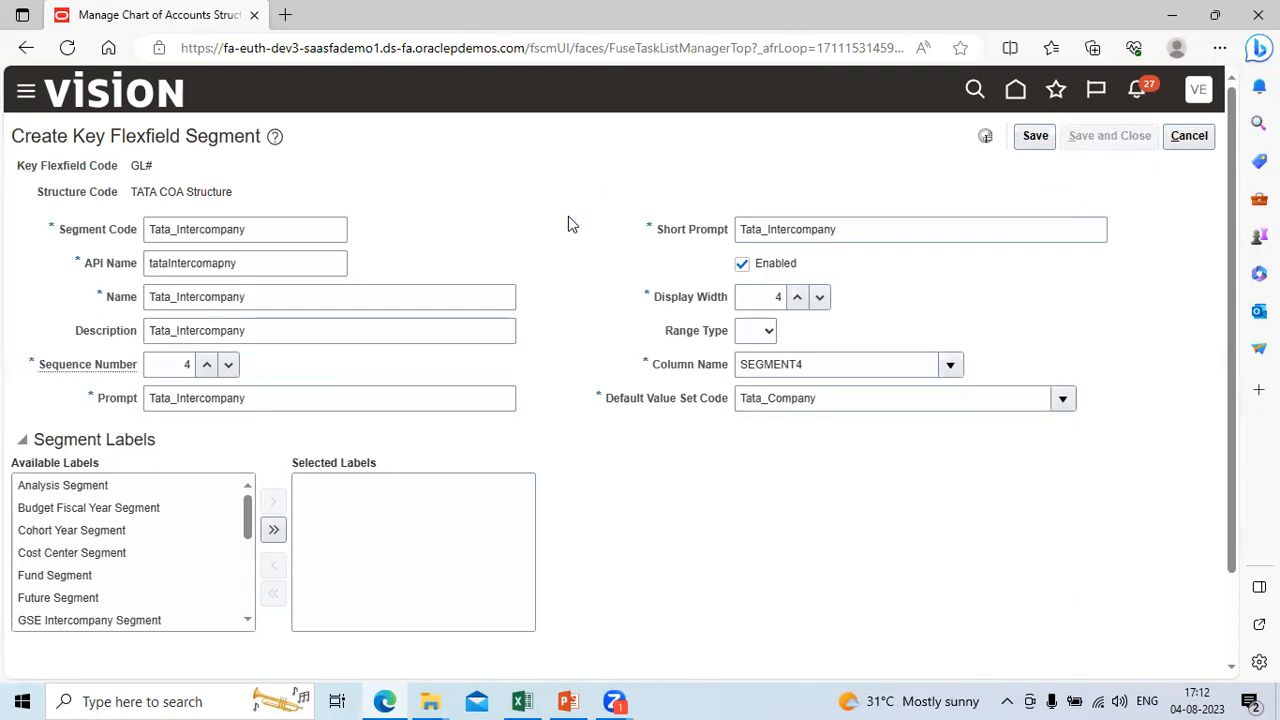
Step: Add another segment to the TATA COA Structure with the Segment Code Tata_Product
click(219, 396)
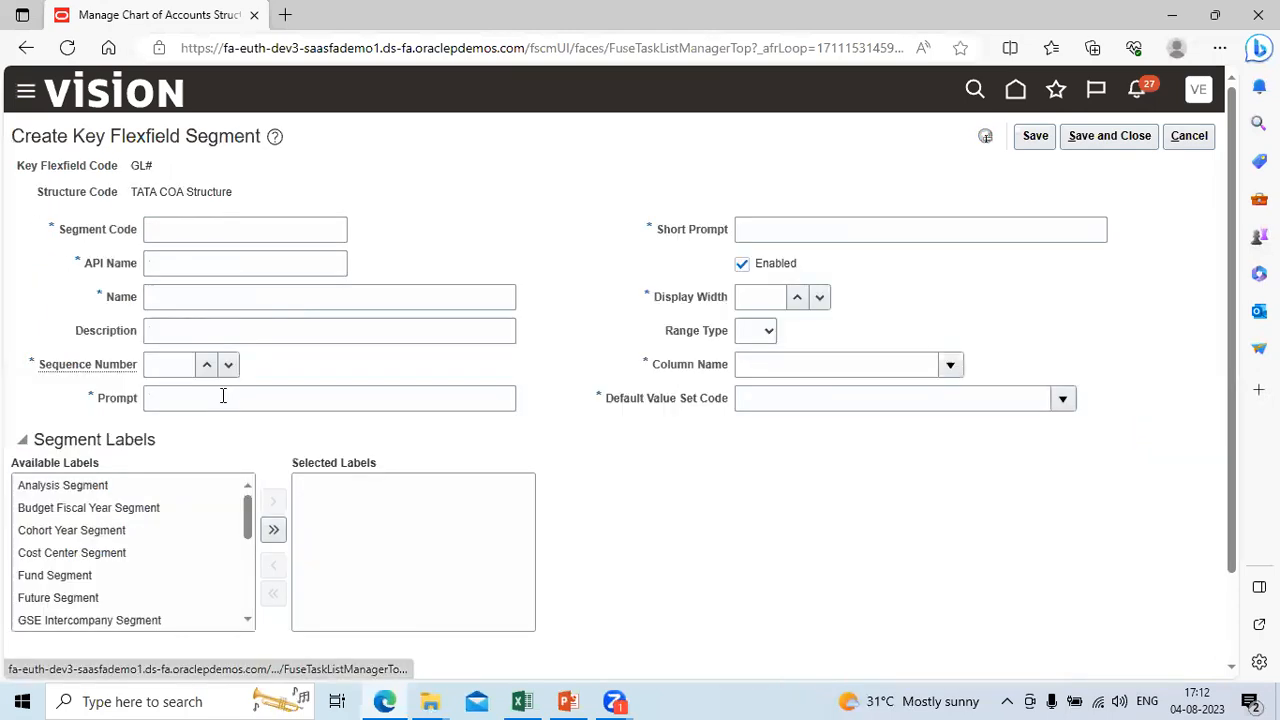
click(169, 231)
text(Tata)
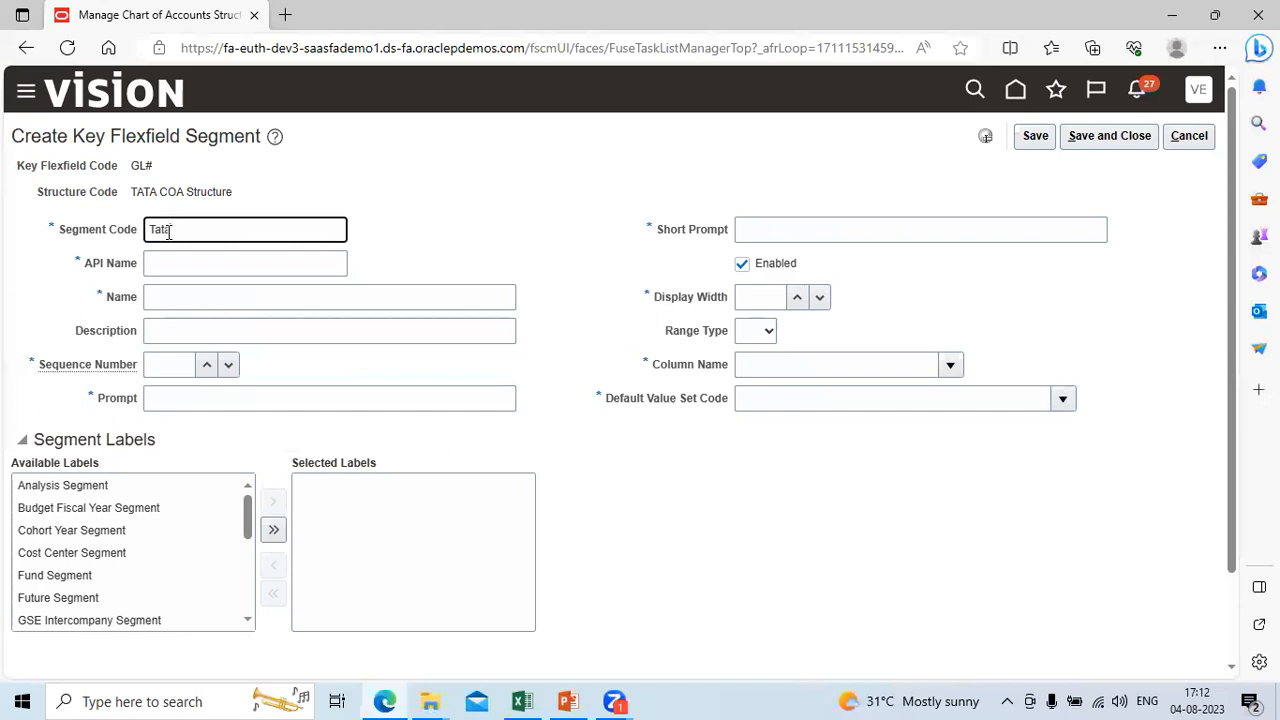
text(_Product)
key(Tab)
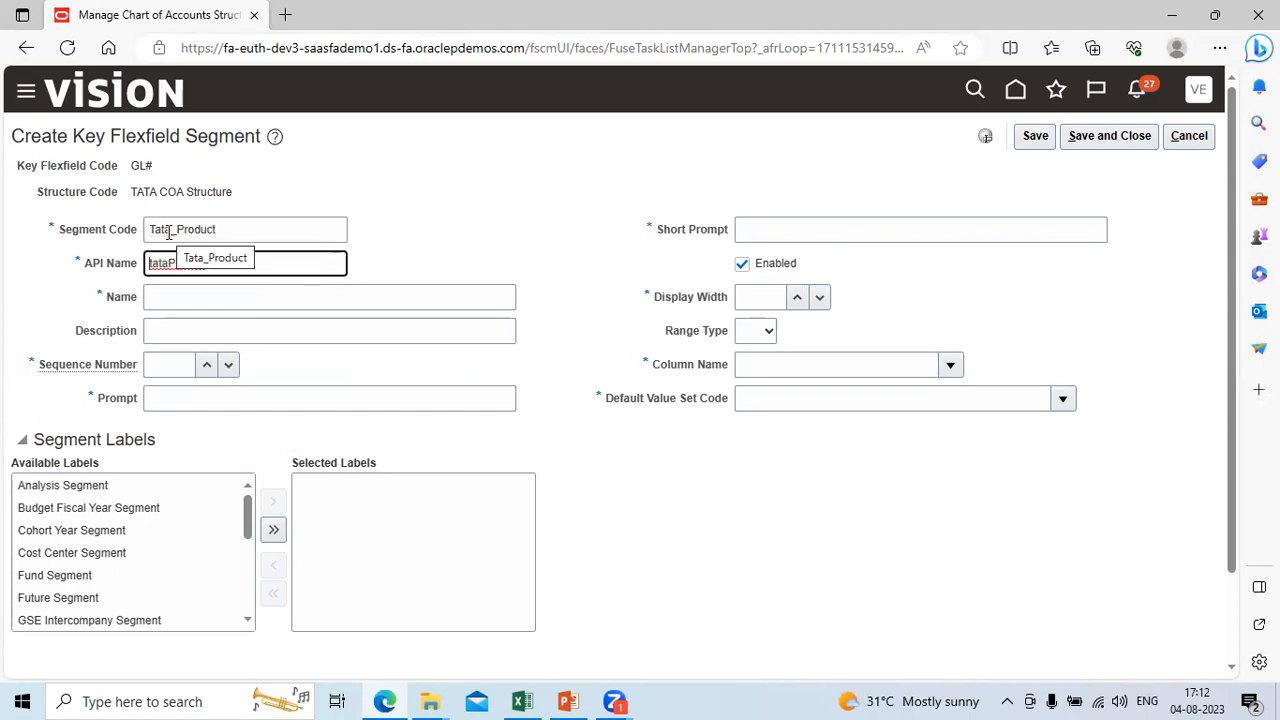
Step: Copy the Segment Code Tata_Product into the segment's Name and Description
key(Tab)
key(shift+Tab)
key(shift+Tab)
key(ctrl+c)
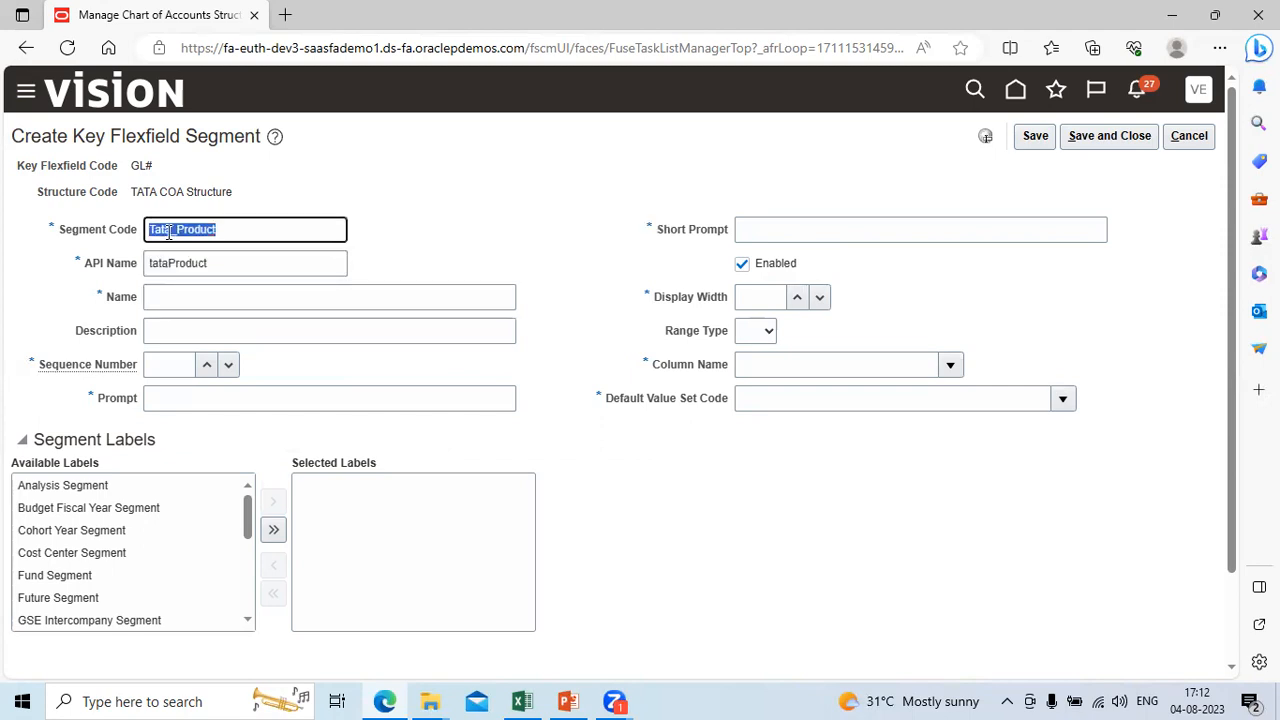
key(Tab)
key(Tab)
key(ctrl+v)
key(Tab)
key(ctrl+v)
key(Tab)
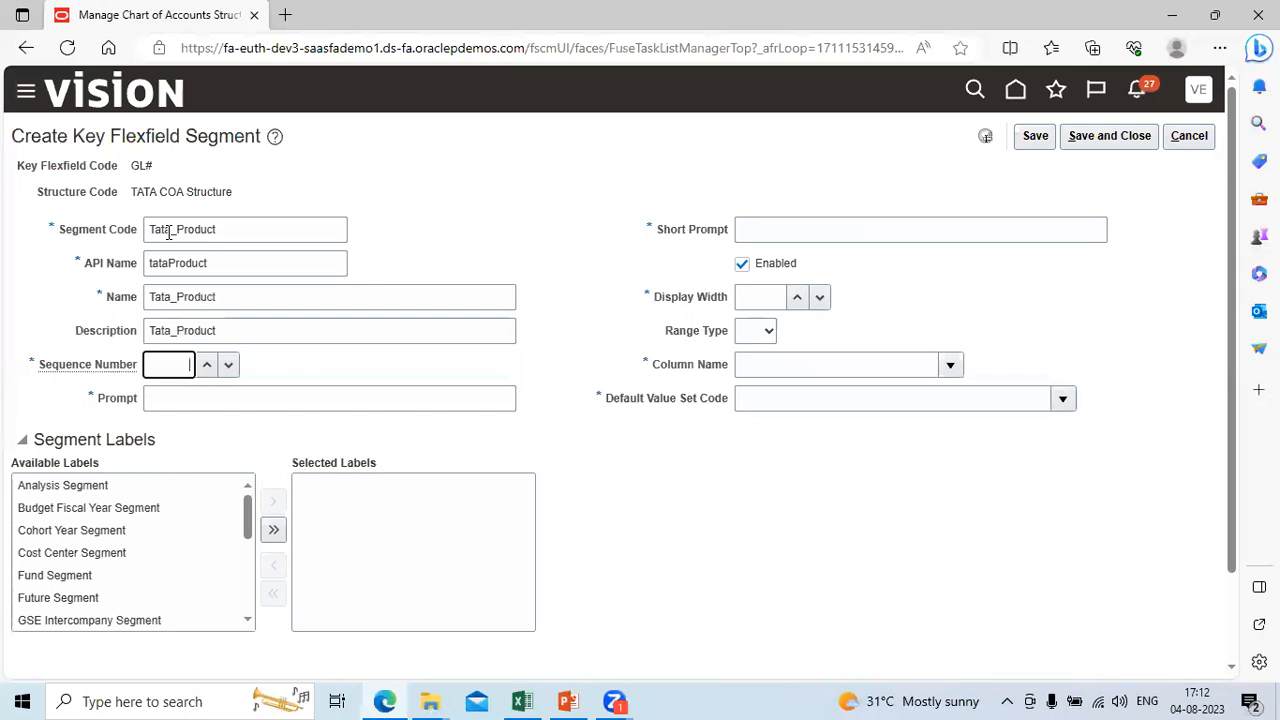
Step: Set the Tata_Product segment's Sequence Number to 5 and fill its Prompt and Short Prompt with Tata_Product
key(Tab)
key(ctrl+v)
key(Tab)
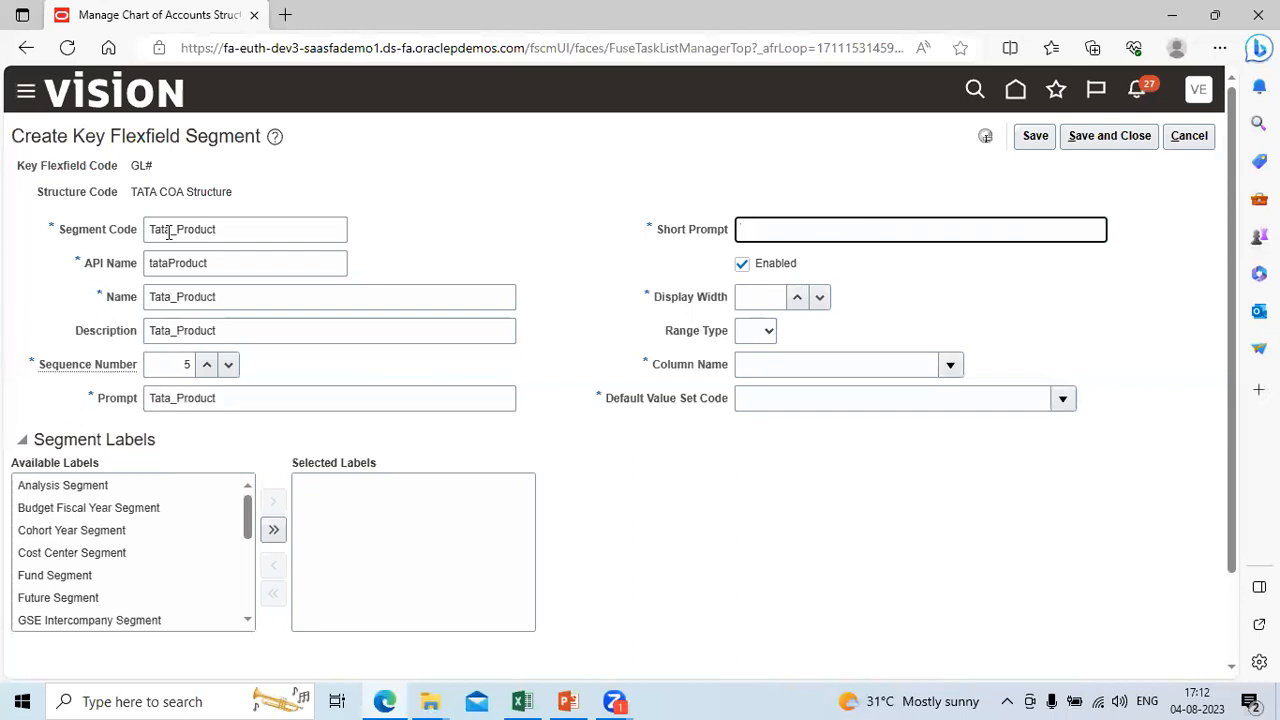
key(ctrl+v)
Step: Set the Tata_Product segment's Display Width to 4 and its Column Name to SEGMENT5
key(Tab)
key(Tab)
text(4)
key(Tab)
key(Tab)
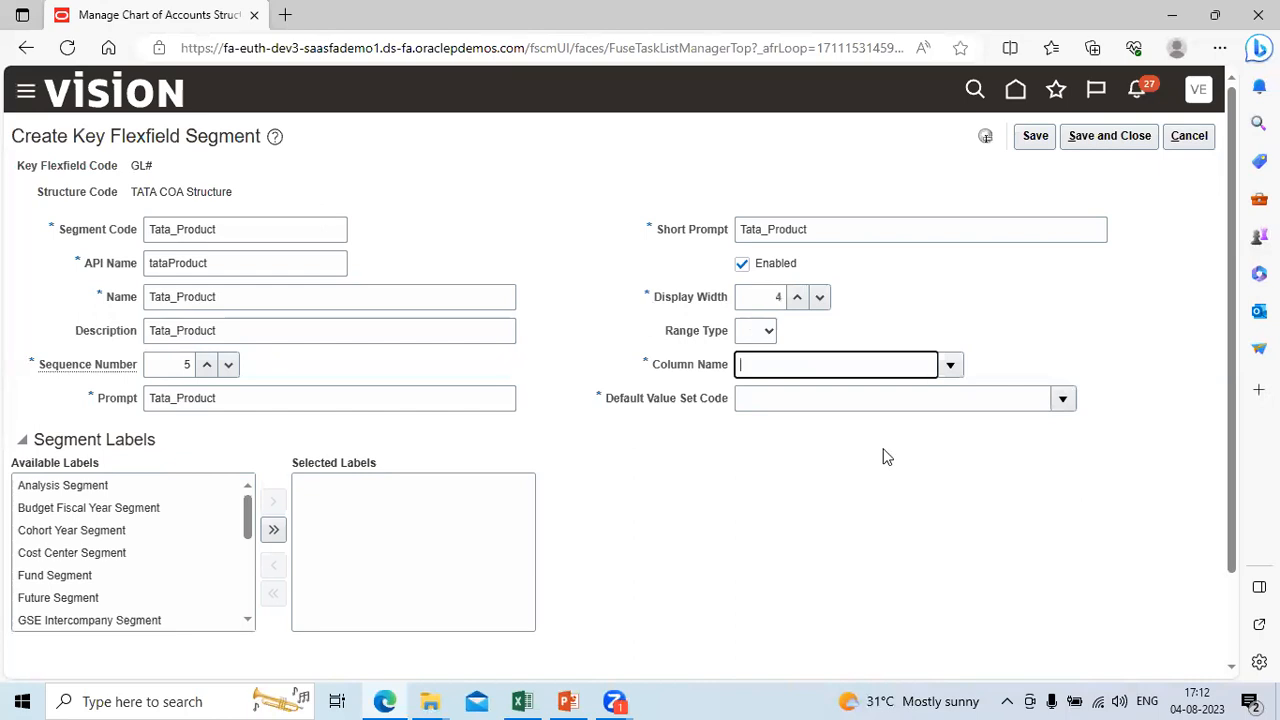
click(950, 365)
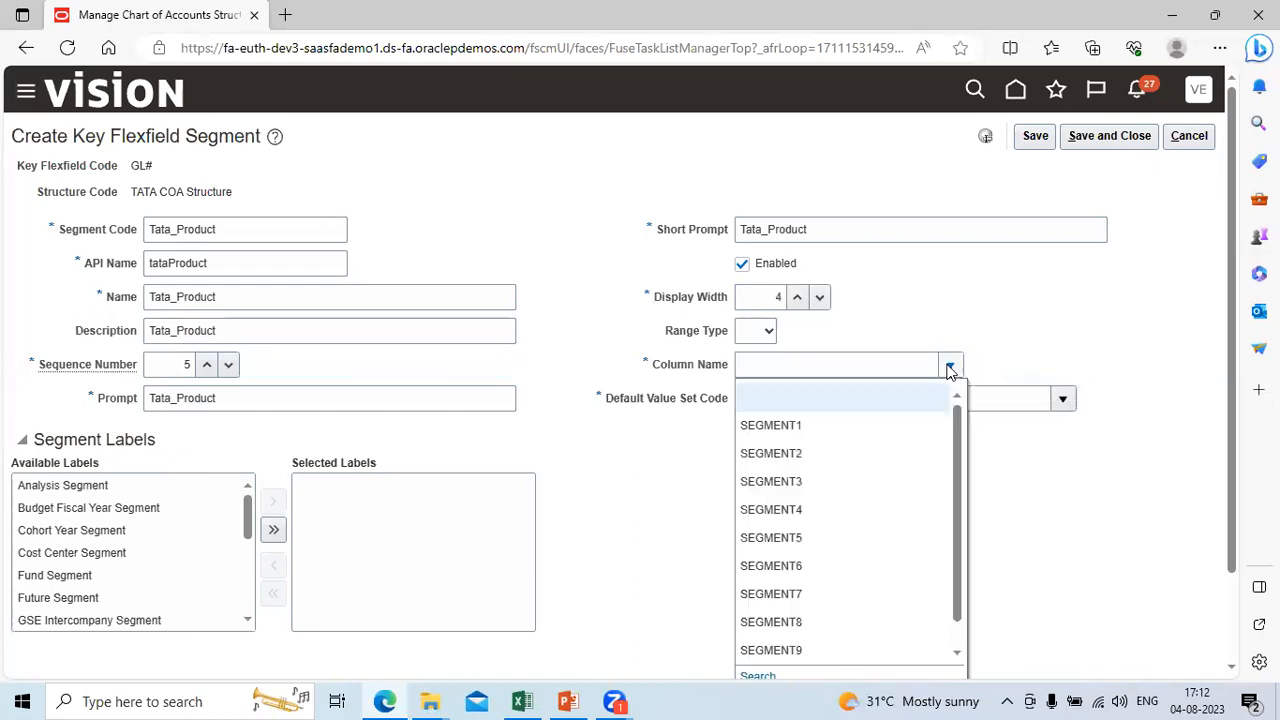
click(836, 546)
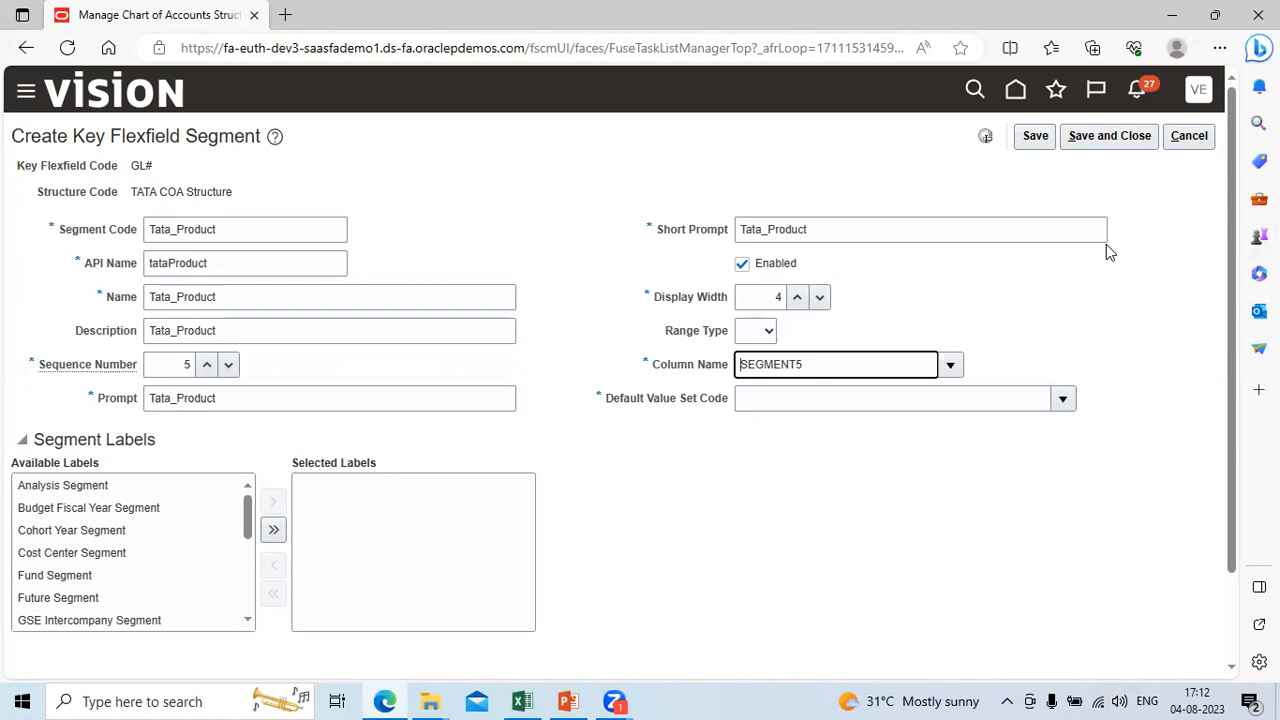
Step: Search the value sets for Tata%, assign Tata_Product as the segment's Default Value Set Code, and save and close the segment
click(1062, 398)
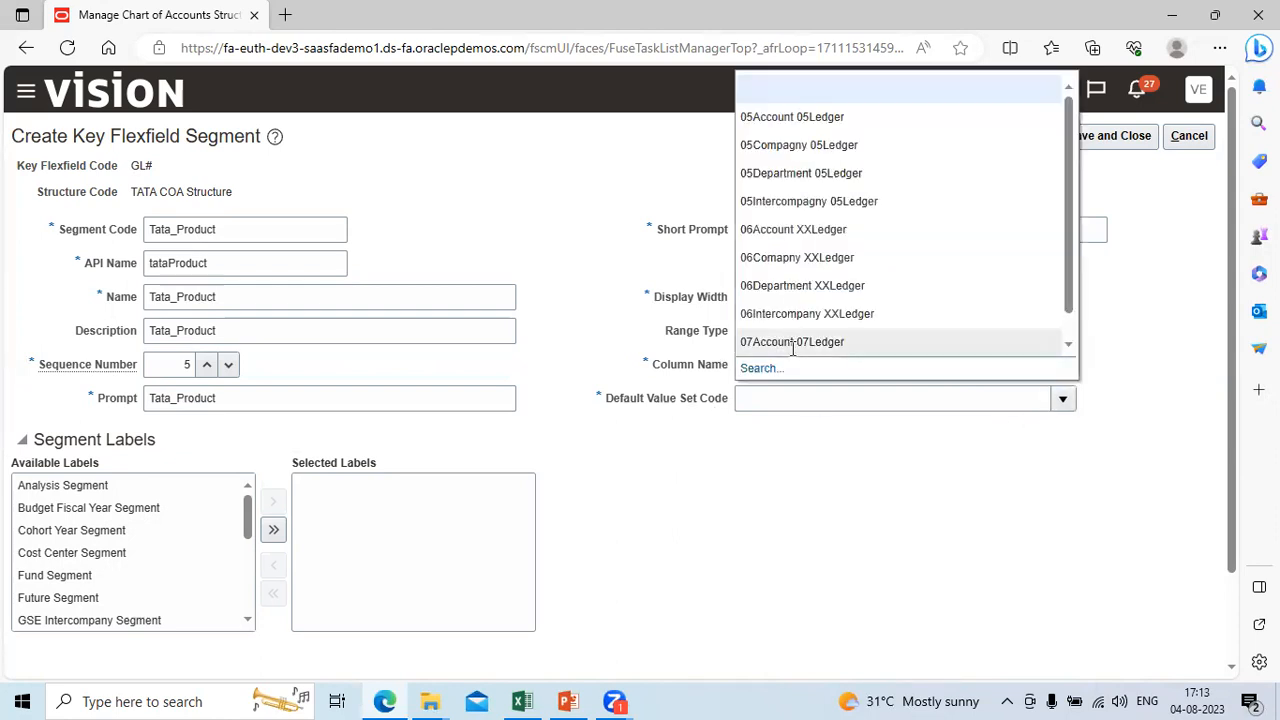
click(760, 369)
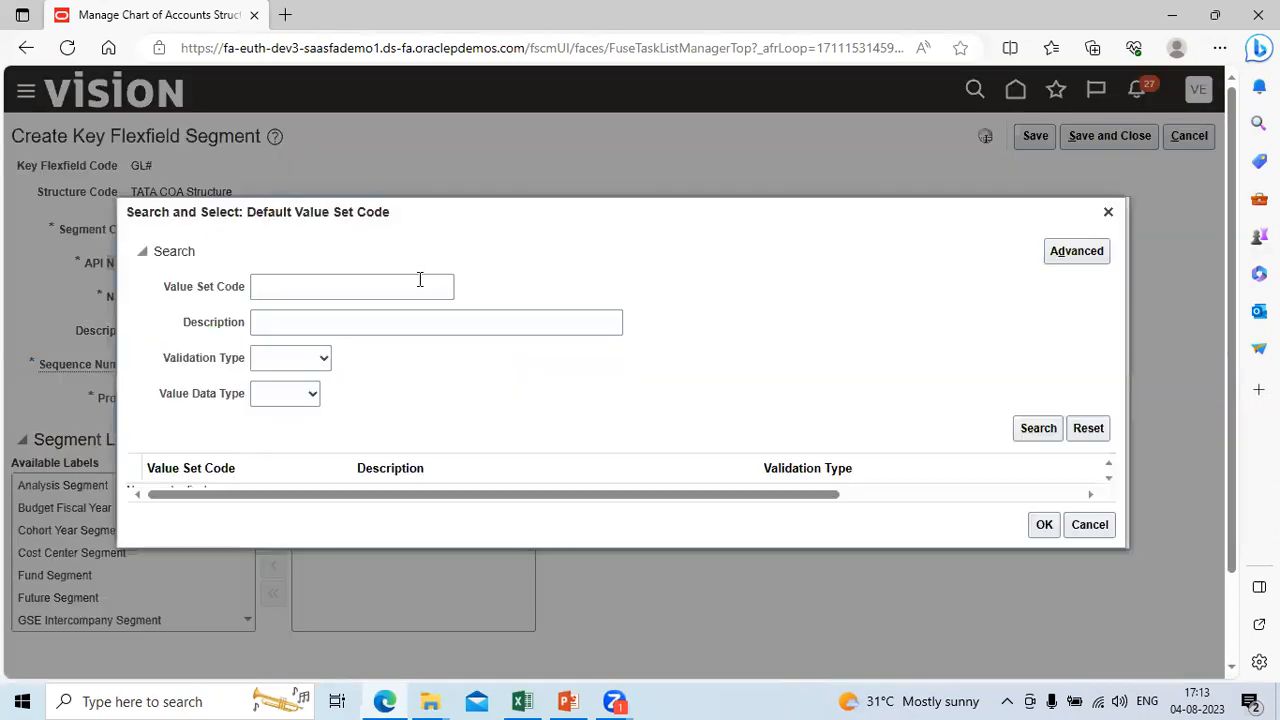
click(358, 288)
text(Tata%)
key(Return)
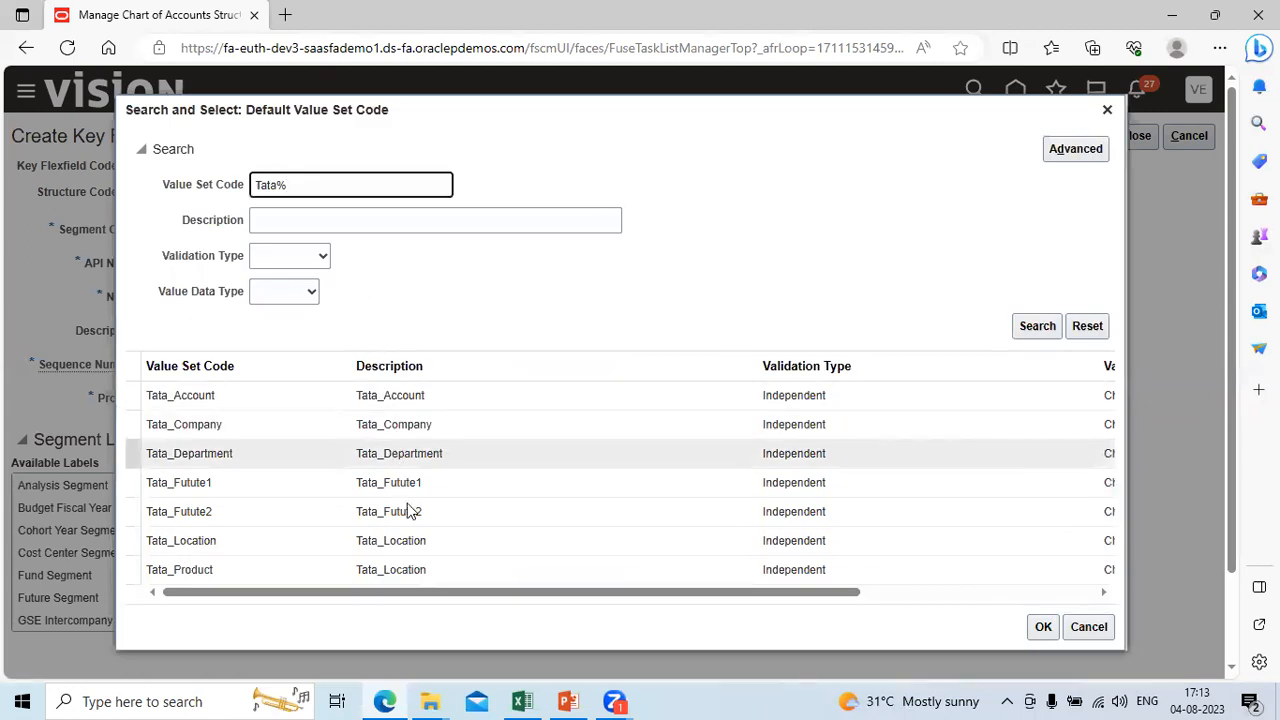
click(397, 582)
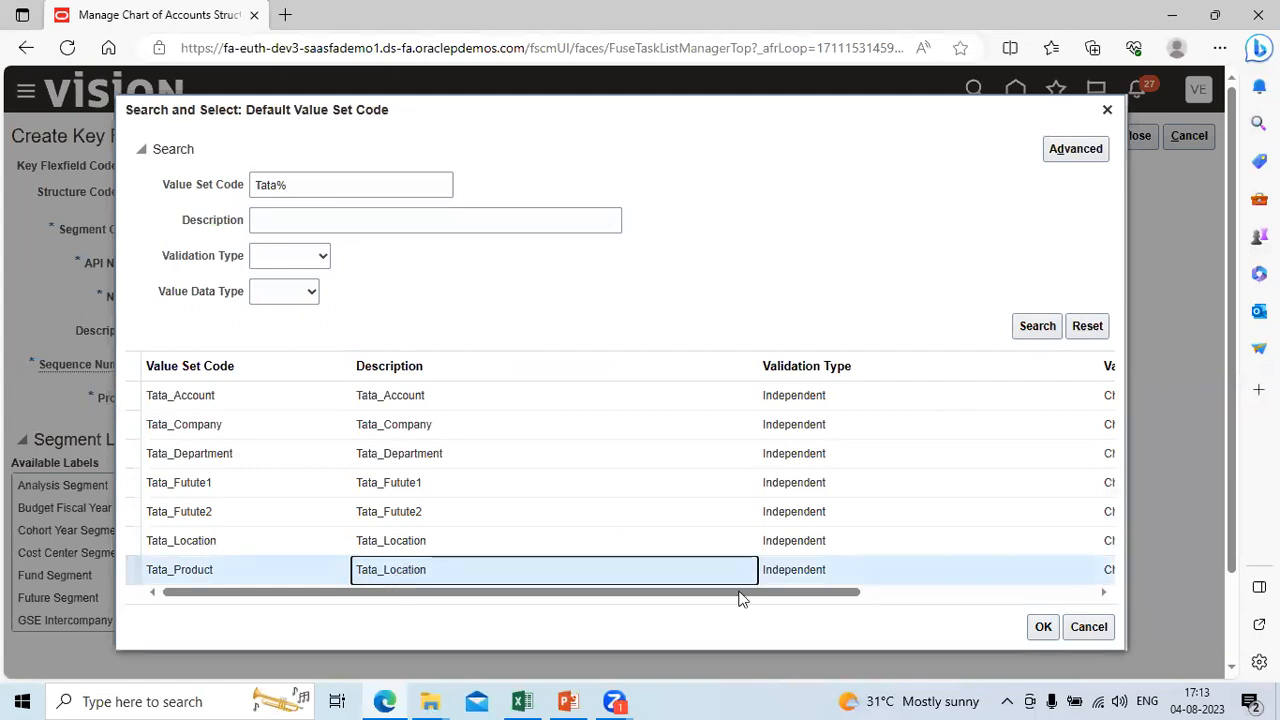
click(1045, 628)
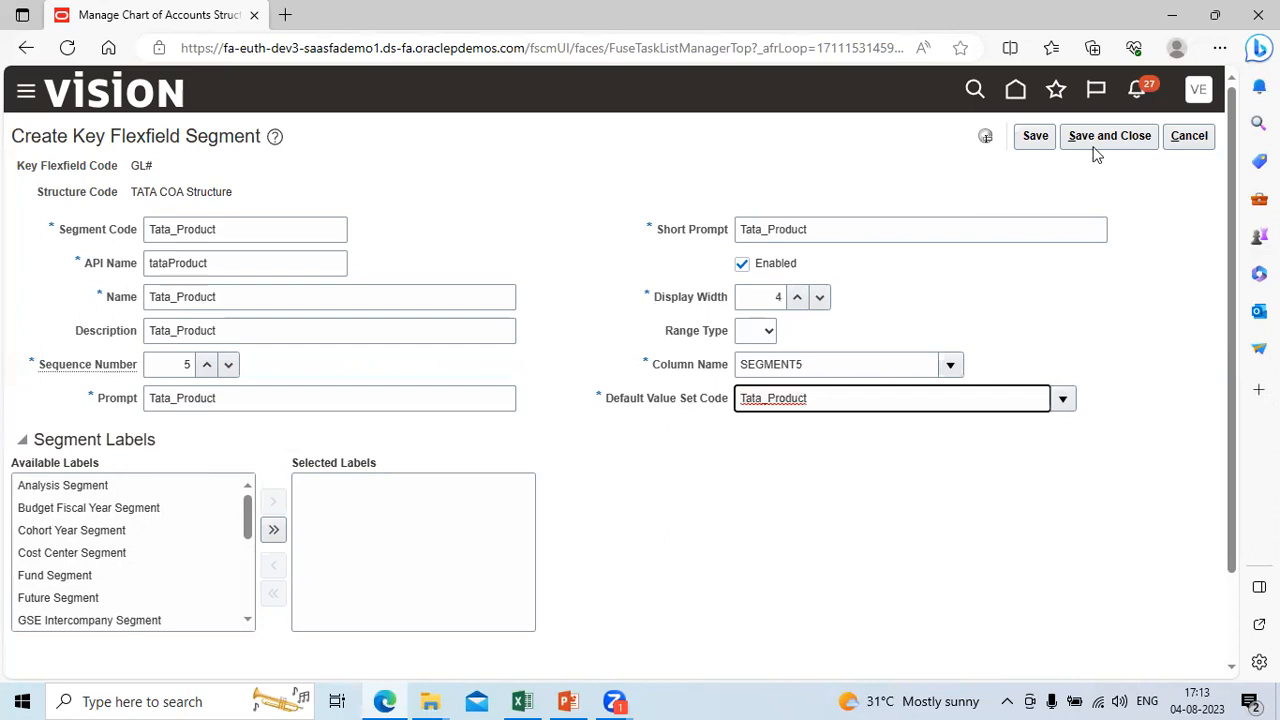
click(1103, 140)
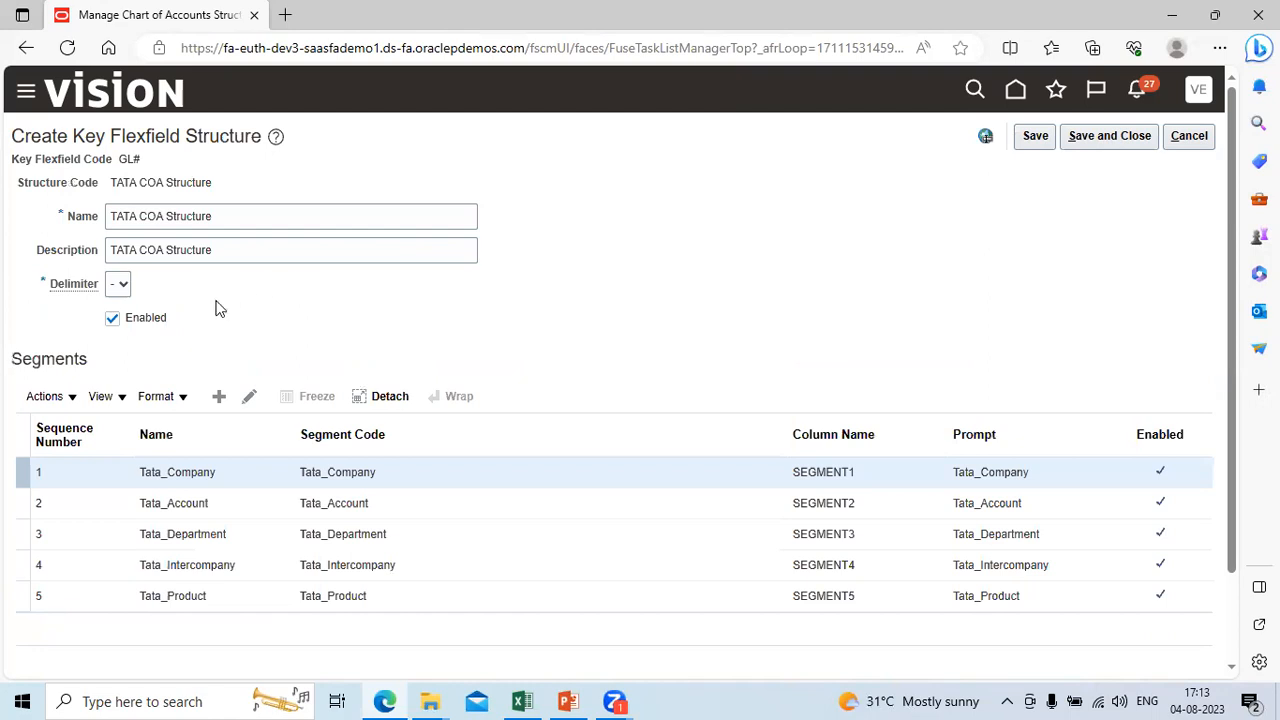
Step: Add another segment to the TATA COA Structure with the Segment Code Tata_Location
click(220, 397)
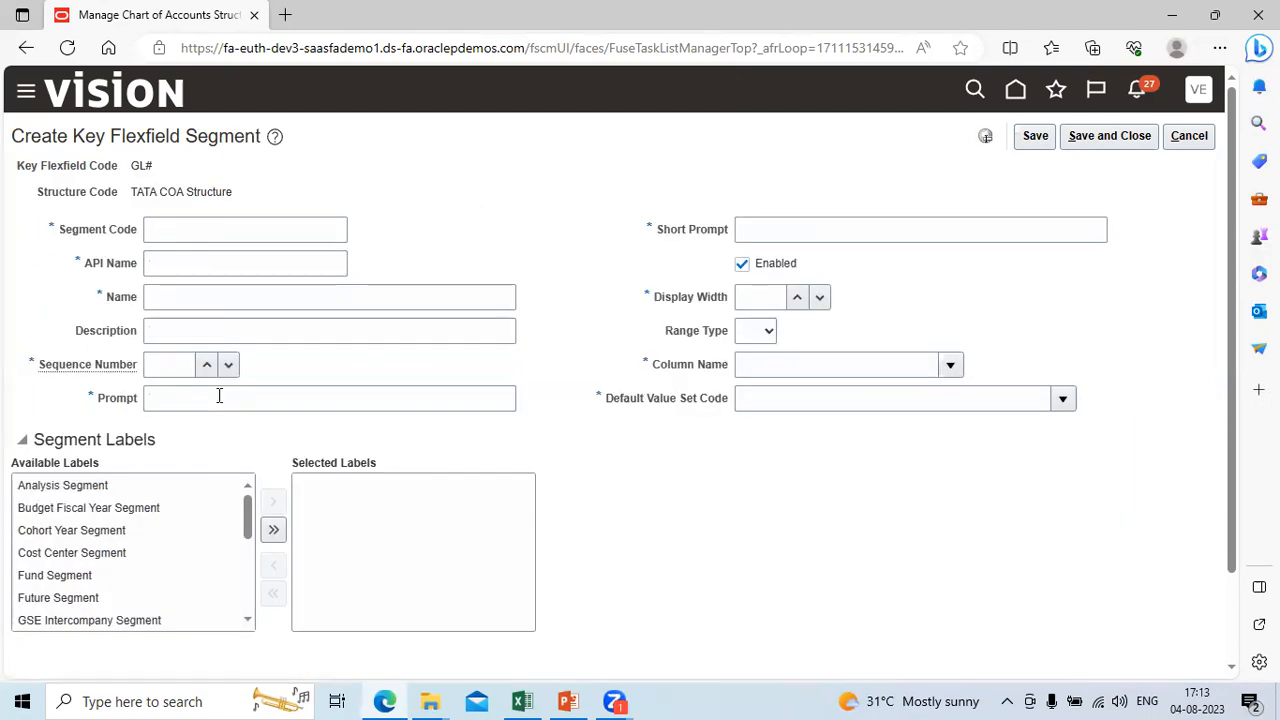
click(170, 226)
key(ctrl+v)
key(BackSpace)
key(BackSpace)
key(BackSpace)
key(BackSpace)
key(BackSpace)
key(BackSpace)
key(BackSpace)
text(Location)
key(Tab)
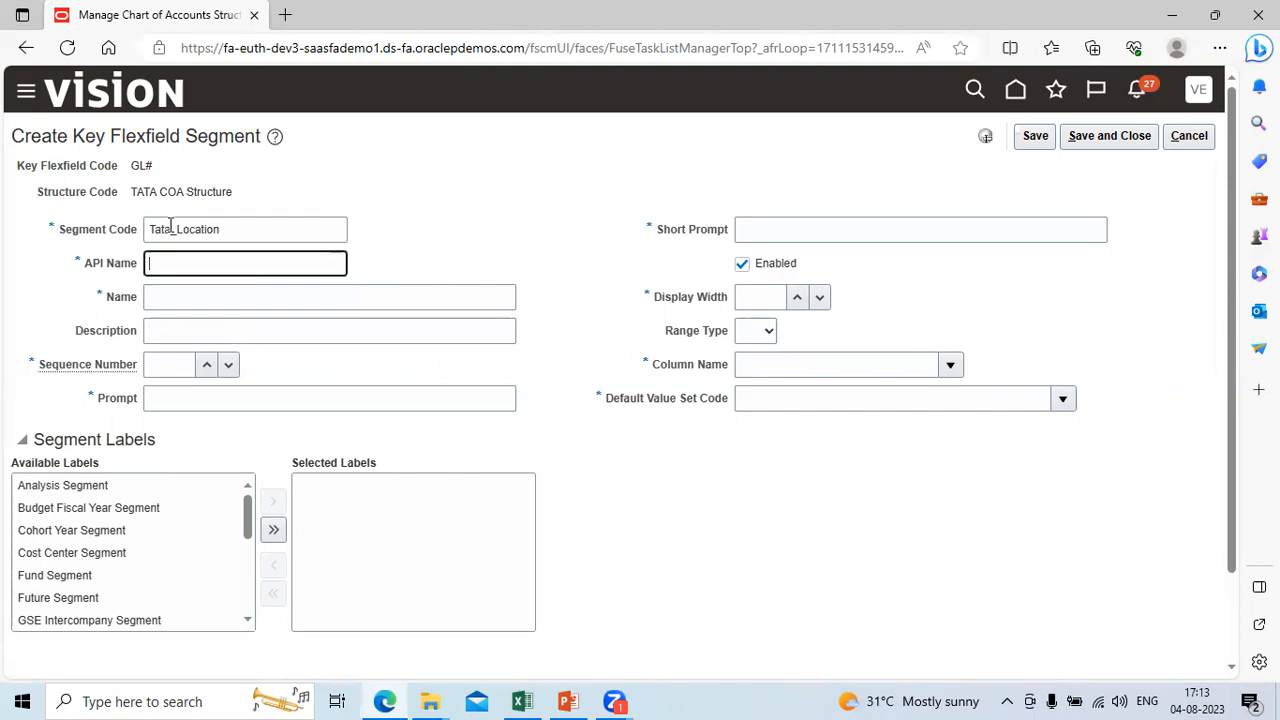
Step: Copy the Segment Code Tata_Location into the segment's Name and Description
key(shift+Tab)
key(ctrl+c)
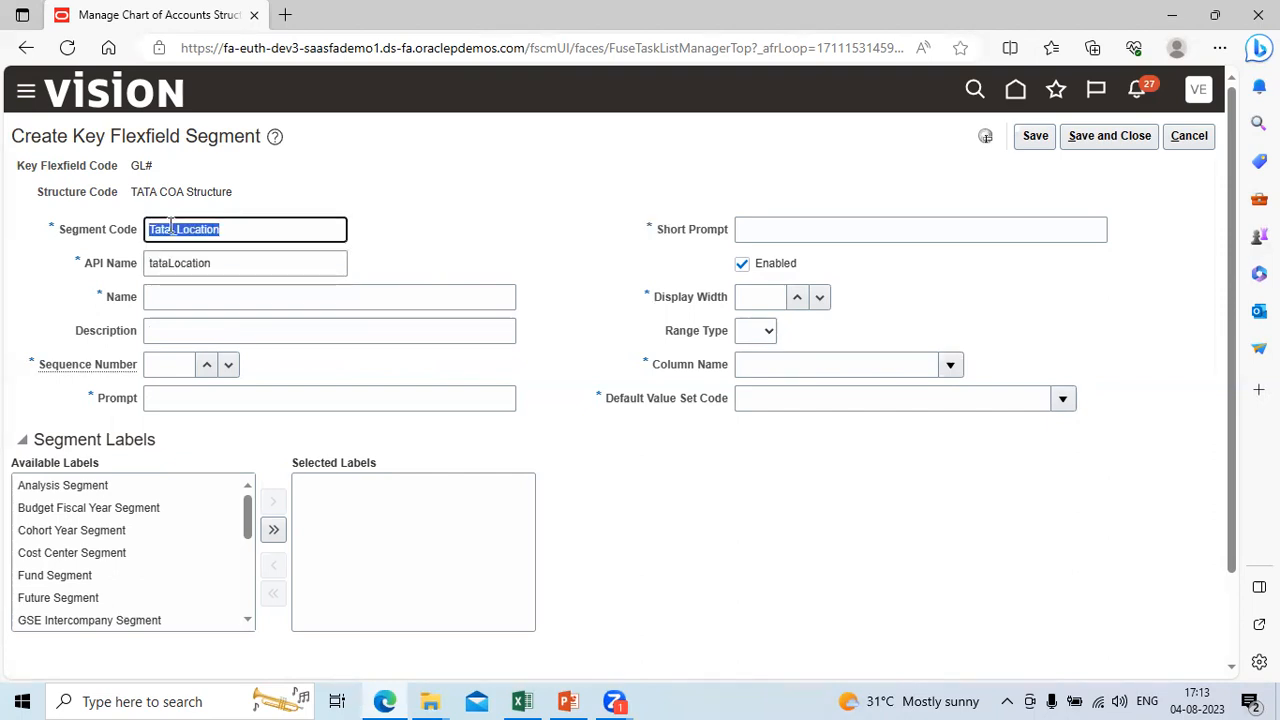
key(Tab)
key(Tab)
key(ctrl+v)
key(Tab)
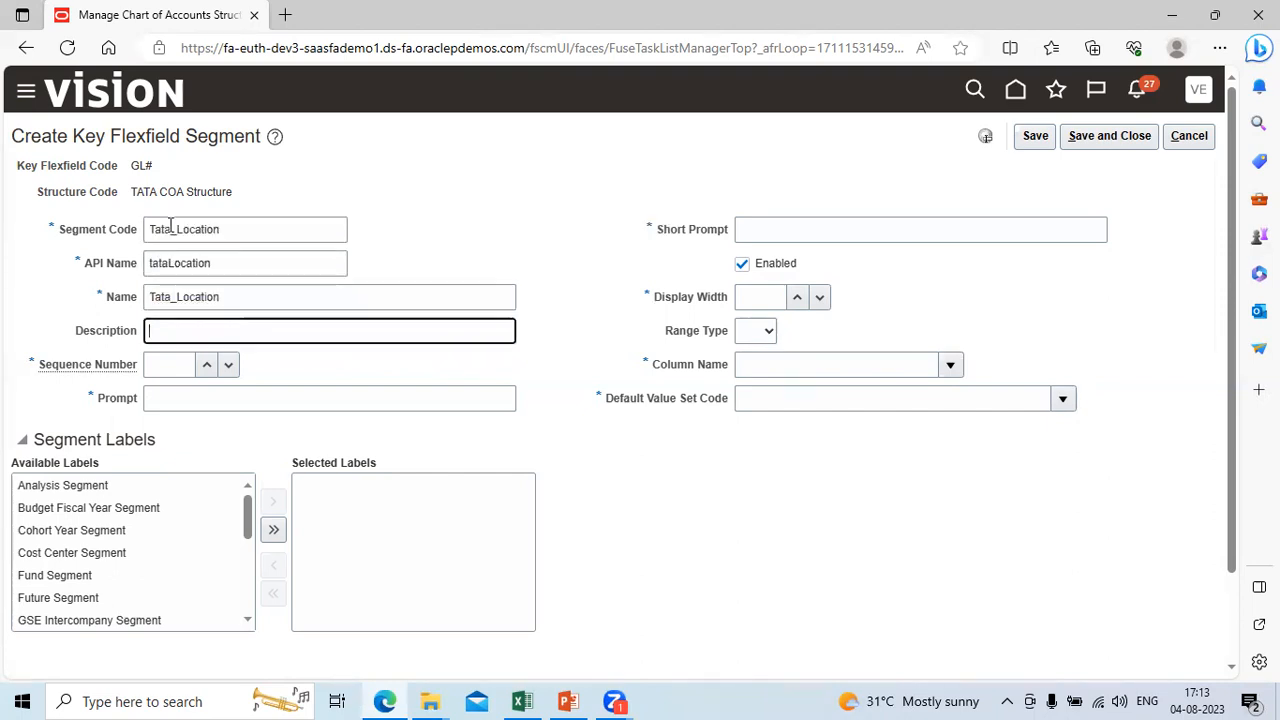
key(ctrl+v)
key(Tab)
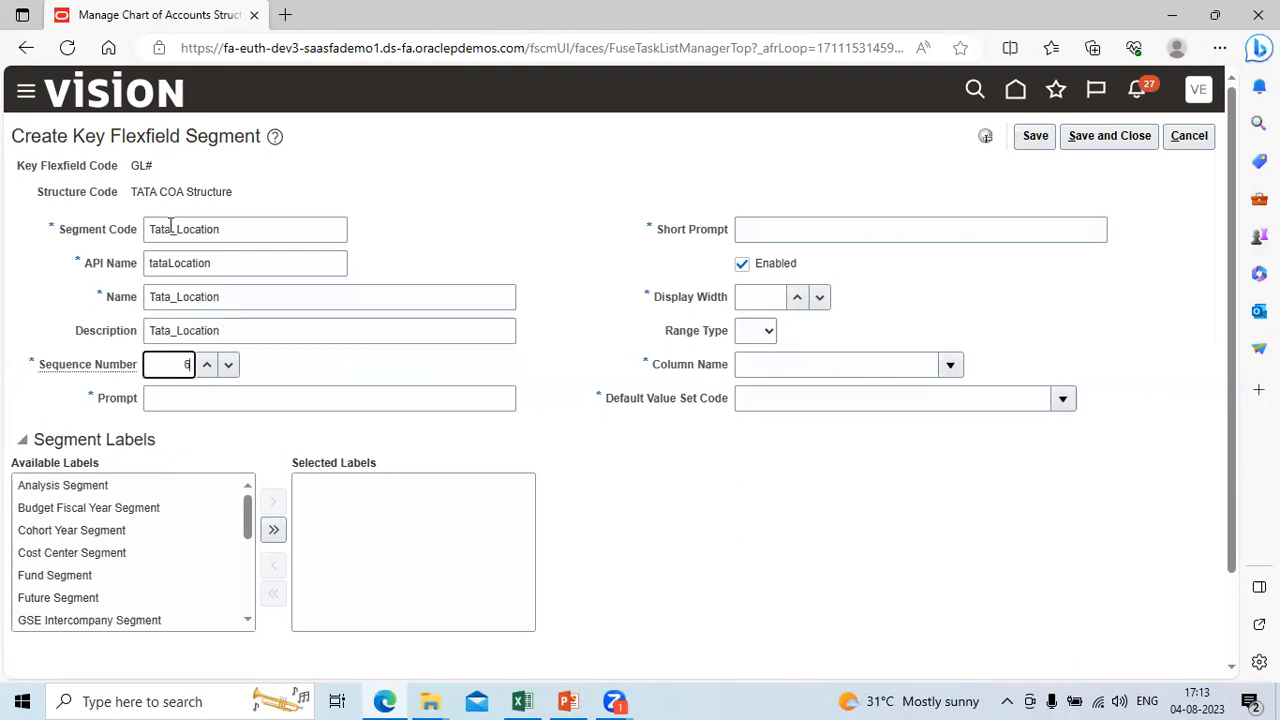
Step: Set the Tata_Location segment's Sequence Number to 6 and fill its Prompt and Short Prompt with Tata_Location
text(6)
key(Tab)
key(ctrl+v)
key(Tab)
key(ctrl+v)
Step: Set the Tata_Location segment's Display Width to 4 and its Column Name to SEGMENT6
key(Tab)
text(4)
key(Tab)
key(Tab)
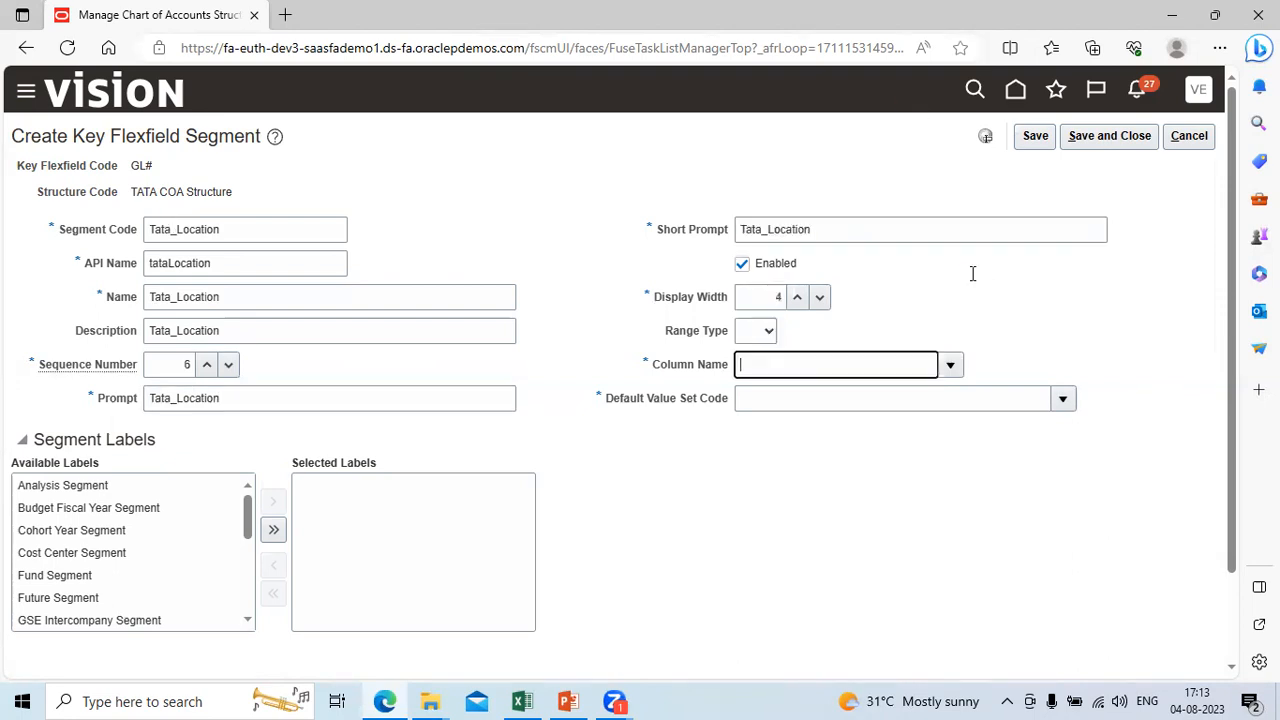
click(950, 366)
key(Down)
key(Down)
key(Down)
key(Down)
key(Down)
key(Down)
key(Down)
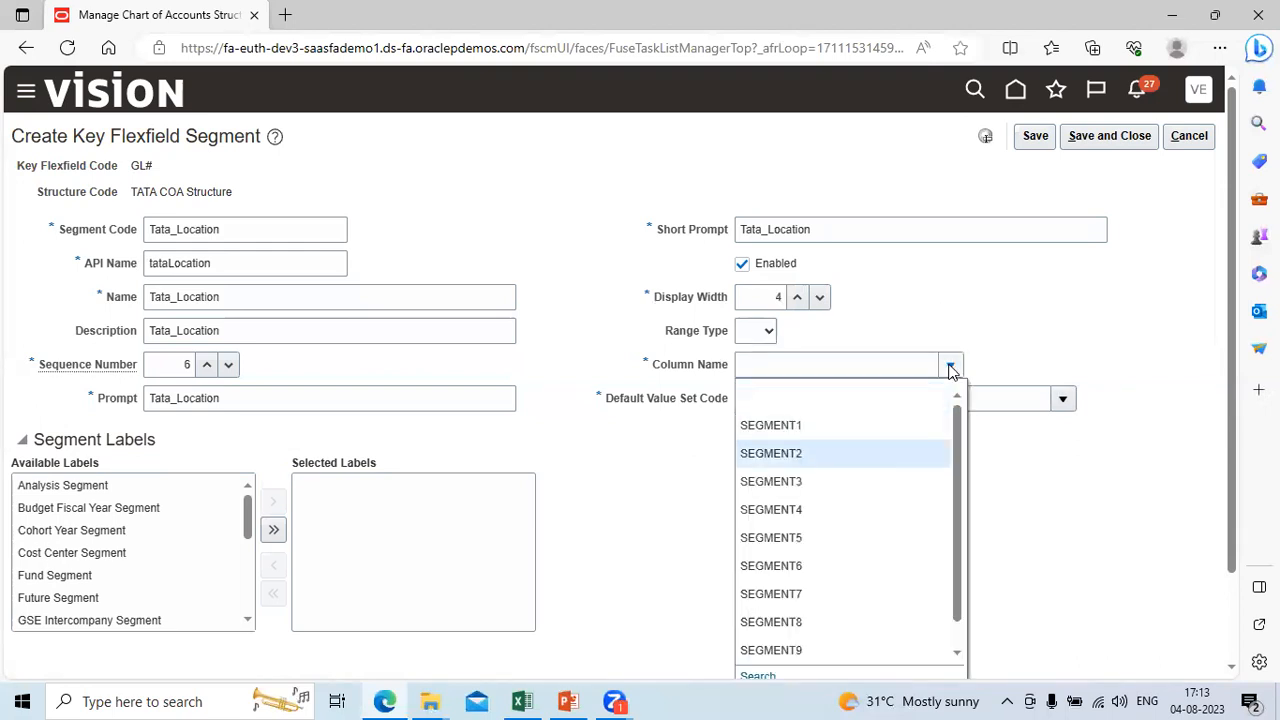
key(Up)
key(Return)
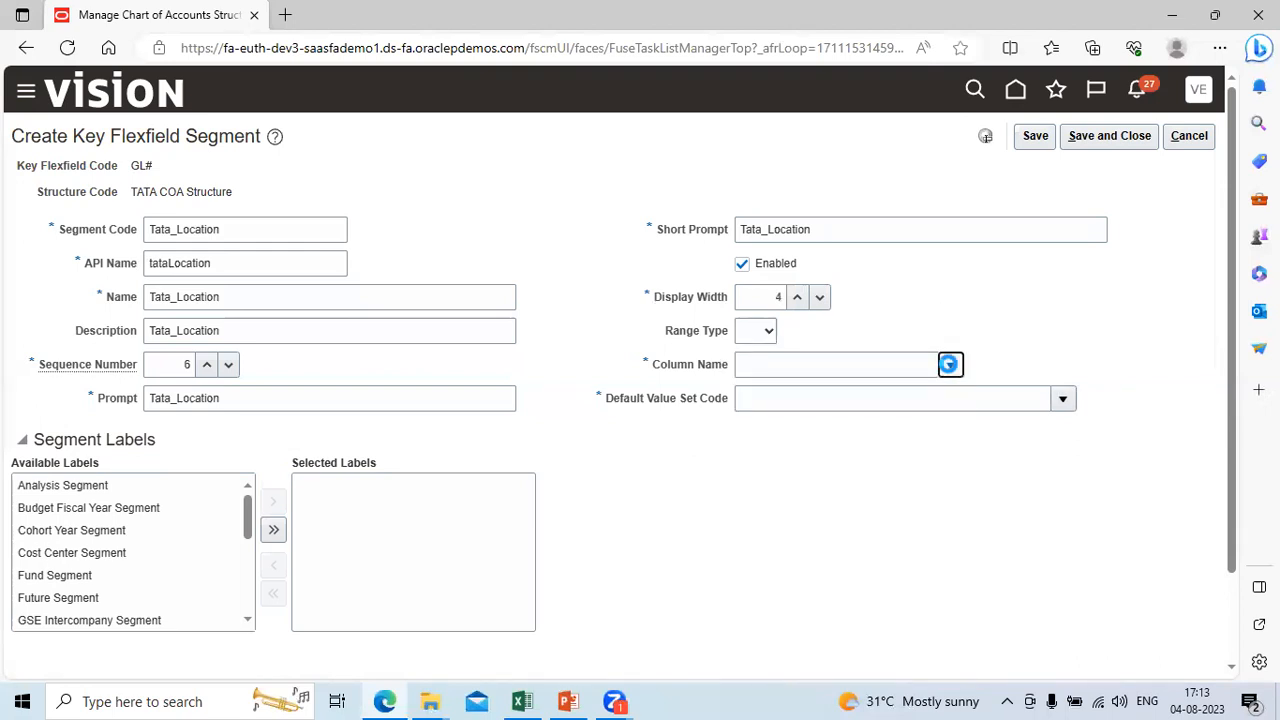
Step: Search the value sets for tata, set the location segment's Default Value Set Code to Tata_Location, and save and close it
click(1064, 400)
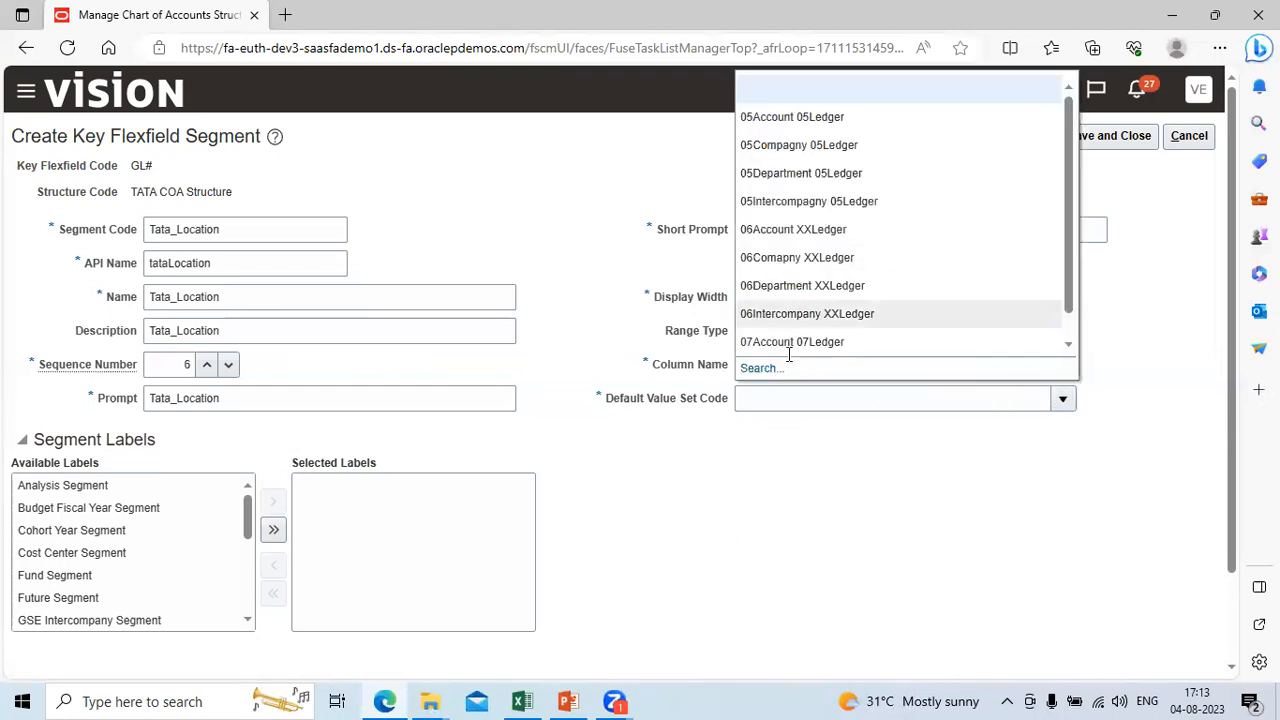
click(766, 368)
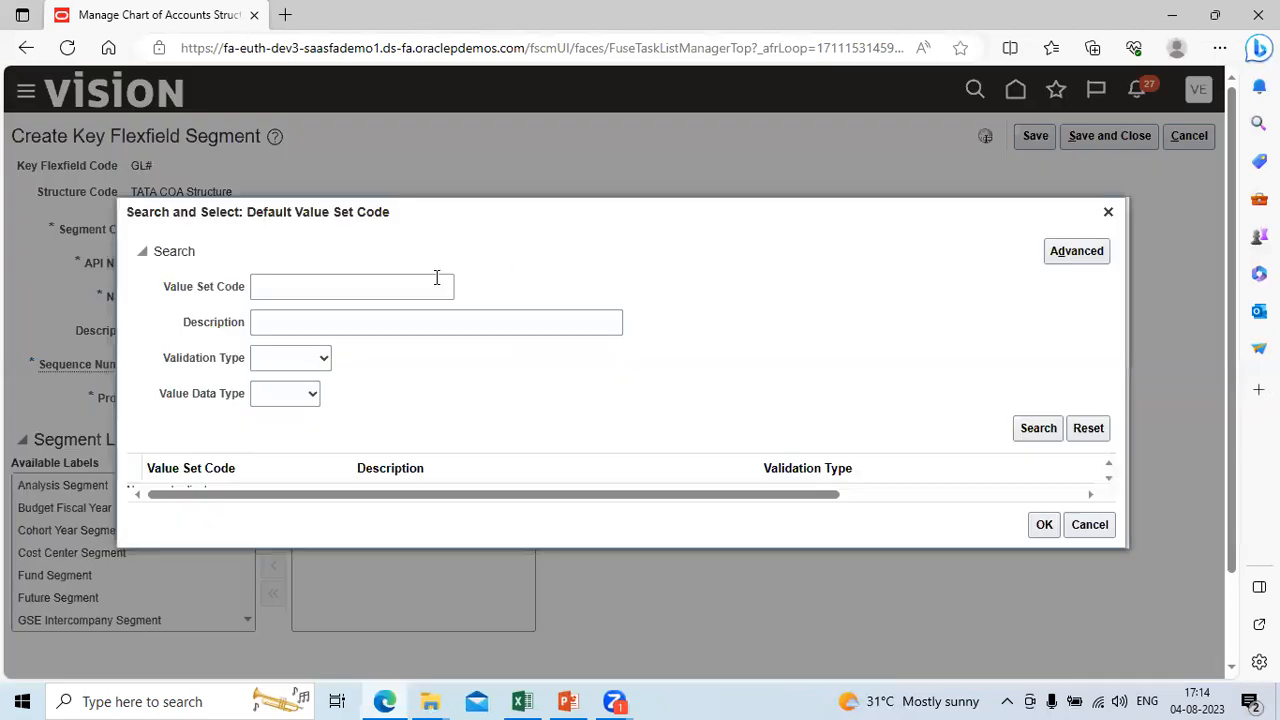
click(420, 278)
text(tata)
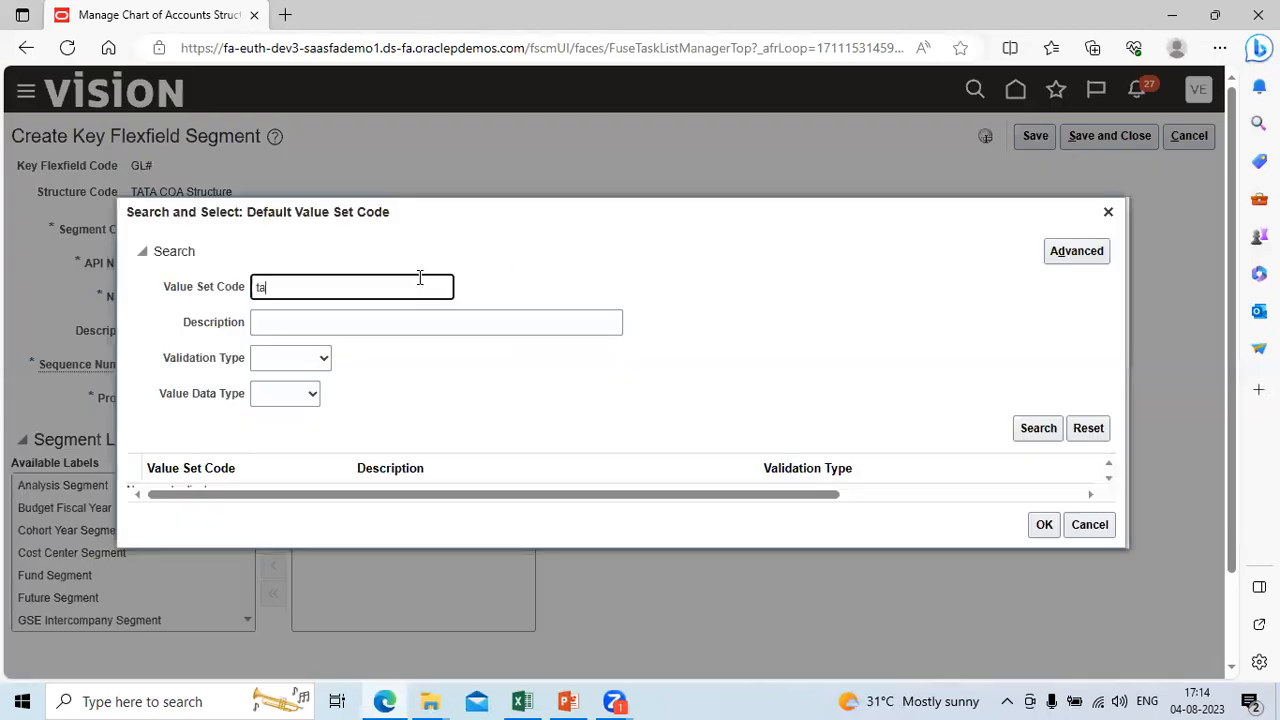
click(1033, 433)
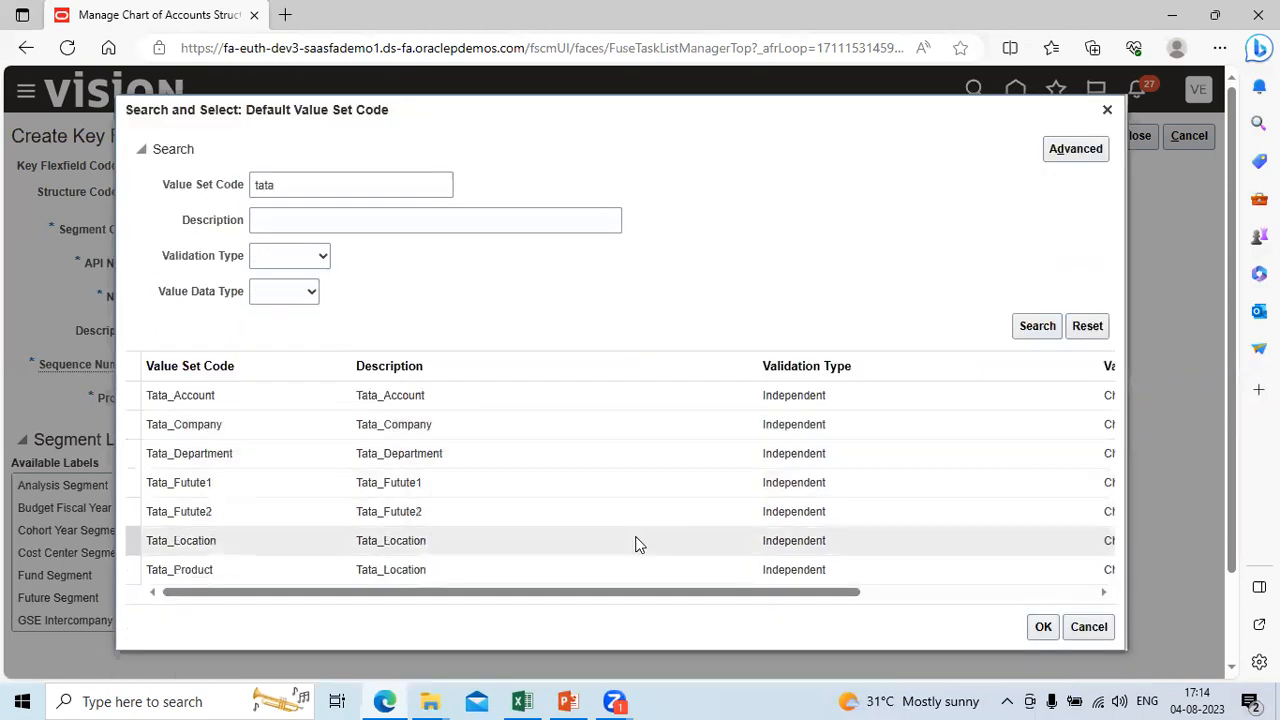
click(636, 542)
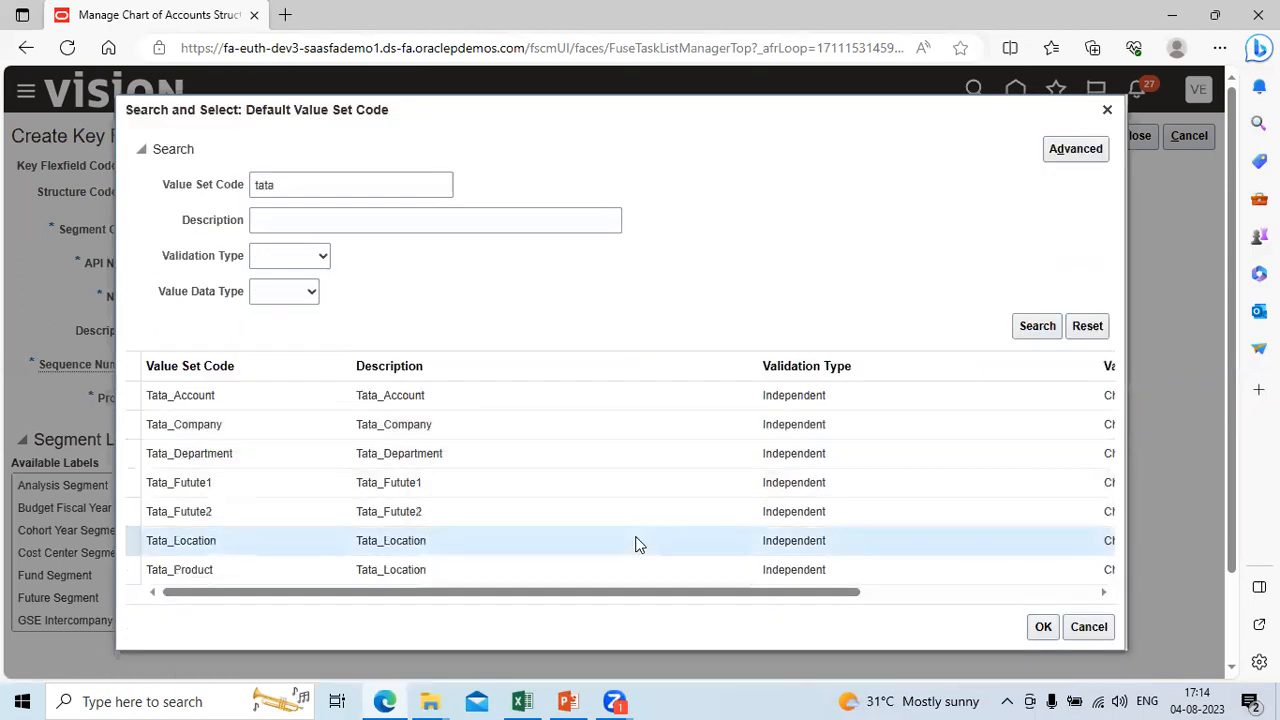
click(1043, 627)
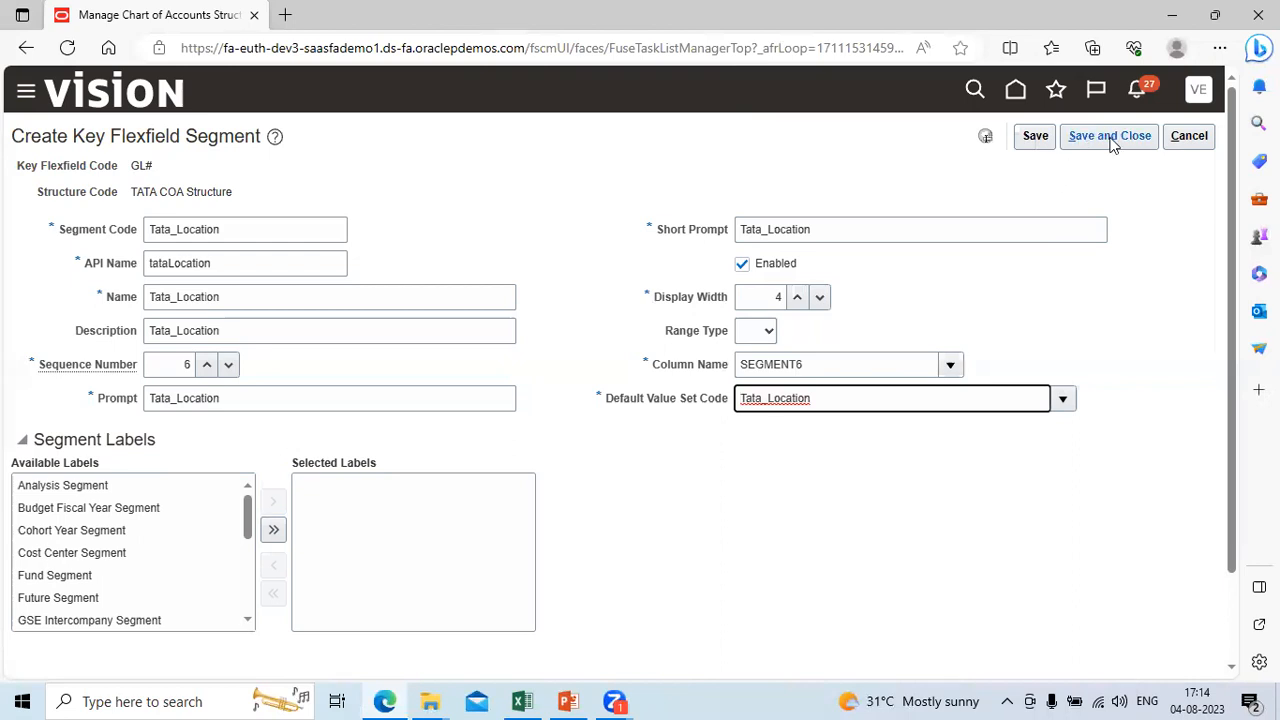
click(1112, 140)
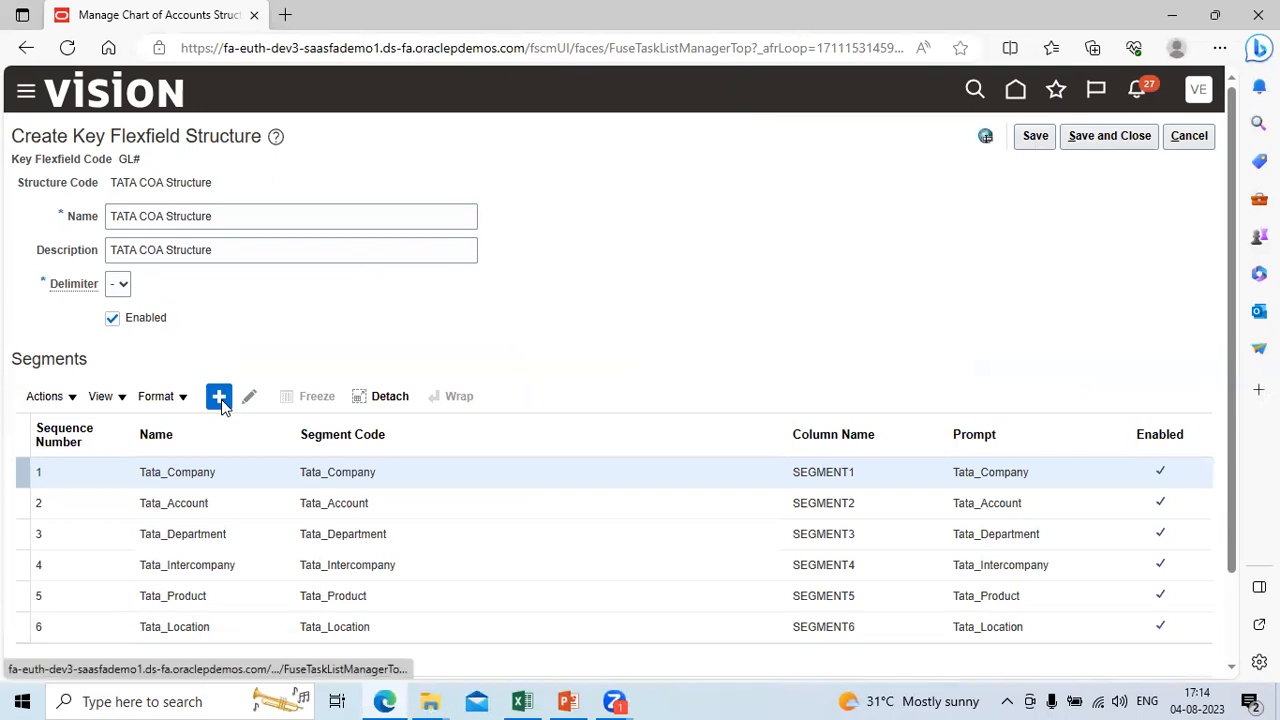
Step: Add another segment to the TATA COA Structure with the Segment Code Tata_Future1
click(221, 399)
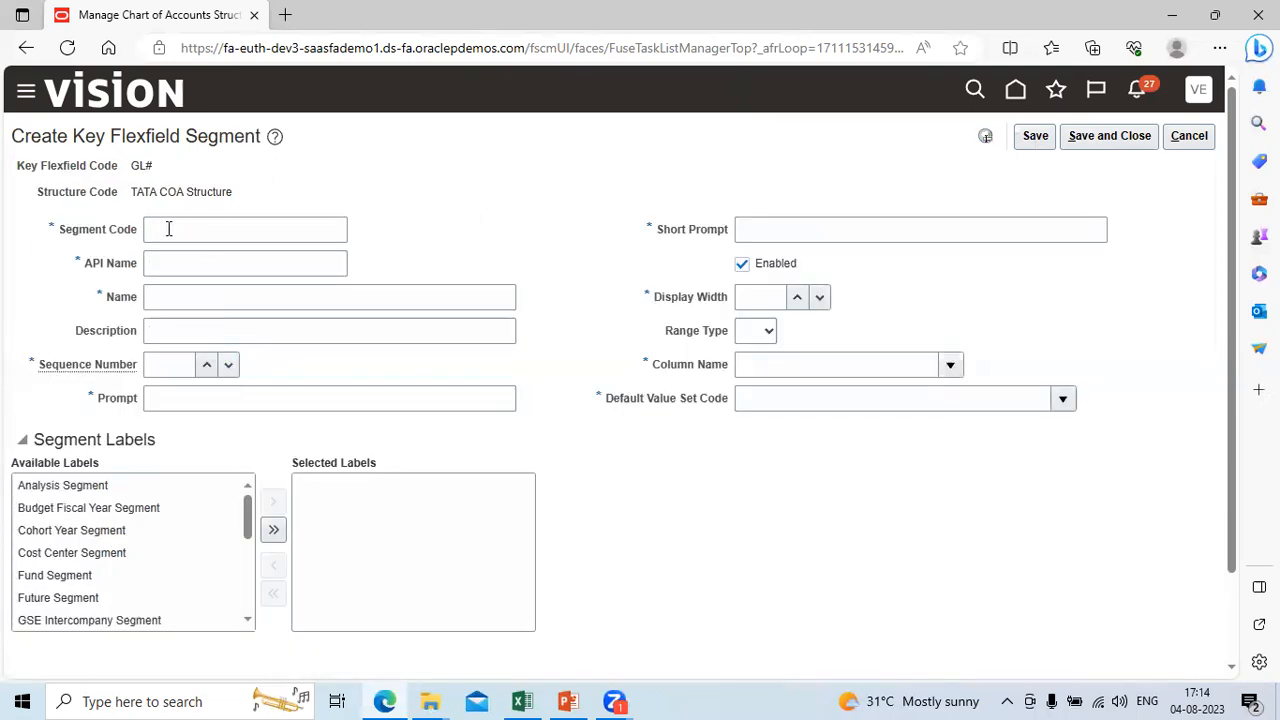
click(168, 229)
key(ctrl+v)
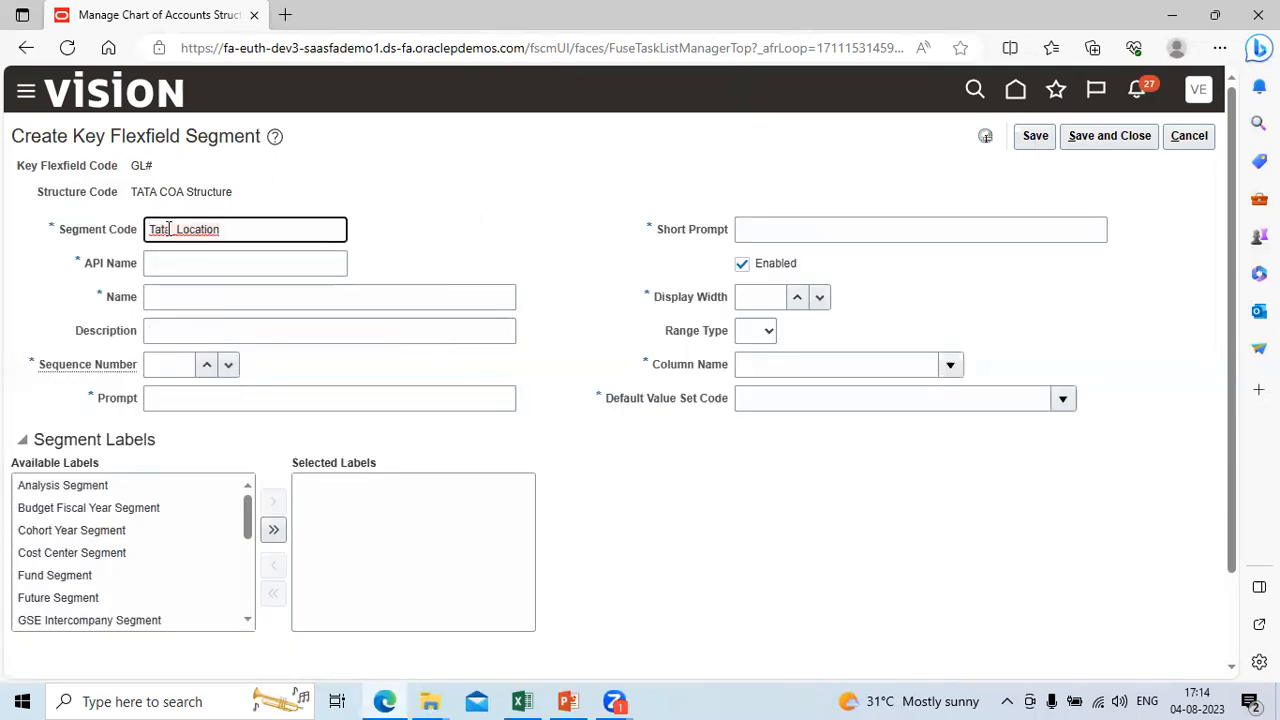
key(BackSpace)
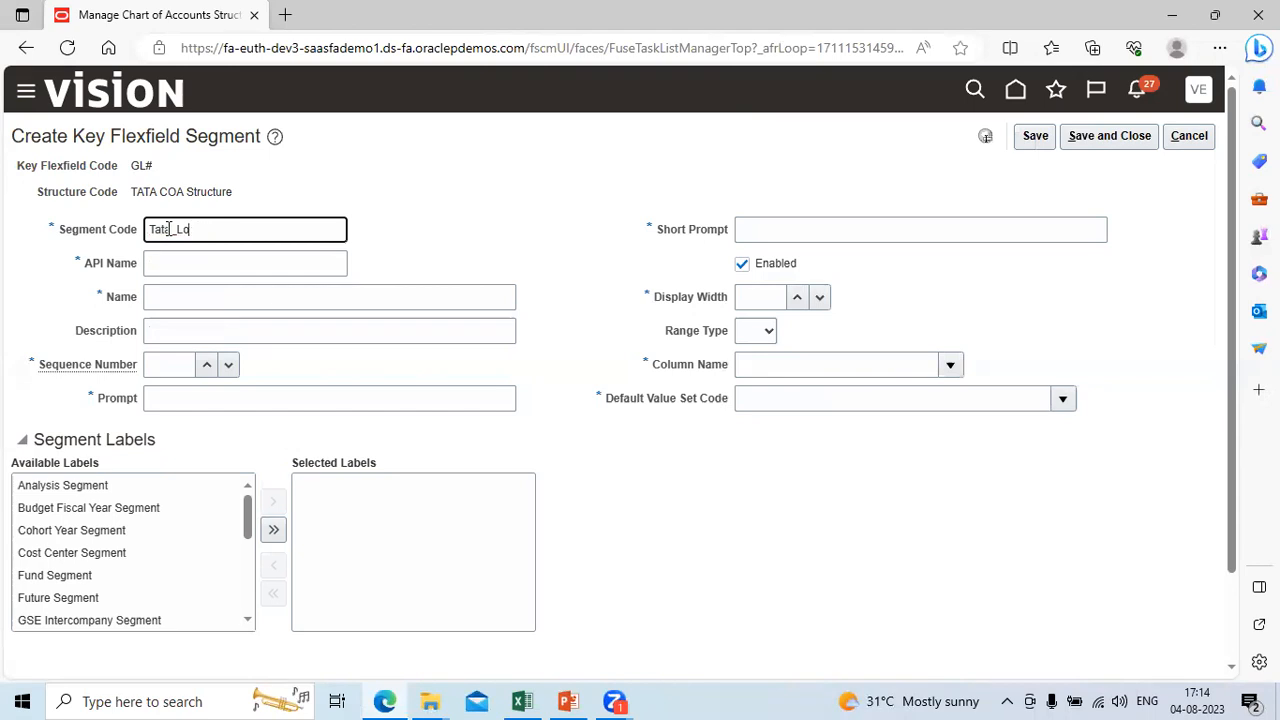
text(Future1)
double_click(169, 229)
key(ctrl+c)
key(Tab)
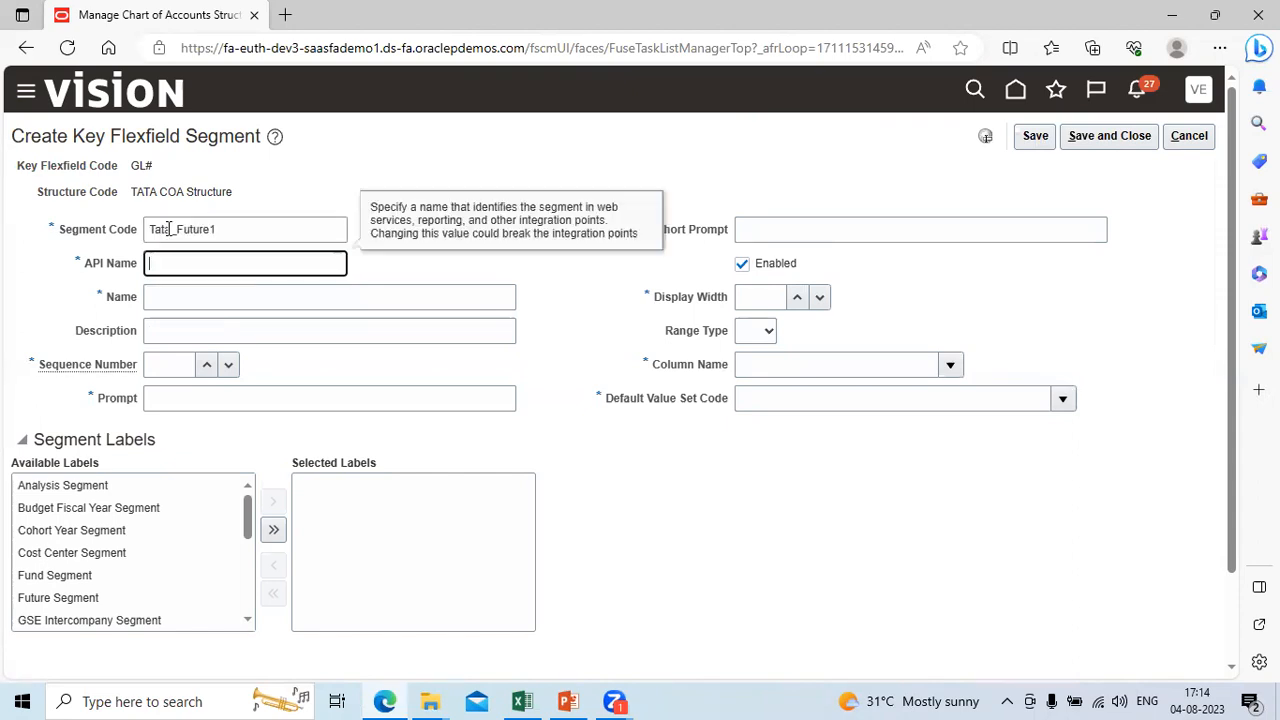
Step: Fill the segment's Name, Description, Prompt and Short Prompt with Tata_Future1 and set its Sequence Number to 7
key(Tab)
key(ctrl+v)
key(Tab)
key(ctrl+v)
key(Tab)
text(7)
key(Tab)
key(ctrl+v)
key(Tab)
key(ctrl+v)
Step: Set the Tata_Future1 segment's Display Width to 4 and its Column Name to SEGMENT7
key(Tab)
key(Tab)
text(4)
key(Tab)
key(Tab)
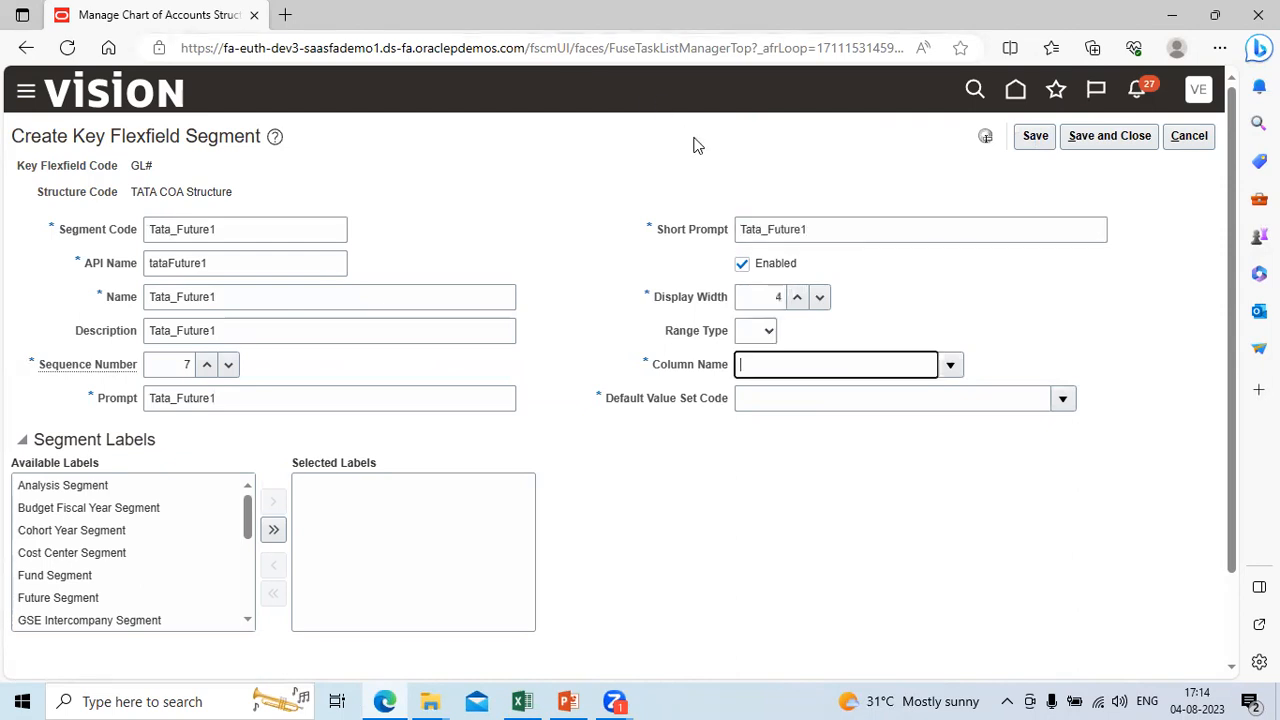
click(947, 365)
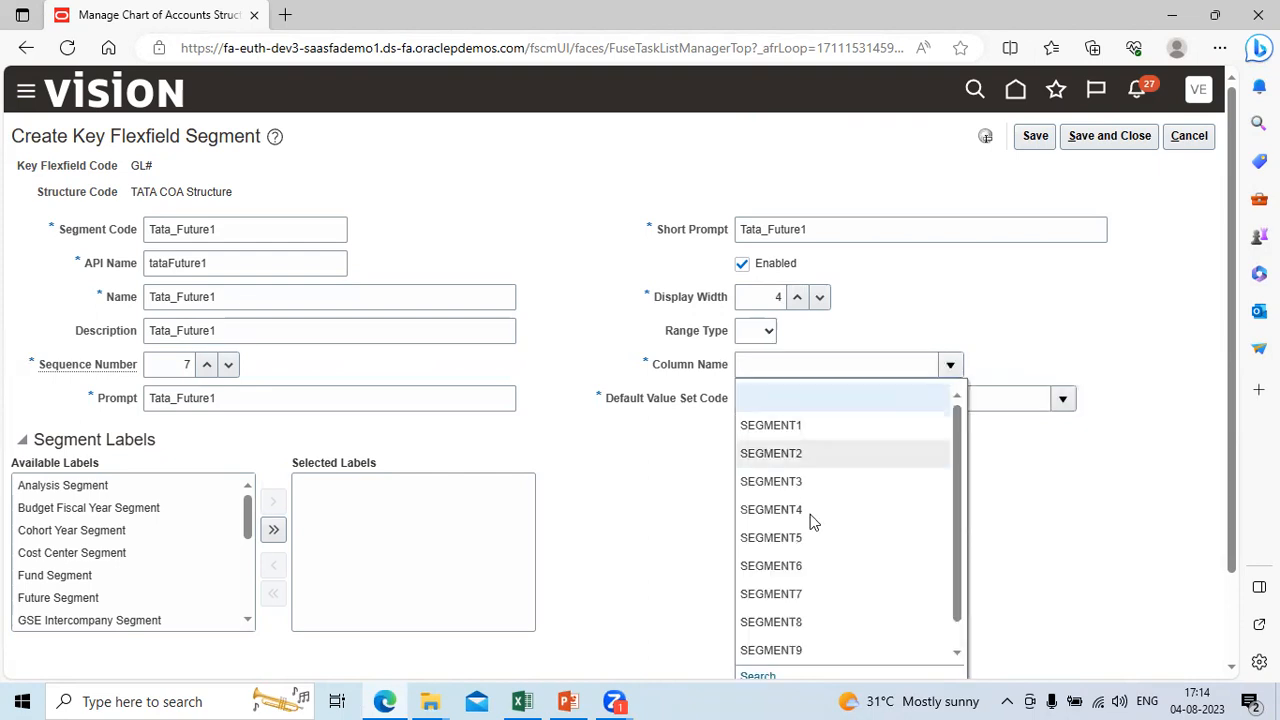
click(810, 594)
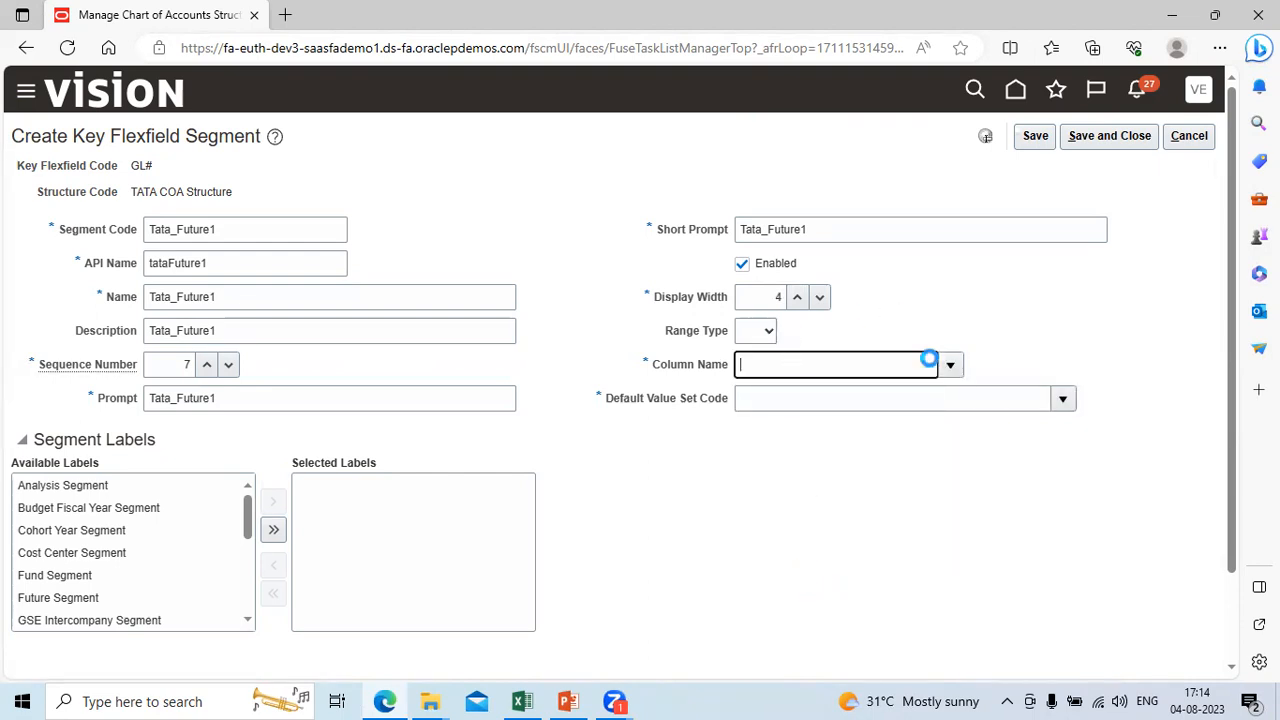
Step: Search the value sets for tata%, set the Tata_Future1 segment's Default Value Set Code to Tata_Futute1, and save and close it
click(1064, 400)
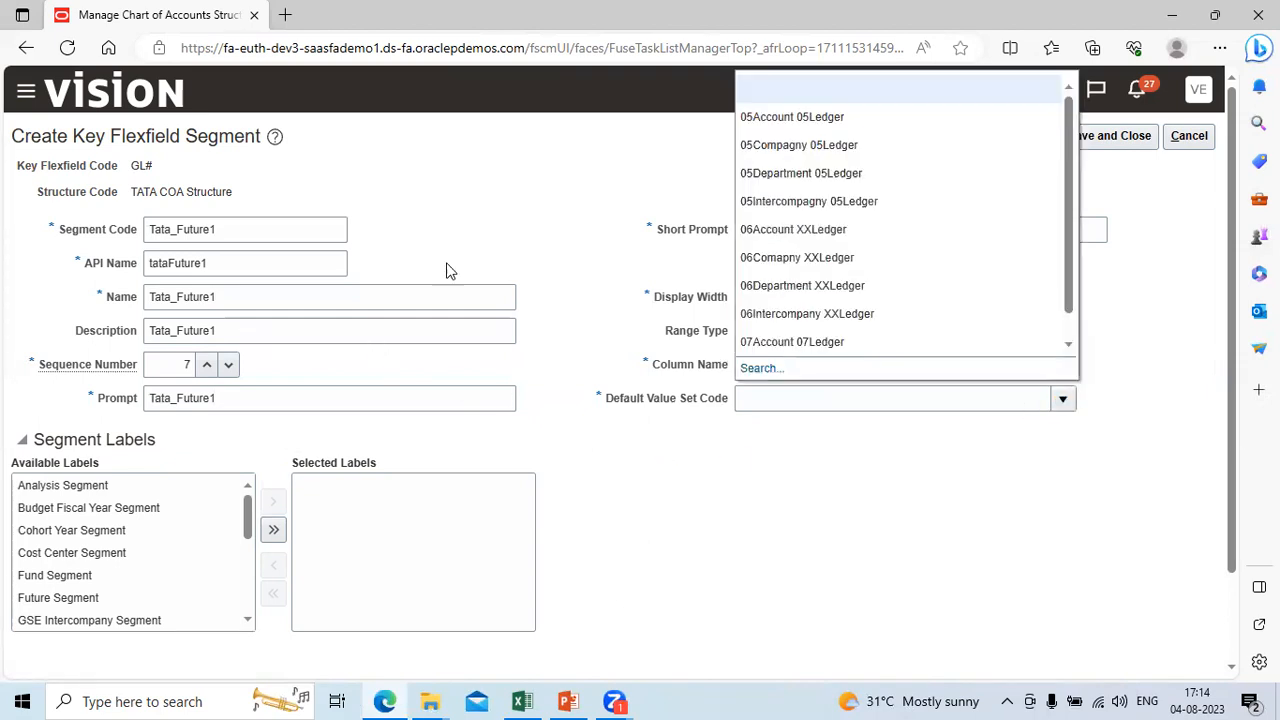
click(771, 371)
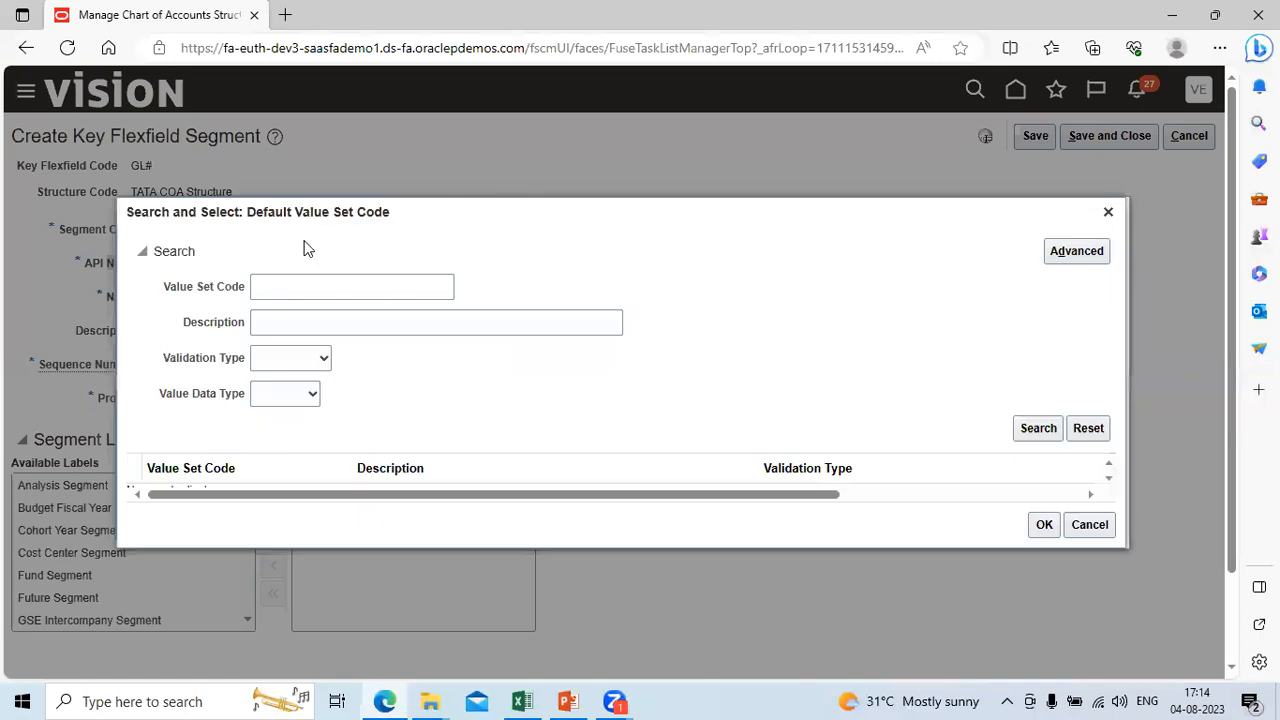
click(292, 289)
text(tata)
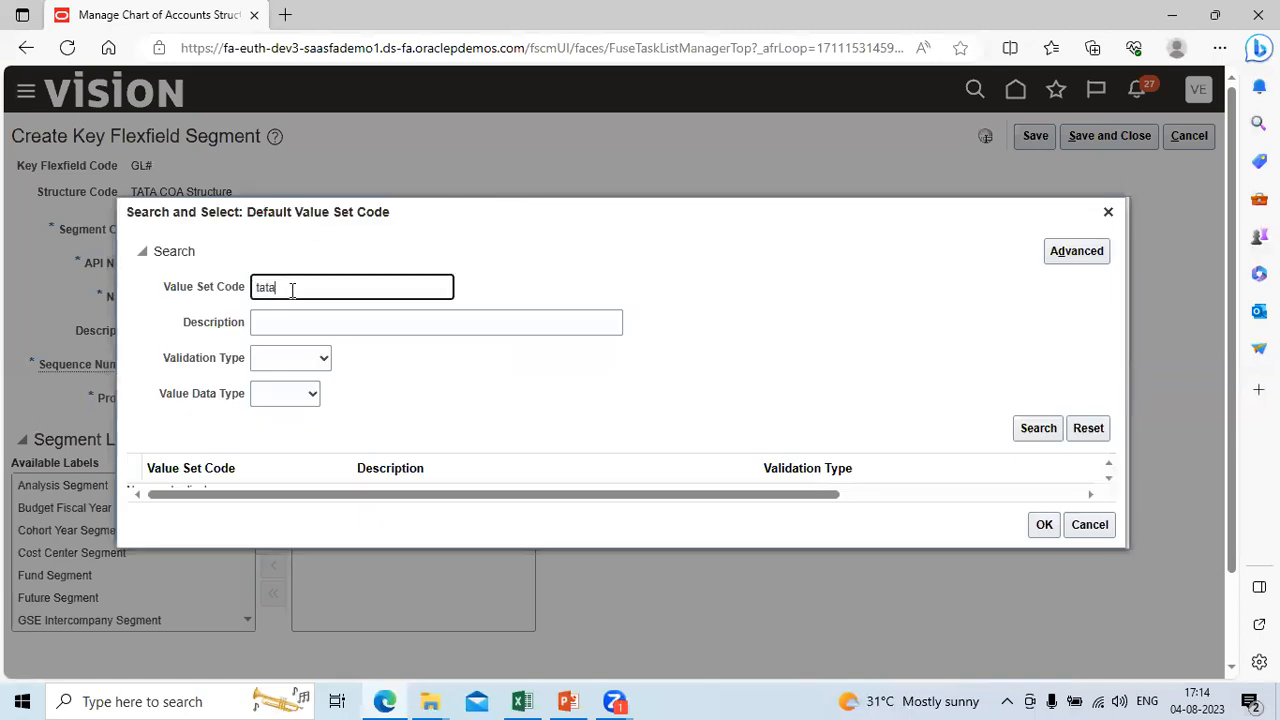
text(%)
key(Return)
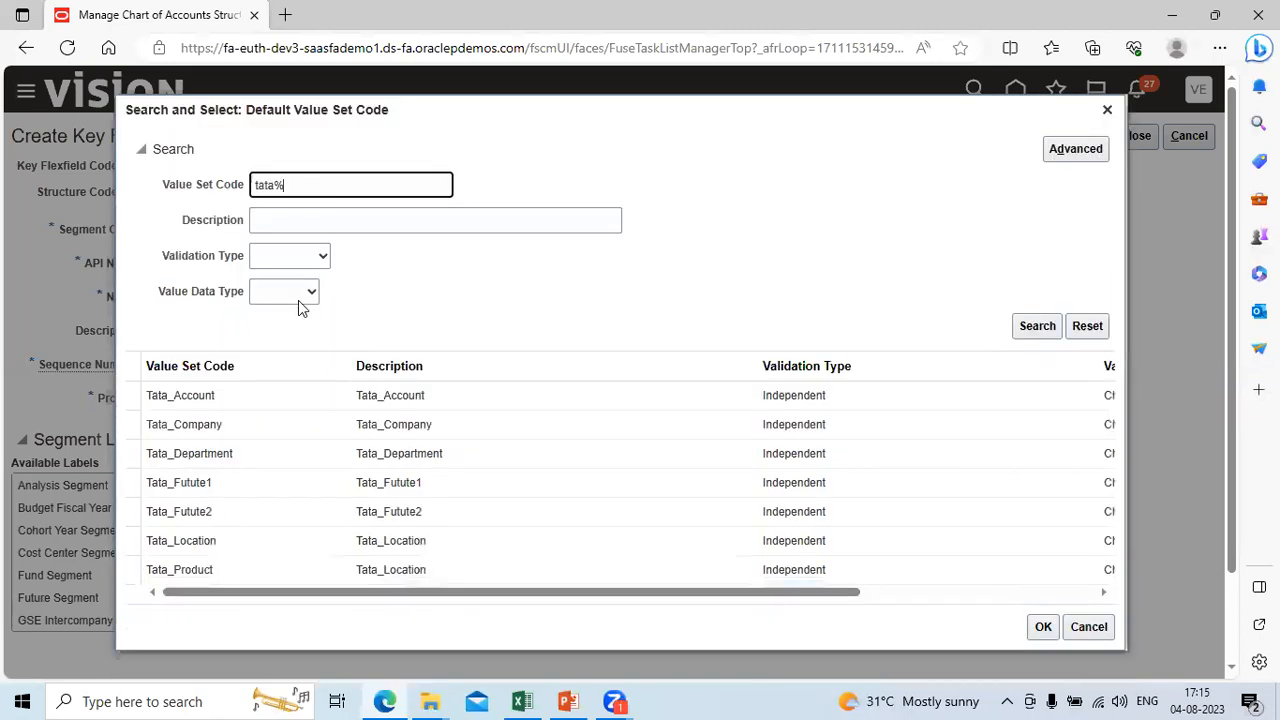
click(279, 488)
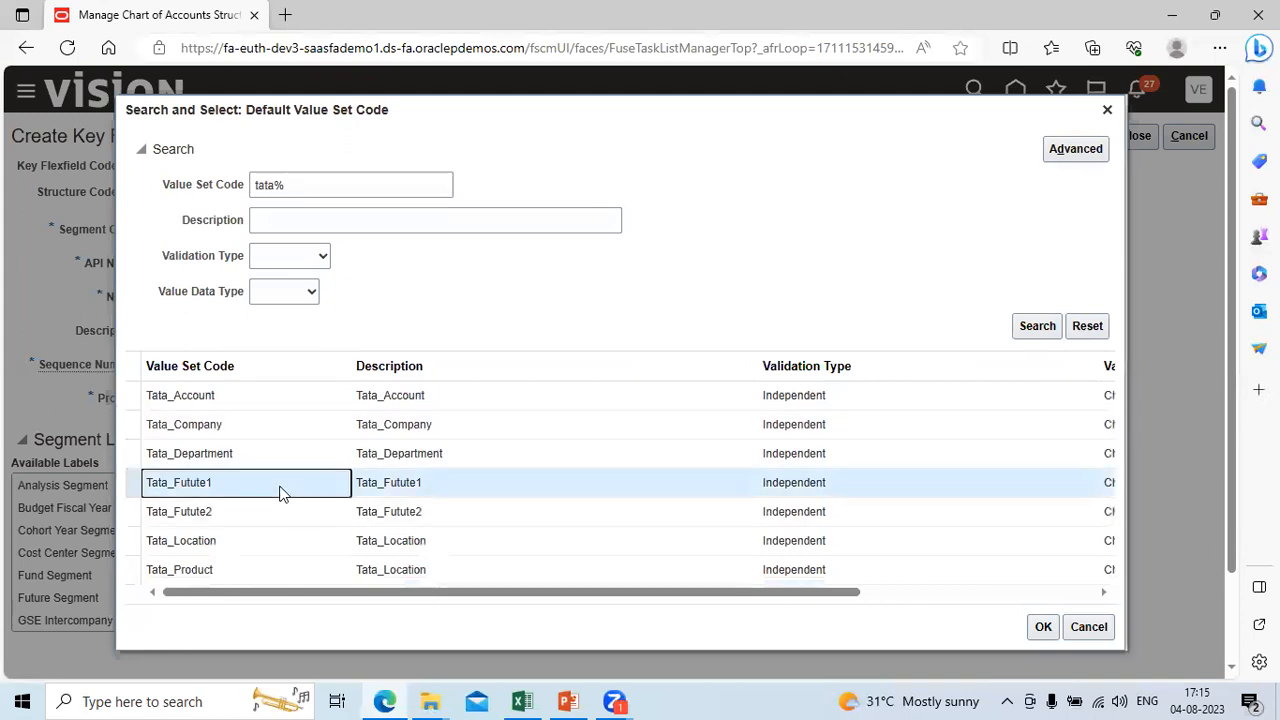
click(1036, 627)
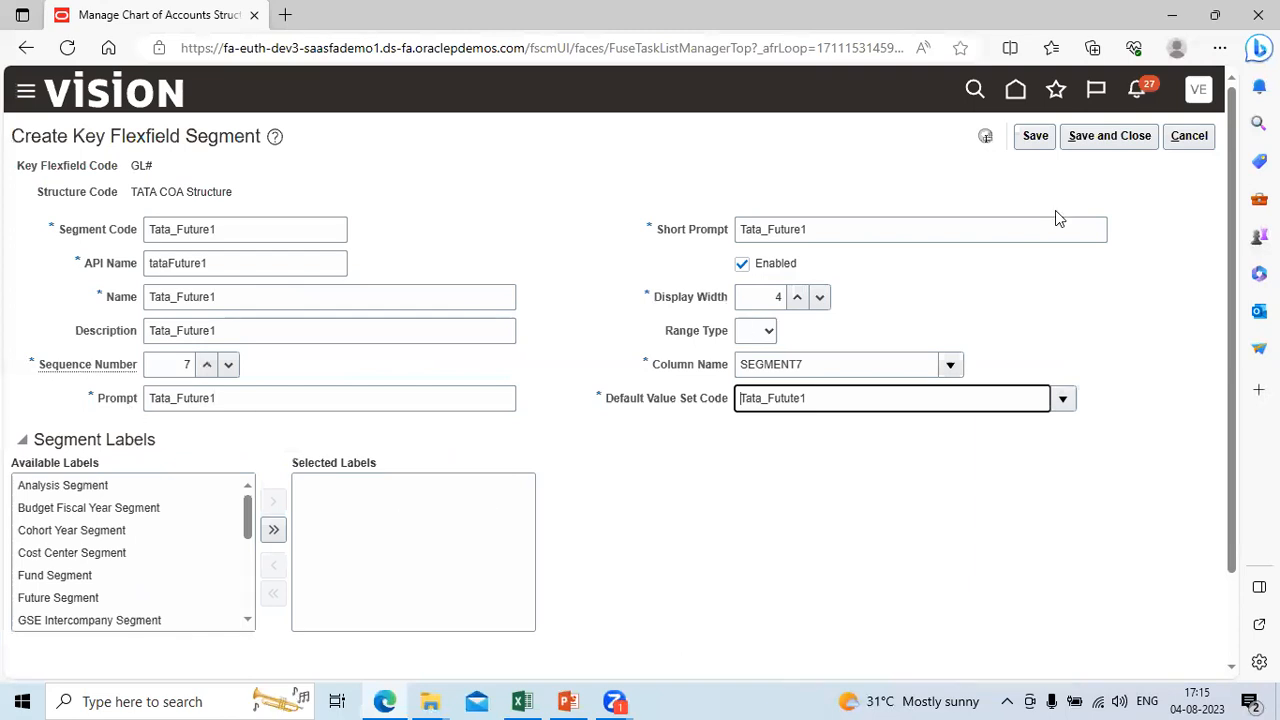
click(1106, 141)
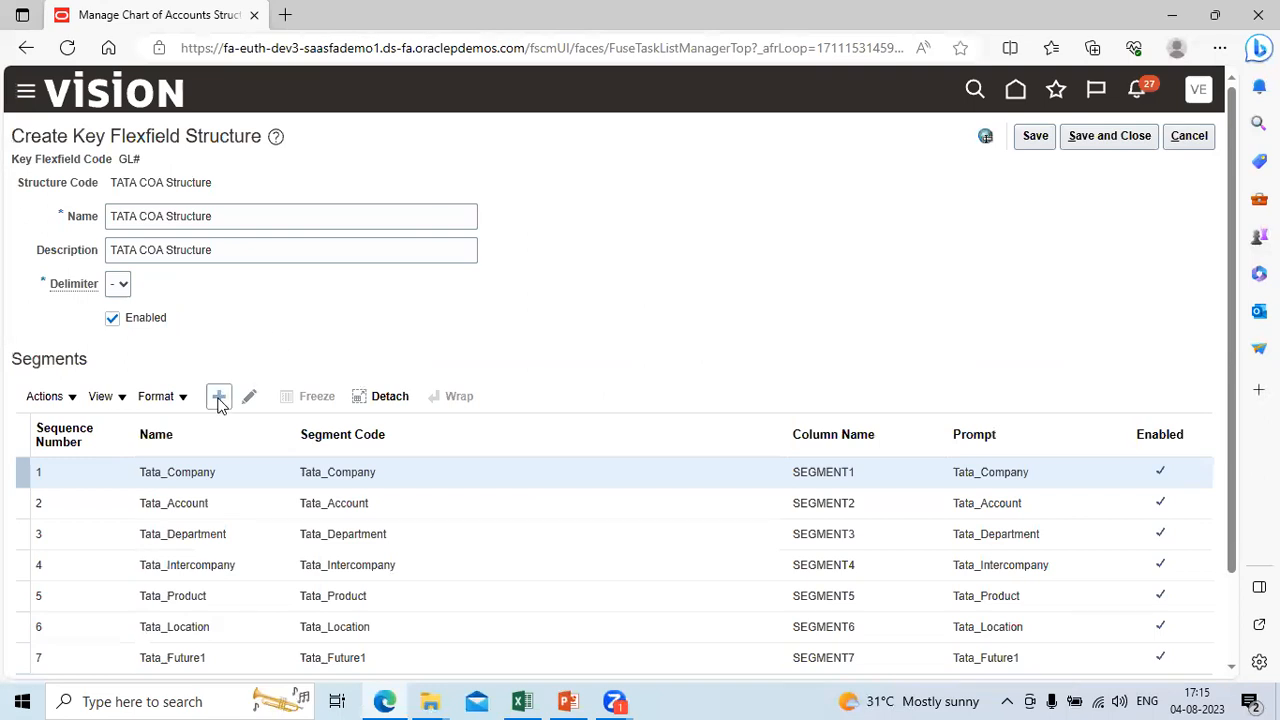
Step: Start another segment in the TATA COA Structure with the Segment Code Tata_Future2
click(226, 397)
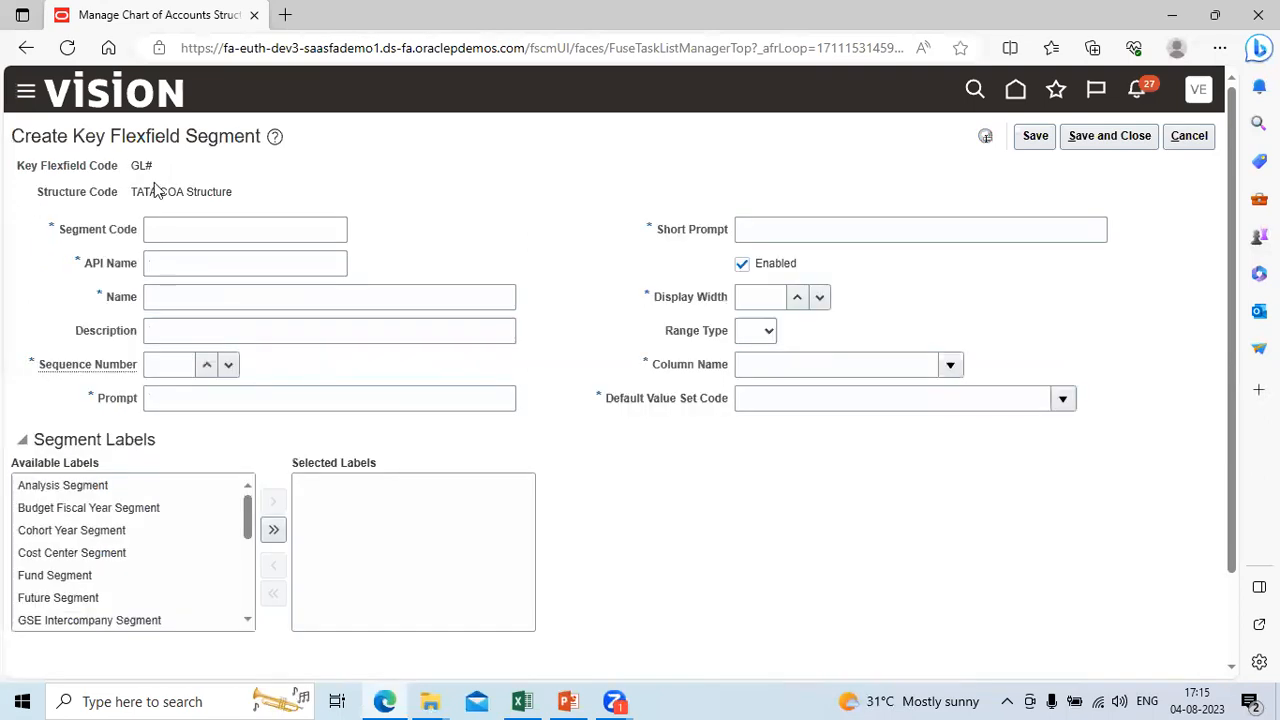
click(194, 234)
text(Tata_Future1)
key(BackSpace)
text(2)
key(Tab)
Step: Enter Tata_Future2 as the new segment's Name and Tata_Future1 as its Description
key(Tab)
key(ctrl+v)
text(2)
key(Tab)
key(ctrl+v)
key(Tab)
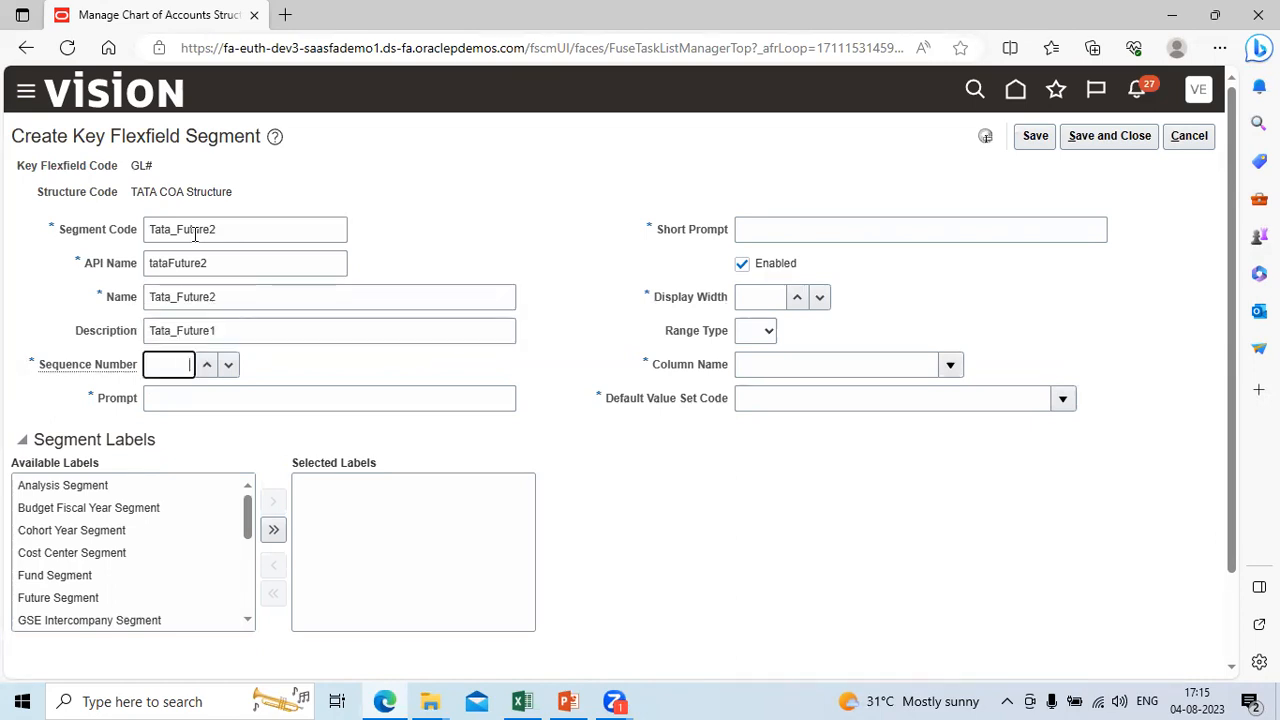
Step: Set the new segment's Sequence Number to 8 and fill its Prompt and Short Prompt with Tata_Future1
text(8)
key(Tab)
key(ctrl+v)
key(Tab)
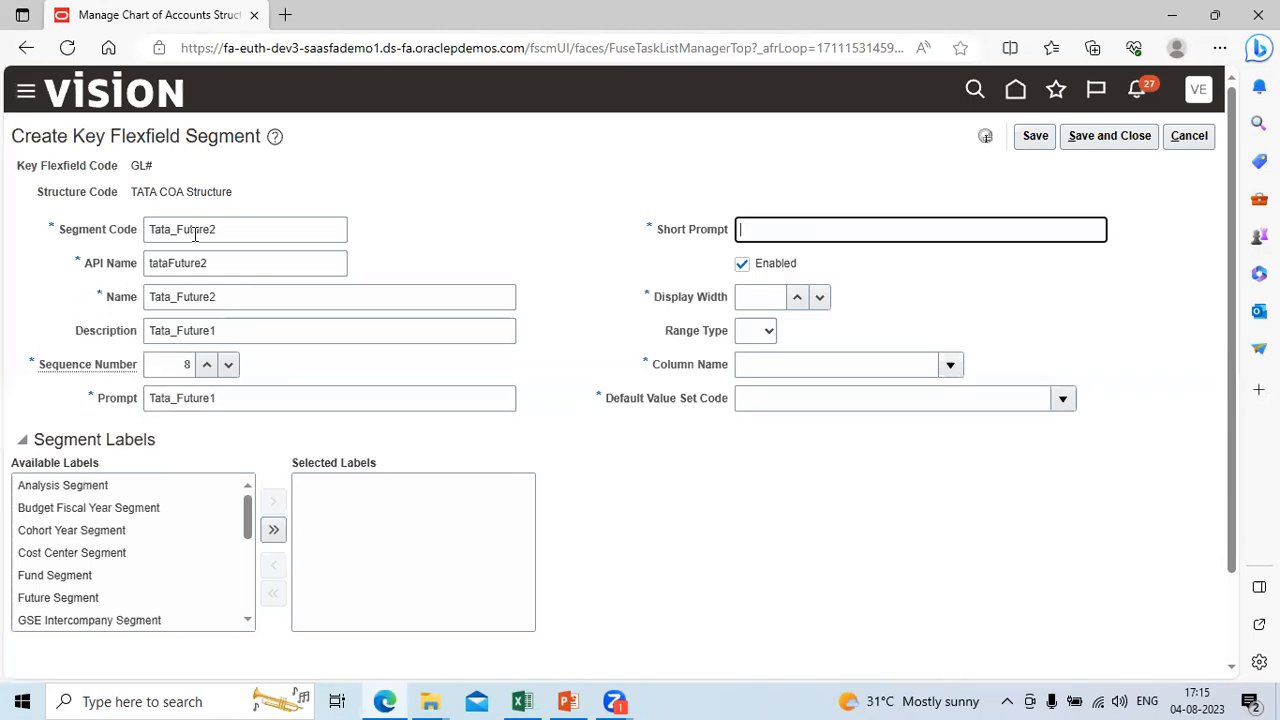
key(ctrl+v)
key(Tab)
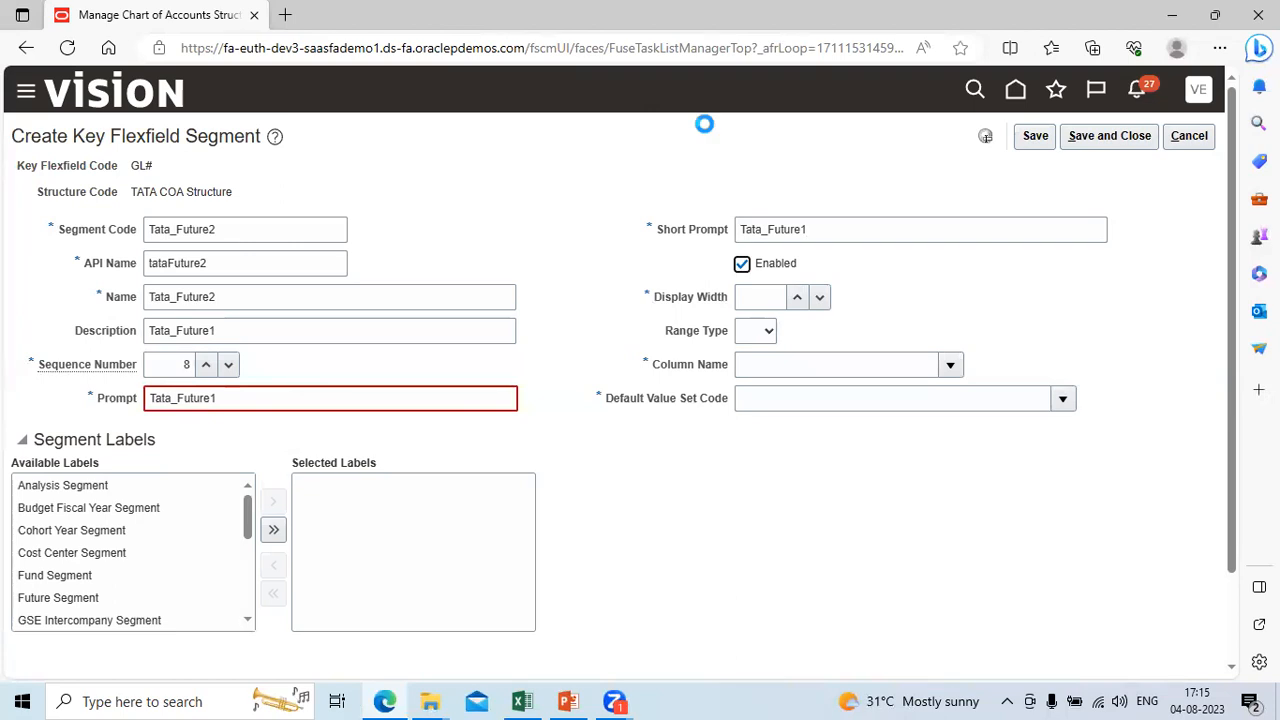
Step: Replace the new segment's Prompt with Tata_Future2
click(286, 401)
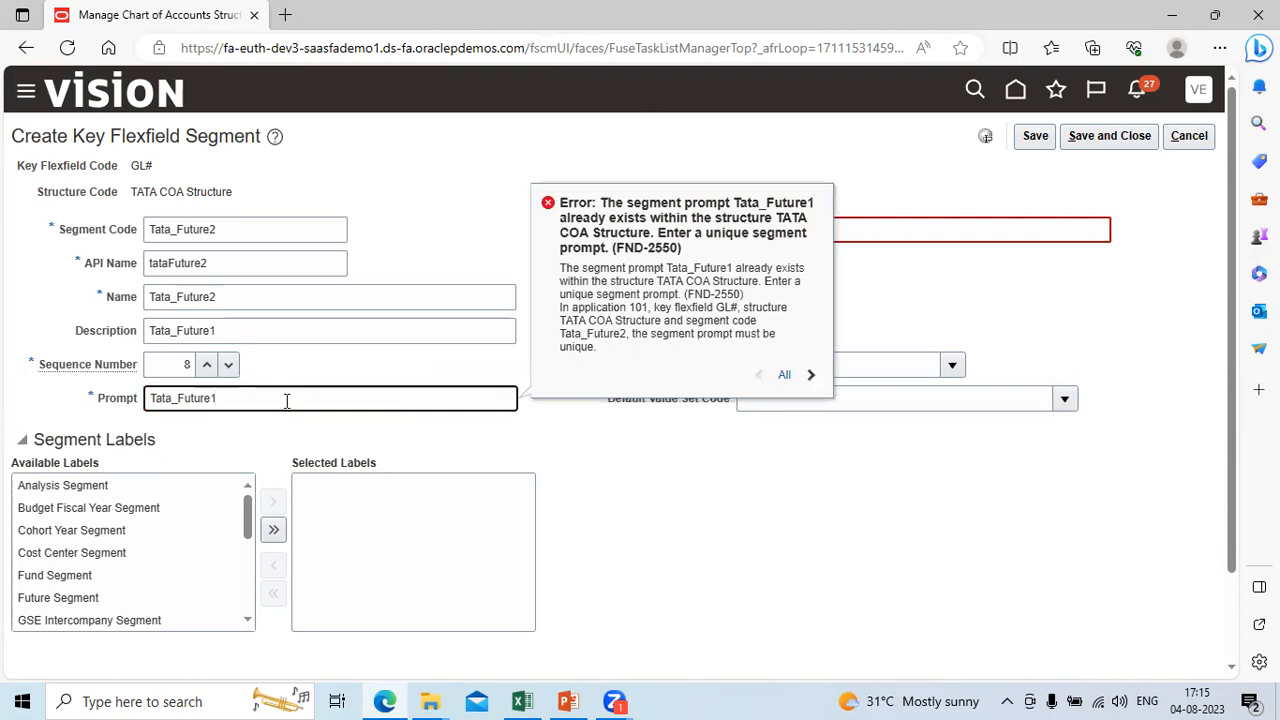
key(Tab)
key(ctrl+c)
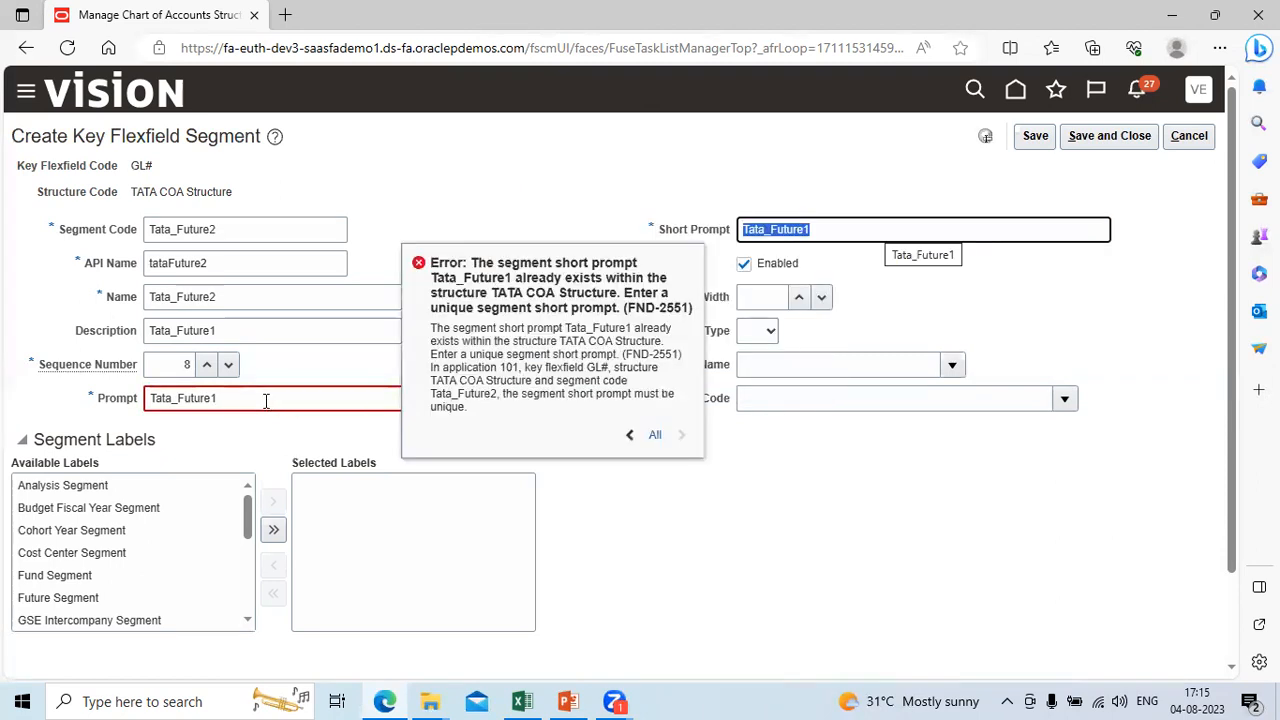
click(266, 401)
key(BackSpace)
key(BackSpace)
key(BackSpace)
key(BackSpace)
key(BackSpace)
key(BackSpace)
key(BackSpace)
key(BackSpace)
key(BackSpace)
key(BackSpace)
key(BackSpace)
key(BackSpace)
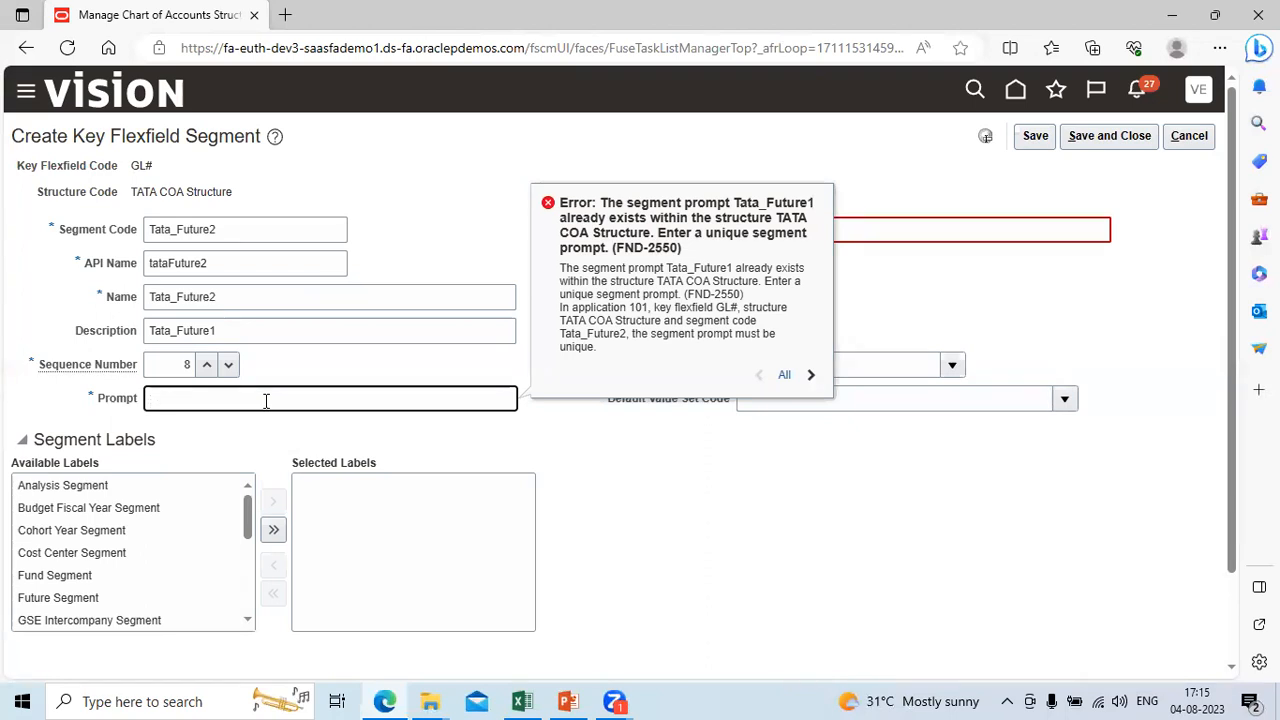
key(ctrl+v)
text(2)
key(Tab)
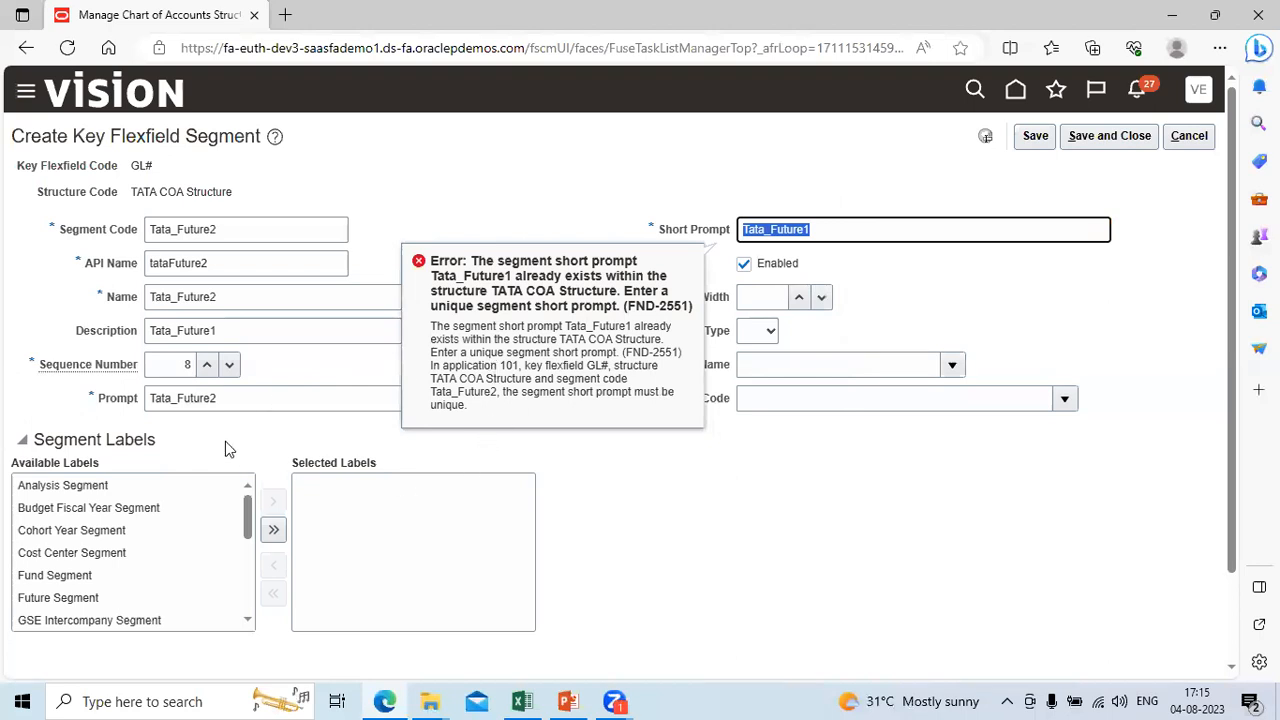
Step: Clear the Prompt, refill it from the Segment Code Tata_Future2, and cancel creating the segment
click(266, 397)
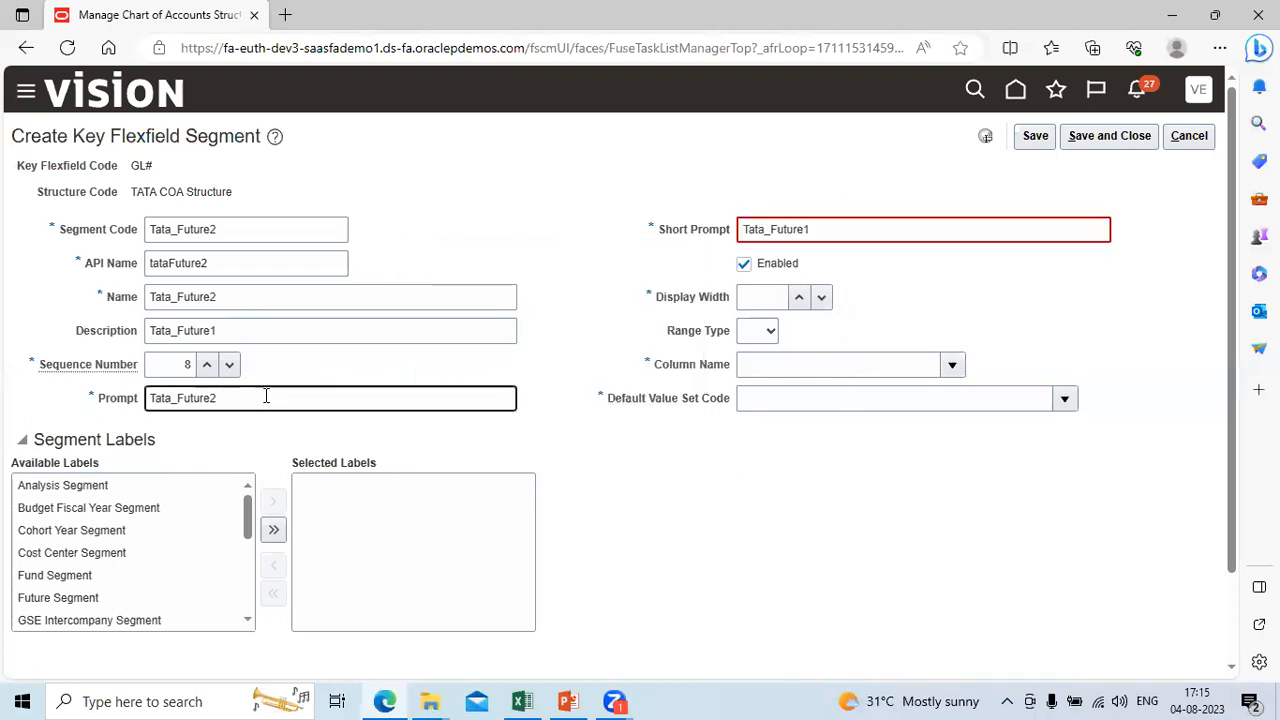
key(BackSpace)
key(BackSpace)
key(BackSpace)
key(BackSpace)
key(BackSpace)
key(BackSpace)
key(BackSpace)
key(BackSpace)
key(BackSpace)
key(BackSpace)
key(BackSpace)
key(BackSpace)
double_click(201, 231)
key(ctrl+c)
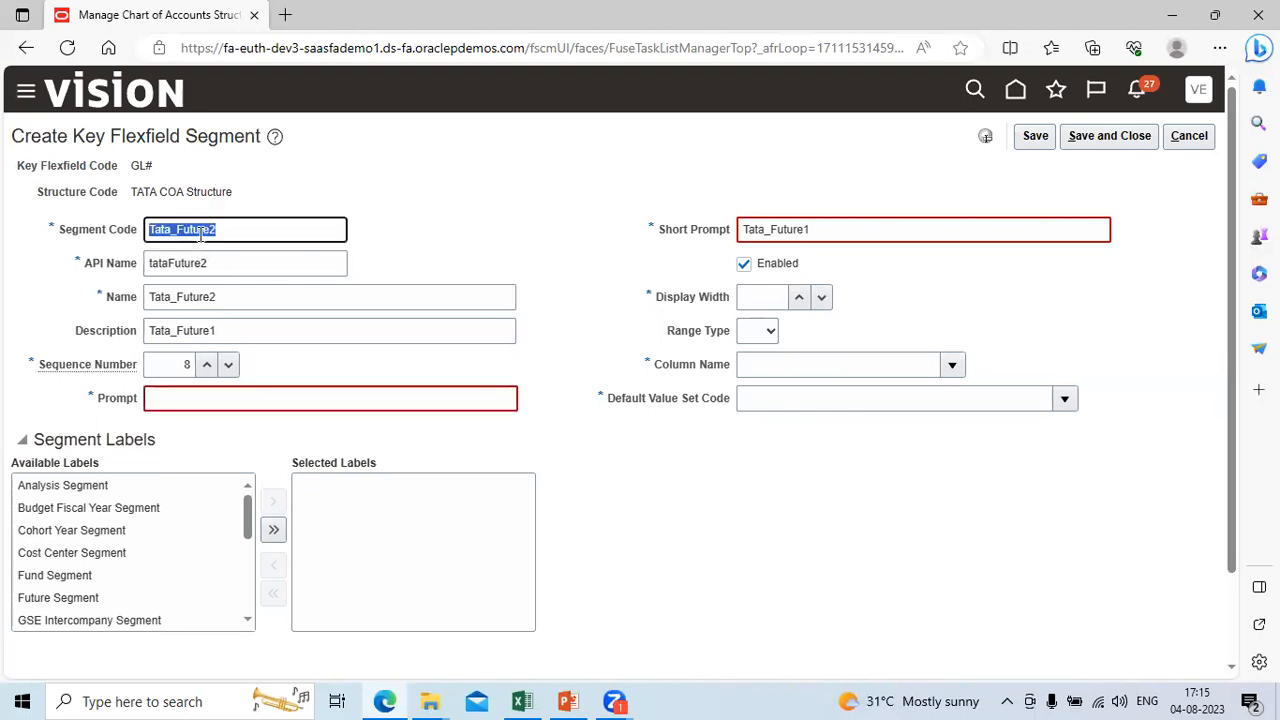
click(197, 397)
key(ctrl+v)
key(Tab)
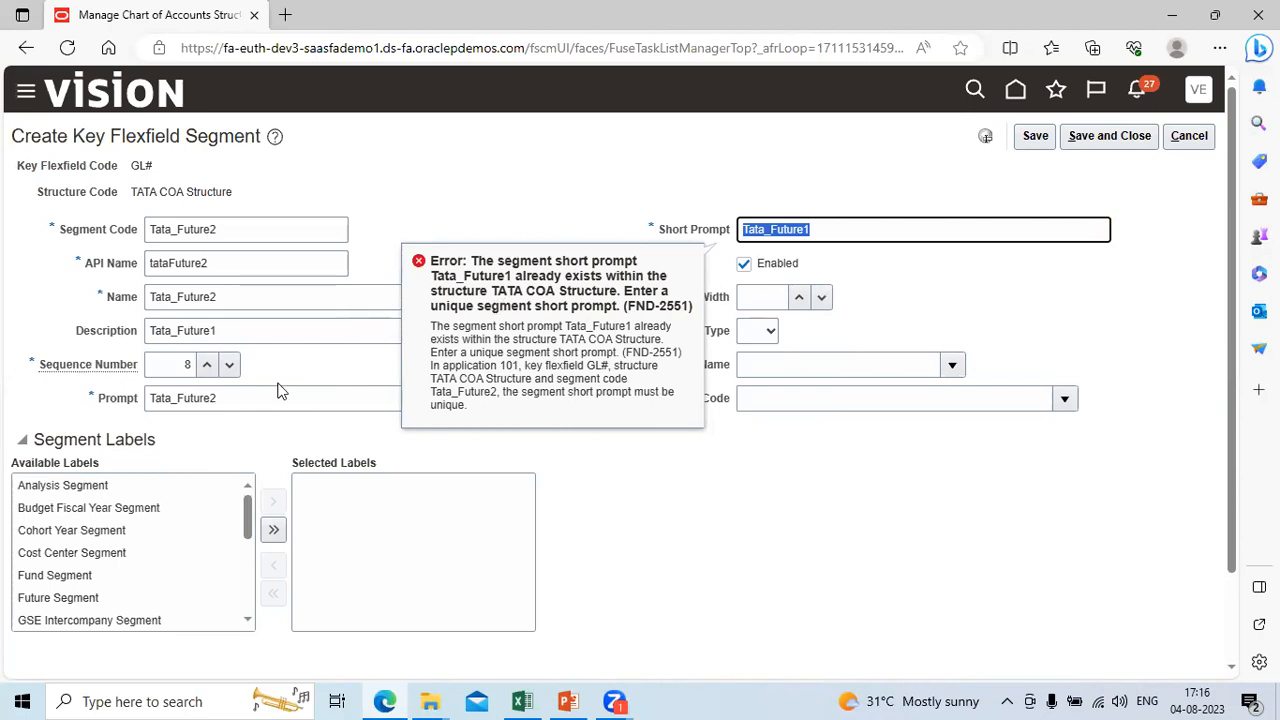
click(243, 403)
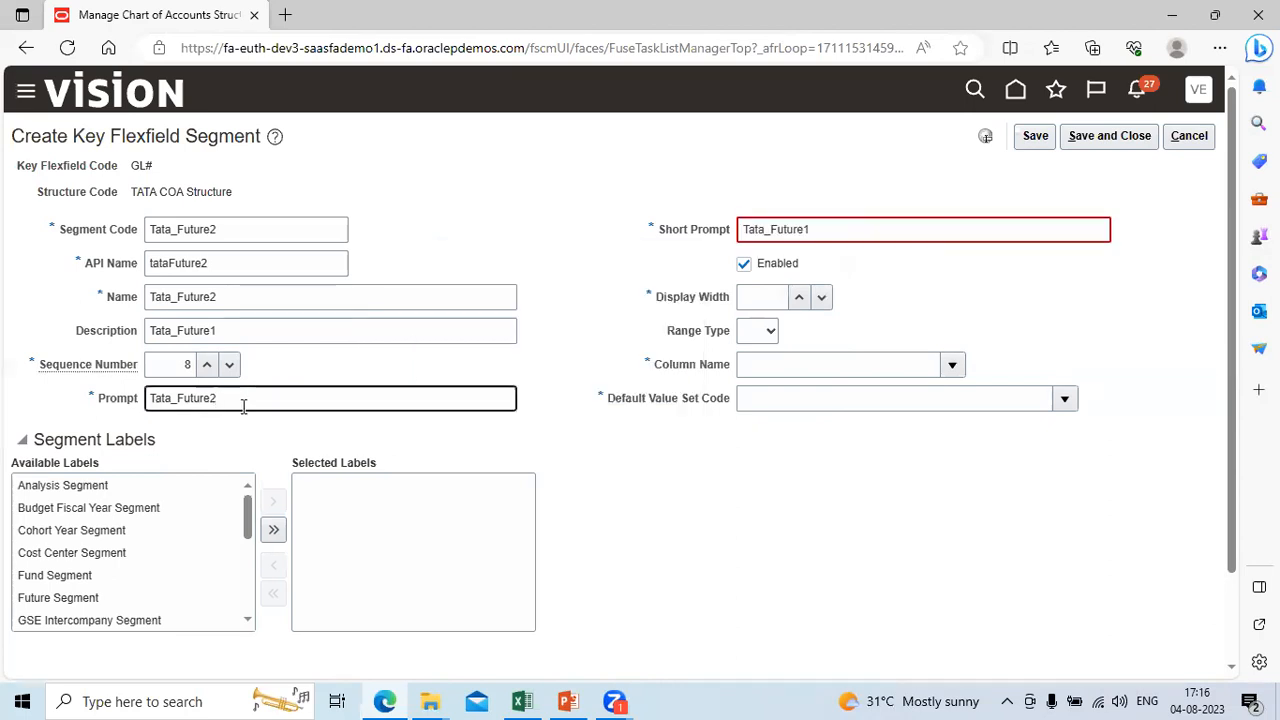
click(1184, 143)
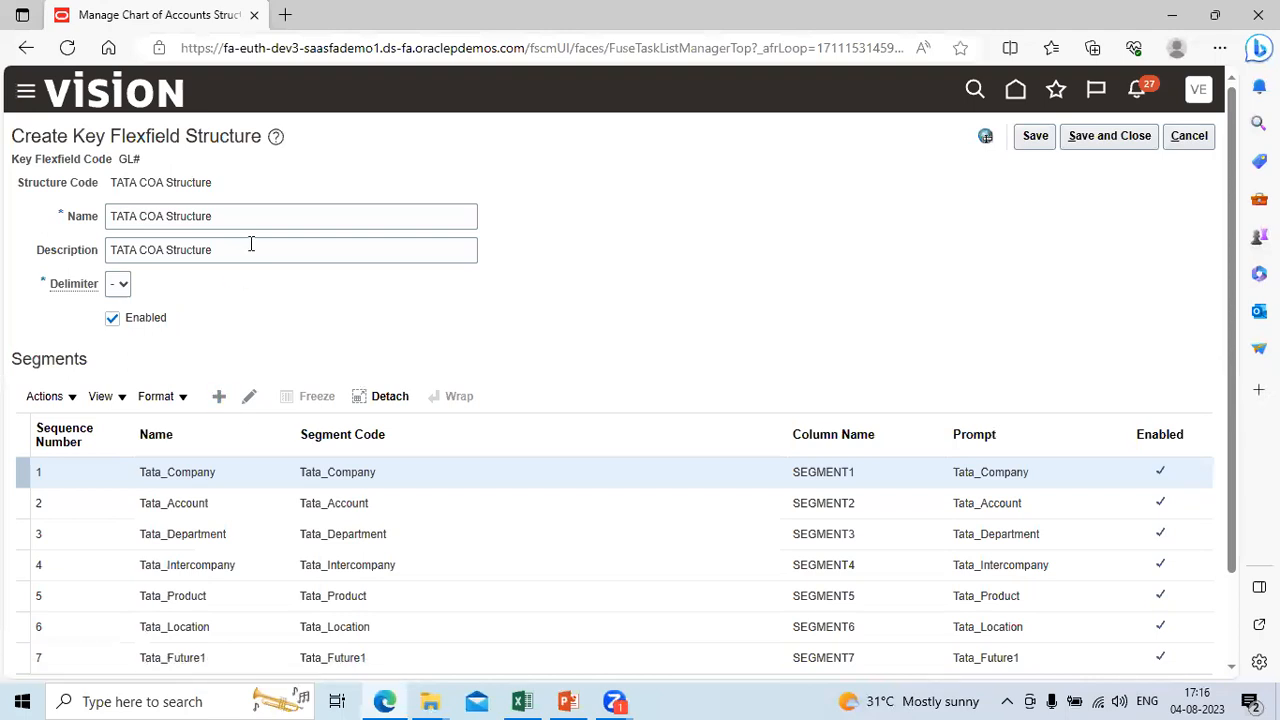
Step: Enter Tata_Future2 as both the Segment Code and the Name of the new key flexfield segment
click(221, 229)
key(ctrl+v)
key(BackSpace)
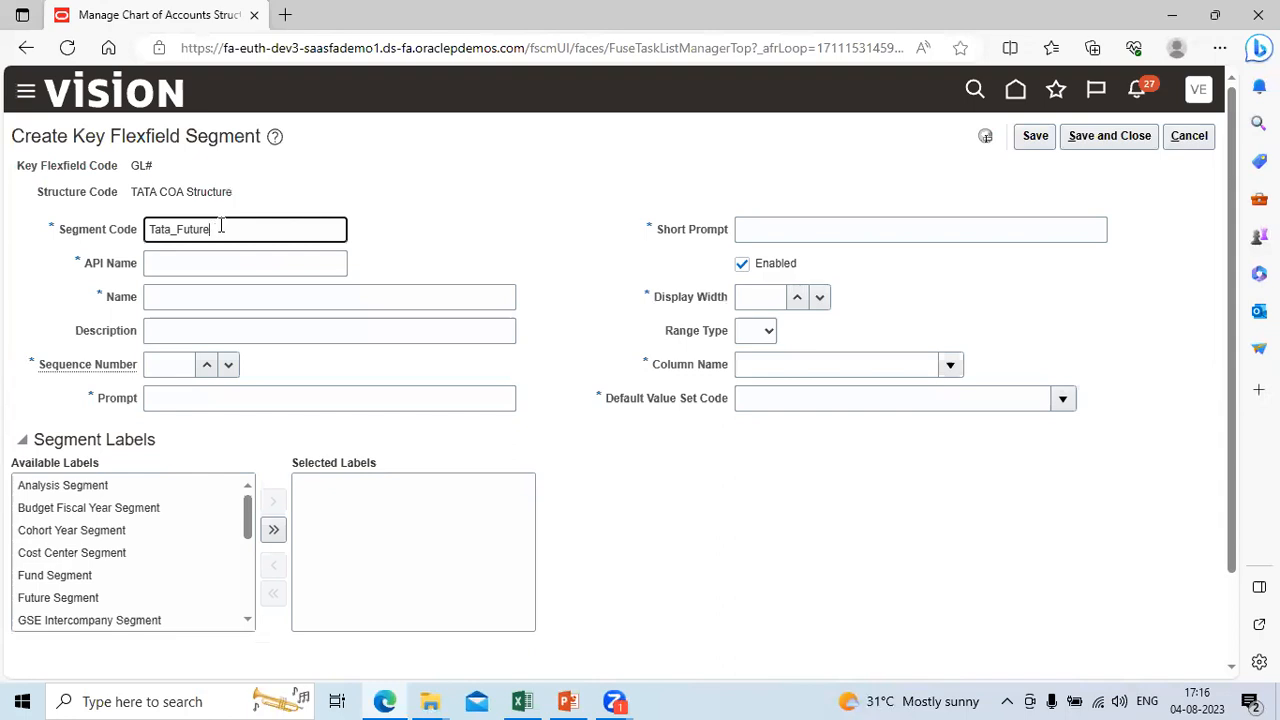
text(2)
key(Tab)
key(Tab)
key(ctrl+v)
Step: Set the new segment's Sequence Number to 8 and its Prompt and Short Prompt to Tata_Future2
key(Tab)
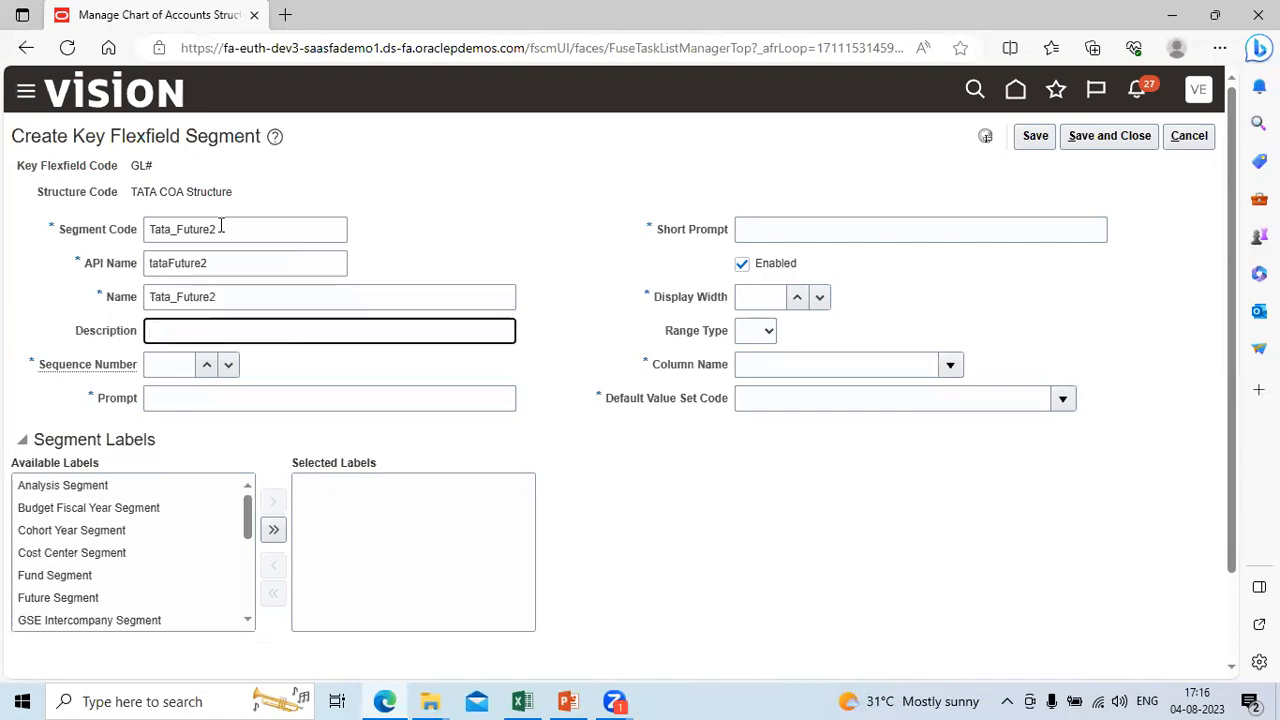
key(Tab)
text(8)
key(Tab)
key(ctrl+v)
key(Tab)
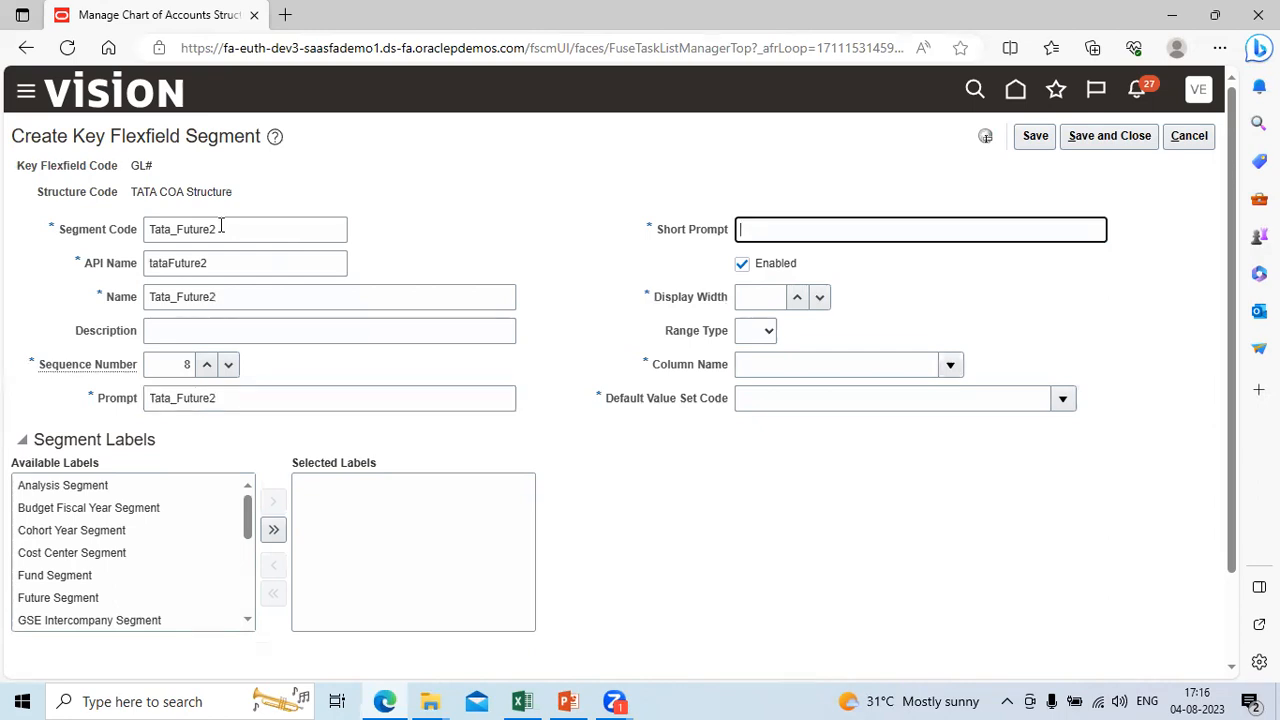
key(ctrl+v)
key(Tab)
Step: Set the segment's Display Width to 4 and choose SEGMENT8 as its Column Name
key(Tab)
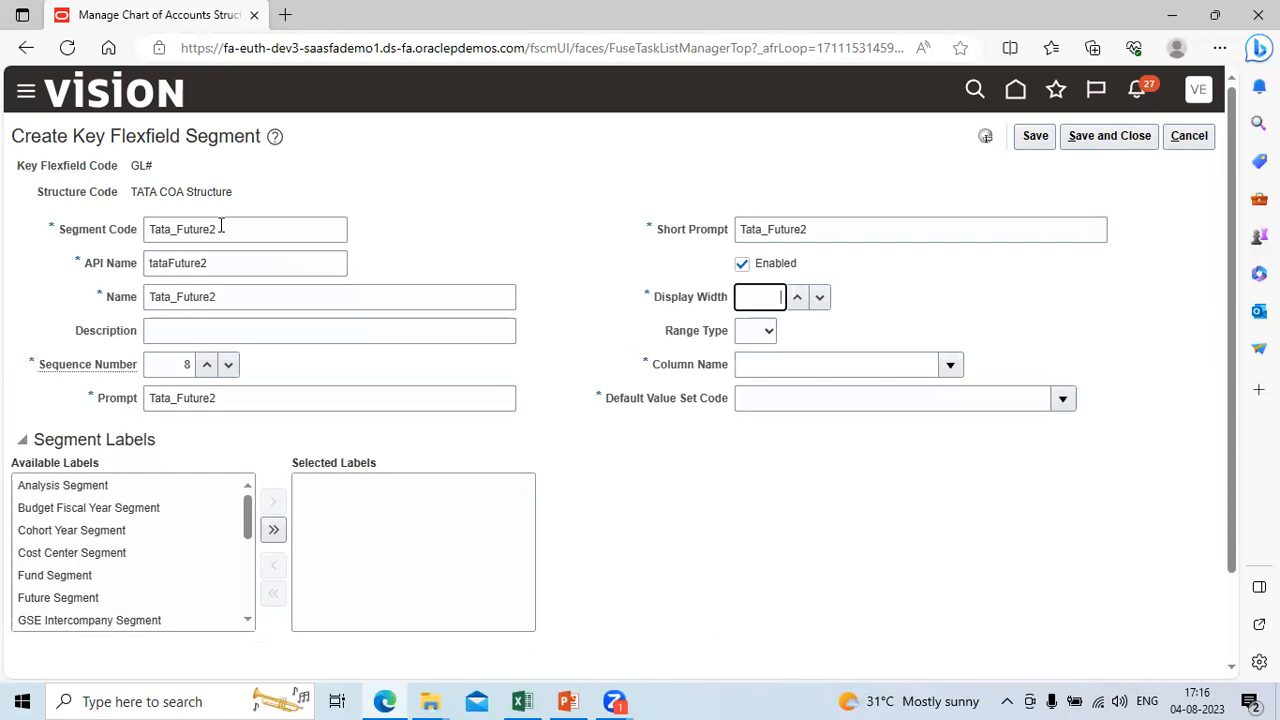
text(4)
key(Tab)
key(Tab)
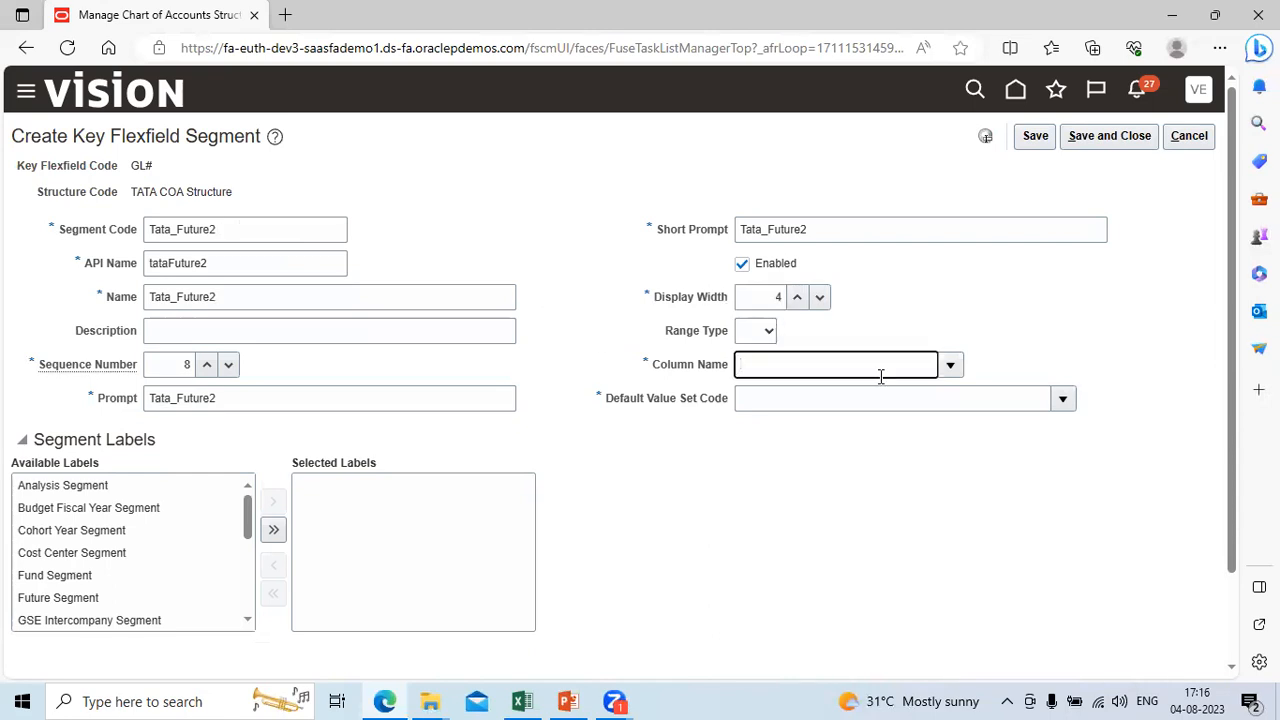
click(950, 365)
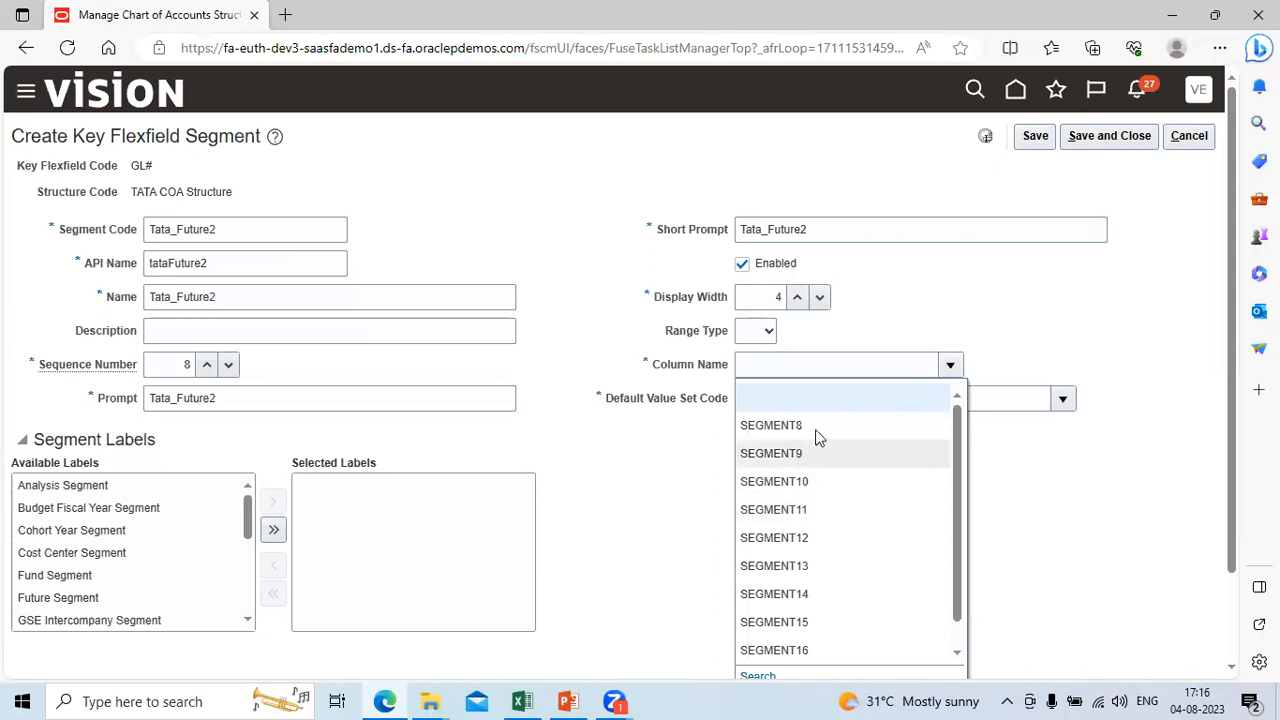
click(815, 428)
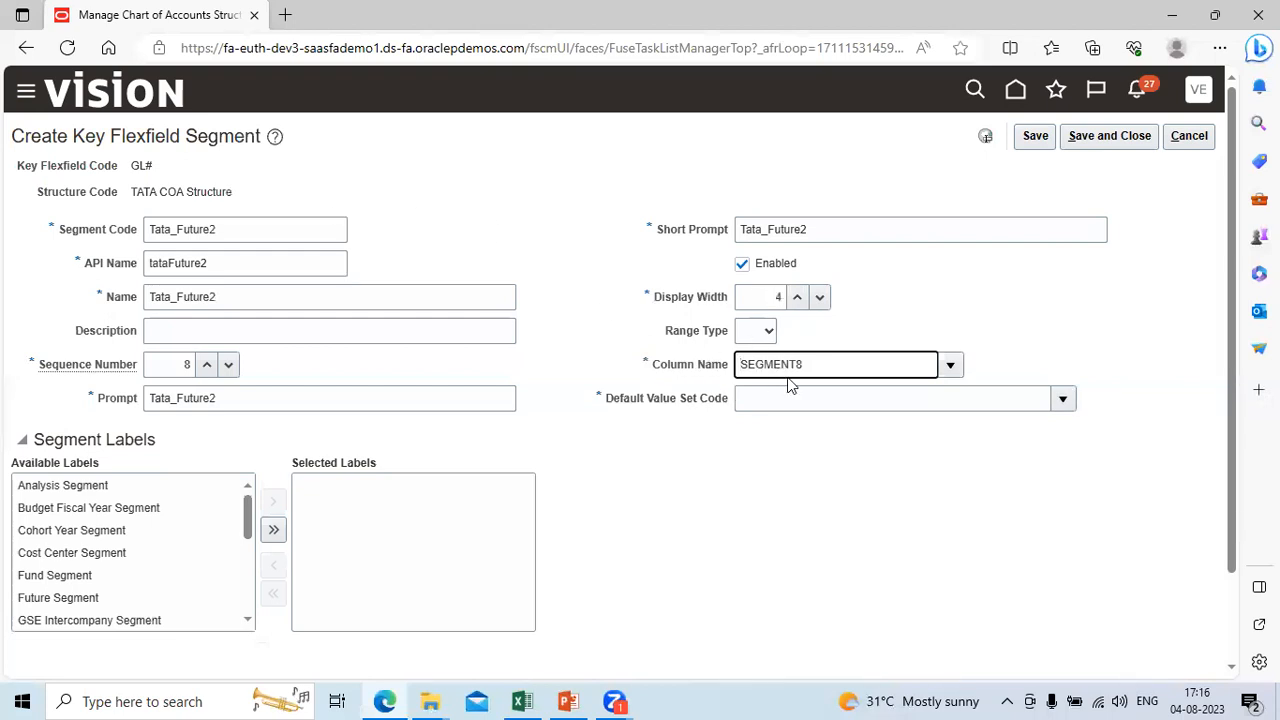
Step: Search the value sets for tata%, assign Tata_Futute2 as the Default Value Set Code, and save and close the segment
click(1062, 401)
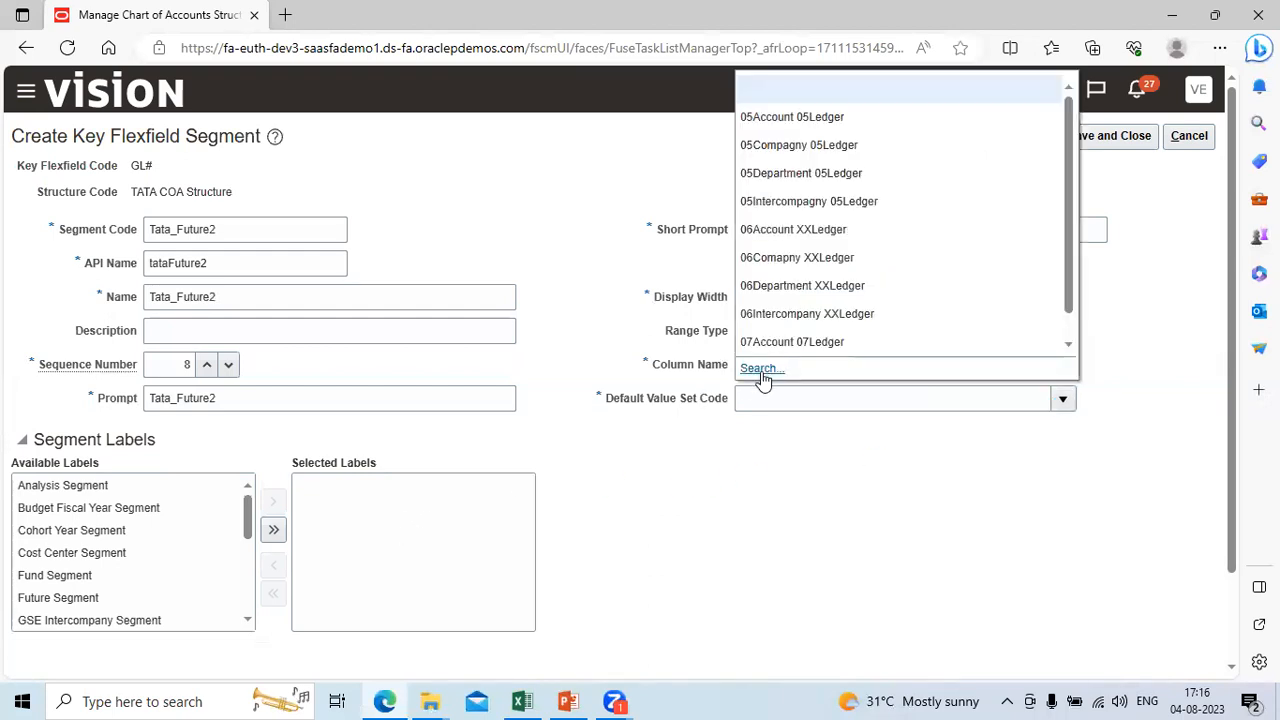
click(762, 370)
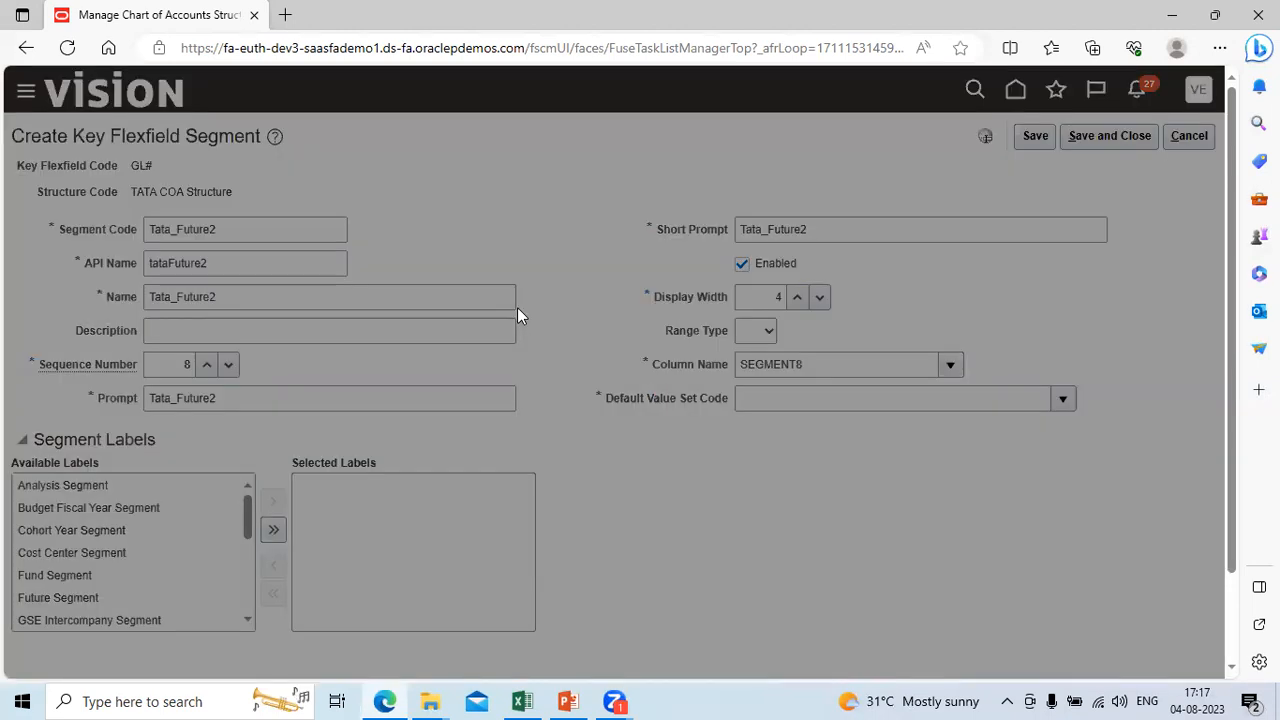
click(281, 290)
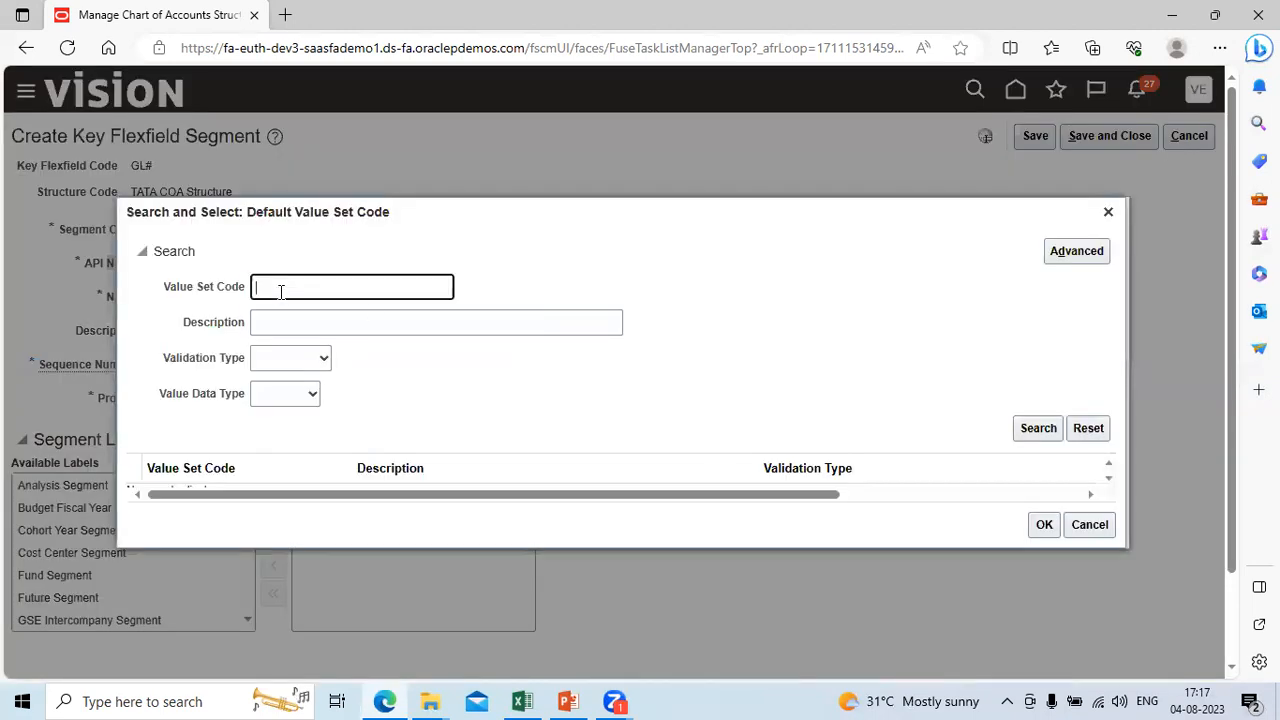
text(tata%)
key(Return)
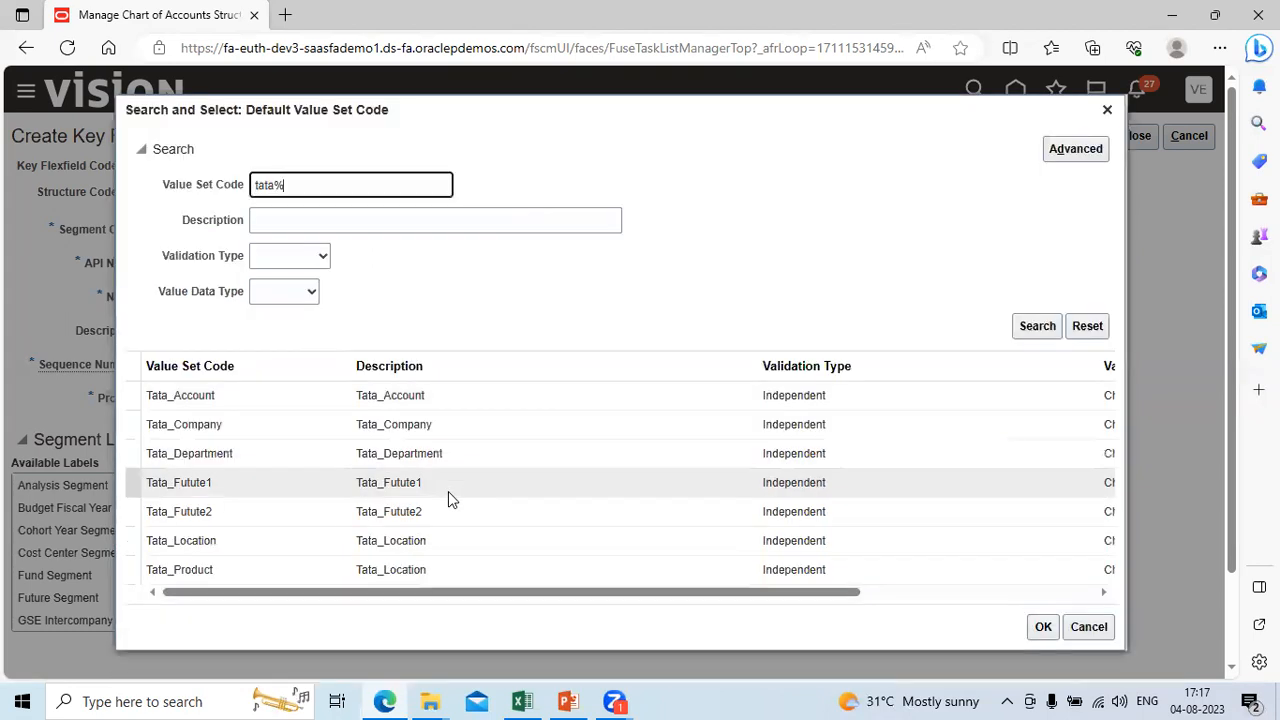
click(450, 516)
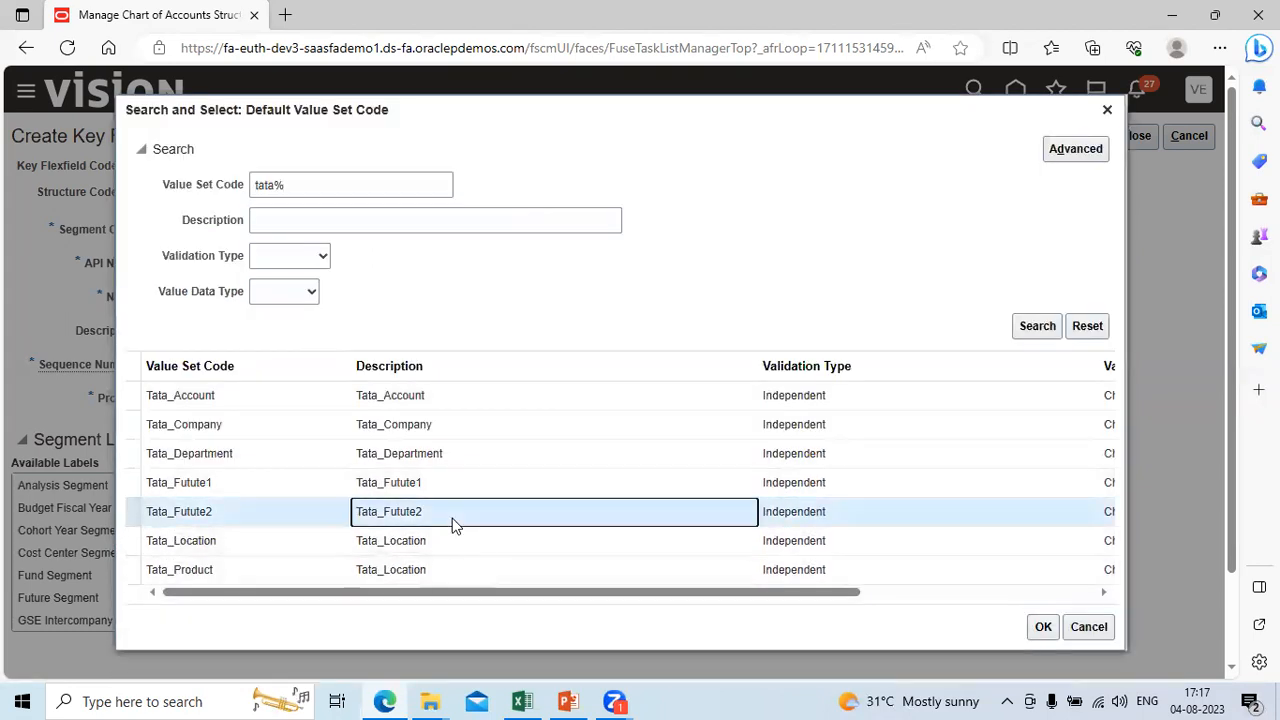
click(1043, 627)
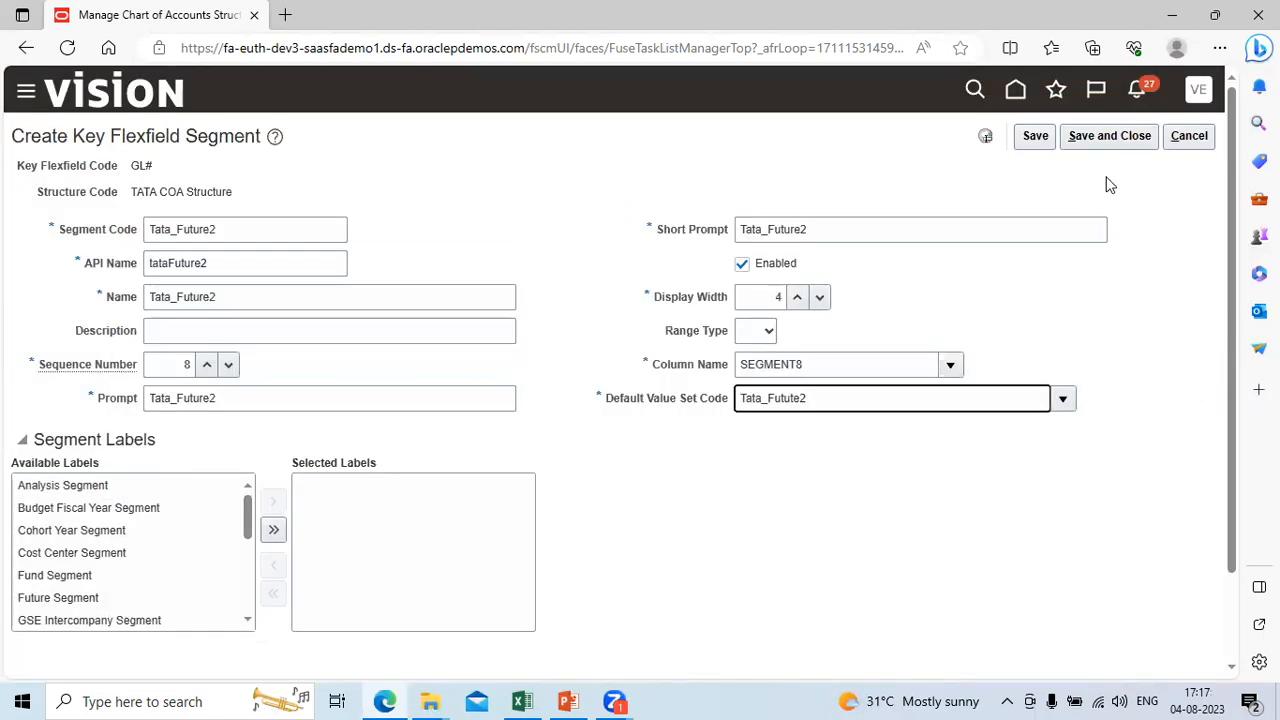
click(1110, 138)
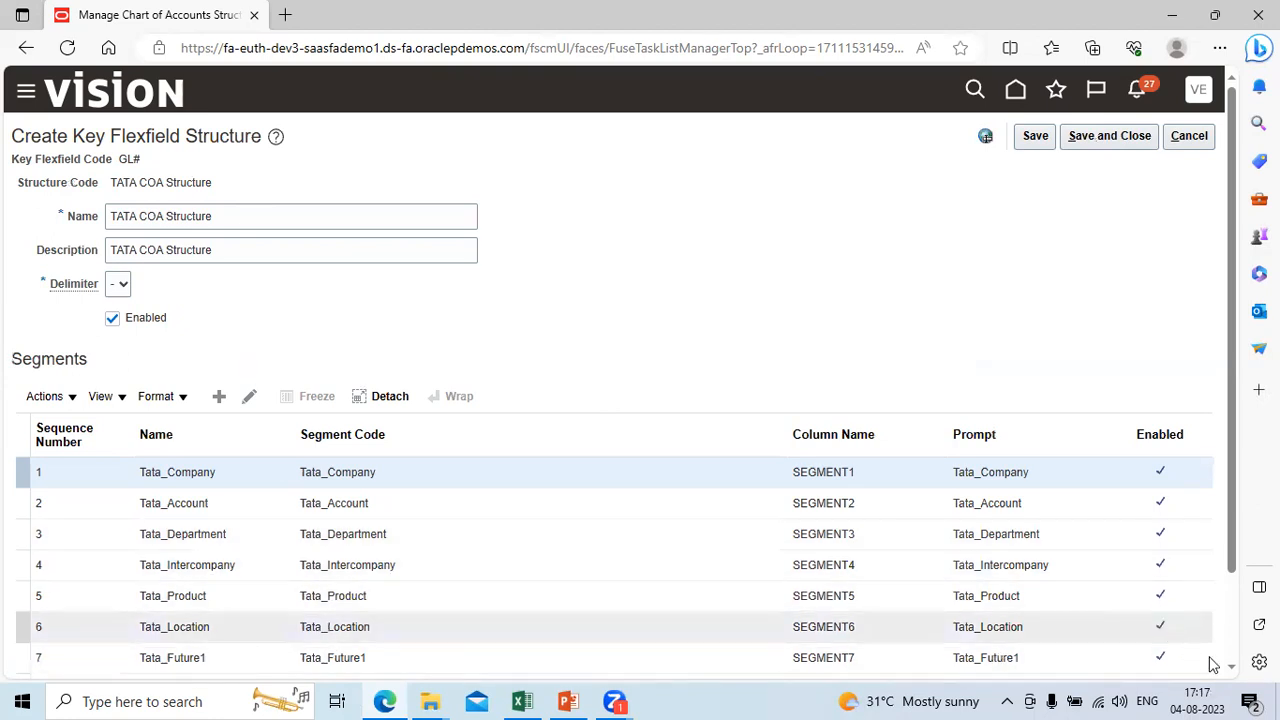
Step: Check the segment list of TATA COA Structure, save and close the structure, and return to the chart of accounts structures page
scroll(1238, 677, down, 1)
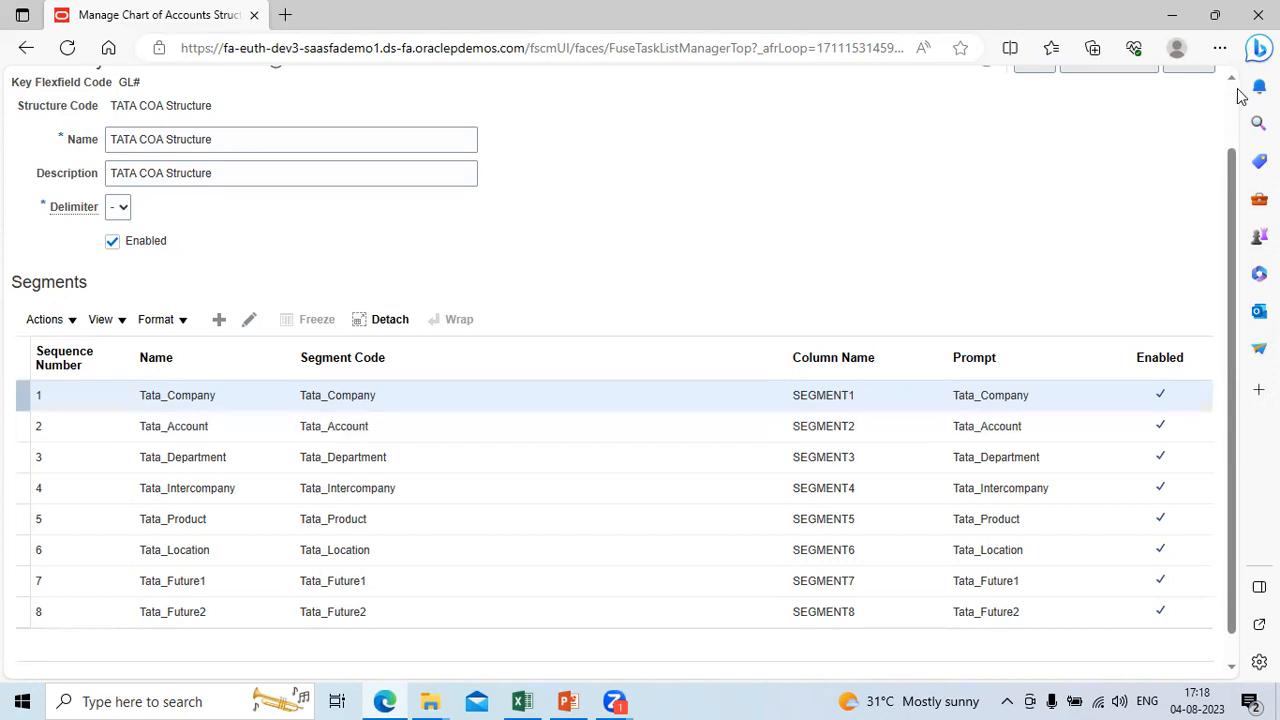
scroll(1237, 105, up, 1)
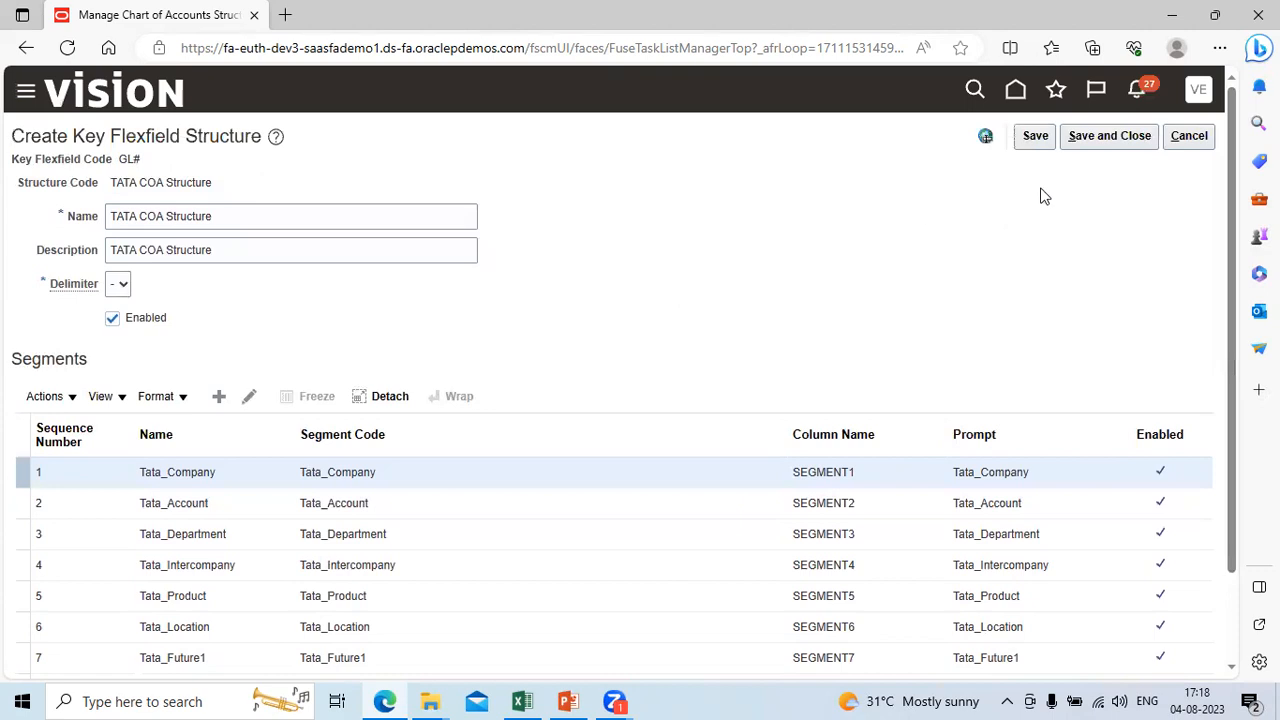
click(1121, 147)
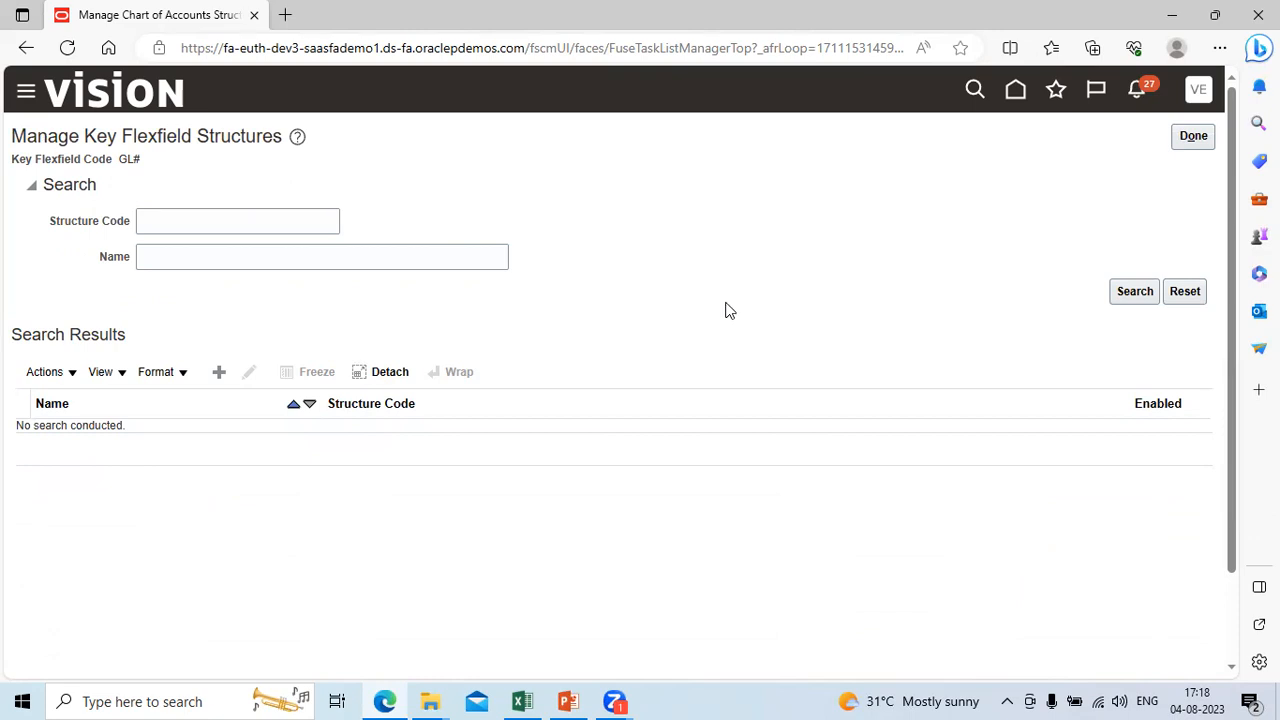
click(1193, 138)
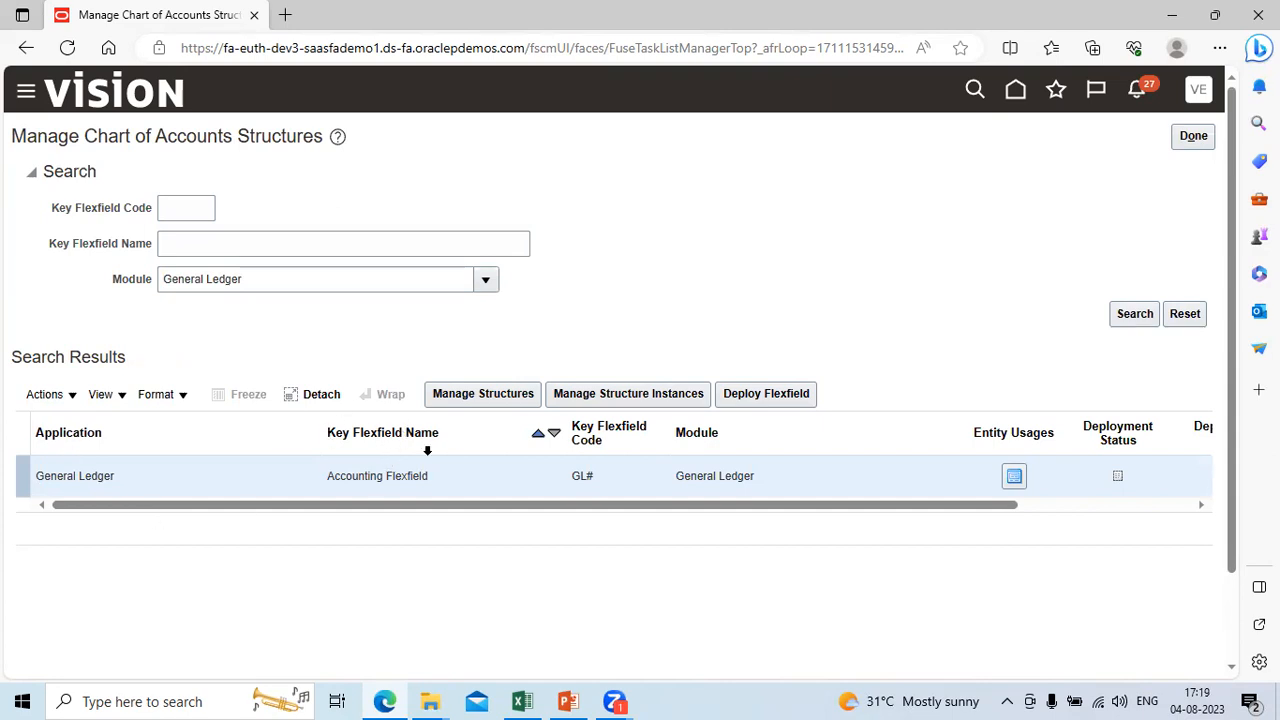
Step: Search the Accounting Flexfield's structures for structure codes matching tata%
click(500, 396)
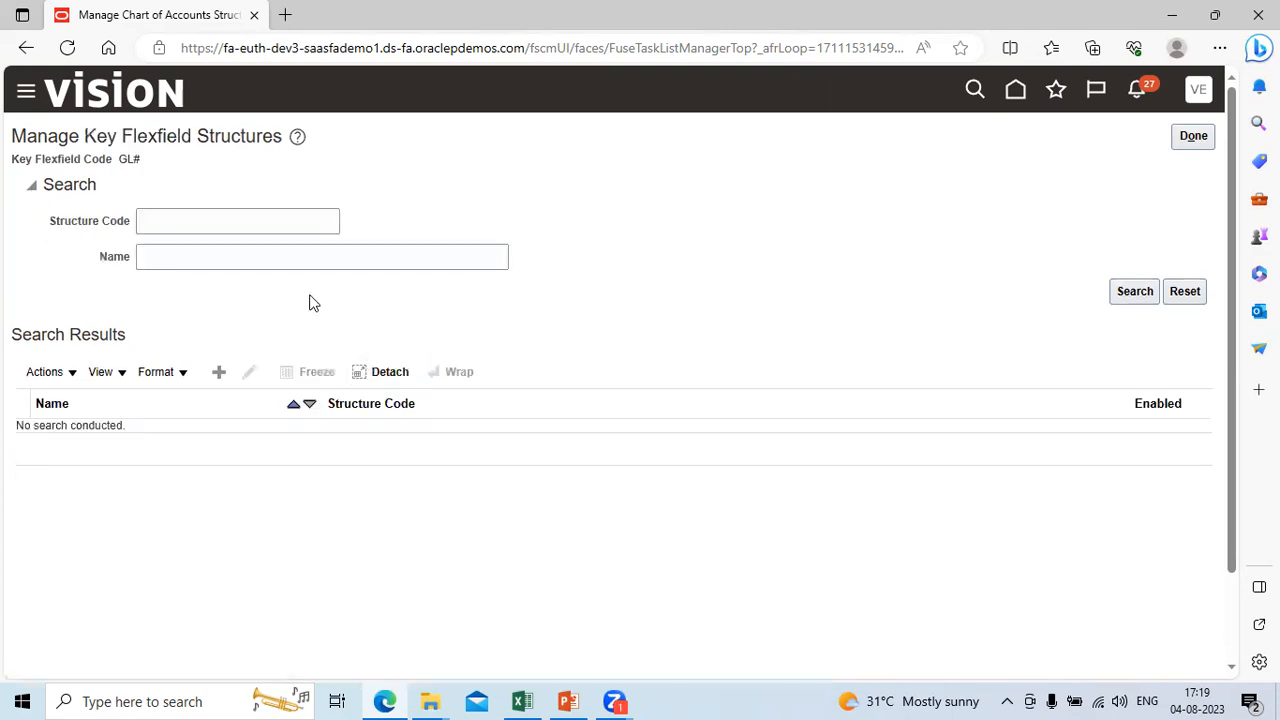
click(155, 221)
text(tata%)
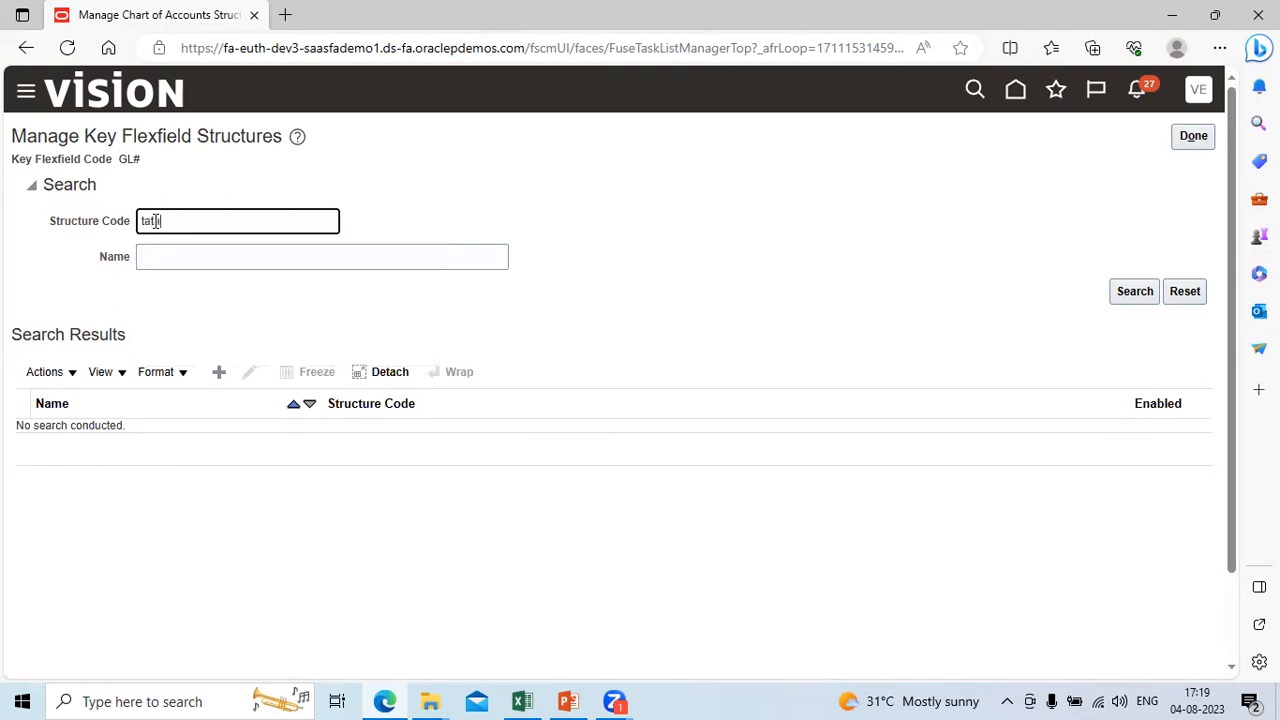
click(1137, 298)
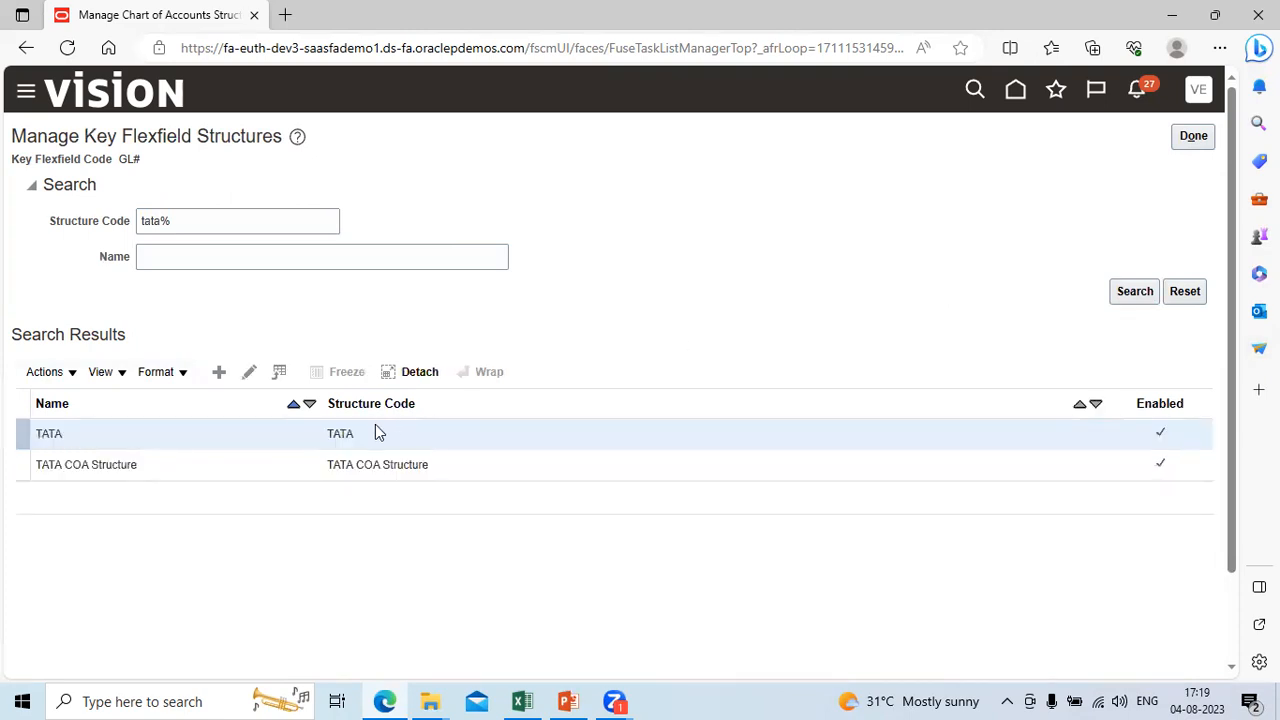
Step: Open the existing TATA structure, examine its segment list, and leave it without saving
click(248, 376)
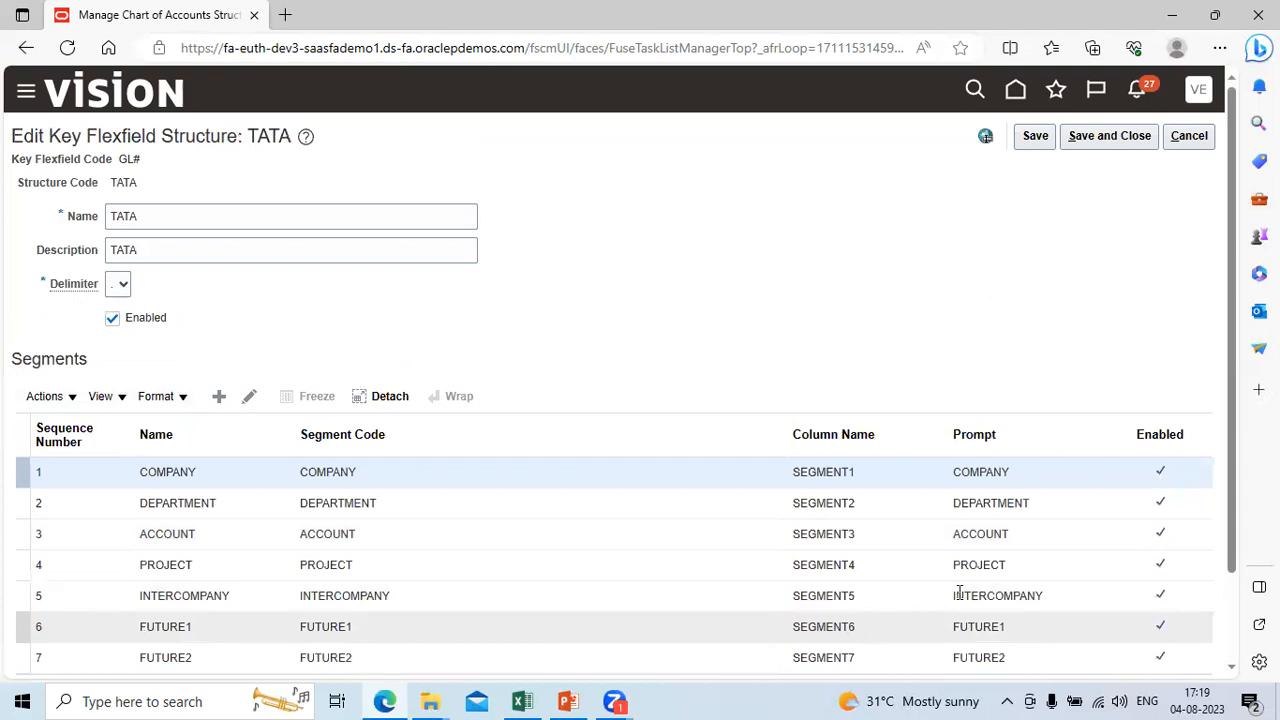
click(1231, 666)
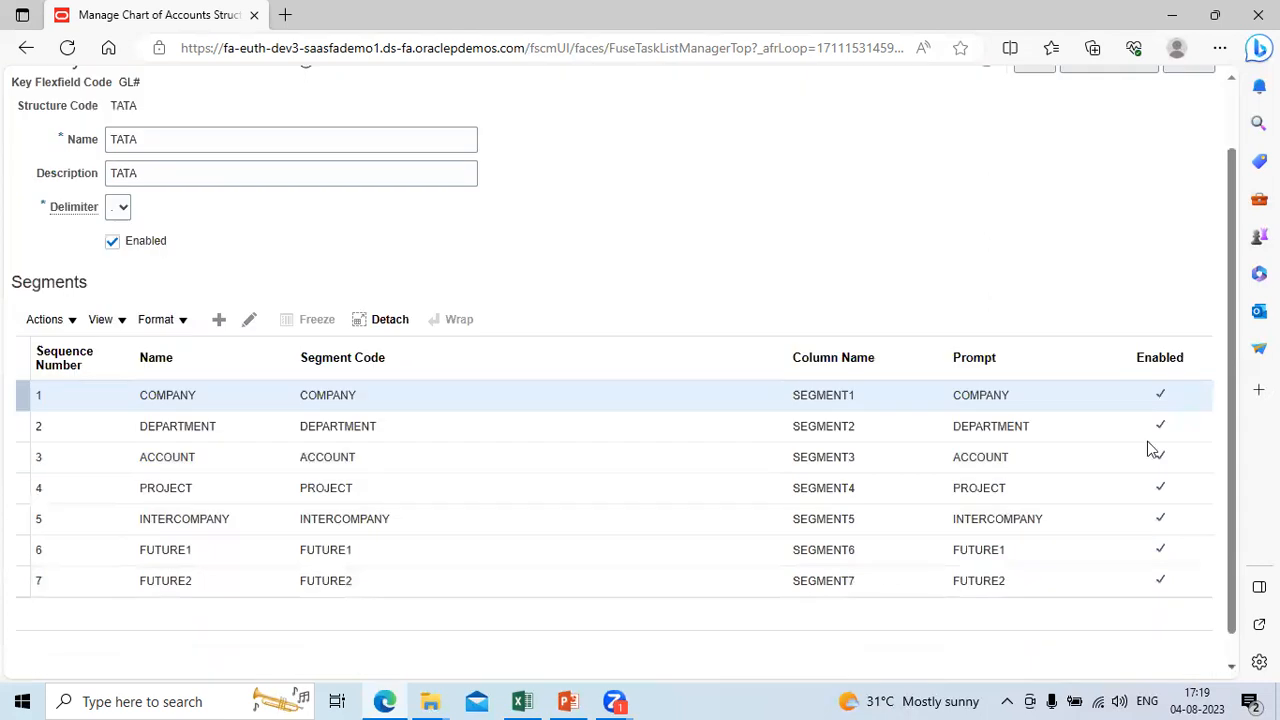
click(1235, 100)
click(1192, 136)
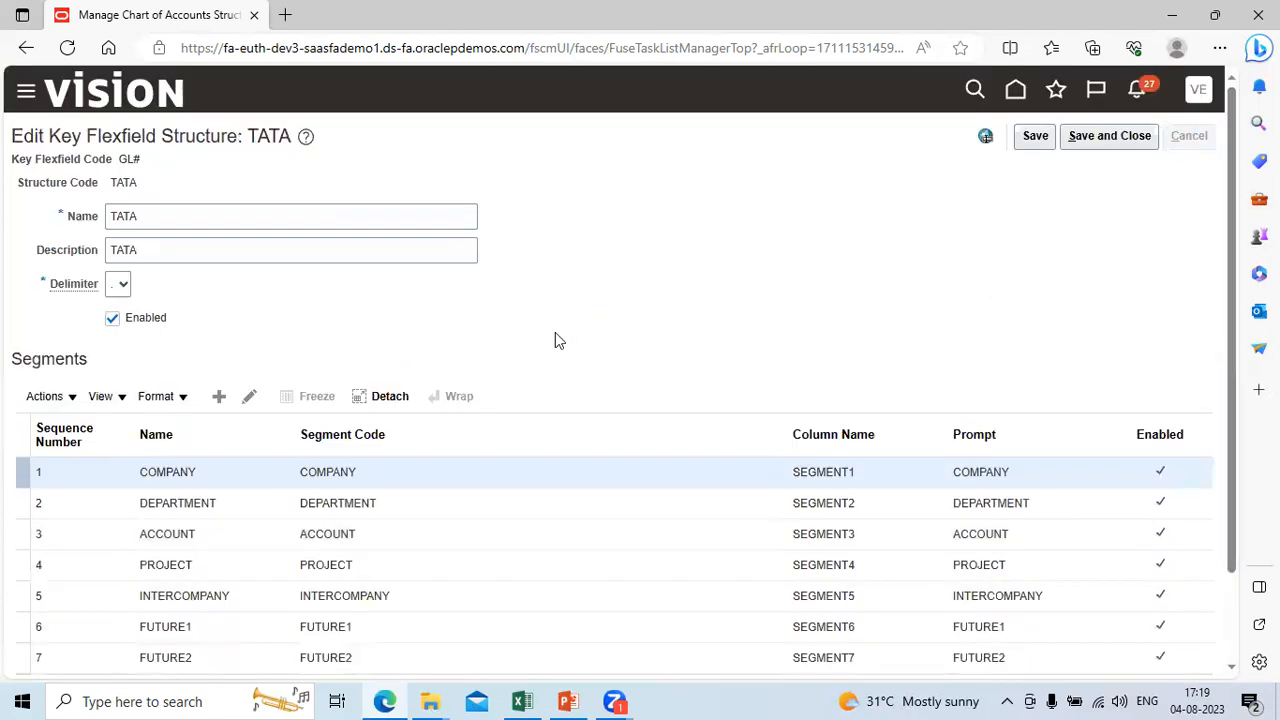
Step: Open TATA COA Structure, examine its full segment list, and save and close it
click(390, 464)
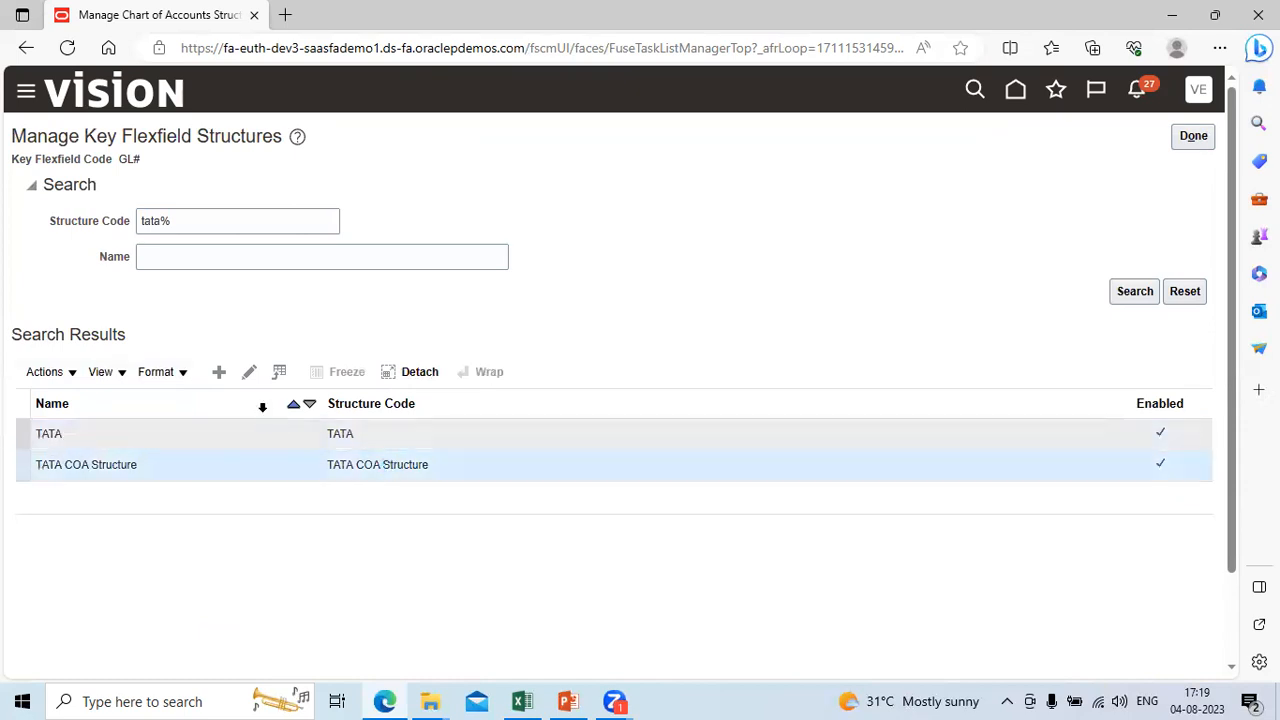
click(251, 375)
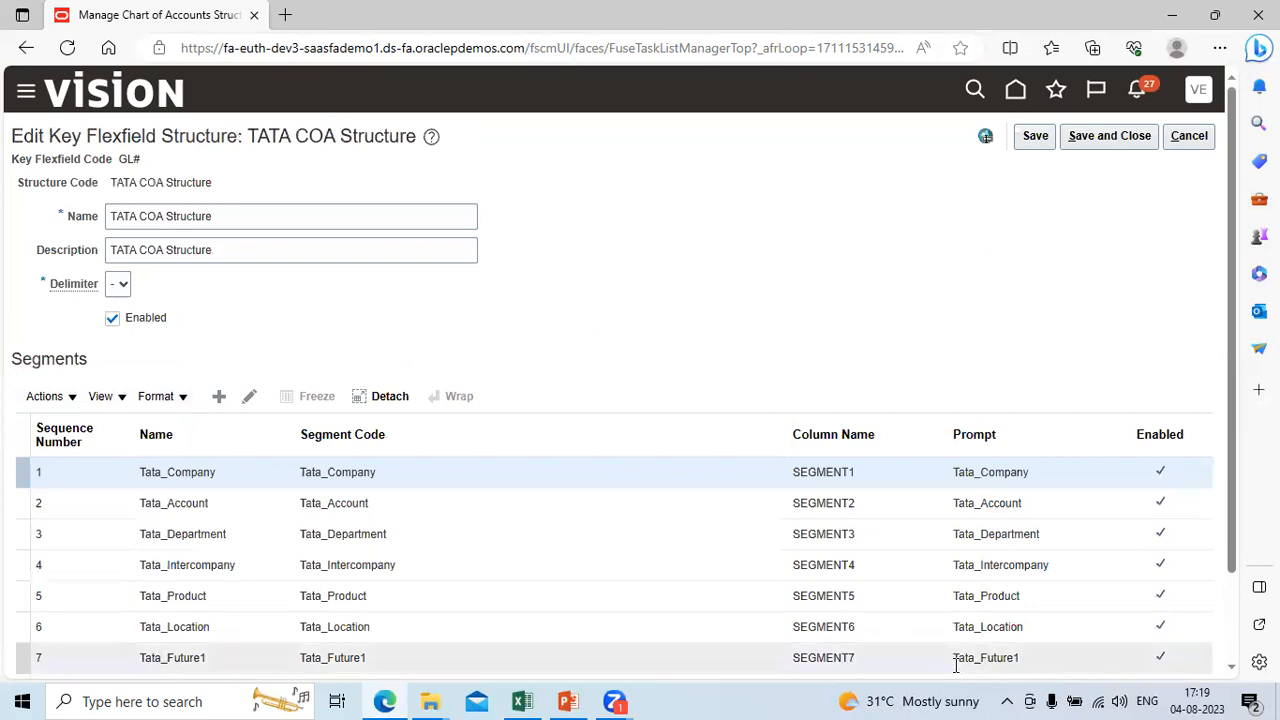
click(1233, 667)
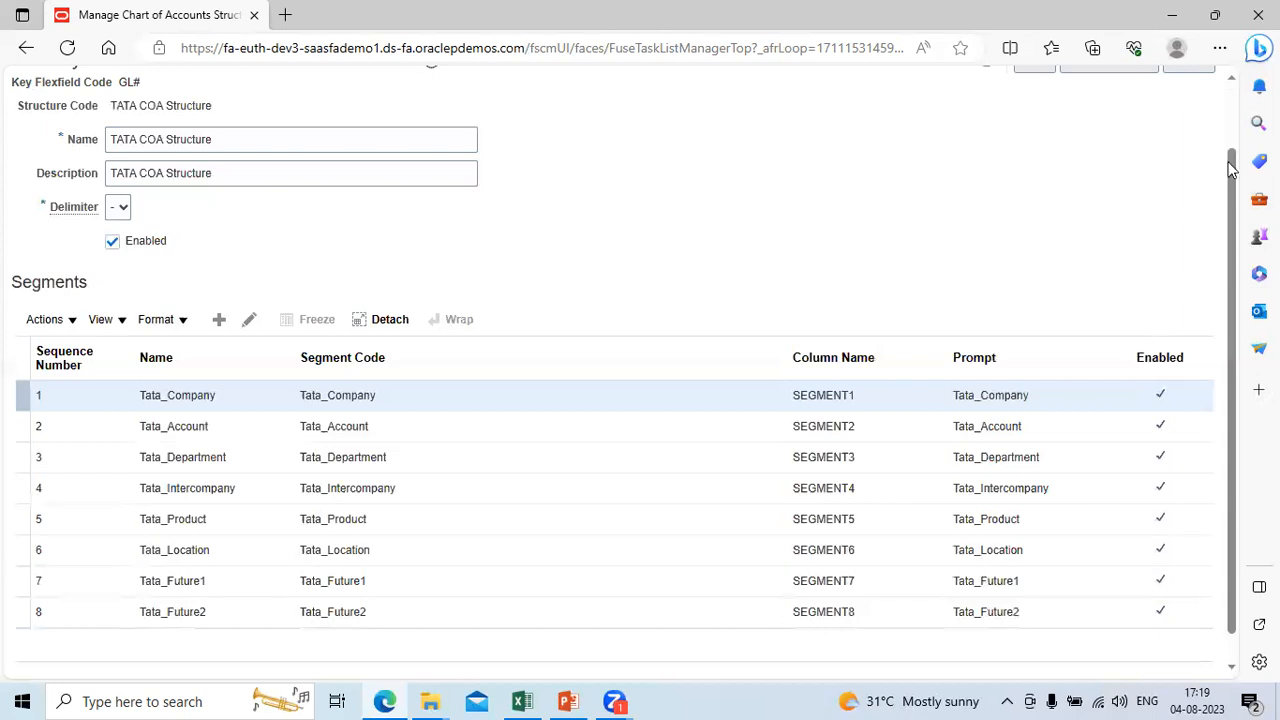
click(1236, 110)
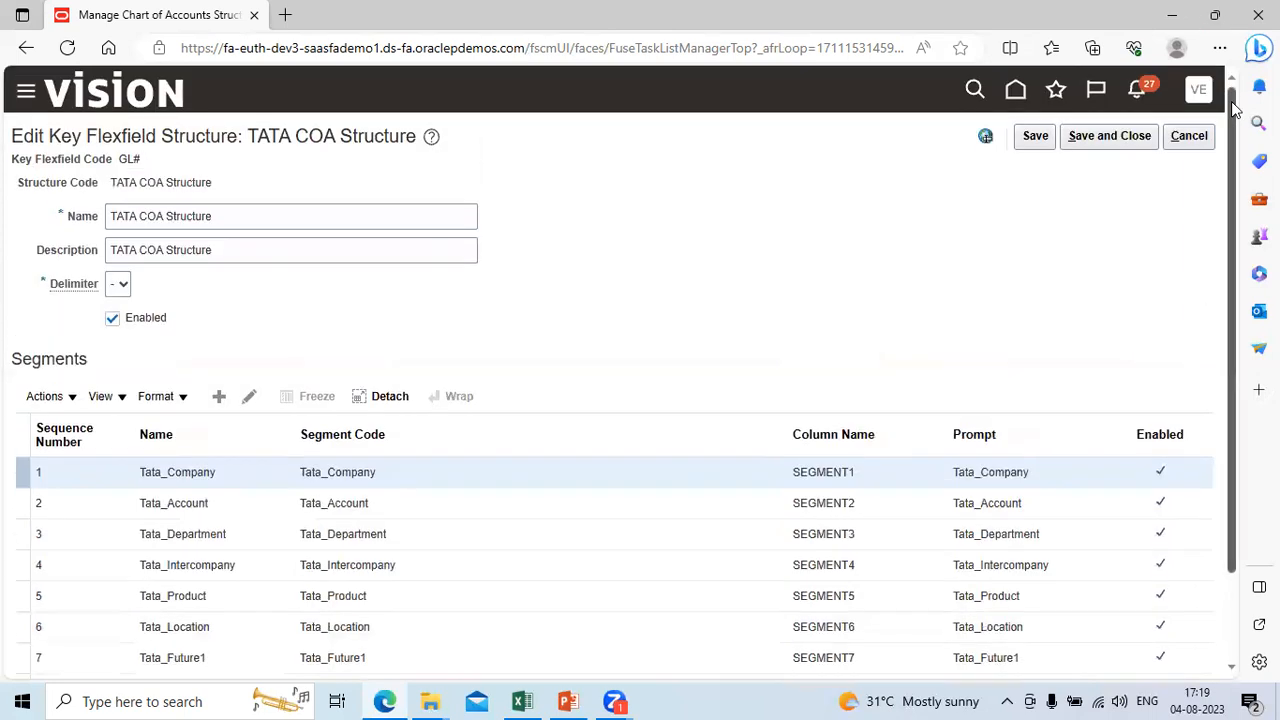
click(1124, 147)
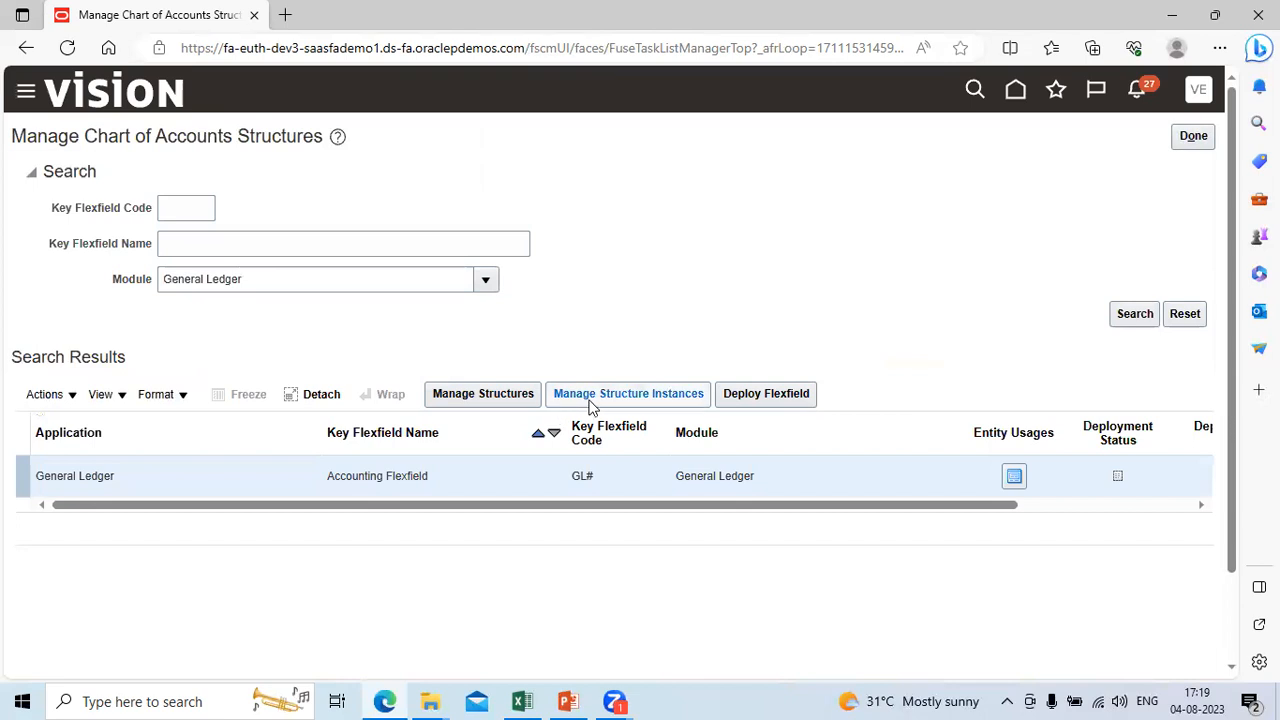
Step: Start a new structure instance for the Accounting Flexfield and enter Tata_COA_Instance as its Structure Instance Code
click(660, 396)
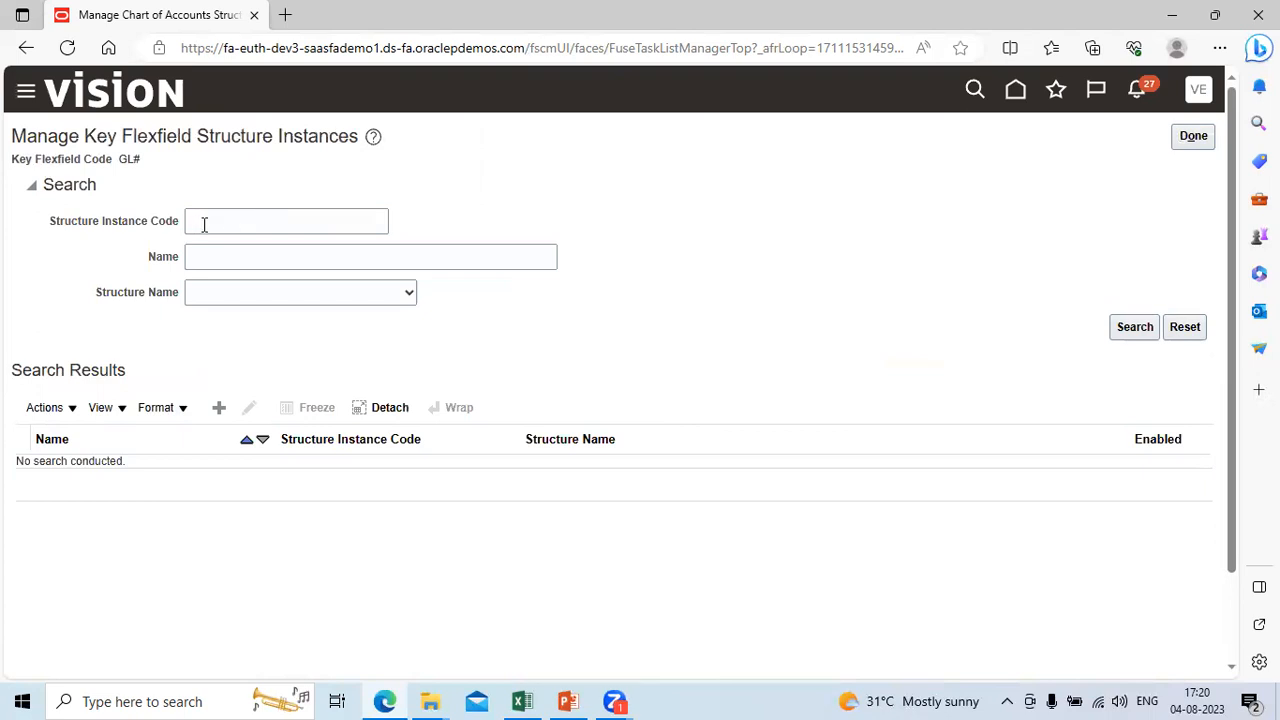
click(219, 409)
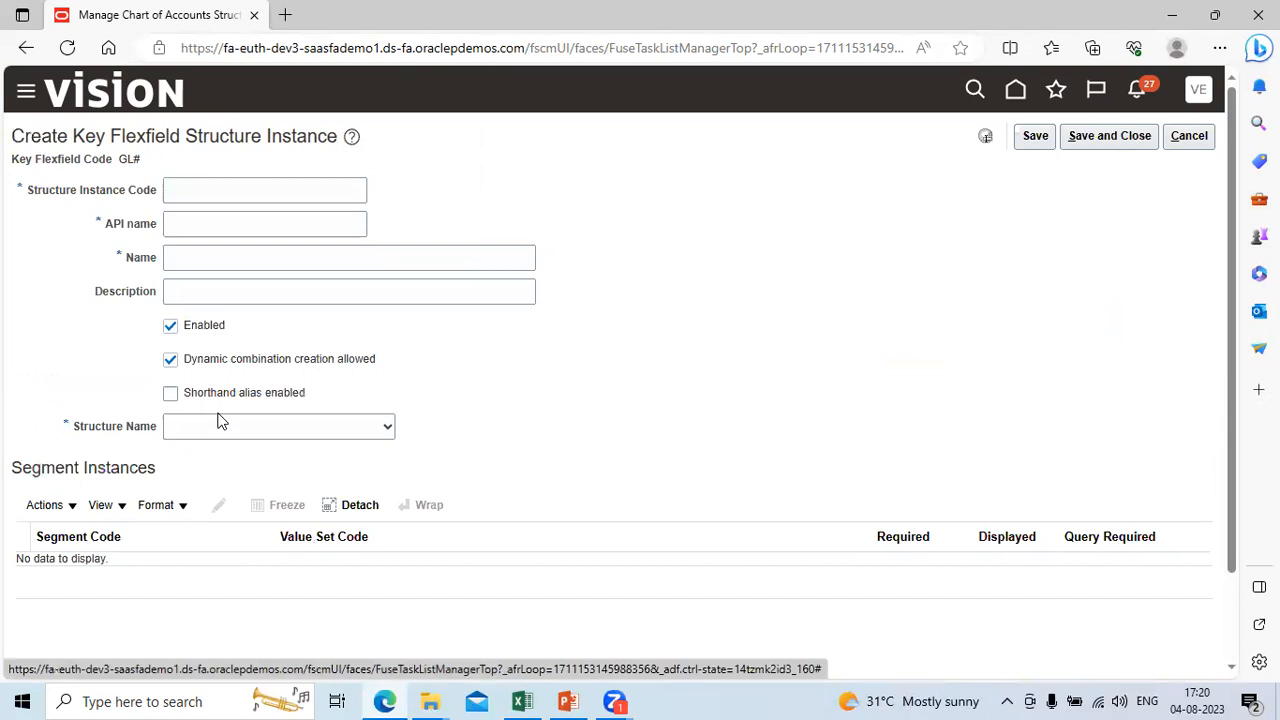
click(179, 189)
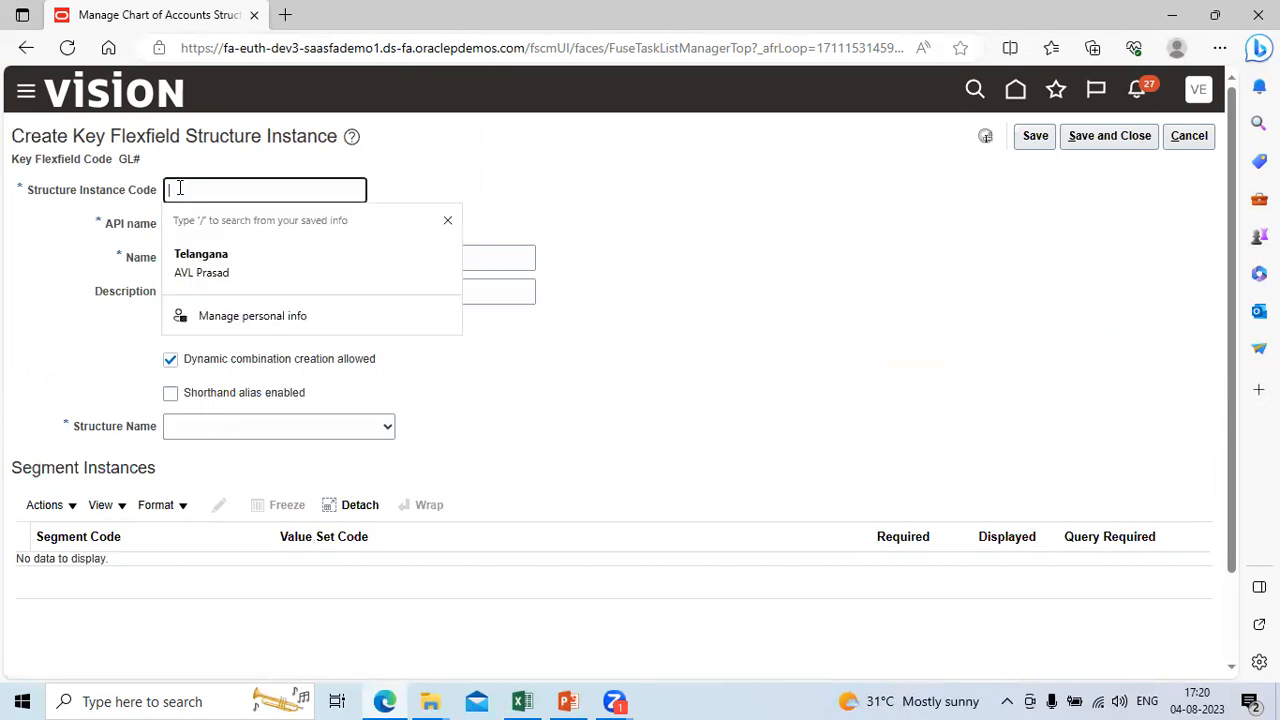
text(Tela_COA_I)
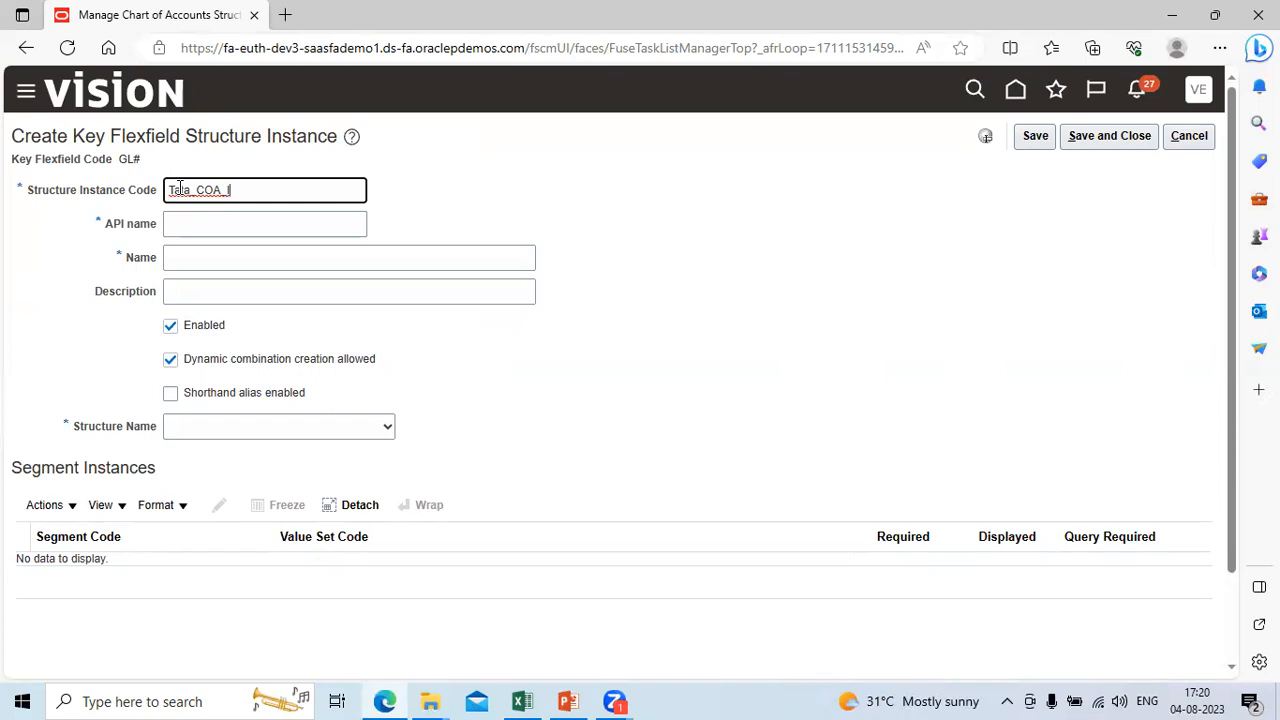
text(nstance)
double_click(180, 187)
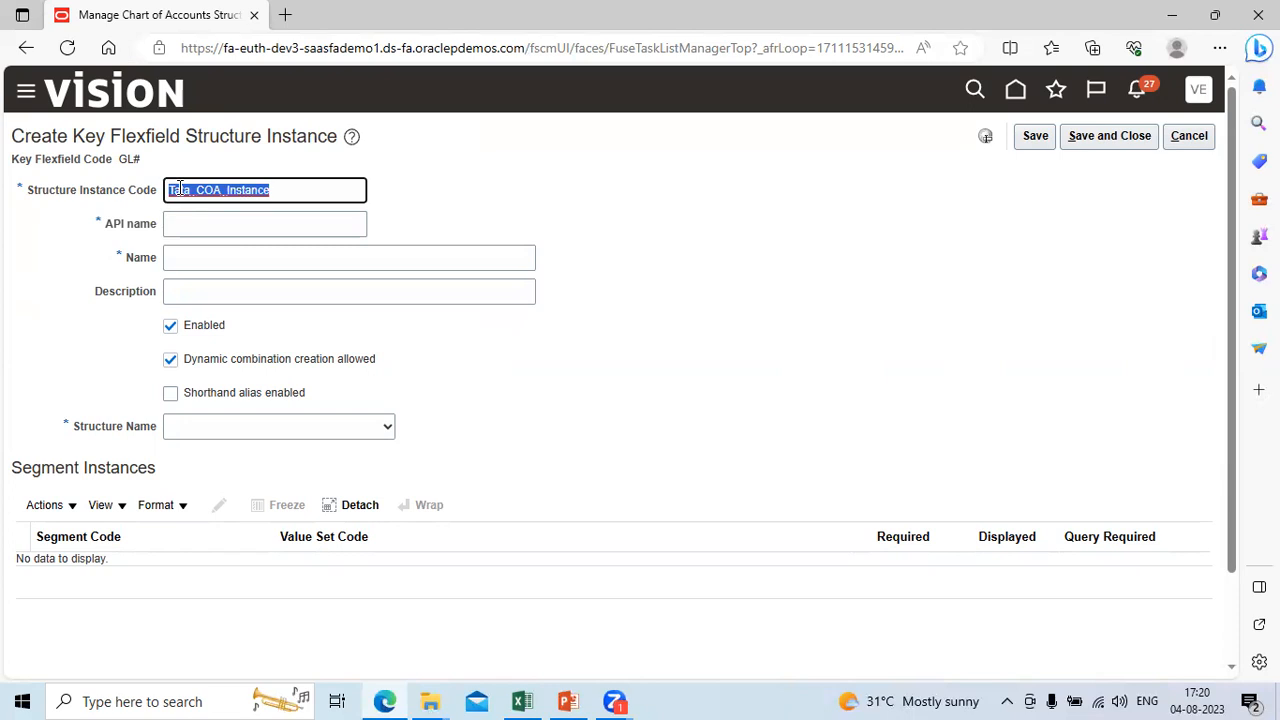
key(Tab)
Step: Set both the name and the description of the structure instance to Tata_COA_Instance
key(Tab)
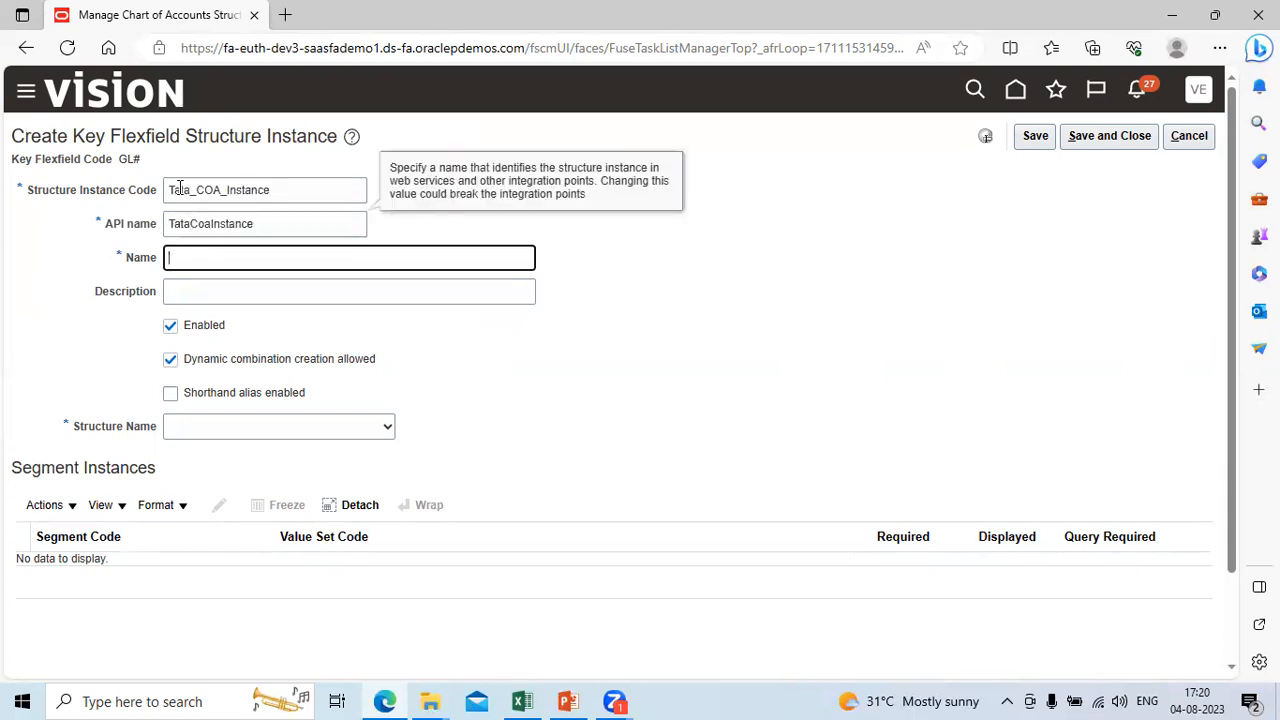
text(Tata_COA_Instance)
key(Tab)
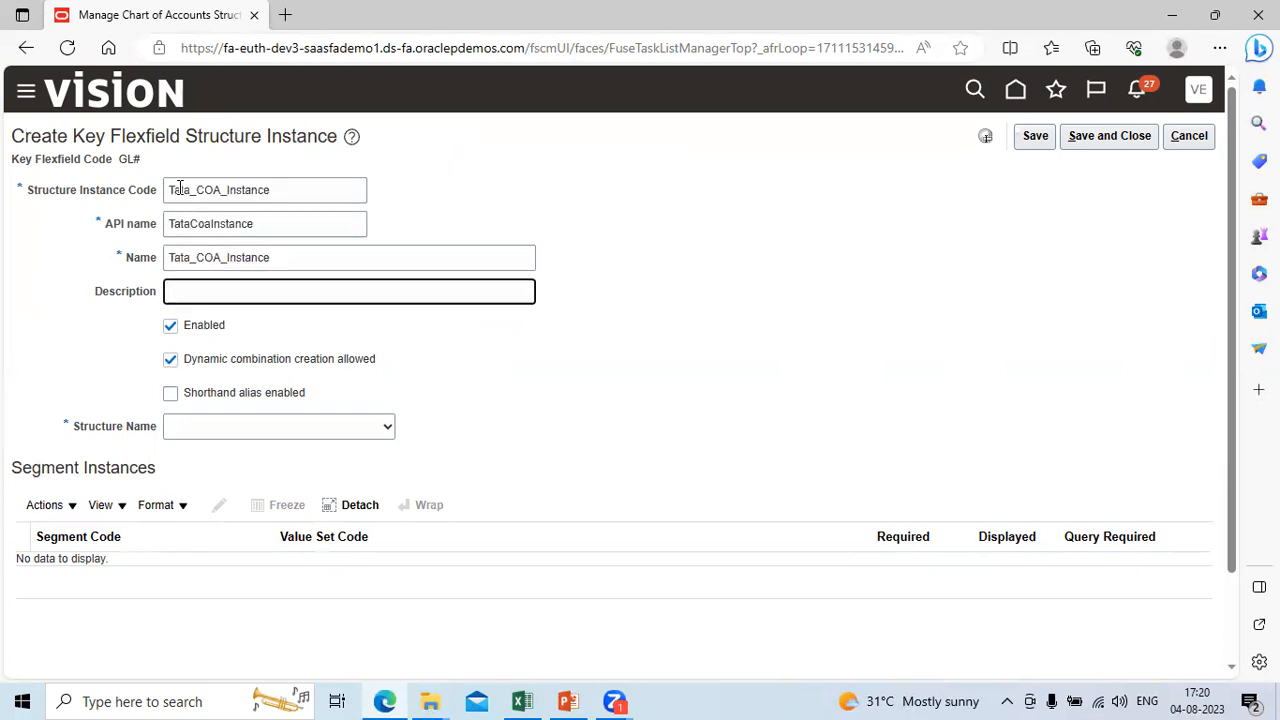
text(Tata_COA_Instance)
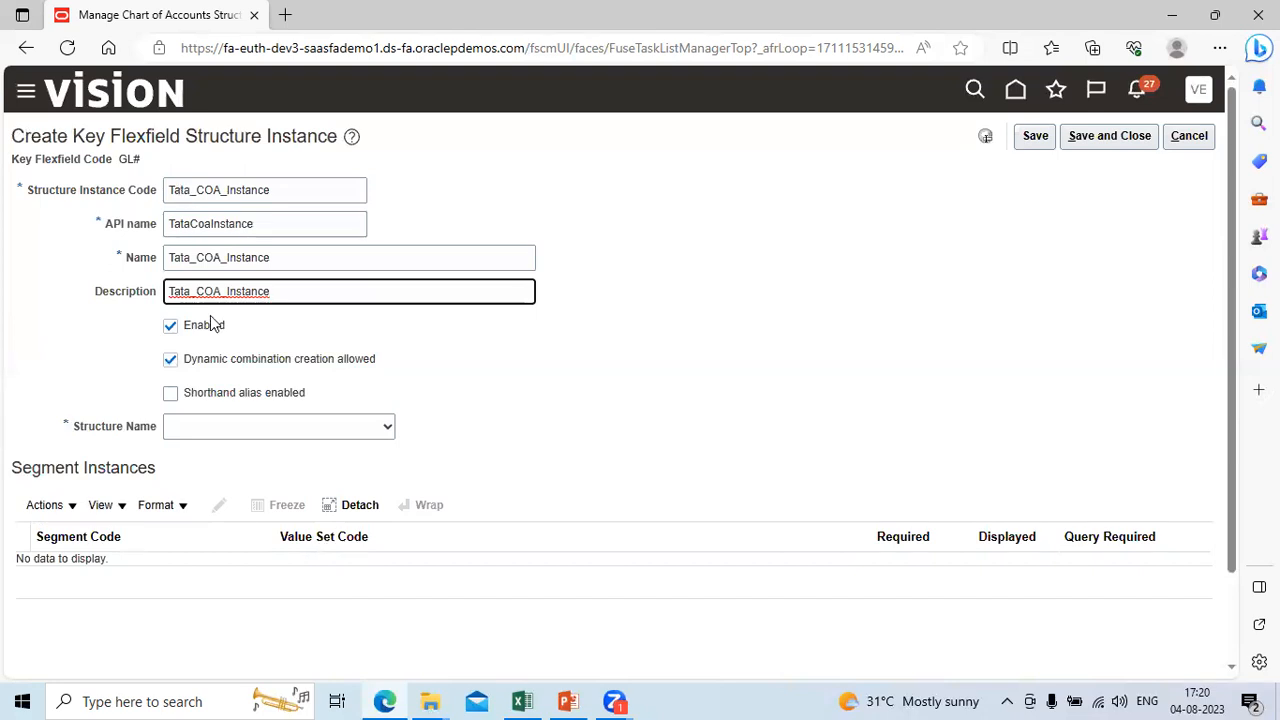
Step: Assign TATA COA Structure as the instance's structure name and review the segment instances it brings in
click(388, 438)
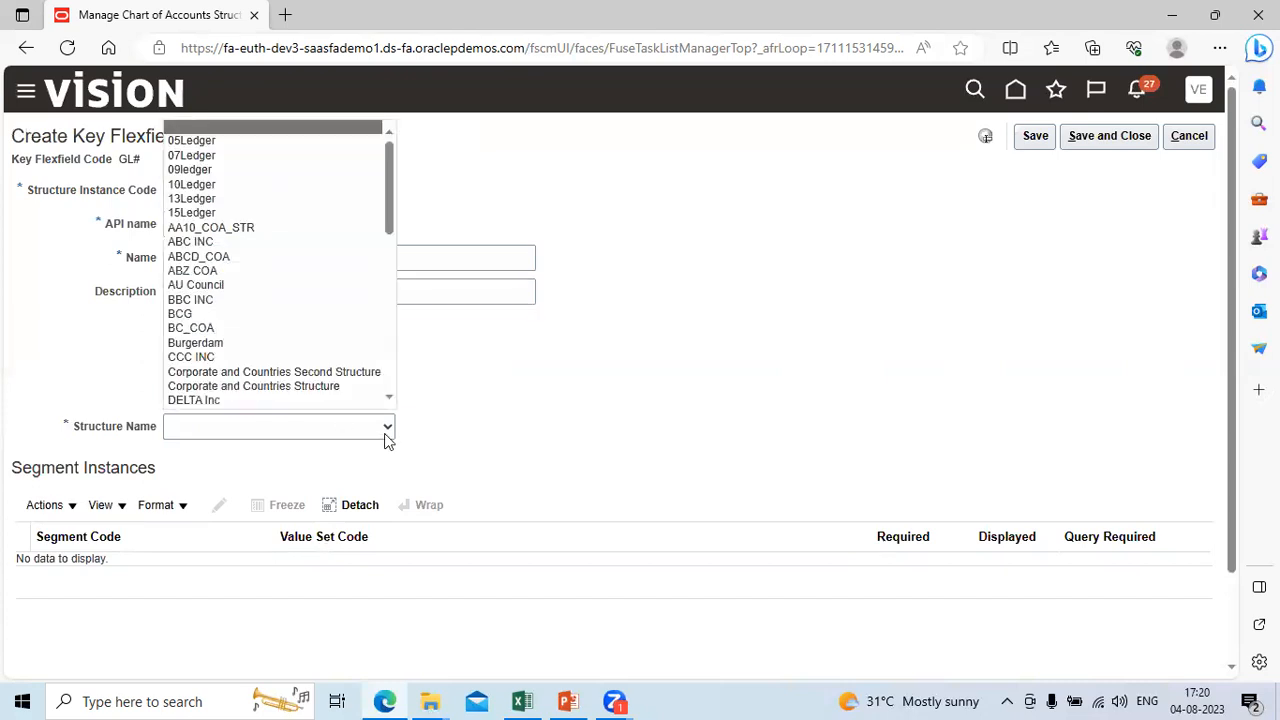
key(t)
key(t)
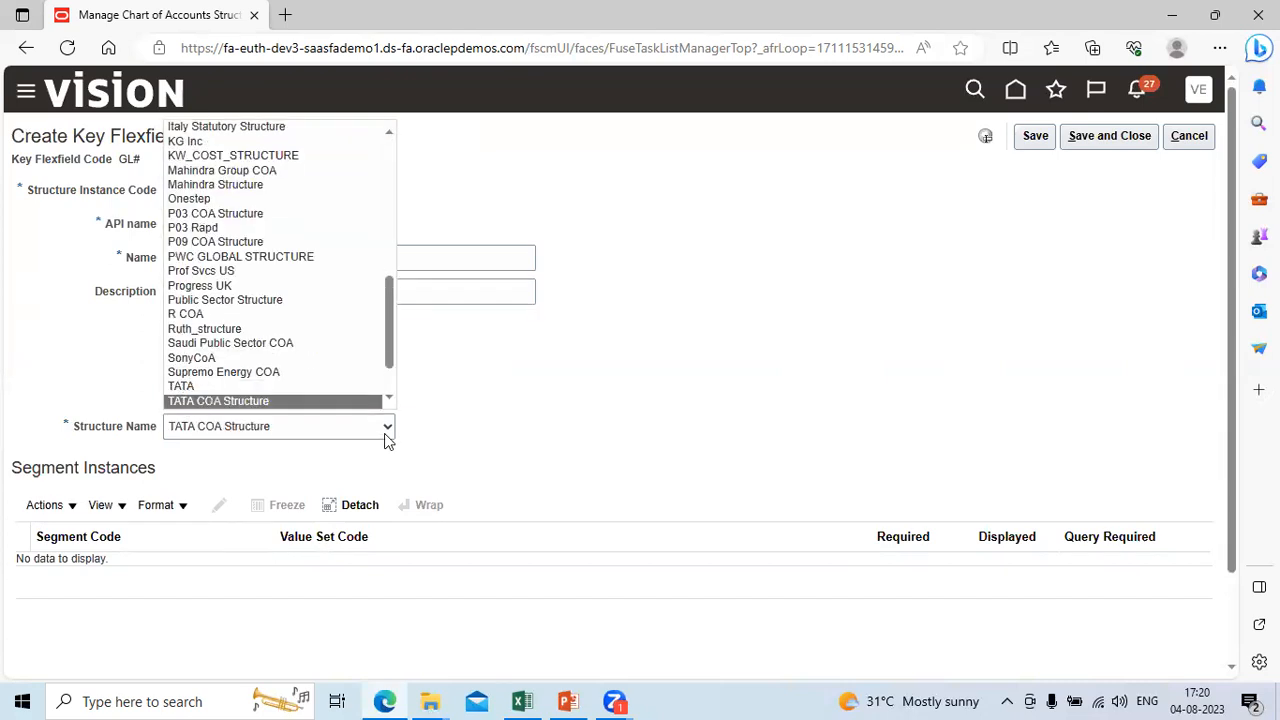
key(Return)
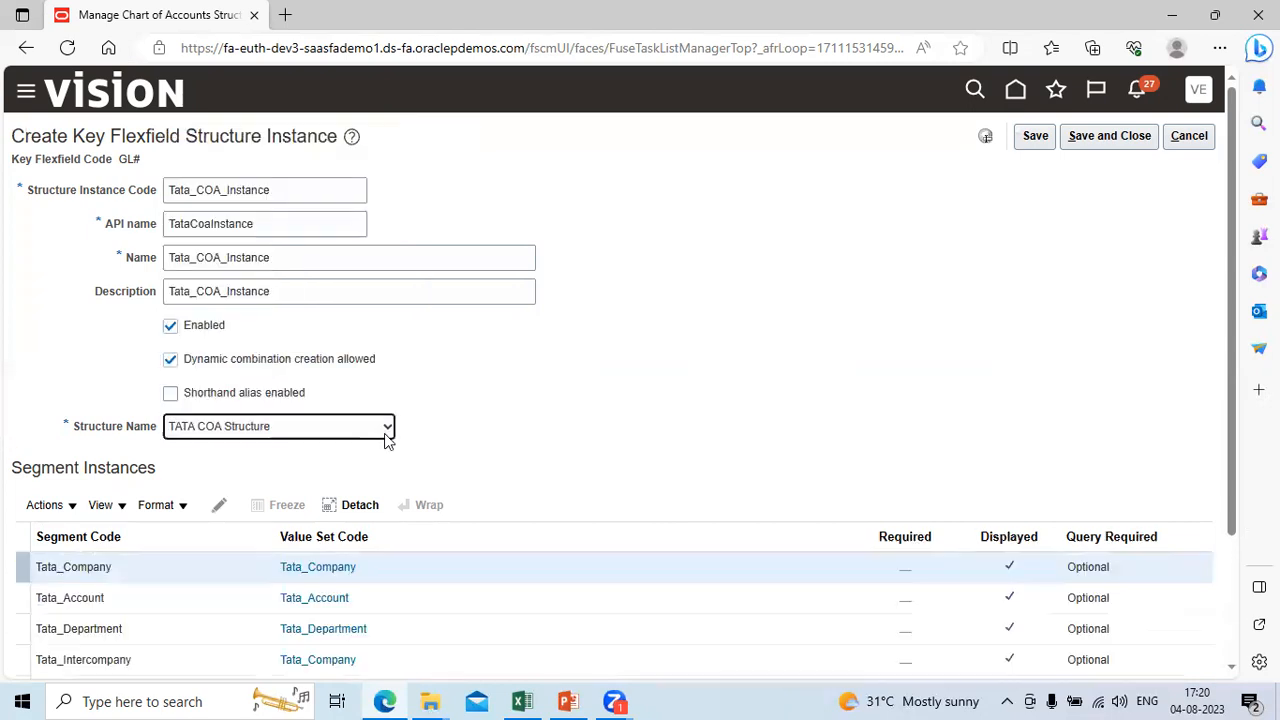
scroll(1237, 672, down, 3)
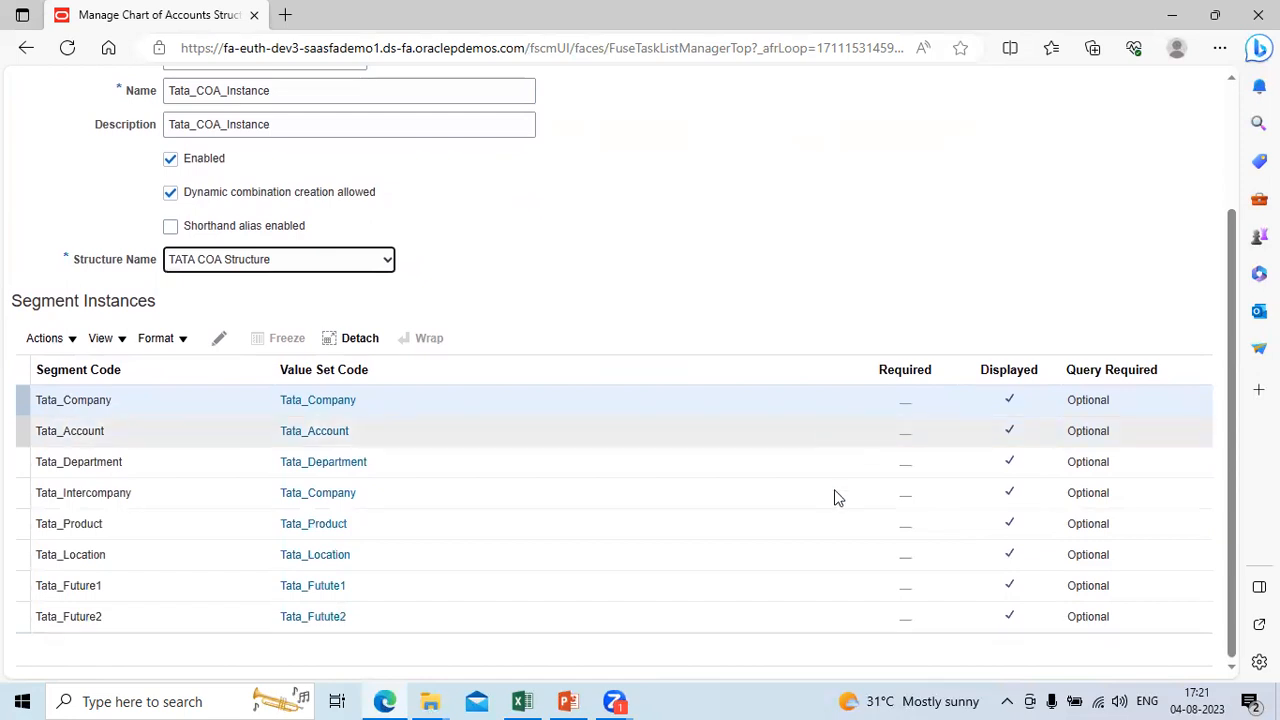
click(1231, 100)
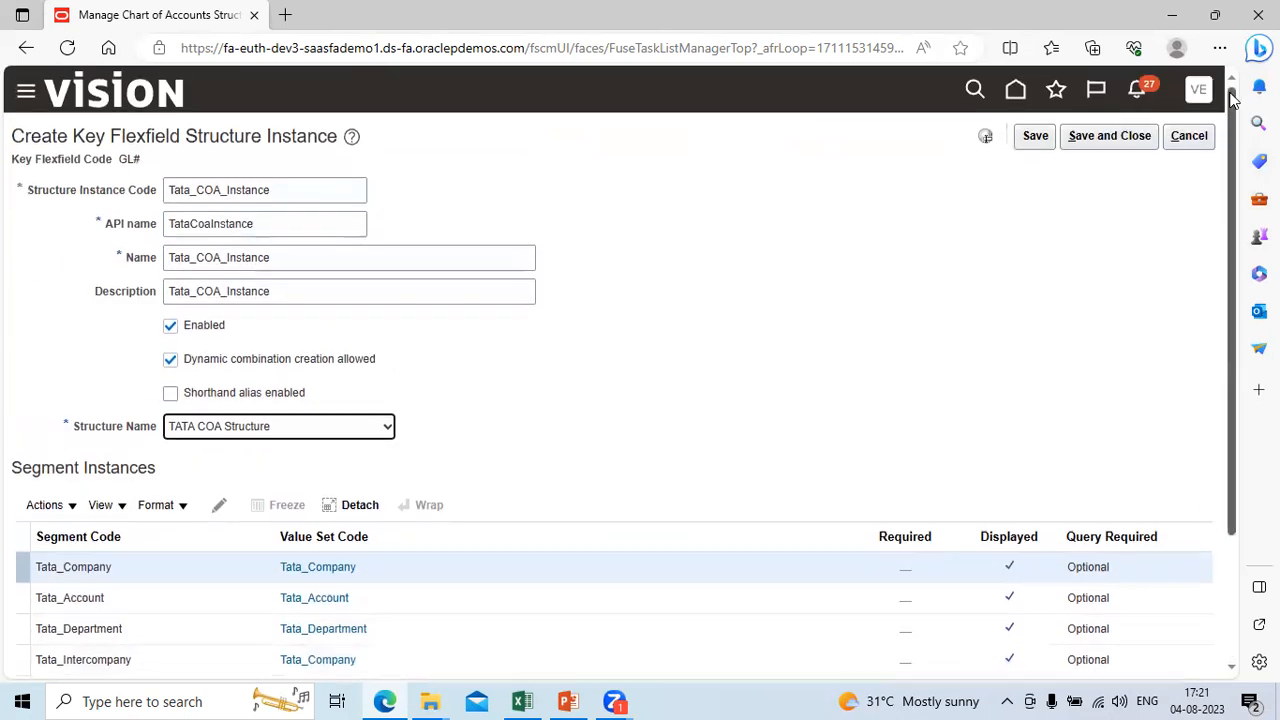
click(1231, 670)
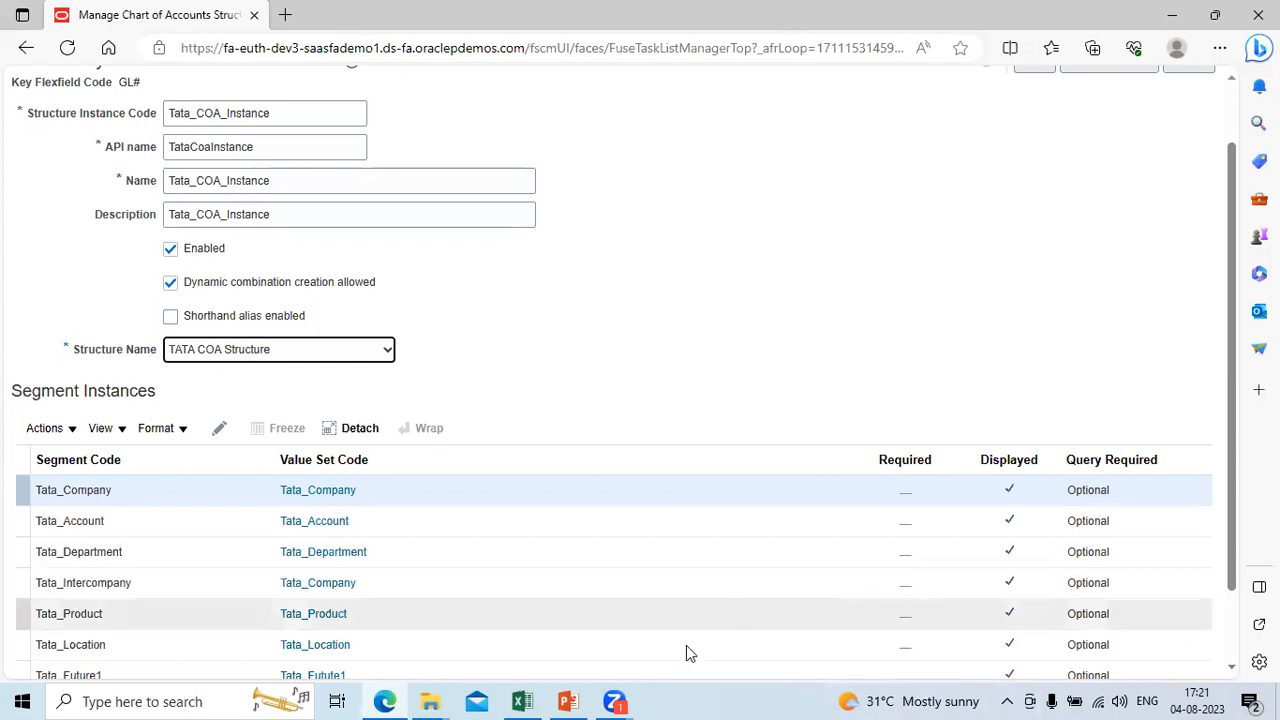
Step: Switch to the Way2Fusion workbook in Excel and examine the TATA Enterprise COA structure's segment list on the COA Structure&Instances sheet
click(521, 701)
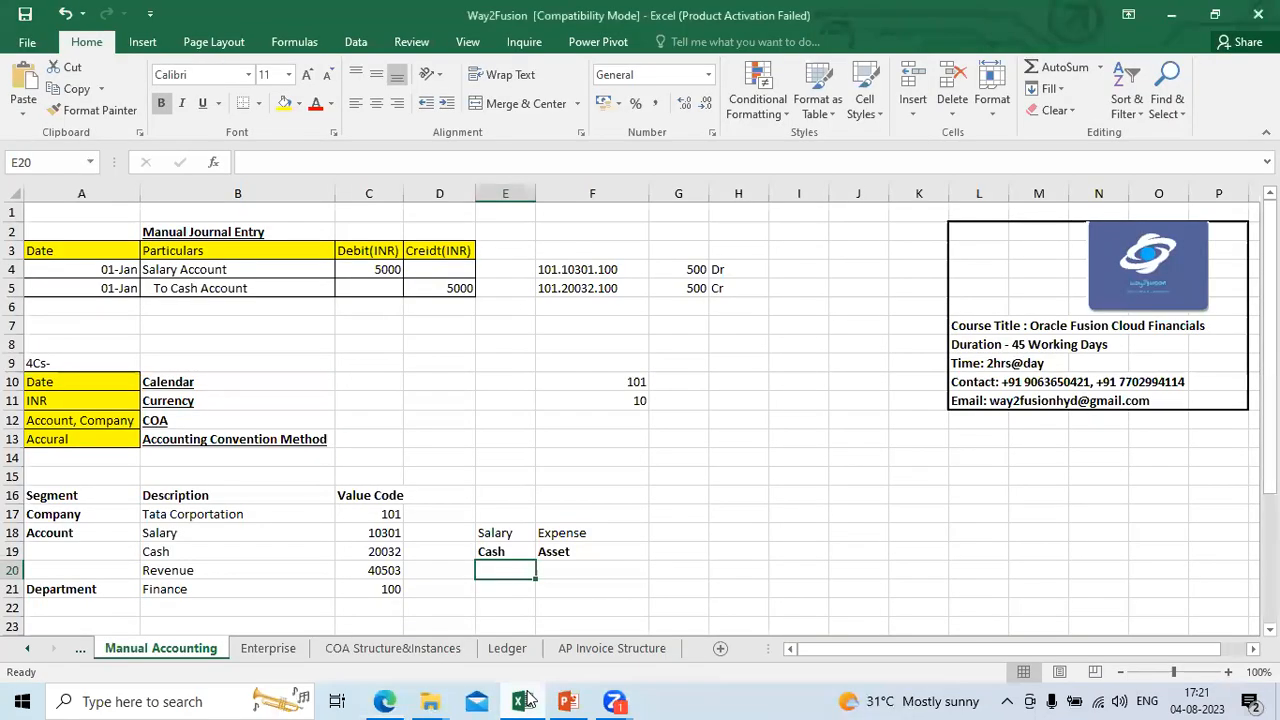
click(372, 650)
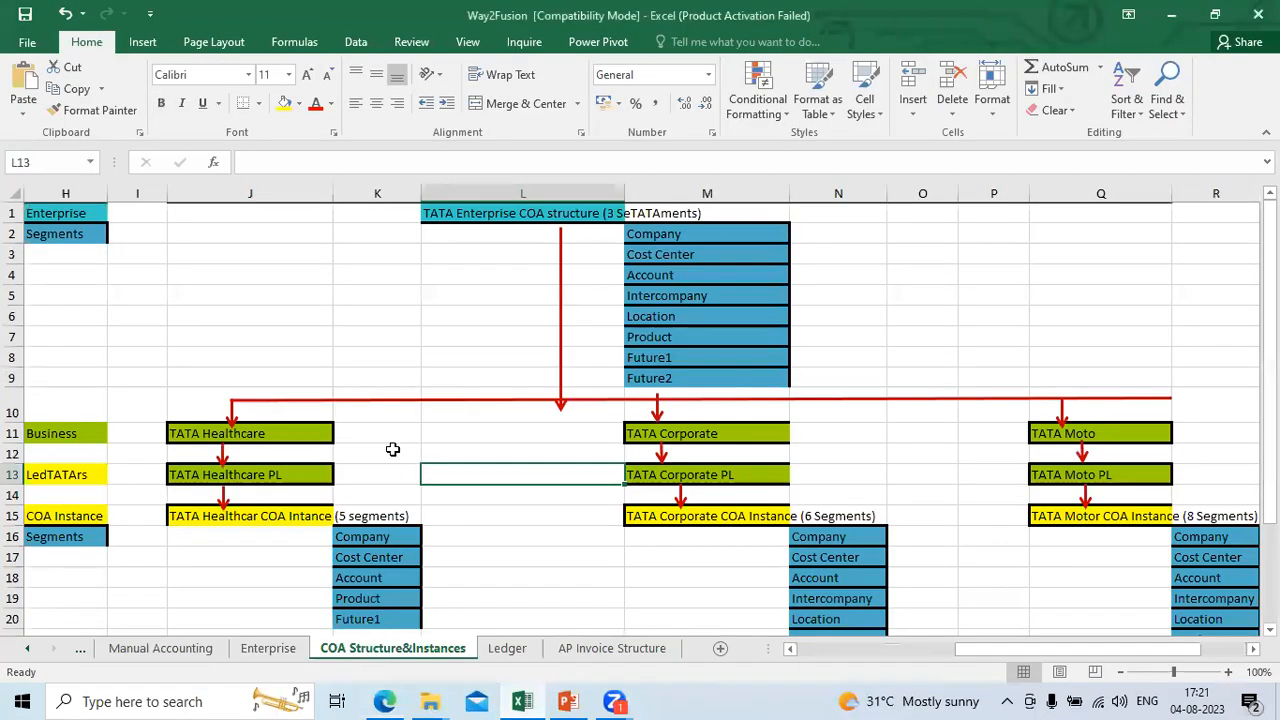
click(537, 216)
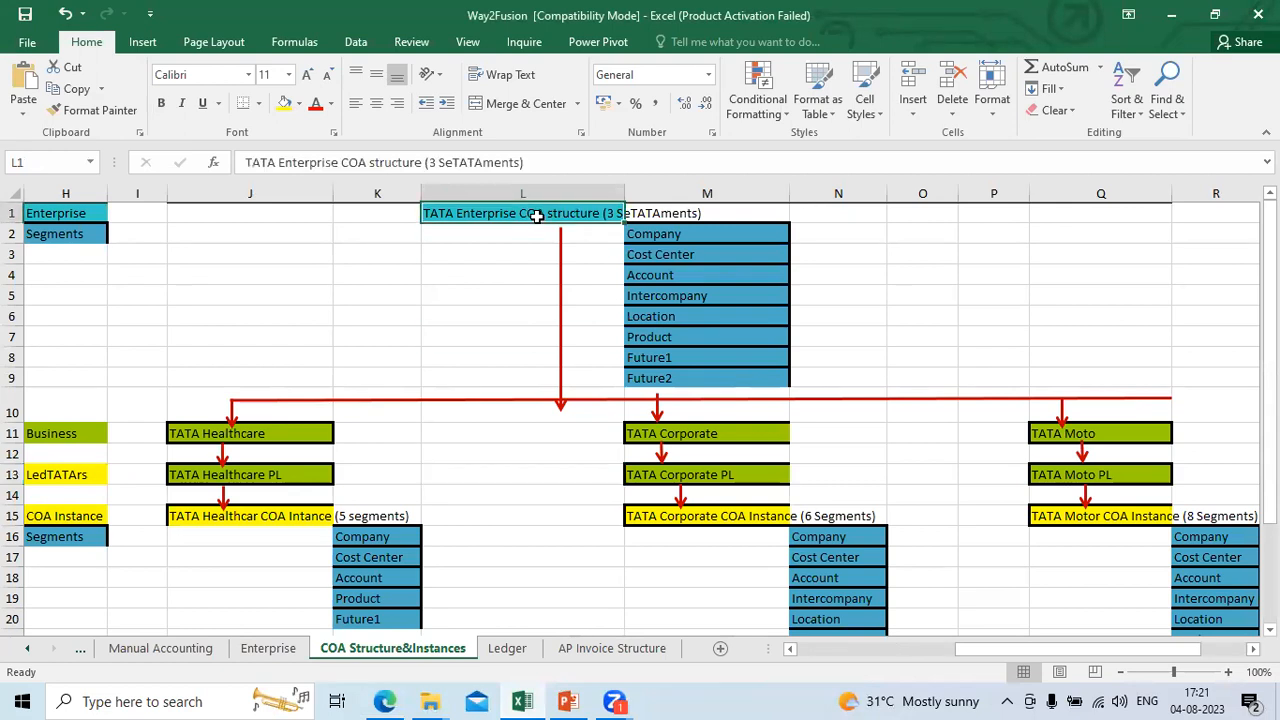
key(Right)
key(Left)
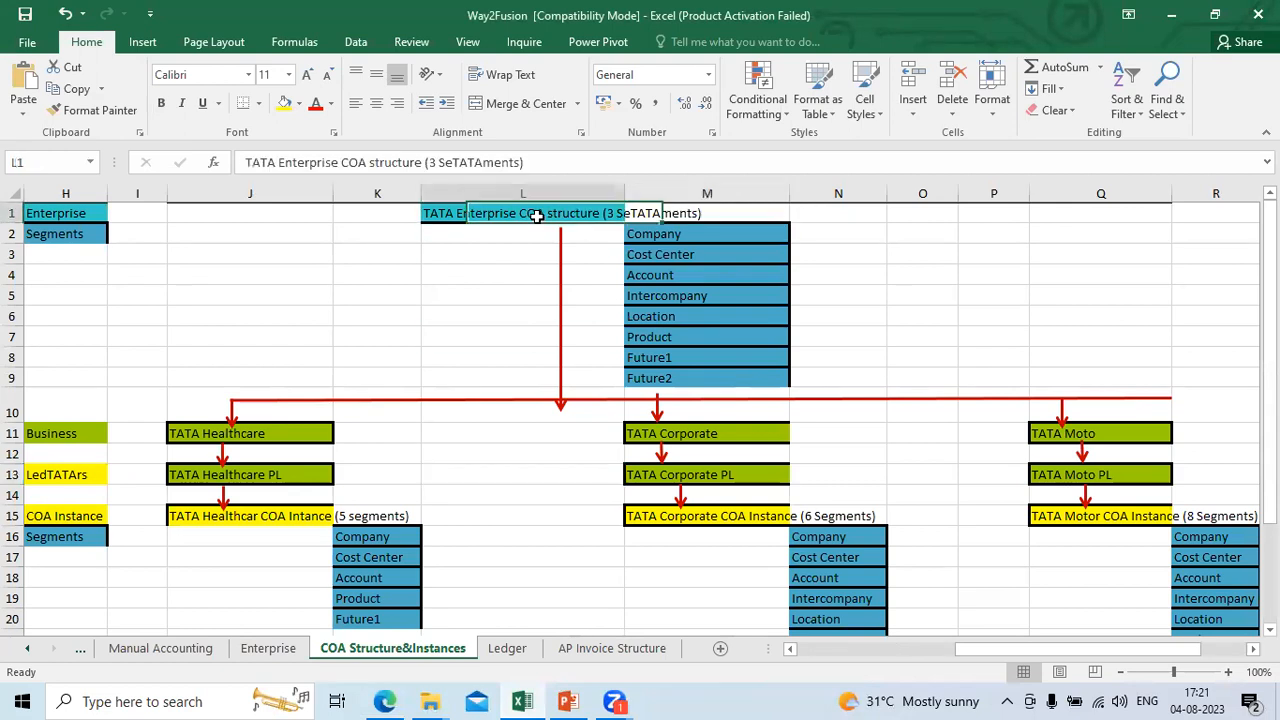
key(Right)
key(Down)
key(Down)
key(Down)
key(Down)
key(Down)
key(Down)
key(Down)
key(Down)
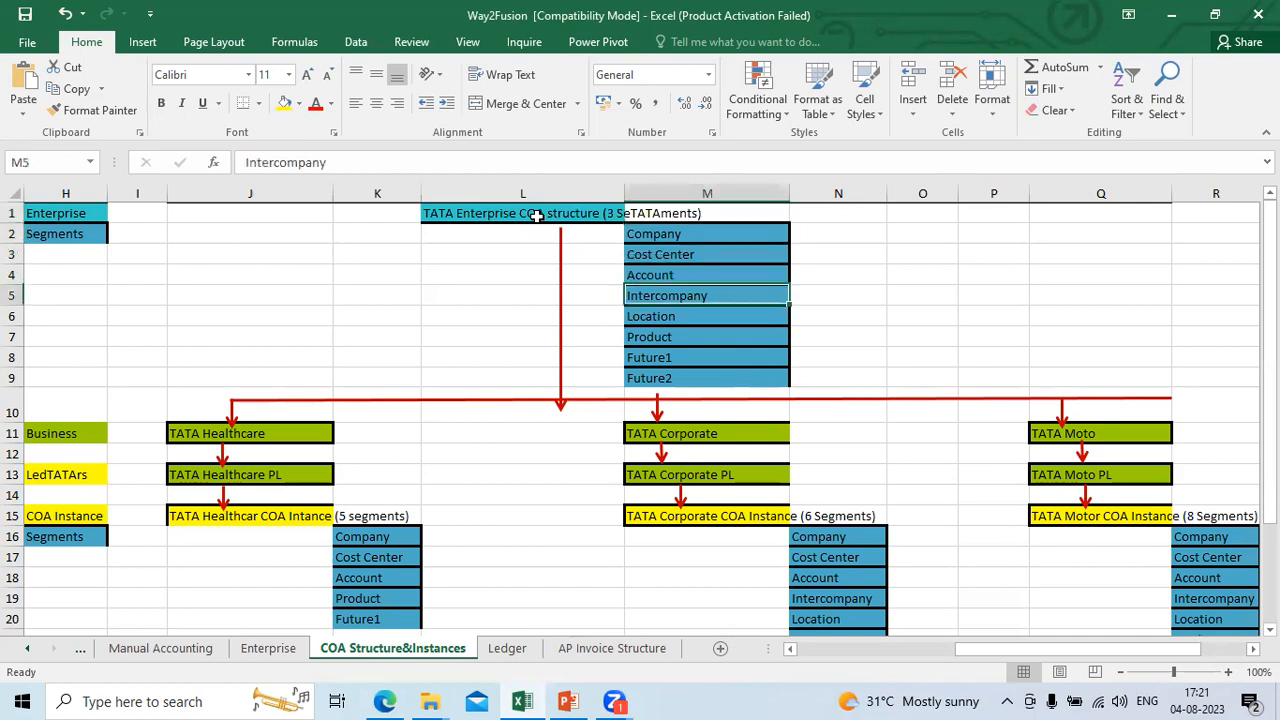
key(Up)
key(Up)
key(Up)
key(Up)
key(Up)
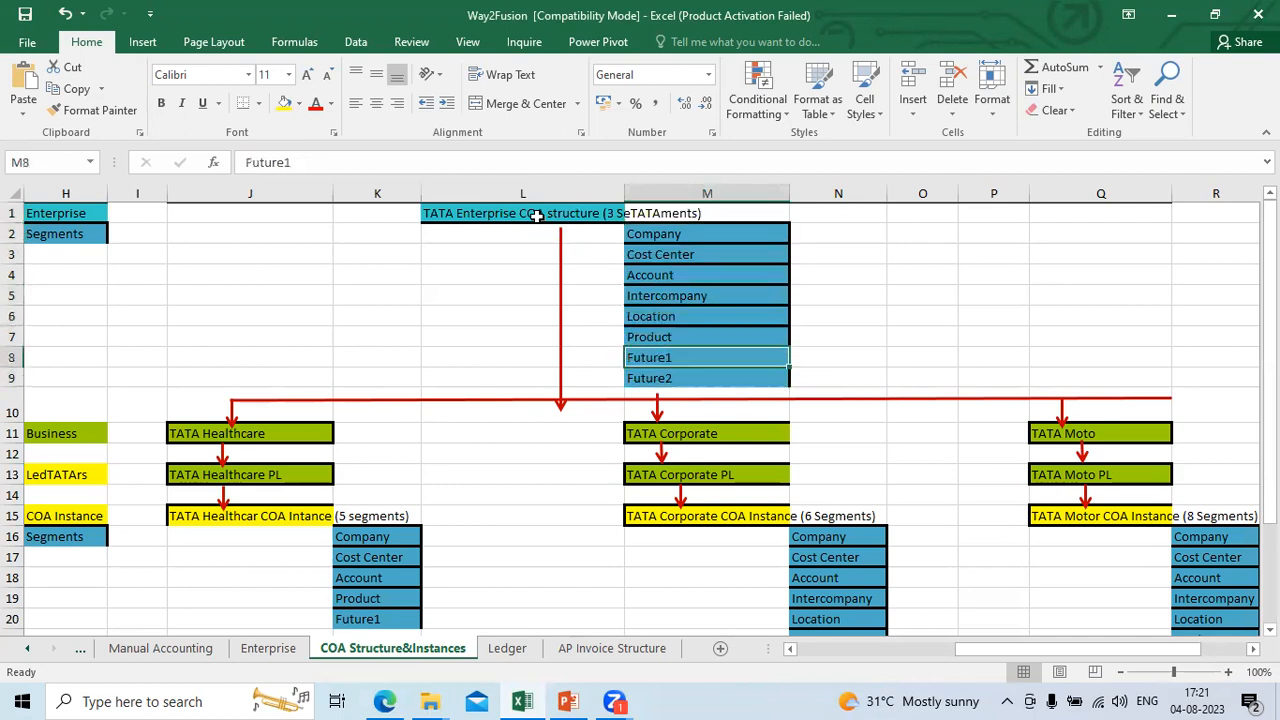
key(Down)
key(Down)
key(Down)
key(Down)
key(Down)
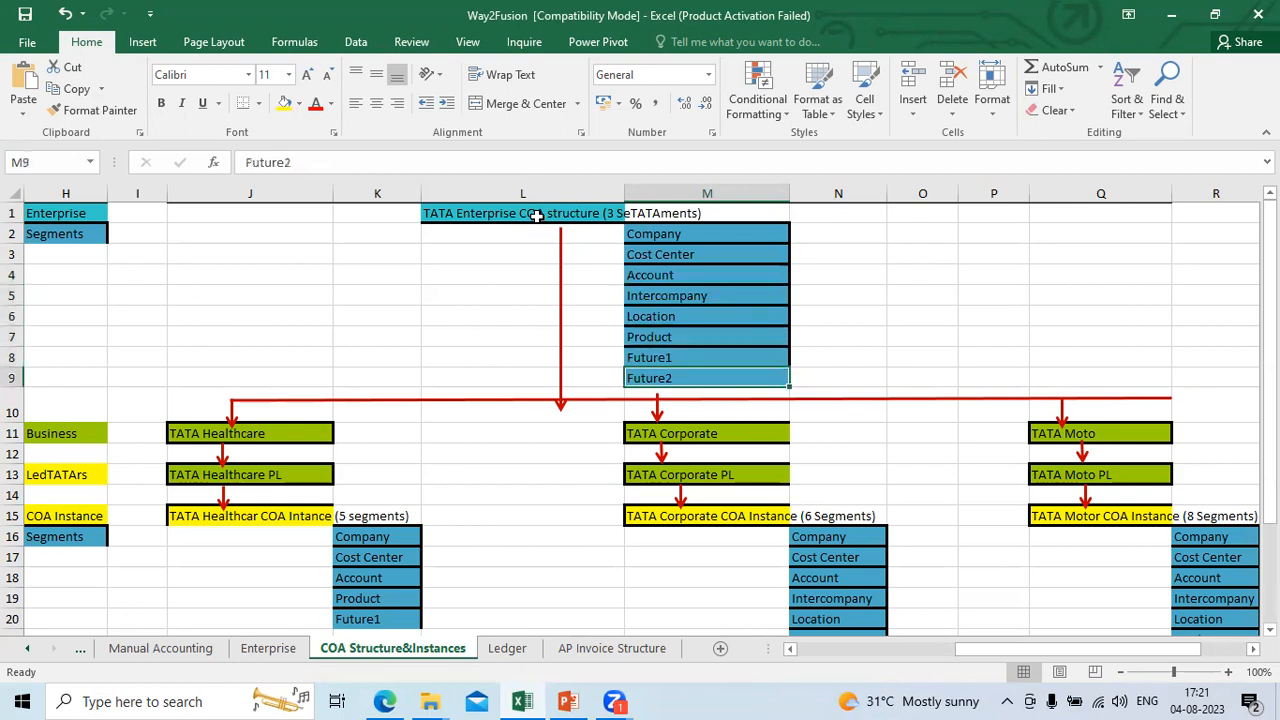
key(Up)
key(Up)
key(Up)
key(Up)
key(Up)
key(Up)
key(Up)
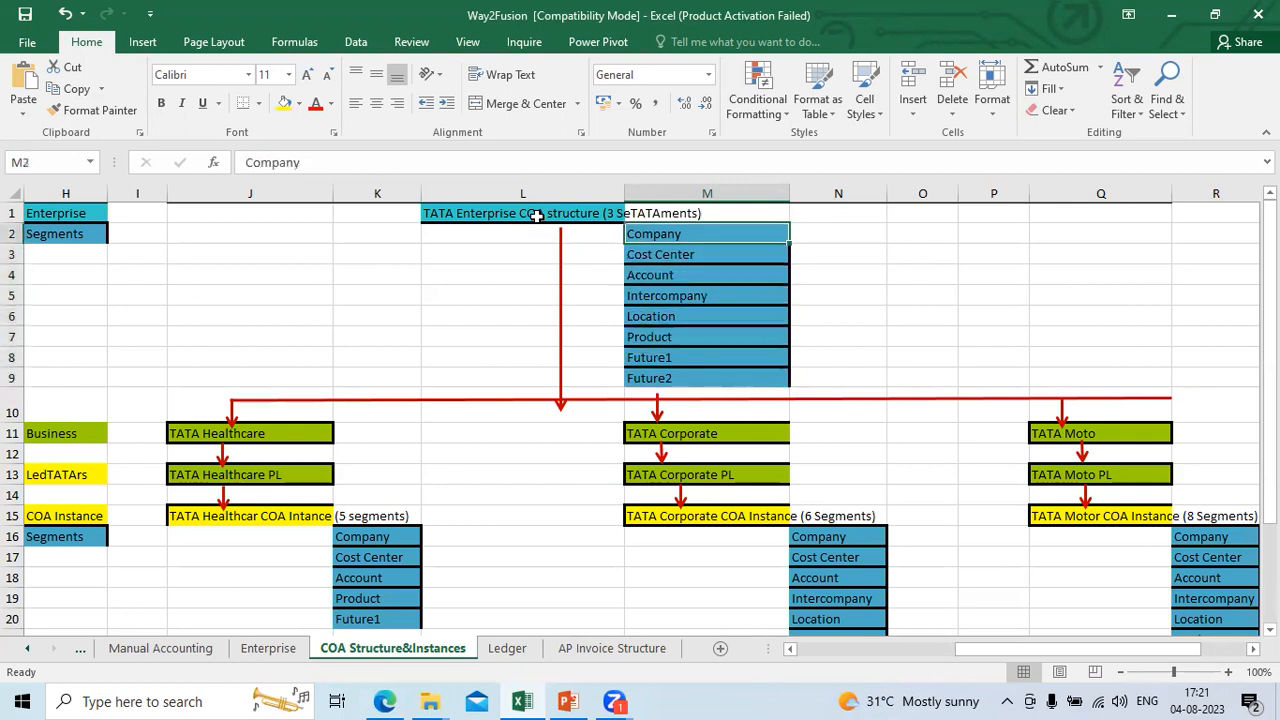
Step: Examine the three businesses below the enterprise structure: TATA Healthcare, TATA Corporate and TATA Moto
key(Left)
key(Down)
key(Down)
key(Down)
key(Down)
key(Down)
key(Down)
key(Down)
key(Down)
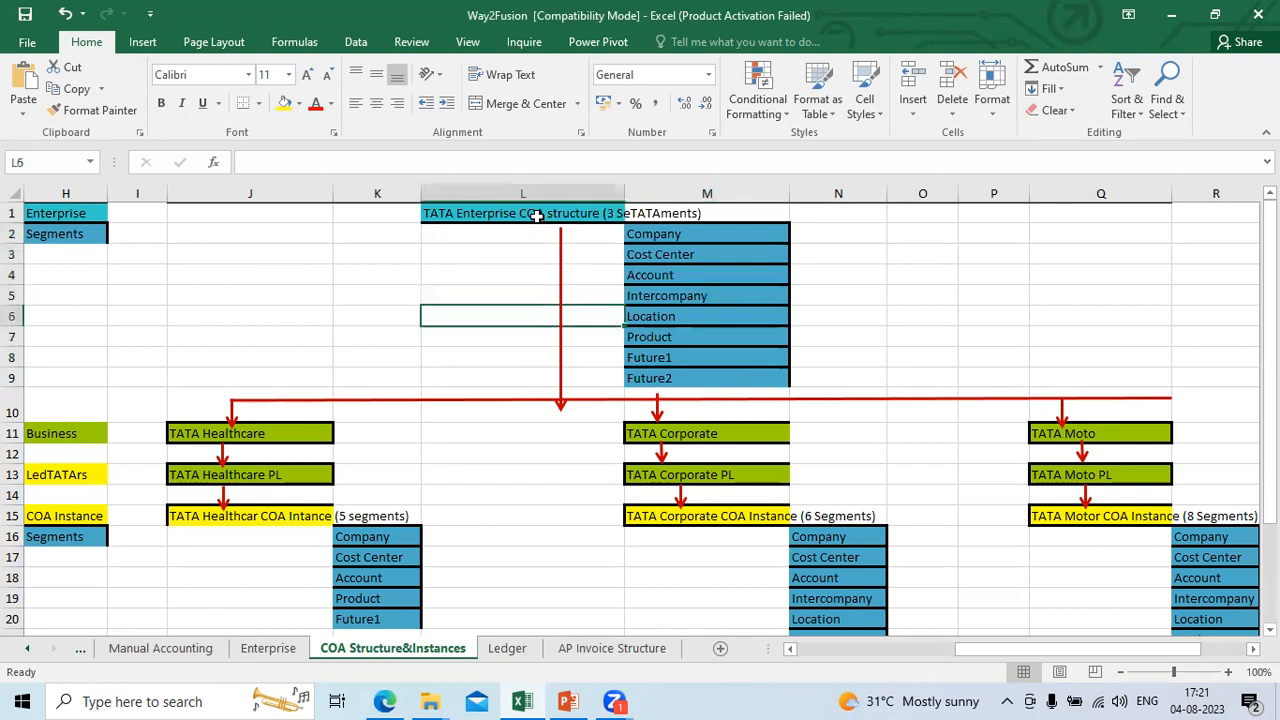
key(Left)
key(Down)
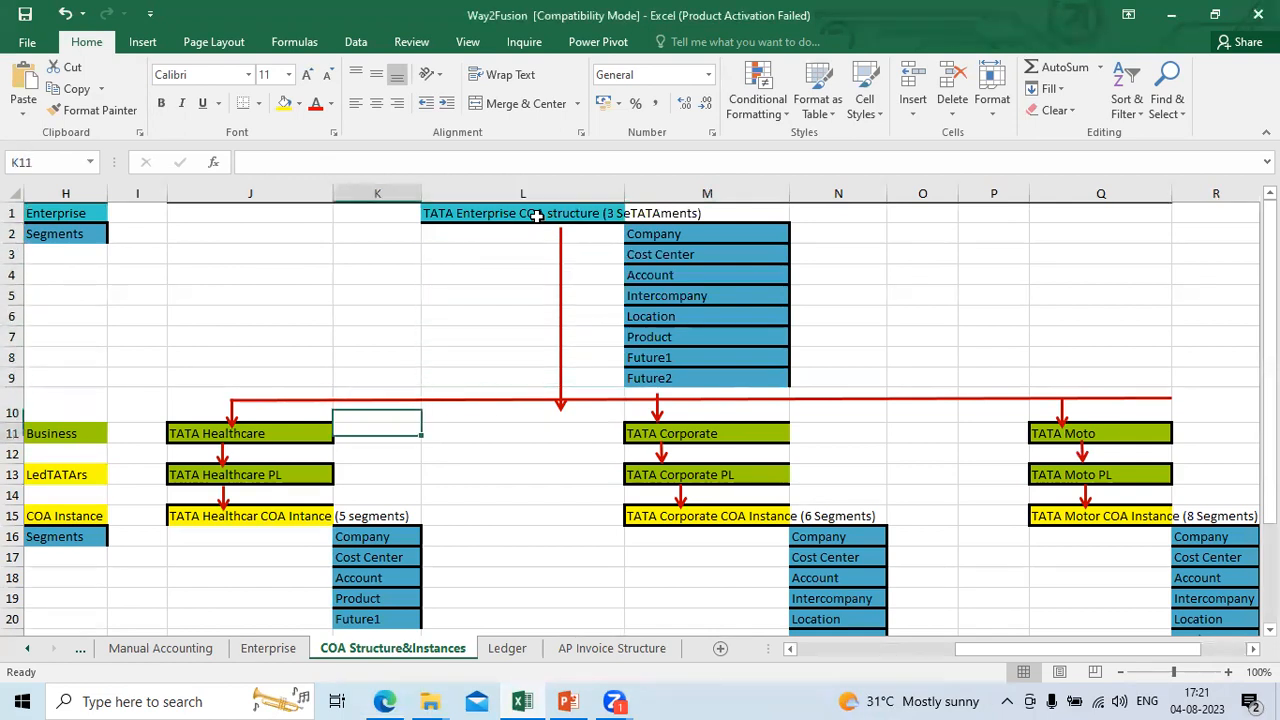
key(Left)
key(Right)
key(Right)
key(Right)
key(Right)
key(Right)
key(Right)
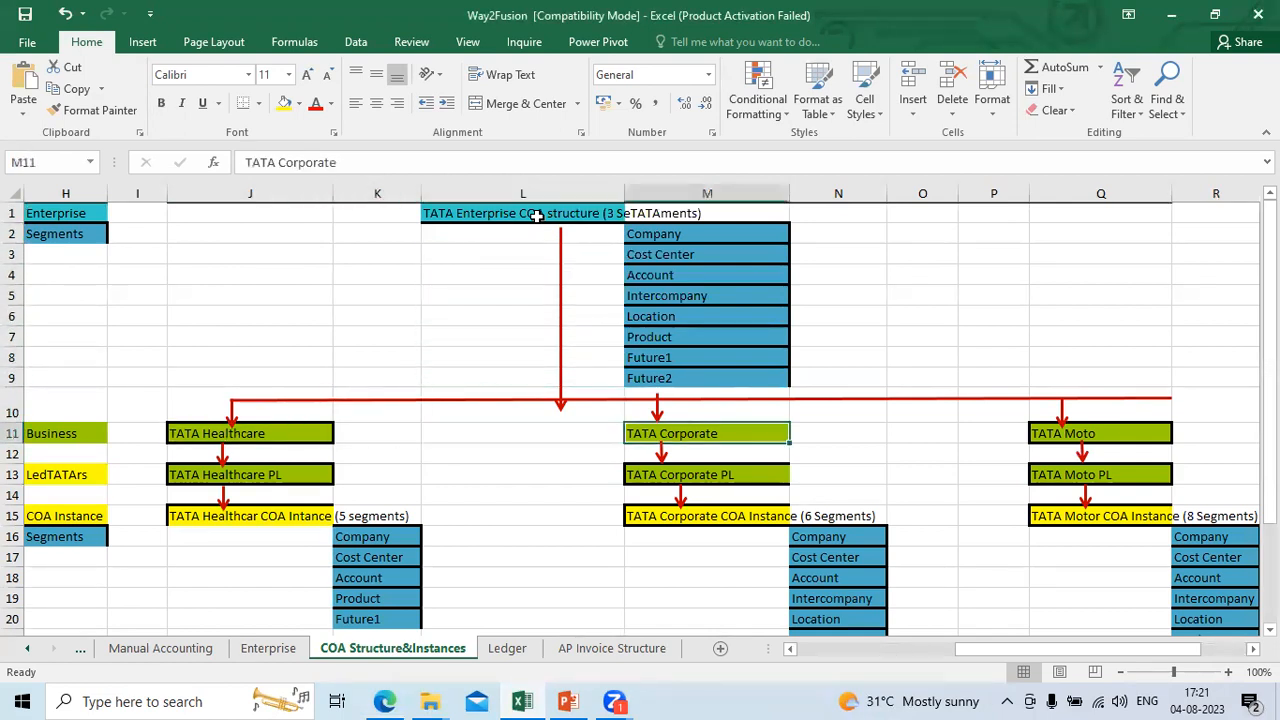
key(Right)
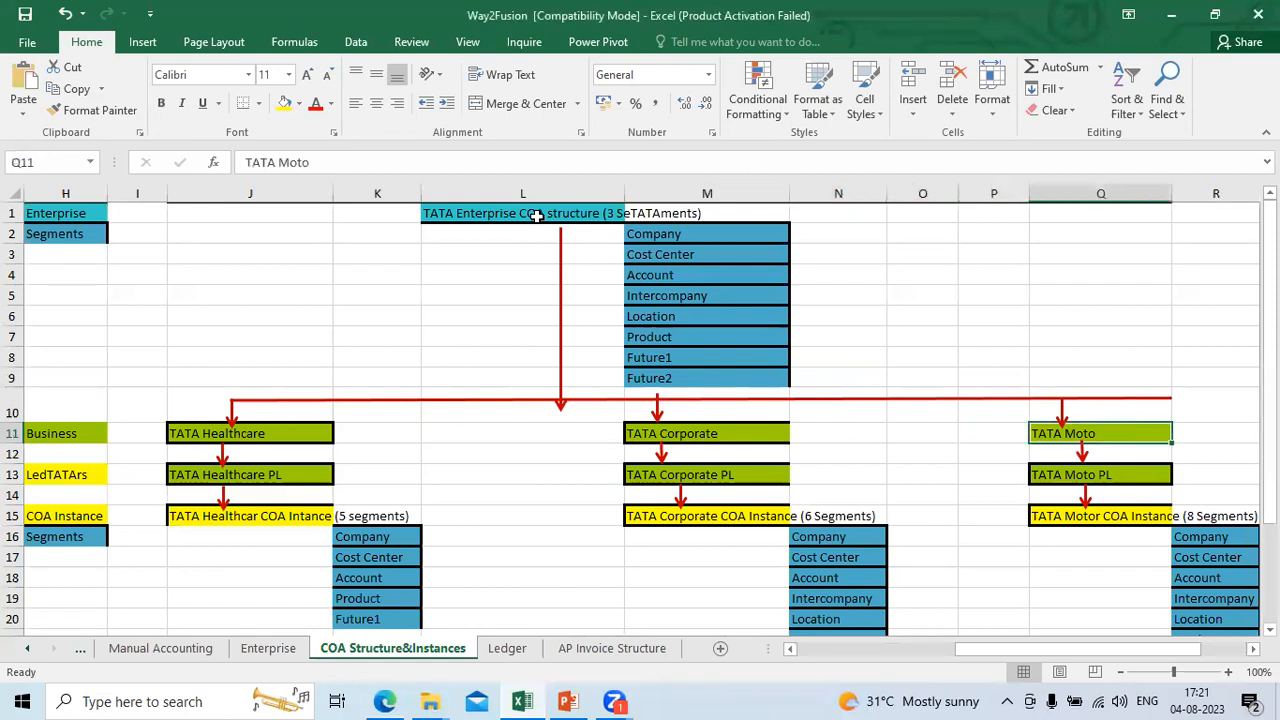
key(Up)
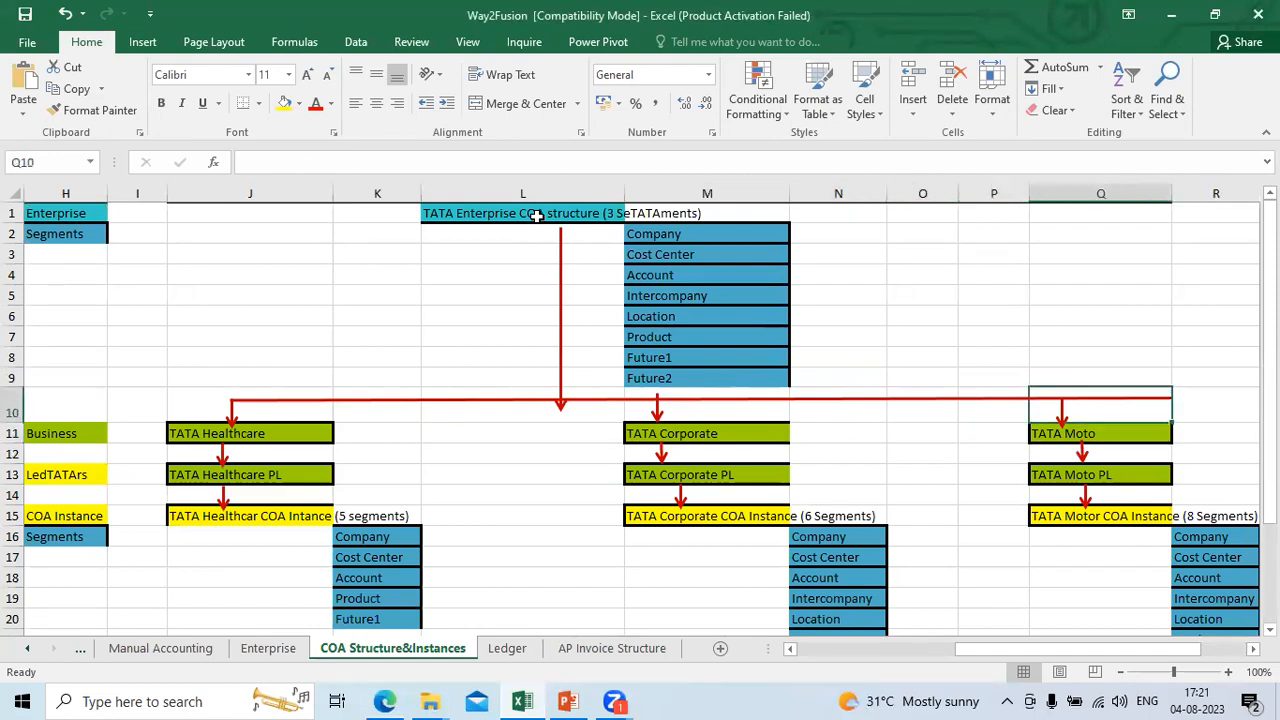
Step: Compare the enterprise structure's segment list with the TATA Corporate branch beneath it
key(Up)
key(Up)
key(Up)
key(Up)
key(Up)
key(Up)
key(Left)
key(Left)
key(Left)
key(Left)
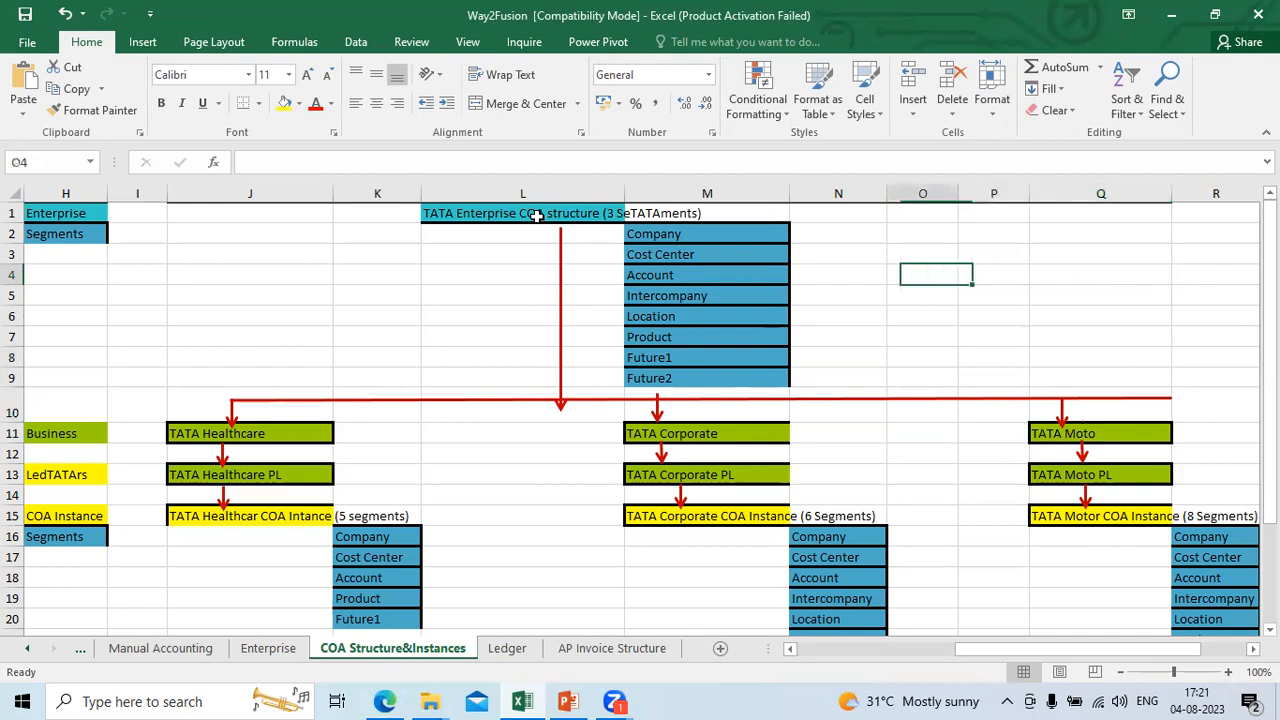
key(Down)
key(Down)
key(Down)
key(Down)
key(Down)
key(Down)
key(Down)
key(Down)
key(Down)
key(Down)
key(Down)
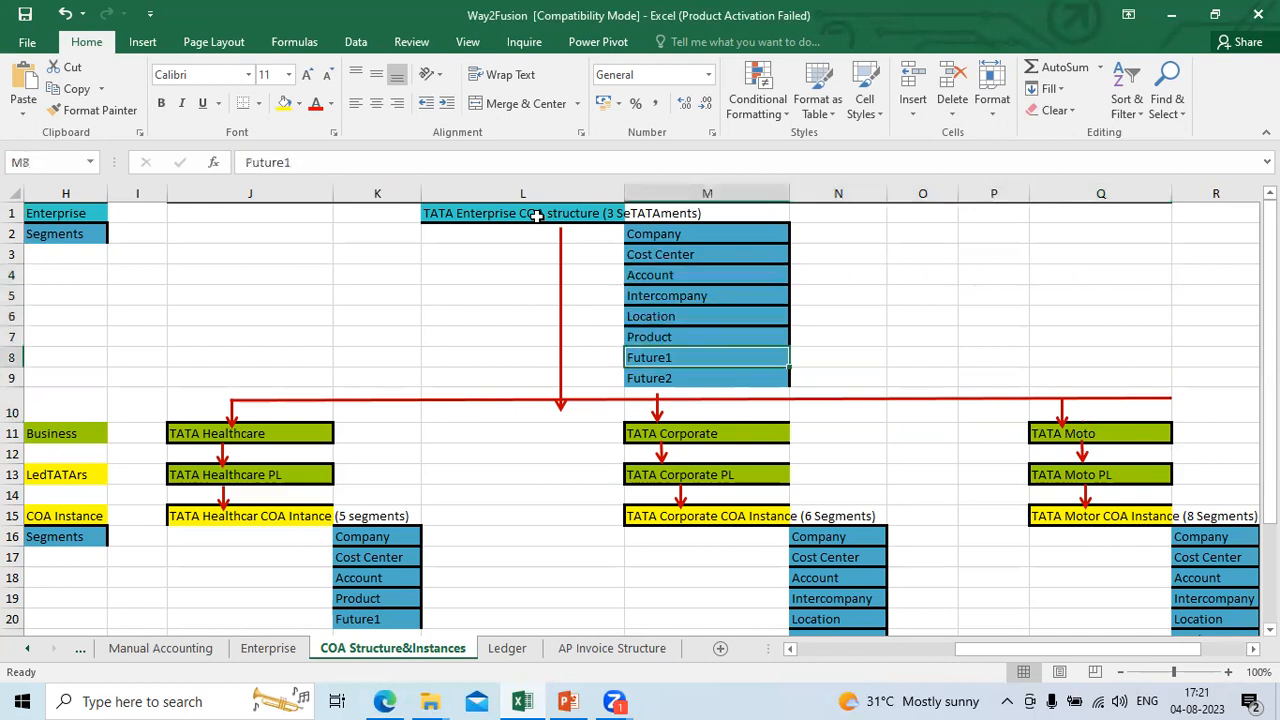
key(Down)
key(Down)
key(Down)
key(Down)
key(Down)
key(Down)
key(Down)
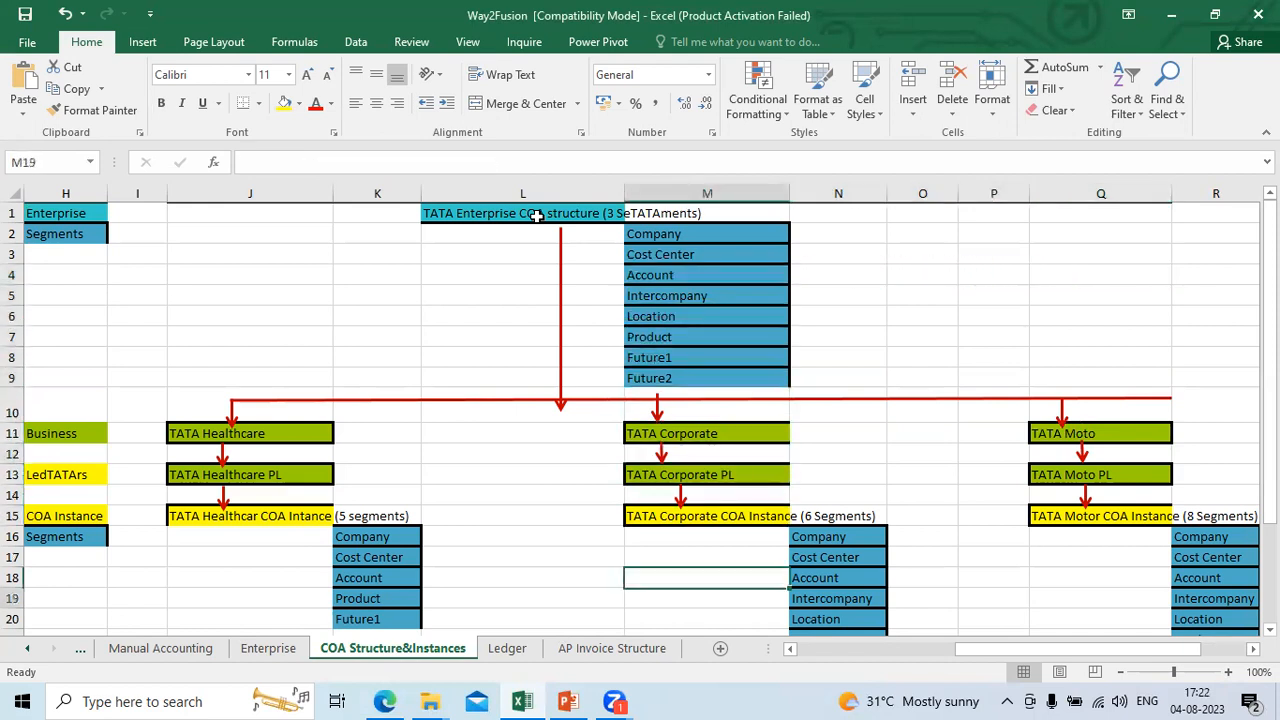
Step: Trace the TATA Healthcare branch down to its COA instance and examine that instance's segments from Company to Future1
key(Left)
key(Left)
key(Up)
key(Up)
key(Up)
key(Up)
key(Up)
key(Up)
key(Up)
key(Up)
key(Up)
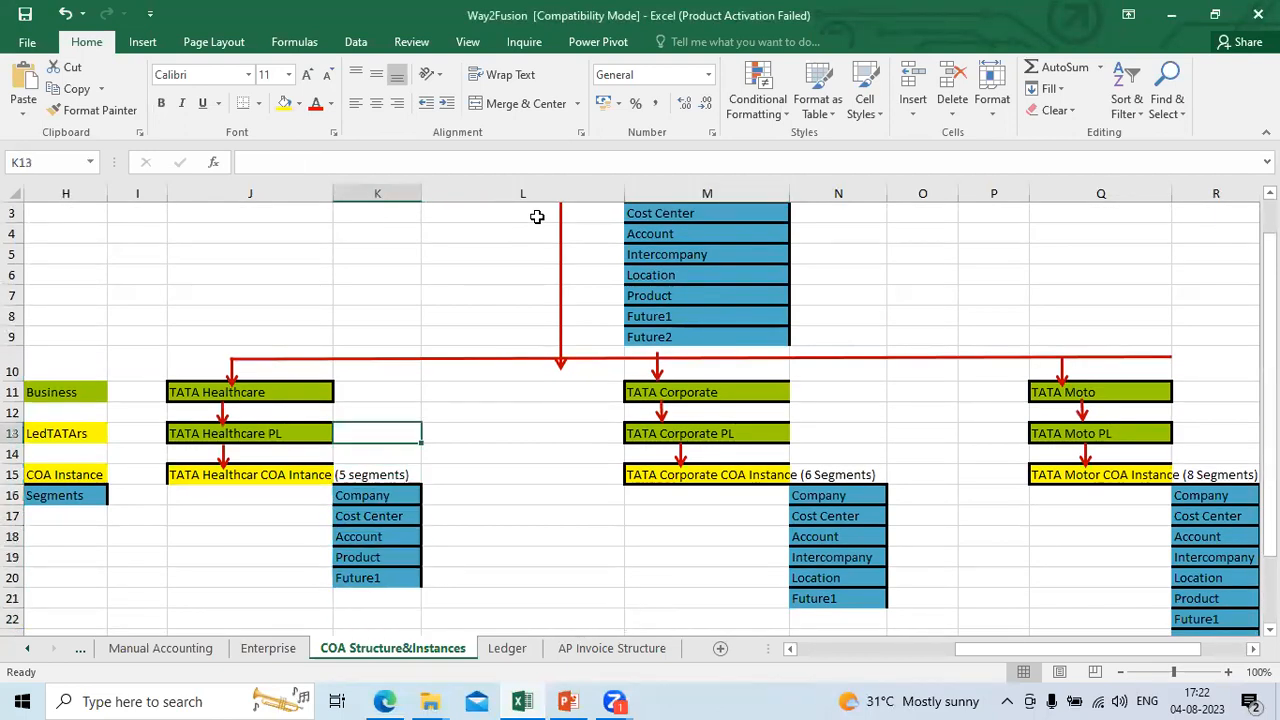
key(Left)
key(Up)
key(Up)
key(Down)
key(Down)
key(Right)
key(Down)
key(Down)
key(Down)
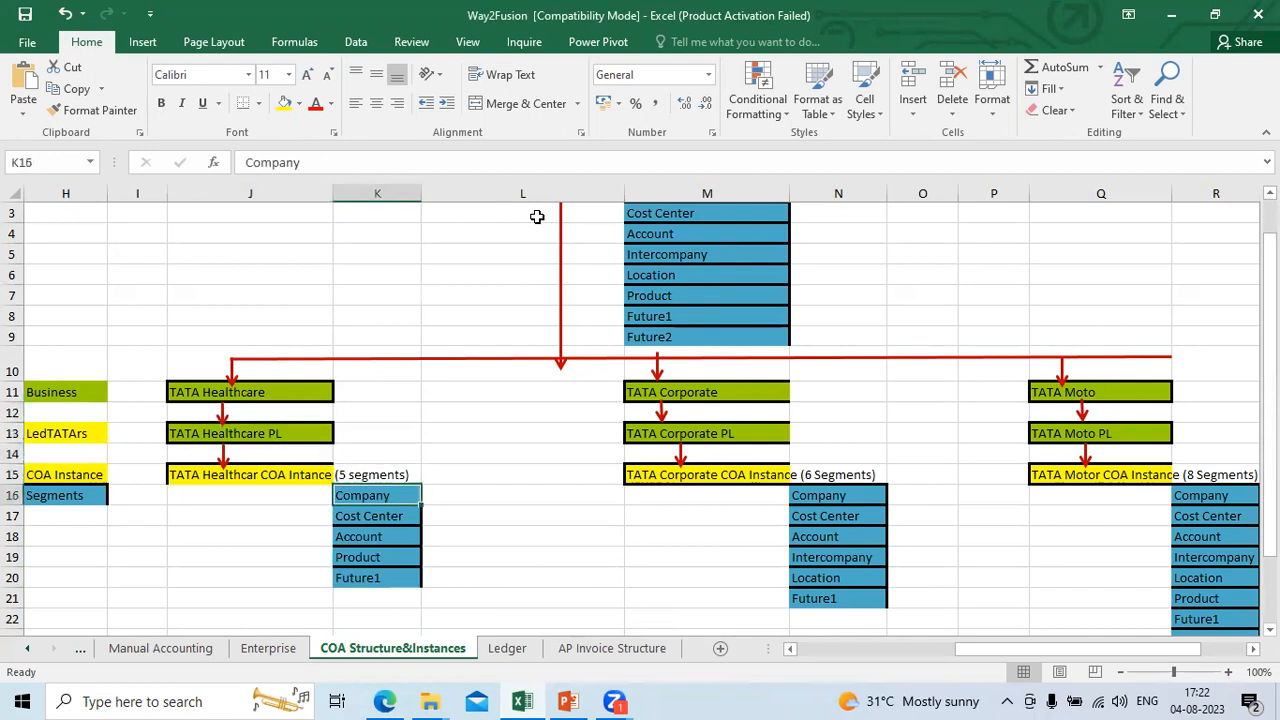
key(shift+Down)
key(shift+Down)
key(shift+Down)
key(shift+Down)
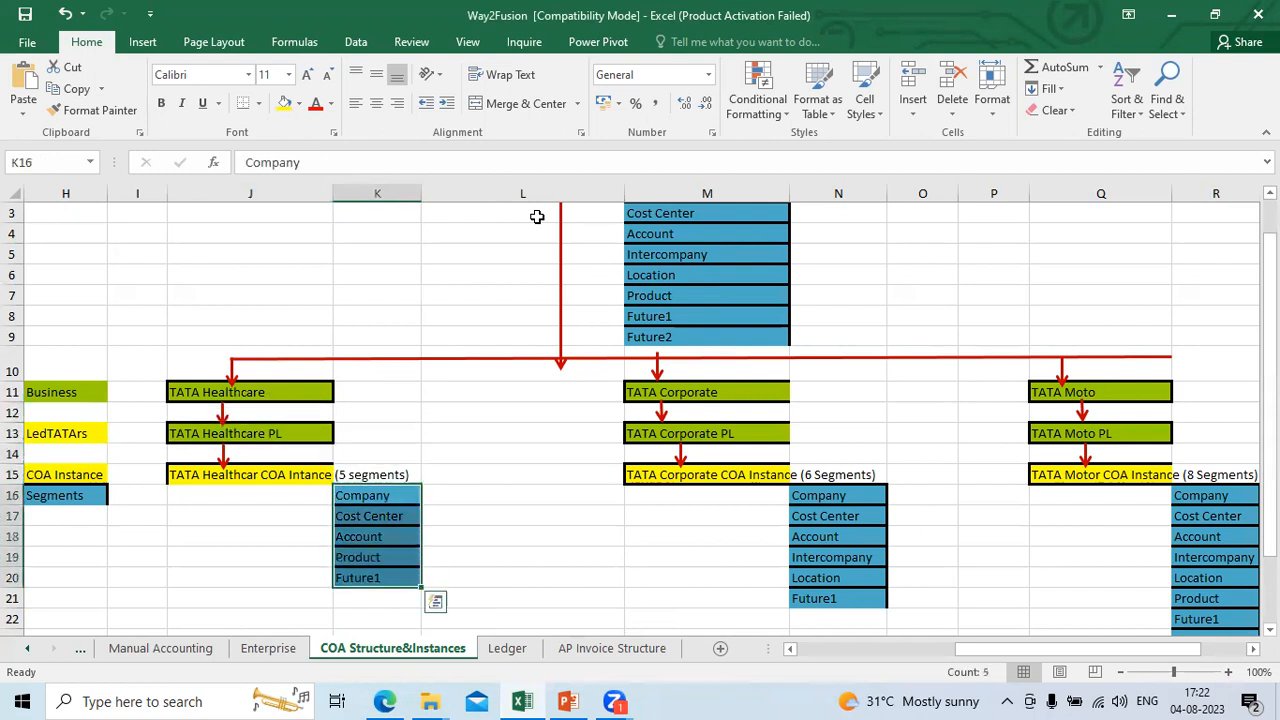
key(Right)
key(Up)
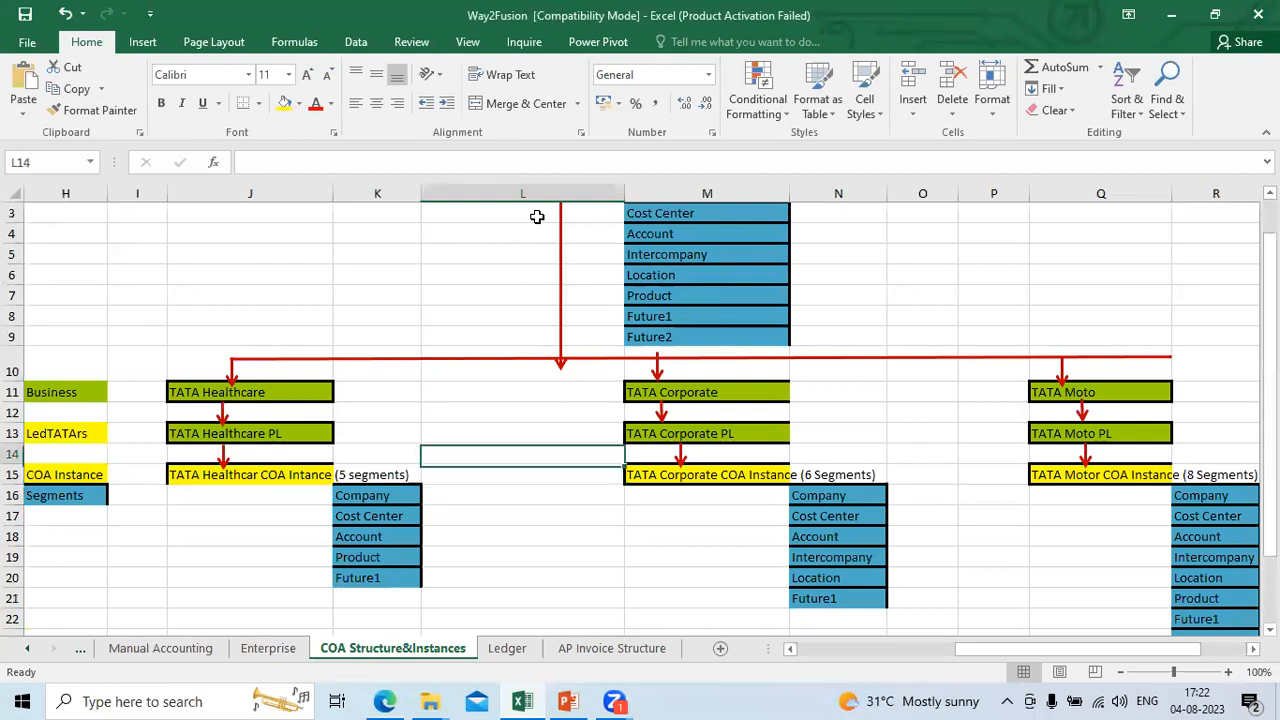
Step: Examine the segments listed under the TATA Corporate COA Instance
key(Right)
key(Right)
key(Down)
key(Down)
key(Down)
key(Down)
key(Down)
key(Down)
key(Down)
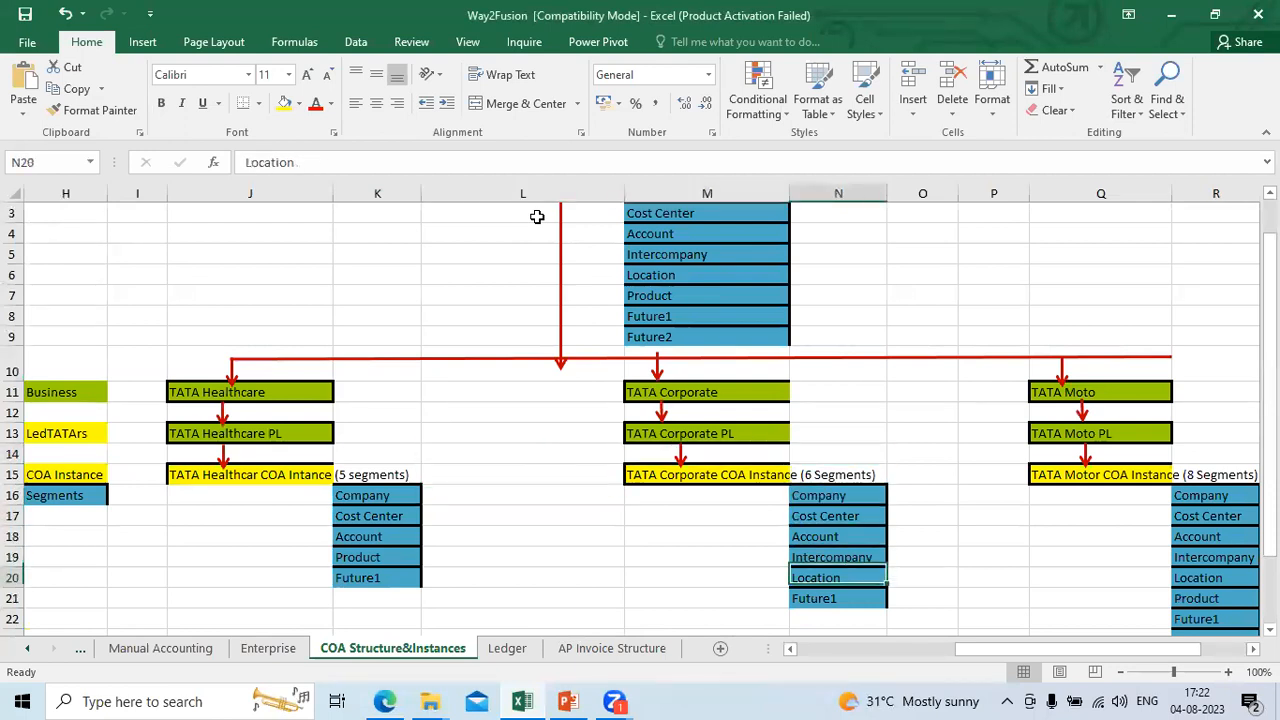
key(Up)
key(Up)
key(Up)
key(Up)
key(Up)
Step: Examine the segments listed under the TATA Motor COA Instance
key(Up)
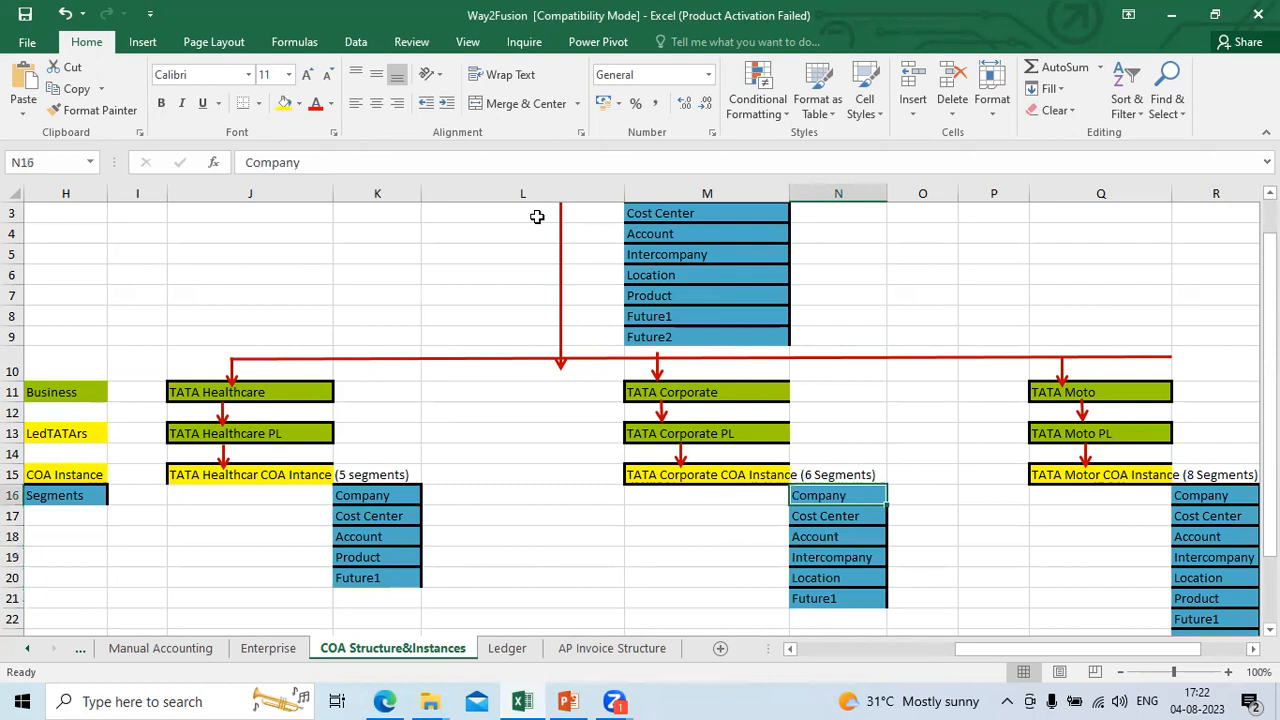
key(Right)
key(Up)
key(Up)
key(Right)
key(Right)
key(Right)
key(Down)
key(Down)
key(Down)
key(Down)
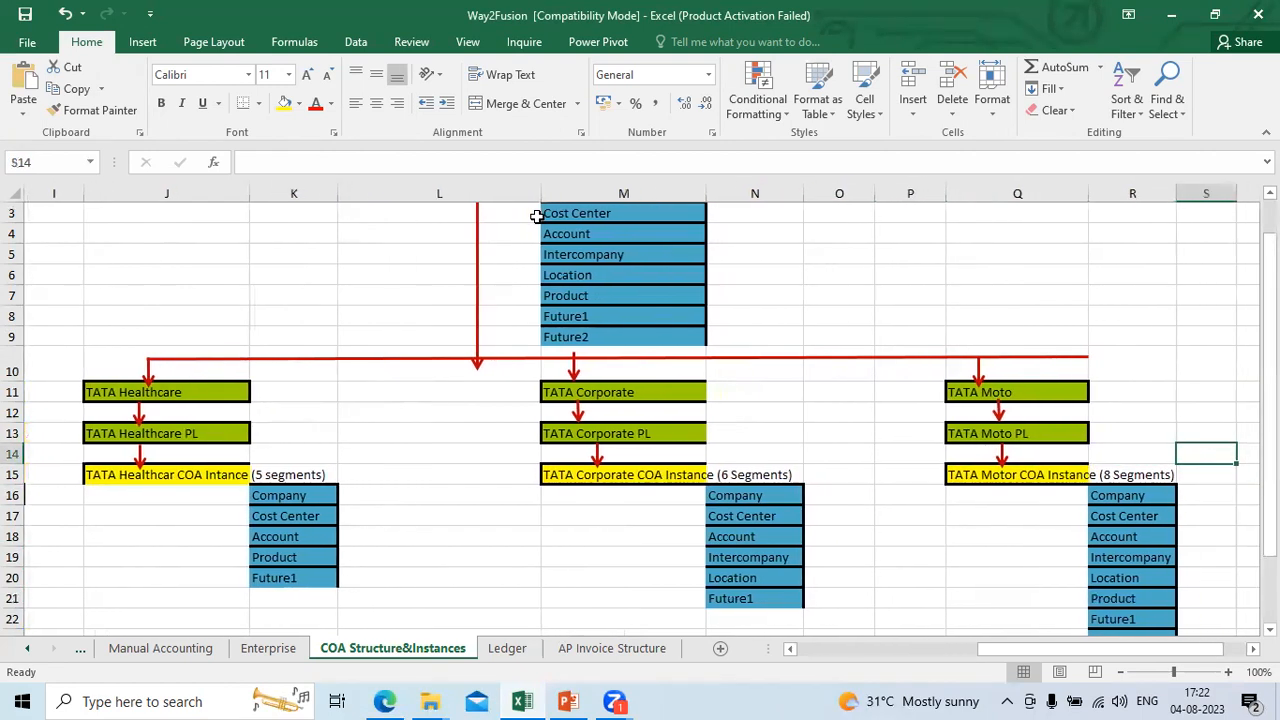
key(Down)
key(Down)
key(Down)
key(Down)
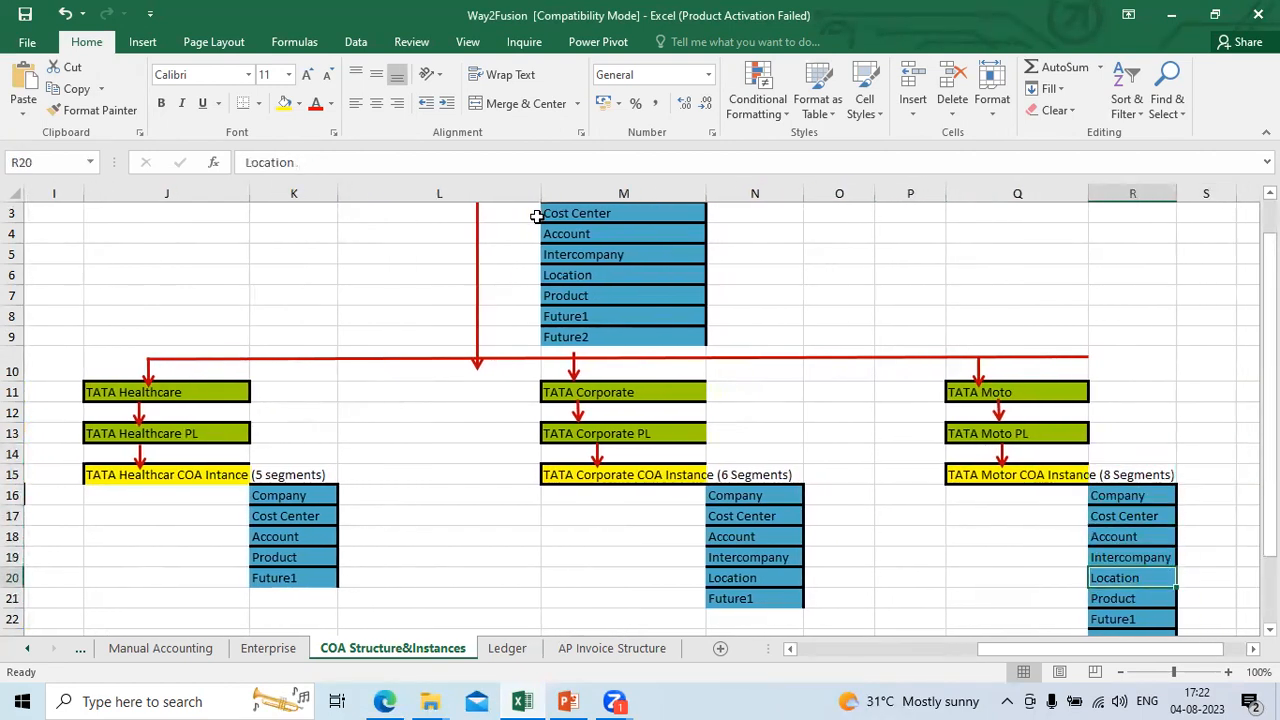
Step: Go back up to the TATA Enterprise COA structure heading and review how it relates to the three instances
key(Up)
key(Up)
key(Up)
key(Up)
key(Up)
key(Up)
key(Up)
key(Up)
key(Up)
key(Up)
key(Up)
key(Up)
key(Up)
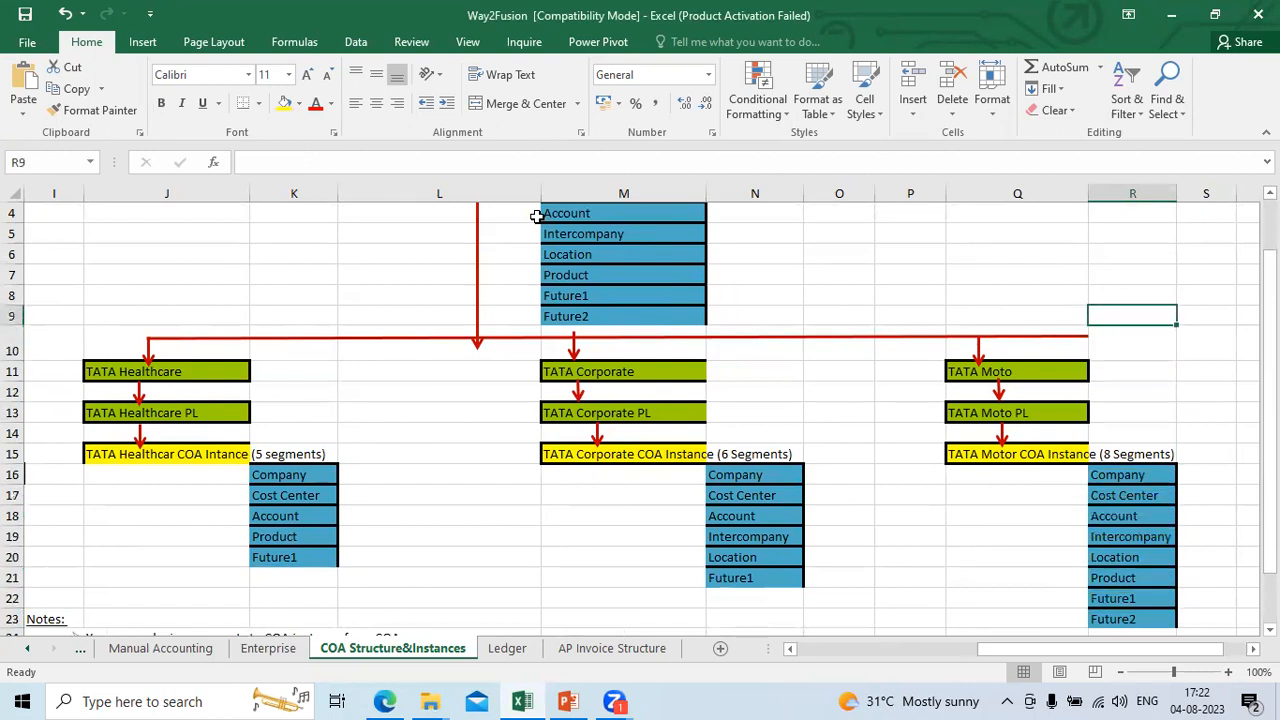
key(Left)
key(Left)
key(Left)
key(Left)
key(Left)
key(Left)
key(Left)
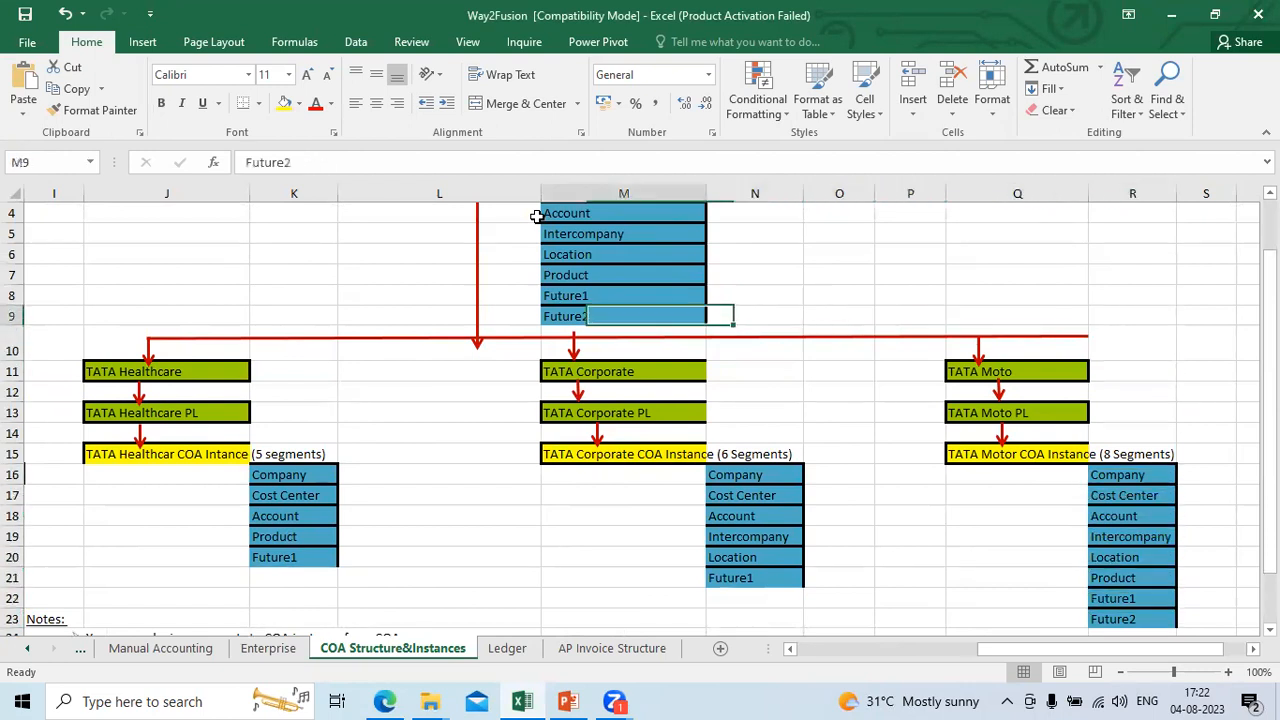
key(Left)
key(Up)
key(Up)
key(Up)
key(Up)
key(Up)
key(Up)
key(Up)
key(Up)
key(Right)
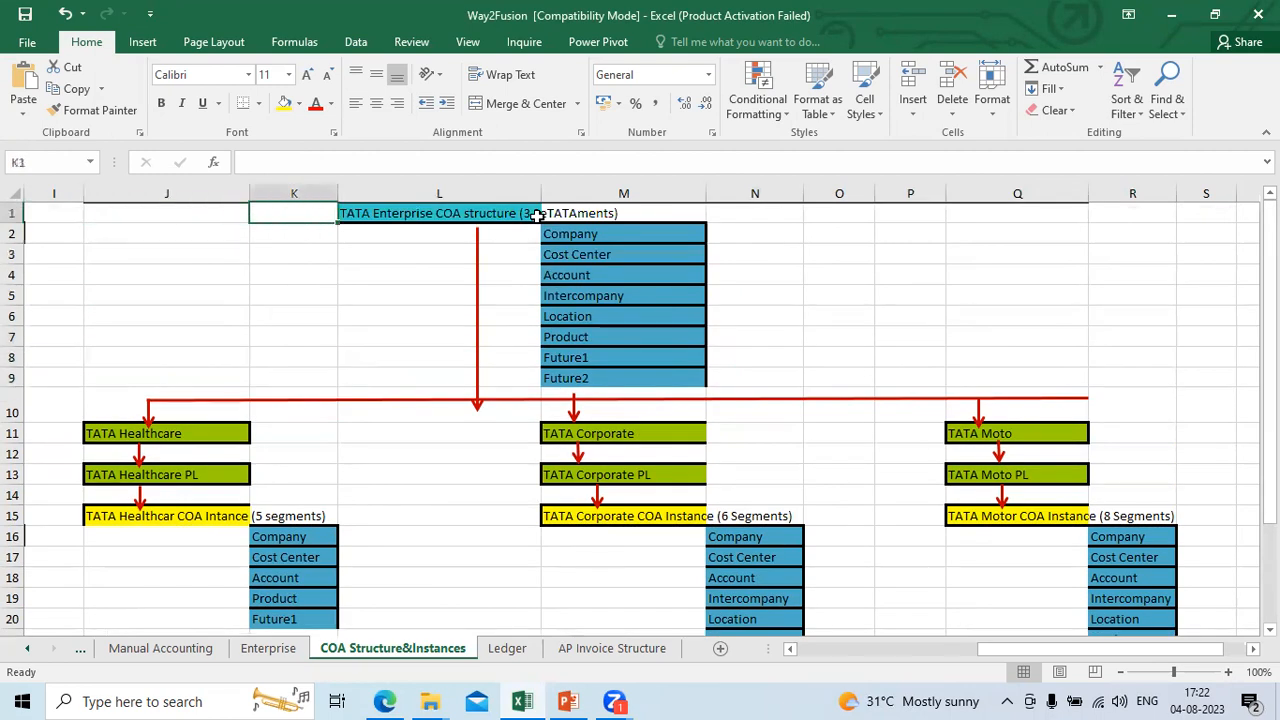
Step: Examine the TATA Enterprise COA structure's segments from Company to Future2 and follow the branch down to TATA Corporate PL
key(Right)
key(Right)
key(Down)
key(Down)
key(Down)
key(Down)
key(Down)
key(Down)
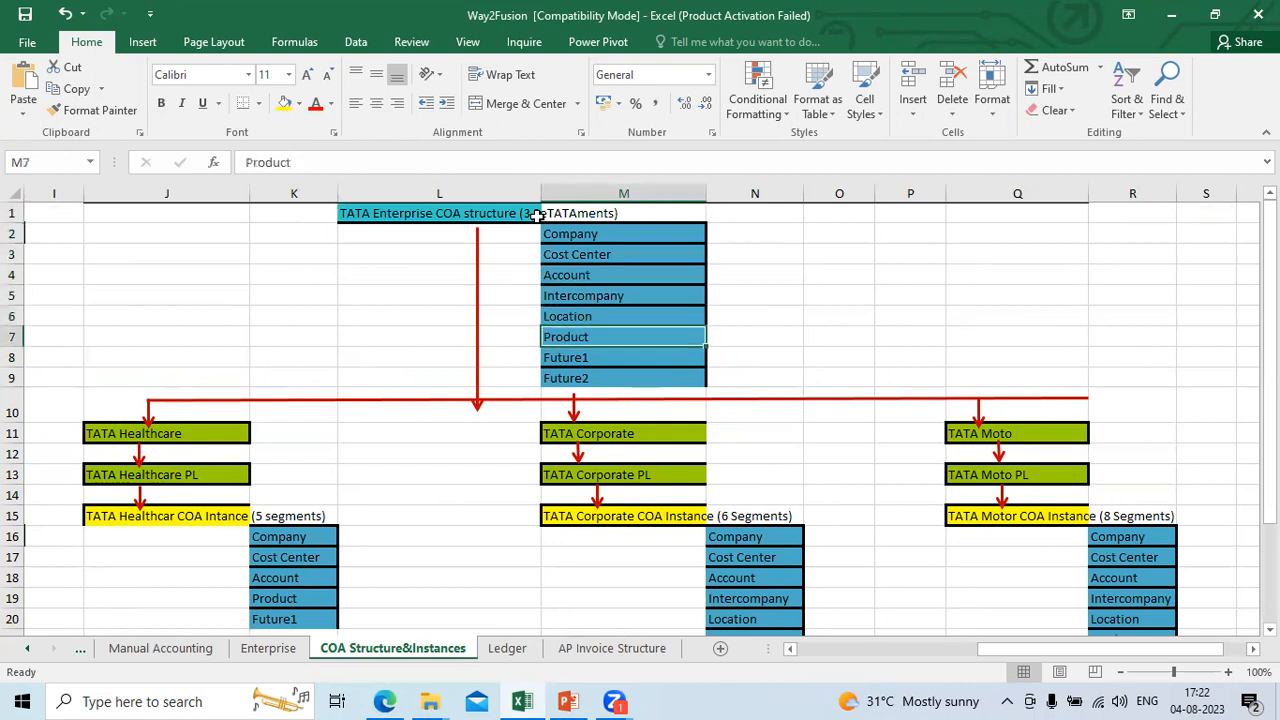
key(Down)
key(Down)
key(Down)
key(Down)
key(Down)
key(Down)
key(Down)
key(Down)
key(Down)
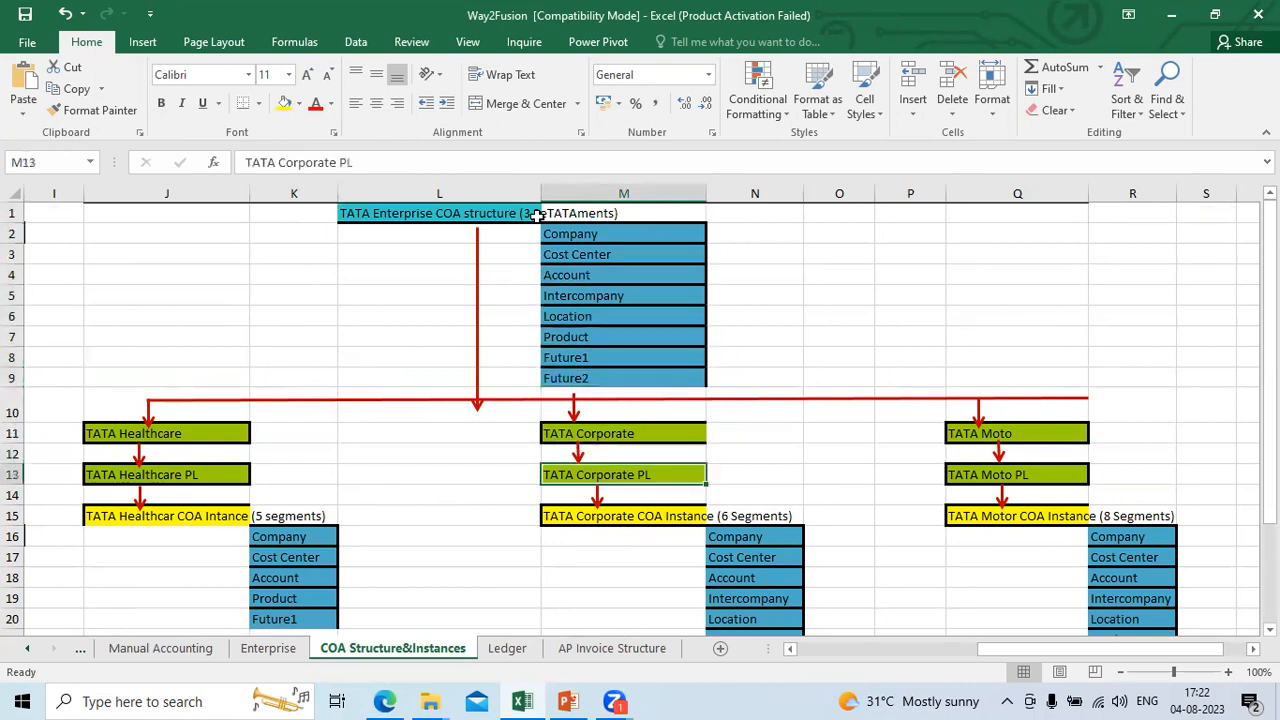
Step: Highlight the TATA Healthcare COA instance's segments from Company to Future1 and relate them back to the enterprise structure above
key(Left)
key(Left)
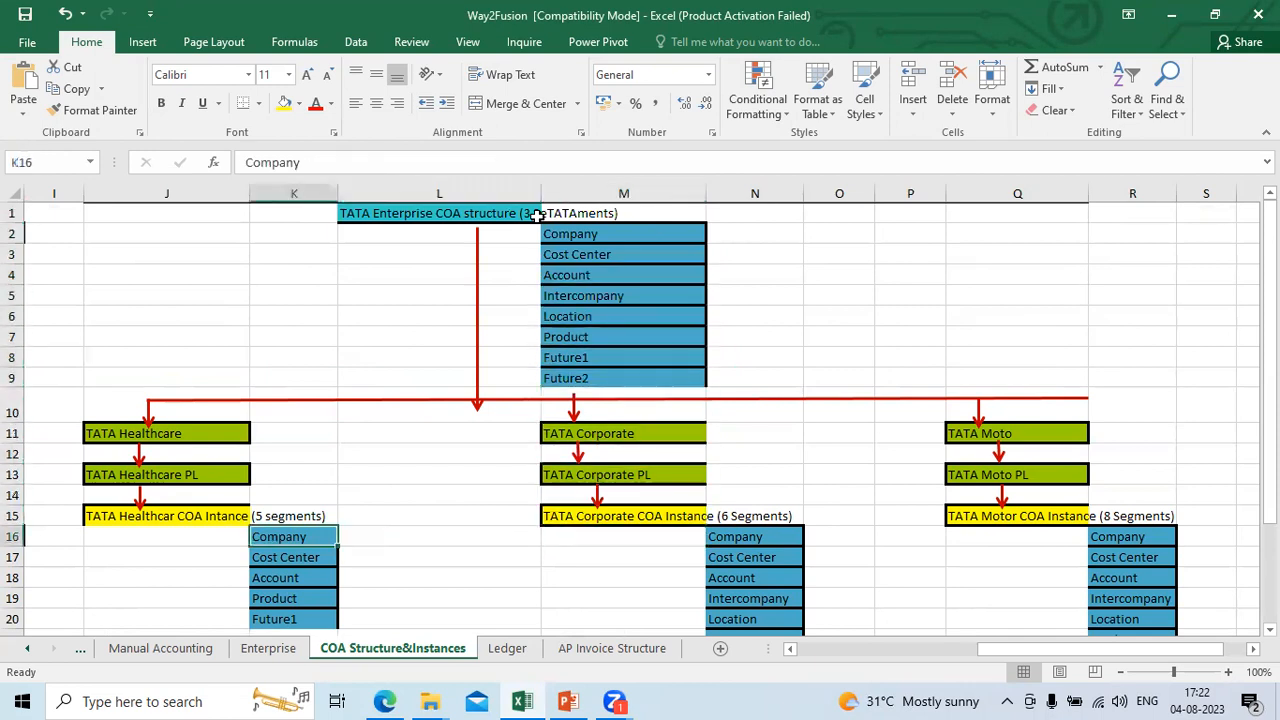
key(shift+Down)
key(shift+Down)
key(shift+Down)
key(shift+Down)
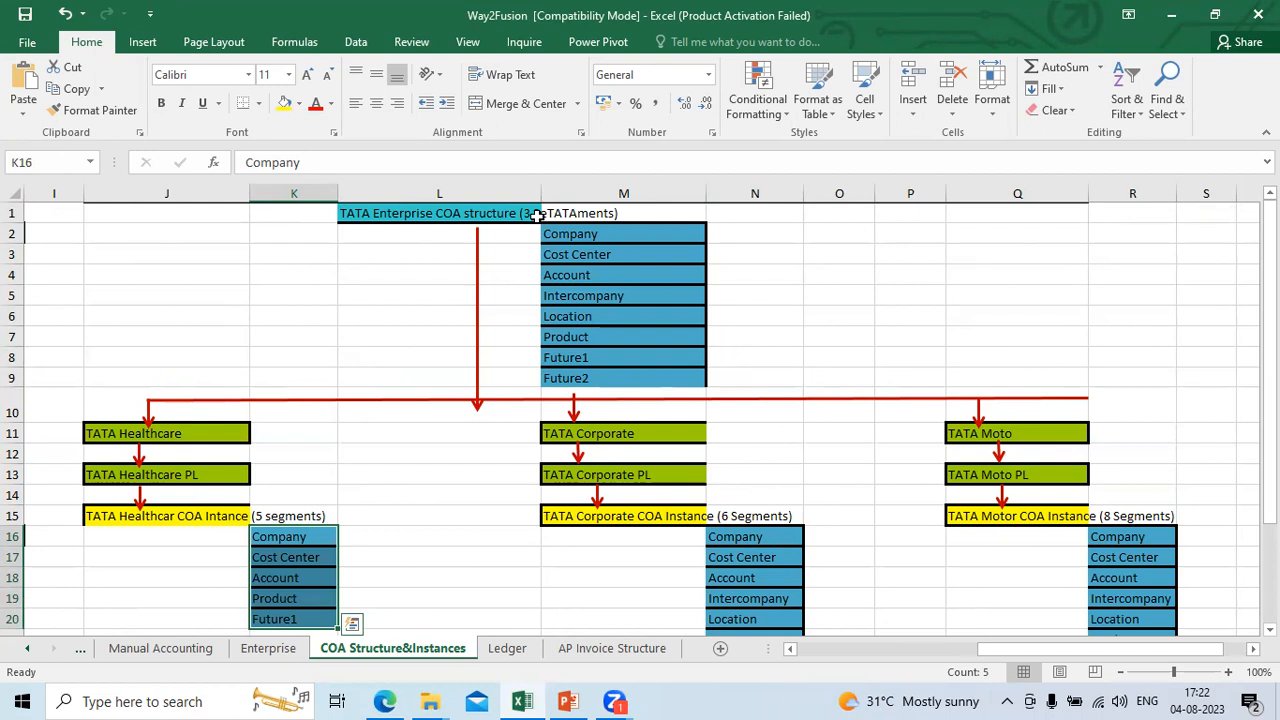
key(Down)
key(Down)
key(Down)
key(Down)
key(Down)
key(Down)
key(Up)
key(Up)
key(Up)
key(Up)
key(Up)
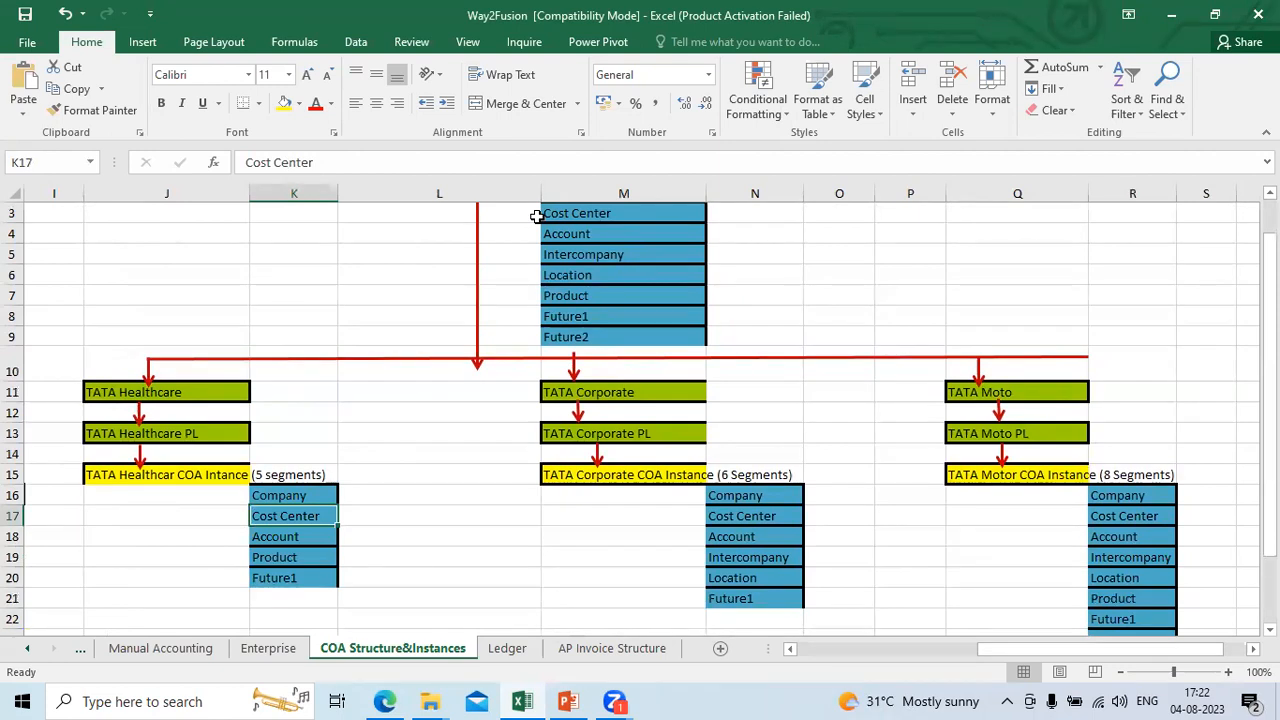
key(Up)
key(Up)
key(Up)
key(Up)
key(Up)
key(Up)
key(Up)
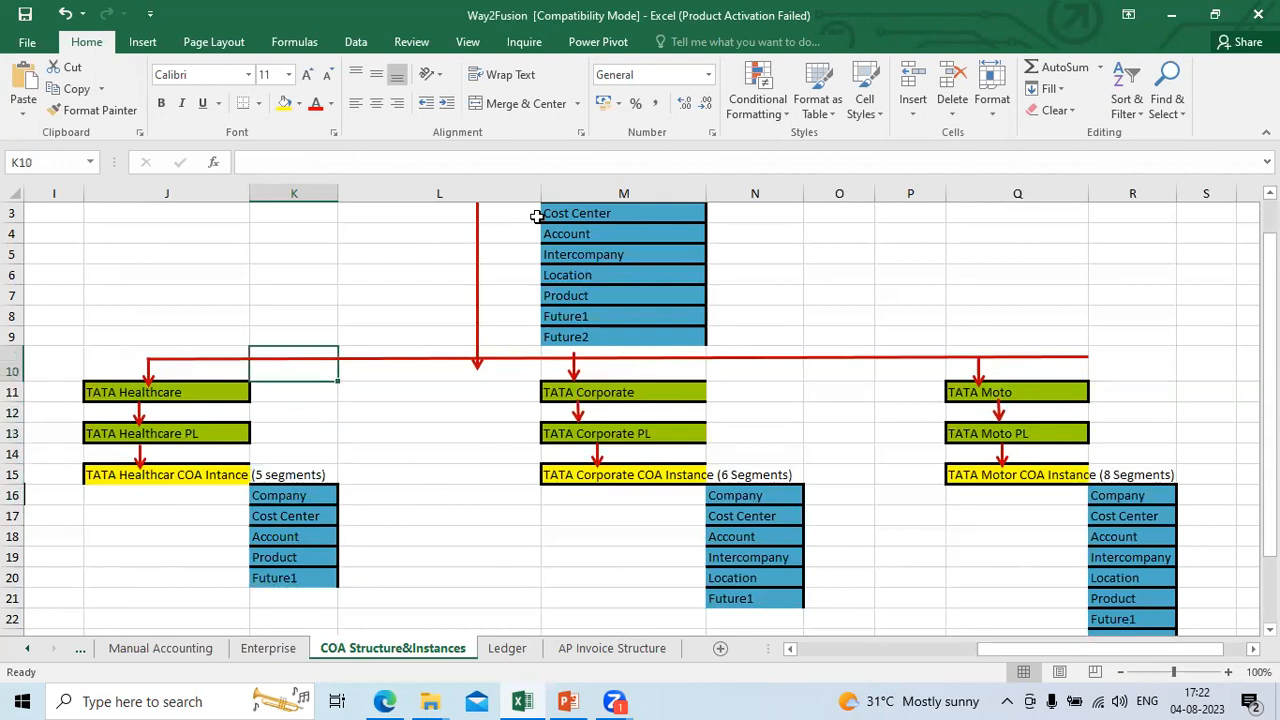
Step: Trace TATA Healthcare PL to its COA instance and review that instance's segment list
key(Right)
key(Down)
key(Down)
key(Down)
key(Down)
key(Left)
key(Left)
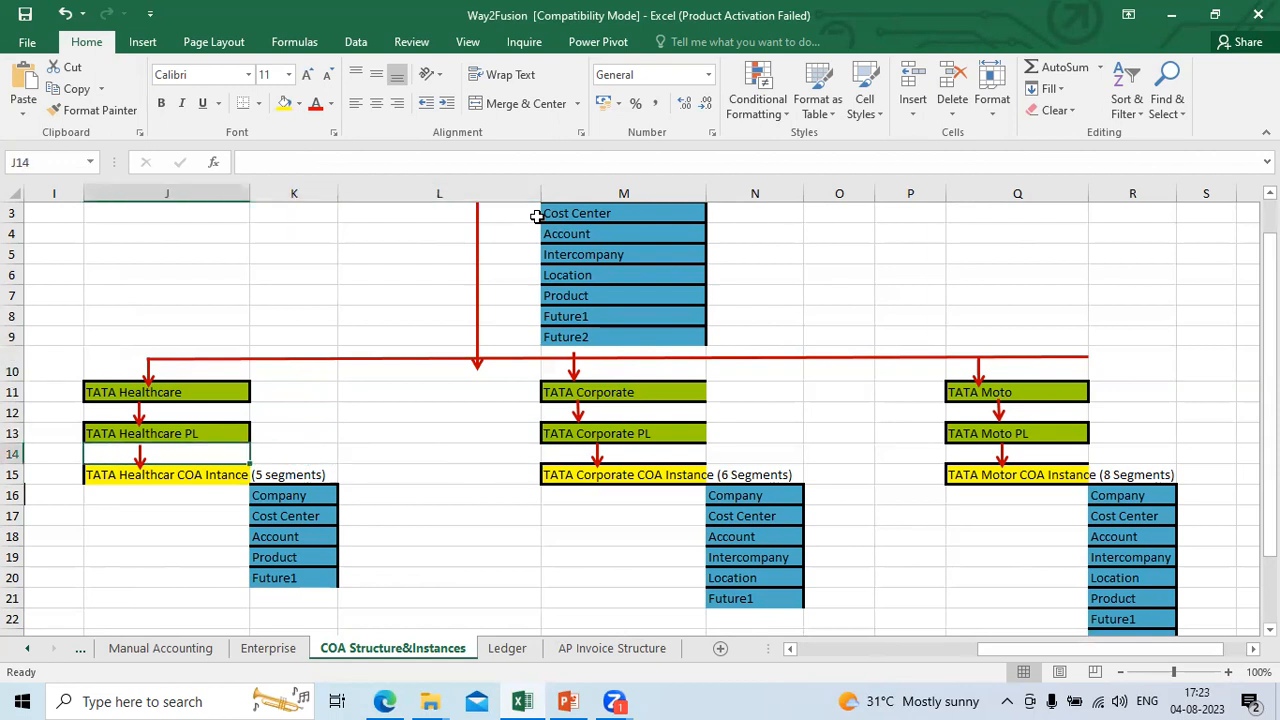
key(Right)
key(Down)
key(Down)
key(Down)
key(Down)
key(Down)
key(Down)
key(Down)
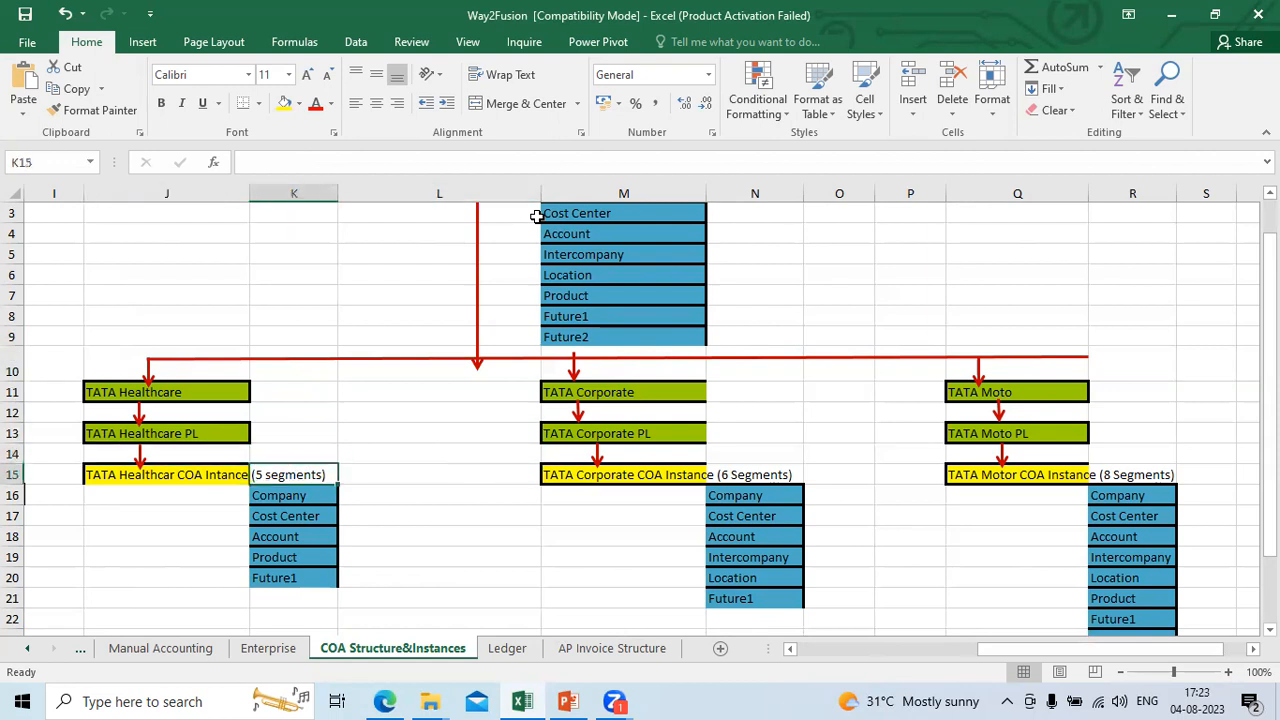
key(Up)
key(Up)
key(Up)
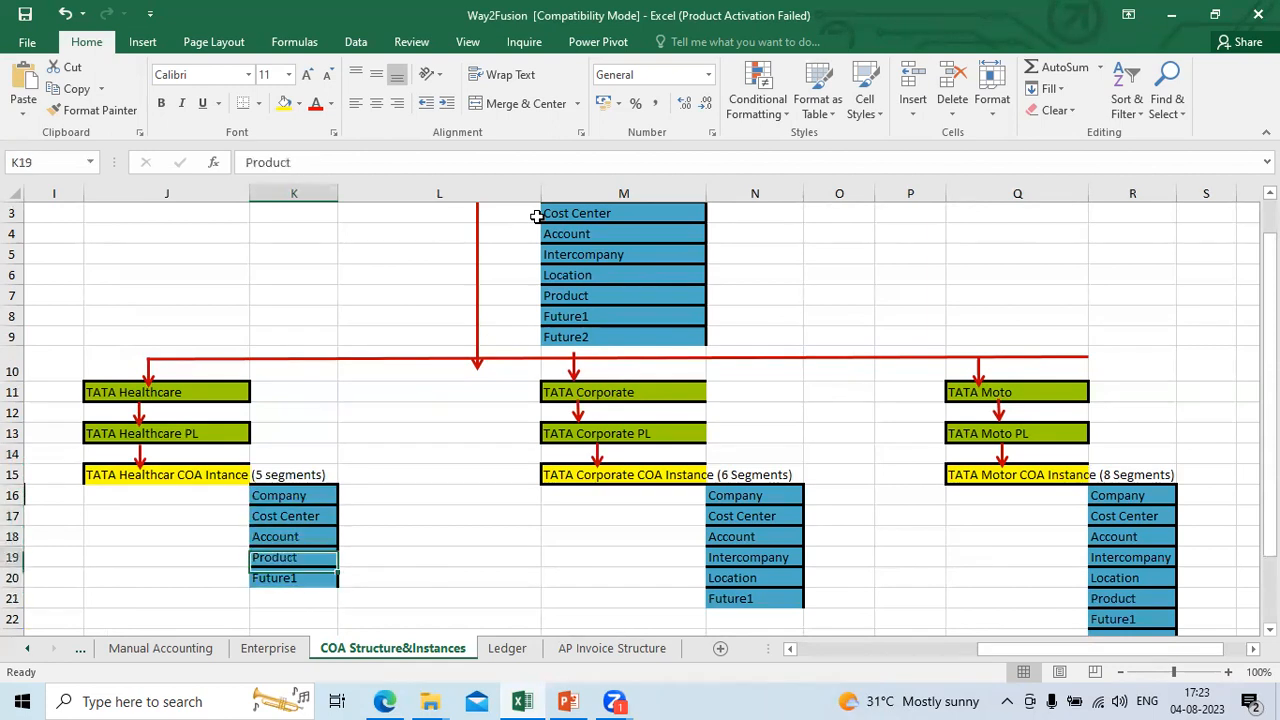
Step: Review the TATA Corporate COA Instance heading and its segments down to Future1
key(Right)
key(Right)
key(Right)
key(Up)
key(Up)
key(Up)
key(Up)
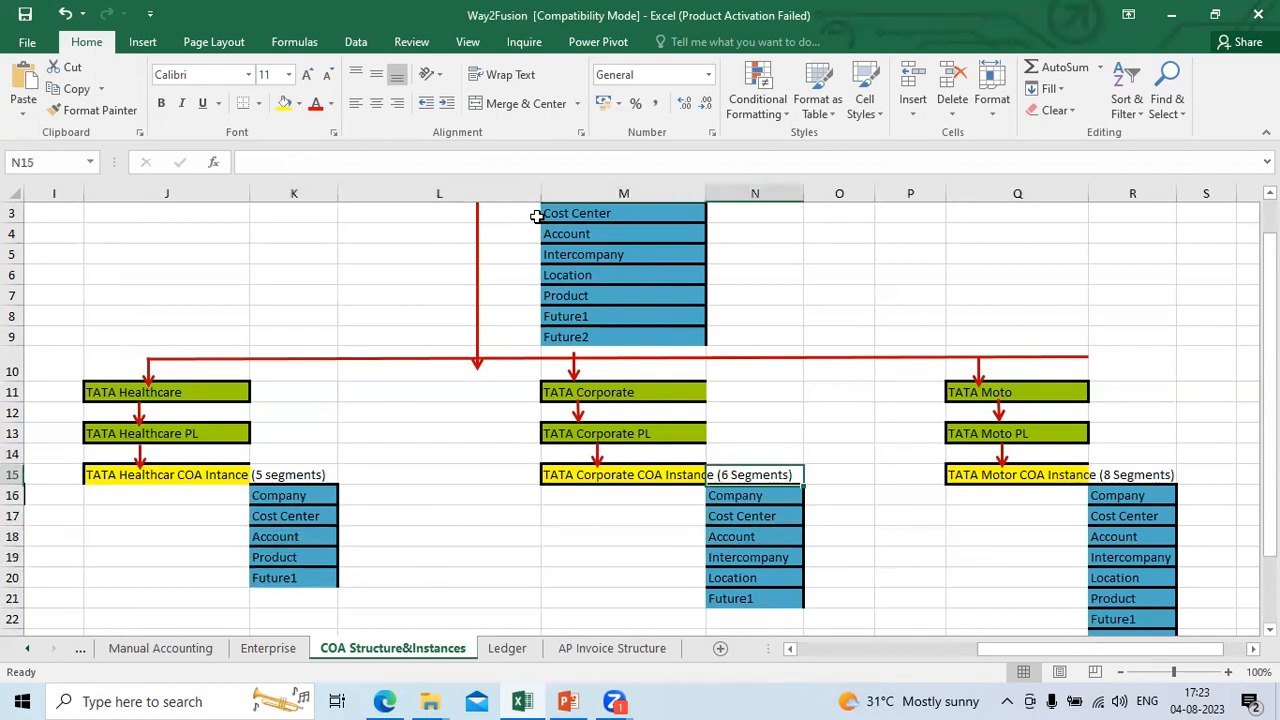
key(Down)
key(Down)
key(Down)
key(Down)
key(Down)
key(Down)
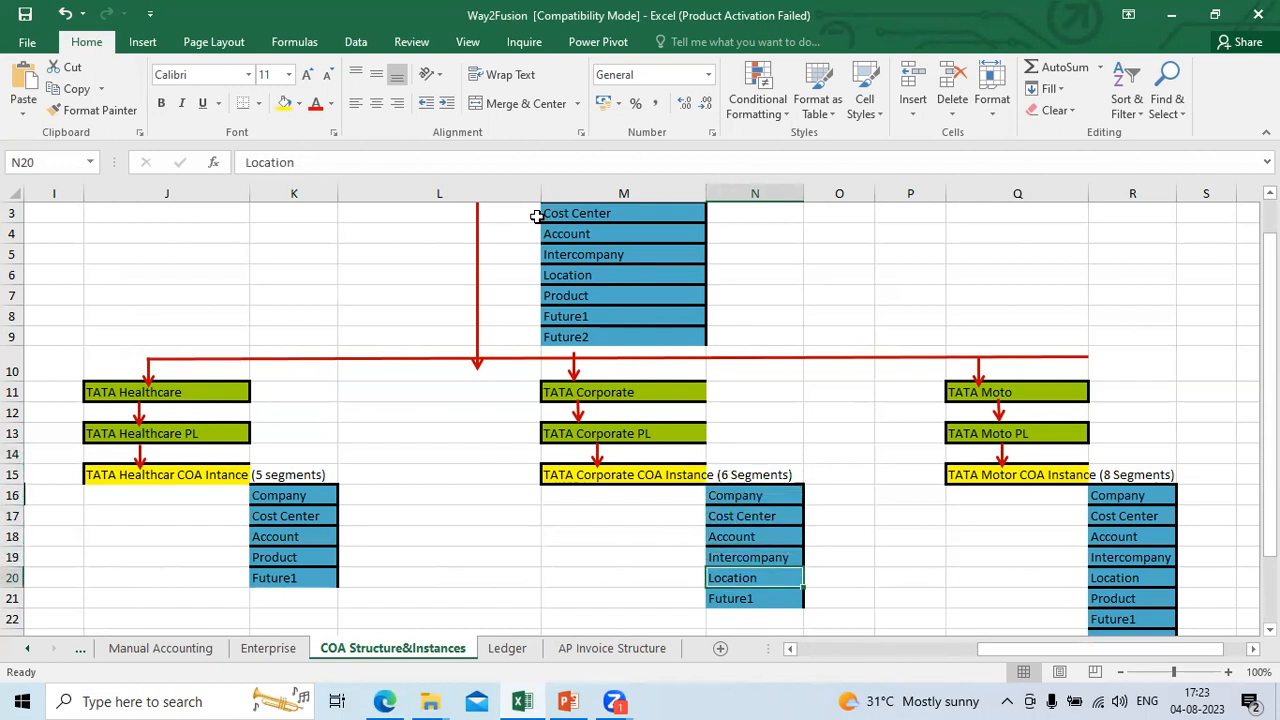
key(Down)
key(Left)
key(Left)
key(Left)
key(Left)
key(Left)
key(Left)
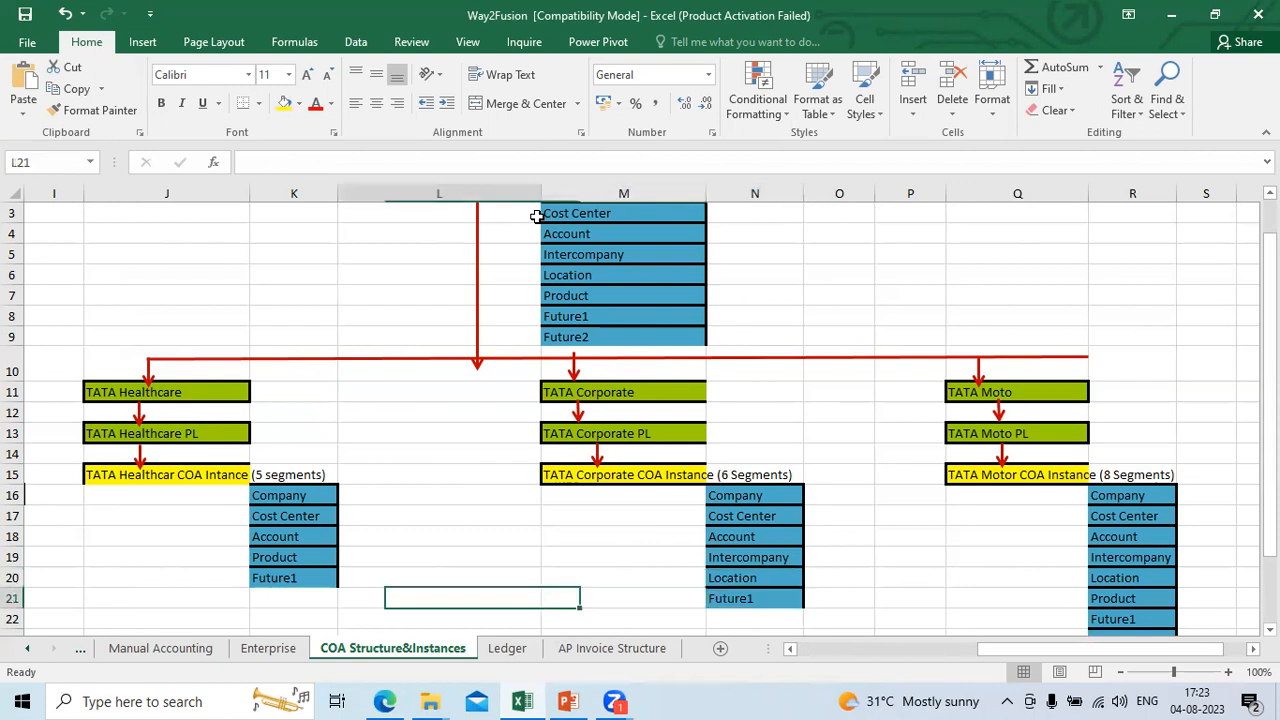
Step: Examine the row labels in column H that identify the Business, ledger, COA Instance and Segments levels
key(Up)
key(Up)
key(Up)
key(Up)
key(Up)
key(Up)
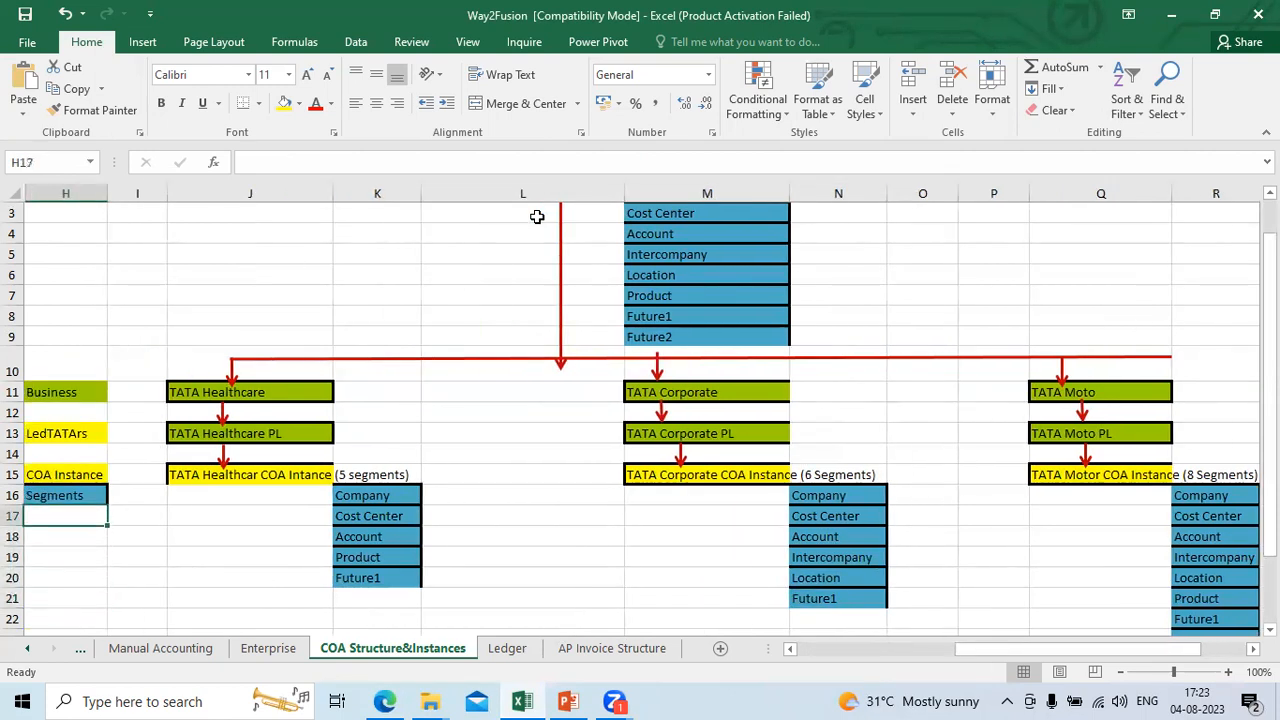
key(Up)
key(Up)
key(Up)
key(Up)
key(Down)
key(Down)
key(Down)
key(Down)
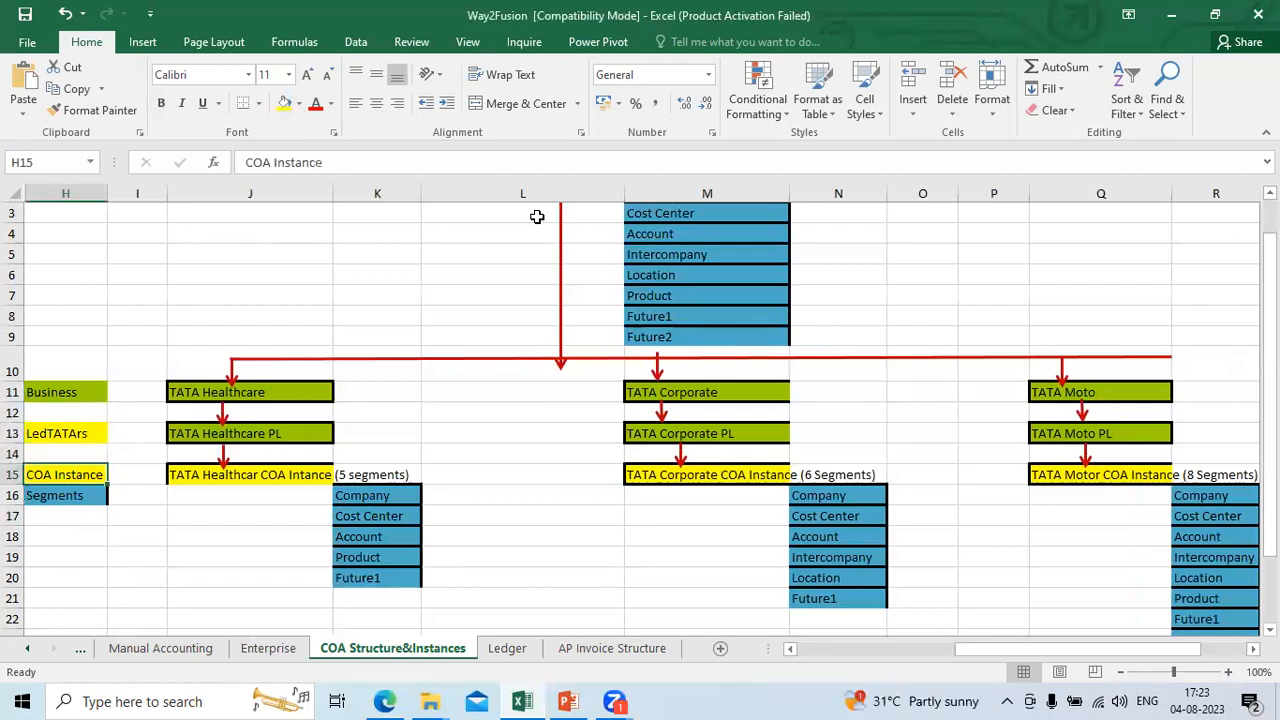
key(Down)
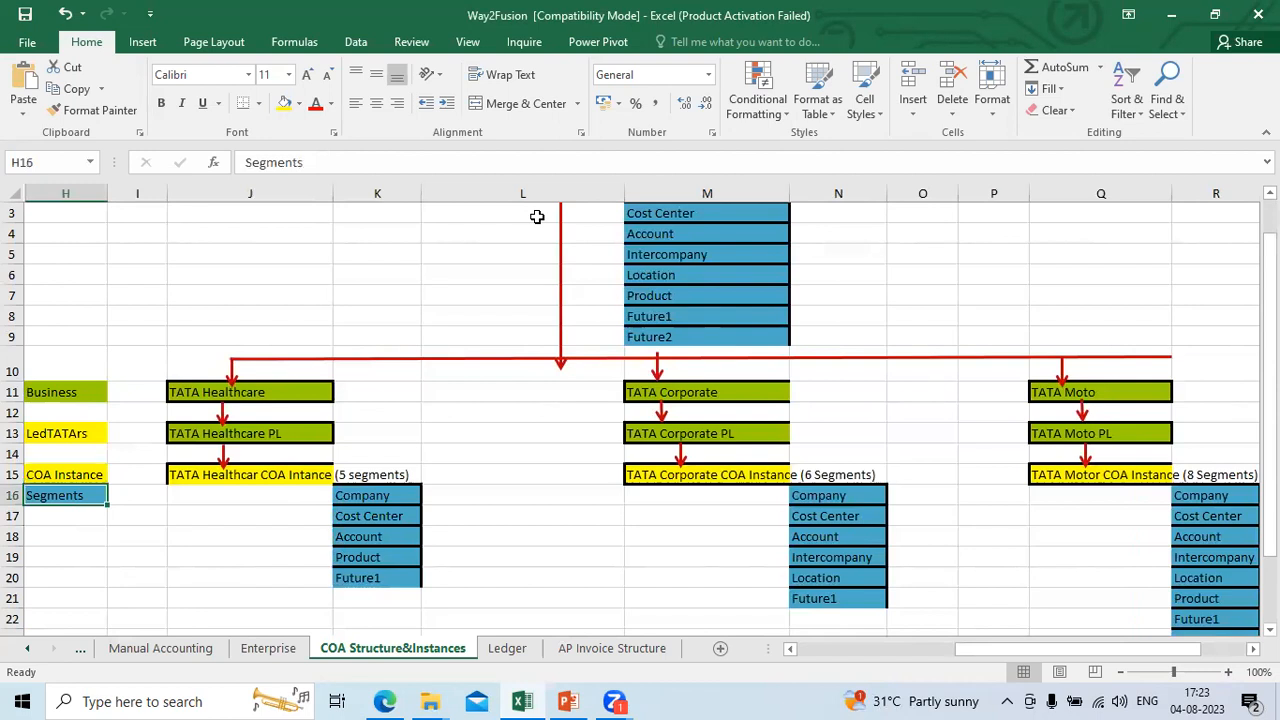
Step: Compare the workbook's COA instance segments with the Segment Instances list on the Oracle Fusion structure instance page
key(alt+Tab)
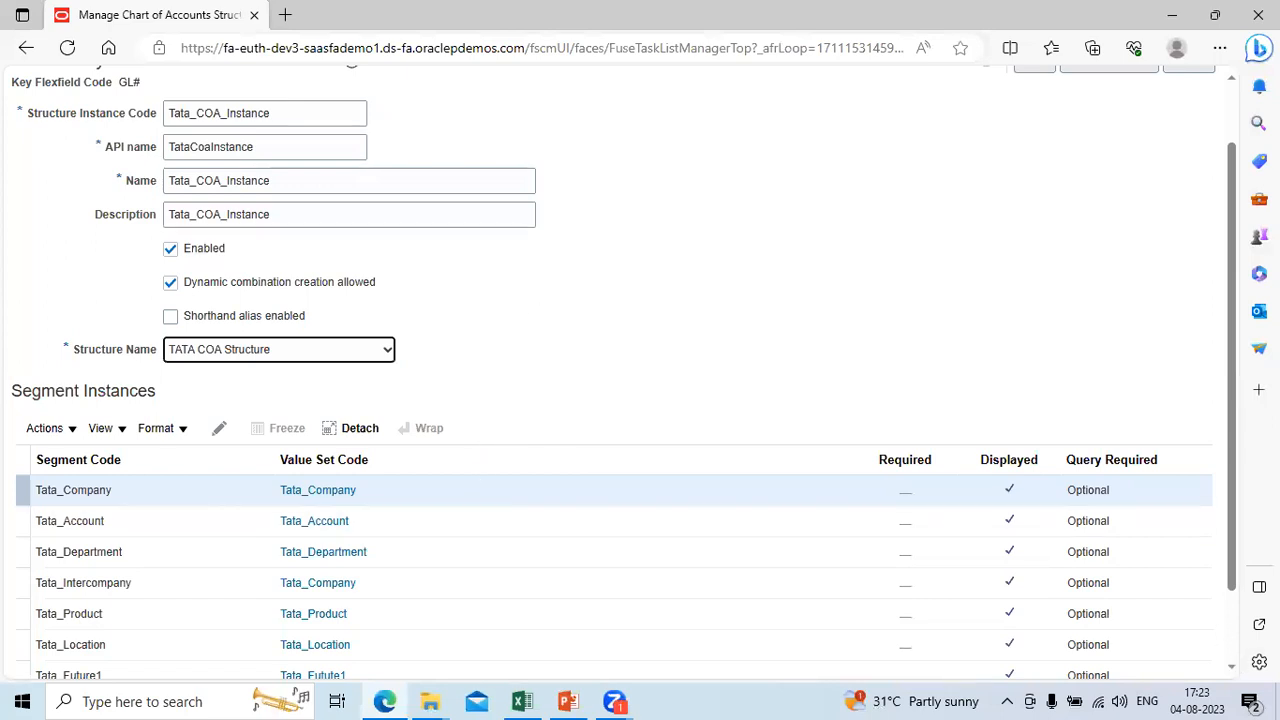
scroll(1232, 672, down, 1)
key(alt+Tab)
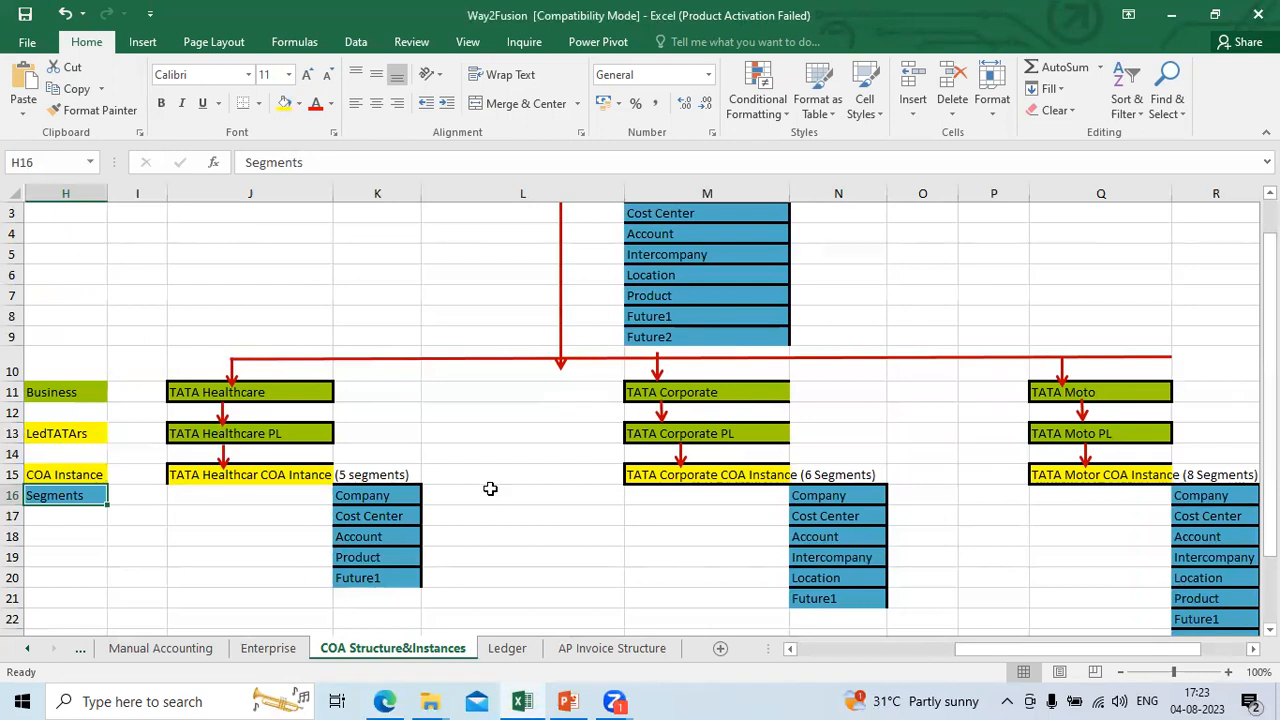
key(alt+Tab)
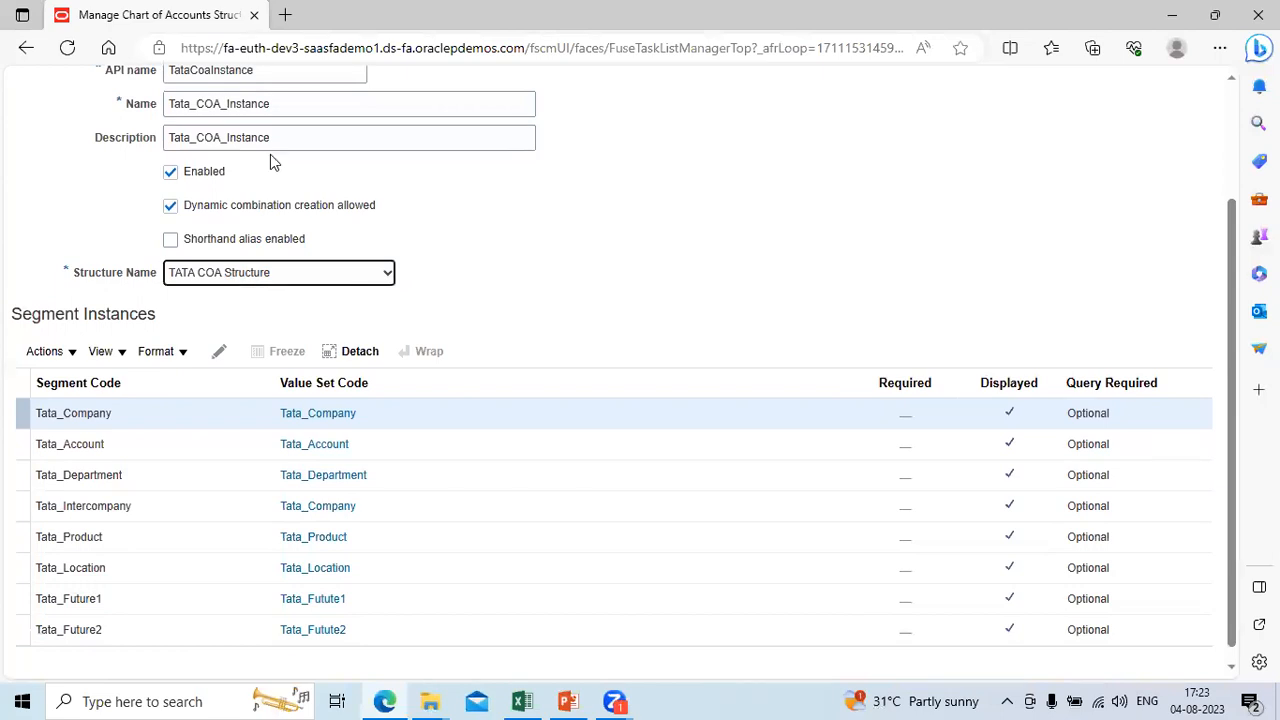
key(alt+Tab)
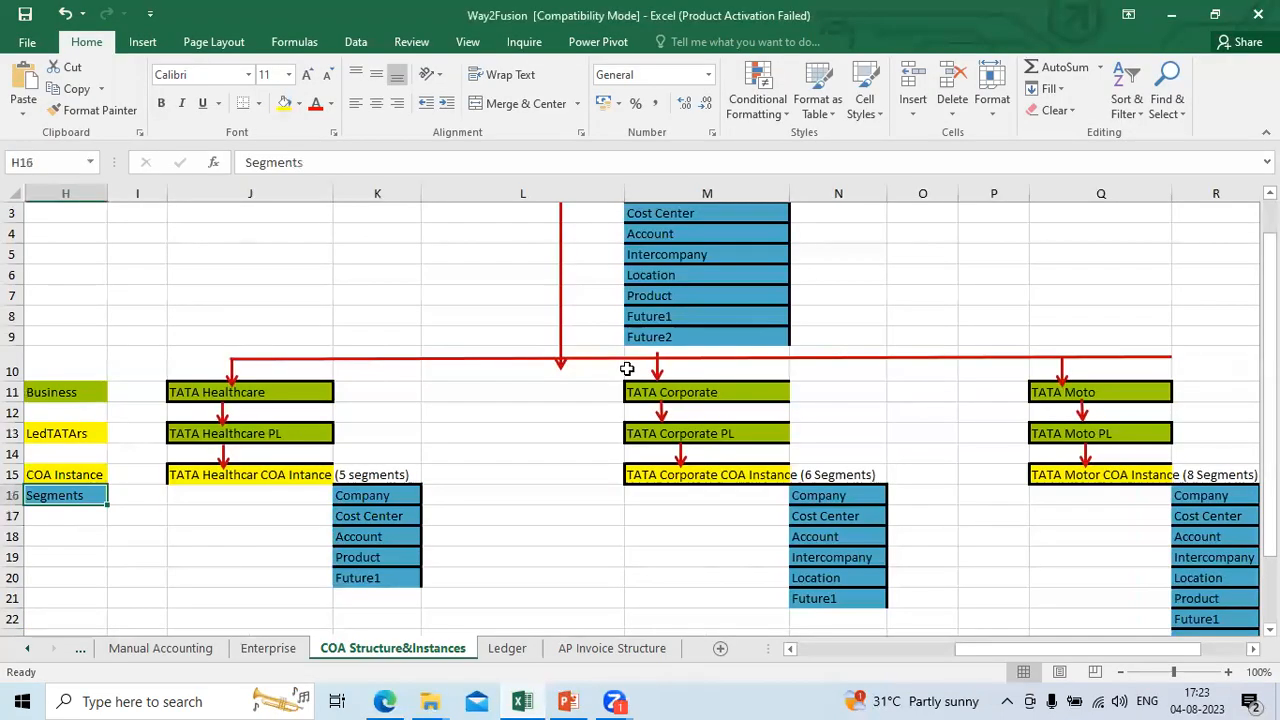
Step: Switch to the Oracle Fusion page and change the Structure Instance Code to Tata_COA_Healthcare_Instance
key(alt+Tab)
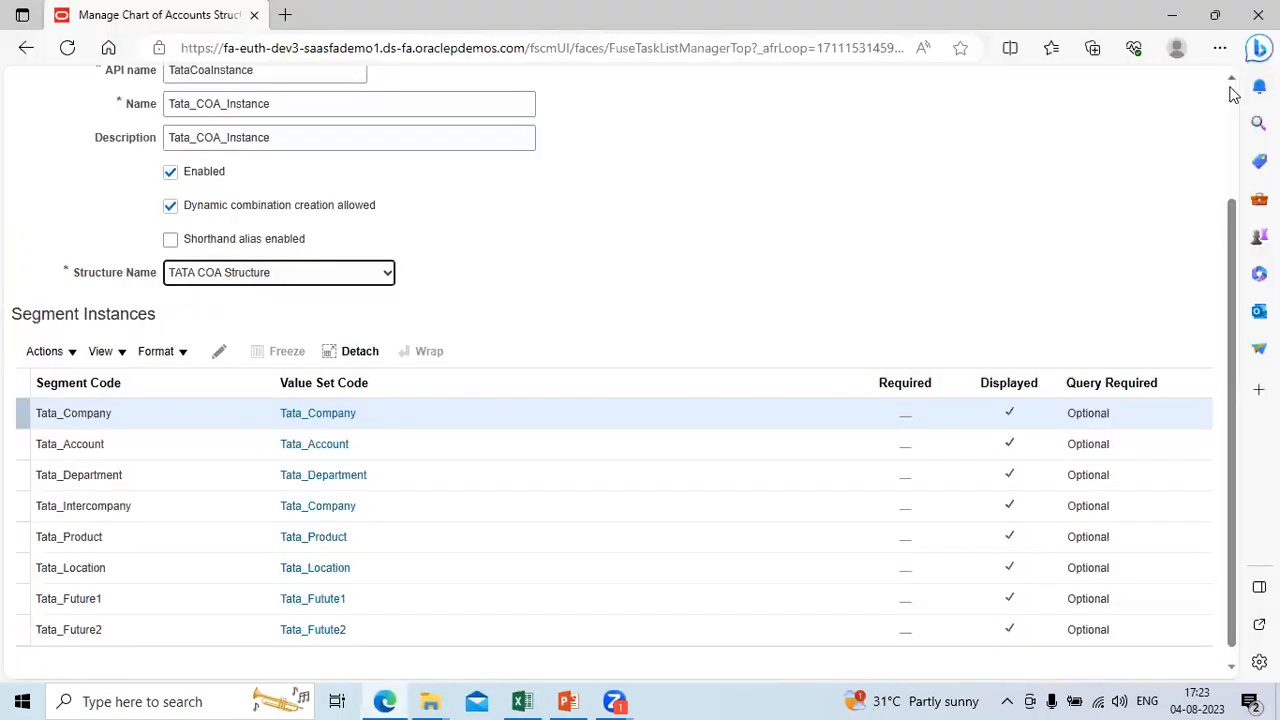
scroll(1232, 93, up, 1)
click(322, 111)
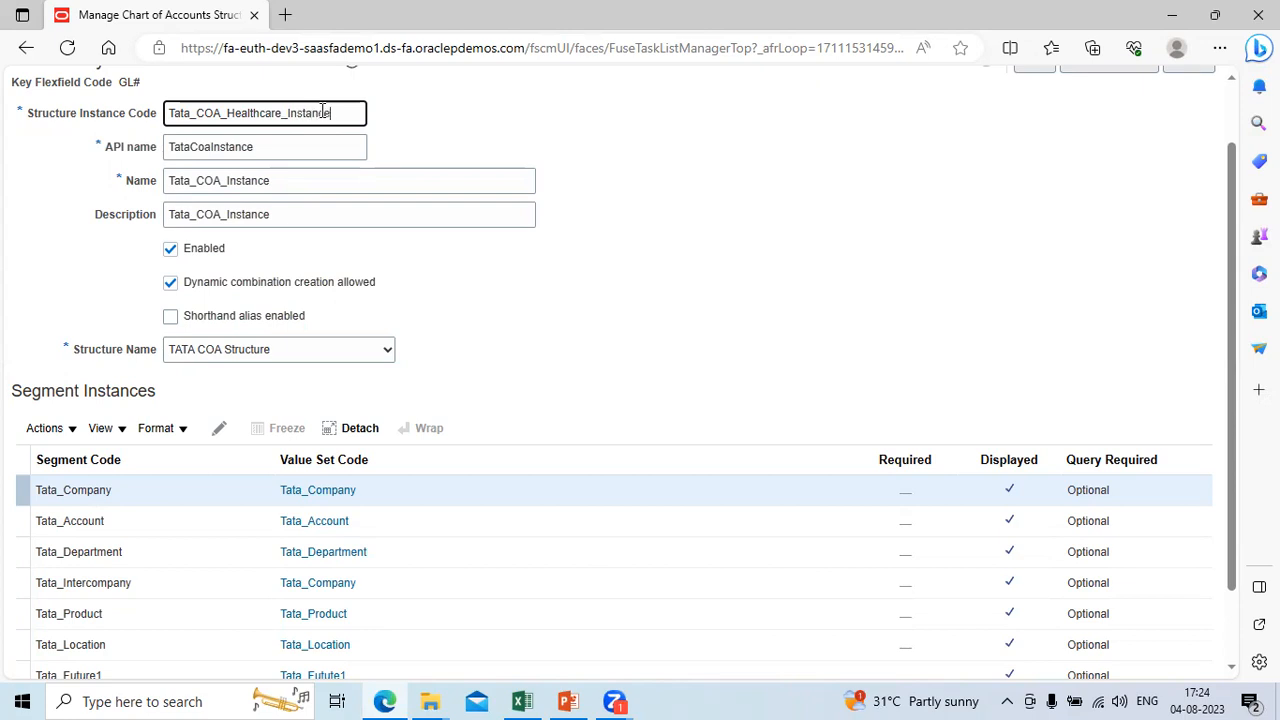
Step: Compare the structure instance form in Oracle Fusion with the three business COA instances in the Excel workbook
key(alt+Tab)
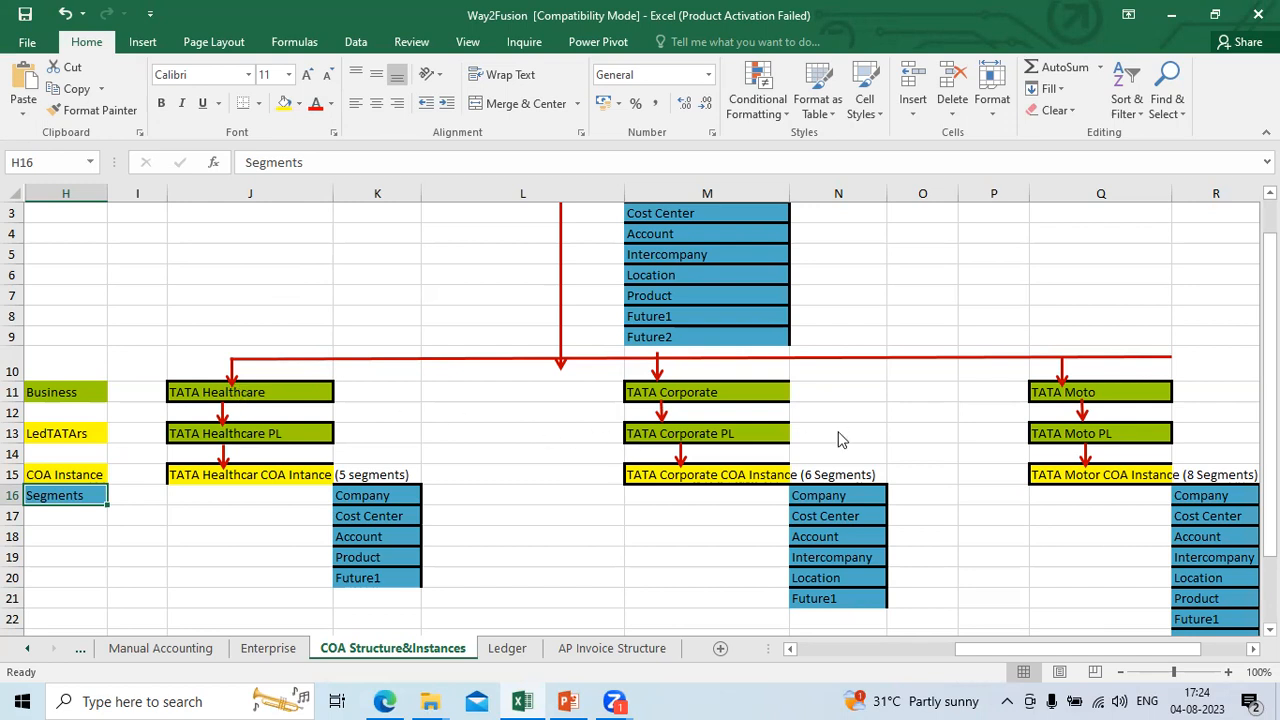
key(alt+Tab)
key(alt+Tab)
key(alt+Tab)
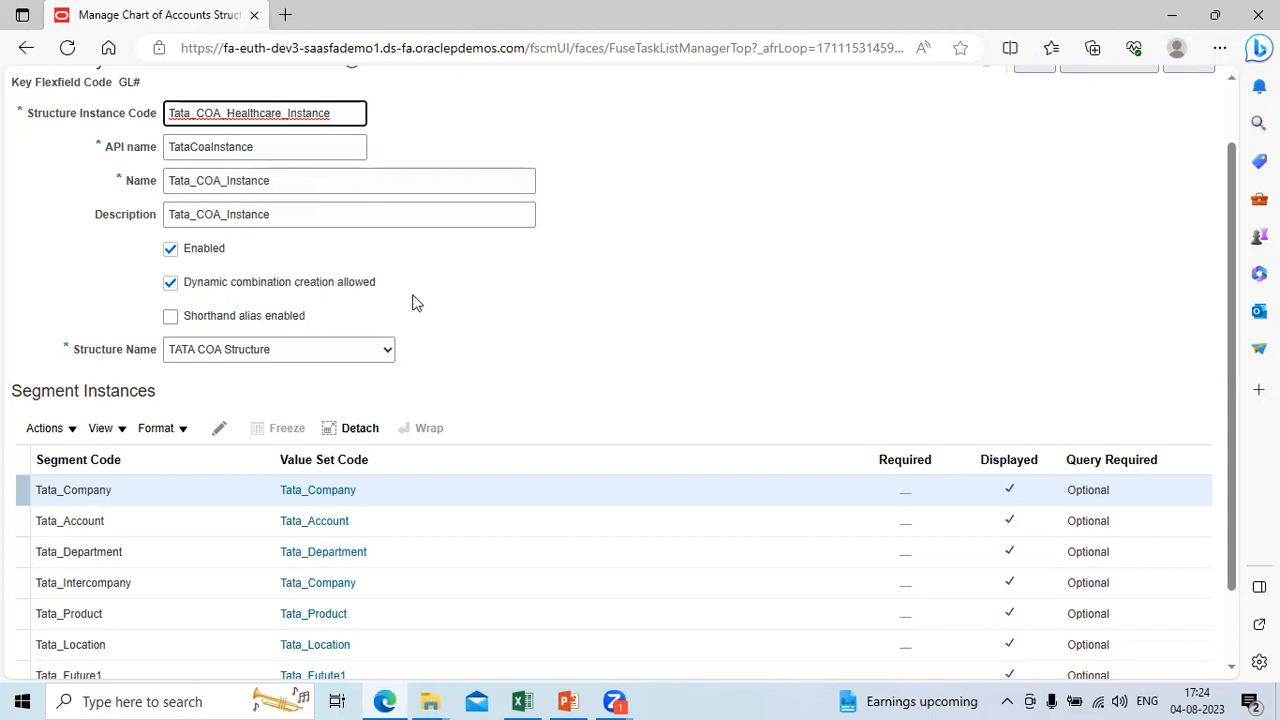
Step: Open the workbook's Manual Accounting sheet and compare its account combinations with Oracle Fusion's Dynamic combination creation allowed option
key(alt+Tab)
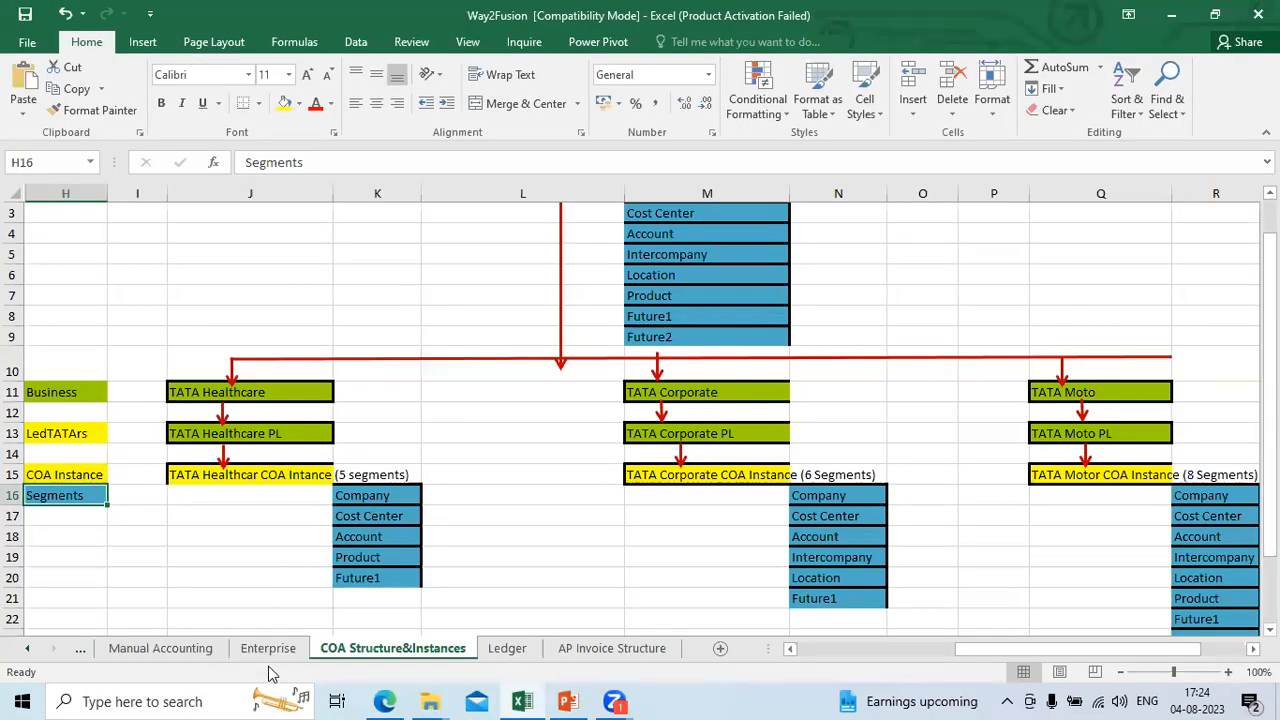
click(195, 651)
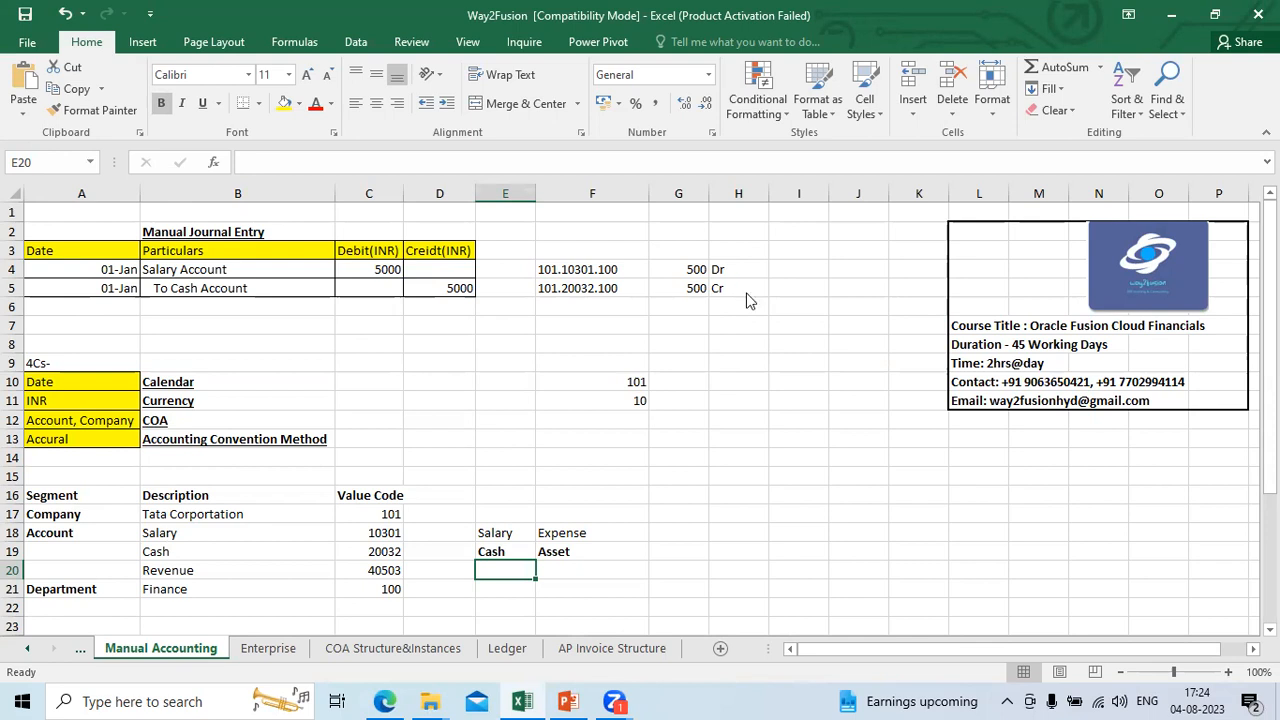
key(alt+Tab)
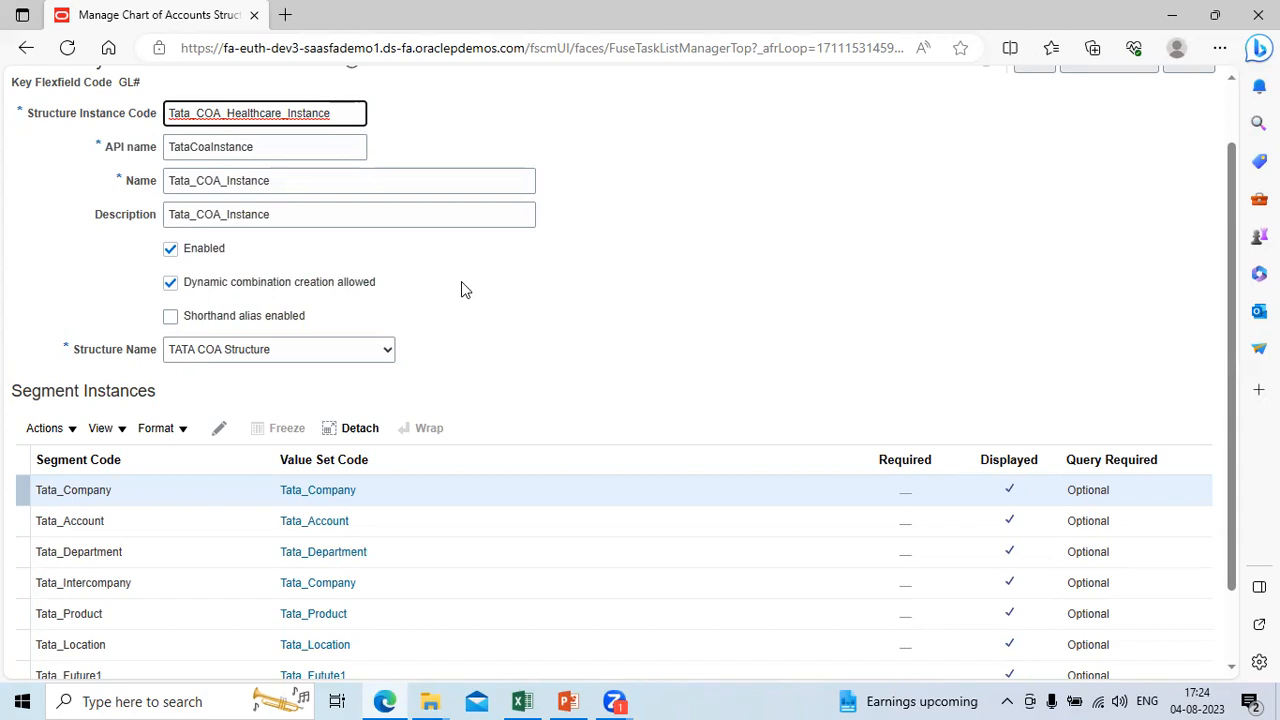
key(alt+Tab)
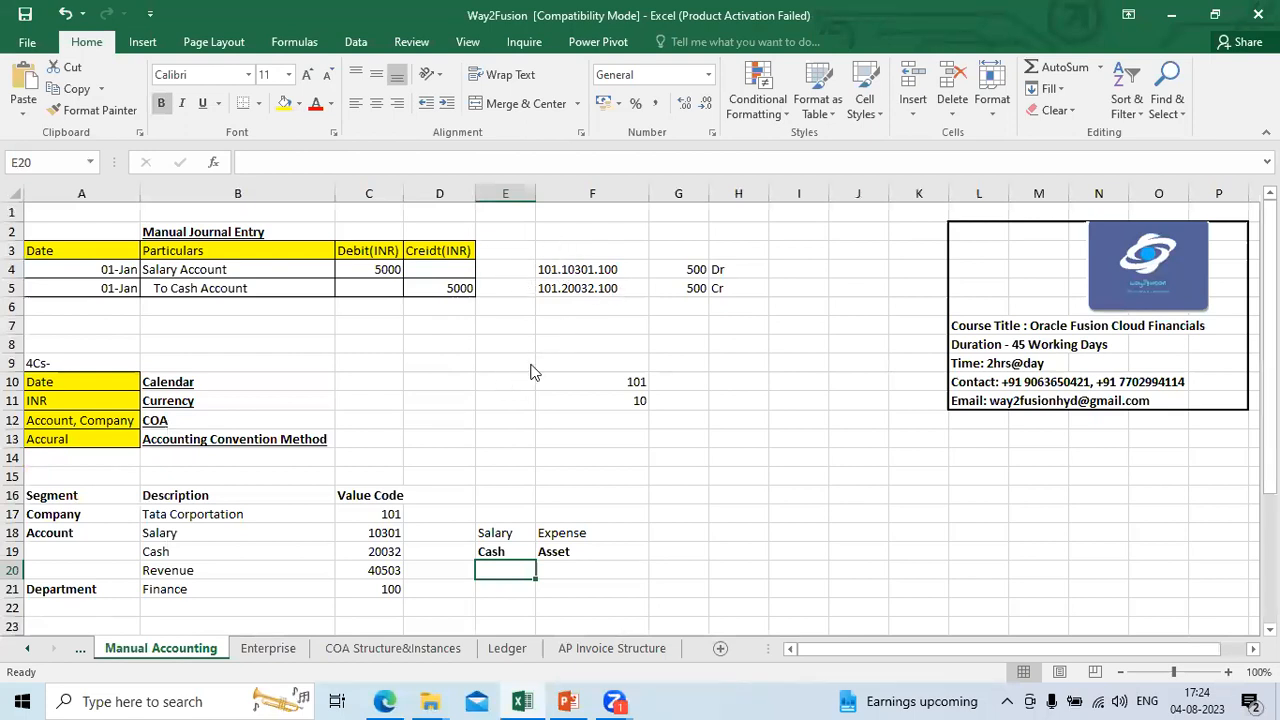
key(alt+Tab)
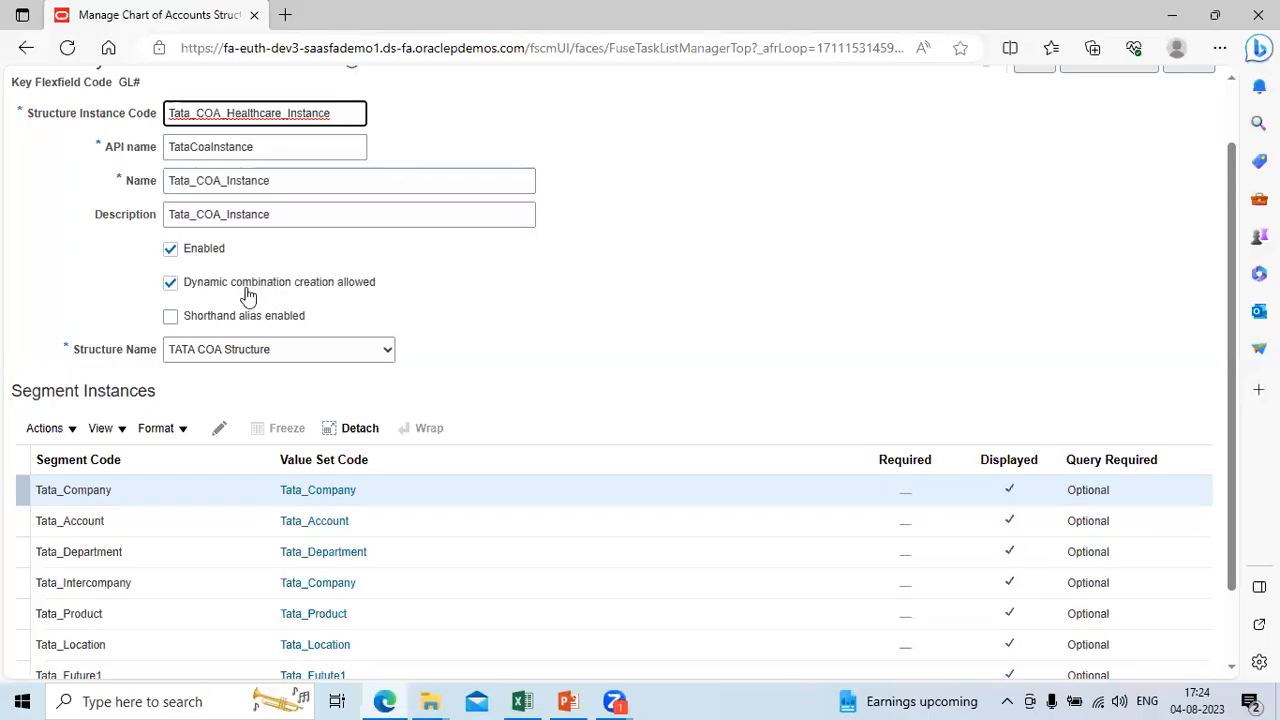
key(alt+Tab)
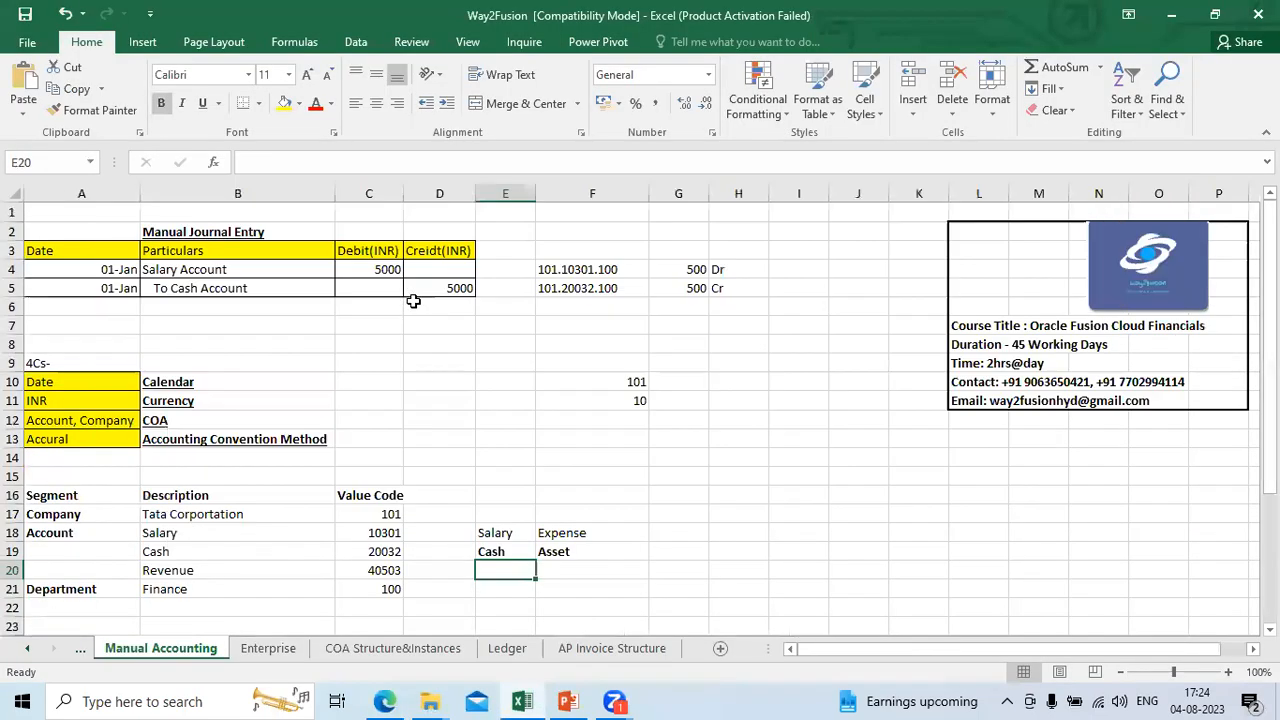
Step: Copy the cash line's account combination from F5 into cell F8
click(203, 571)
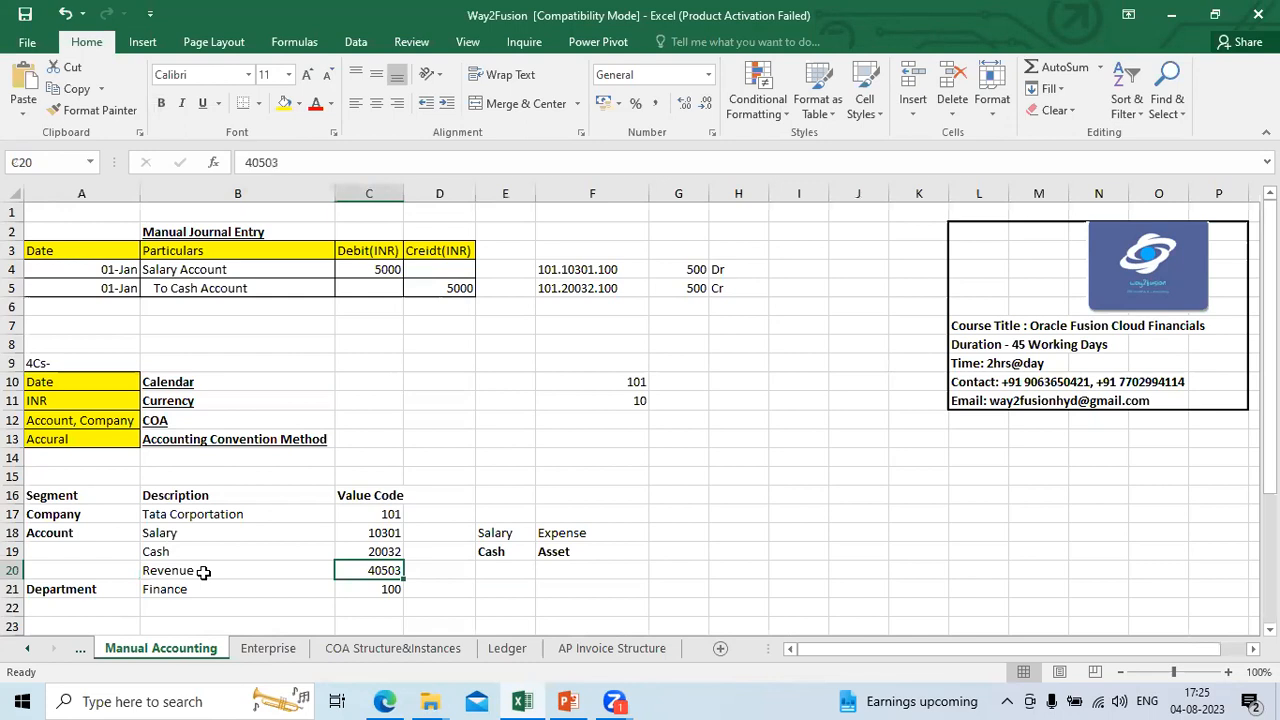
click(570, 290)
key(ctrl+c)
key(Down)
key(Down)
key(Down)
key(ctrl+v)
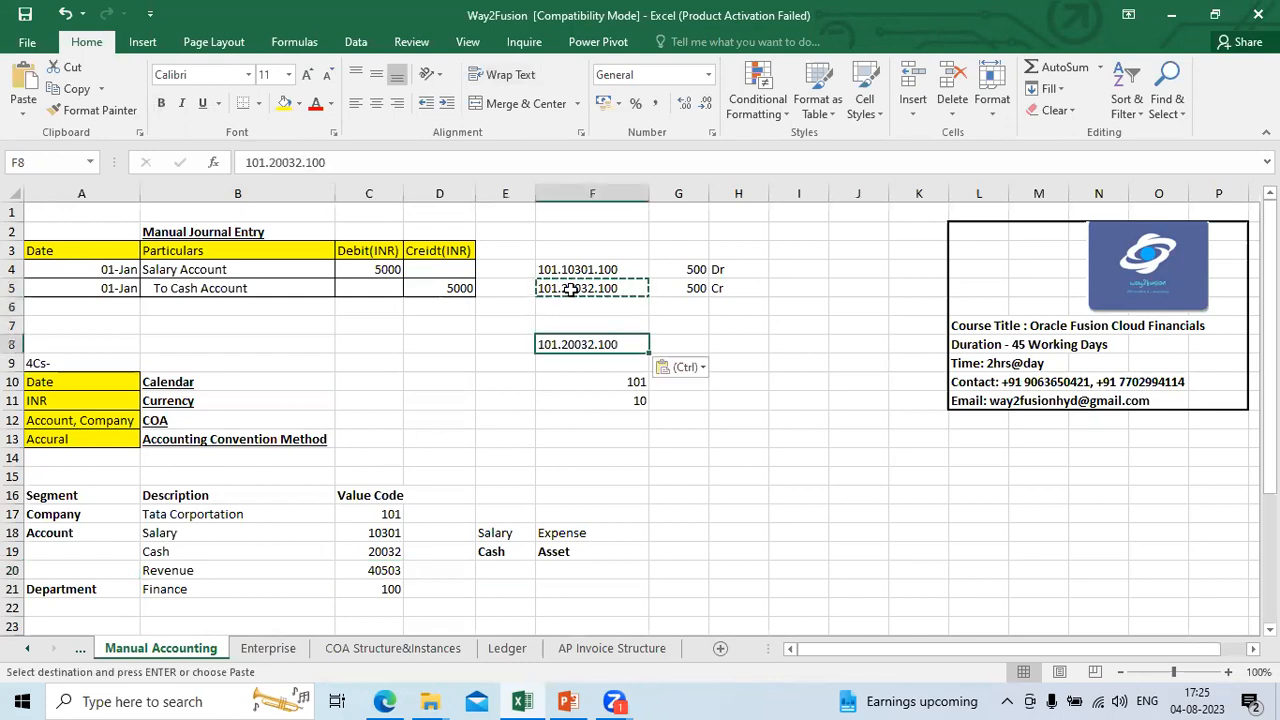
Step: Replace the account segment in F8 with the Revenue value code so the combination reads 101.40503.100
click(297, 166)
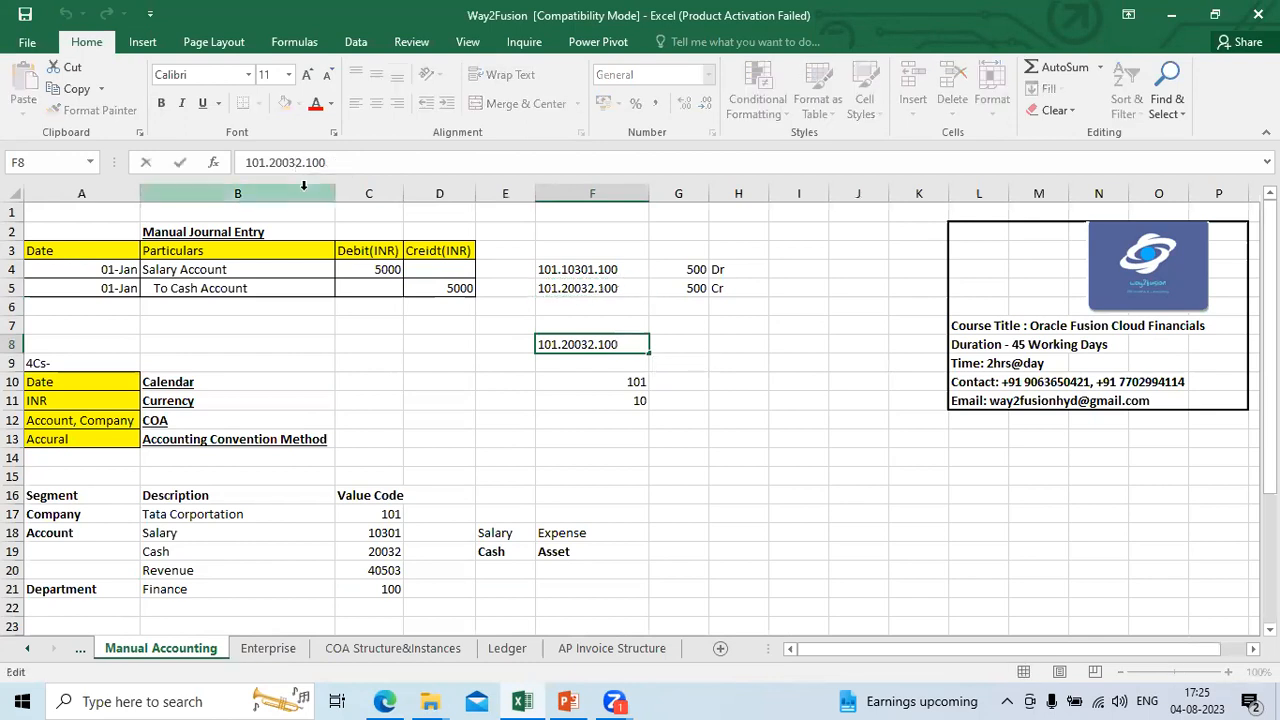
key(BackSpace)
key(BackSpace)
key(BackSpace)
key(BackSpace)
key(BackSpace)
text(40)
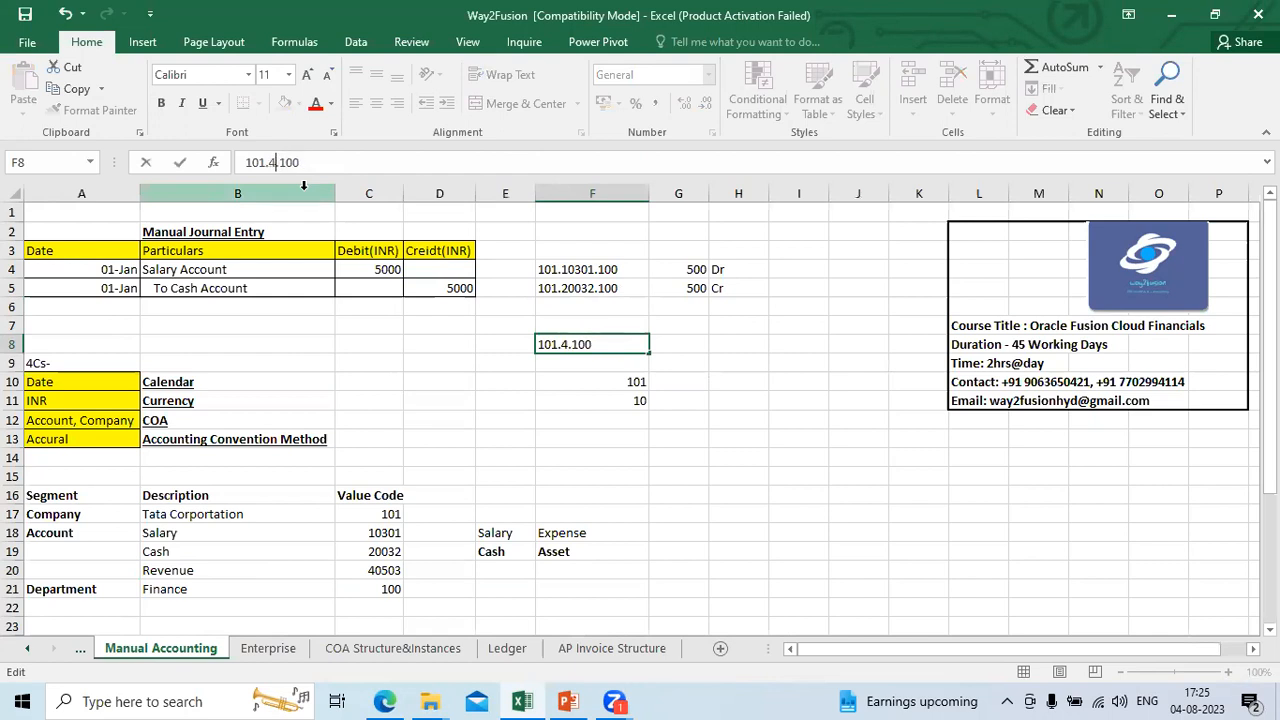
text(503)
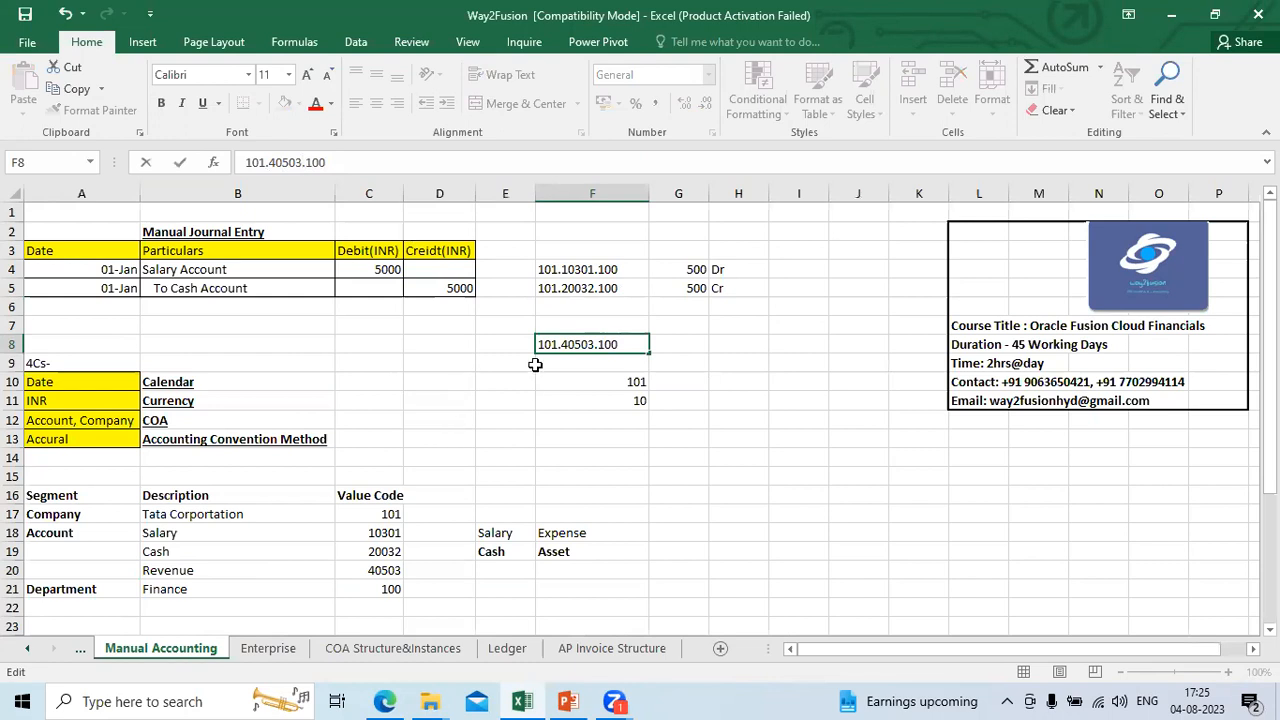
click(565, 378)
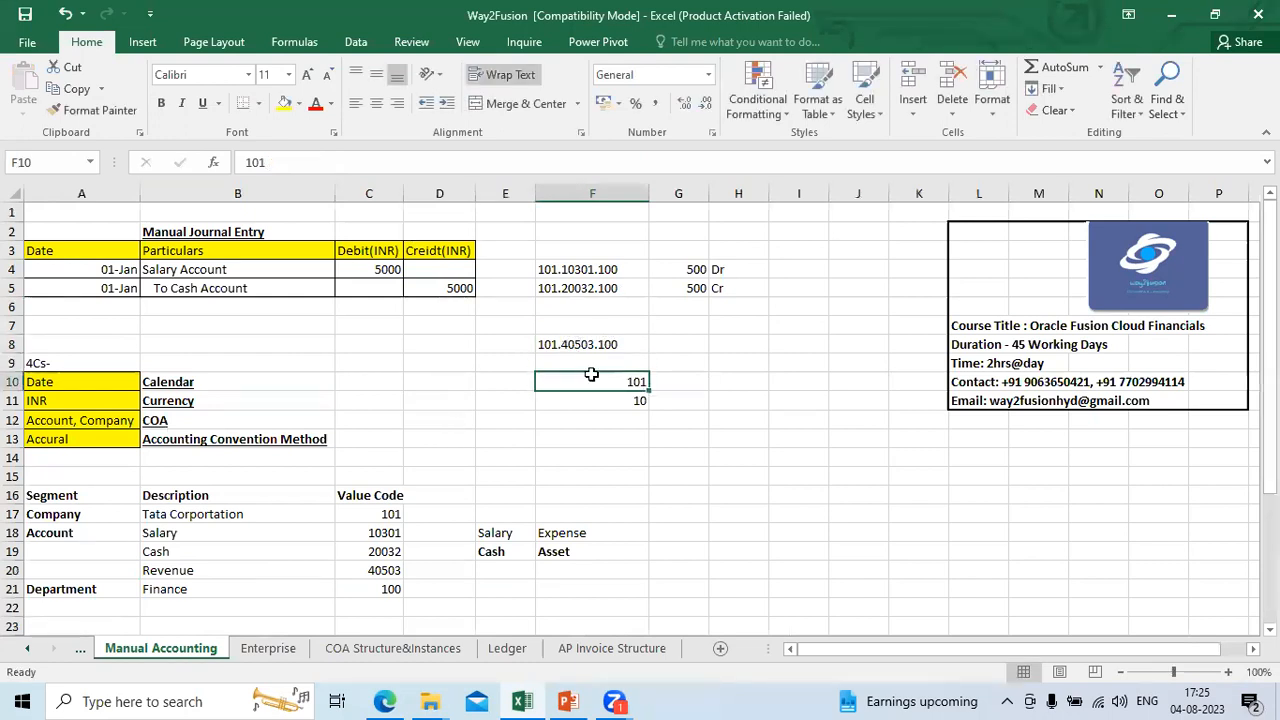
Step: Compare Oracle Fusion's segment instances with the TATA Healthcare COA instance's segments, Company through Future1, on the workbook's COA Structure&Instances sheet
key(alt+Tab)
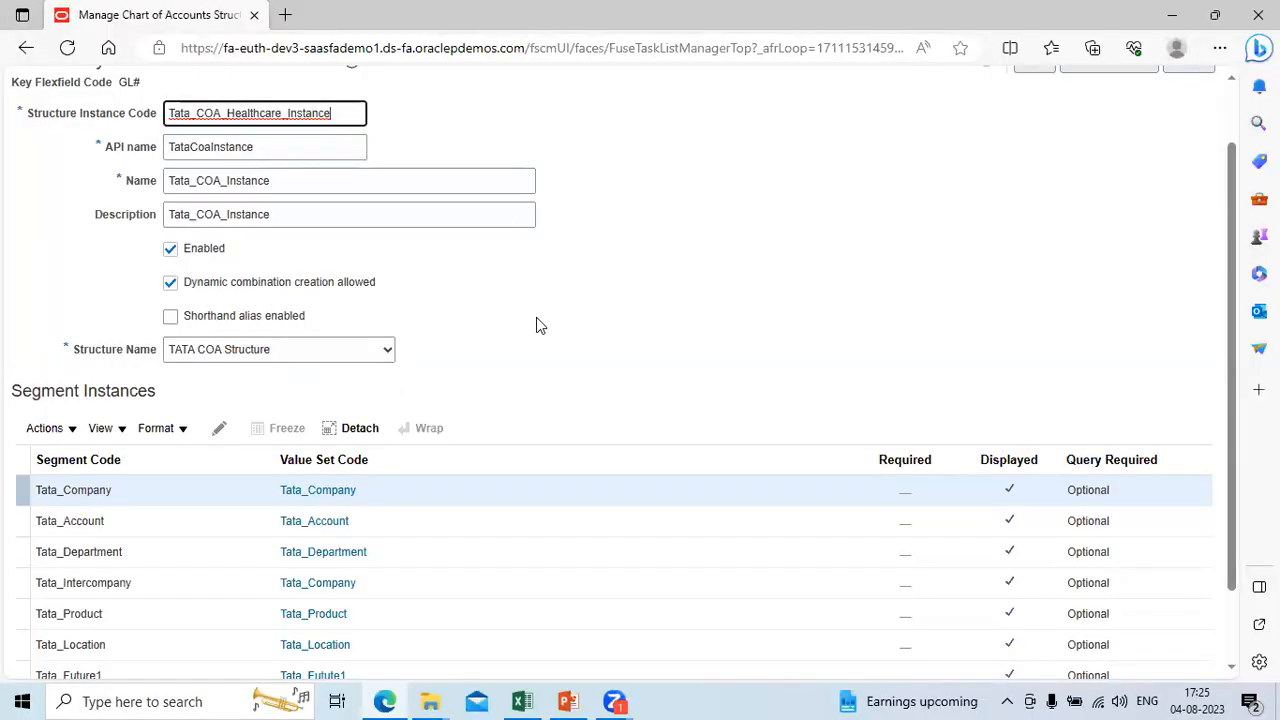
click(1232, 669)
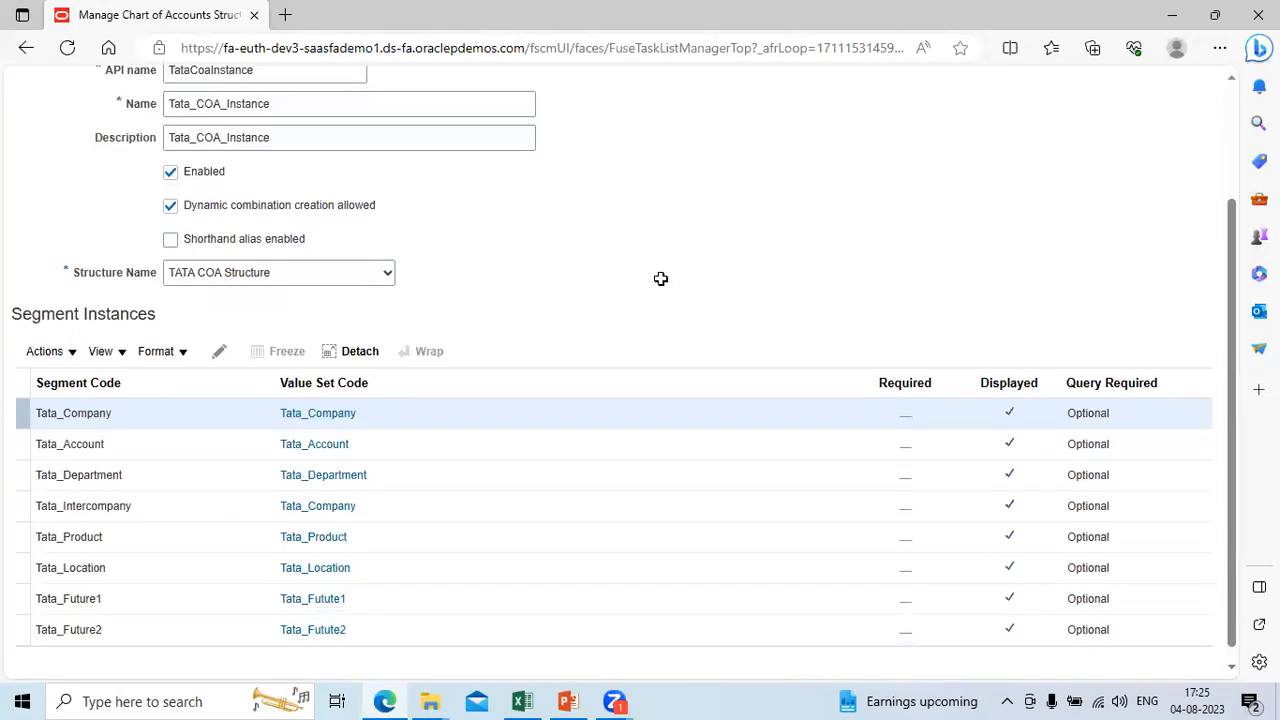
key(alt+Tab)
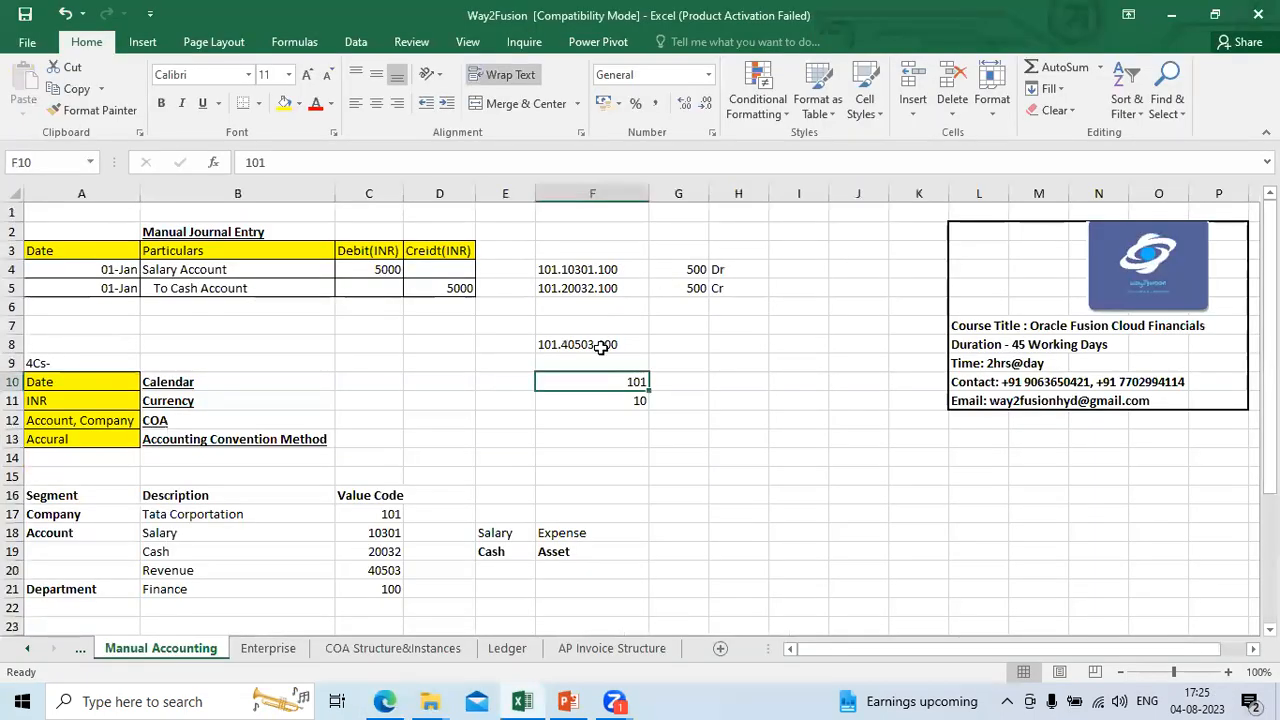
click(420, 648)
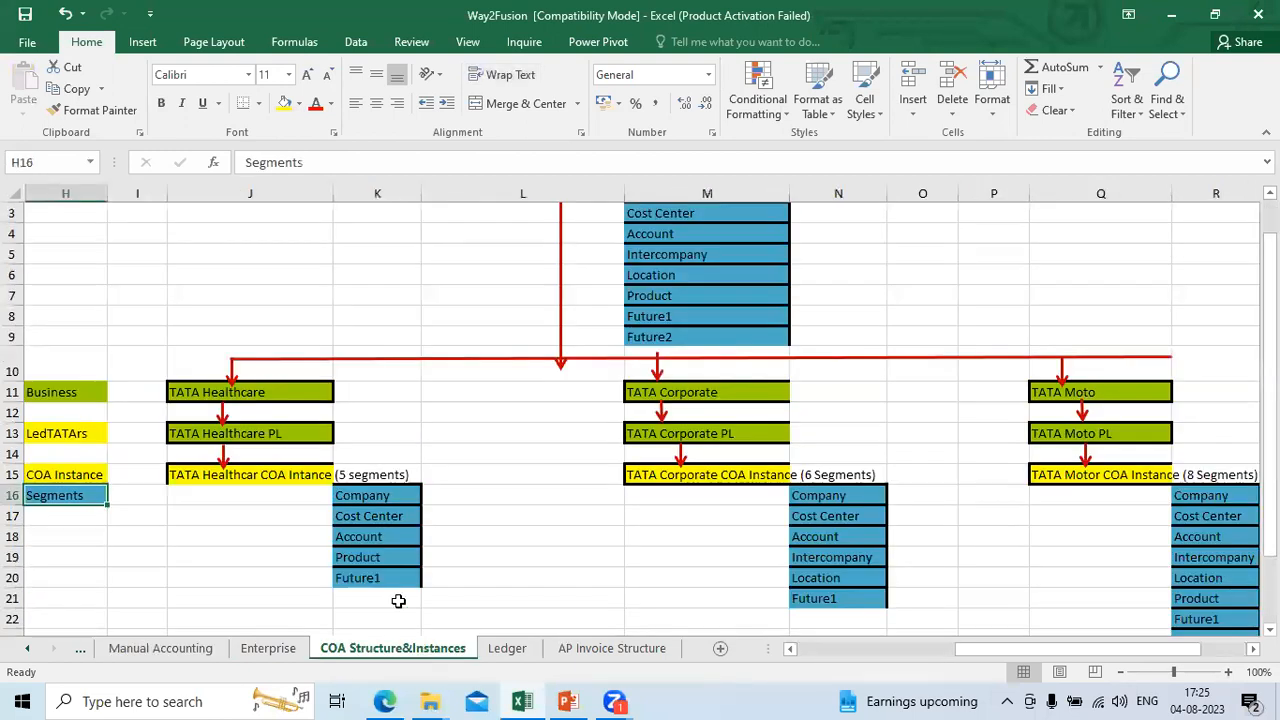
click(363, 496)
key(shift+Down)
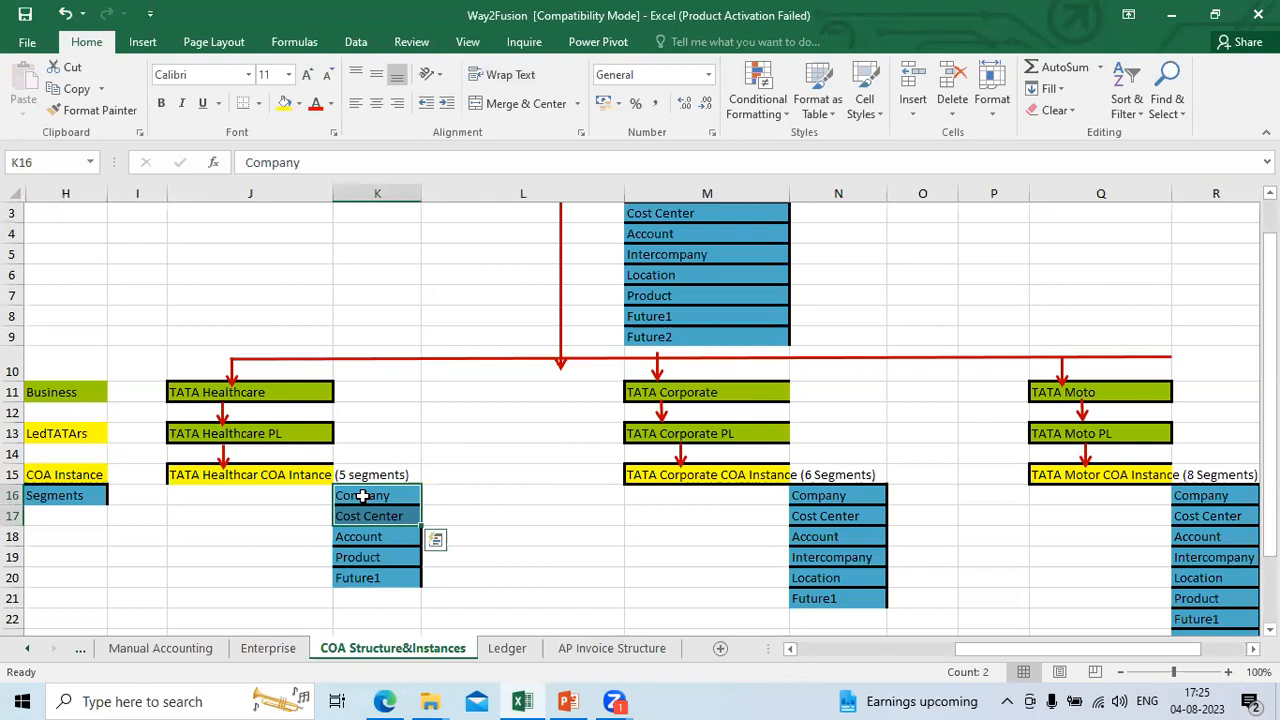
key(Down)
key(Down)
key(Down)
key(Down)
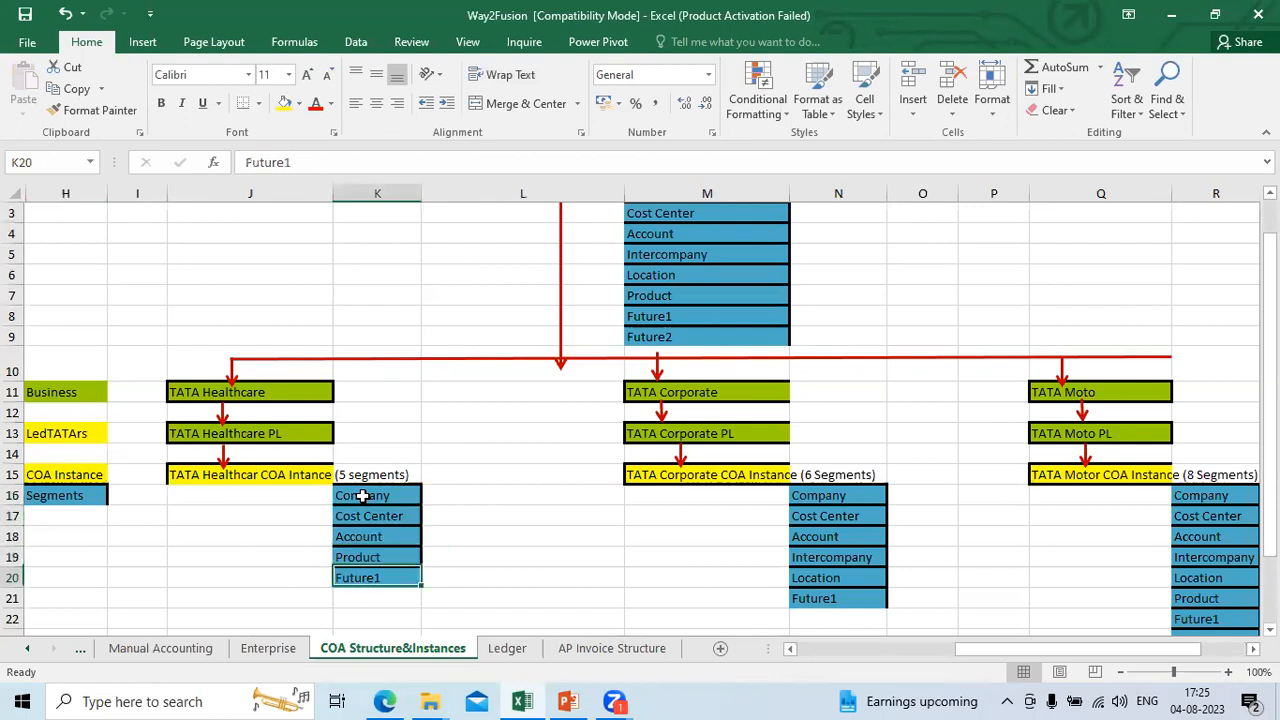
Step: Return to Oracle Fusion and review the Tata_Company segment instance's settings without changing them
key(alt+Tab)
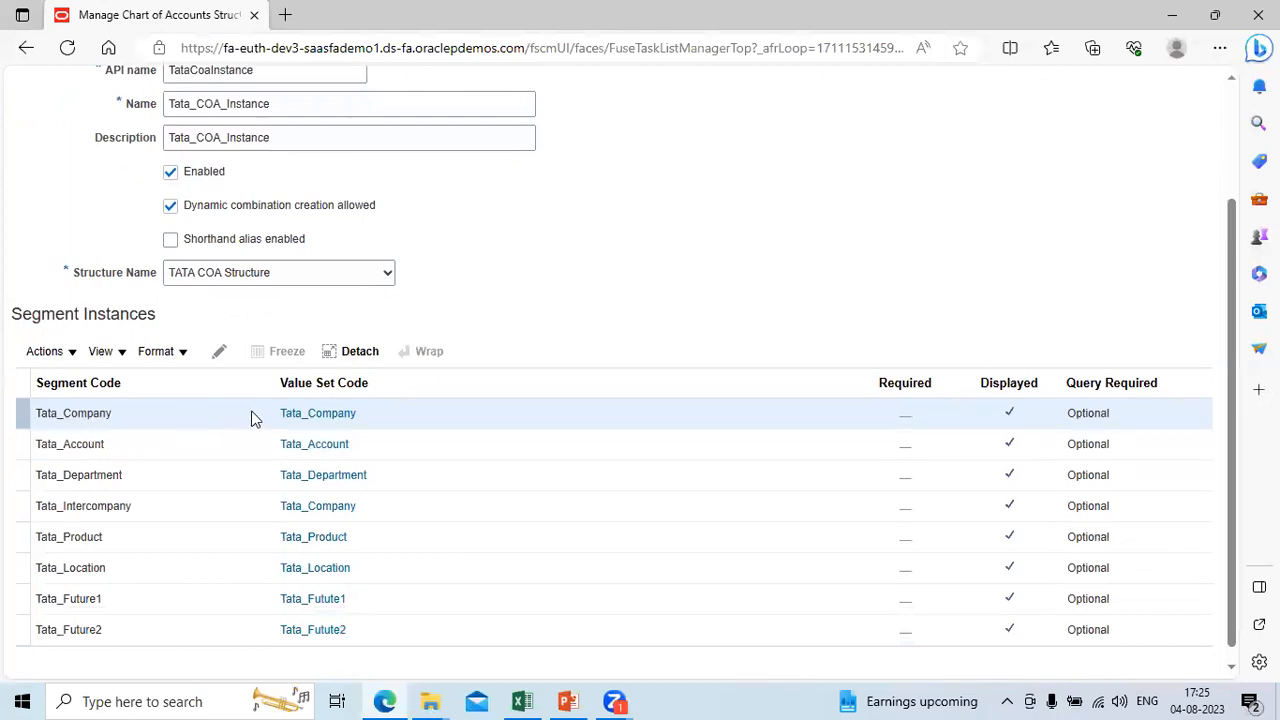
click(220, 357)
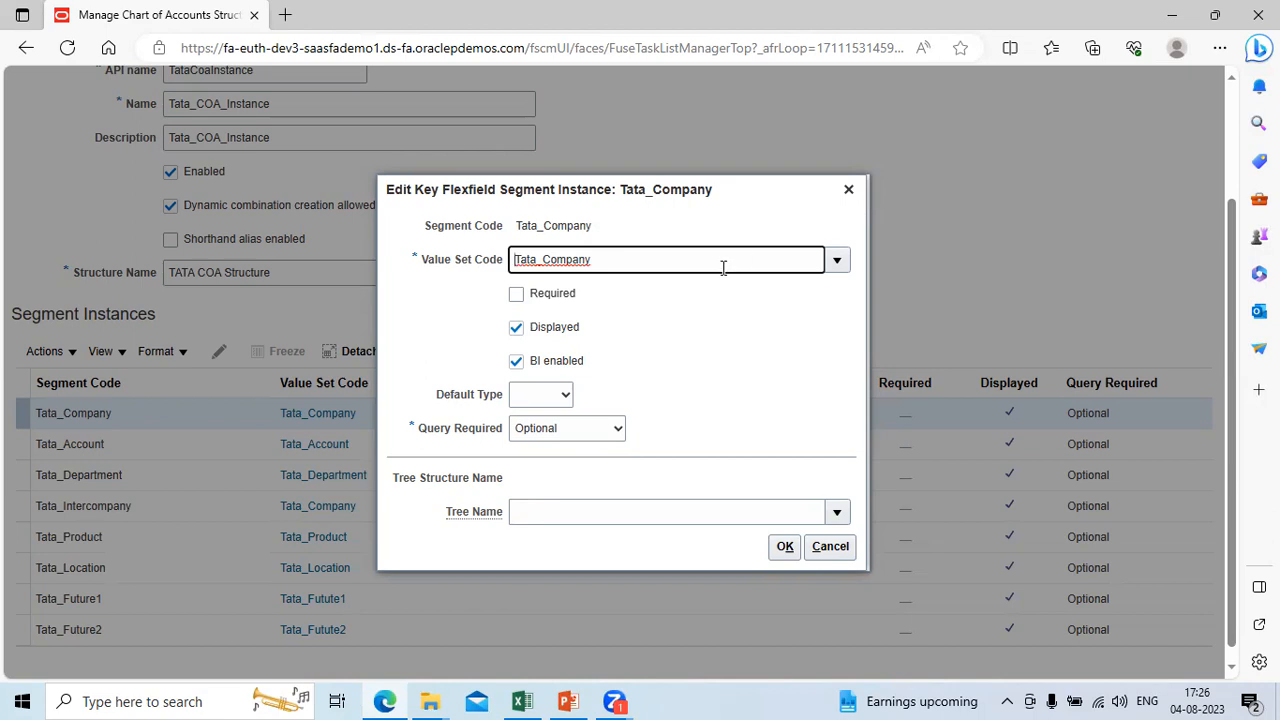
click(848, 189)
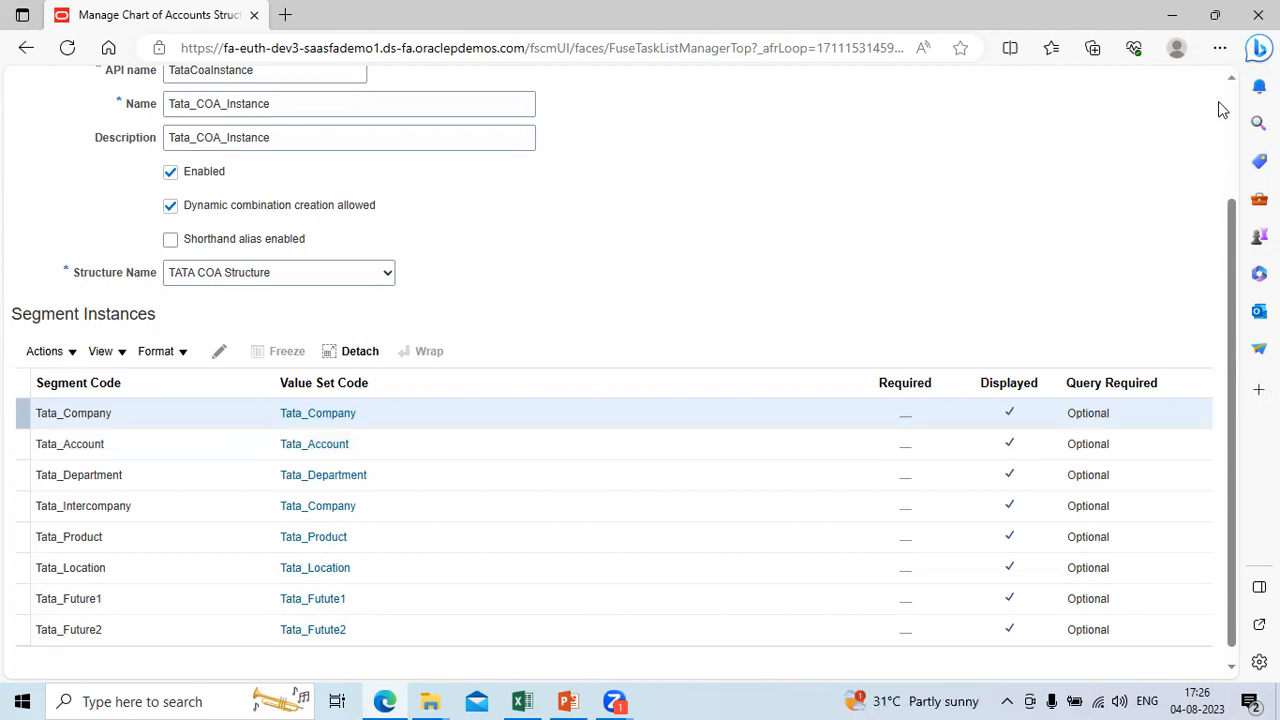
Step: Save and close the Tata_COA_Healthcare_Instance structure instance and deploy the General Ledger Accounting Flexfield
scroll(1236, 108, up, 3)
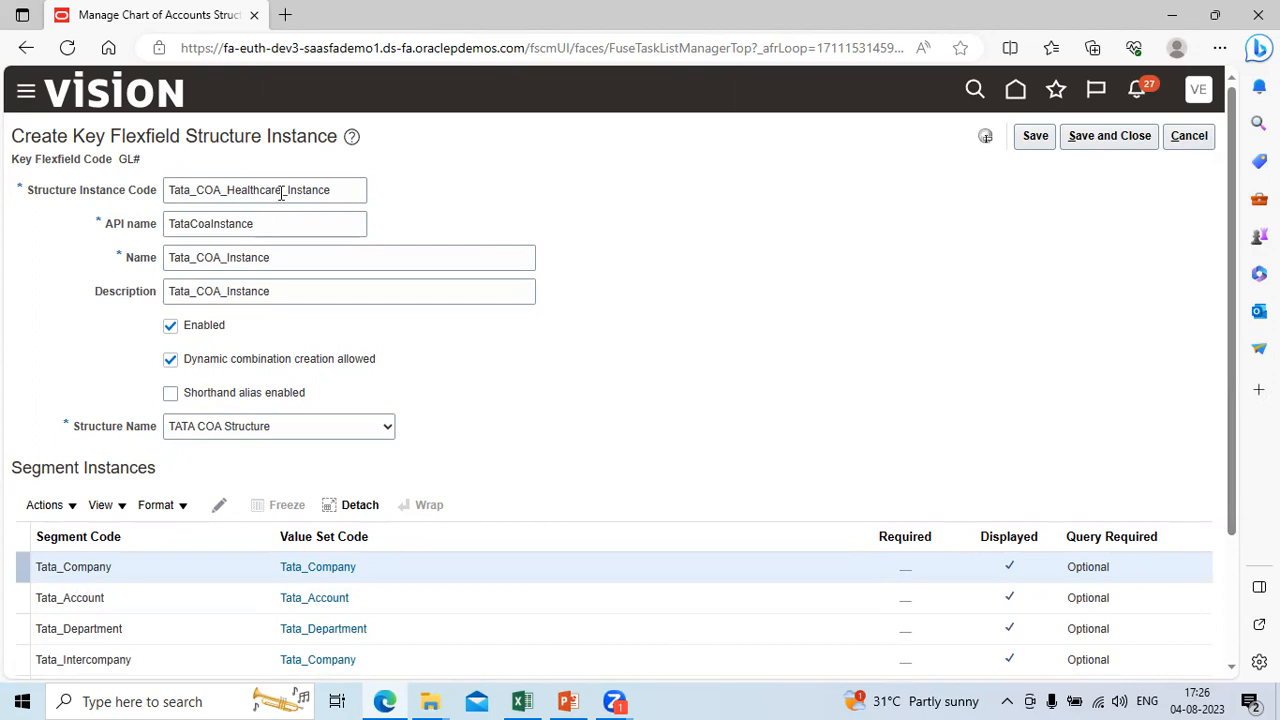
key(alt+Tab)
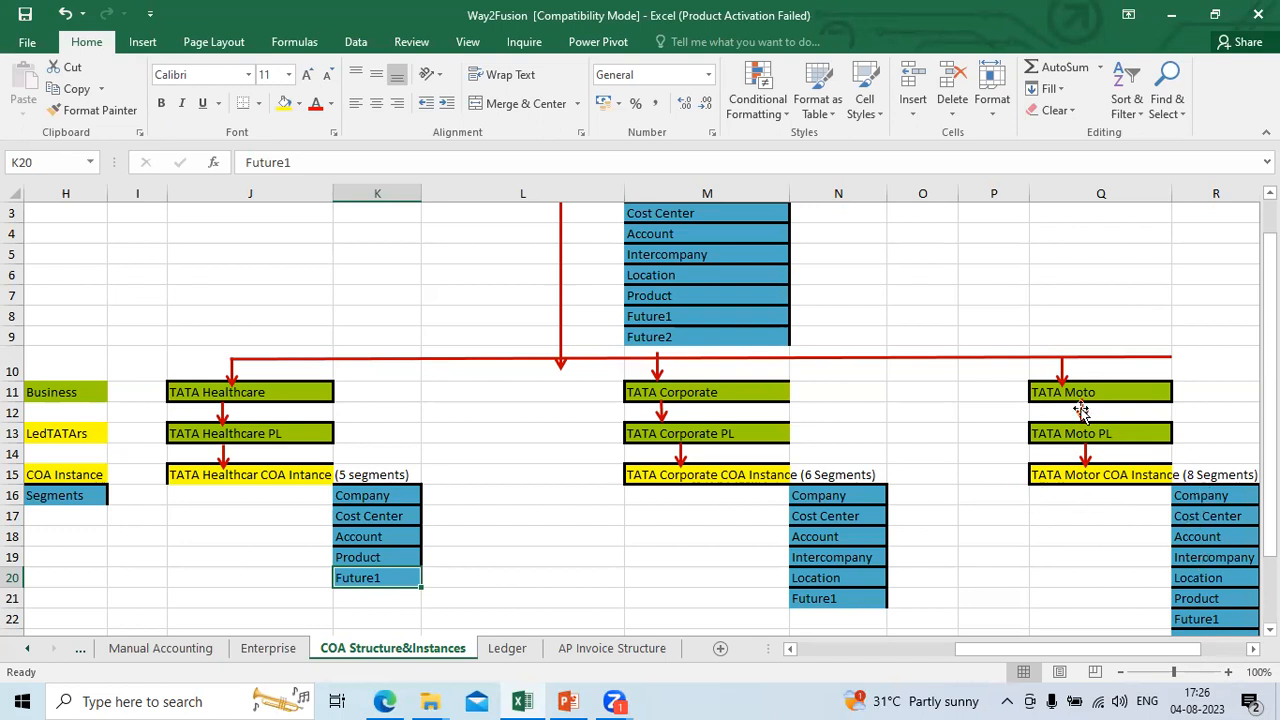
key(alt+Tab)
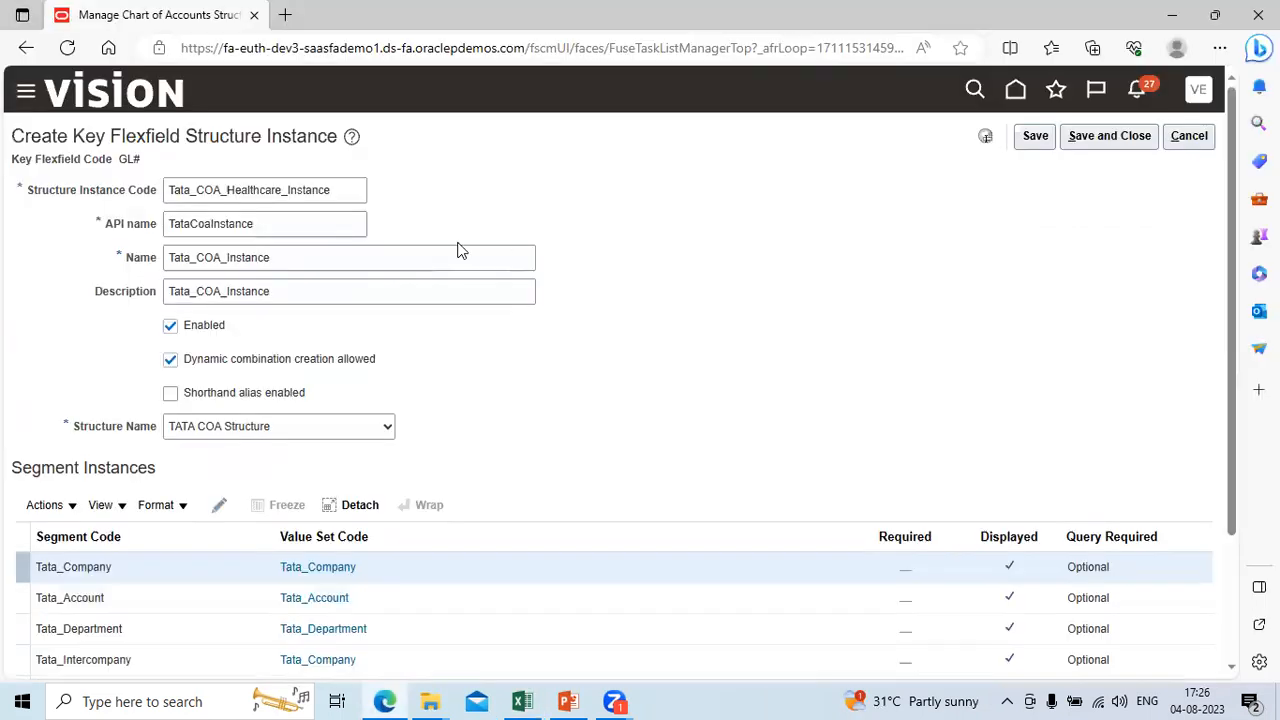
click(1119, 137)
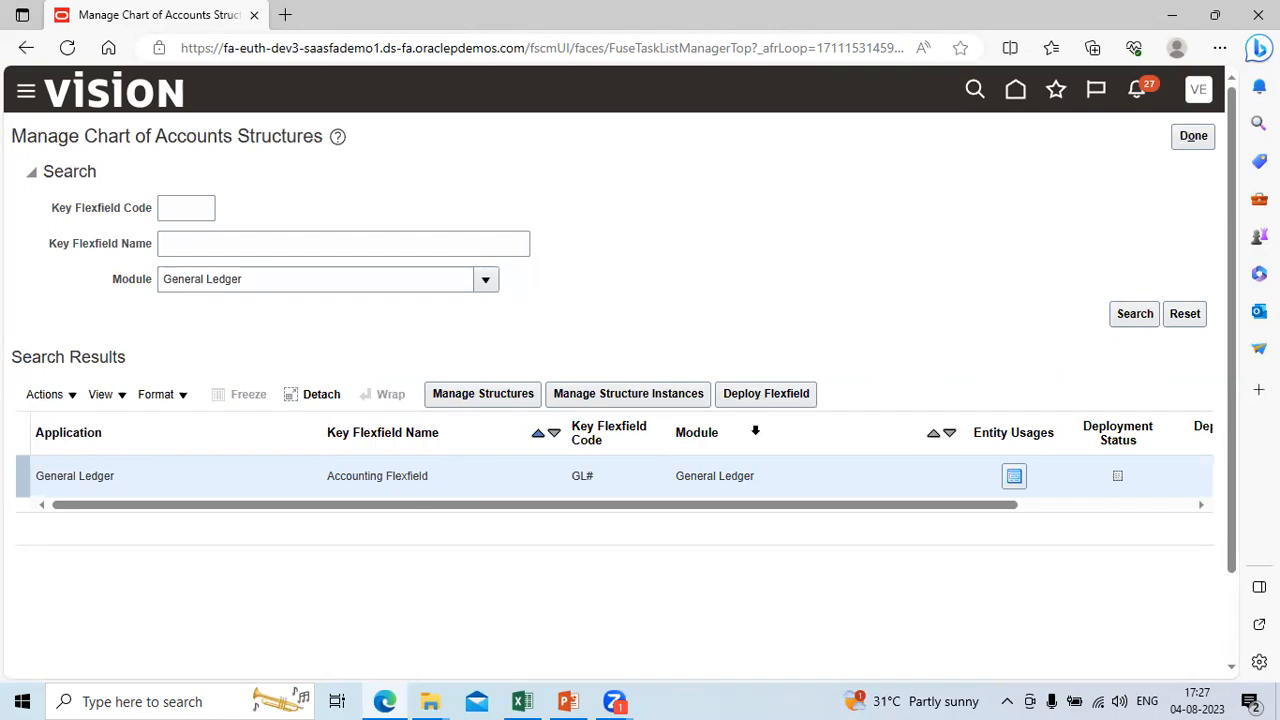
click(779, 399)
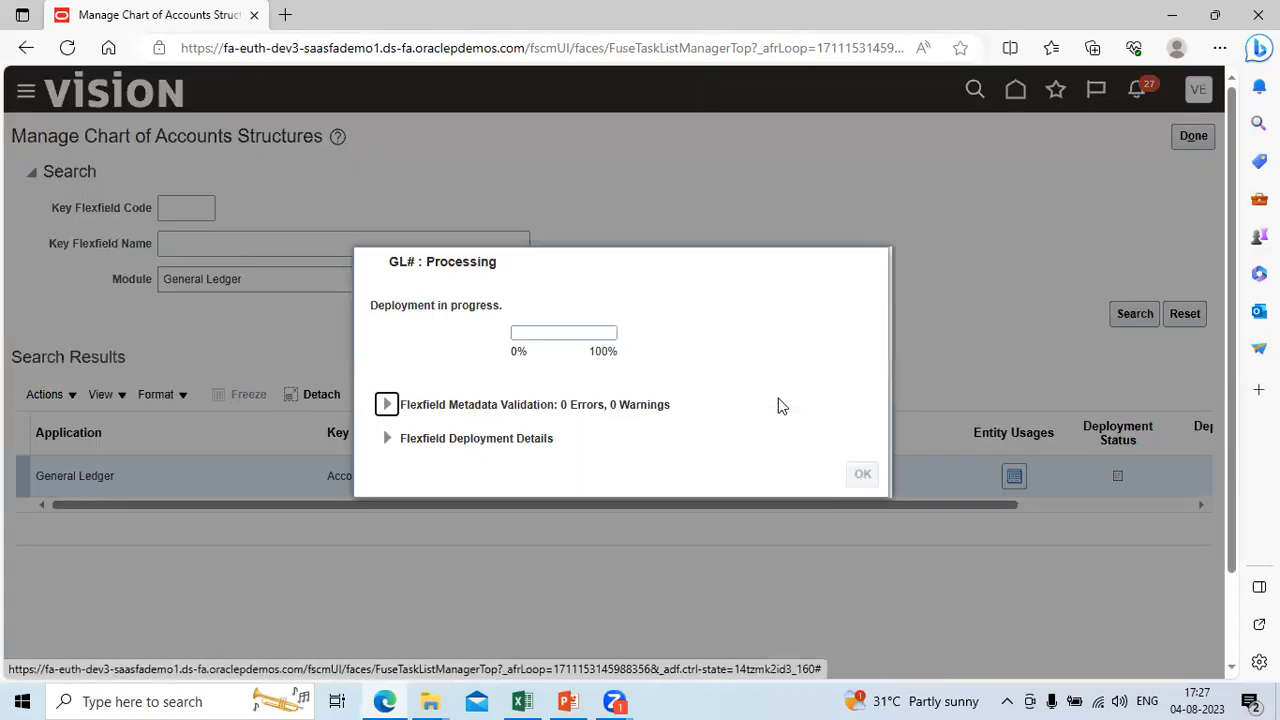
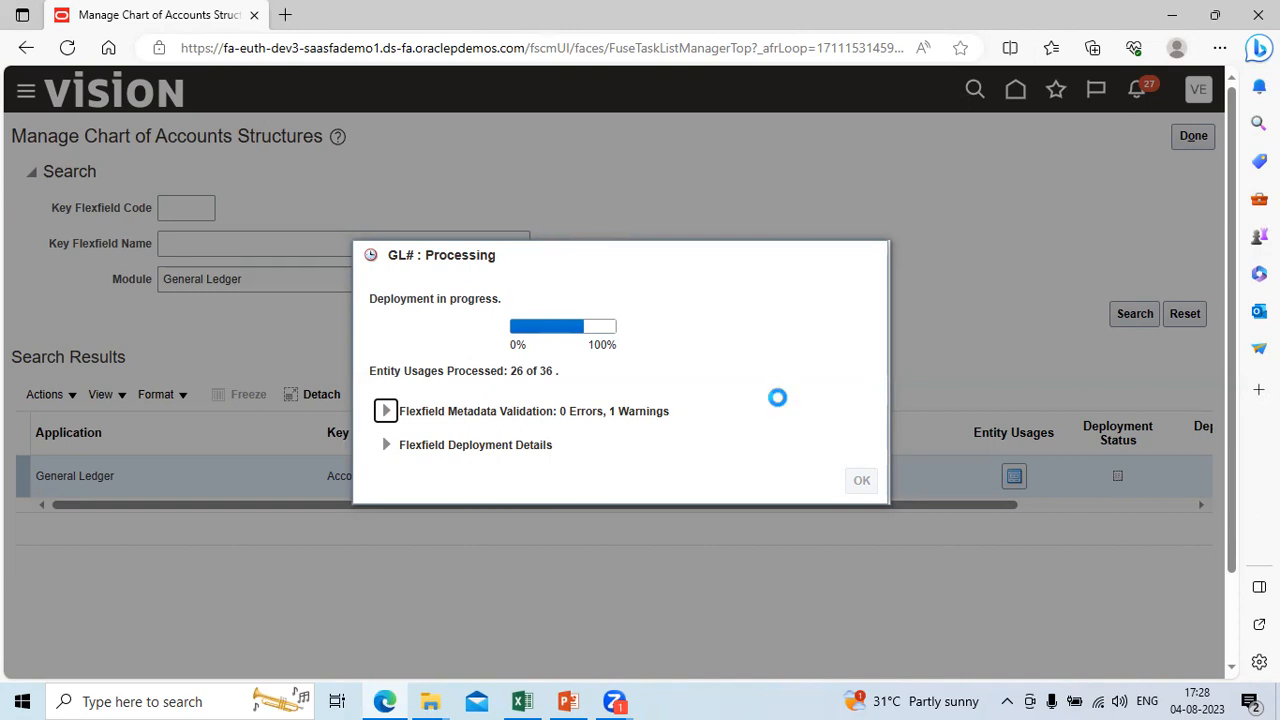
Step: Switch to Excel and review the journal entry and segment value codes on the Manual Accounting sheet while the flexfield deploys
click(522, 701)
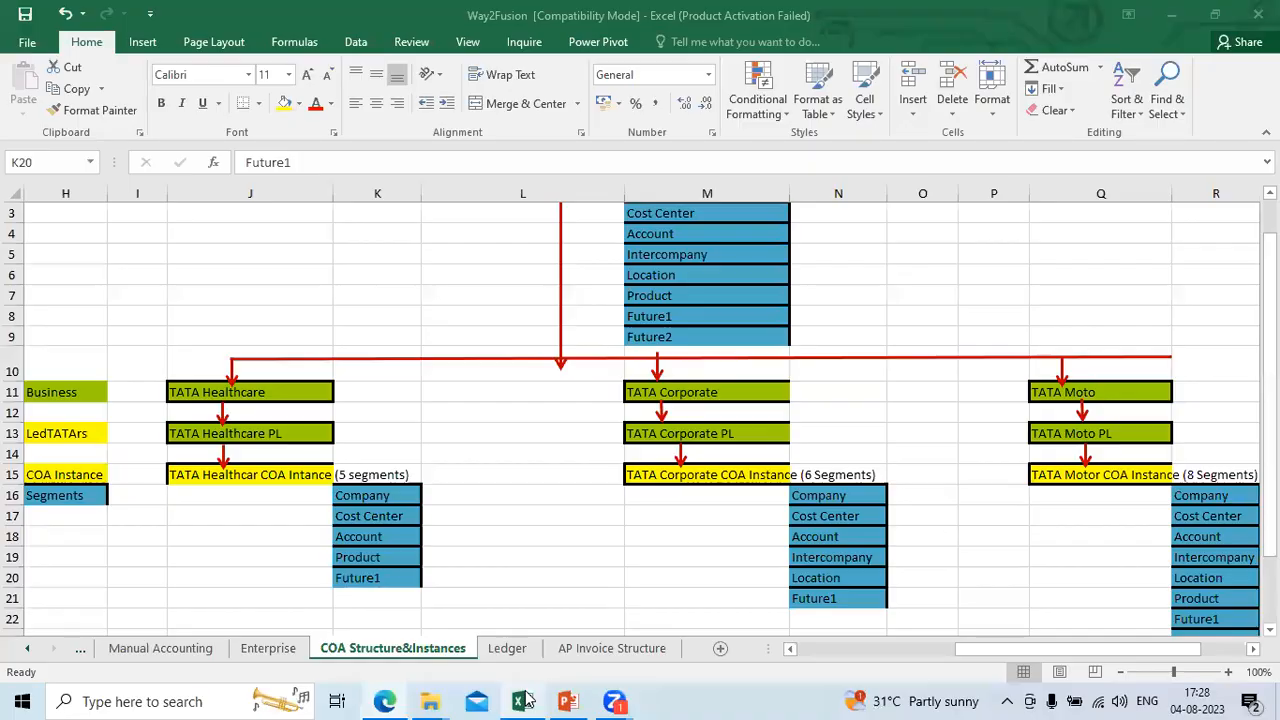
click(192, 654)
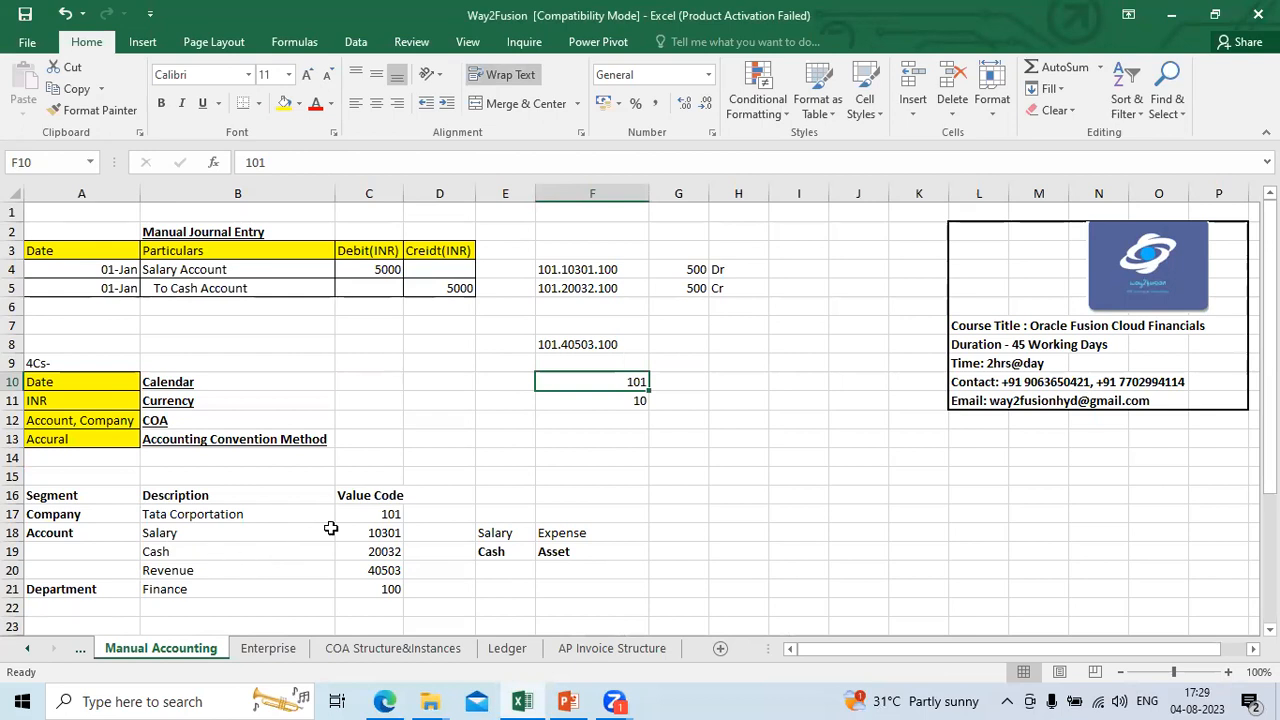
key(alt+Tab)
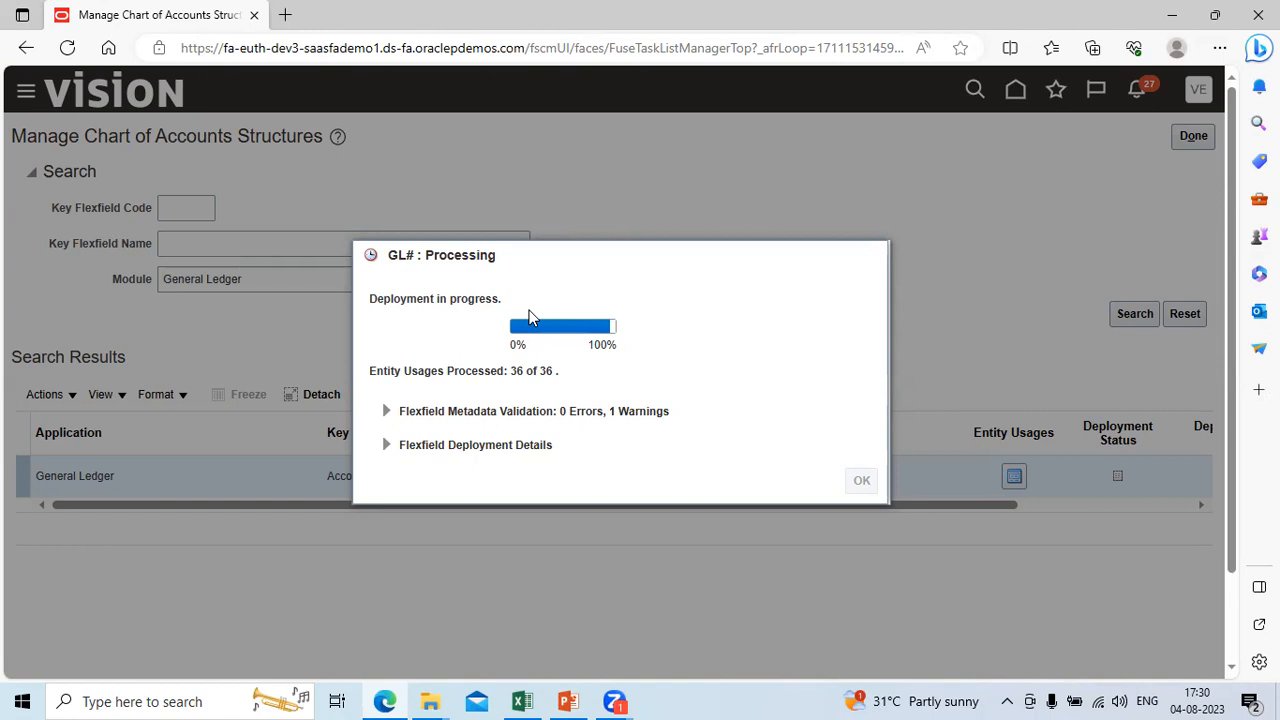
click(521, 701)
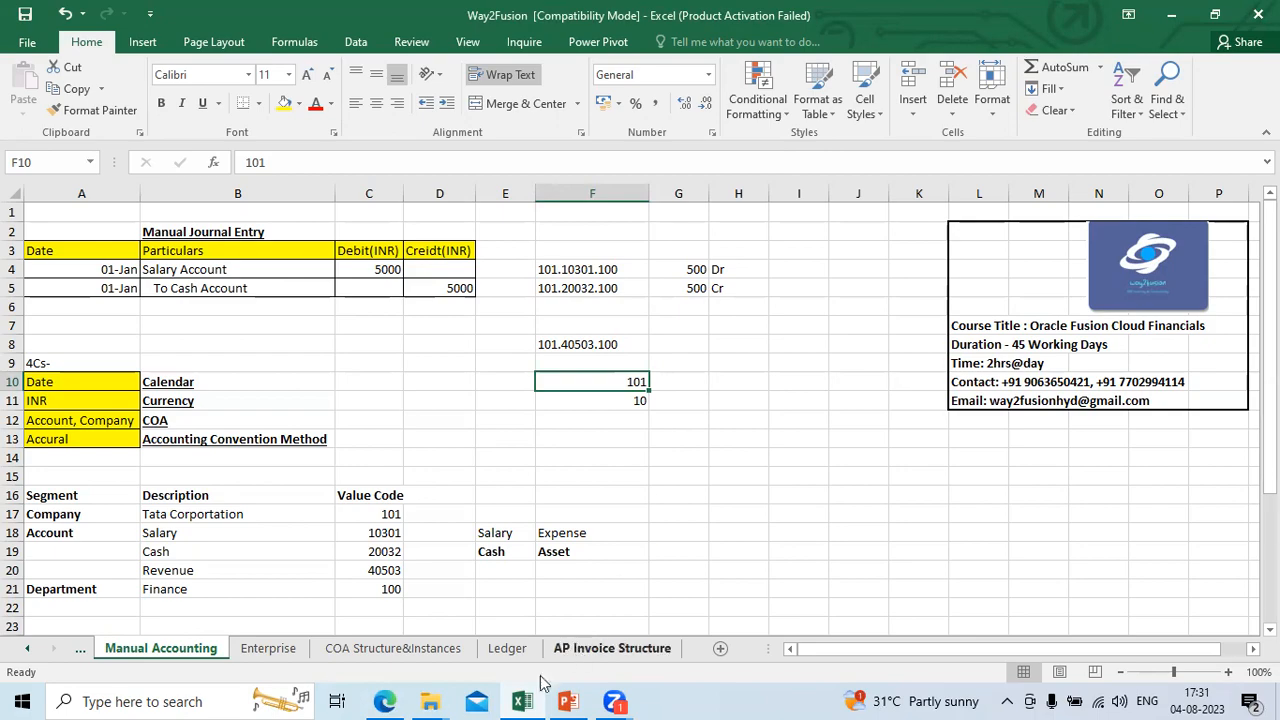
Step: Return to Oracle Fusion, close the deployment confirmation and Manage Chart of Accounts Structures, and open the Manage Chart of Accounts Value Set Values task
click(384, 701)
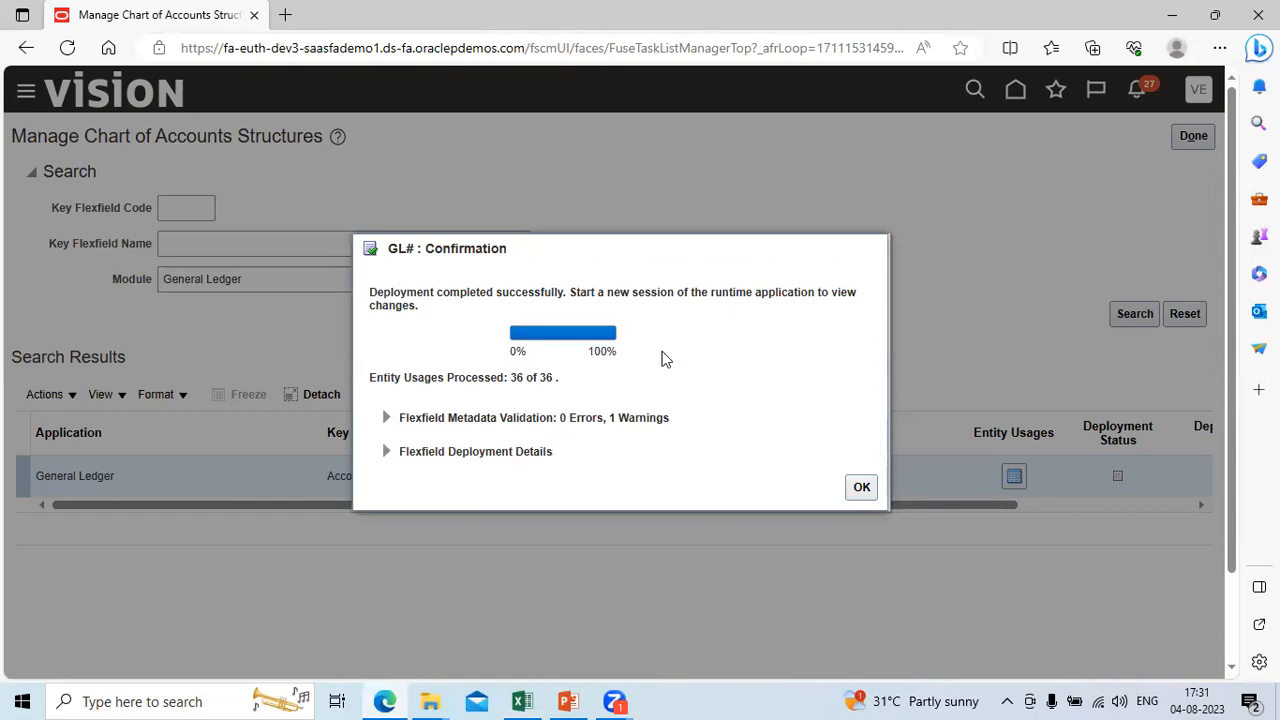
click(861, 491)
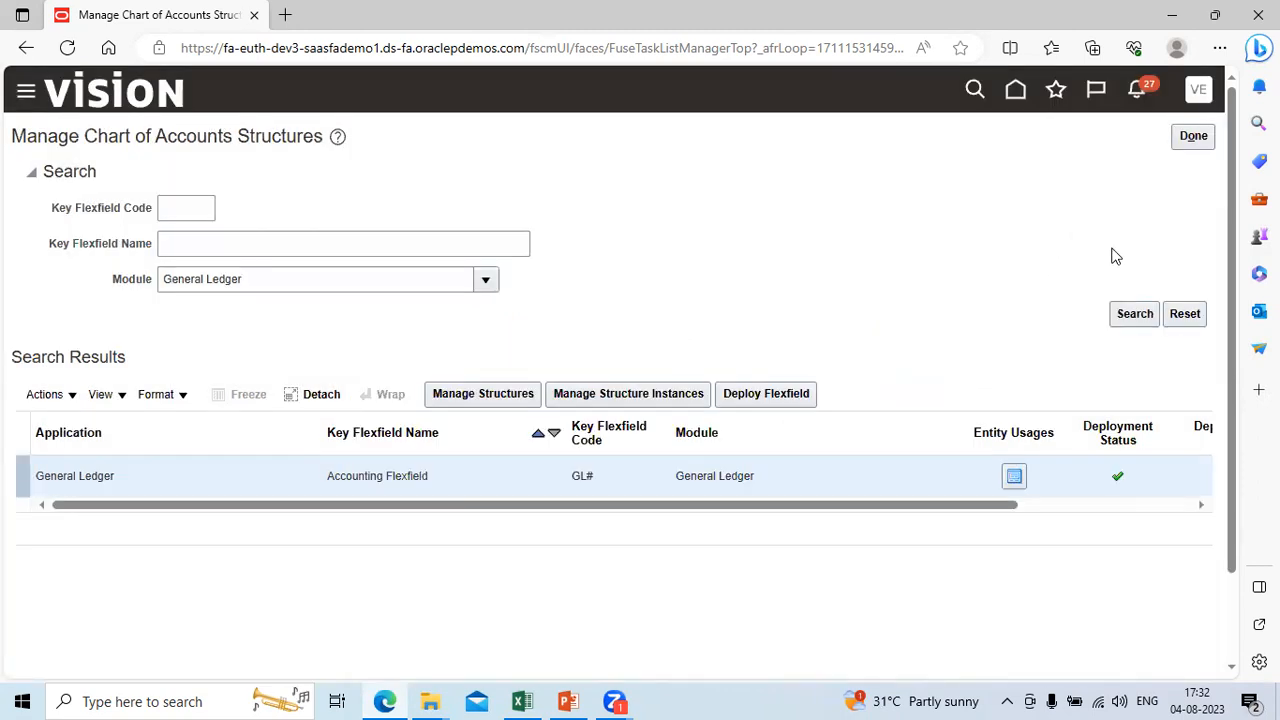
click(1195, 138)
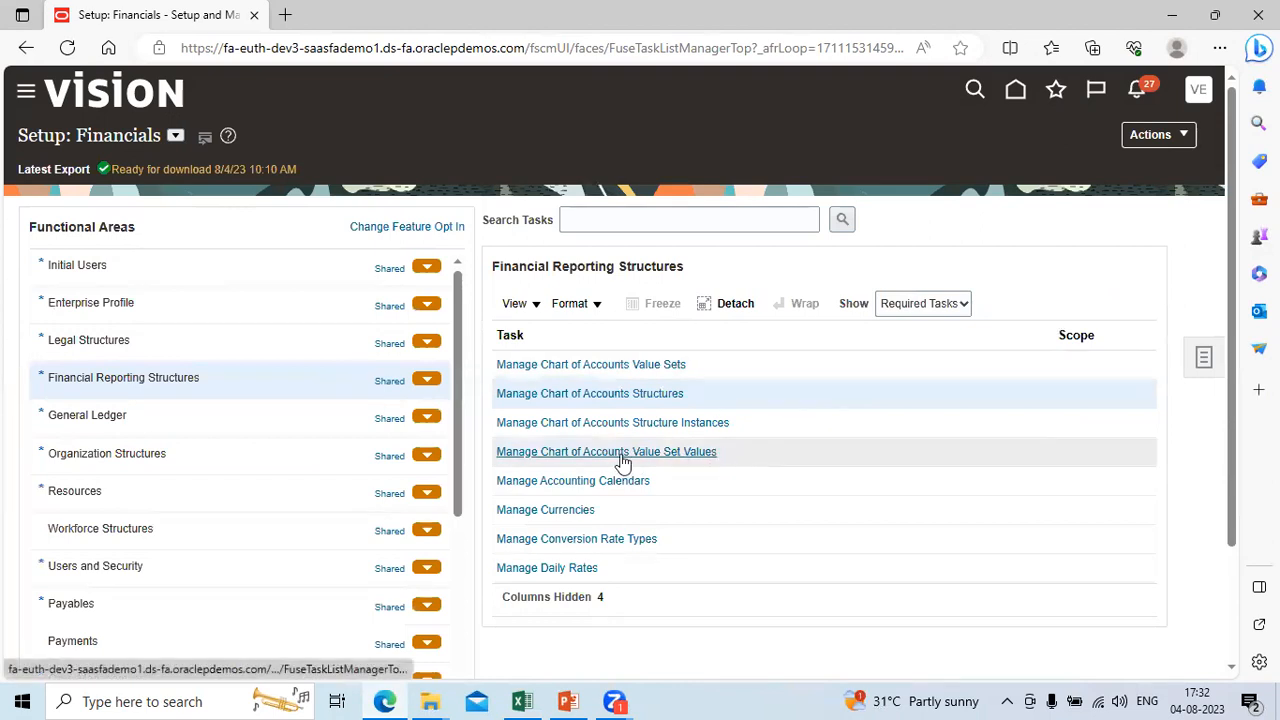
click(579, 451)
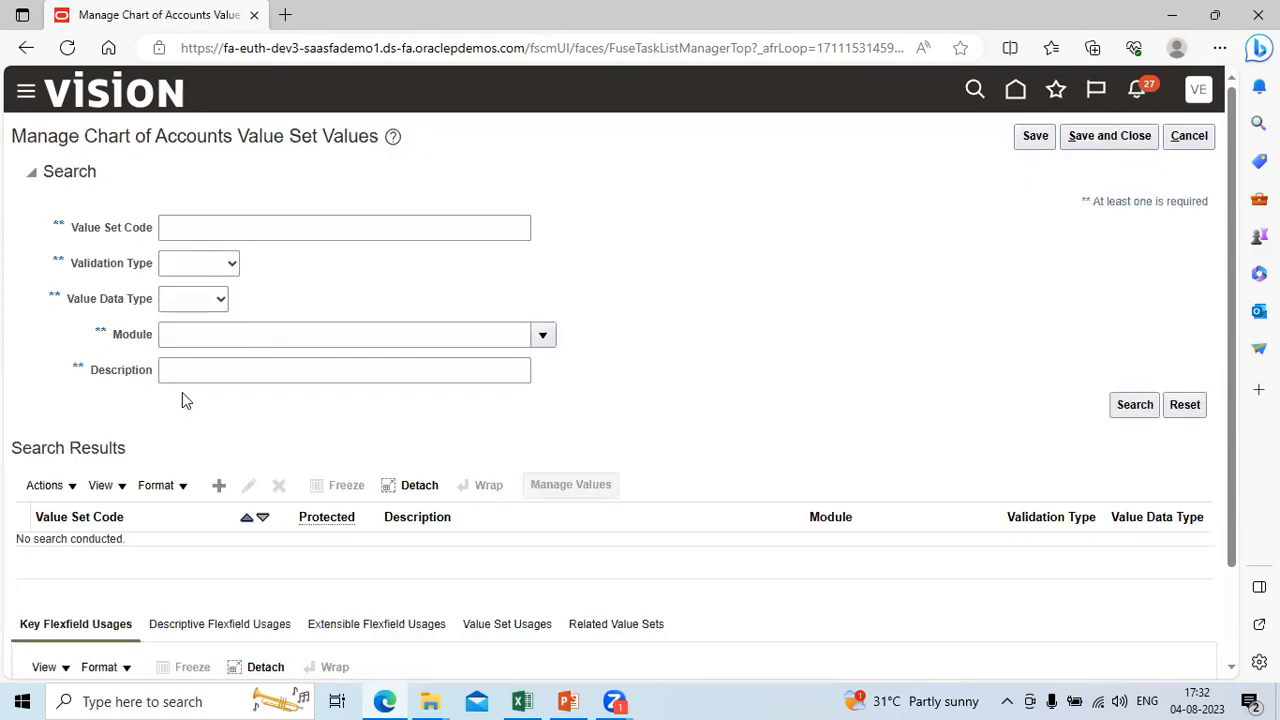
Step: Search for value set codes matching tata% and open the values of the Tata_Company value set
click(222, 232)
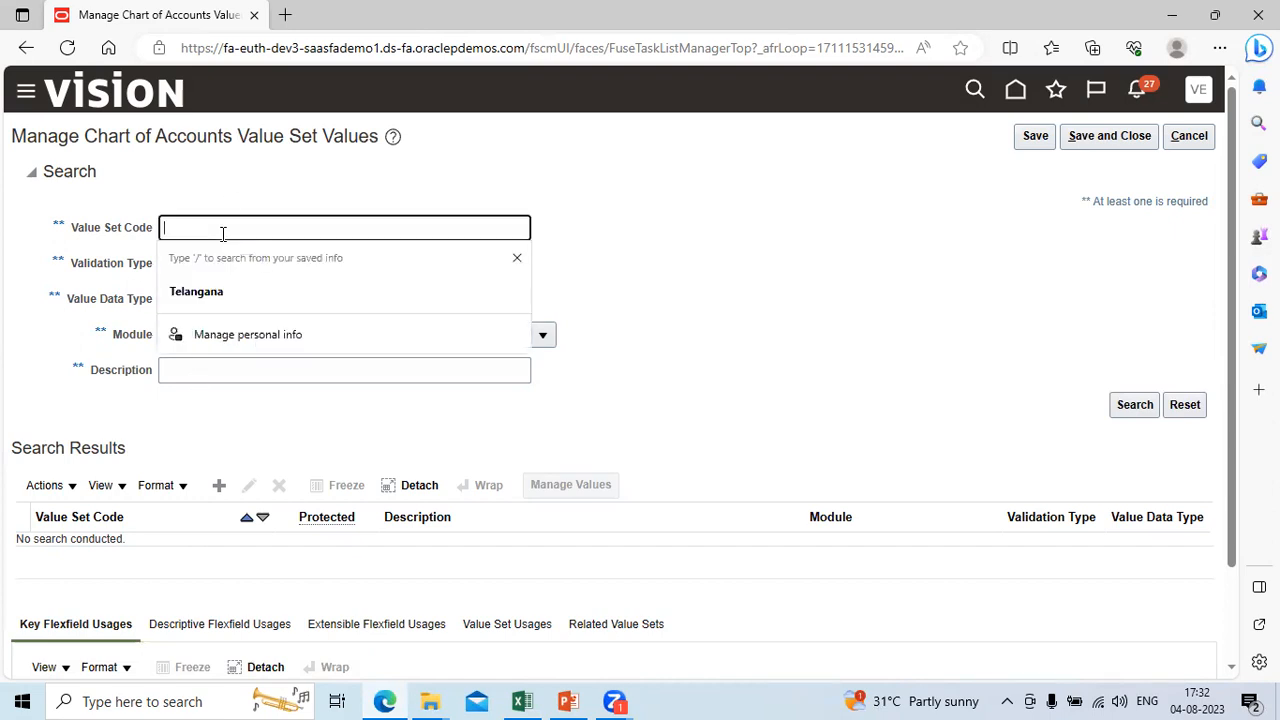
text(tata%)
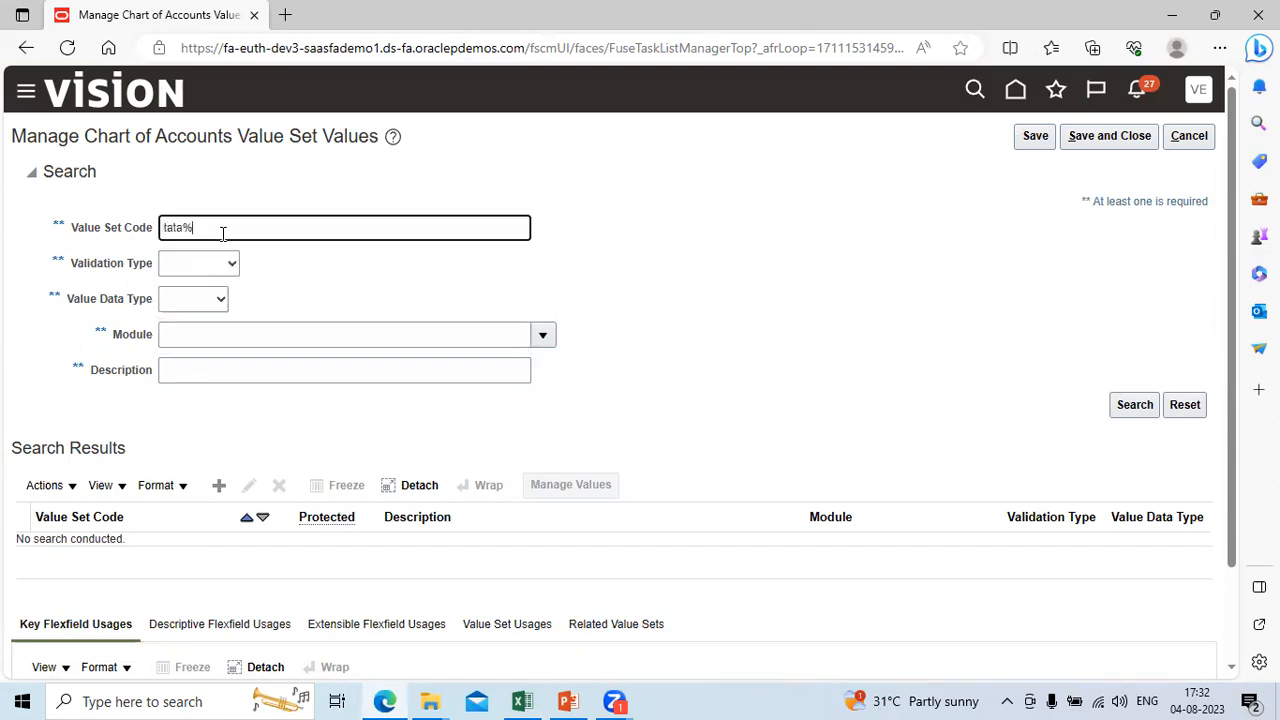
click(1134, 404)
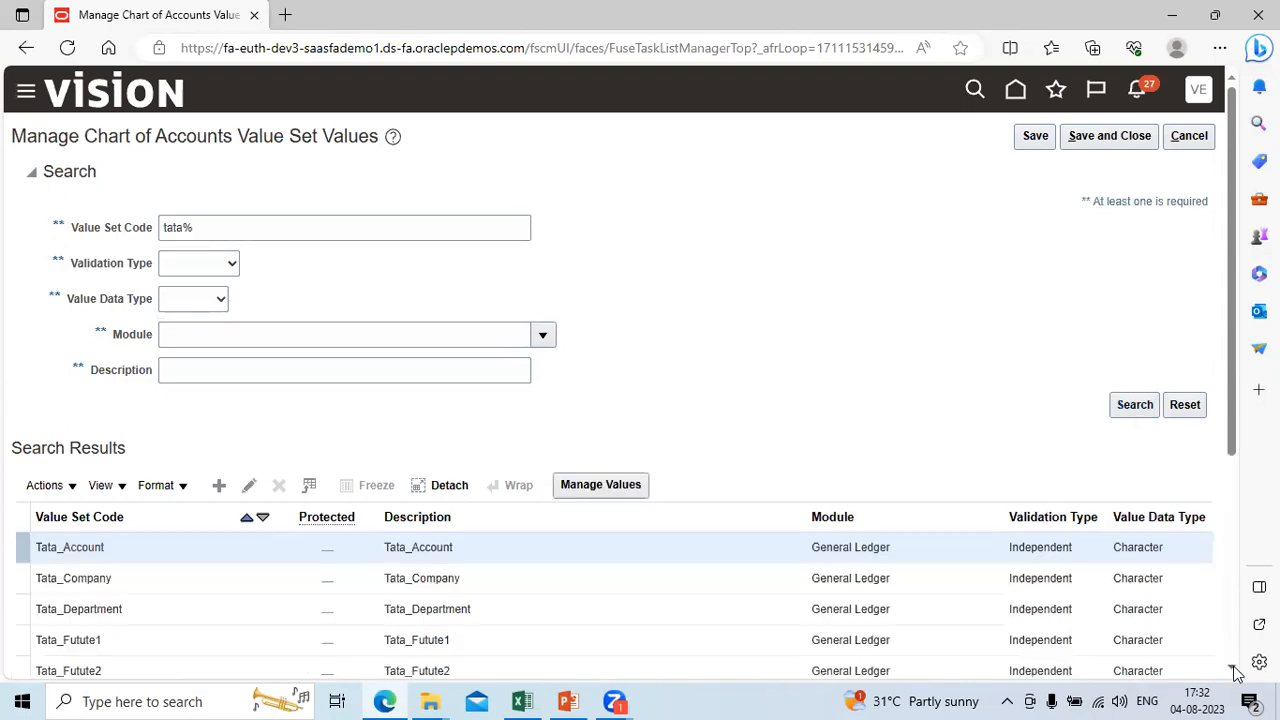
scroll(1237, 673, down, 3)
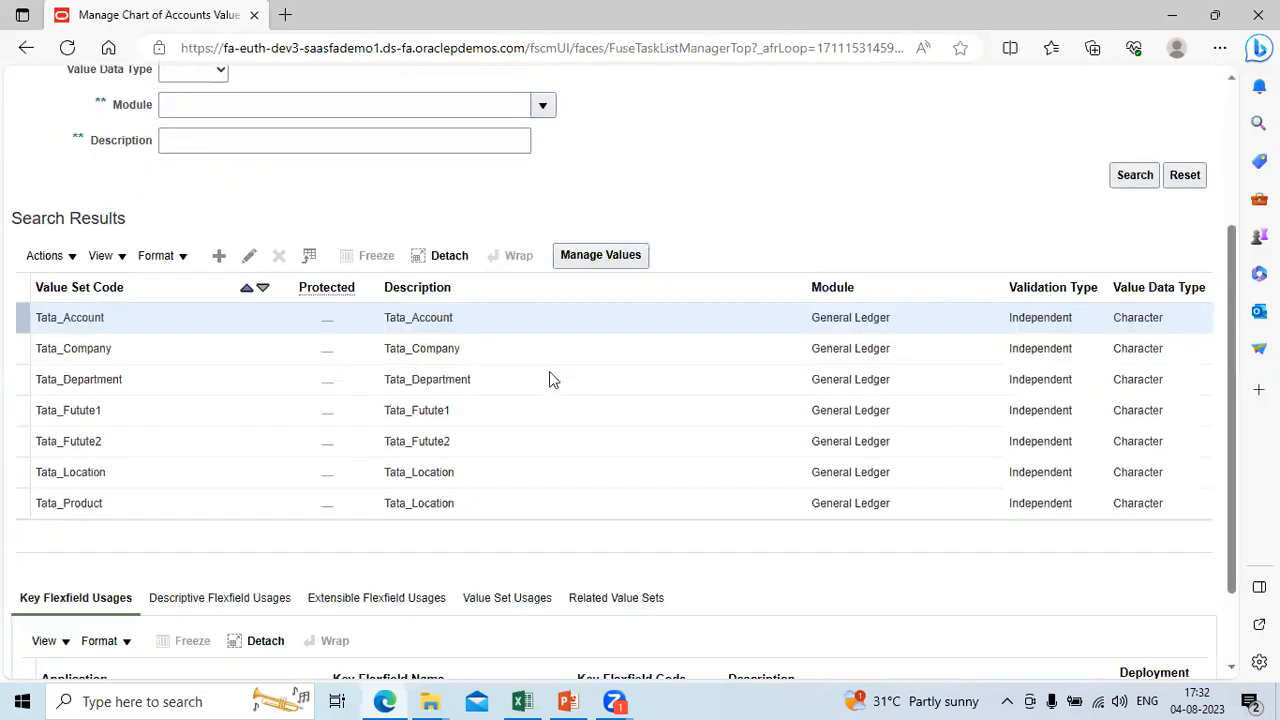
click(522, 350)
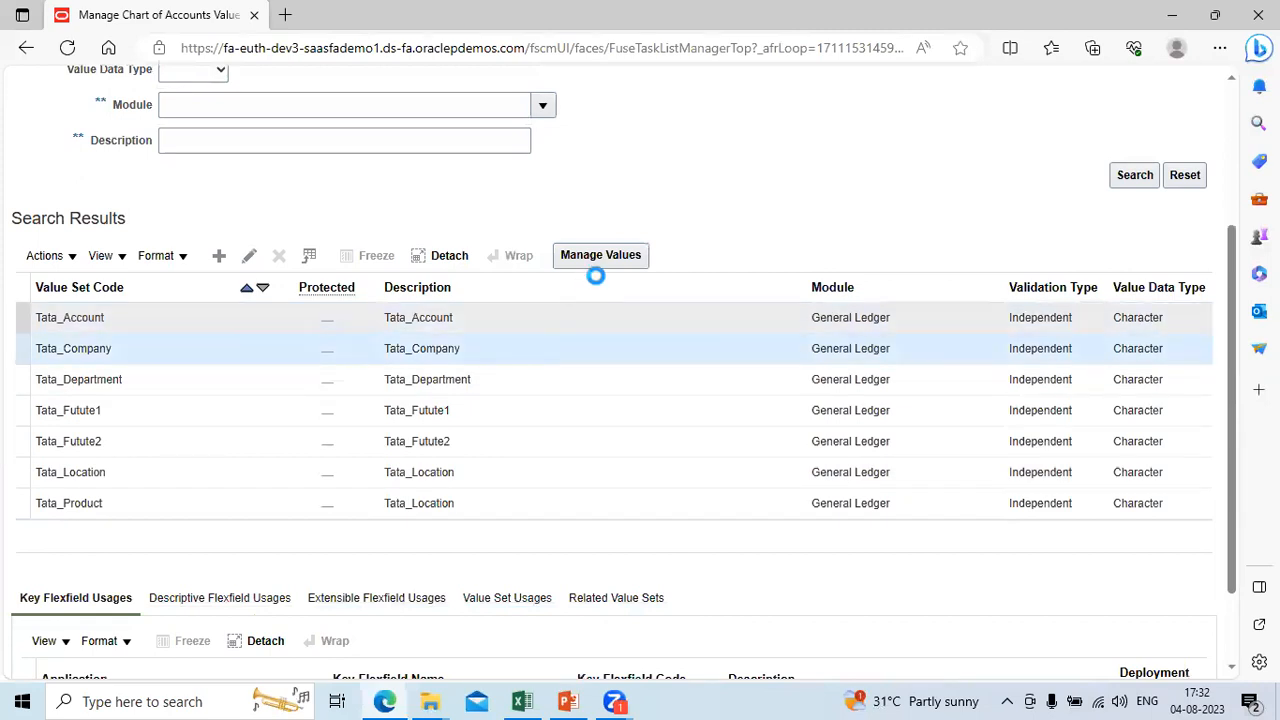
click(615, 257)
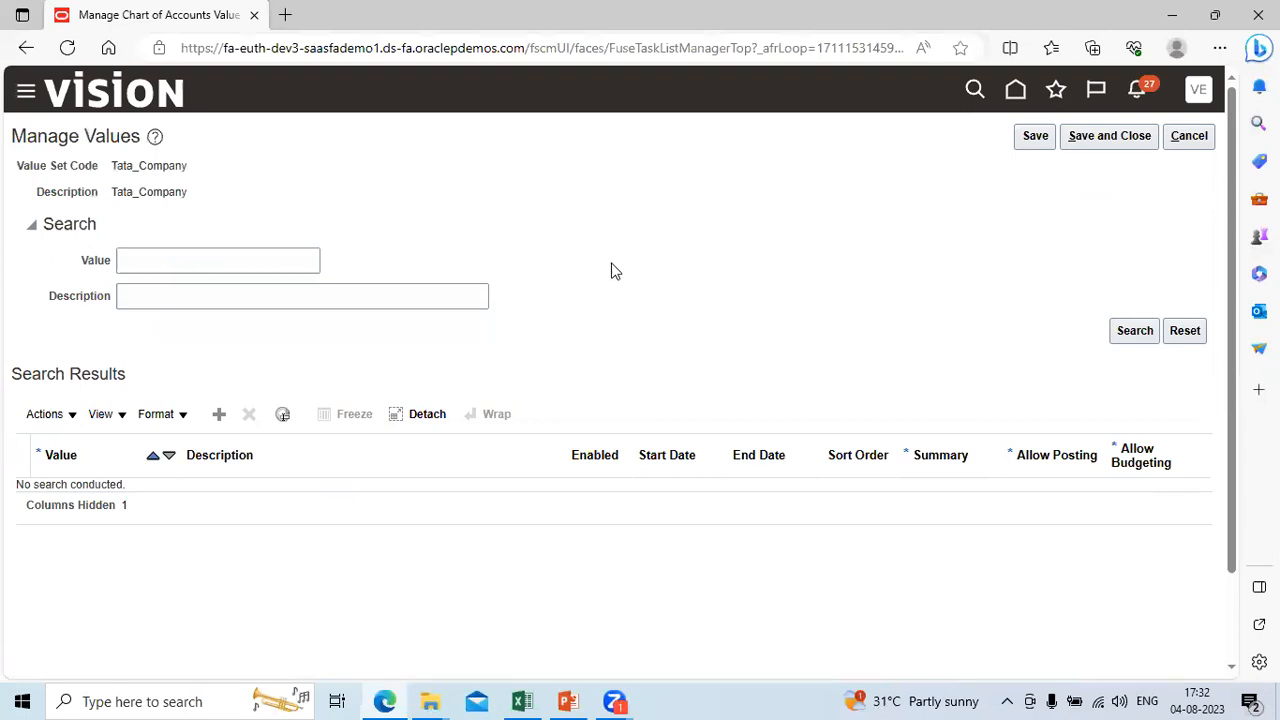
Step: Add a Tata_Company value 101 with the description Tata Healthcare, leaving its start and end dates empty
click(219, 414)
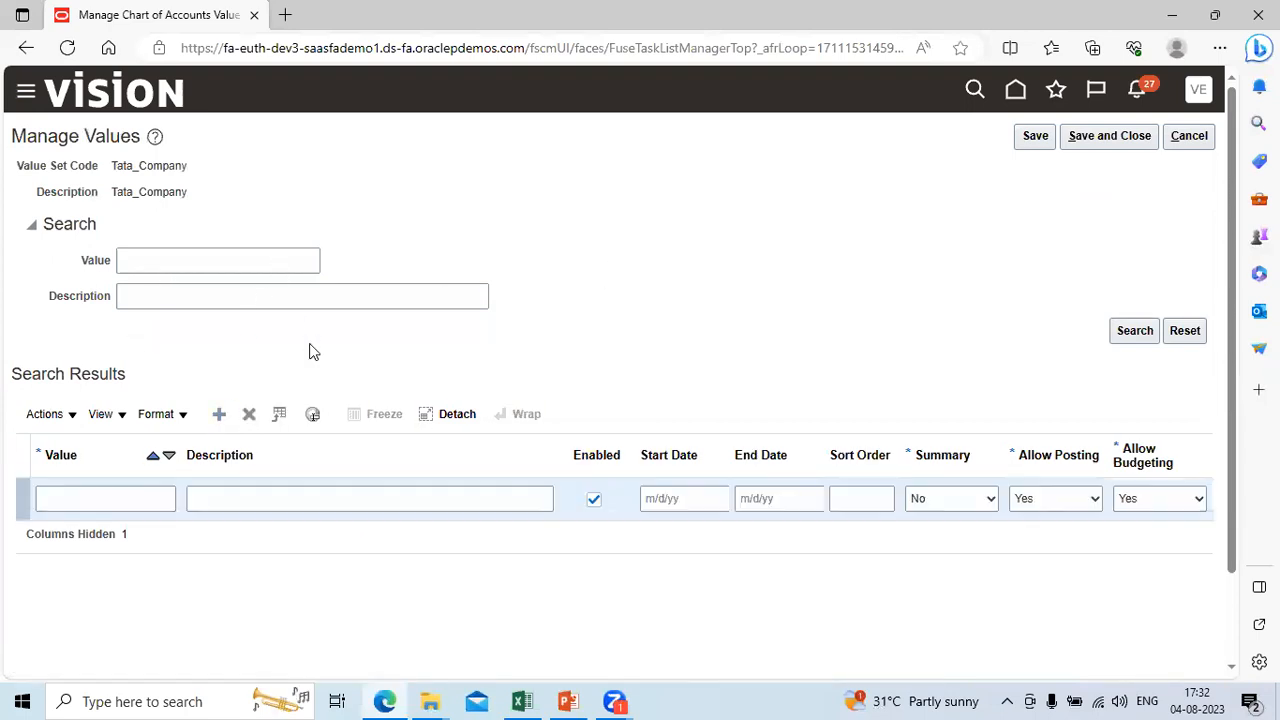
click(86, 497)
text(1)
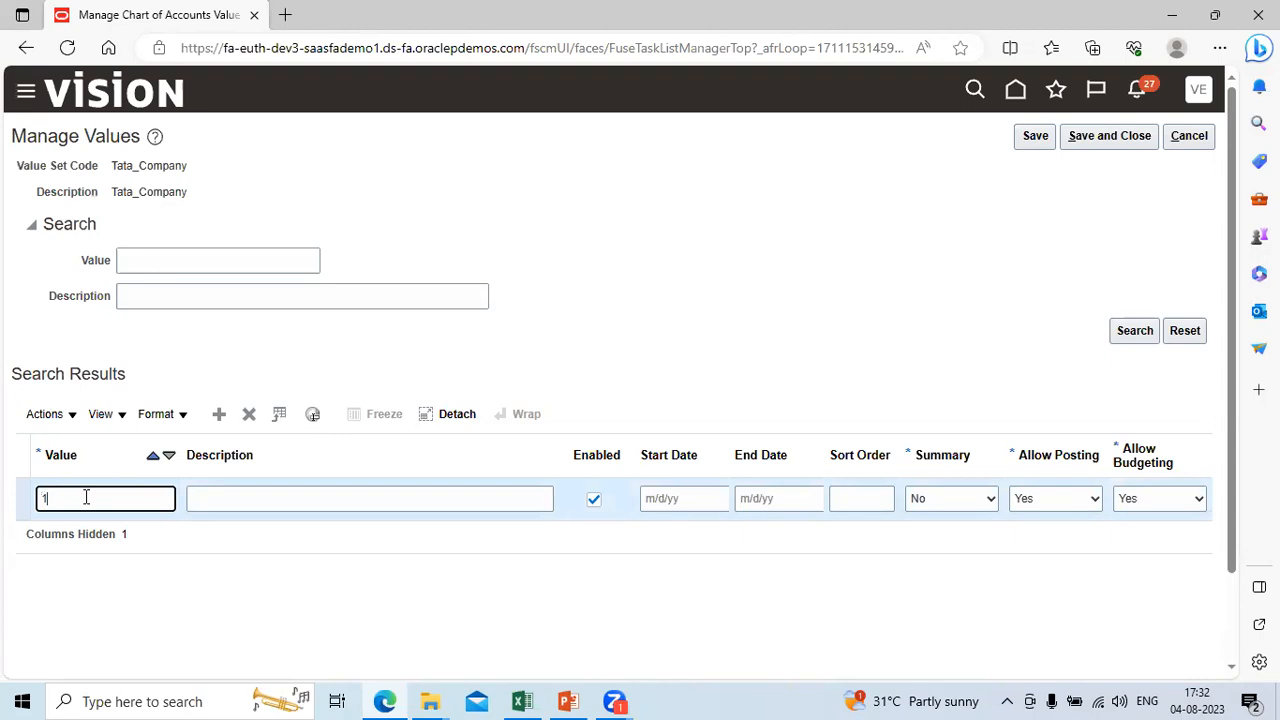
text(0111)
key(Tab)
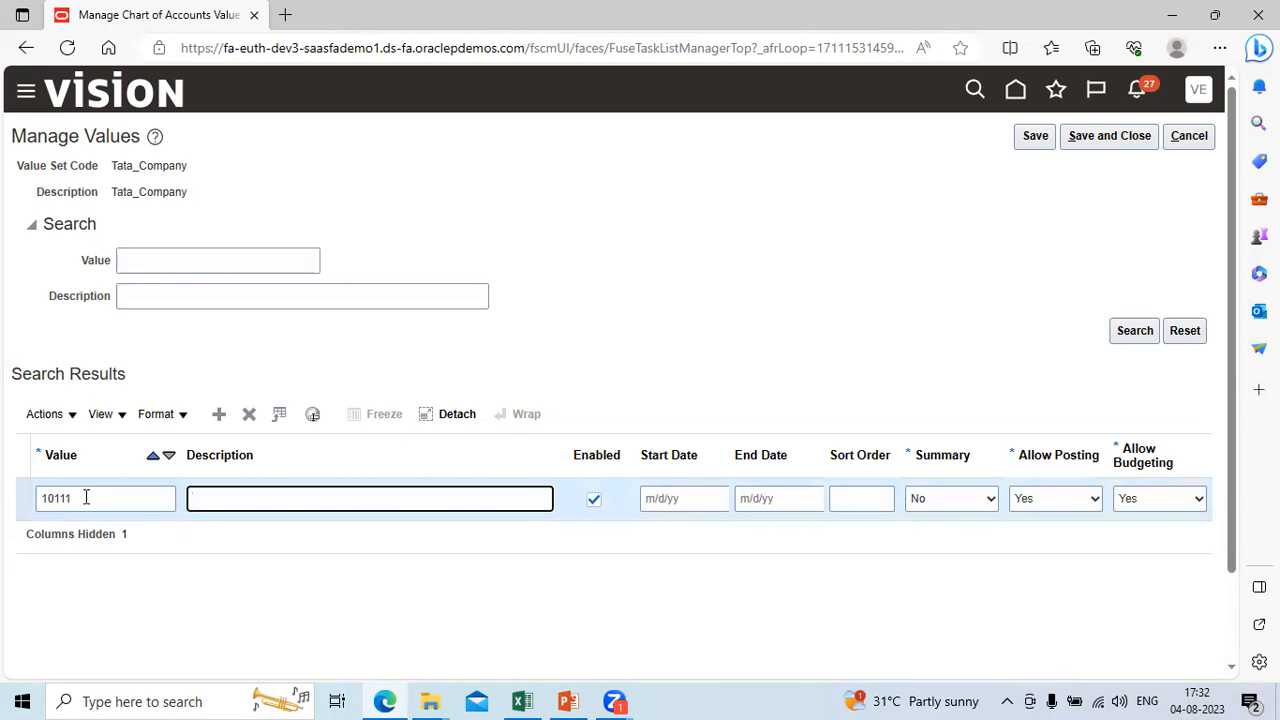
key(shift+Tab)
text(101)
key(Tab)
text(Tata)
text(Healthcare)
key(Tab)
key(Tab)
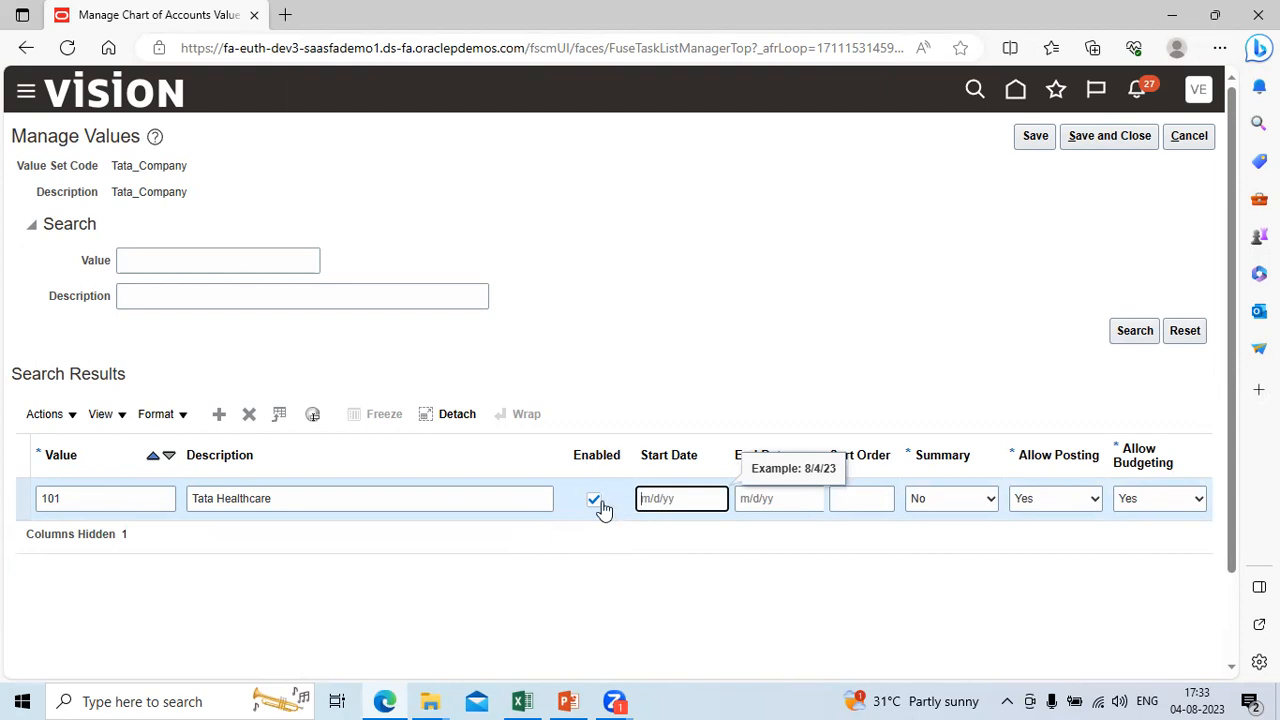
key(Tab)
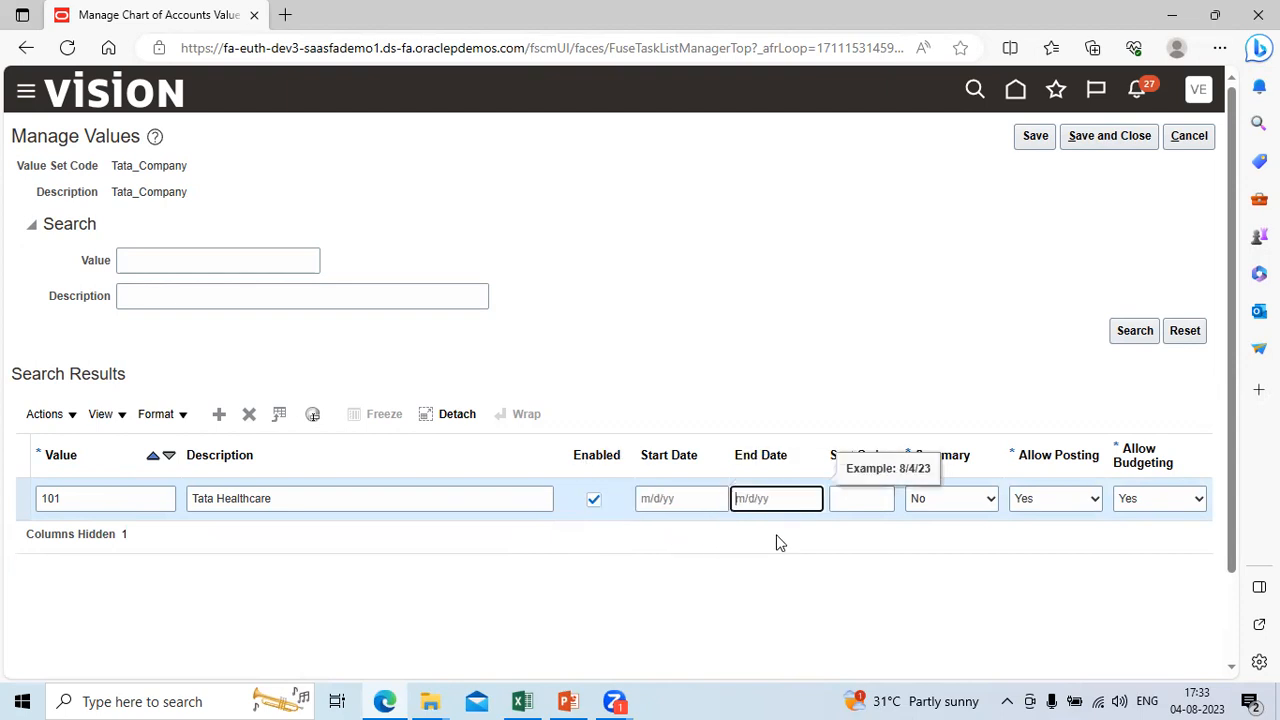
Step: Keep Summary at No for value 101, and set Allow Posting to Yes and Allow Budgeting to No
click(952, 499)
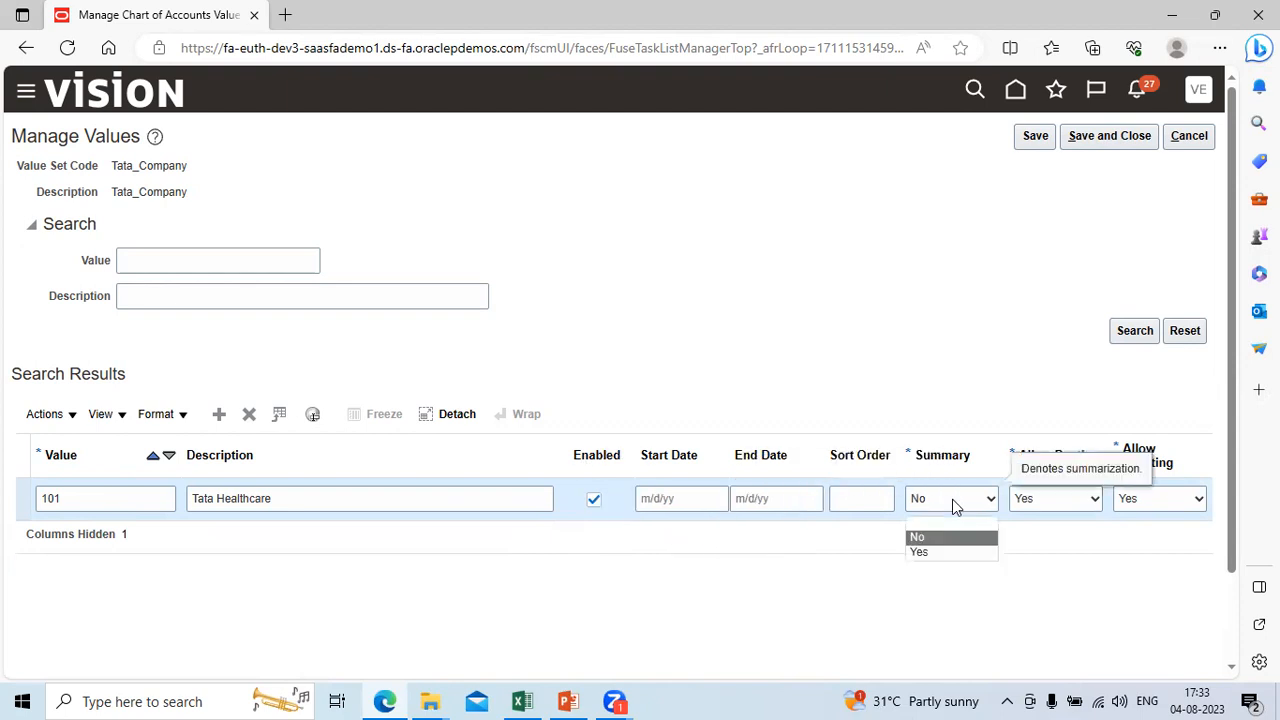
click(829, 540)
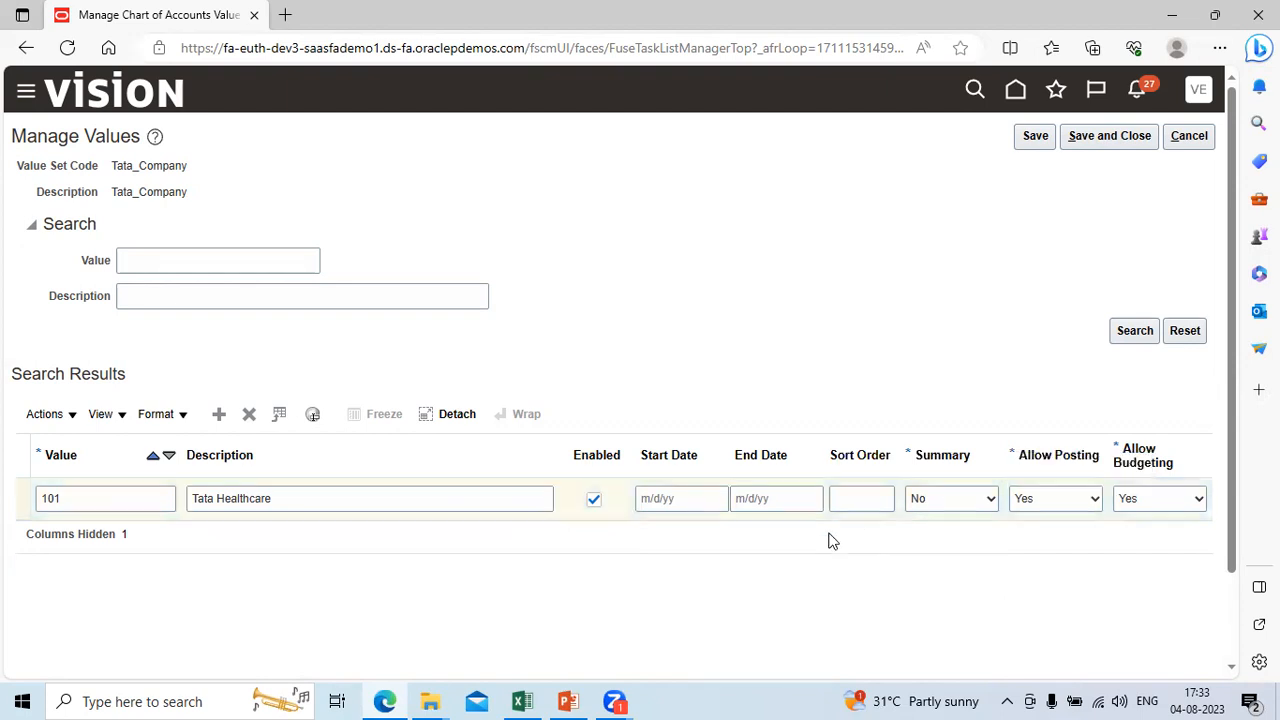
click(1102, 497)
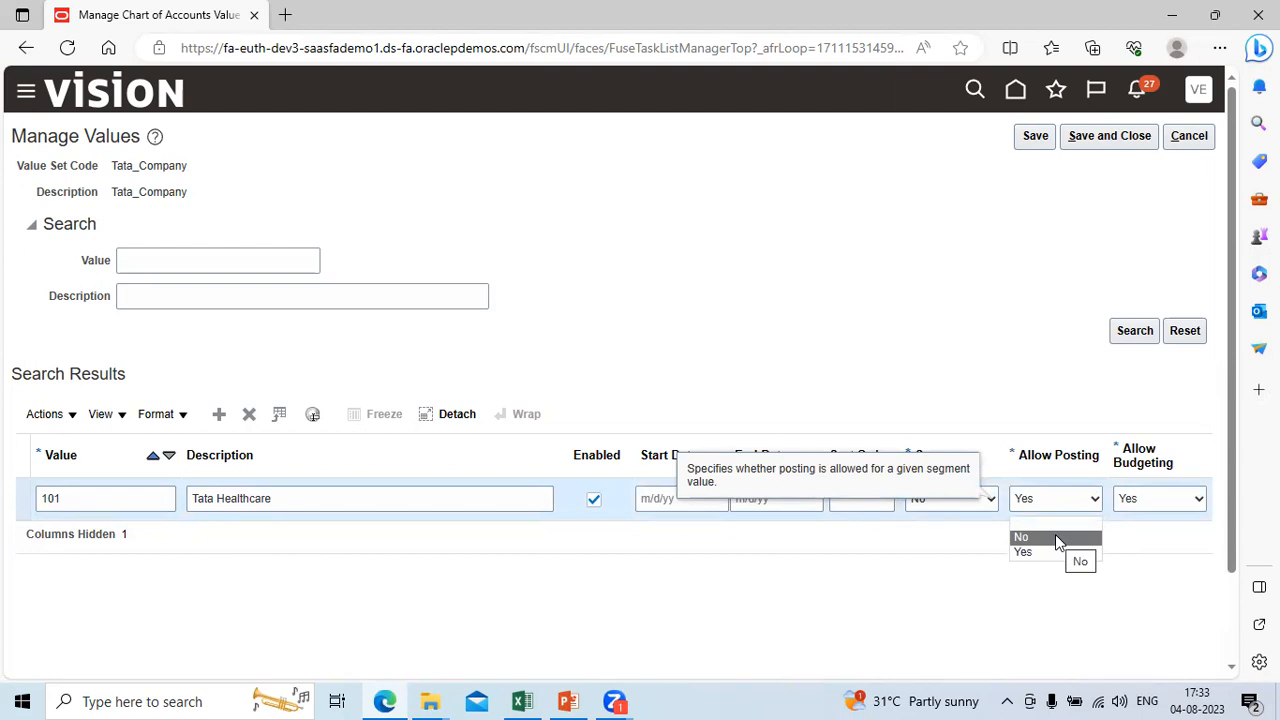
click(957, 543)
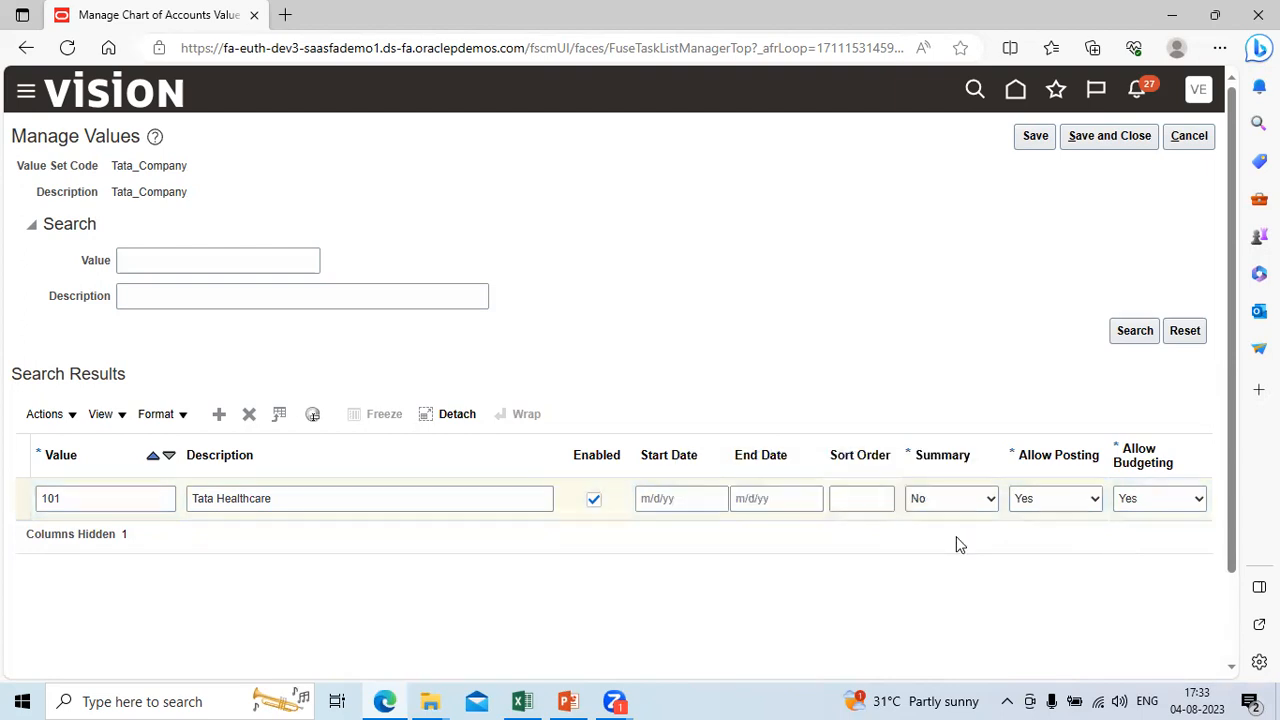
click(1097, 505)
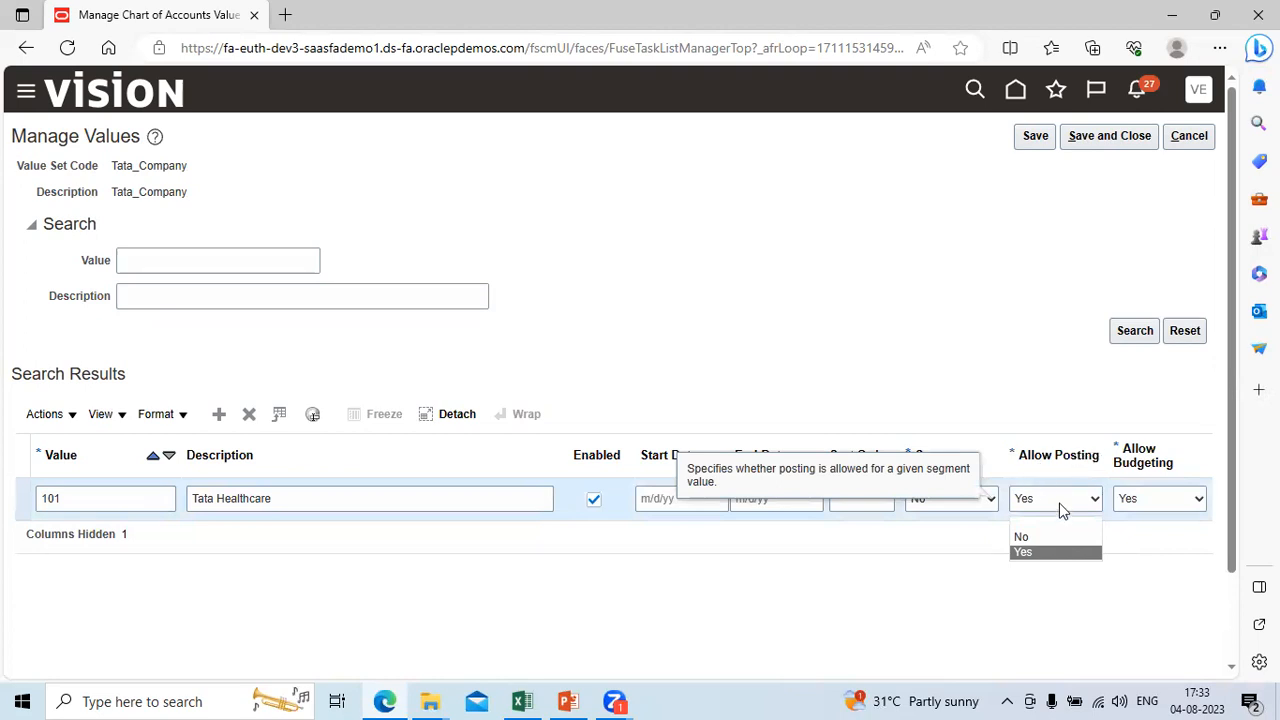
click(1050, 554)
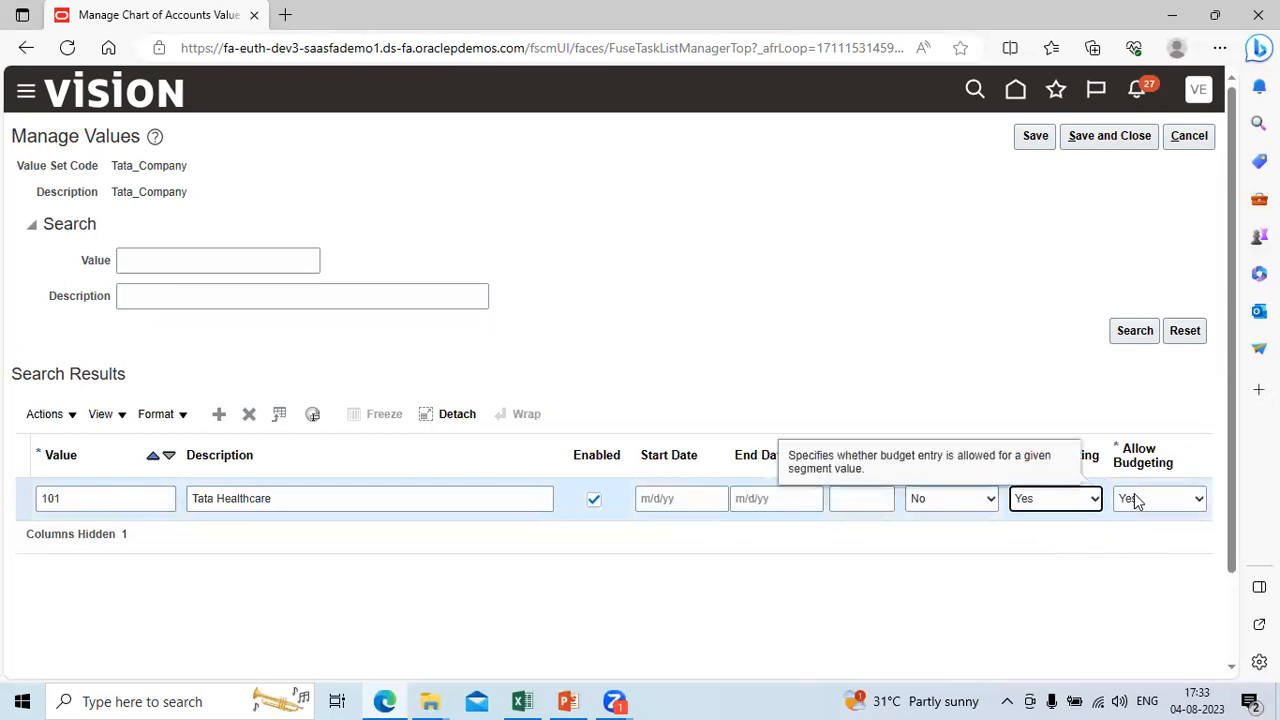
click(1199, 500)
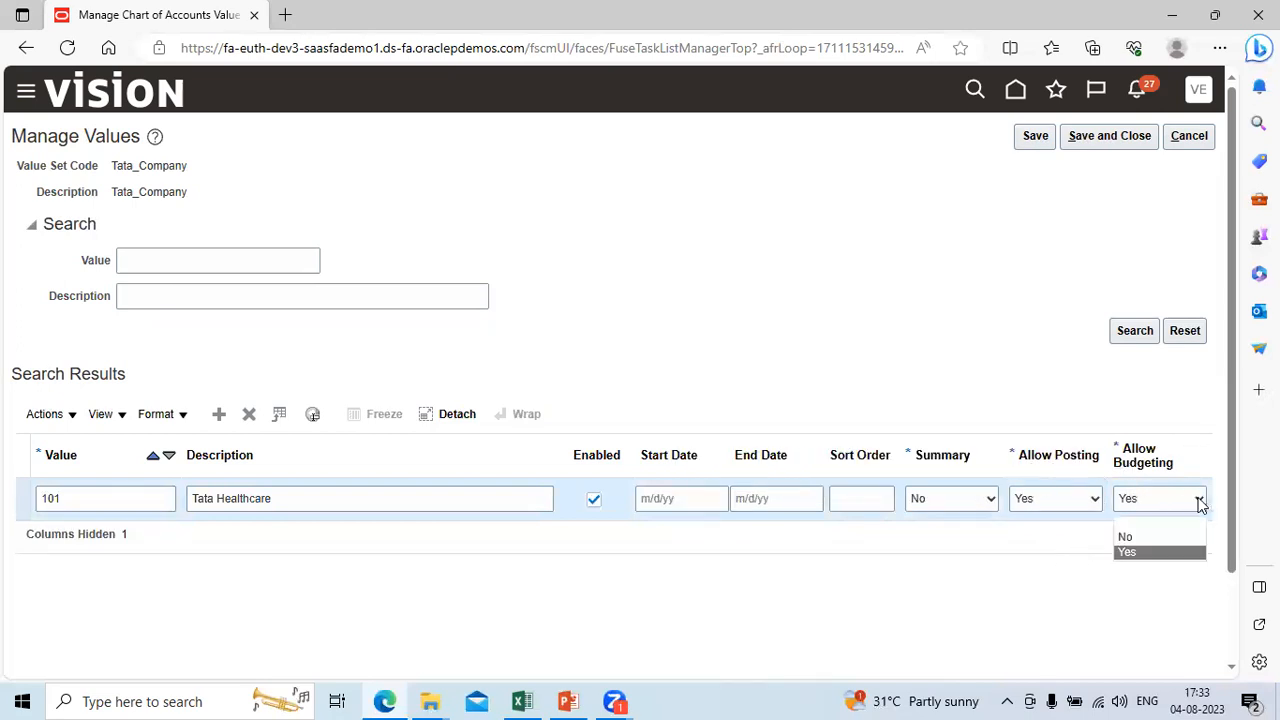
click(1155, 538)
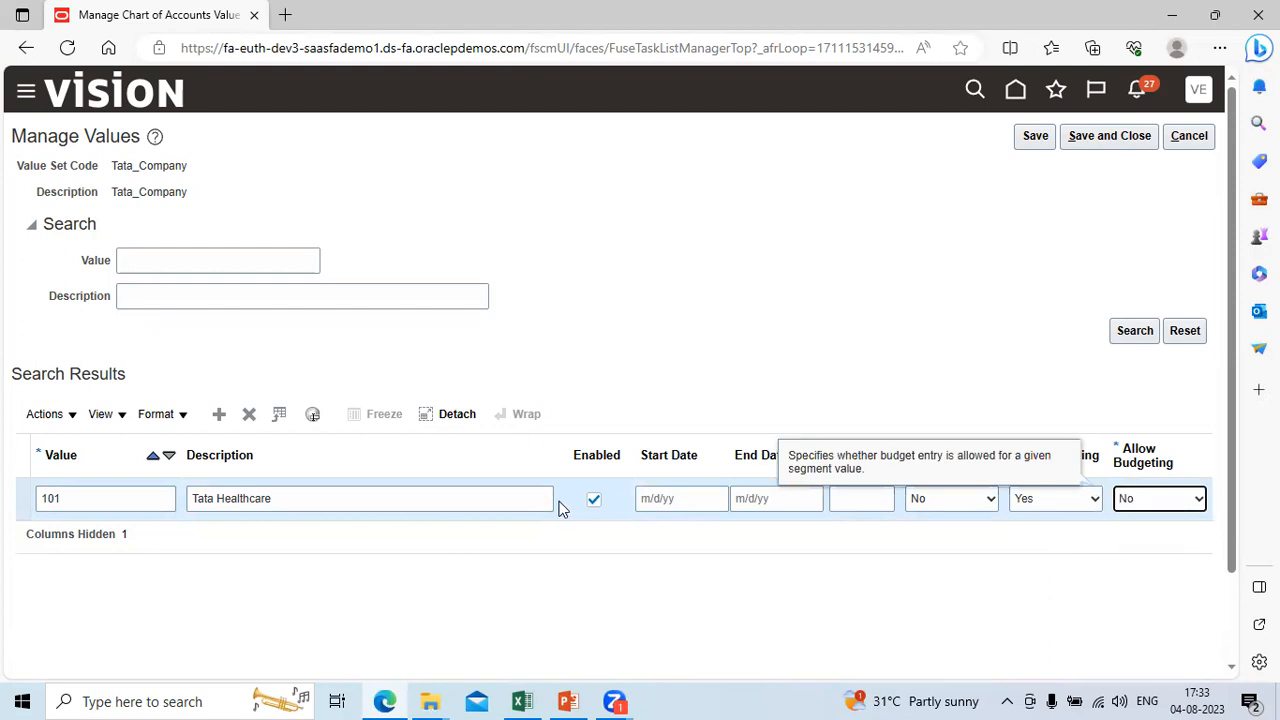
Step: Add another Tata_Company value, 10002, with the description Tata Motors
click(219, 414)
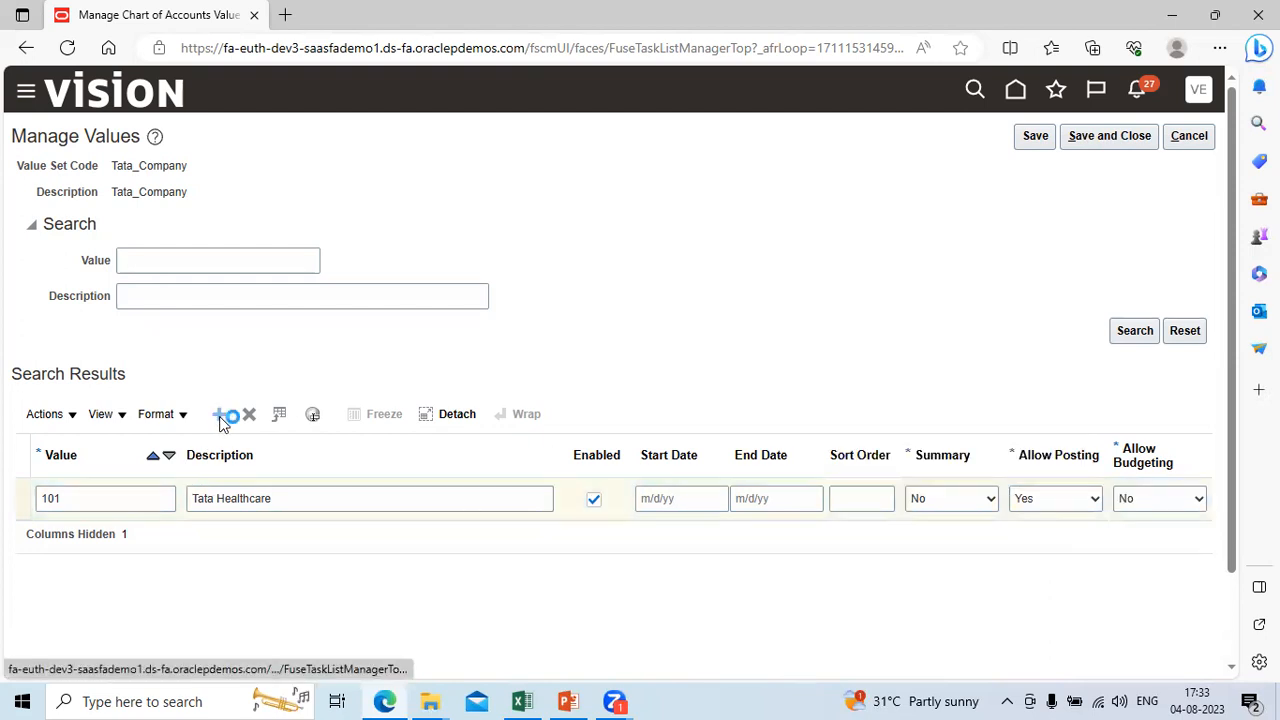
click(84, 499)
text(10002)
key(Tab)
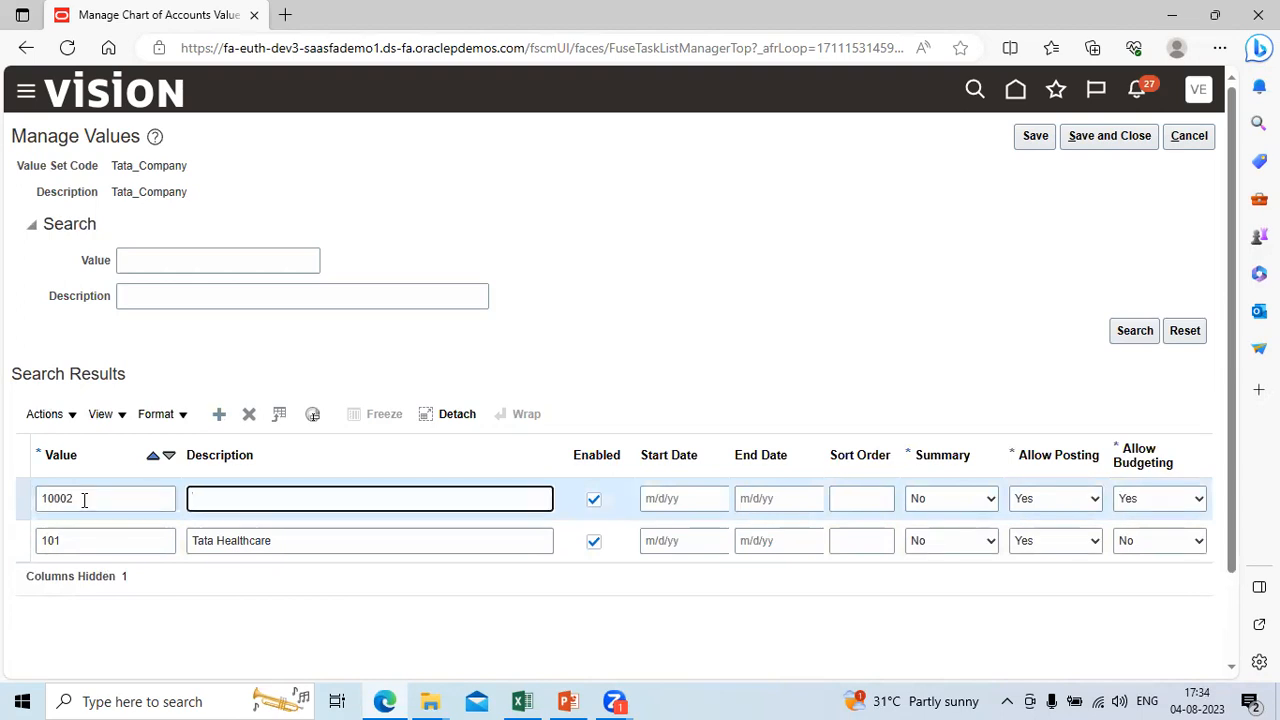
text(Tata Motors)
key(Tab)
key(Tab)
key(Tab)
key(Tab)
key(Tab)
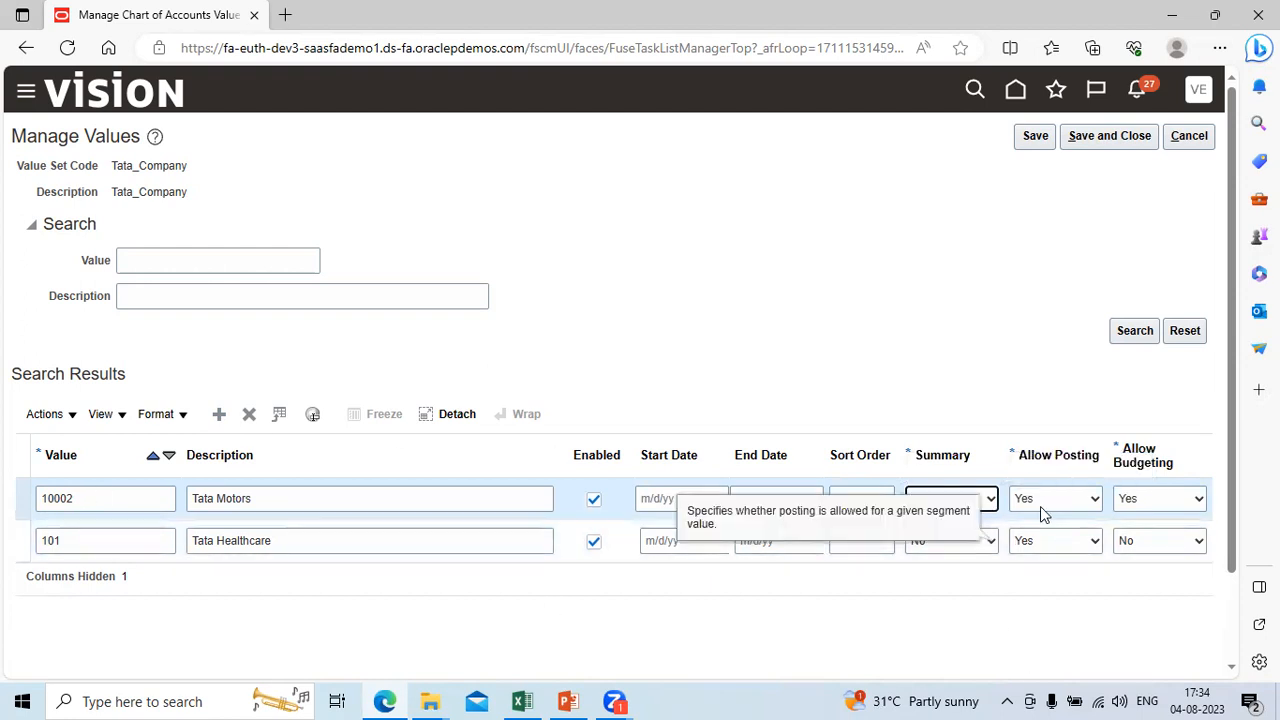
Step: Keep Allow Posting at Yes and set Allow Budgeting to No for Tata Motors, and try to save the values
click(1094, 503)
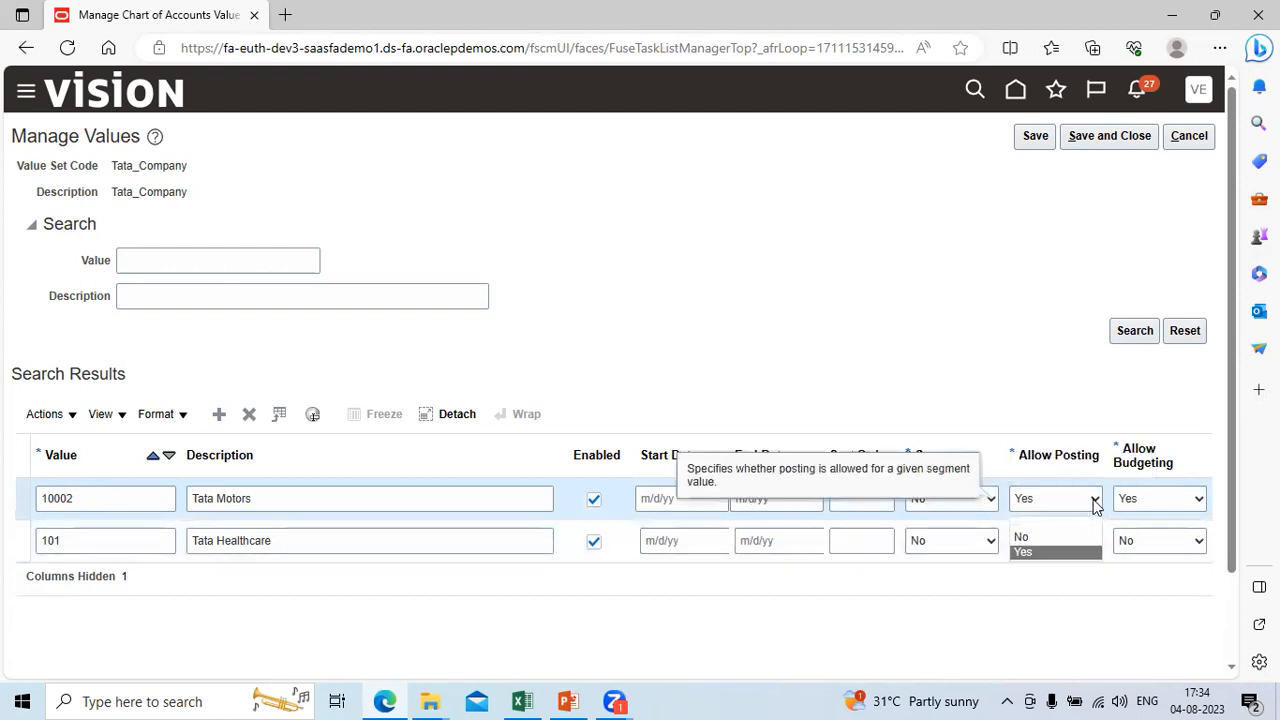
click(1094, 503)
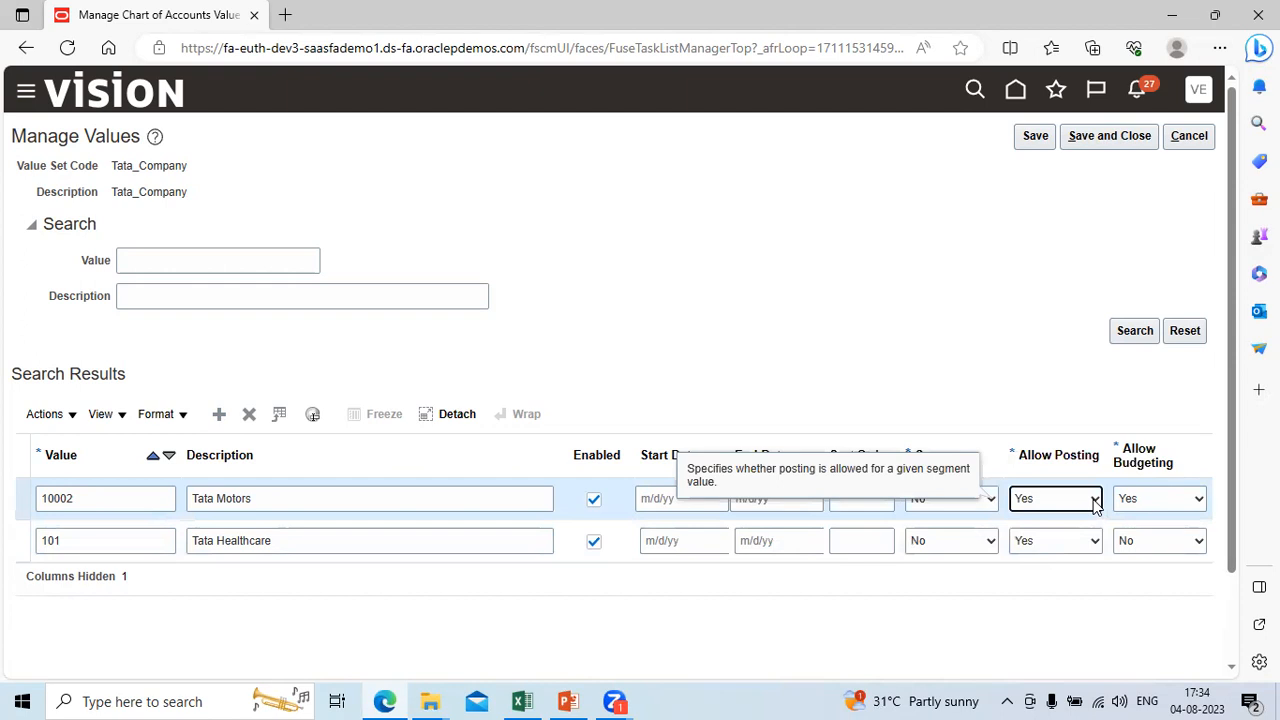
click(1200, 502)
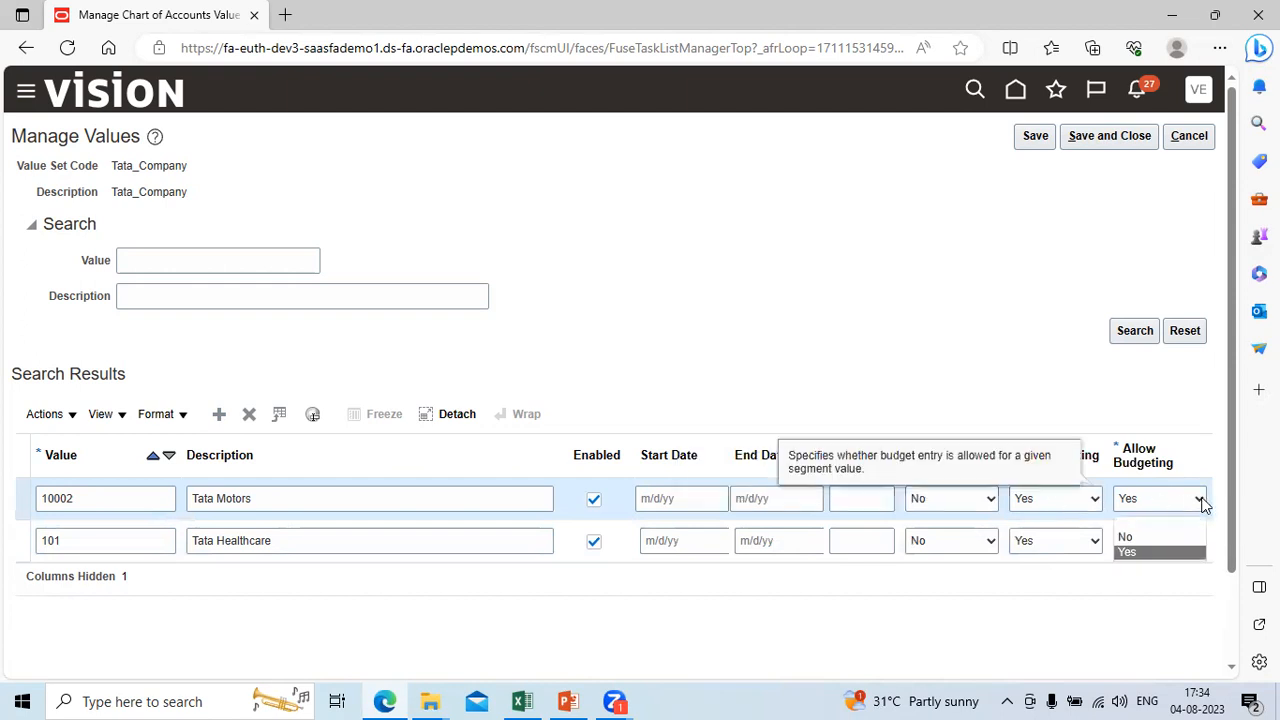
click(1170, 540)
click(1037, 138)
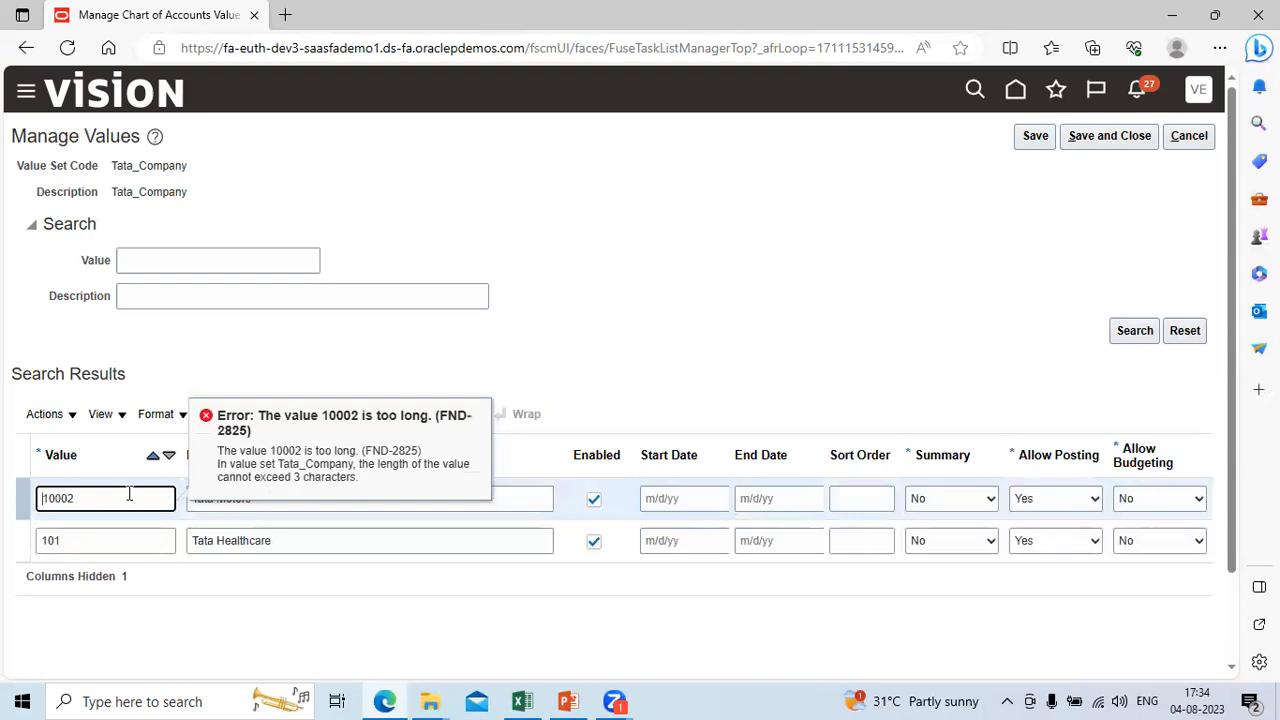
Step: Change the Tata Motors value to 102 in the Tata_Company value set, and save and close the values
key(BackSpace)
key(BackSpace)
key(BackSpace)
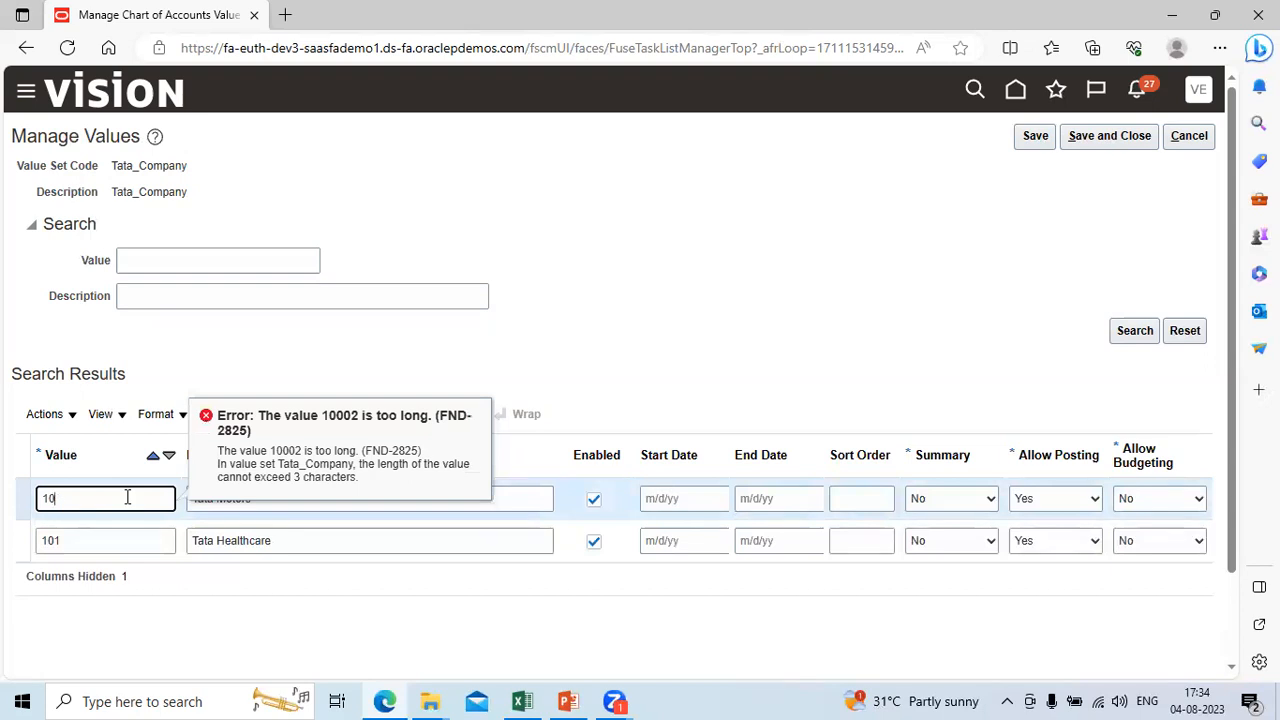
text(2)
key(Tab)
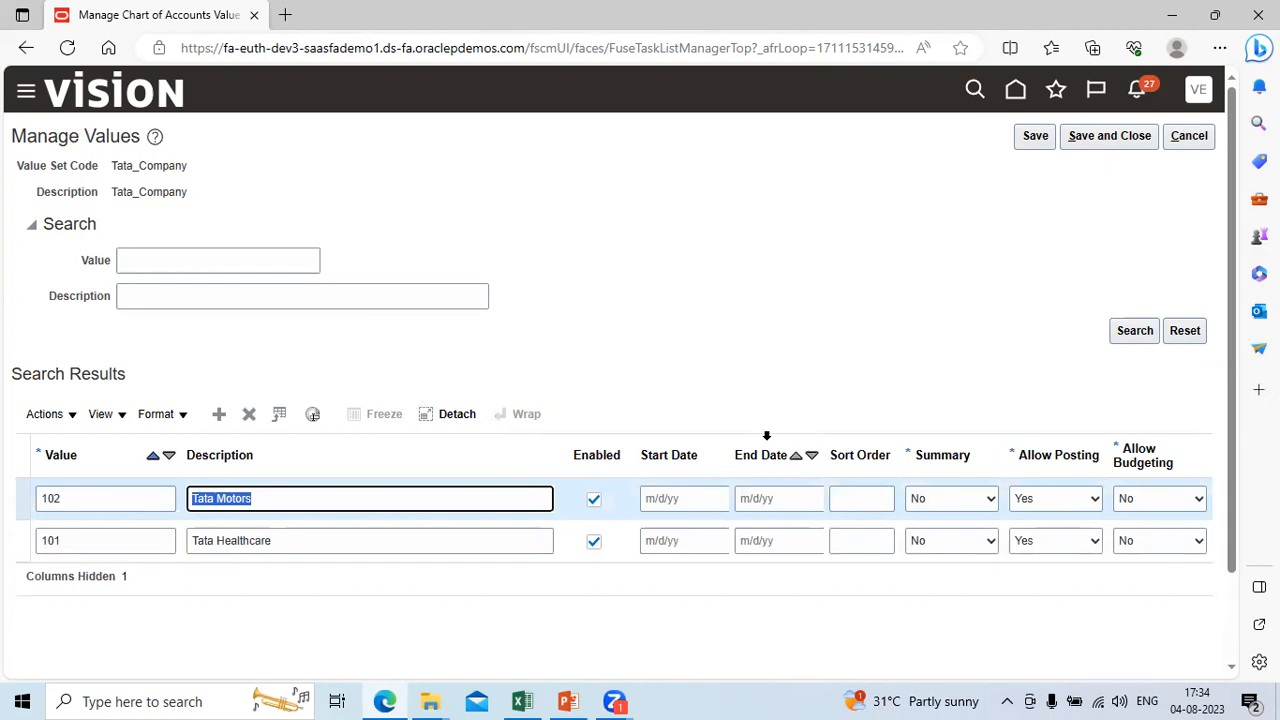
click(1106, 134)
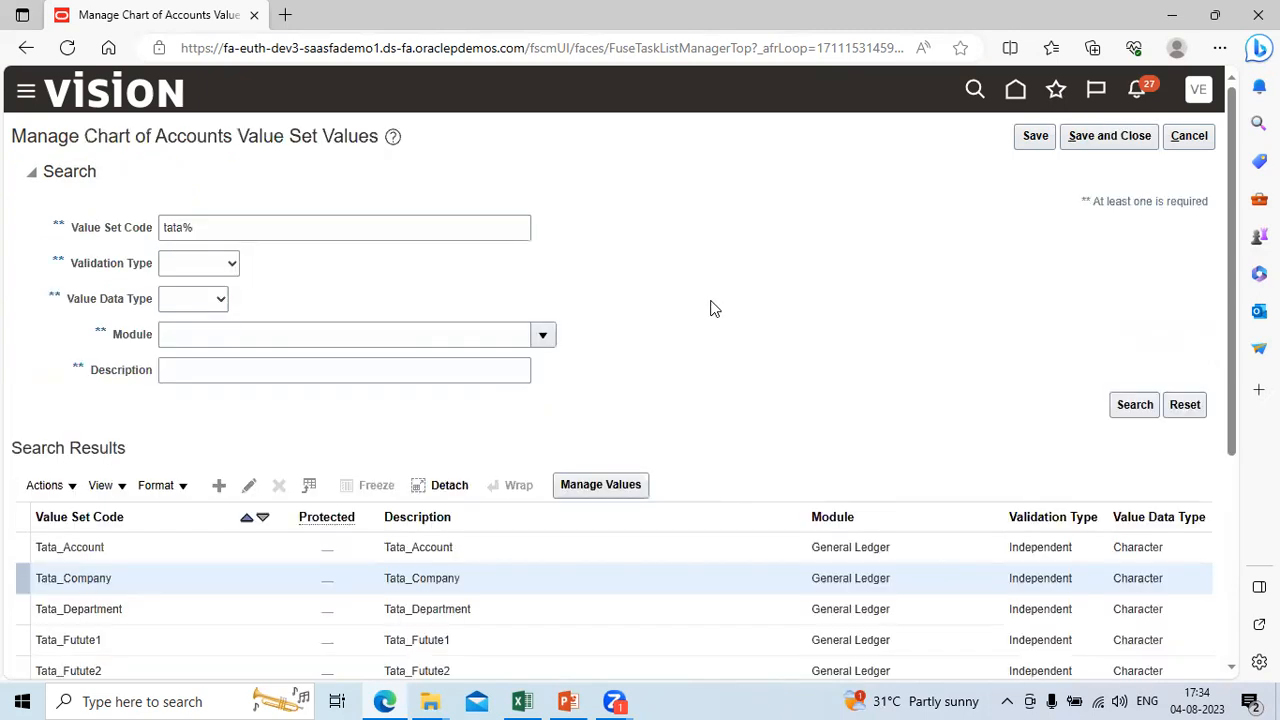
Step: Open the values of the Tata_Account value set and add value 10001 with the description Cash
click(467, 551)
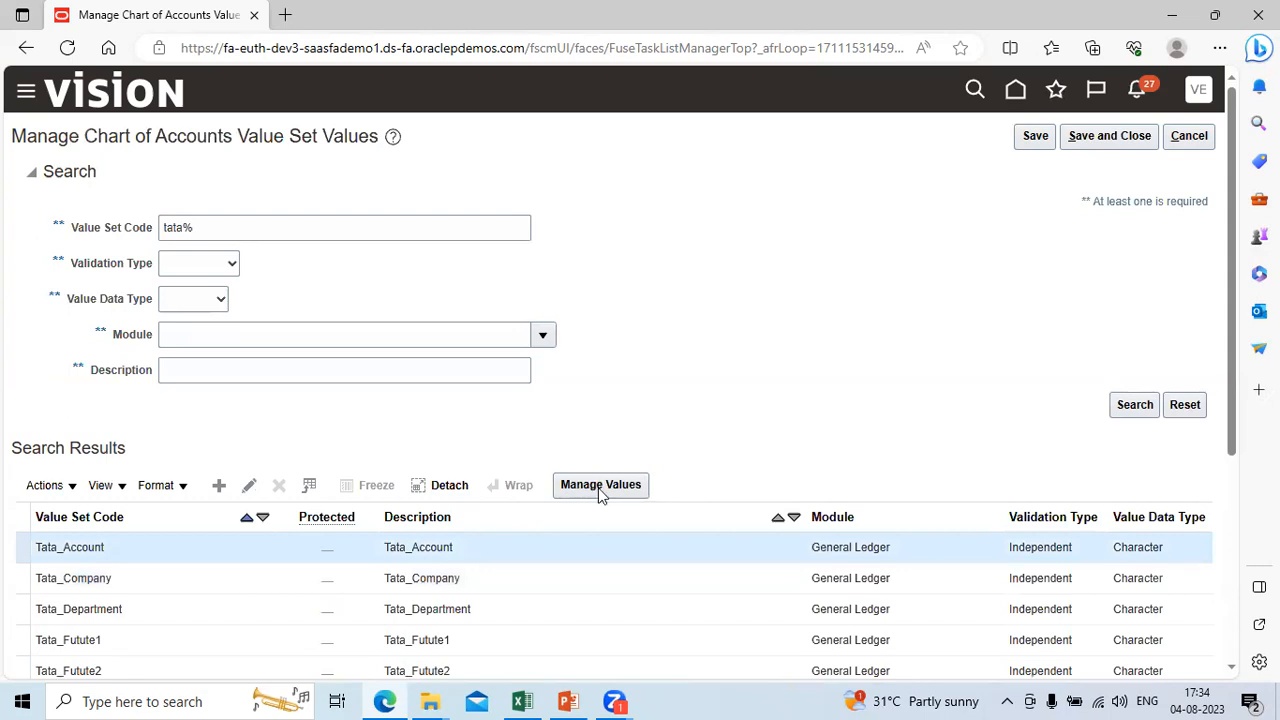
scroll(600, 493, down, 1)
click(632, 416)
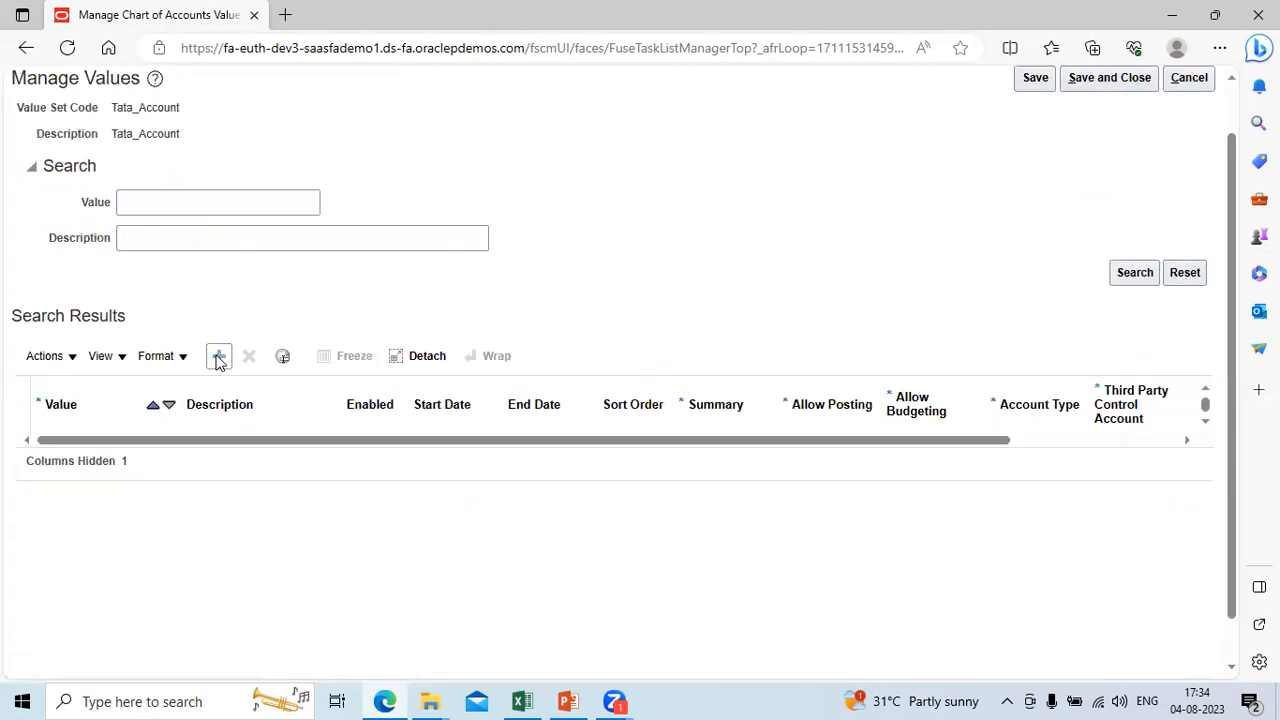
click(218, 357)
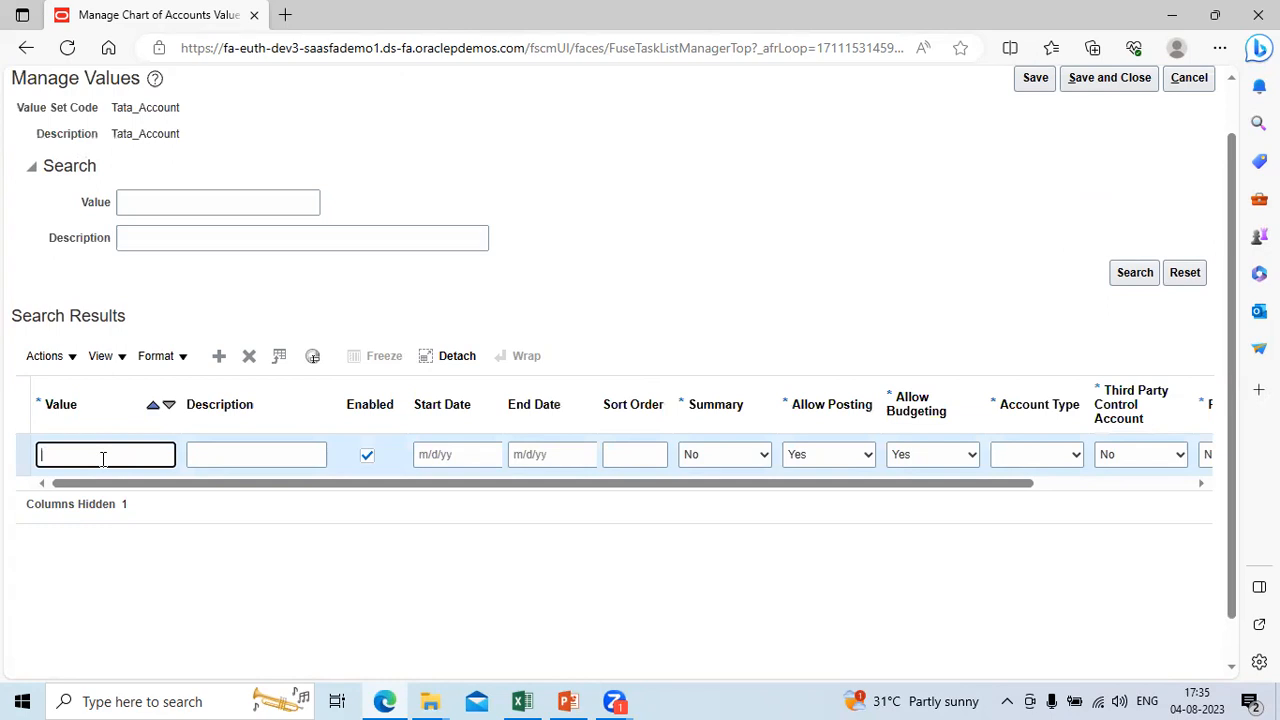
text(0001)
key(Tab)
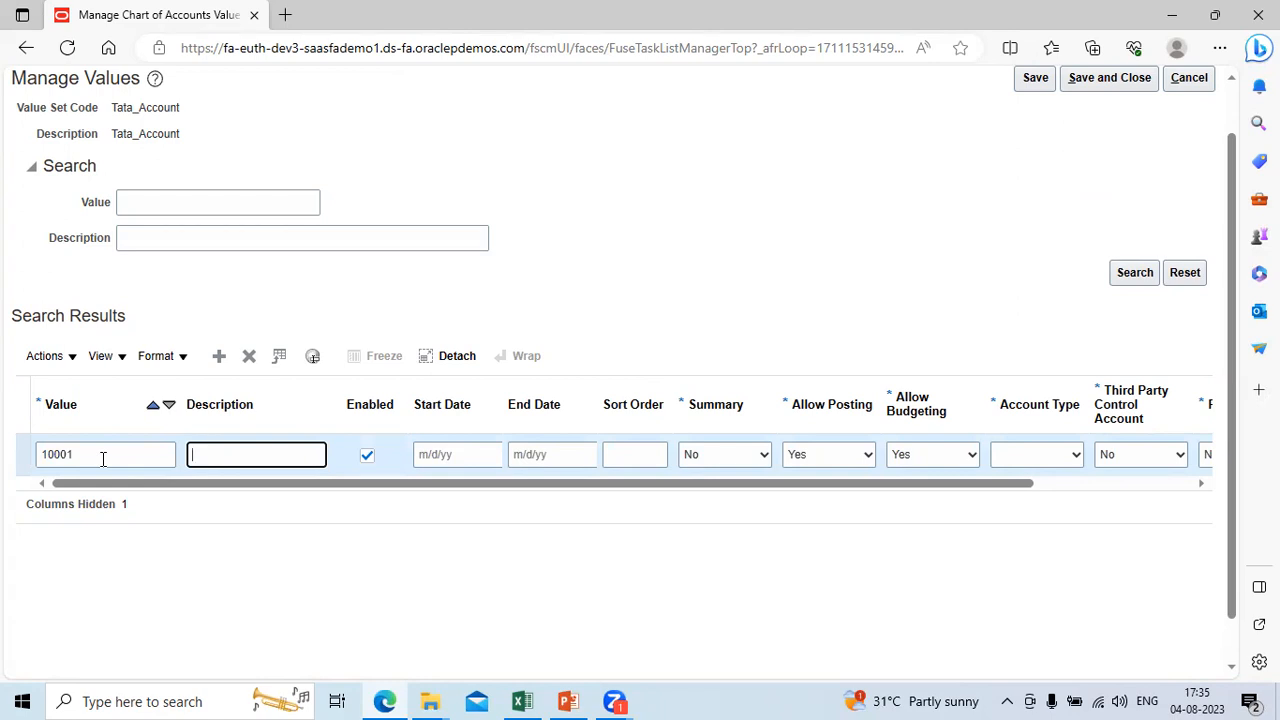
text(Cash)
Step: Set the Account Type of Cash to Asset, leaving its dates and sort order empty and Third Party Control Account at No
key(Tab)
key(Tab)
key(Tab)
key(Tab)
key(Tab)
key(Tab)
key(Tab)
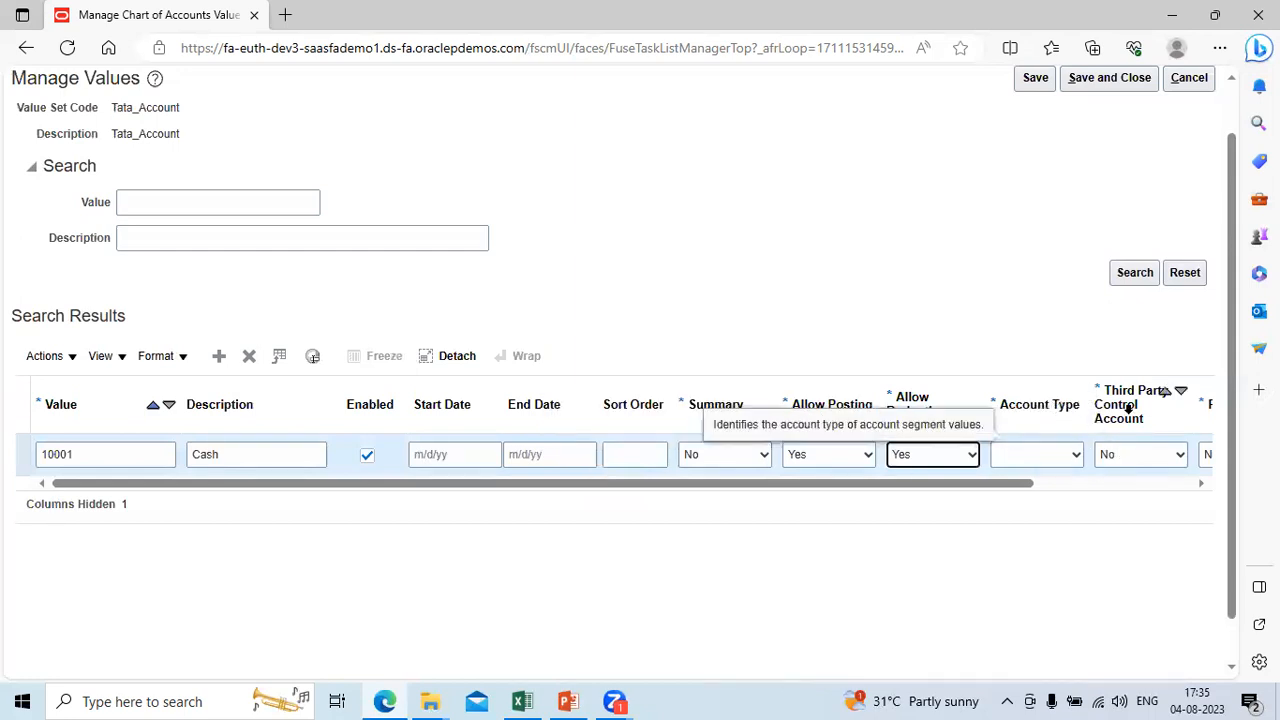
click(1076, 456)
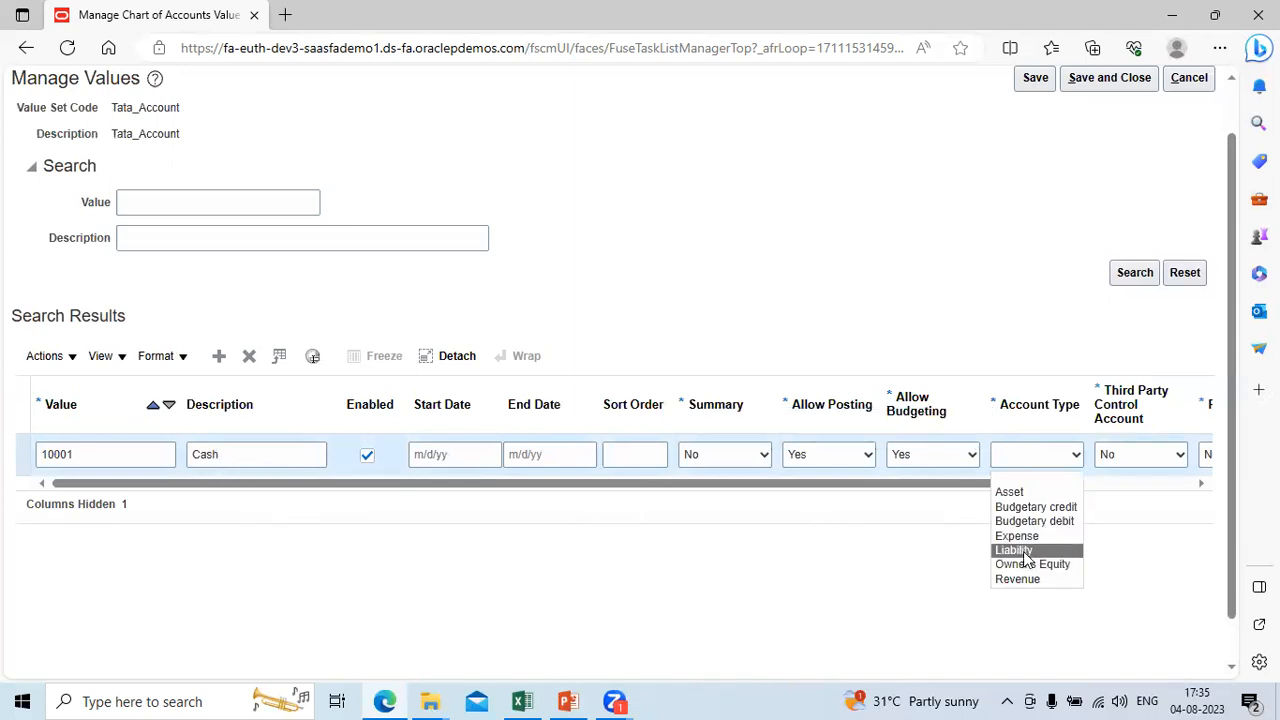
click(1036, 494)
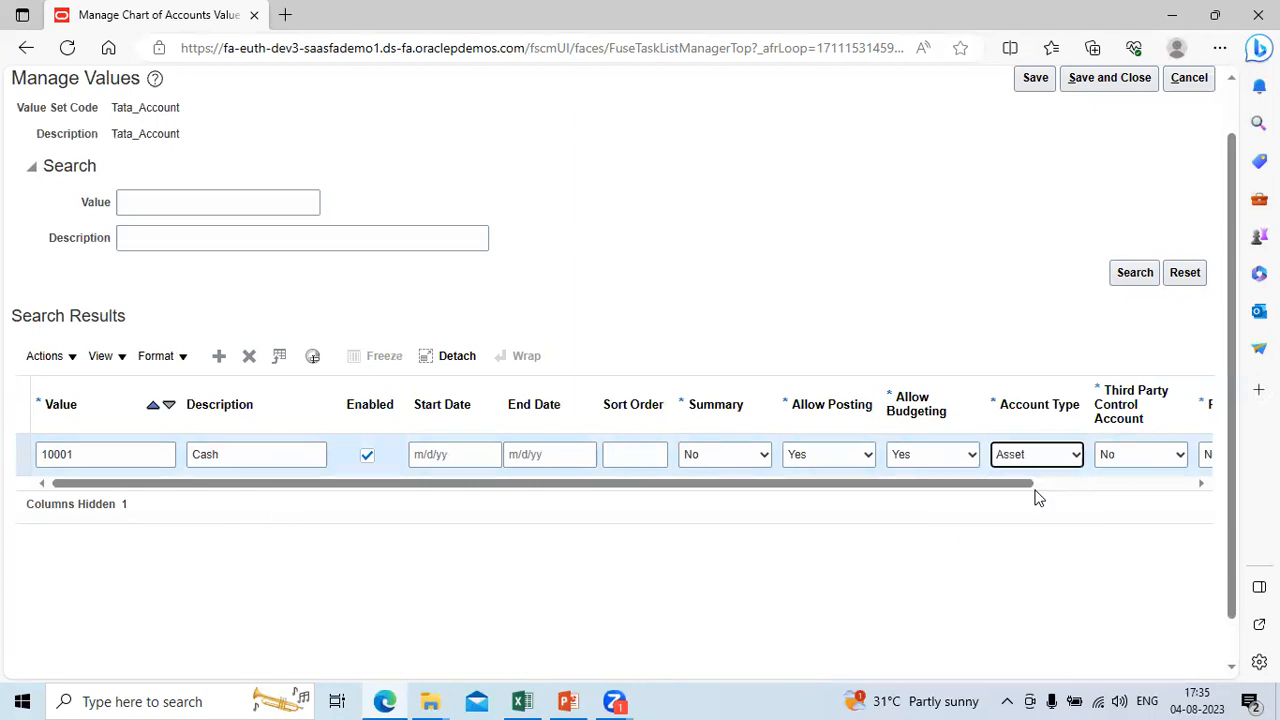
key(Tab)
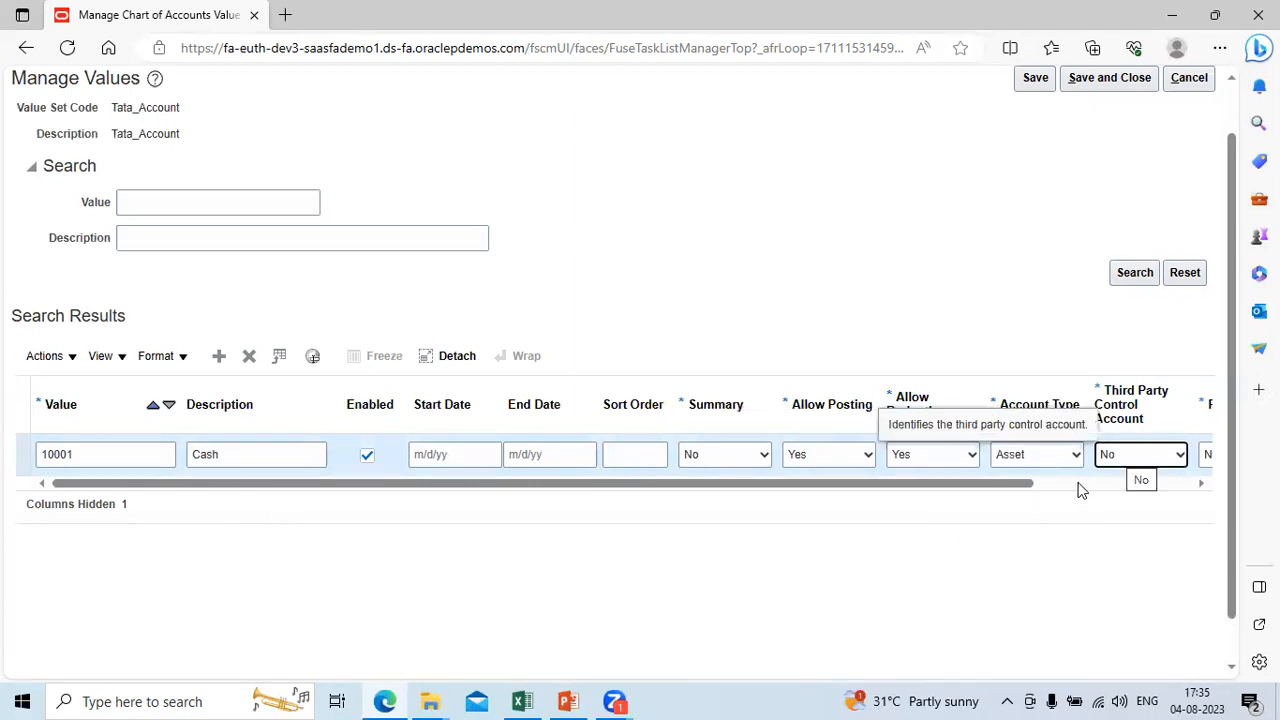
click(1078, 484)
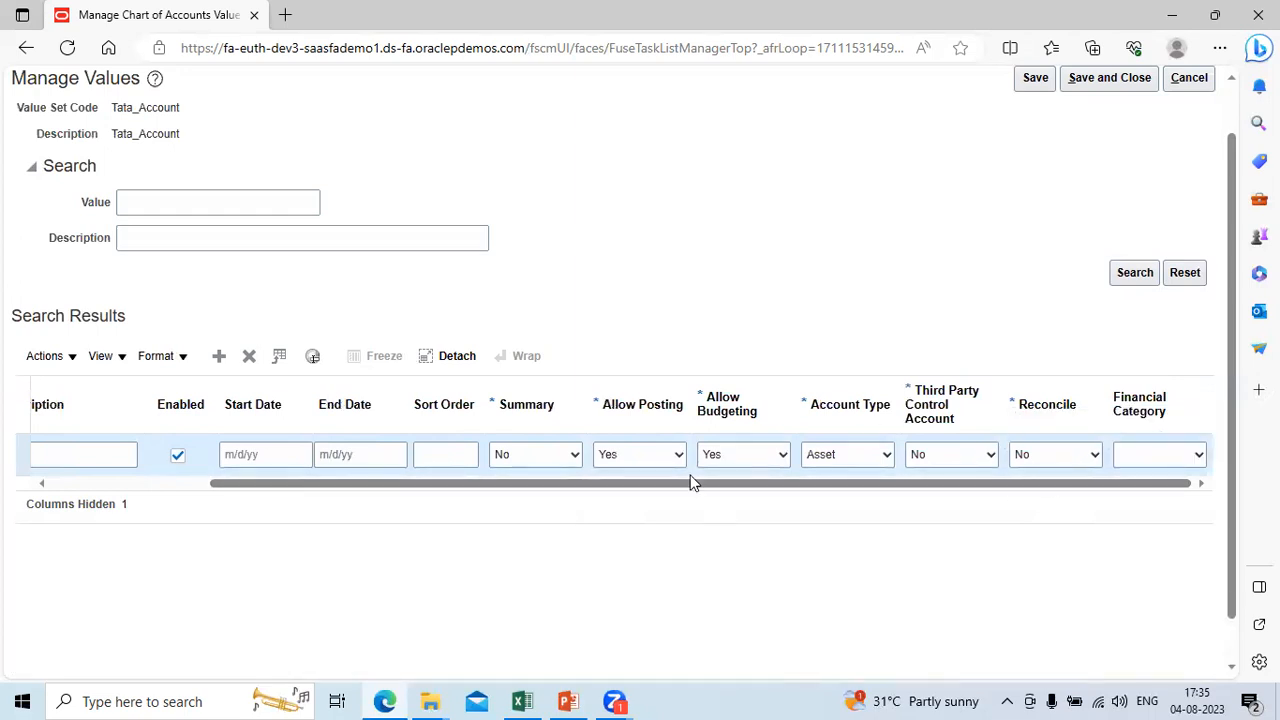
Step: Add another Tata_Account value, 70001, with the description Retained earning
click(77, 482)
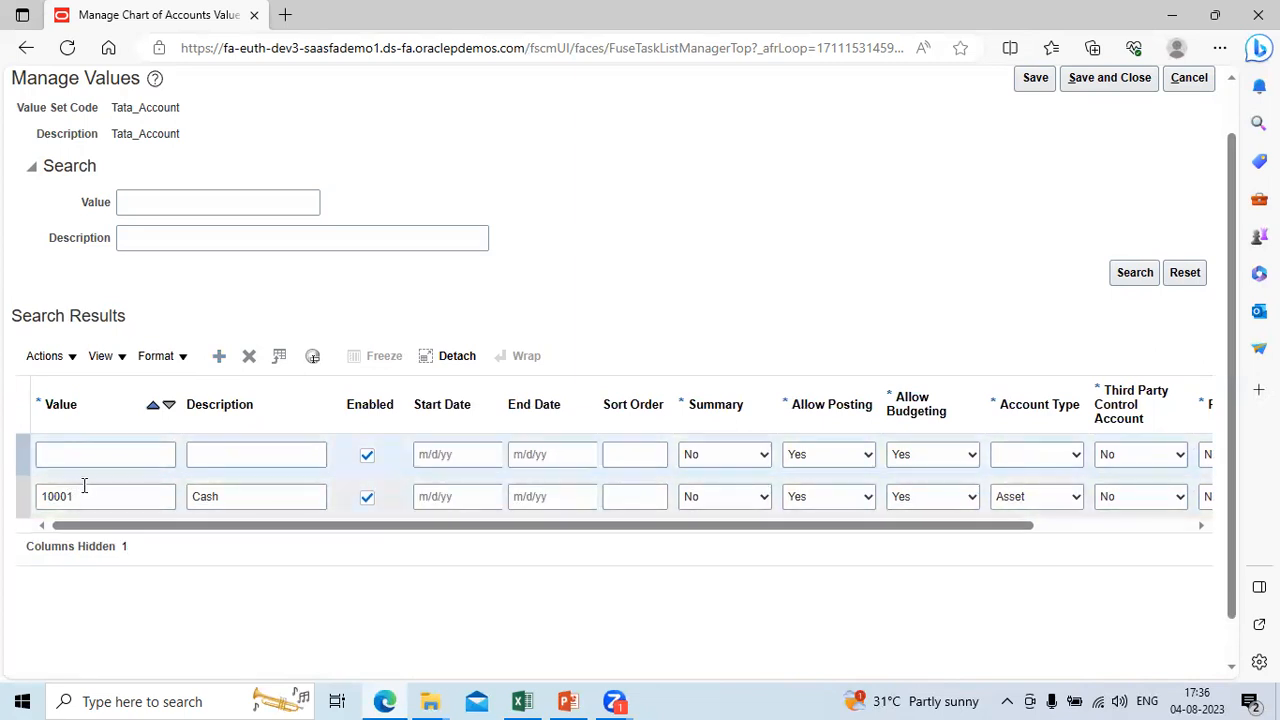
click(97, 457)
text(70001)
key(Tab)
text(T)
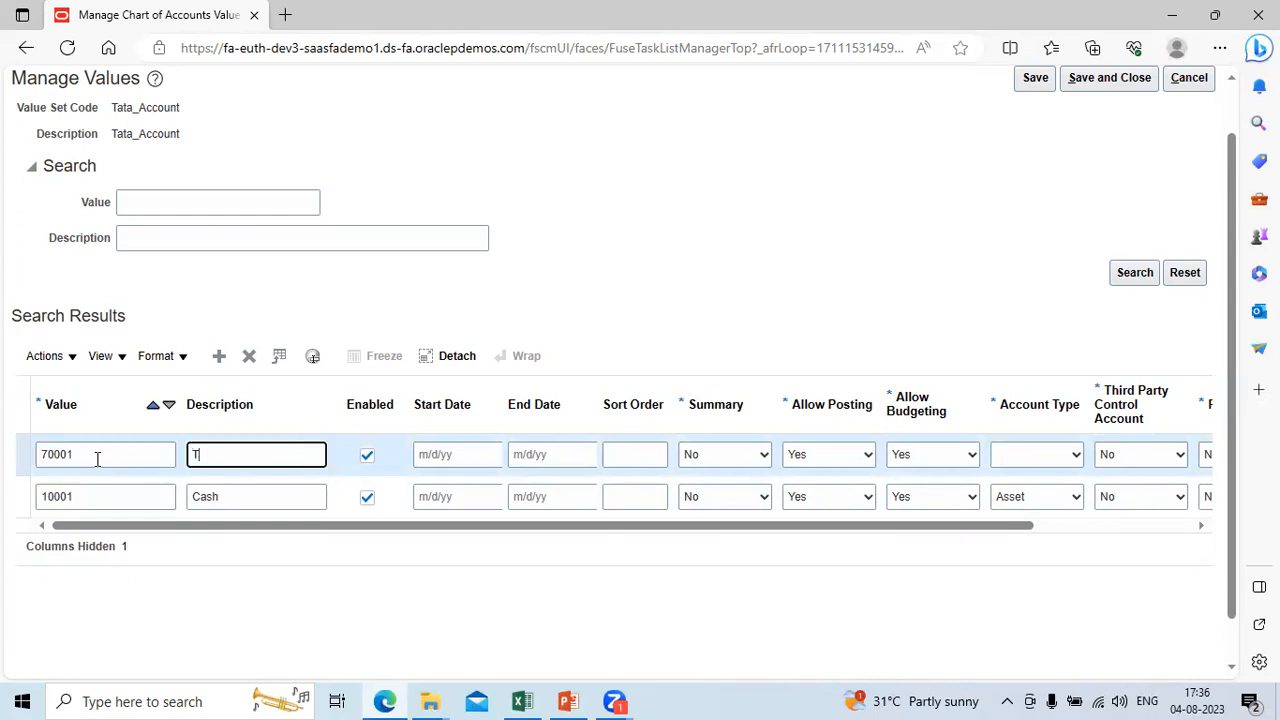
key(BackSpace)
text(Retained earning)
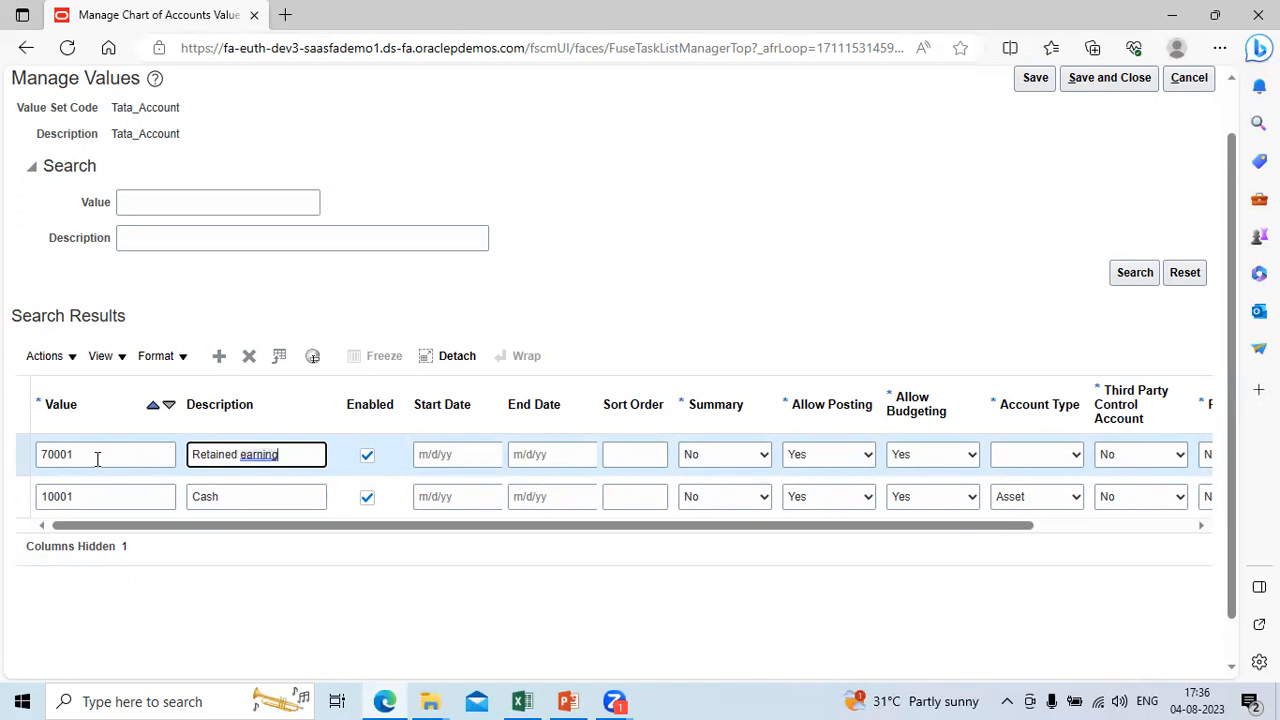
Step: Set the Account Type of Retained earning to Owner's Equity, leaving its dates empty, and save and close the values
key(Tab)
key(Tab)
key(Tab)
key(Tab)
key(Tab)
key(Tab)
key(Tab)
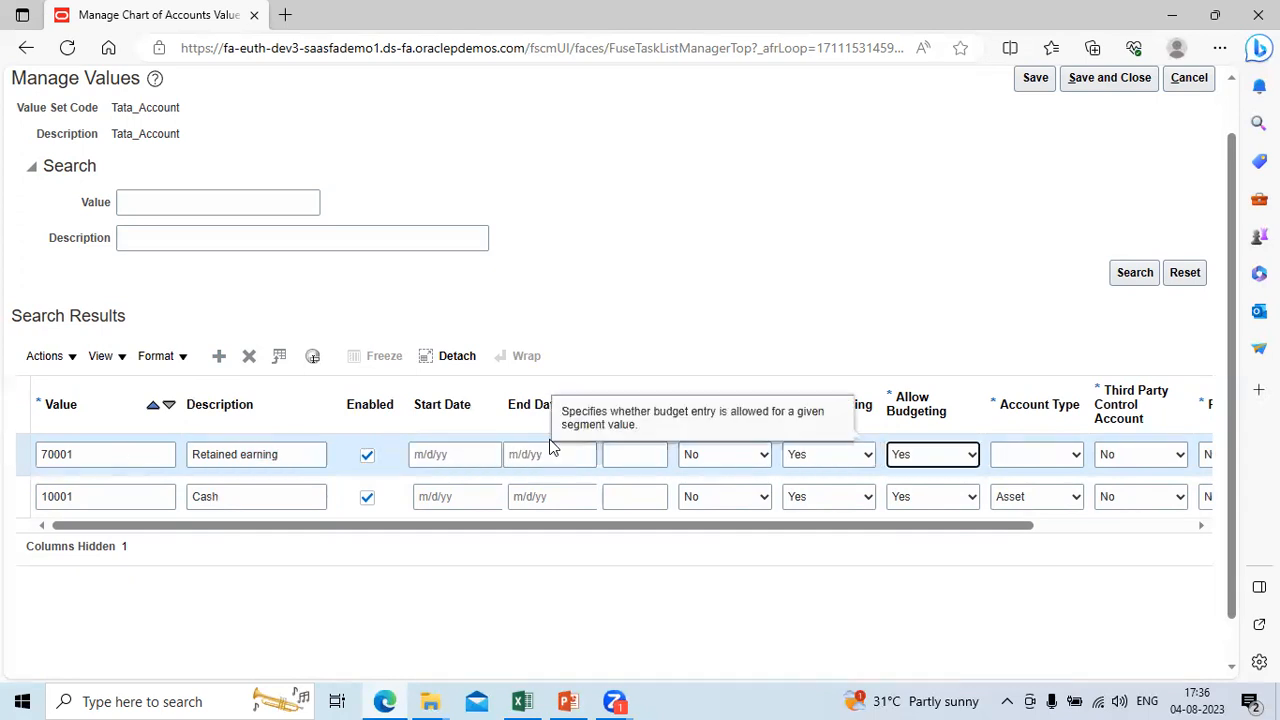
key(Tab)
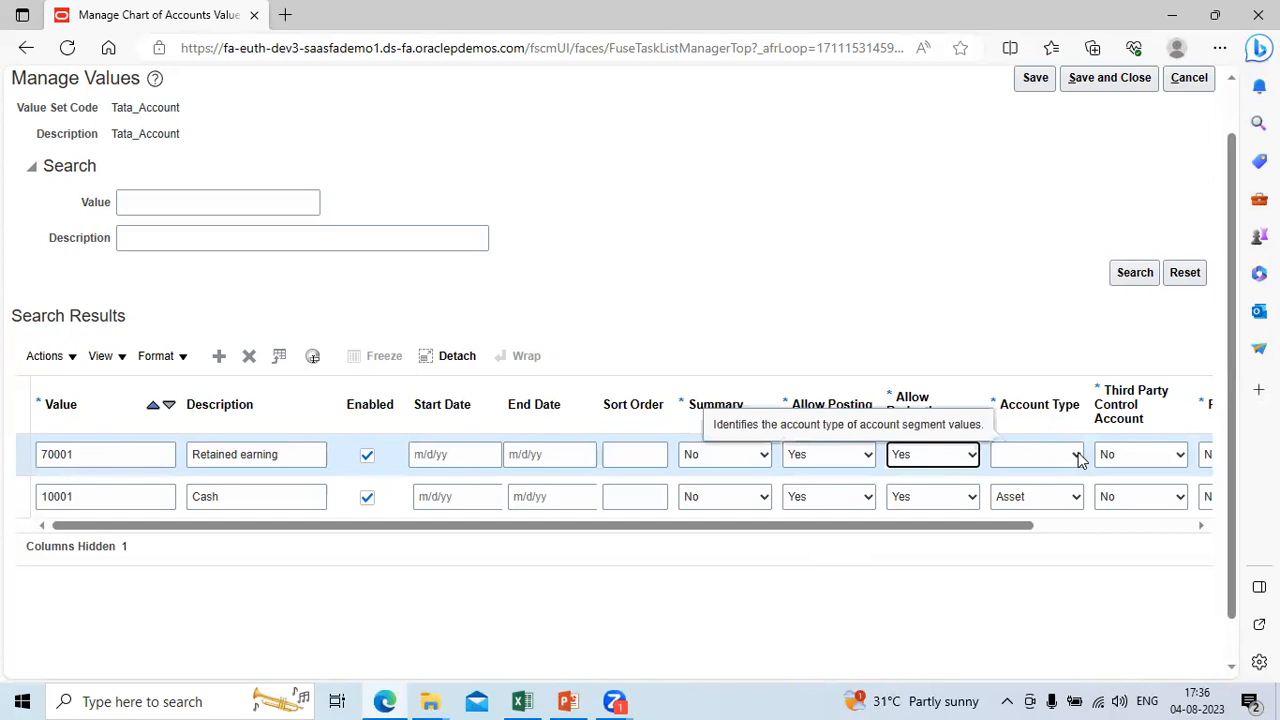
click(1076, 455)
click(1039, 551)
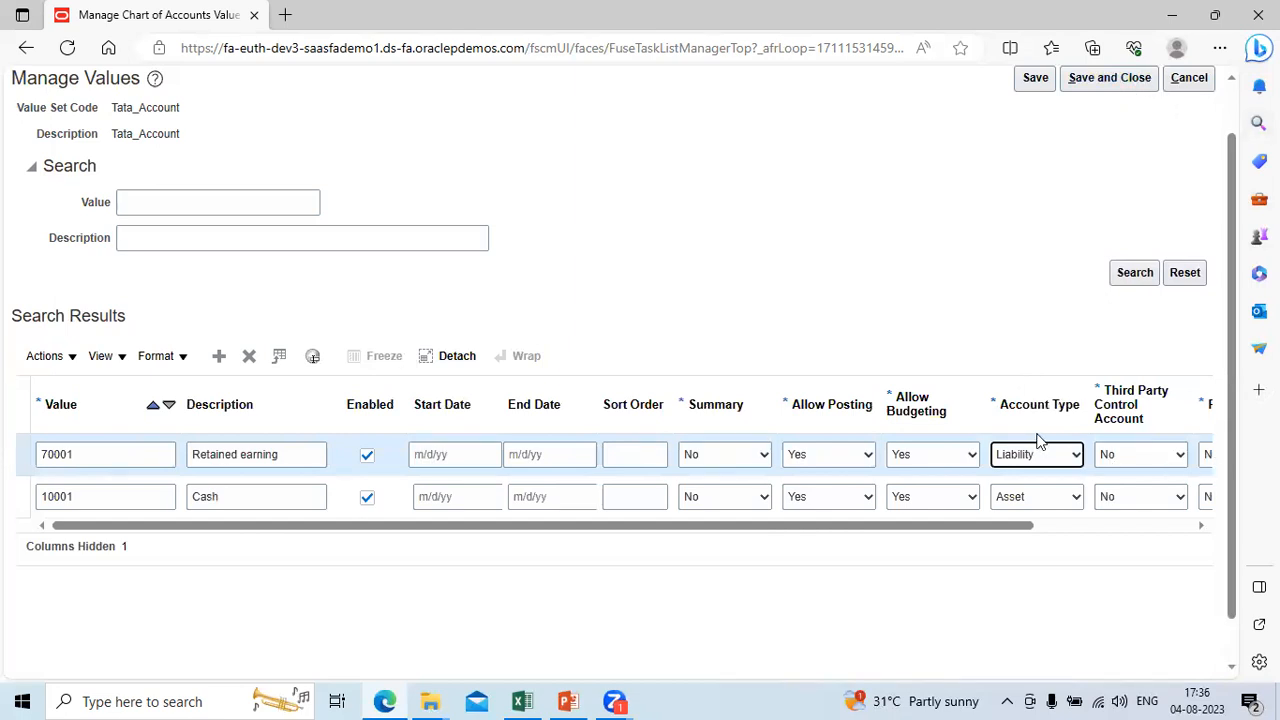
click(1076, 457)
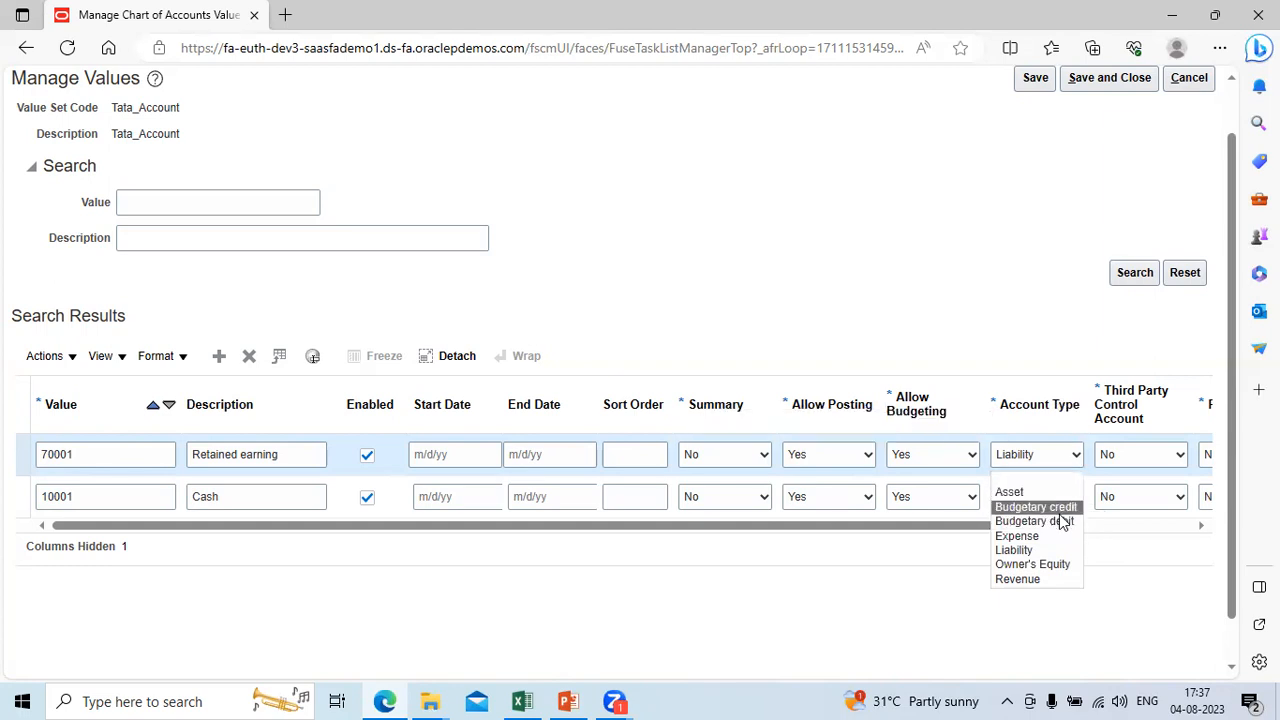
click(1055, 564)
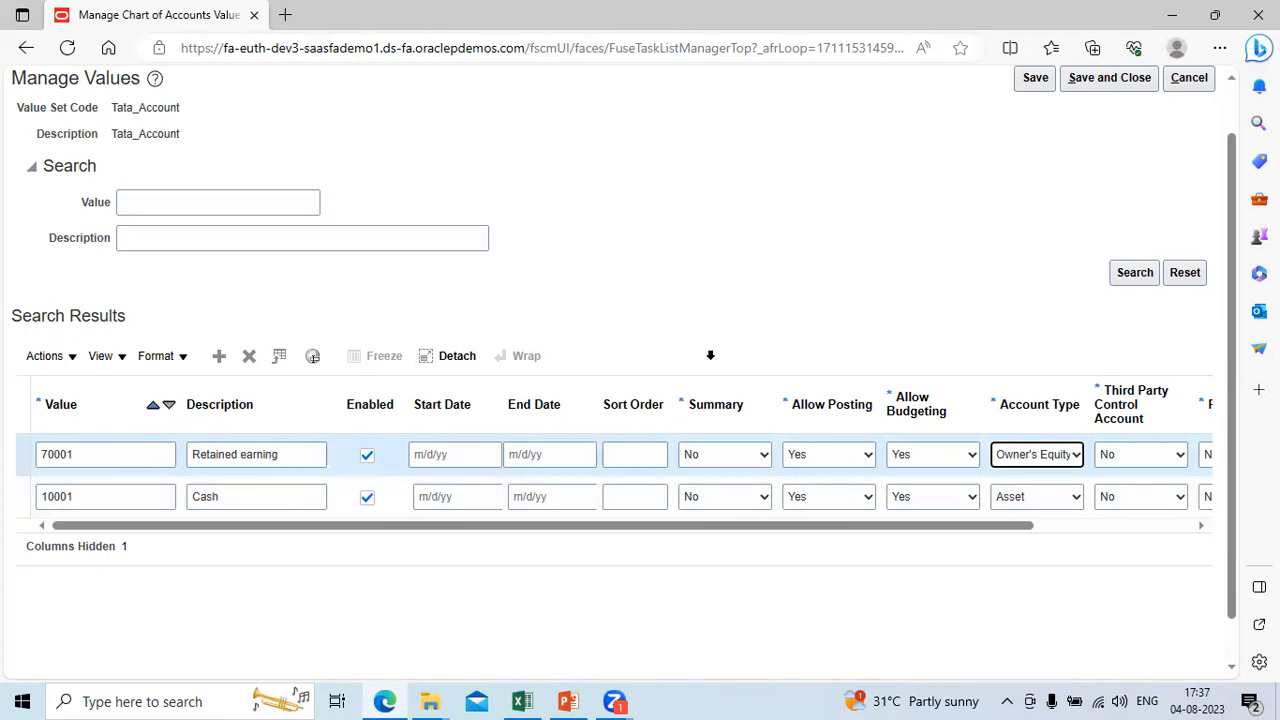
click(1109, 78)
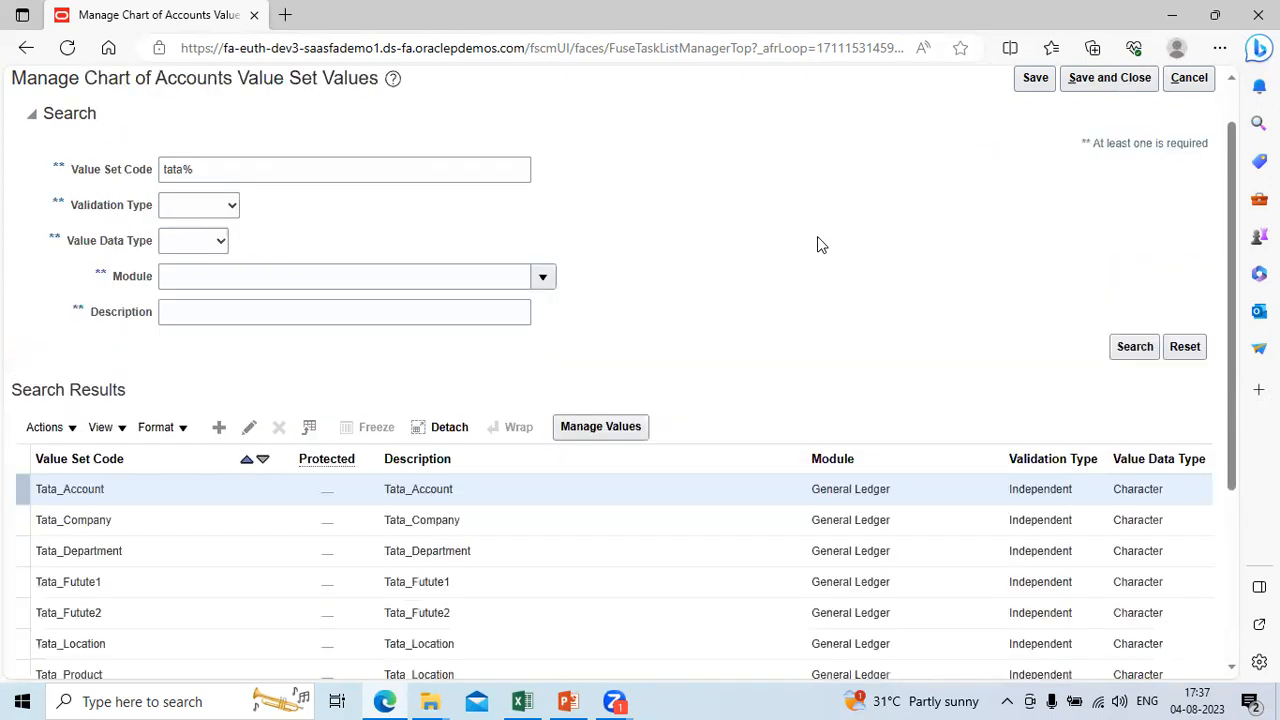
Step: Open the values of the Tata_Department value set and add value 1001 with the description No Department
click(566, 548)
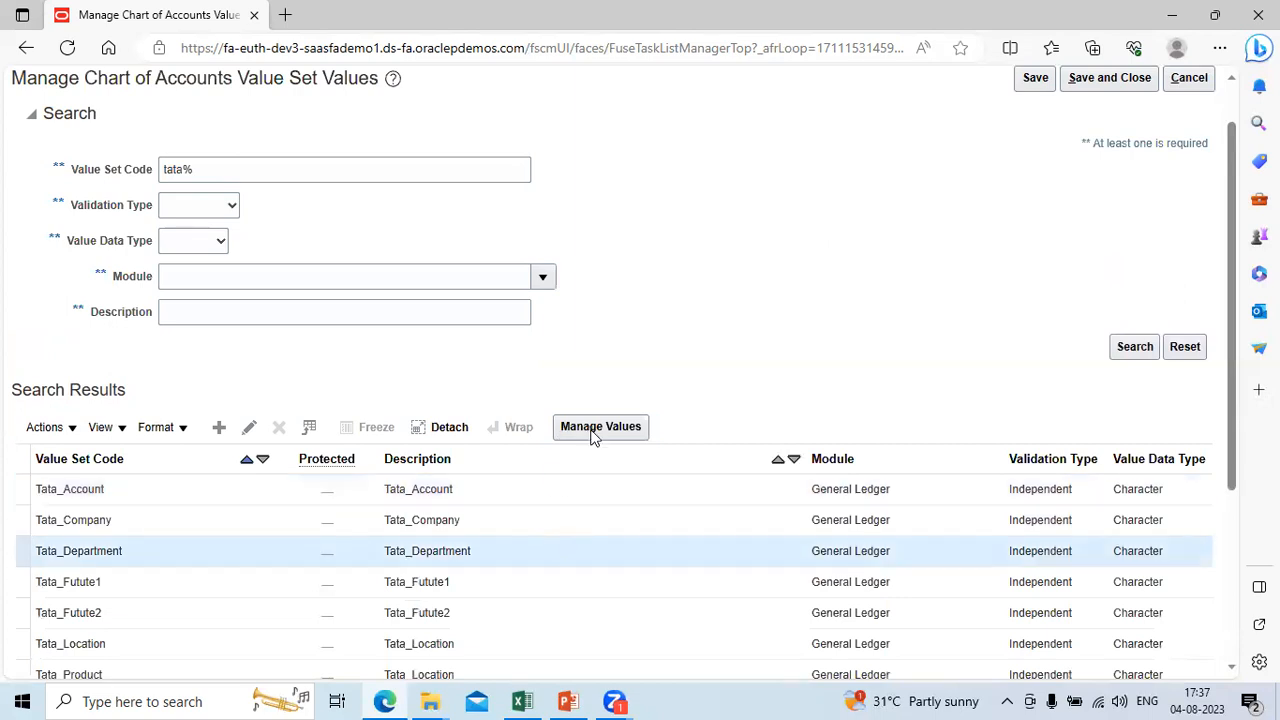
click(599, 420)
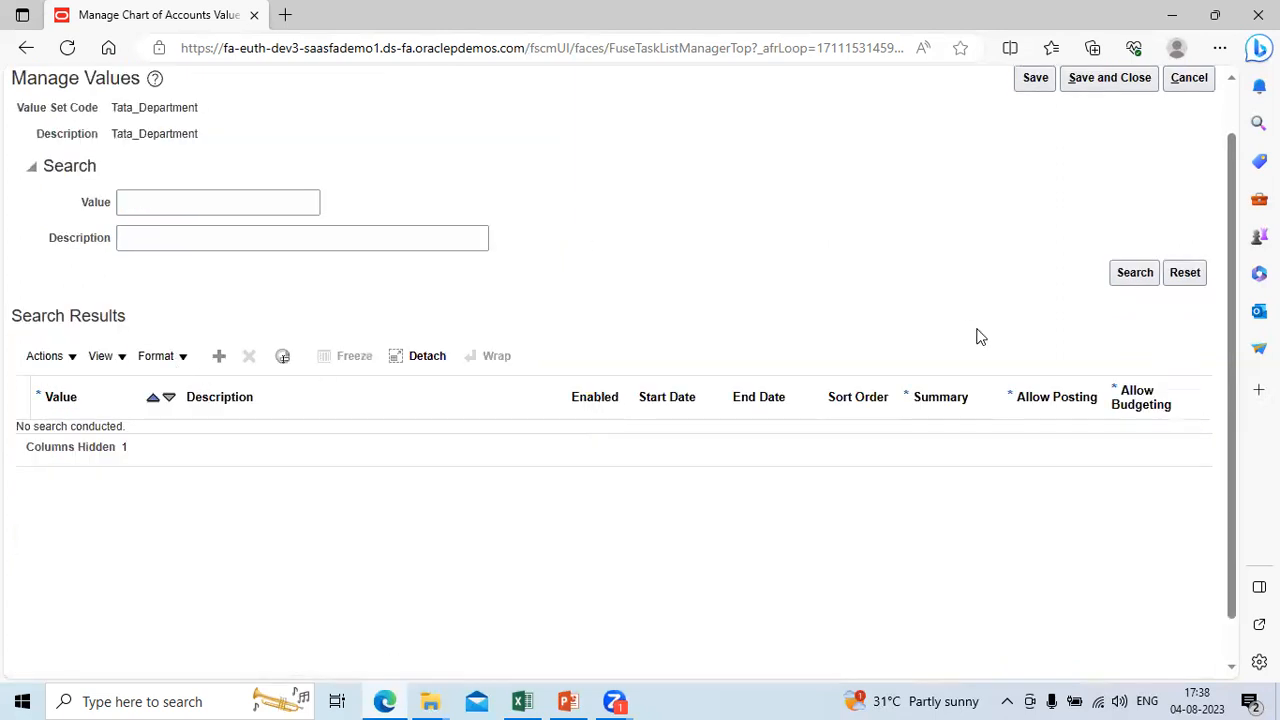
click(1136, 274)
click(221, 357)
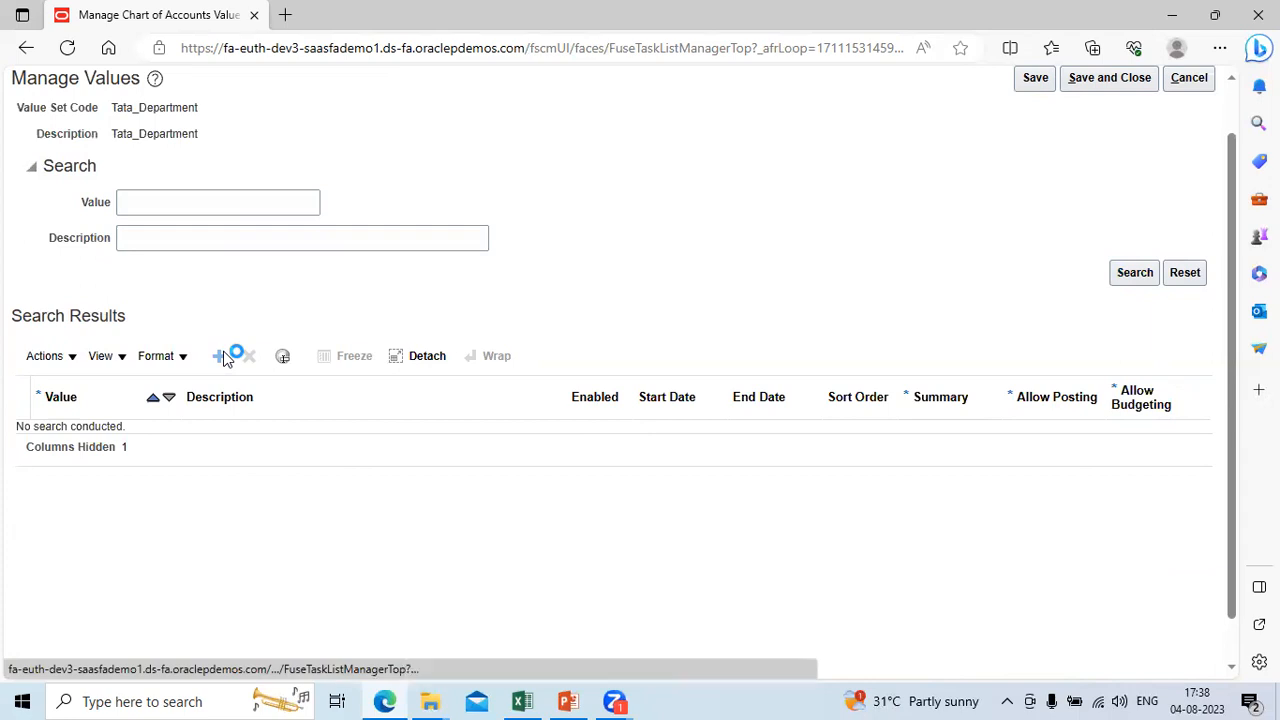
click(133, 441)
text(1001)
key(Tab)
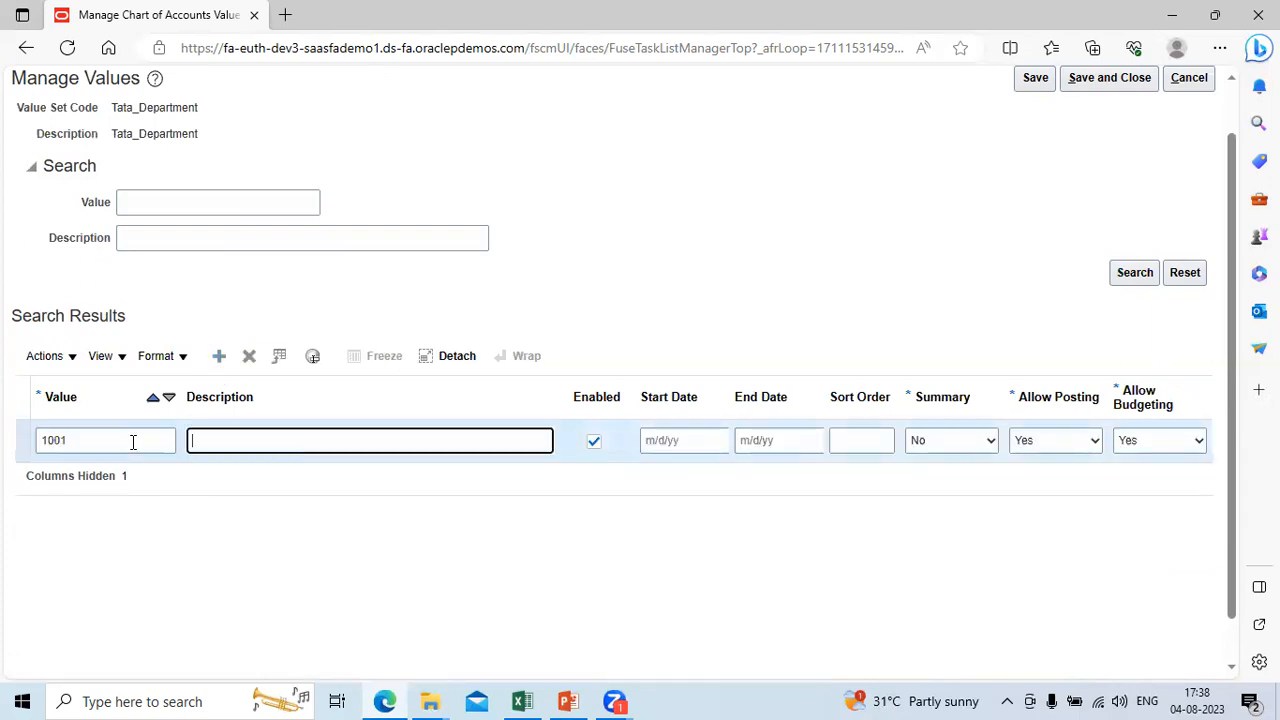
text(No Department)
Step: Leave the start date, end date and sort order of value 1001 empty, and keep Summary at No
key(Tab)
key(Tab)
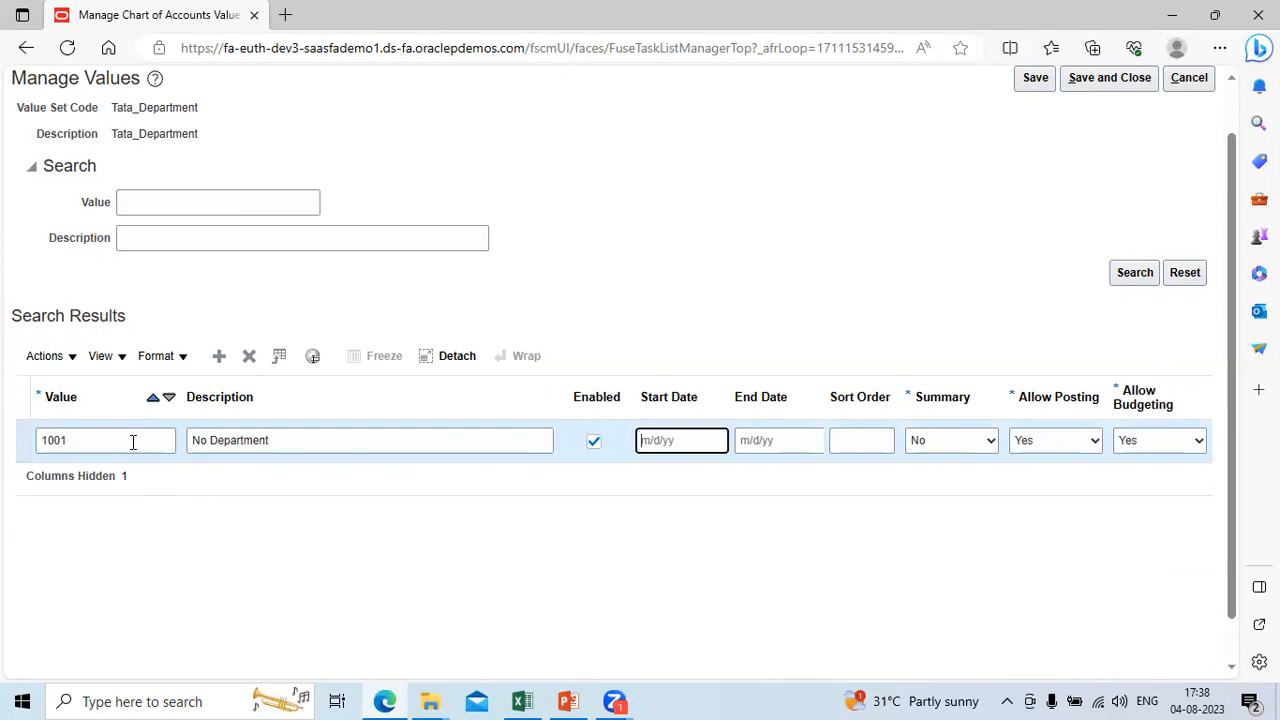
key(Tab)
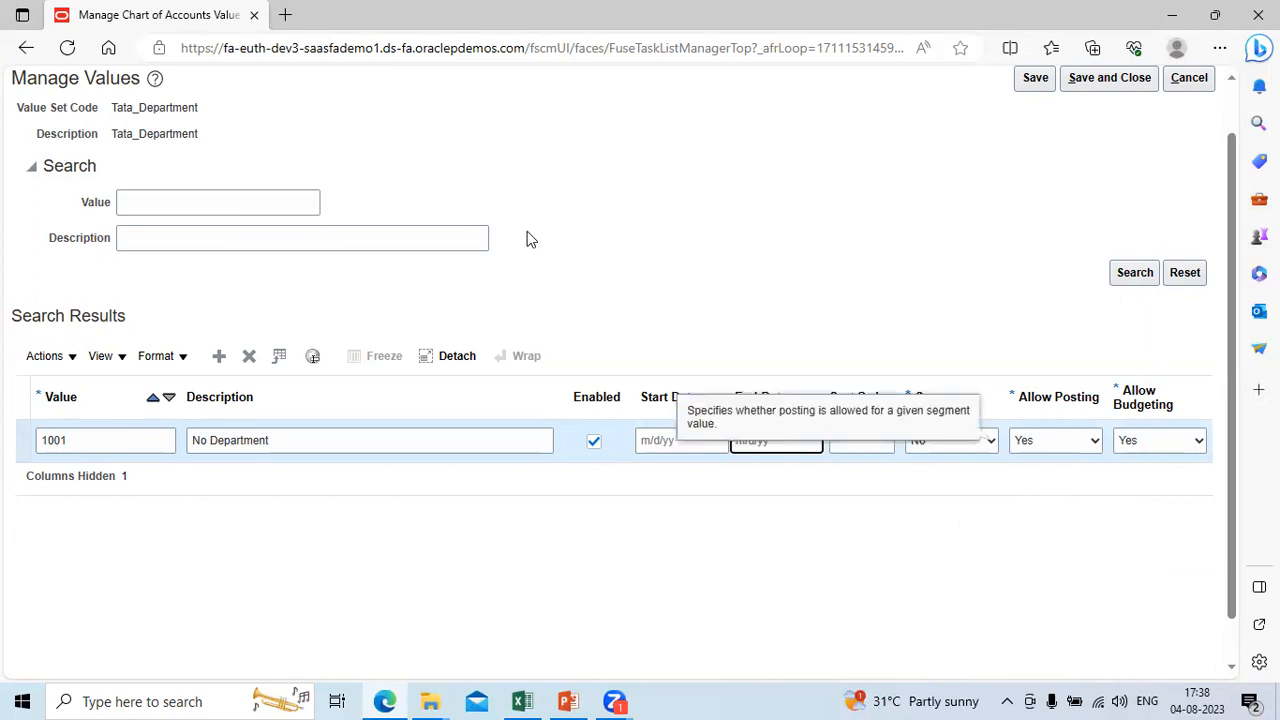
key(Tab)
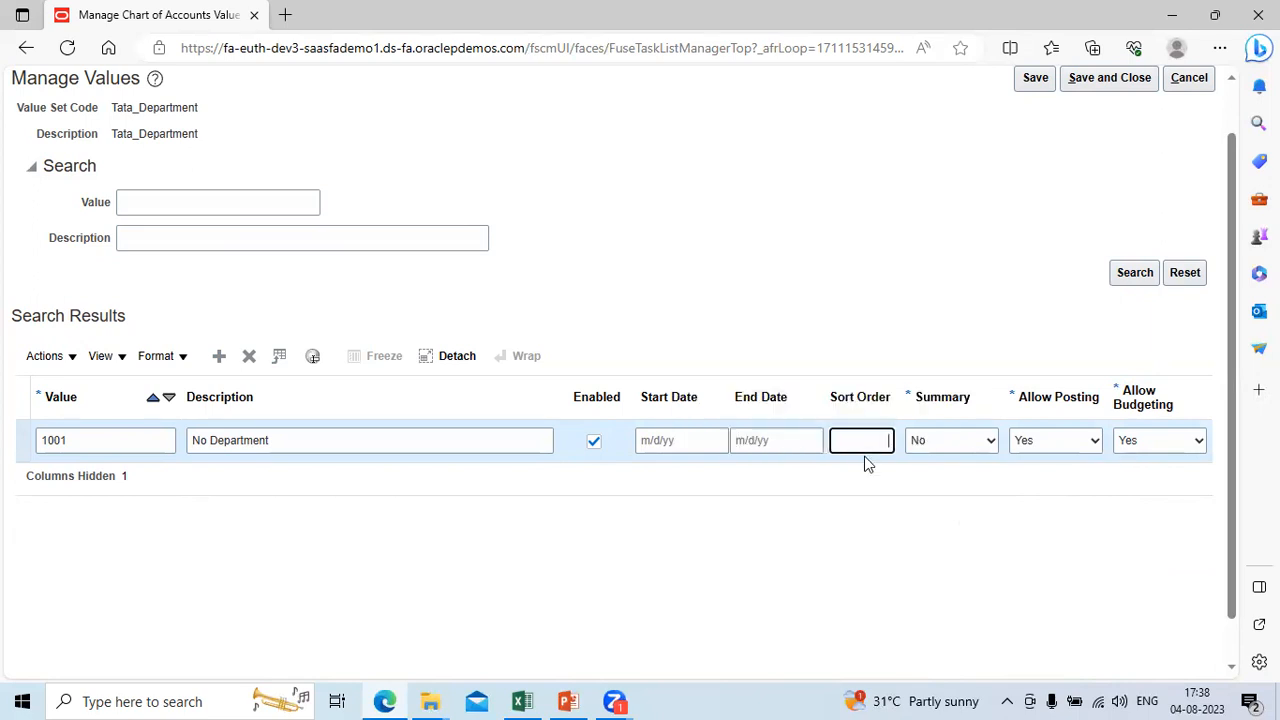
key(Tab)
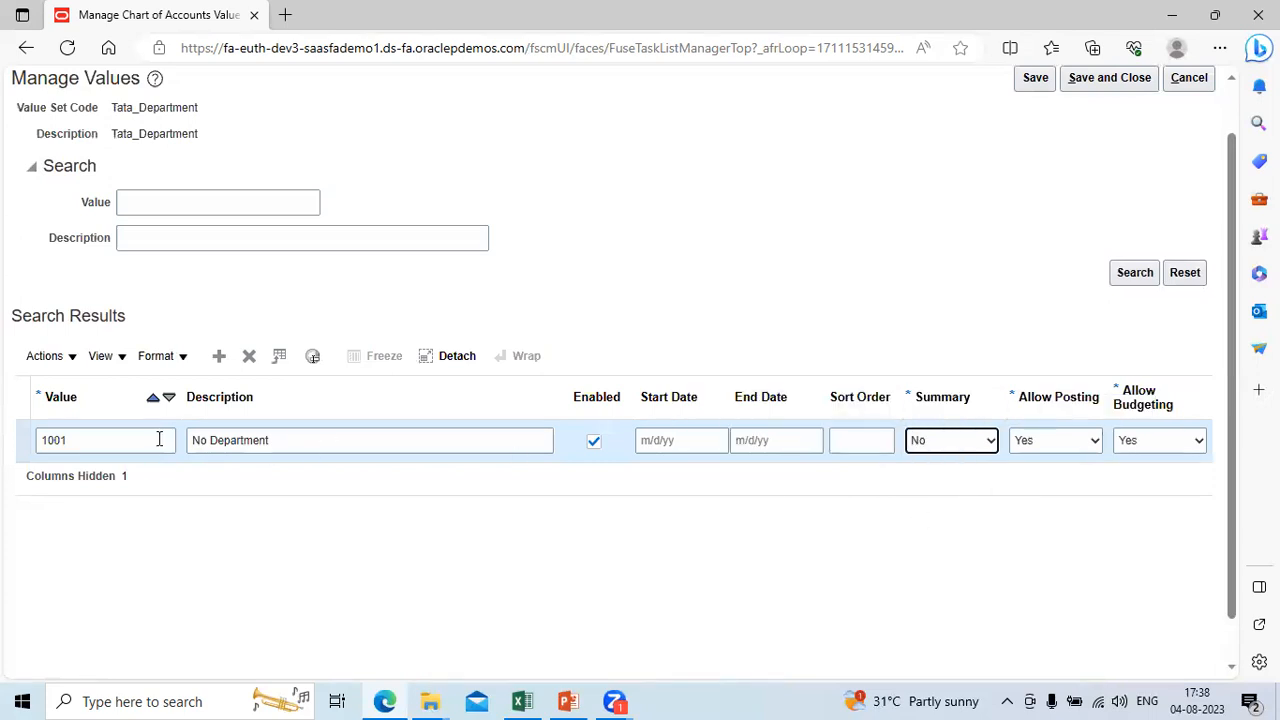
Step: Add Tata_Department value 1002 with the description Operations, leaving its dates empty, and save and close the values
click(220, 358)
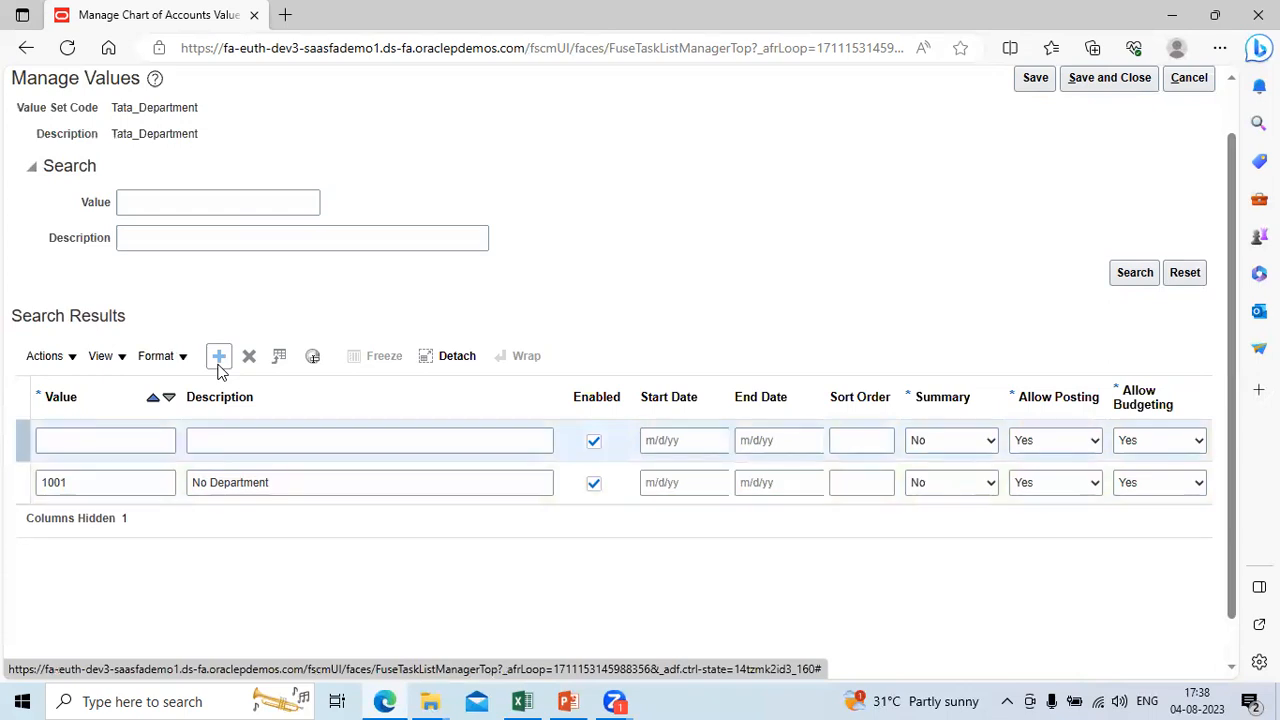
click(133, 438)
text(1002)
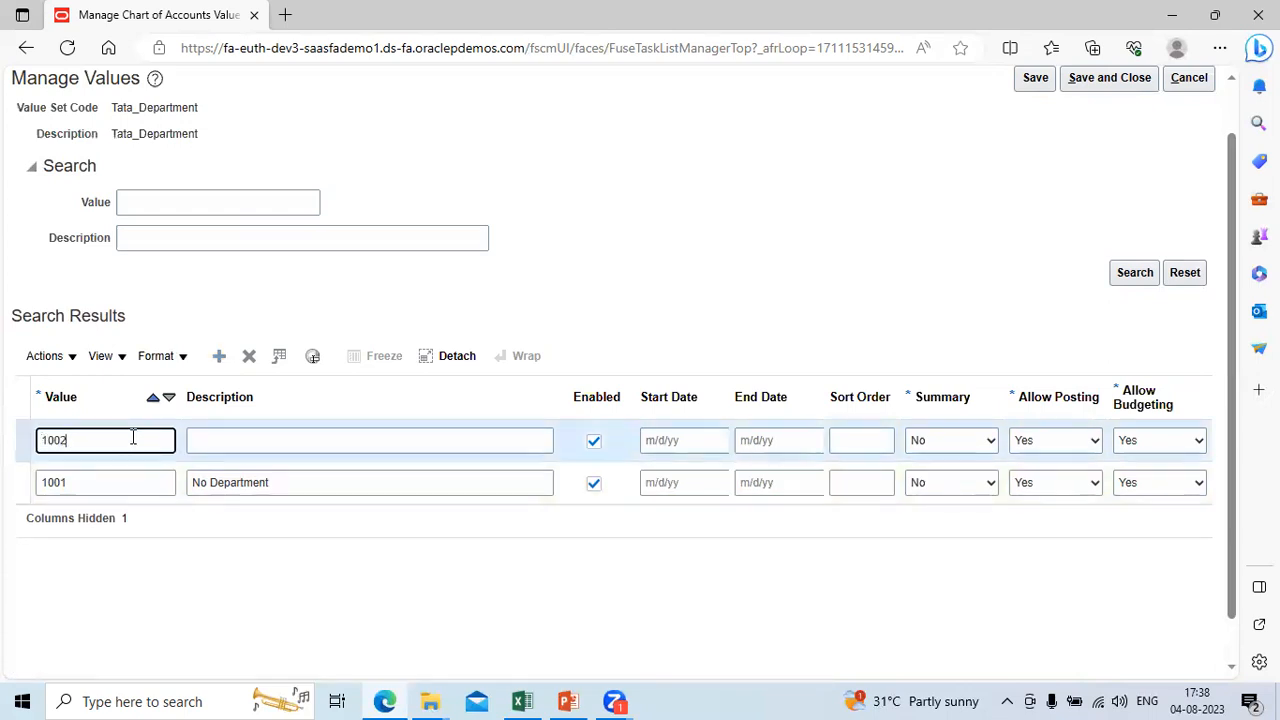
key(Tab)
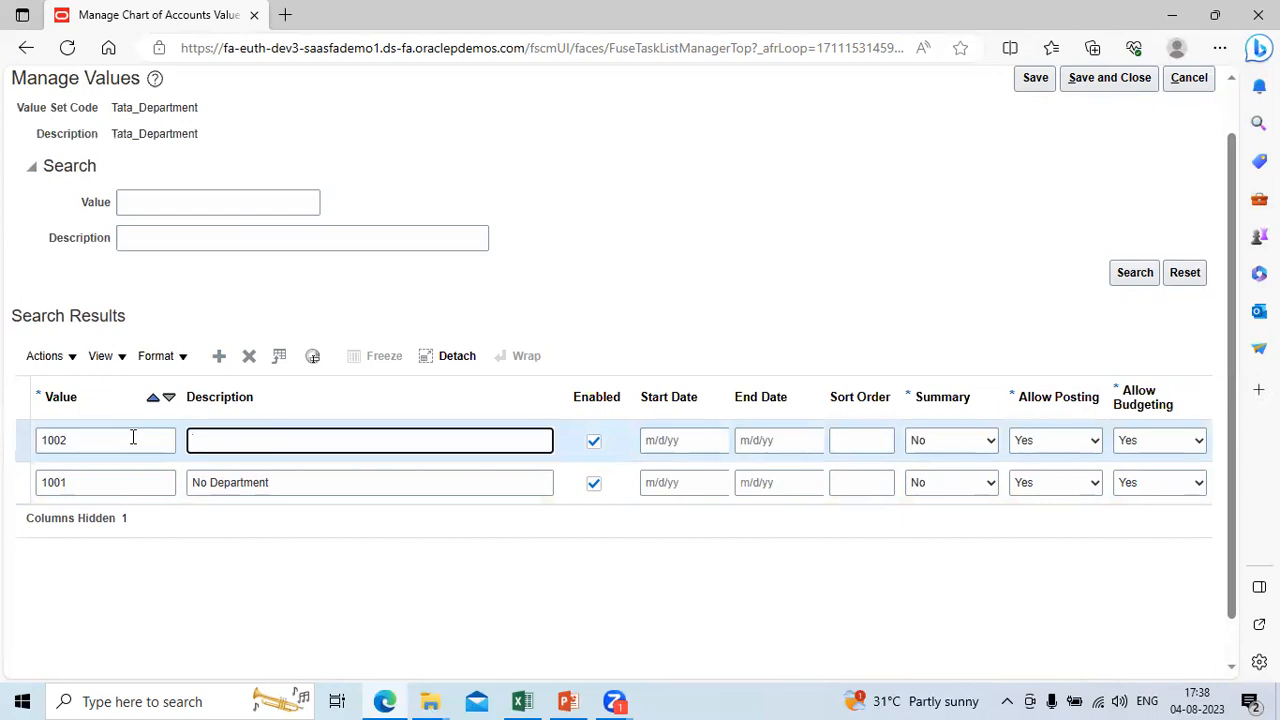
text(Operations)
key(Tab)
key(Tab)
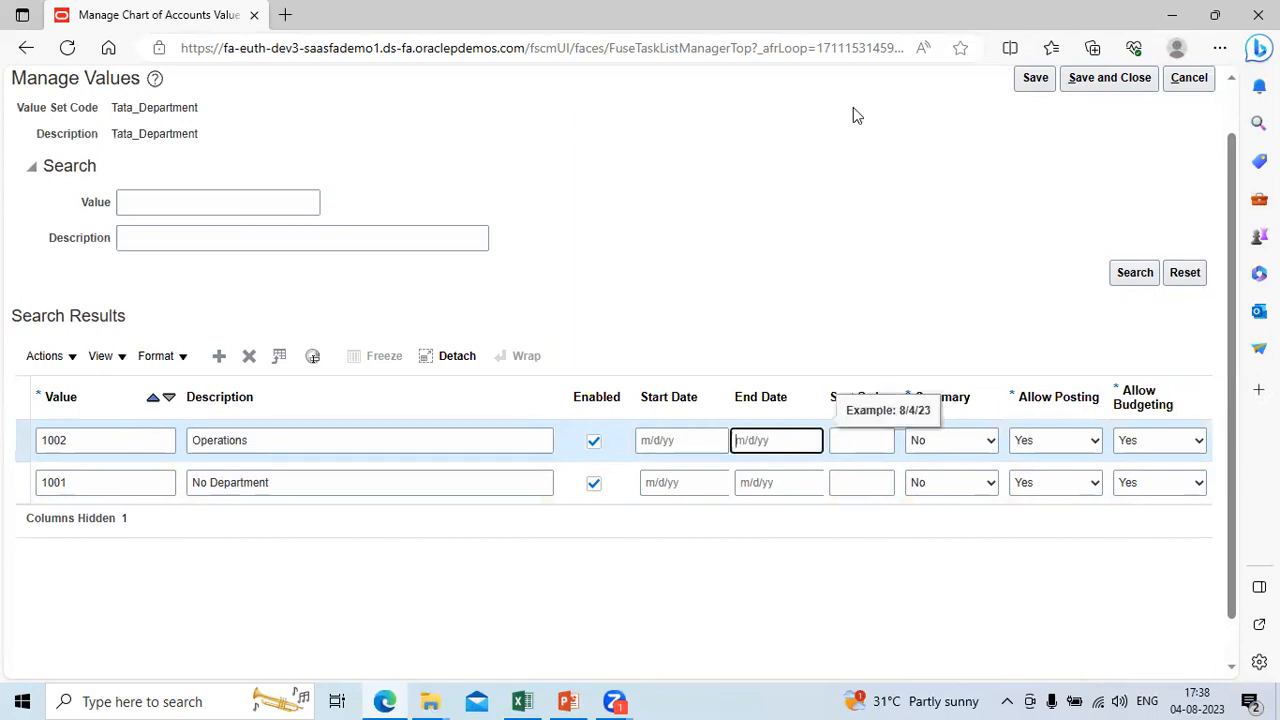
click(1104, 80)
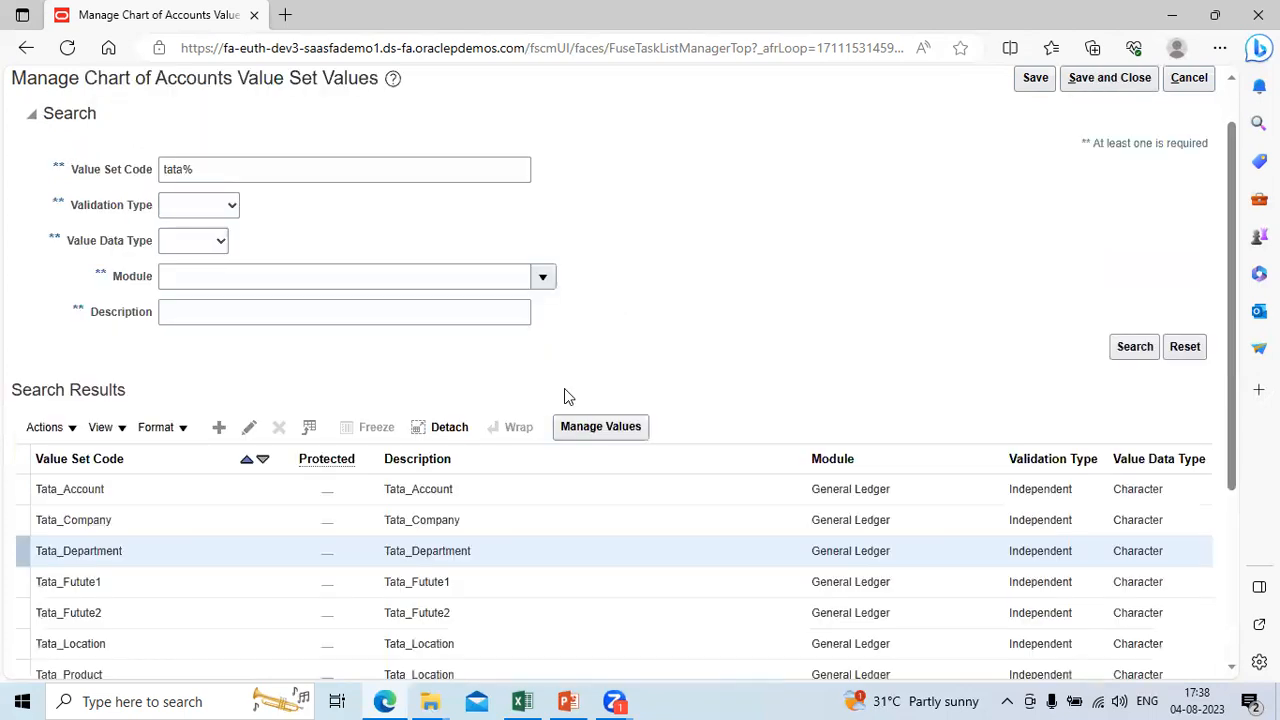
Step: Open the values of the Tata_Futute1 value set and add value 1001 with the description Default
click(491, 580)
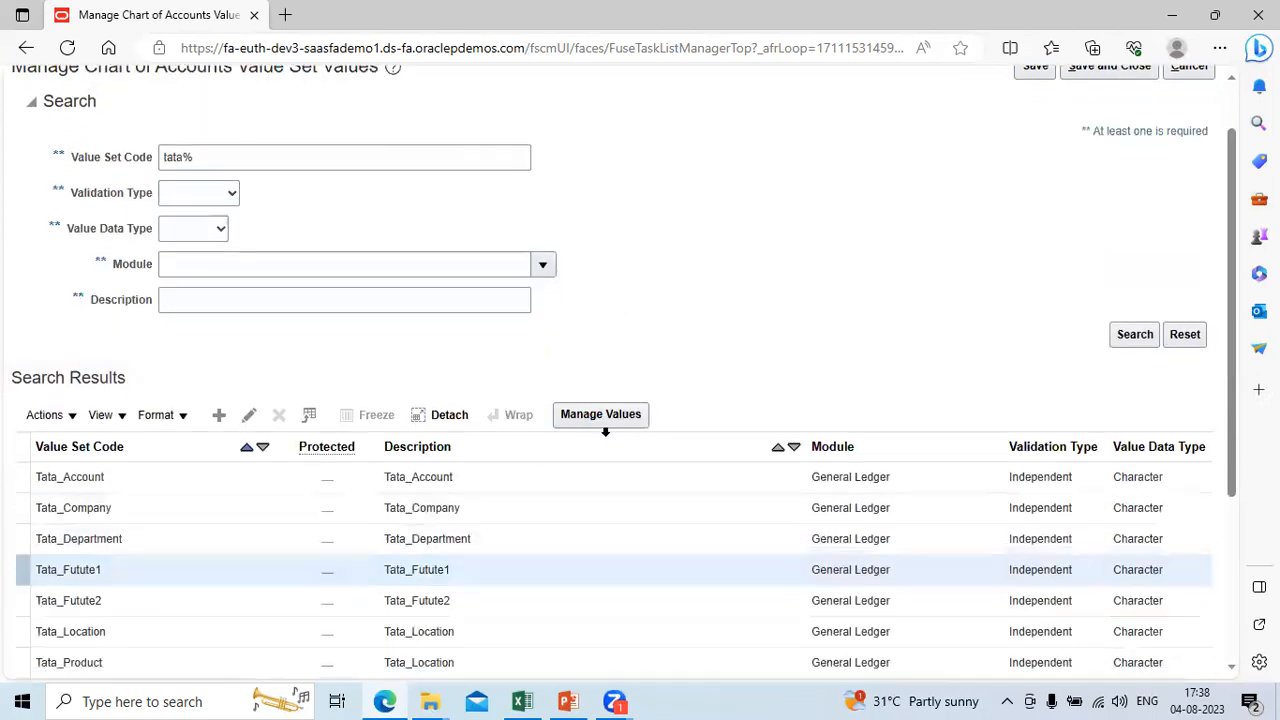
click(610, 418)
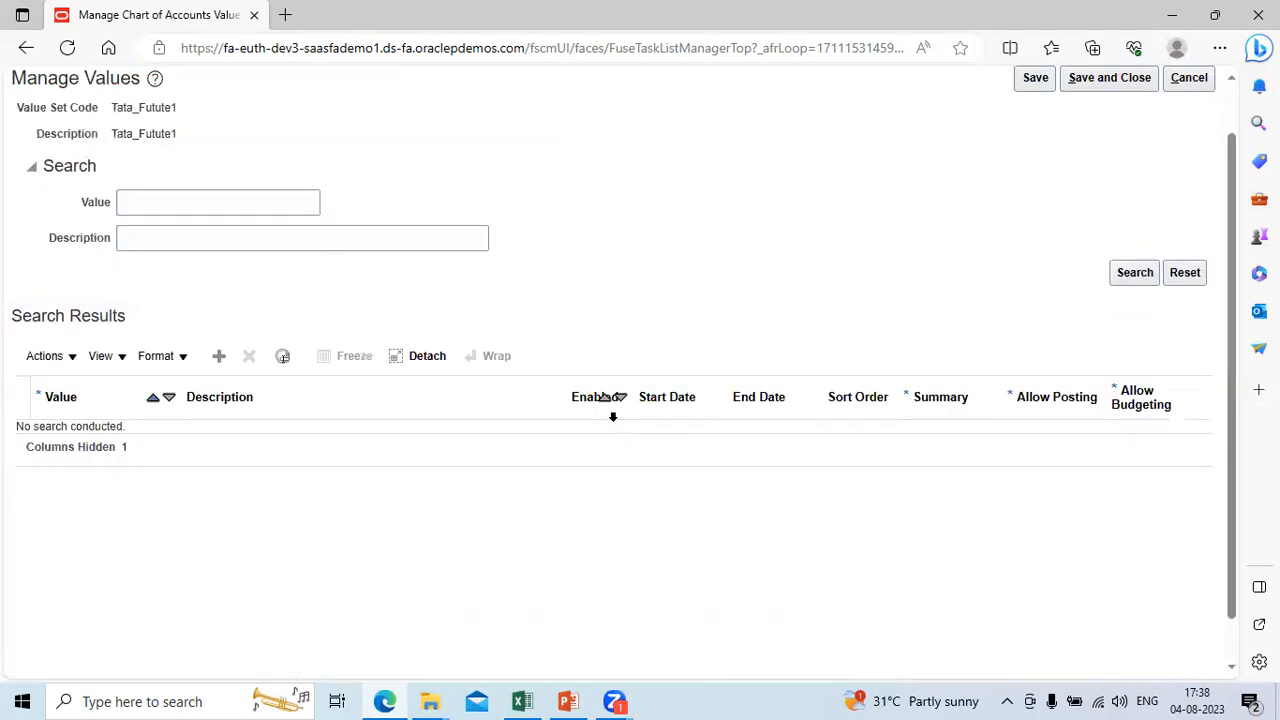
click(138, 202)
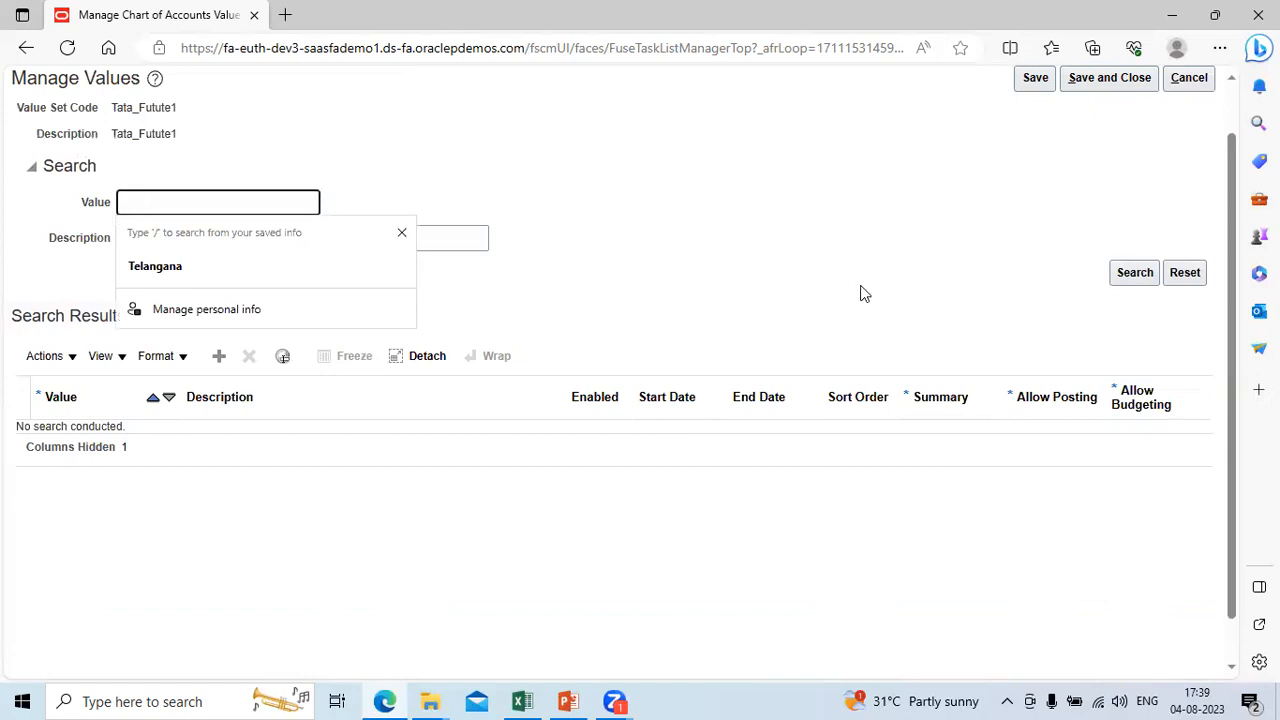
click(219, 356)
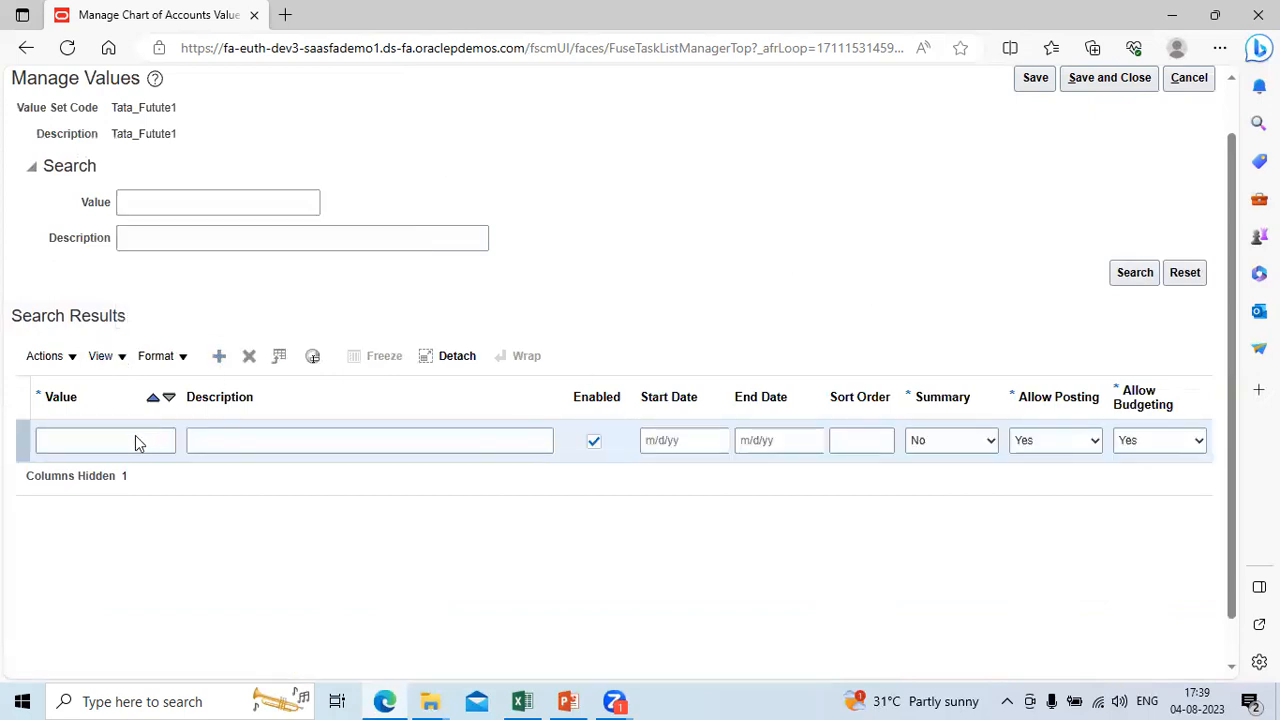
click(129, 437)
text(1001)
key(Tab)
text(Defa)
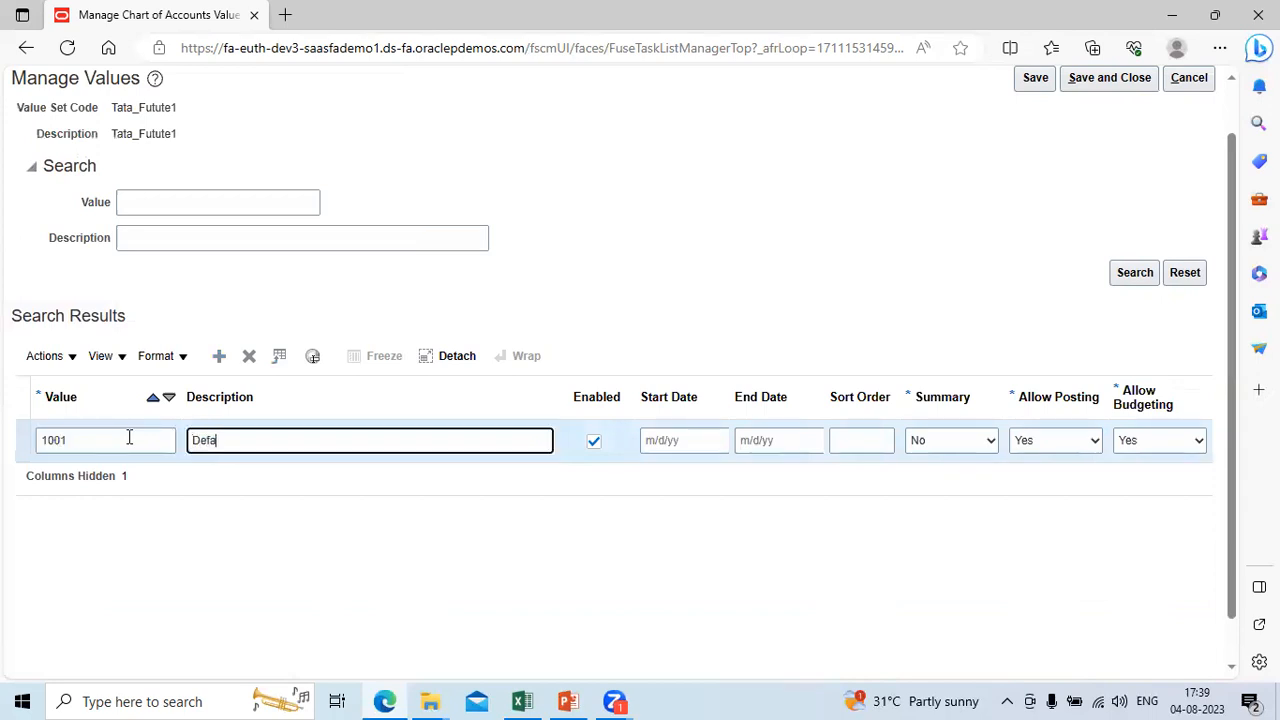
Step: Leave the dates and sort order of value 1001 empty, keep Summary at No, and save and close the Tata_Futute1 values
key(Tab)
key(Tab)
key(Tab)
key(Tab)
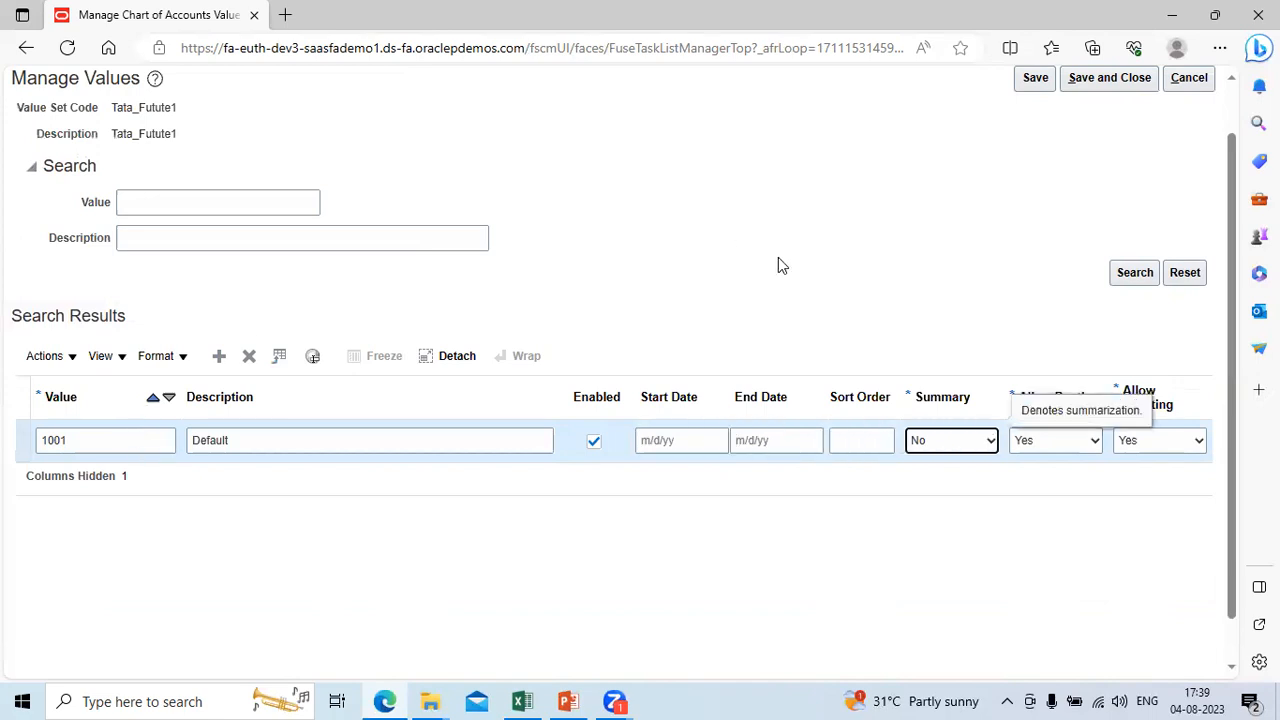
scroll(1240, 97, up, 1)
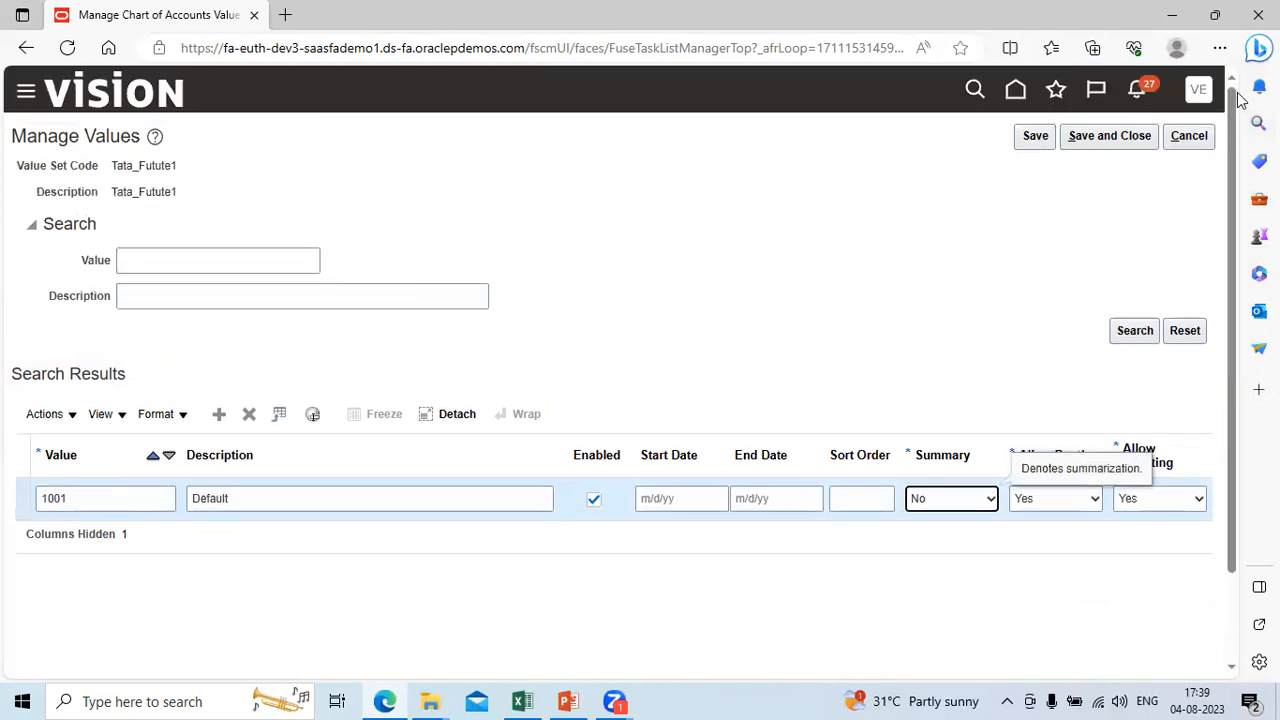
click(1112, 143)
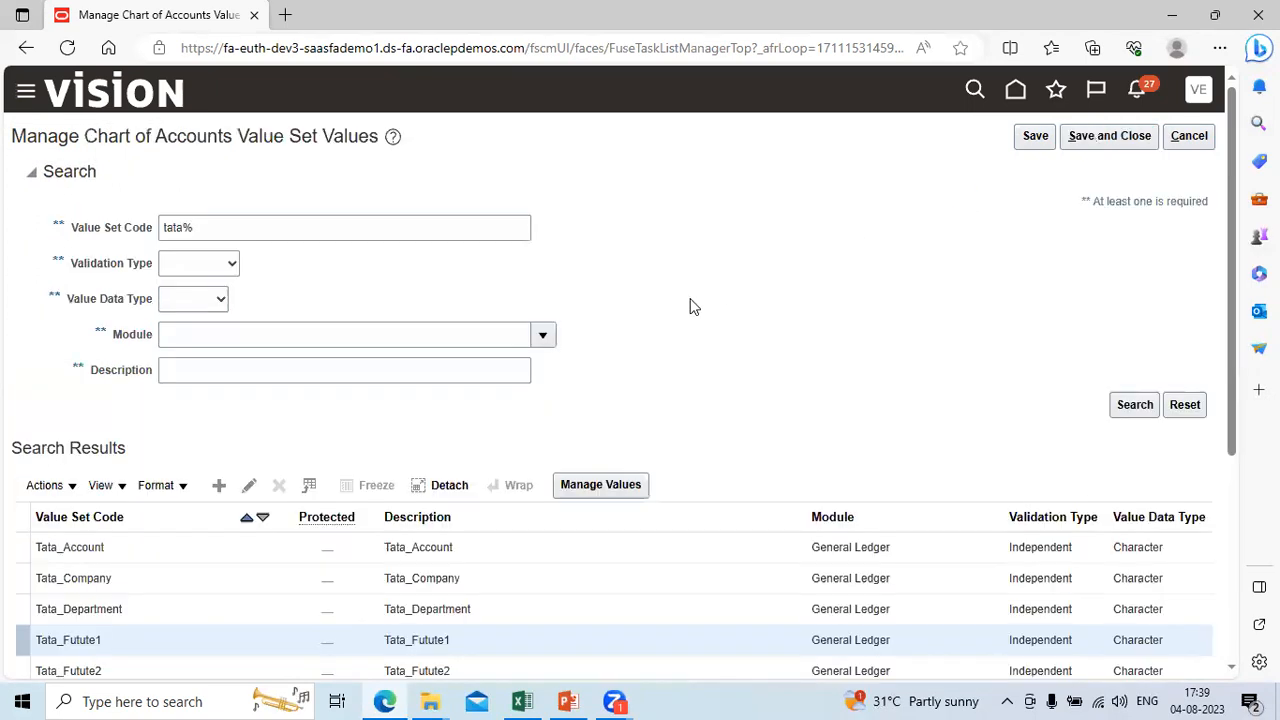
Step: Select the Tata_Futute2 value set and open its values
click(430, 665)
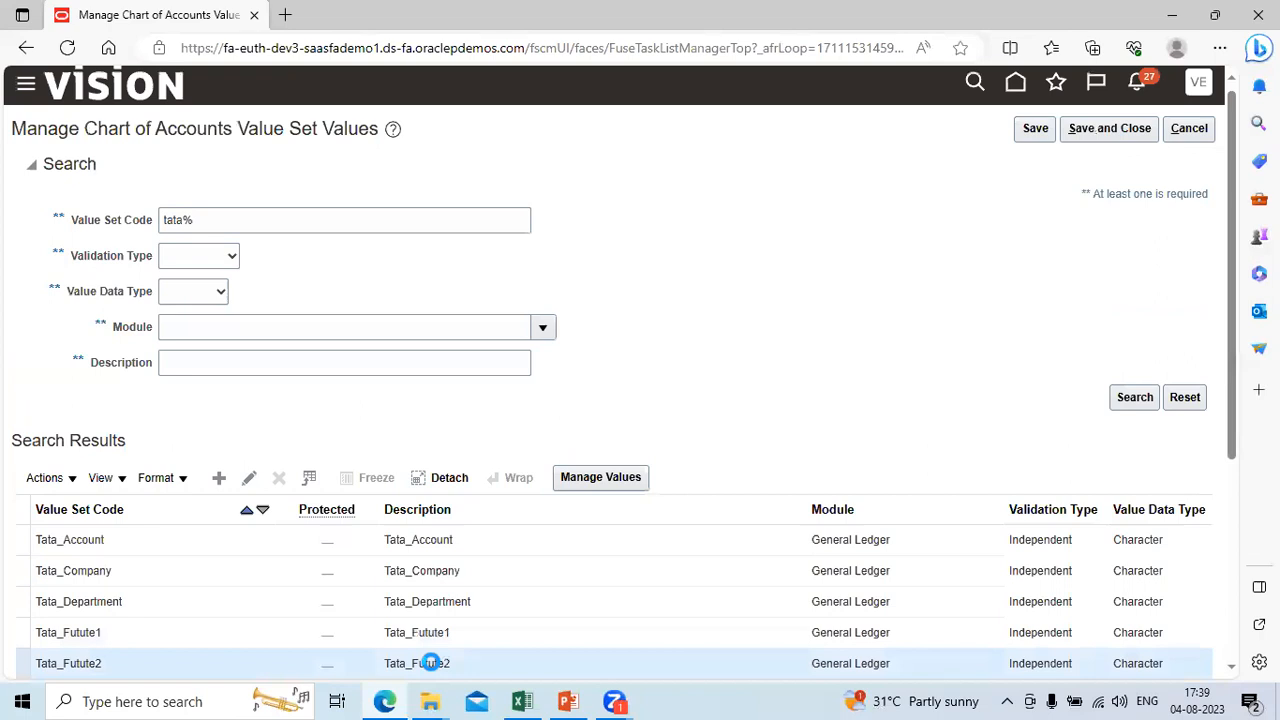
scroll(590, 484, down, 1)
click(590, 484)
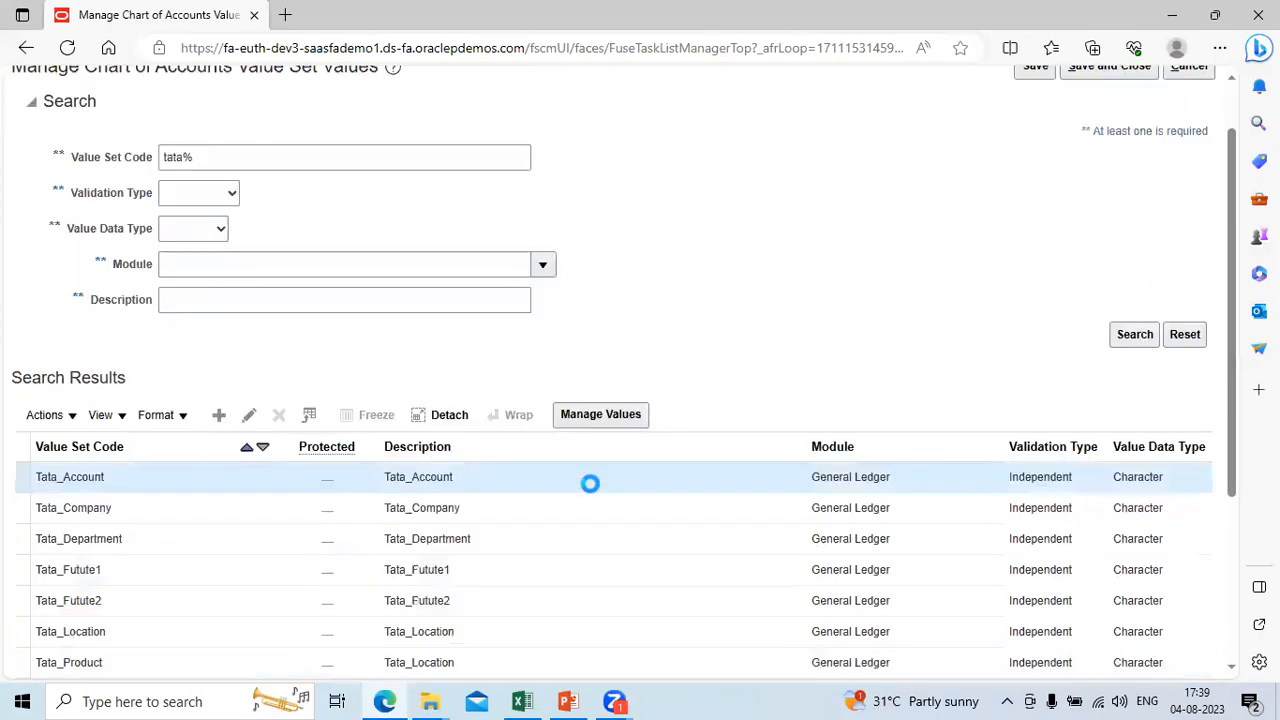
click(503, 601)
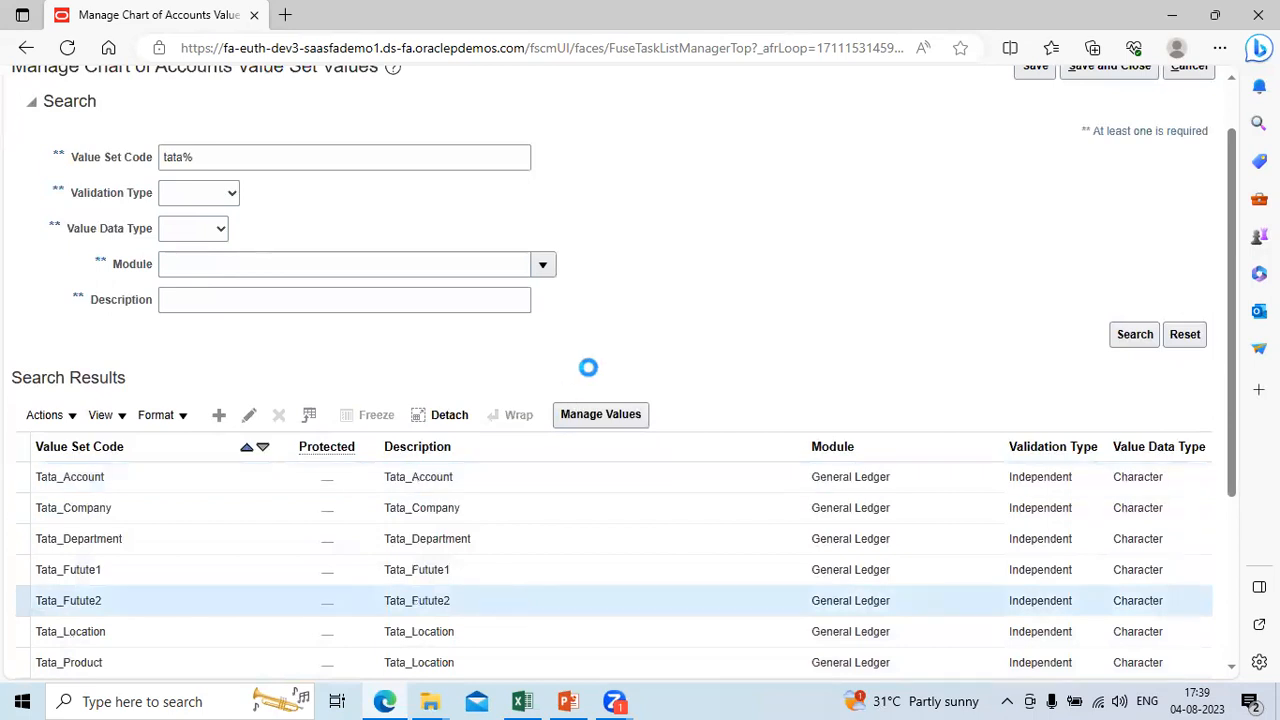
click(598, 416)
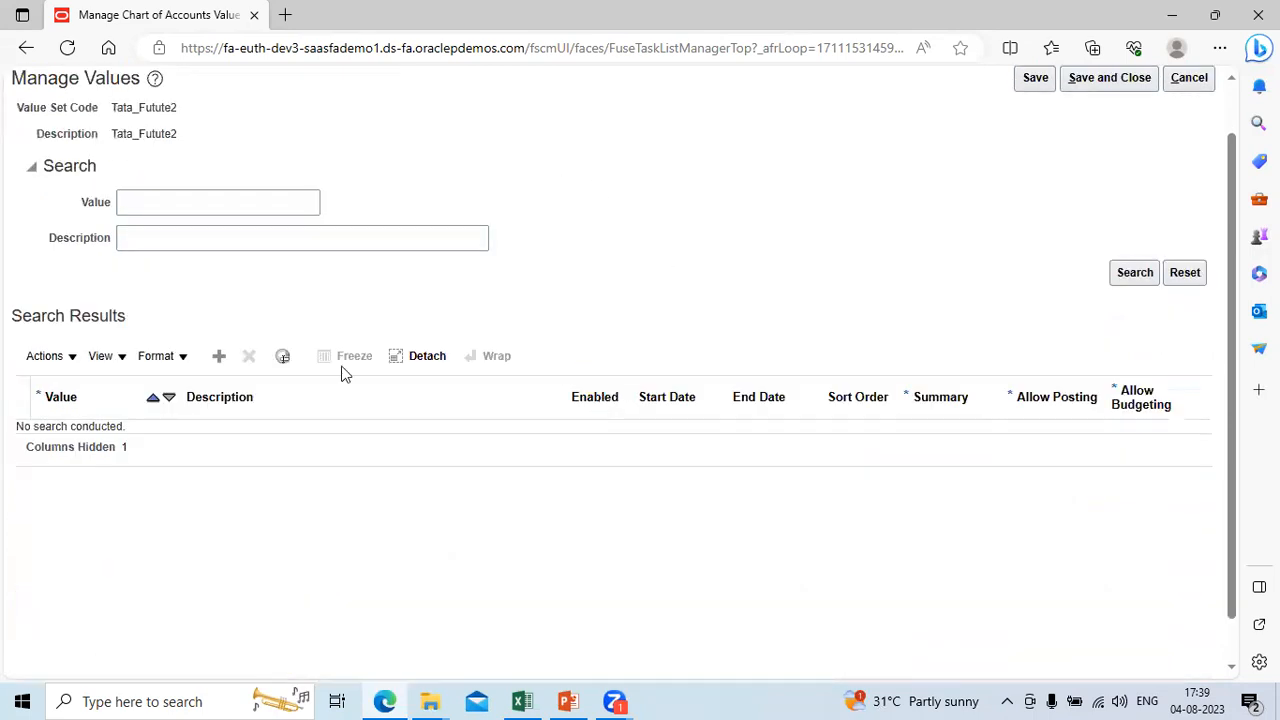
Step: Add Tata_Futute2 value 1001 with the description Default, leaving its dates empty, and save and close the values
click(219, 357)
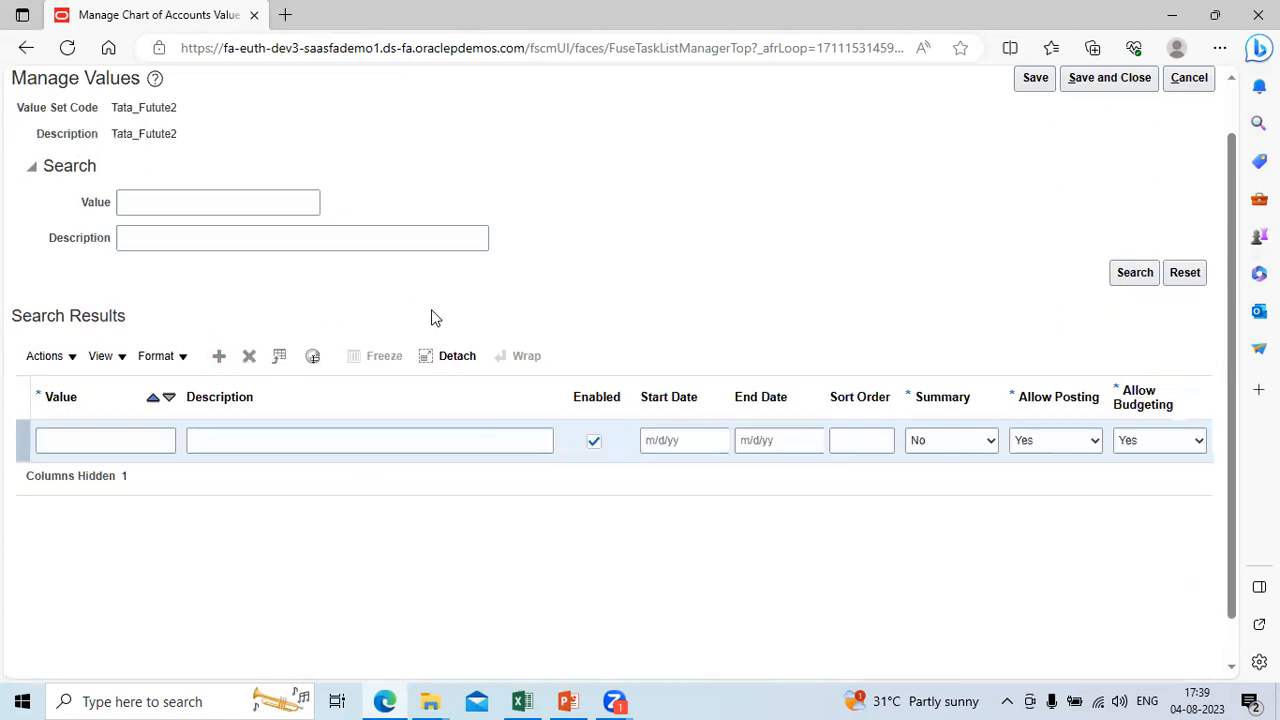
click(101, 442)
text(1001)
key(Tab)
text(Def)
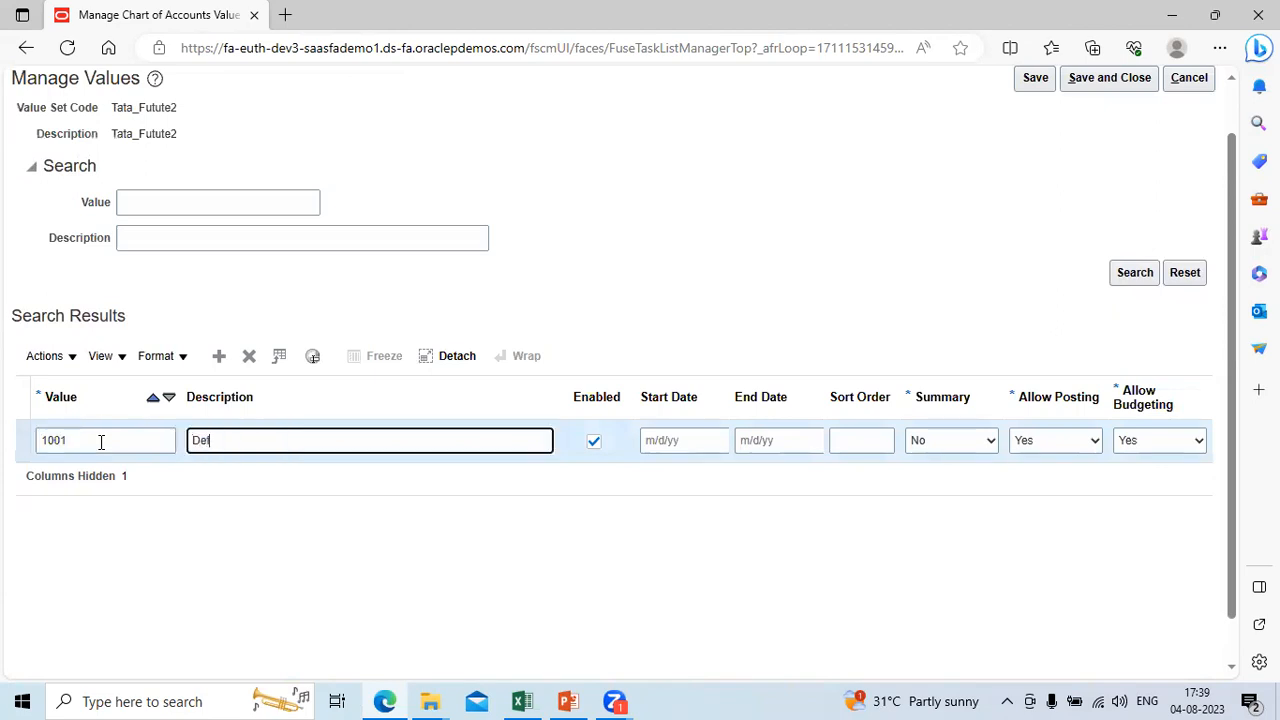
text(ault)
key(Tab)
key(Tab)
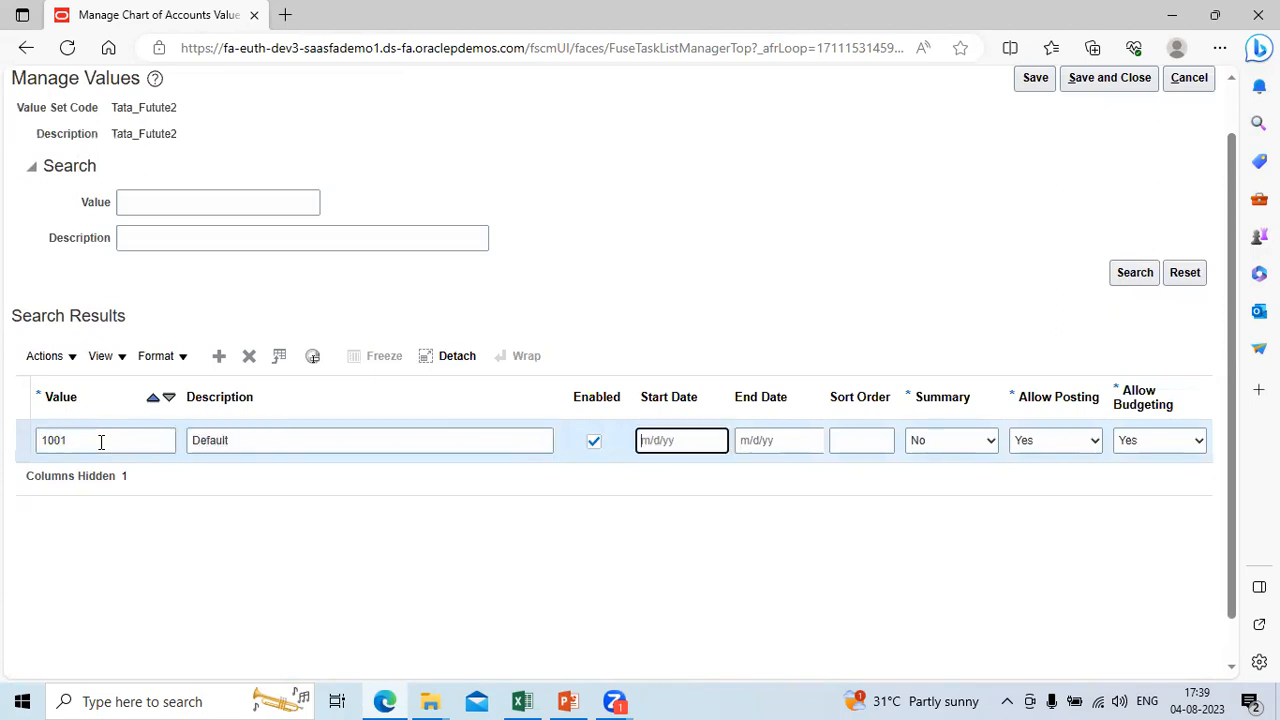
click(1130, 78)
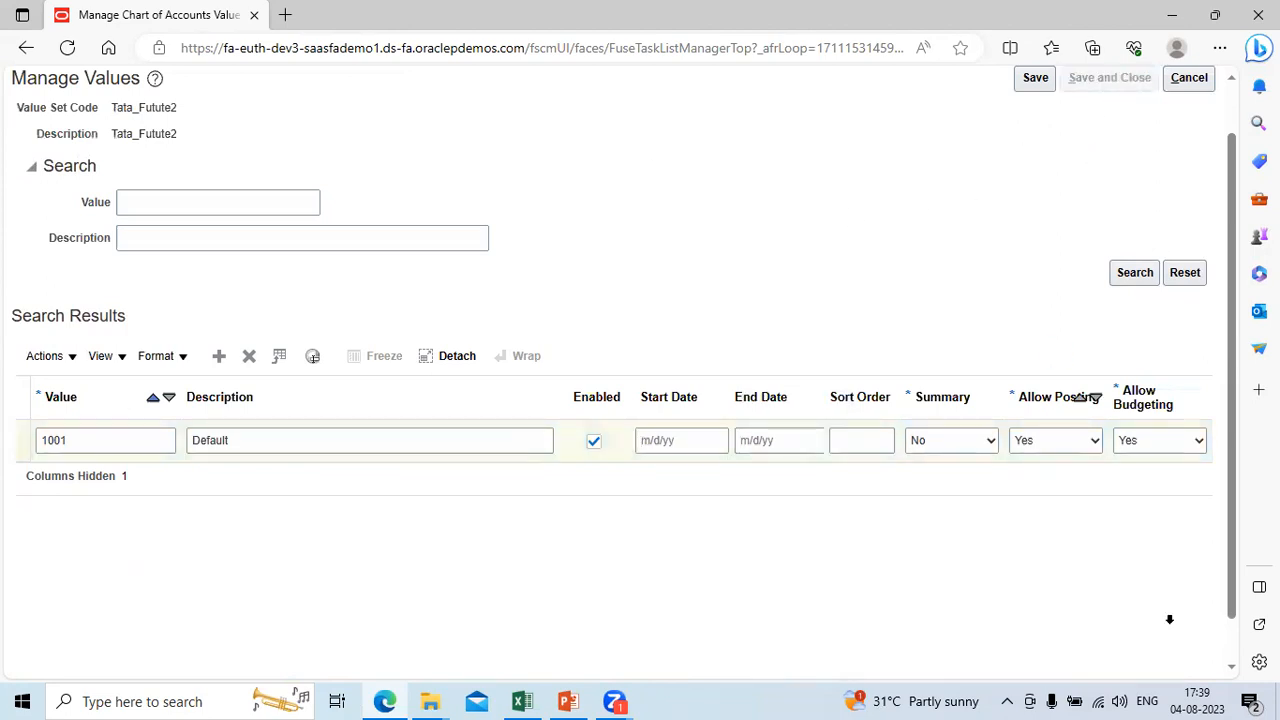
Step: Open the values of the Tata_Location value set and add value 1001 with the description South Region, leaving its start date empty
scroll(1240, 670, down, 3)
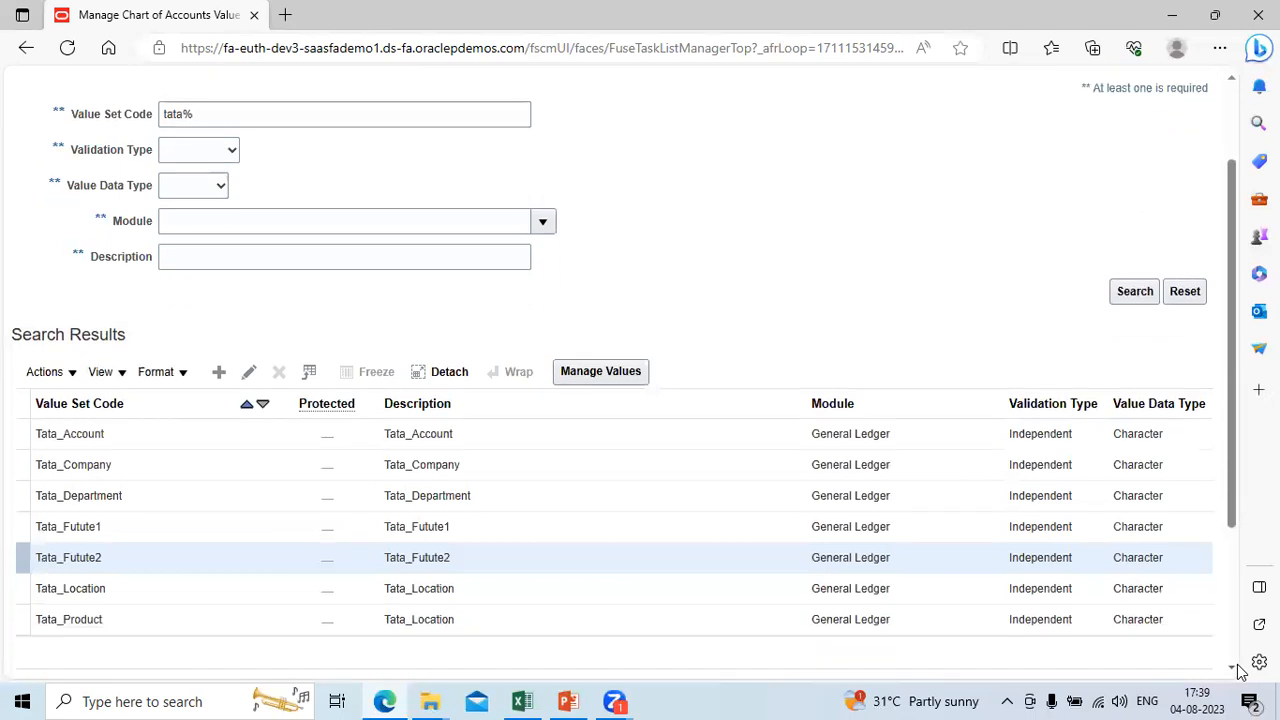
click(496, 385)
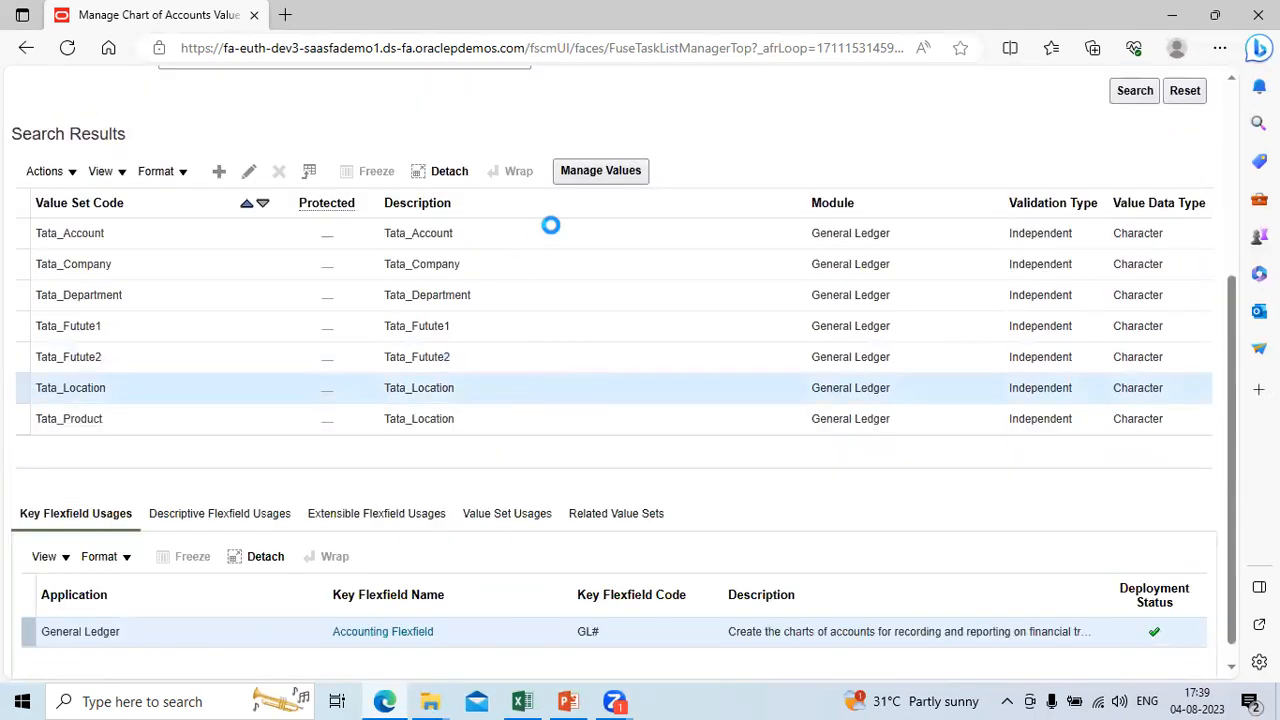
click(597, 178)
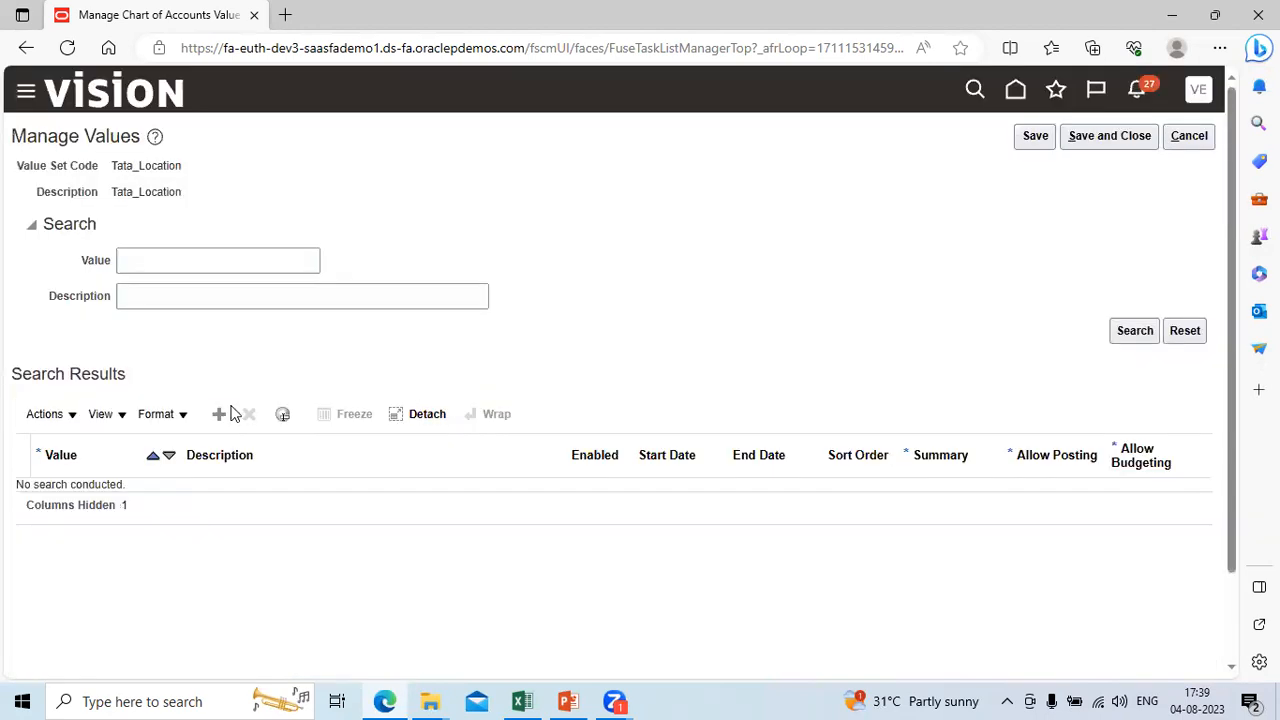
click(220, 414)
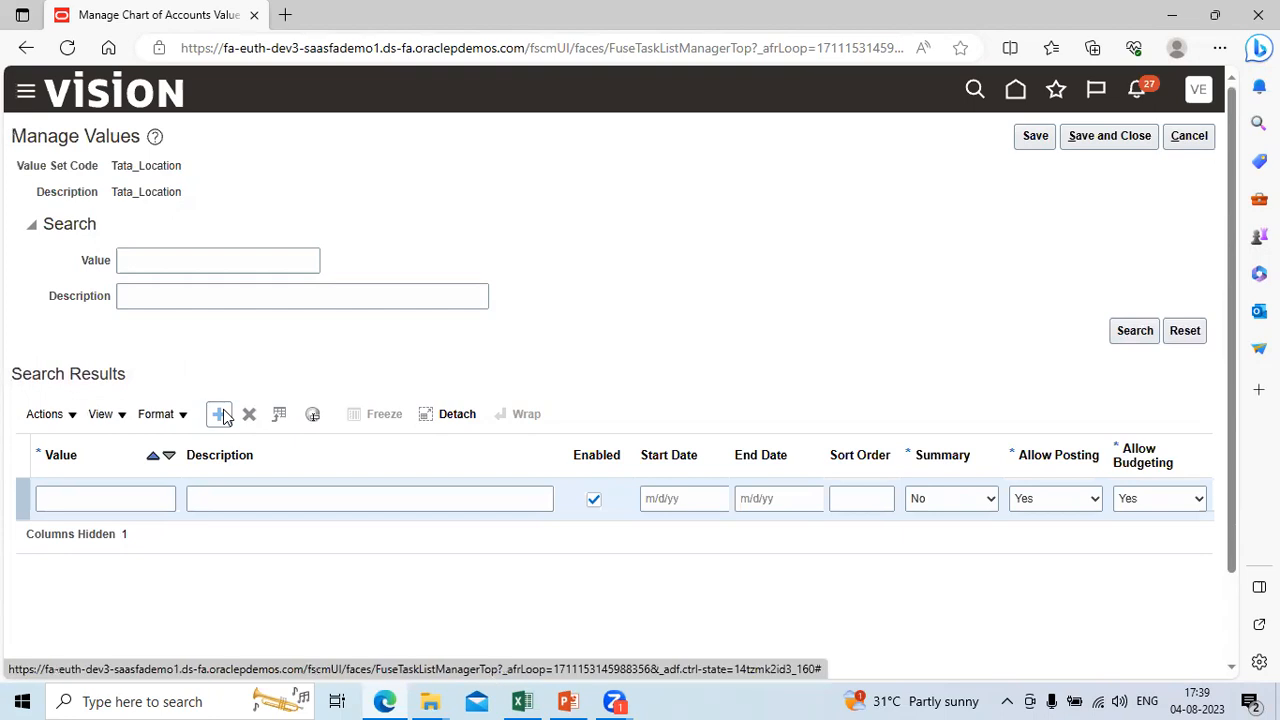
click(107, 494)
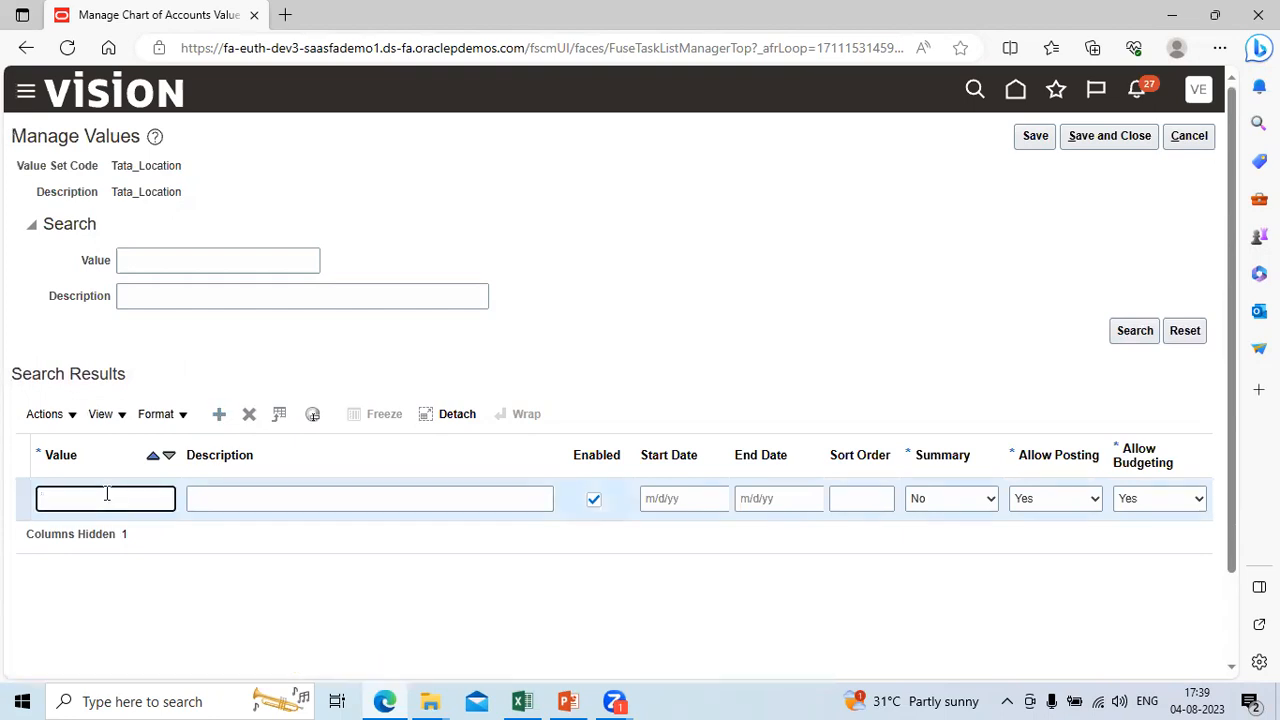
text(1000)
key(Tab)
text(South Region)
key(Tab)
key(Tab)
key(Tab)
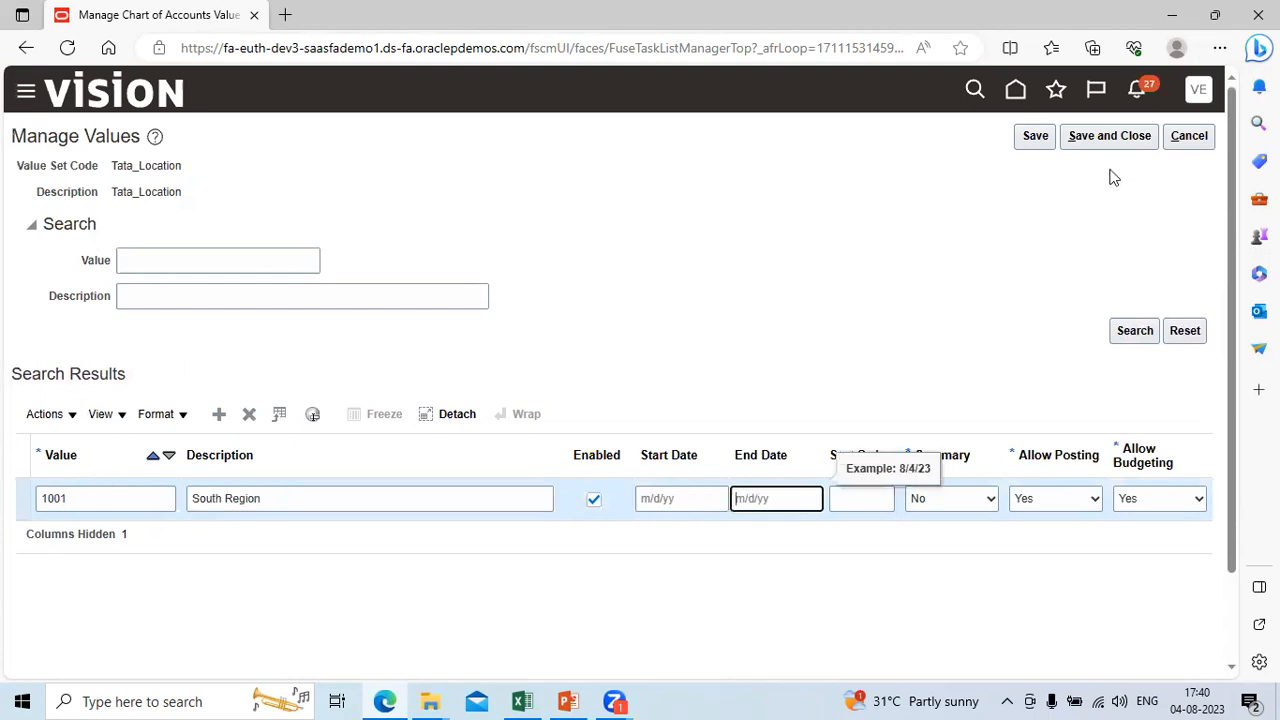
Step: Add Tata_Location value 1000 with the description No Location, keeping Summary at No, and save and close the values
click(219, 414)
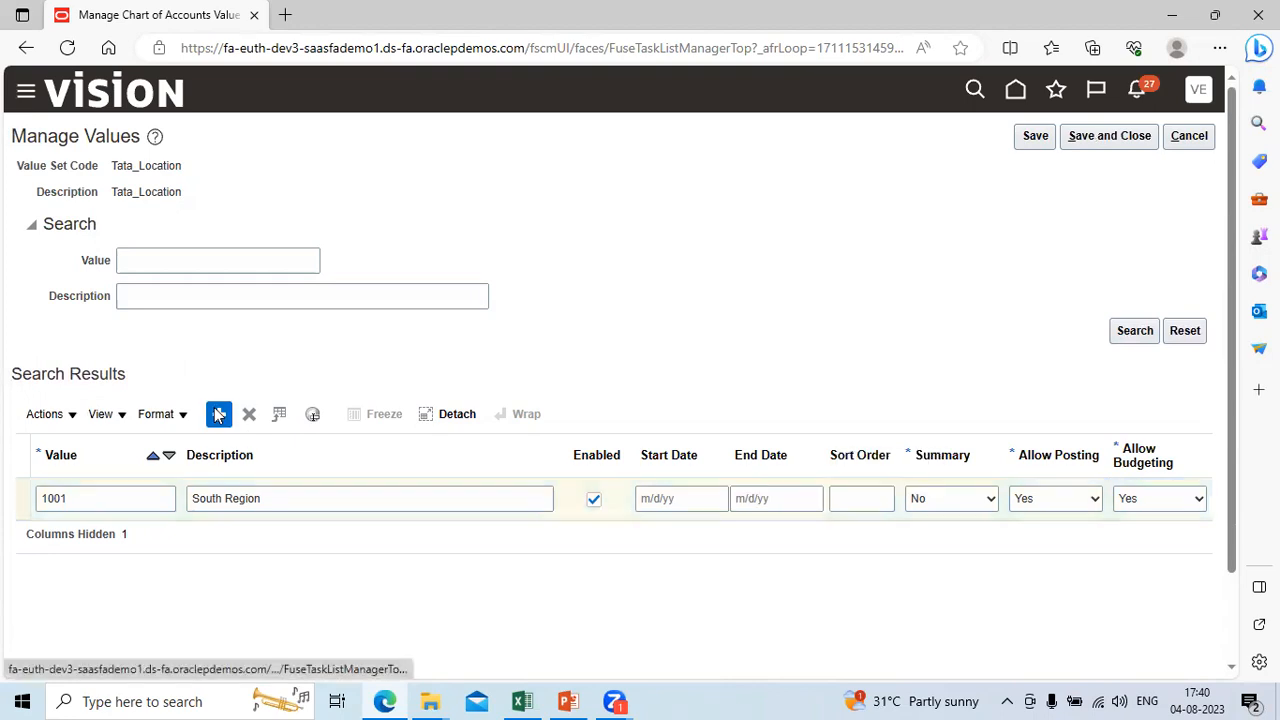
click(91, 502)
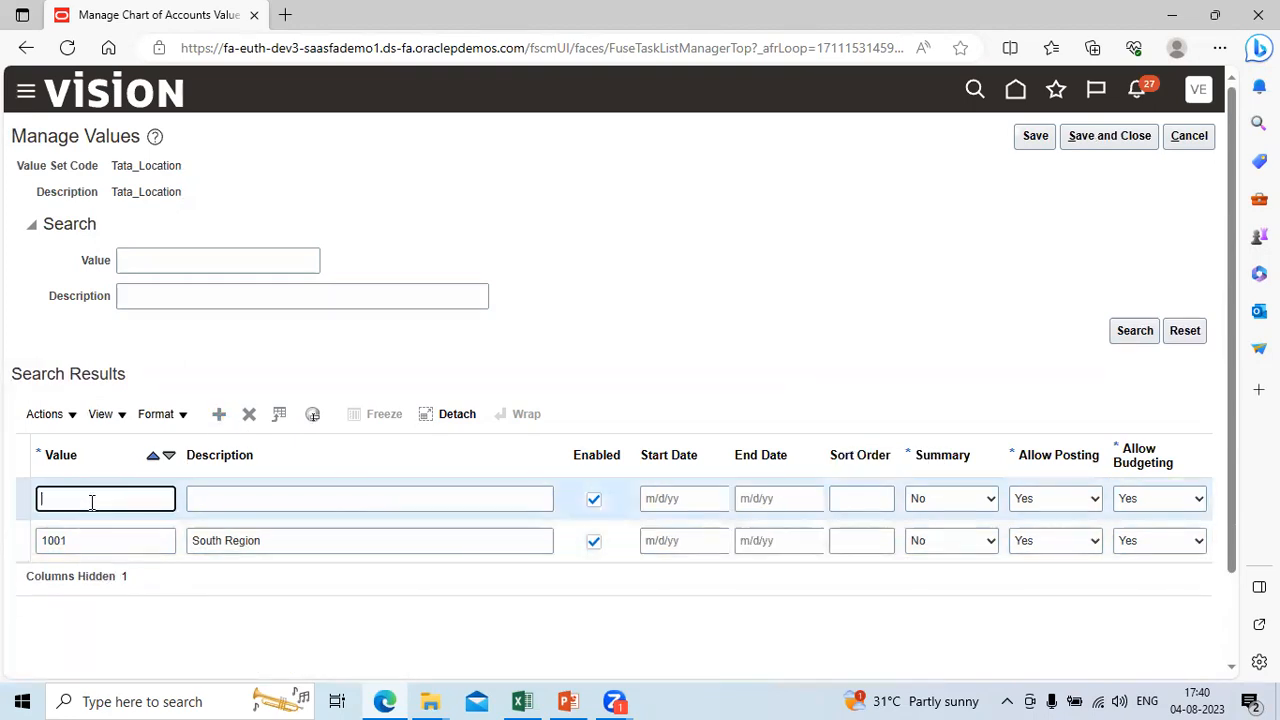
text(1000)
key(Tab)
text(No Location)
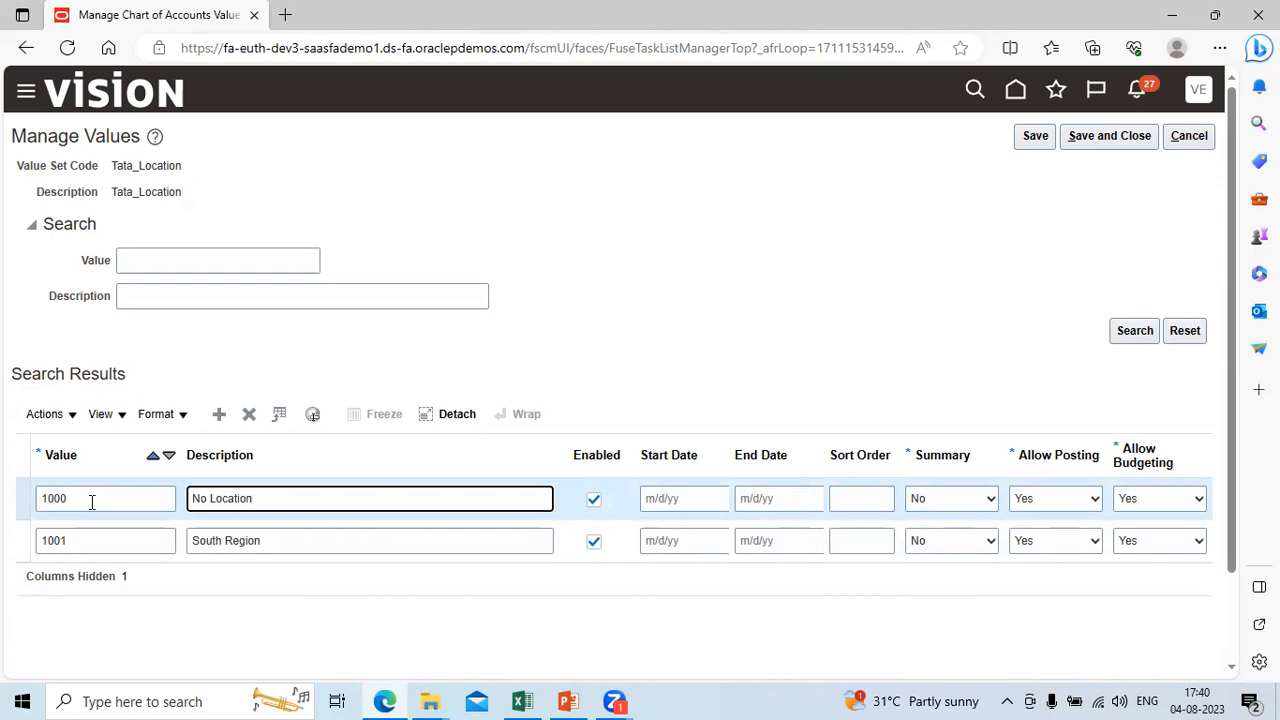
key(Tab)
key(Tab)
key(Tab)
key(Tab)
key(Tab)
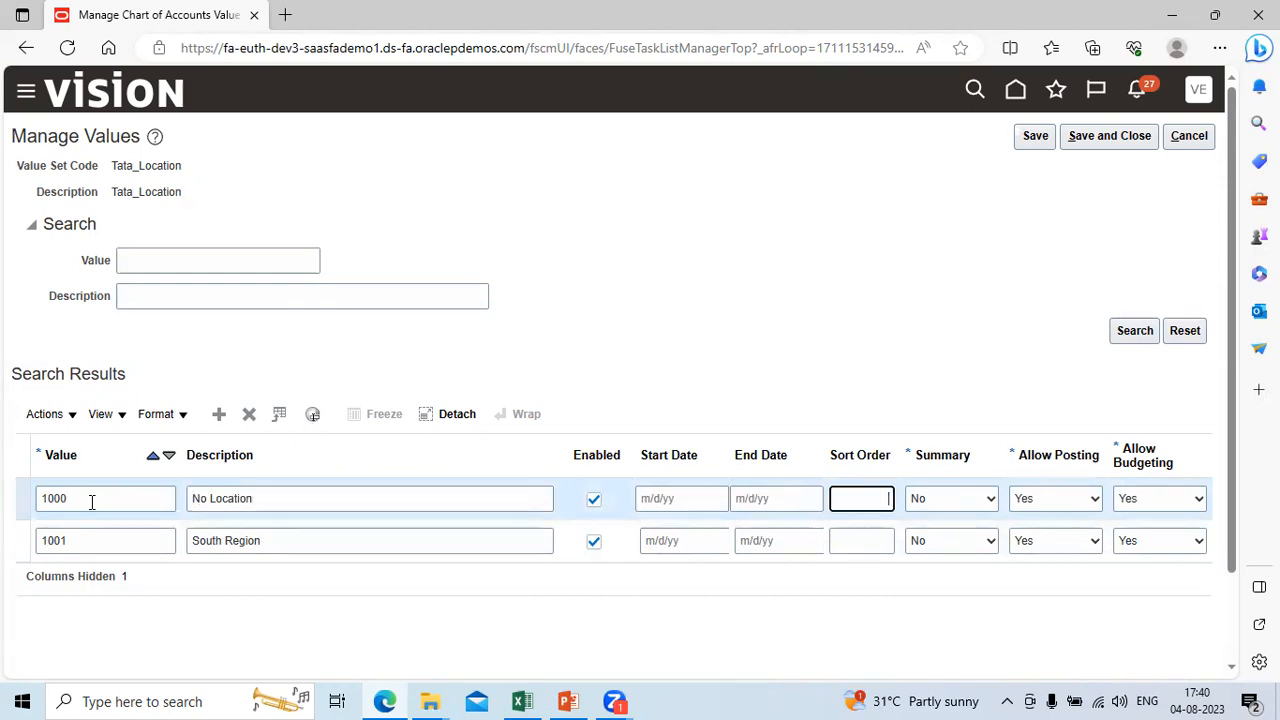
click(1133, 137)
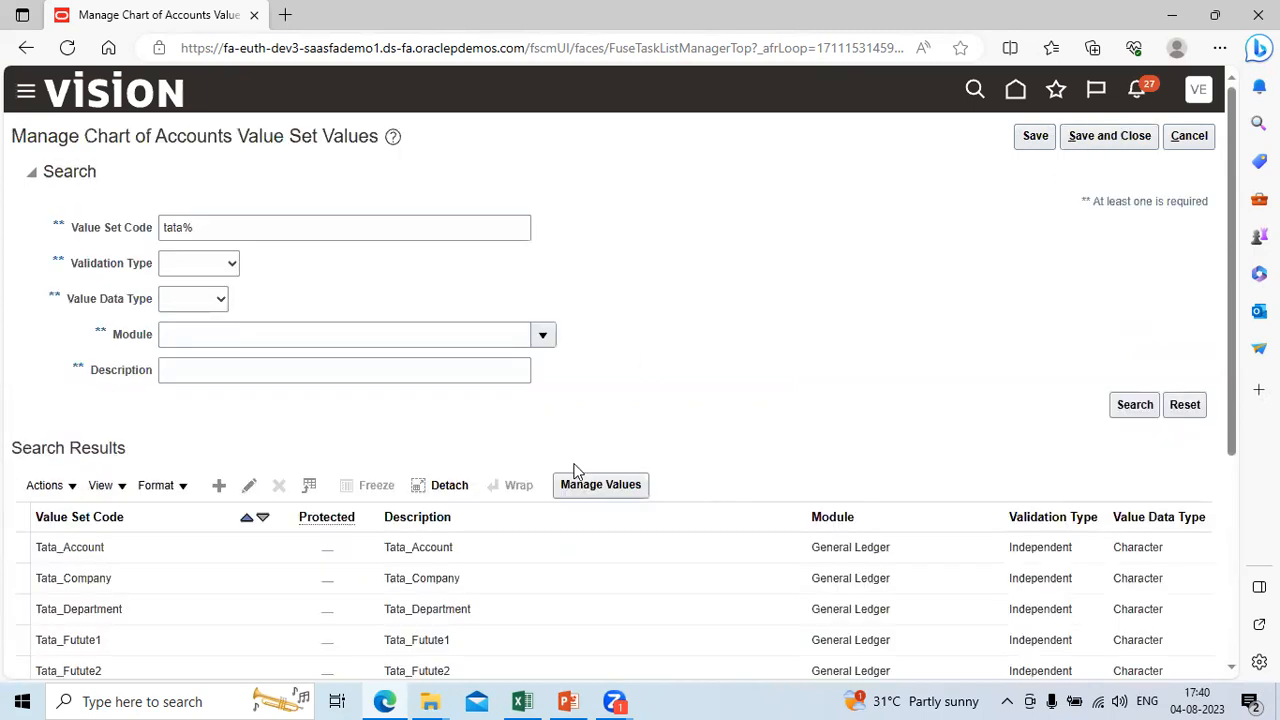
Step: Open the values of the Tata_Product value set and add value 1000 with the description No Product
click(1232, 667)
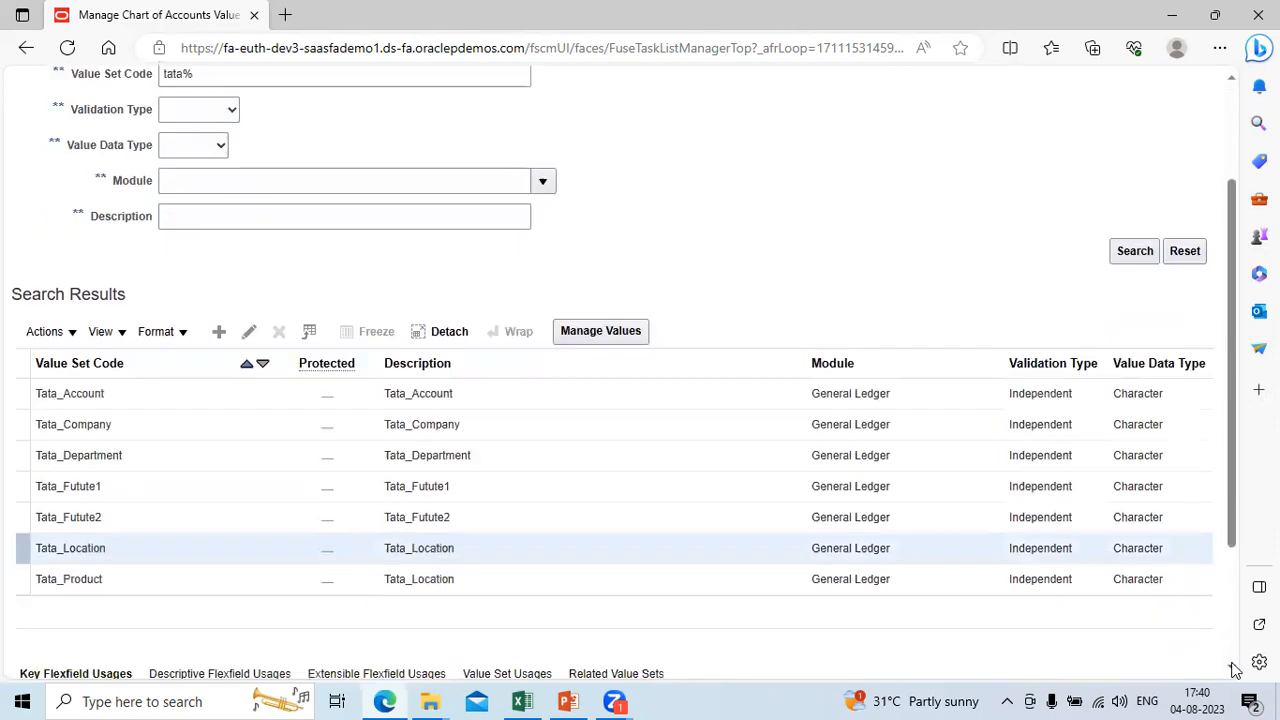
click(480, 575)
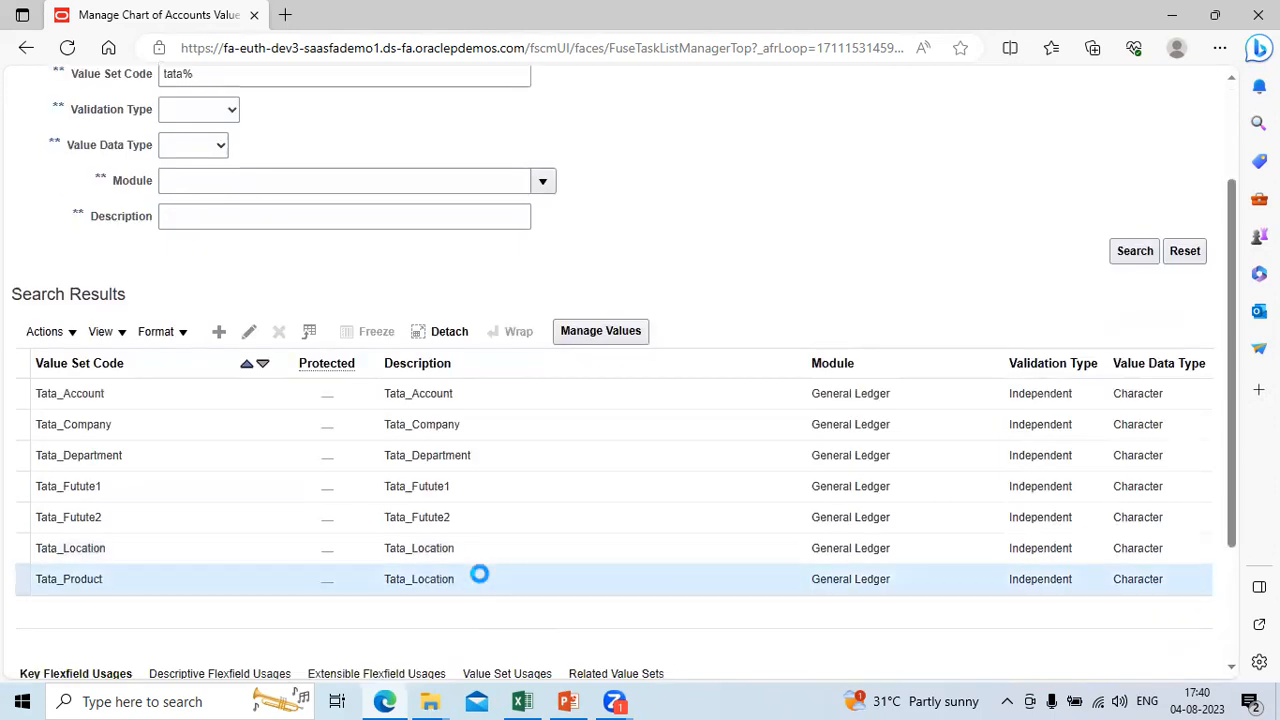
click(591, 333)
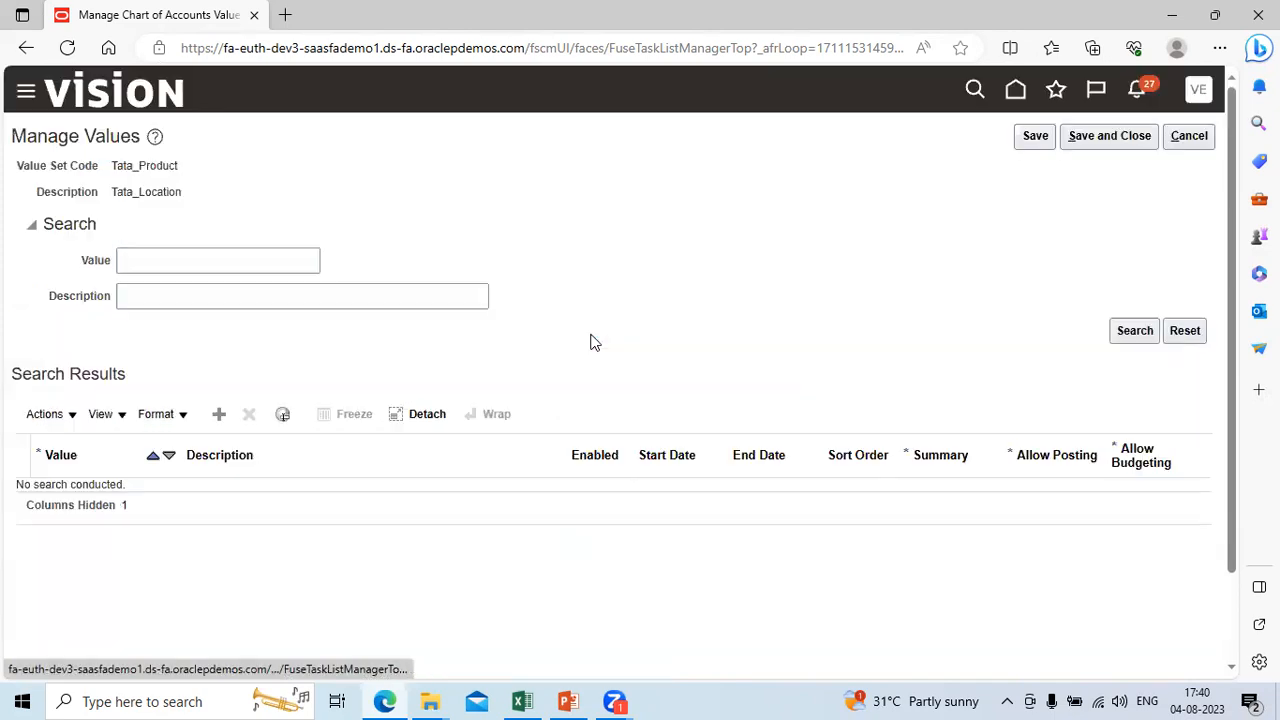
click(218, 414)
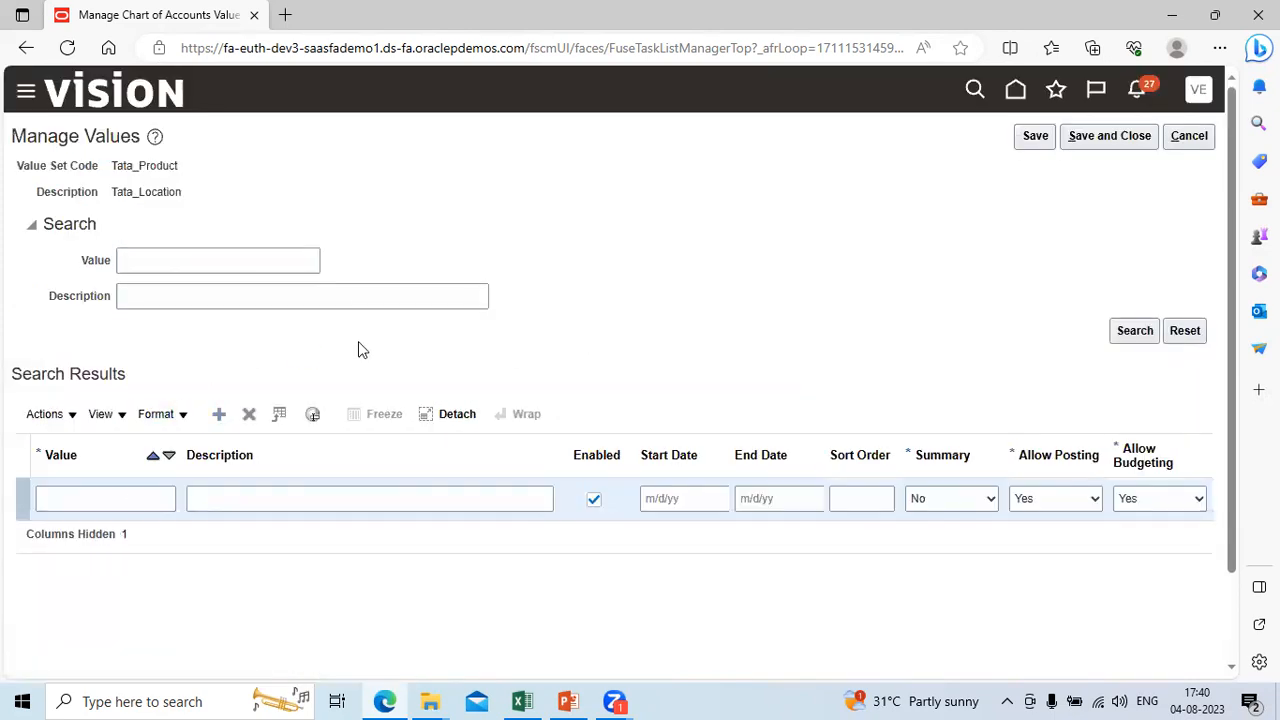
click(112, 505)
text(1000)
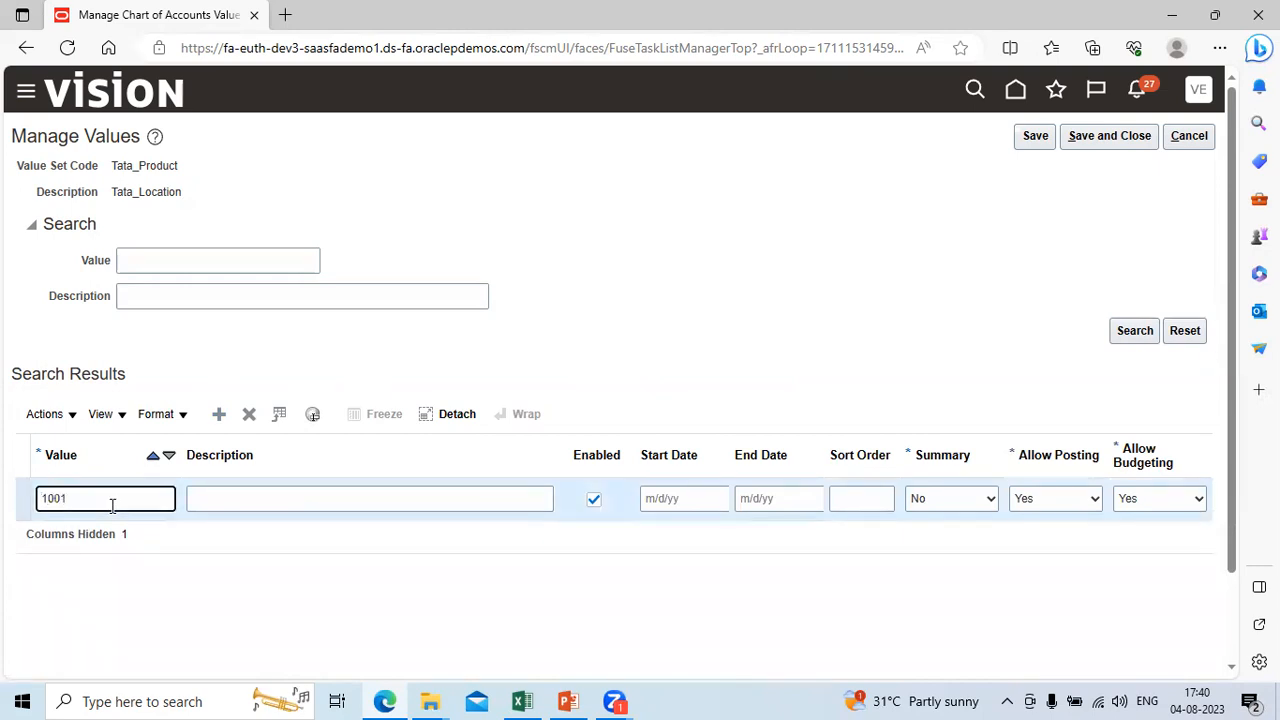
key(Tab)
text(No Produ)
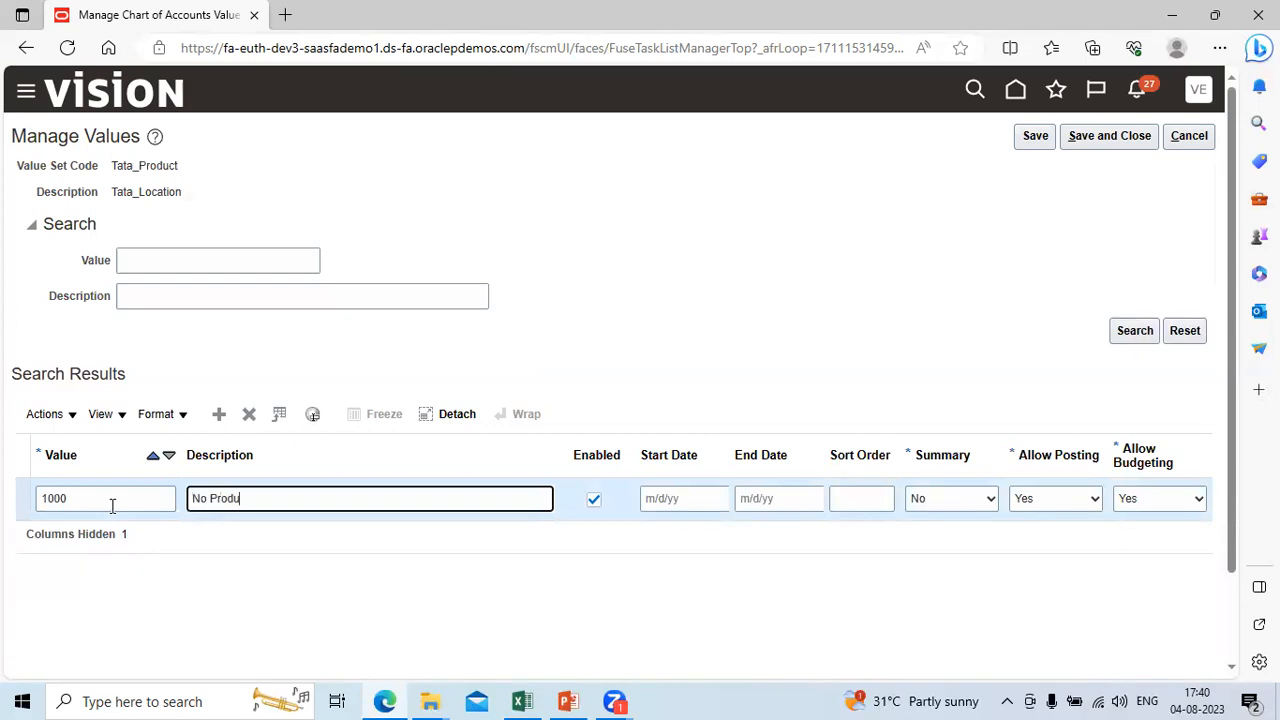
key(Tab)
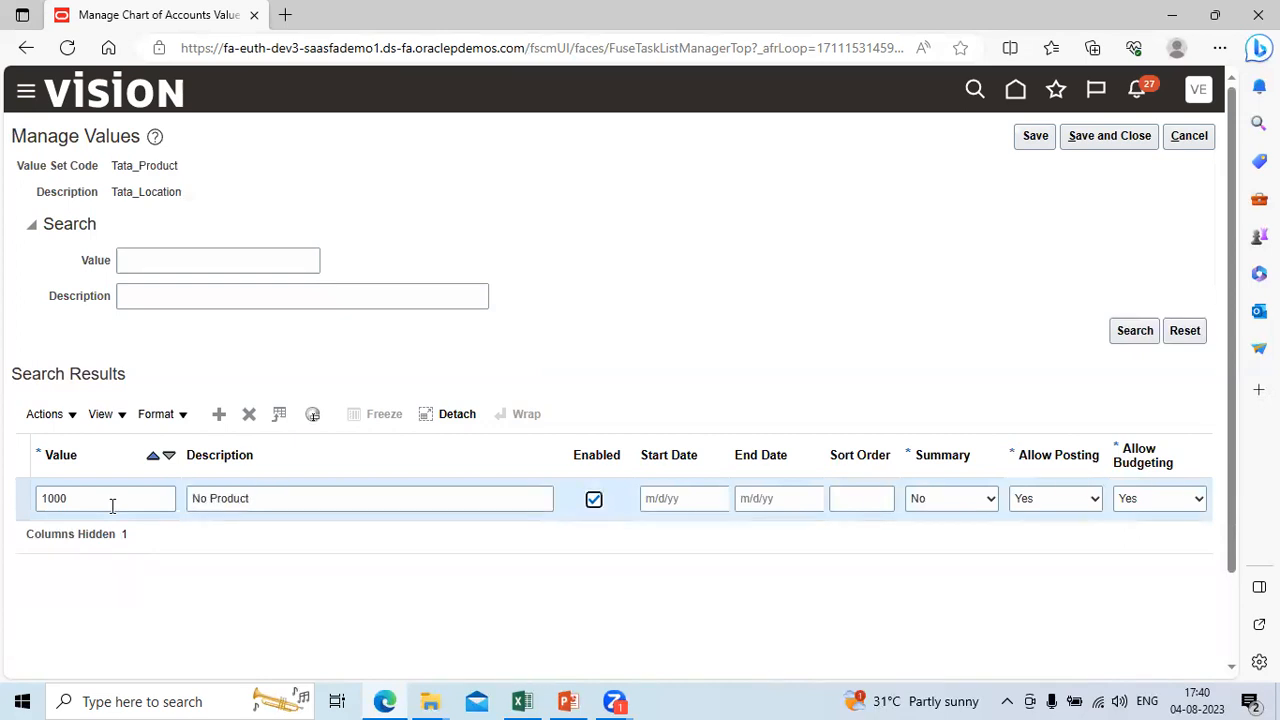
Step: Add Tata_Product value 1001 with the description Healthcare, leaving its dates empty, and save and close the values
click(221, 418)
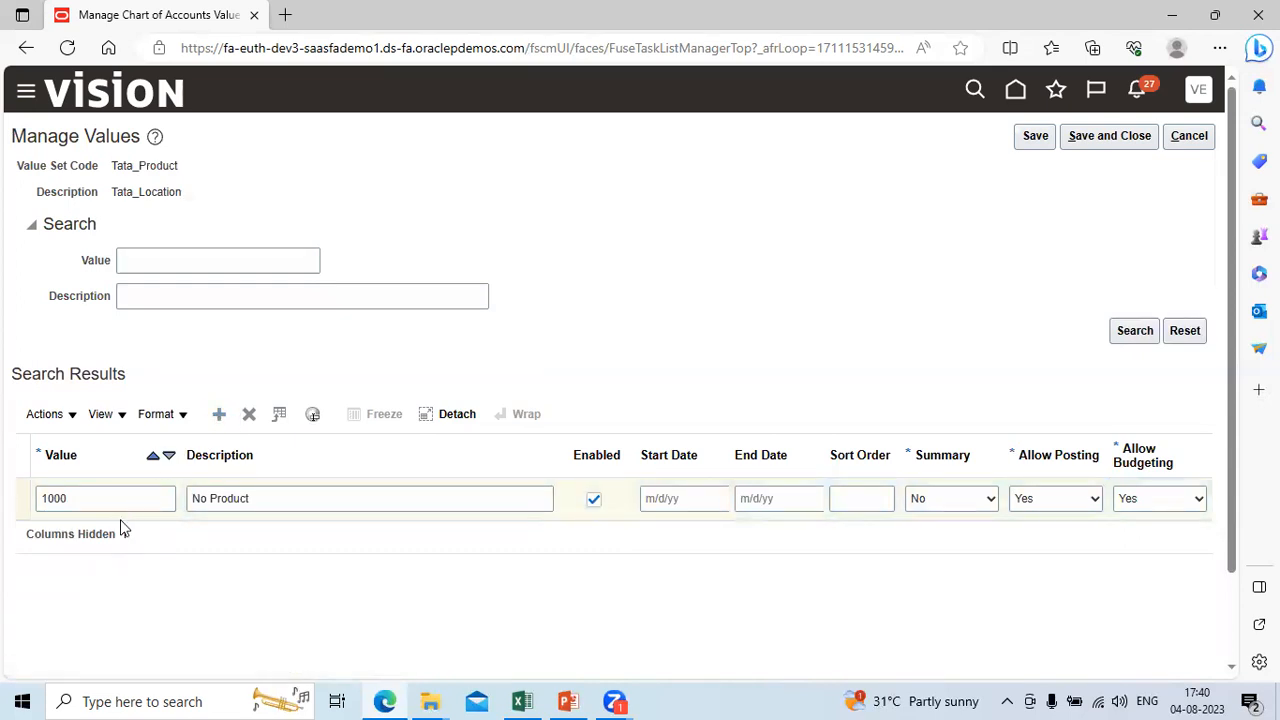
click(73, 498)
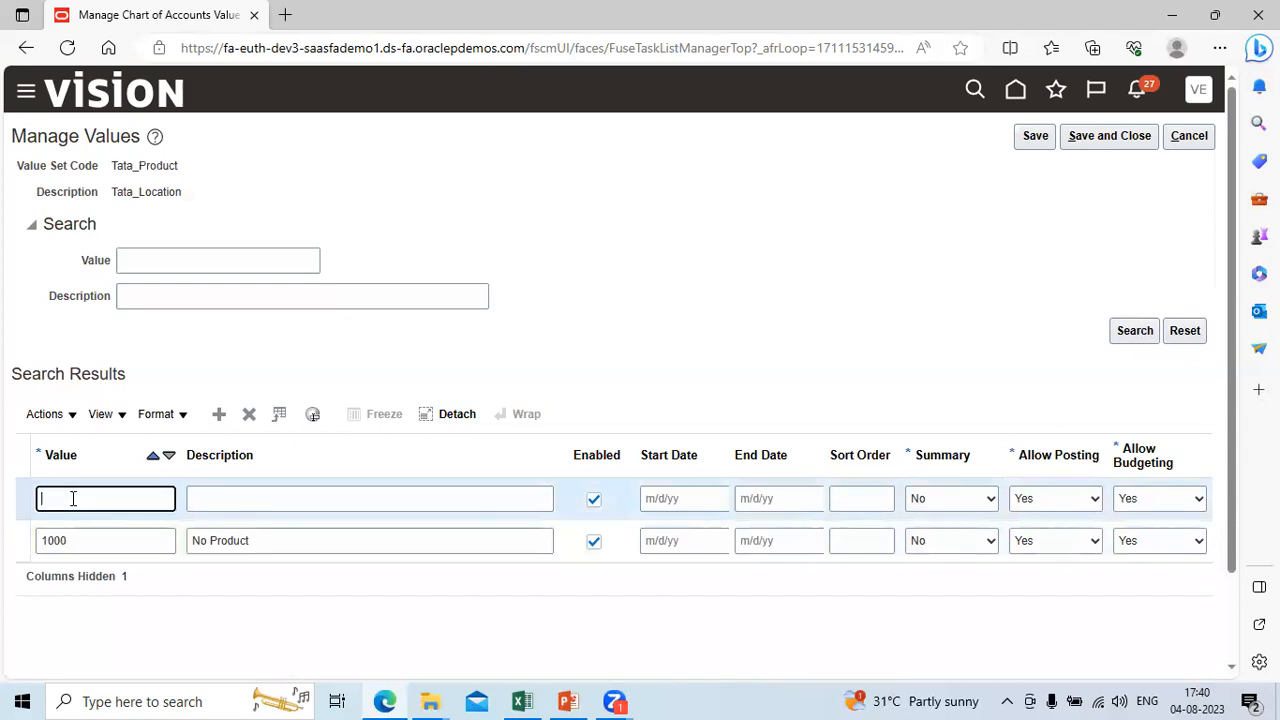
text(1001)
key(Tab)
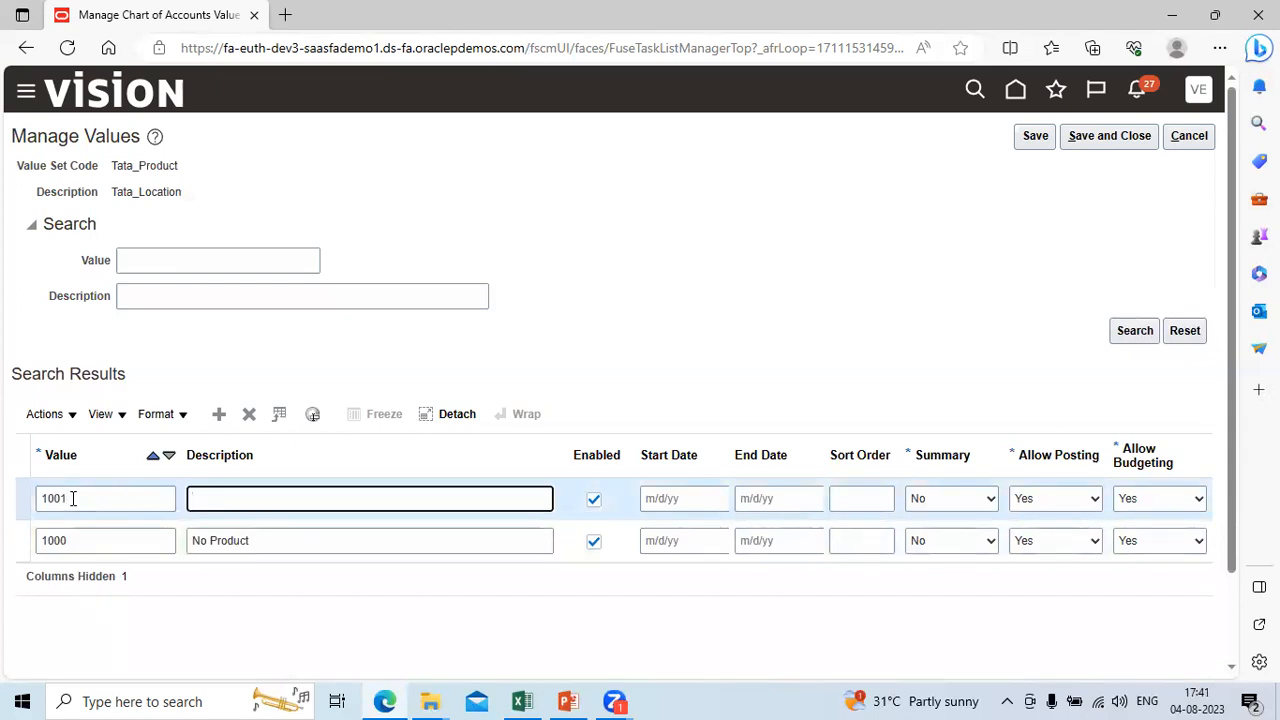
text(Healthcar)
key(Tab)
key(Tab)
key(Tab)
key(Tab)
key(Tab)
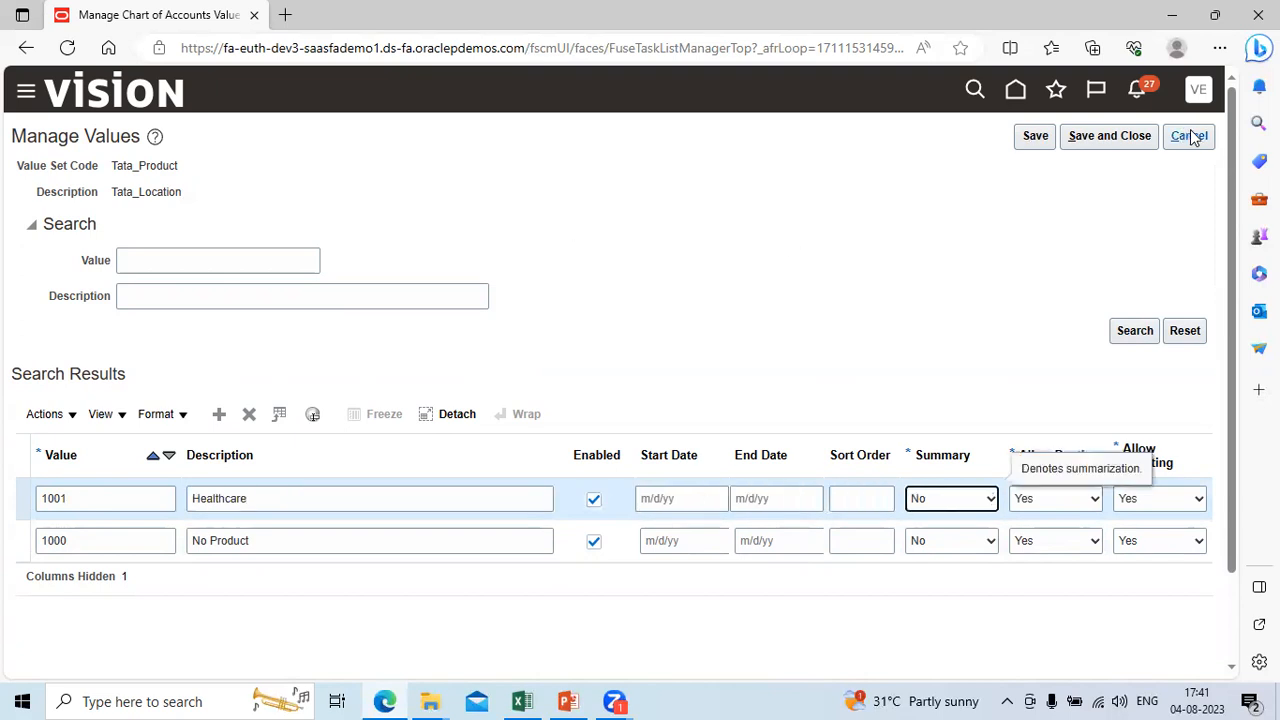
click(1108, 138)
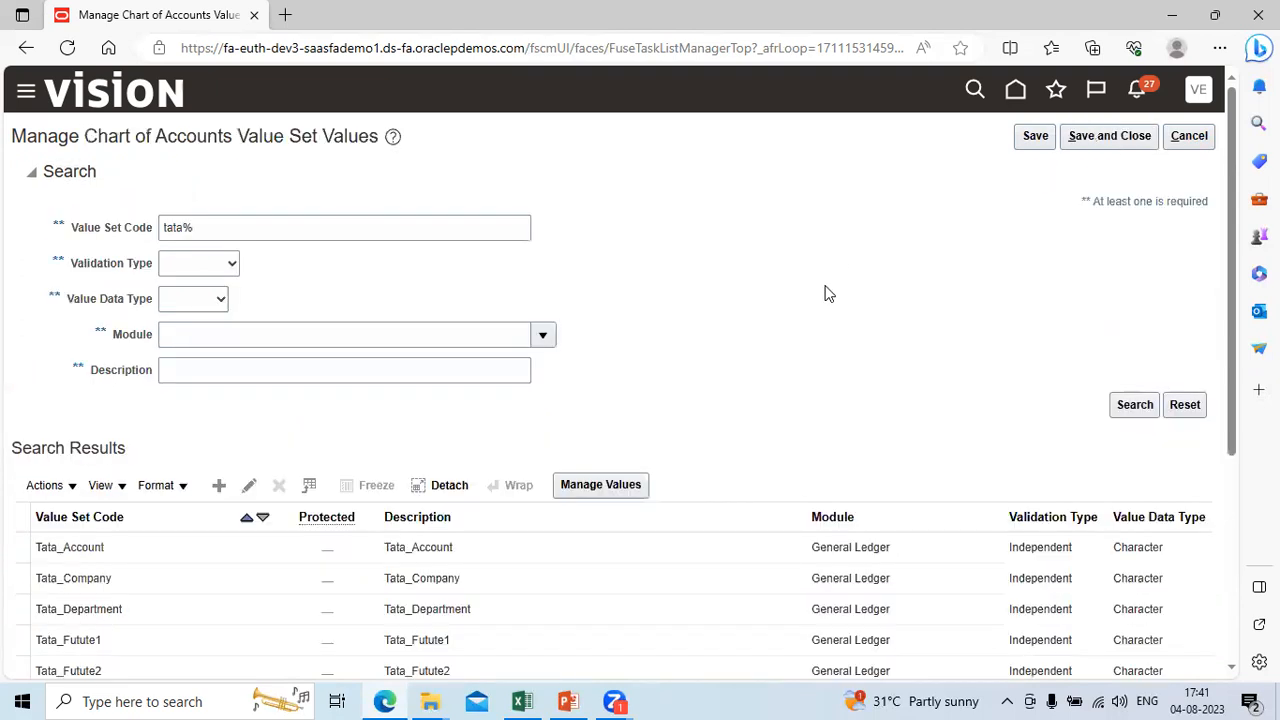
Step: Look over the list of Tata value sets, and save and close the chart of accounts value set values
click(1233, 667)
click(1234, 667)
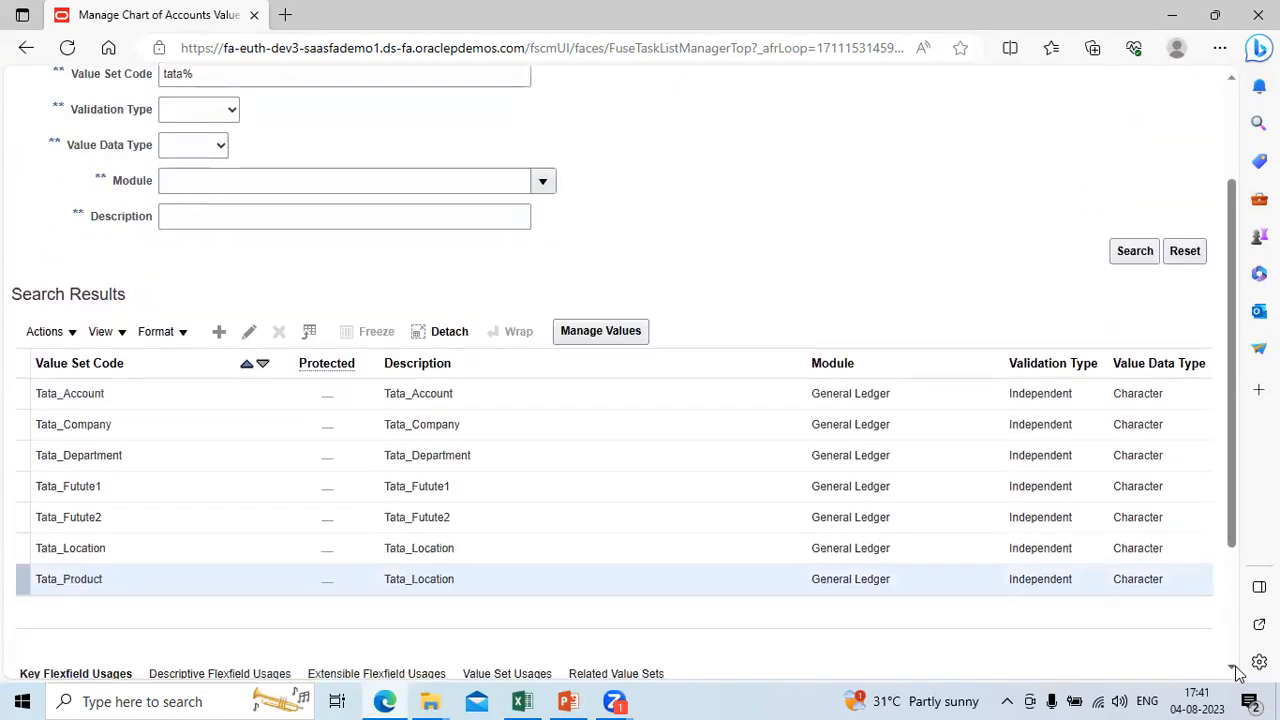
click(1234, 97)
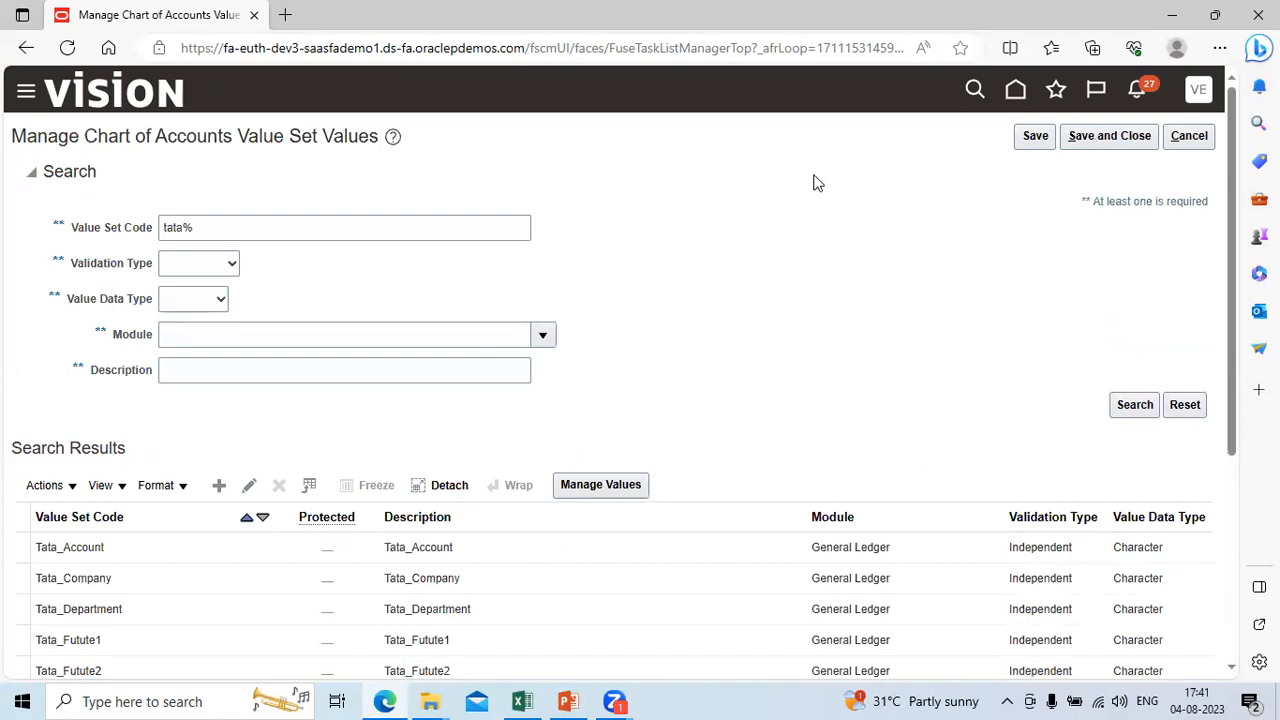
click(1115, 143)
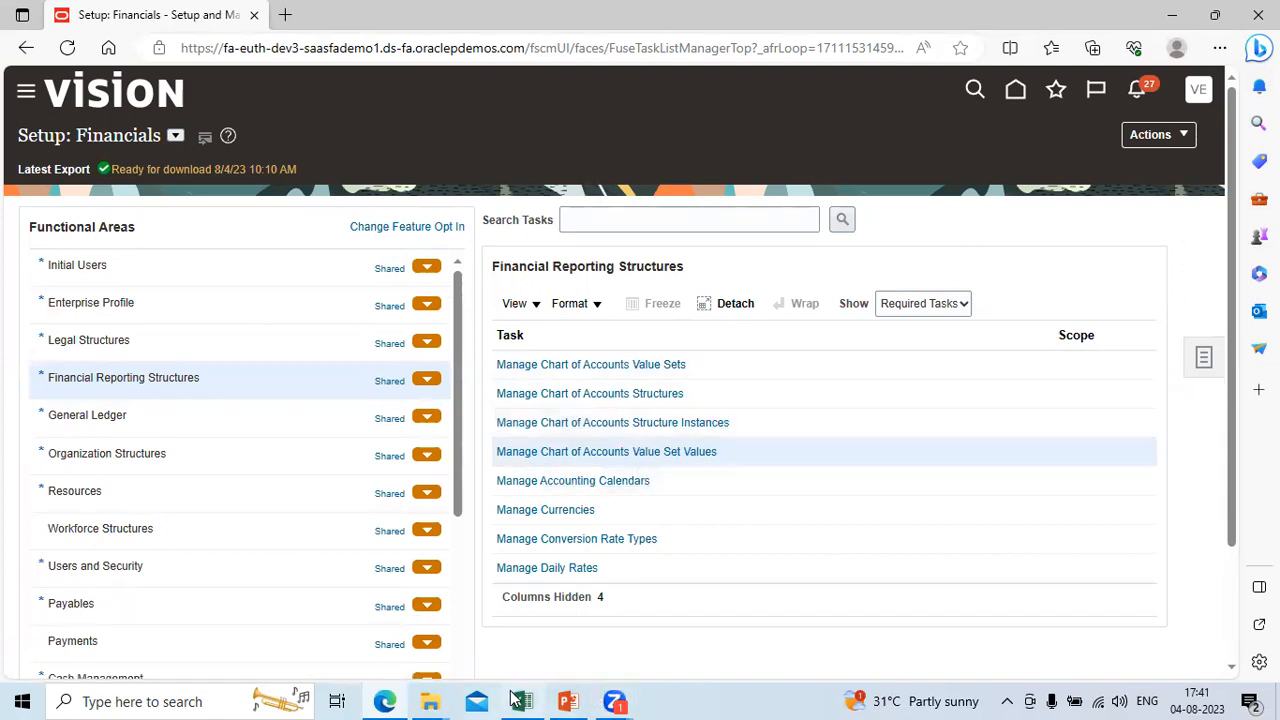
Step: Switch to PowerPoint to check the Agenda slide, and return to the Financials setup tasks in the browser
click(568, 700)
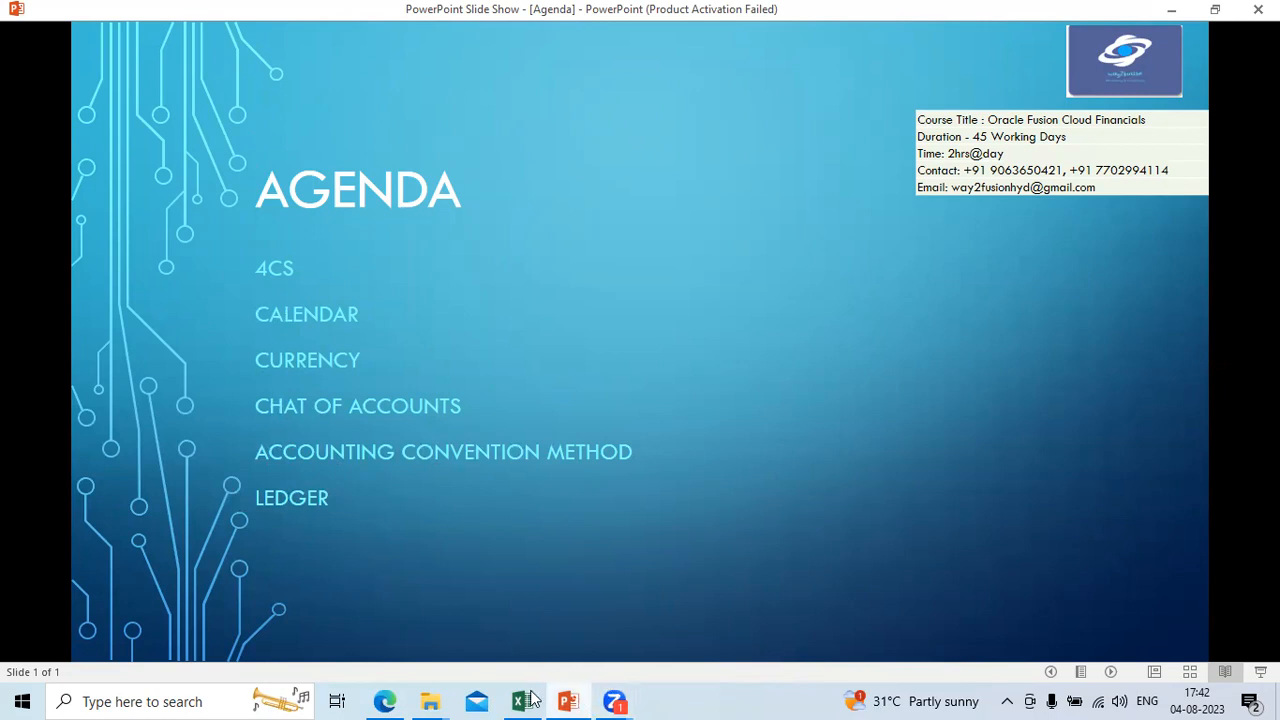
click(398, 692)
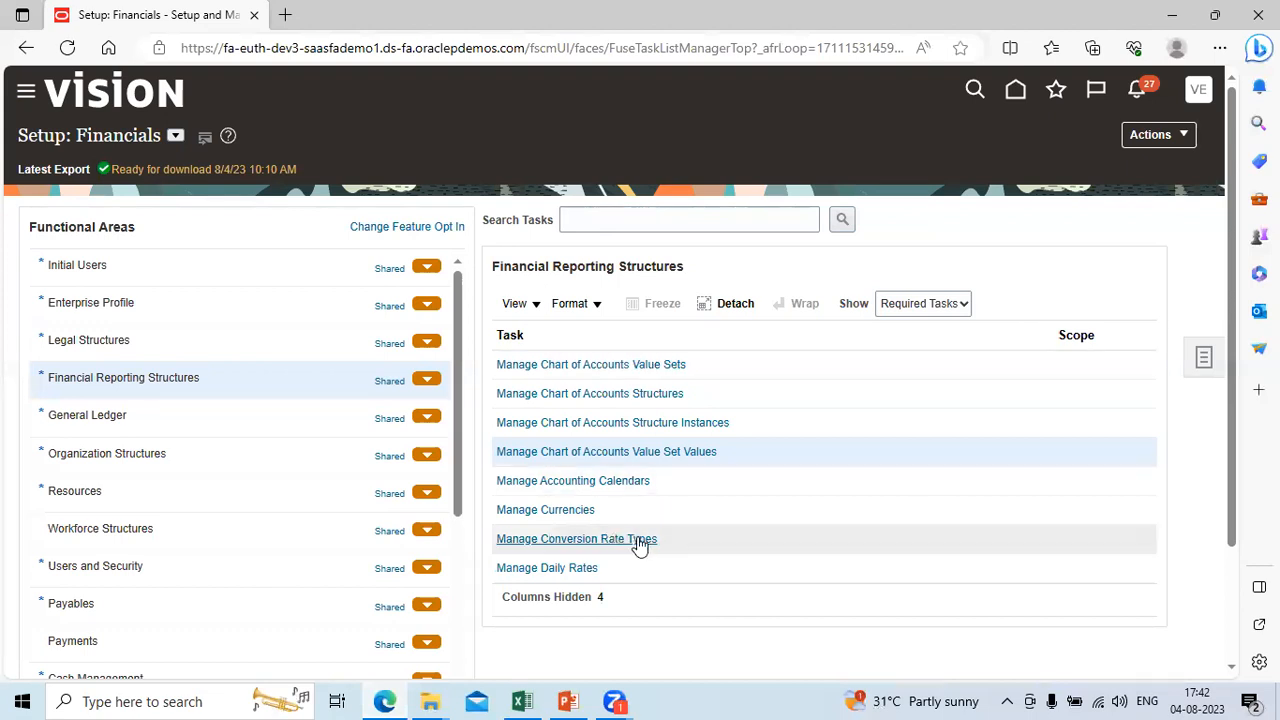
click(897, 501)
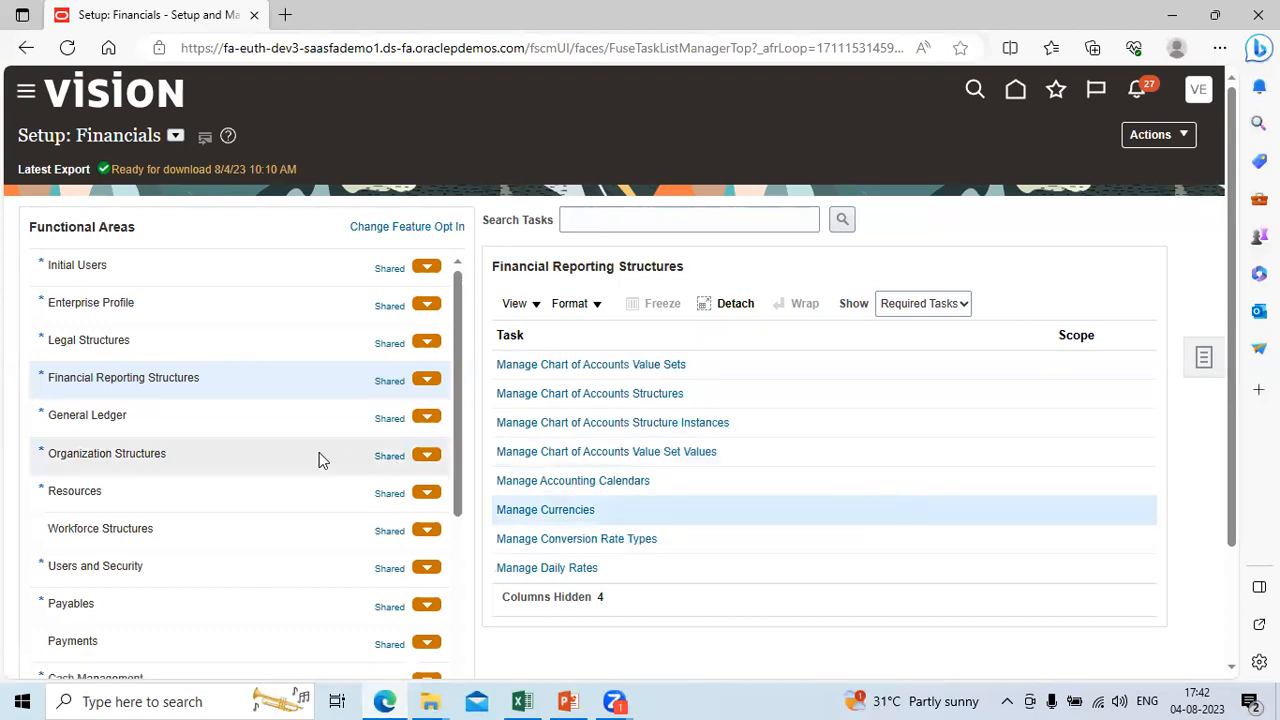
click(639, 218)
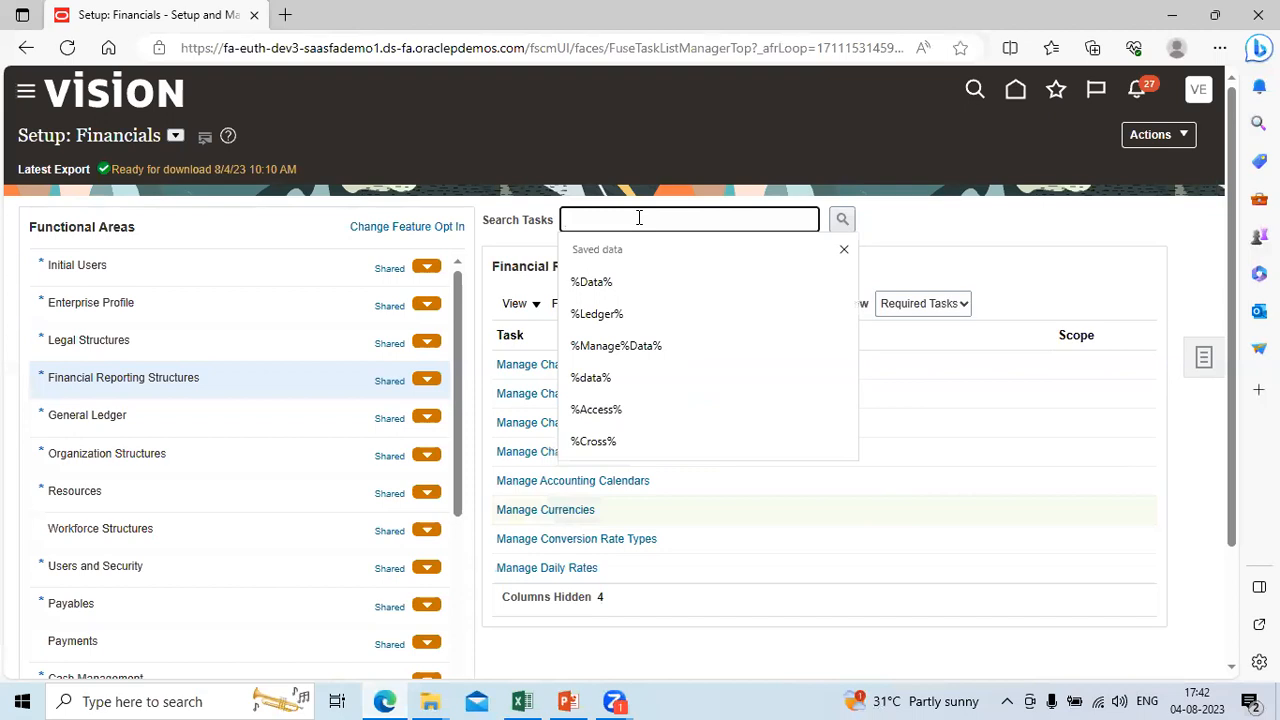
text(%Led)
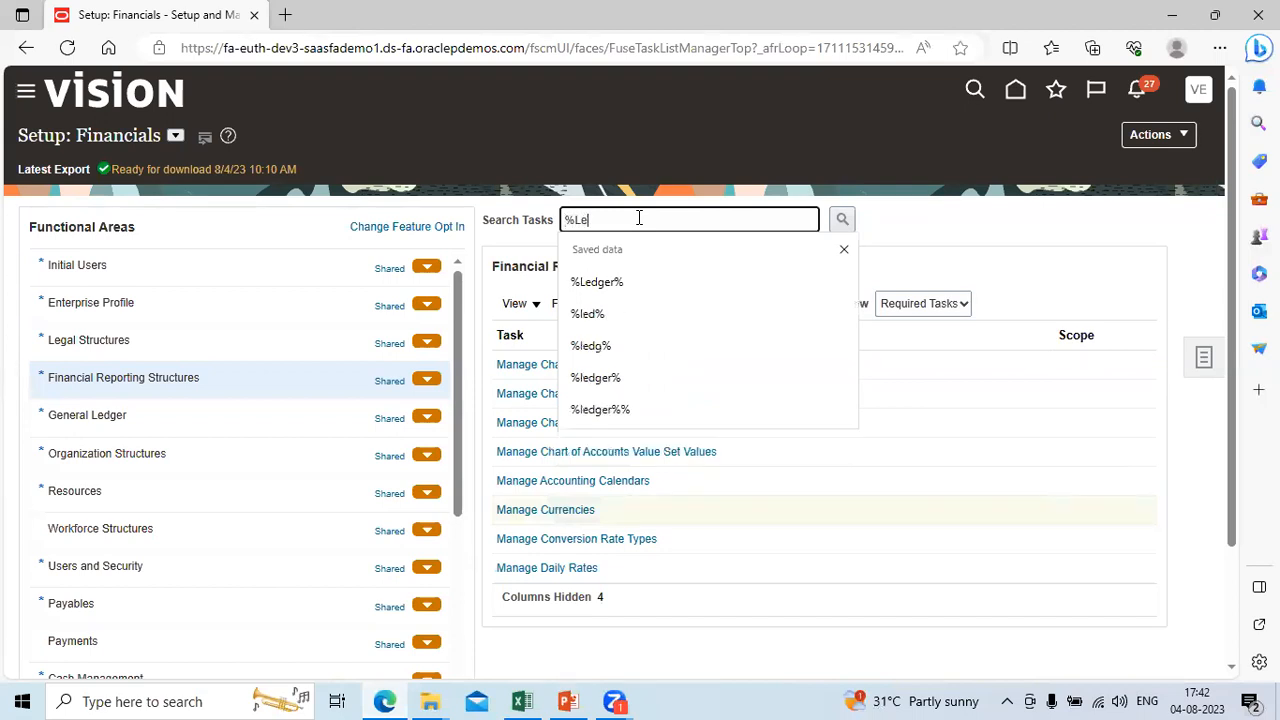
key(BackSpace)
key(BackSpace)
key(BackSpace)
key(BackSpace)
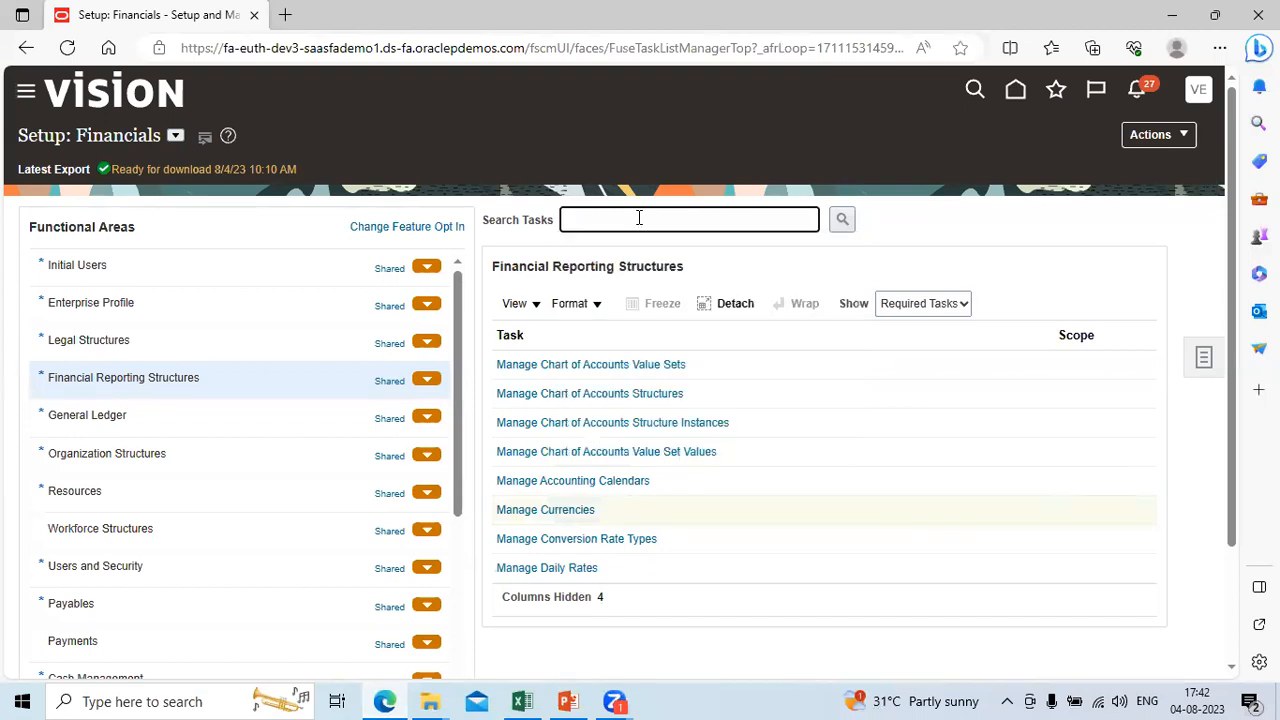
Step: Start creating a primary ledger from the General Ledger functional area and name it Tata PL INR, leaving the description empty
click(200, 416)
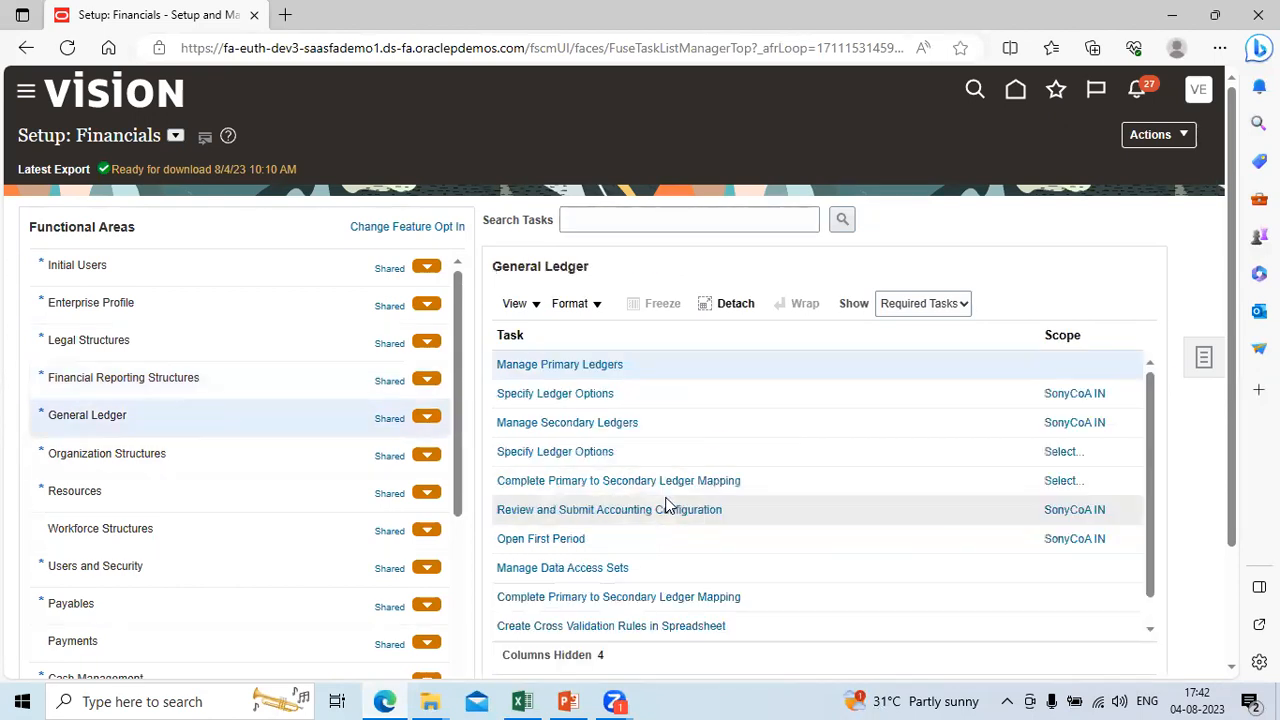
click(577, 366)
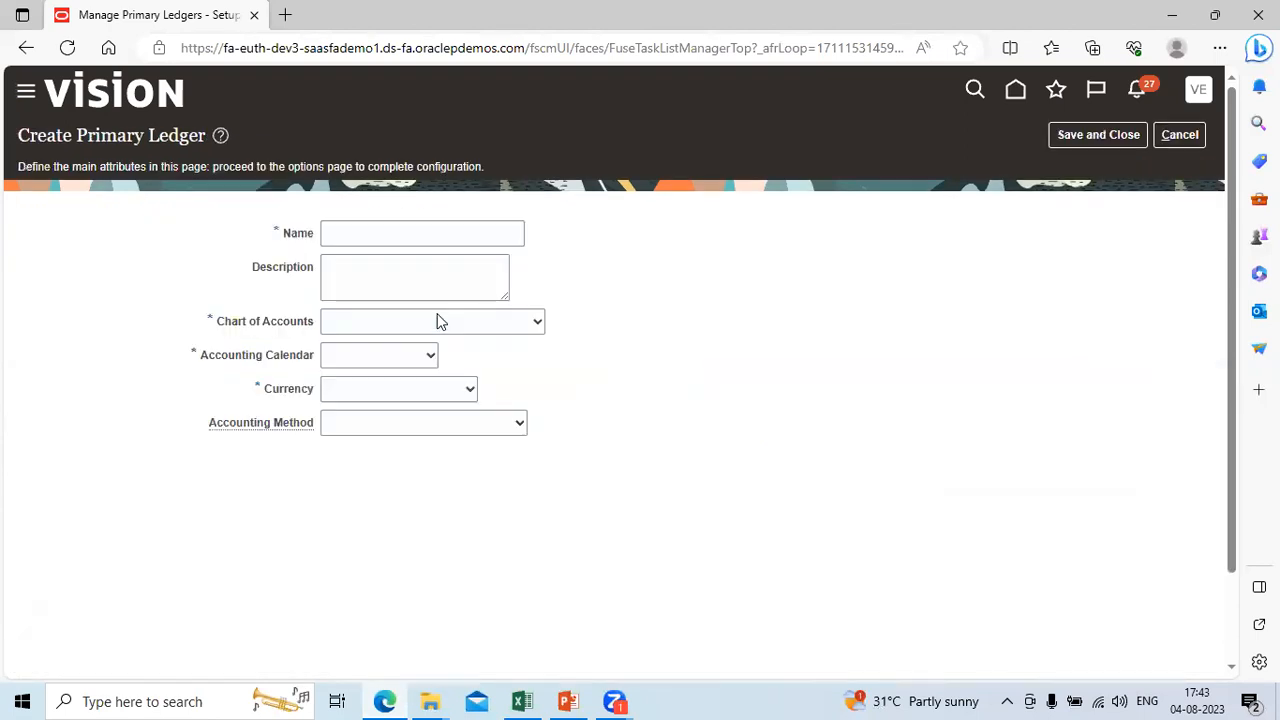
click(370, 240)
text(Tata)
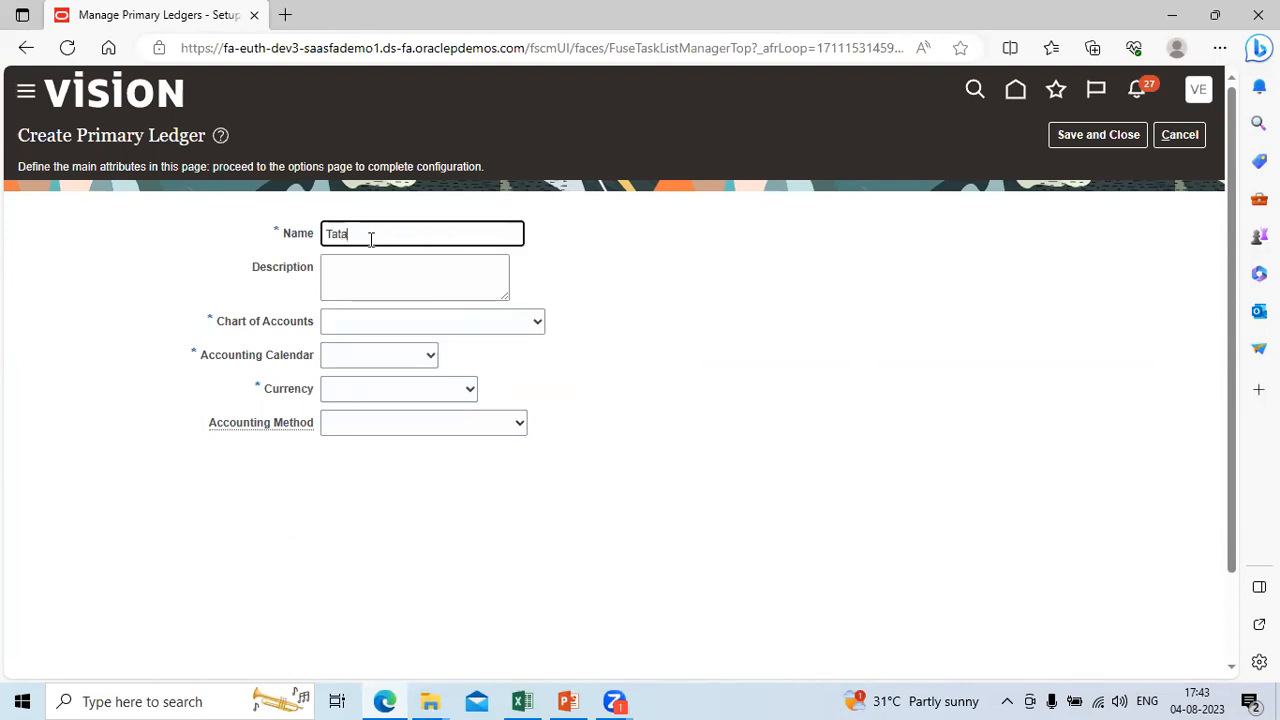
text( PL)
text(INR)
key(Tab)
key(Tab)
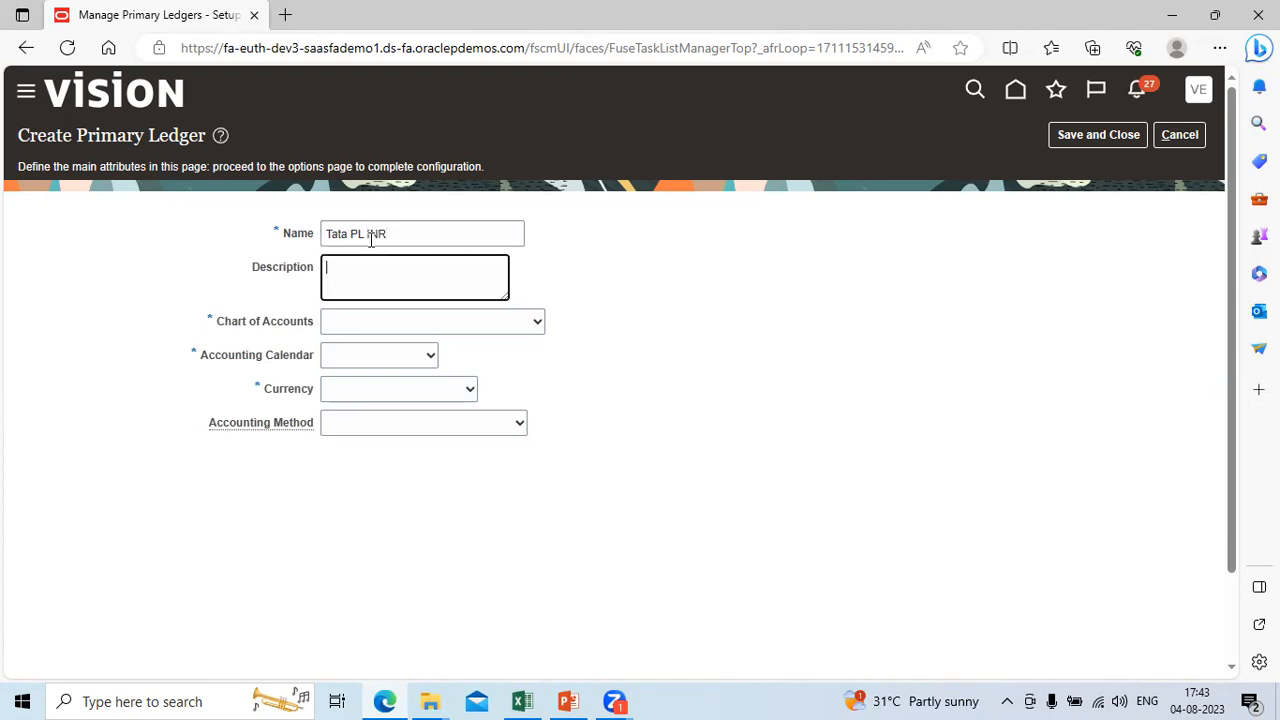
Step: Set the primary ledger's chart of accounts to Tata_COA_Instance
click(537, 321)
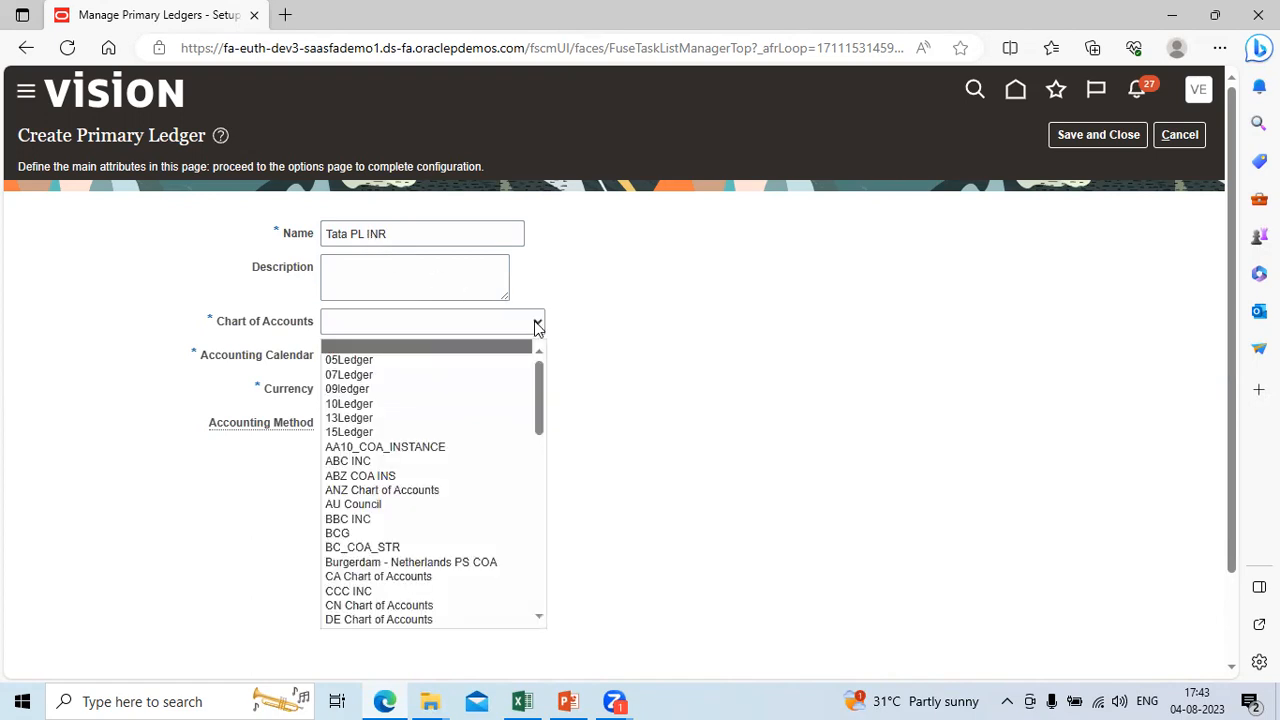
key(t)
key(Down)
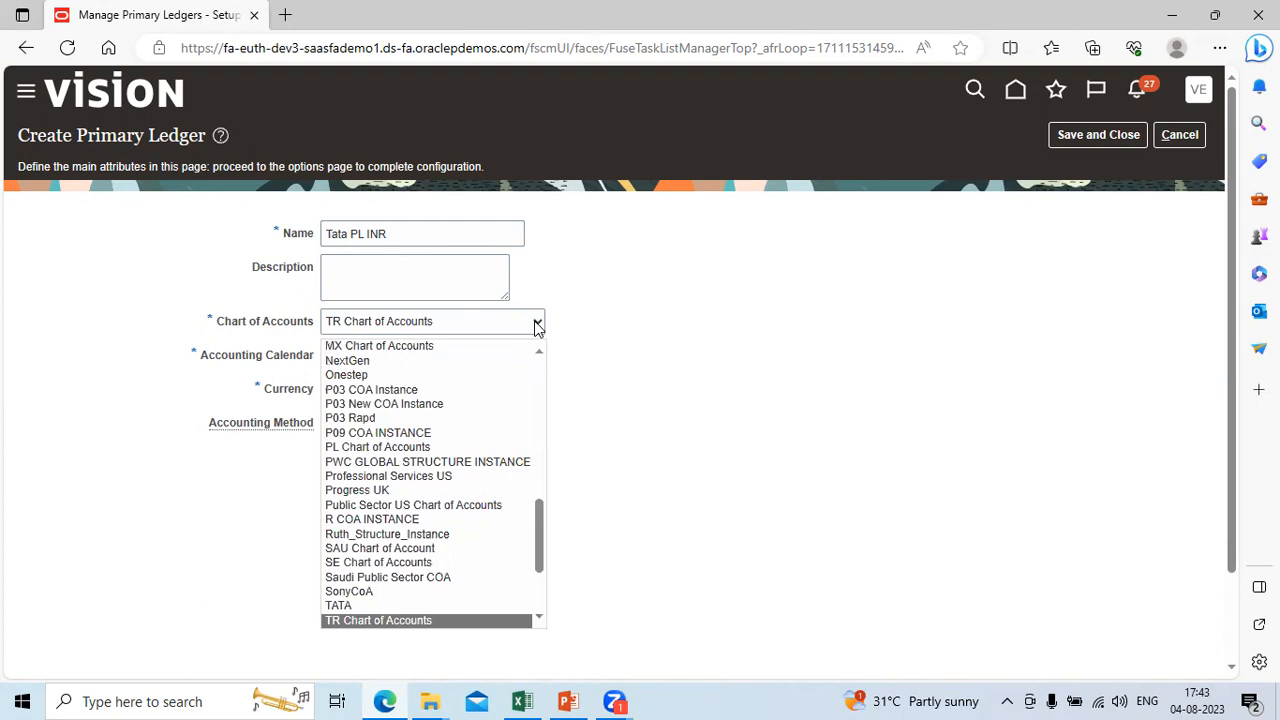
key(Down)
key(Down)
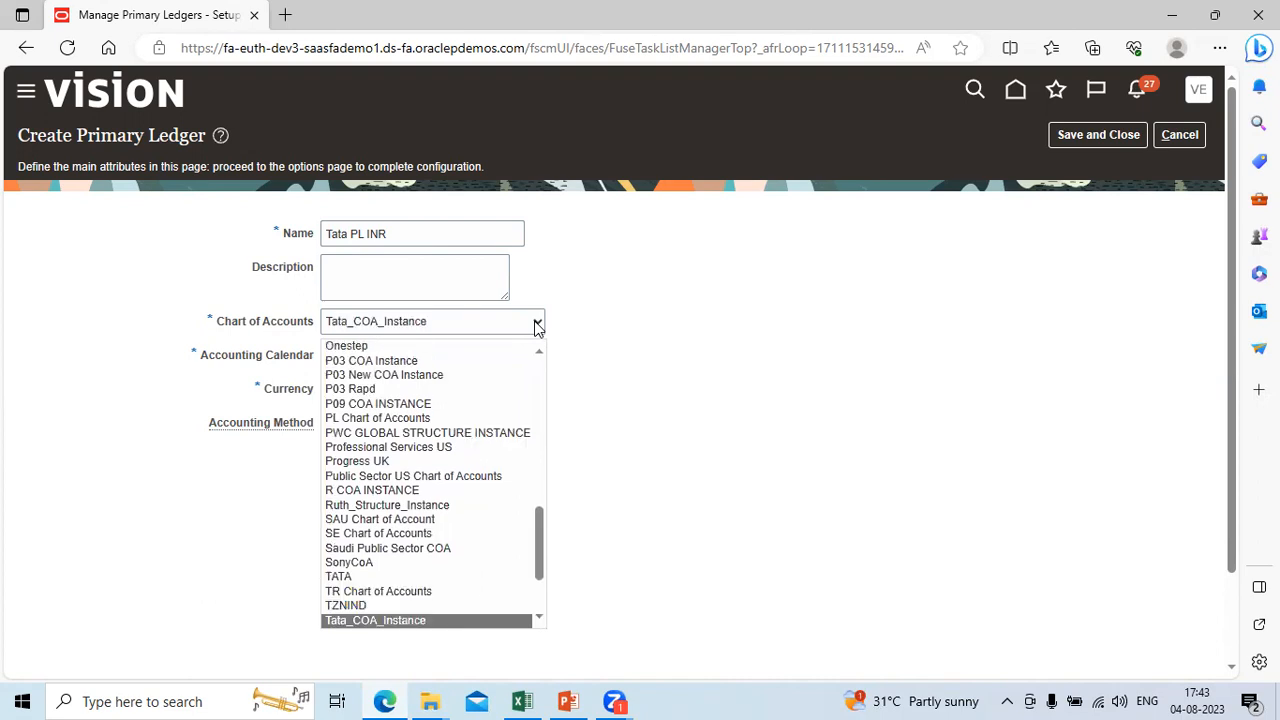
click(392, 622)
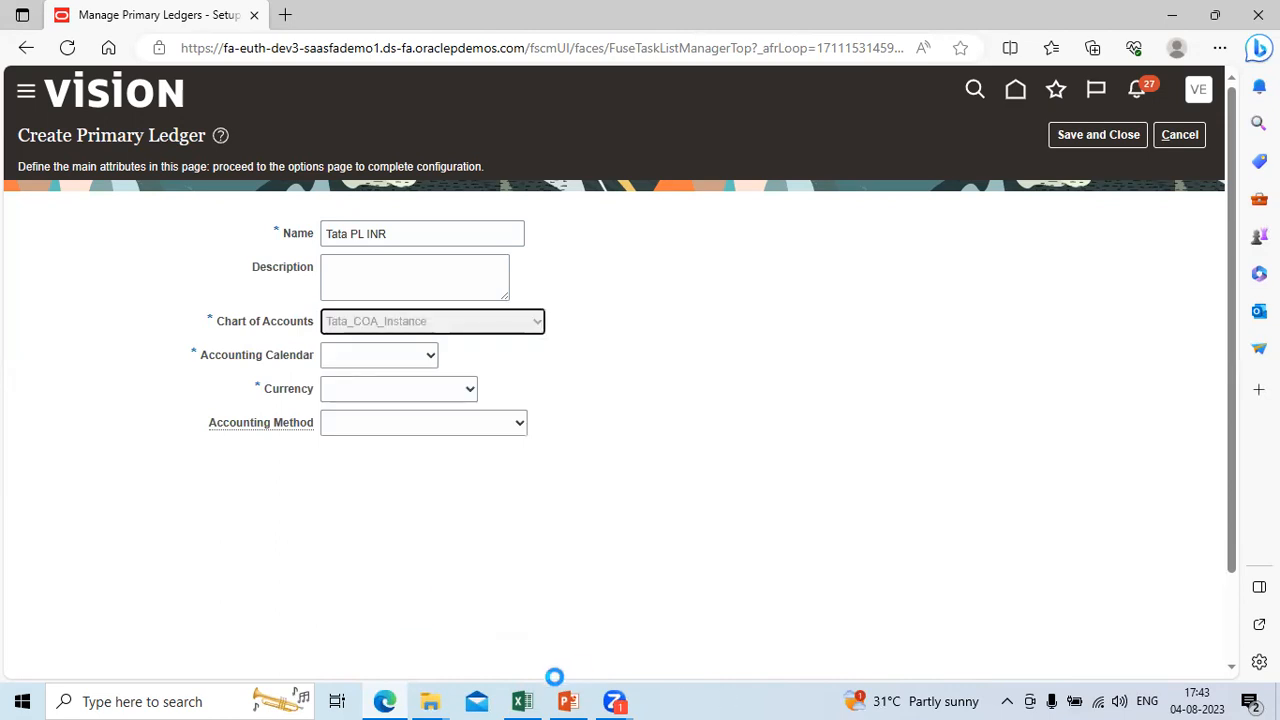
Step: Switch to the Way2Fusion workbook in Excel, examine the TATA Healthcare COA instance on the COA Structure&Instances sheet, and return to the browser
mouse_move(521, 700)
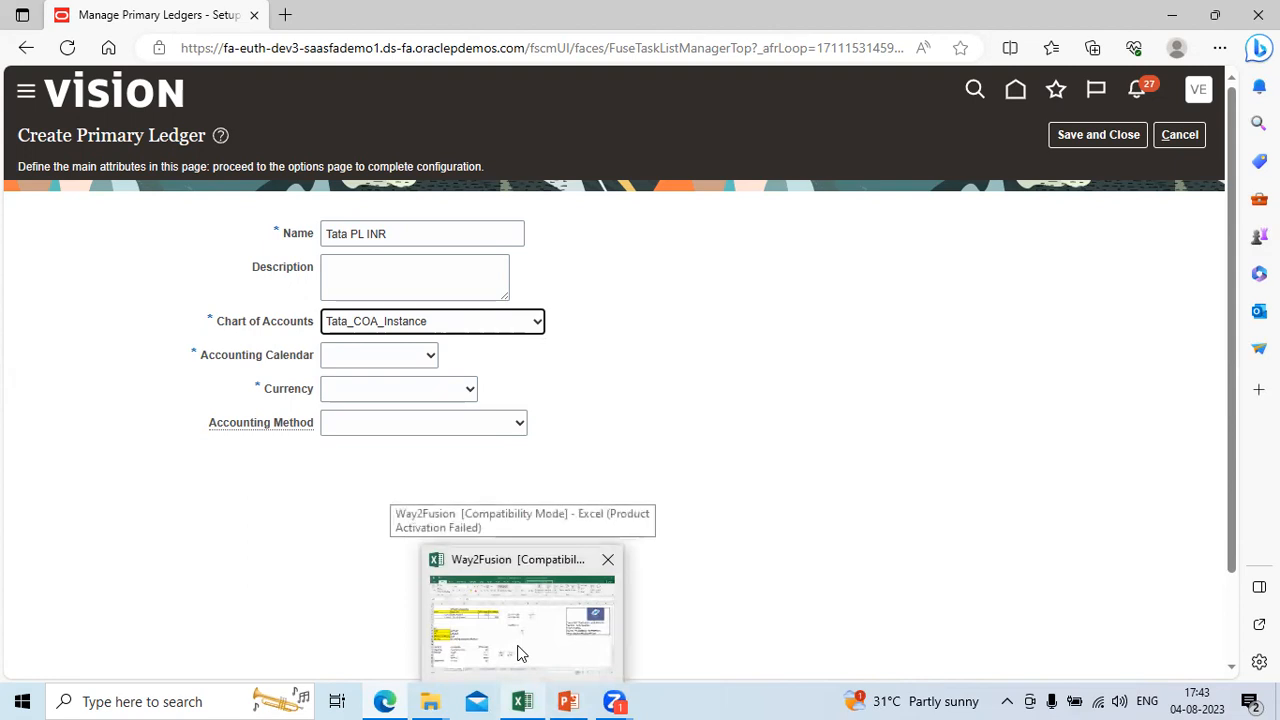
click(518, 652)
click(440, 652)
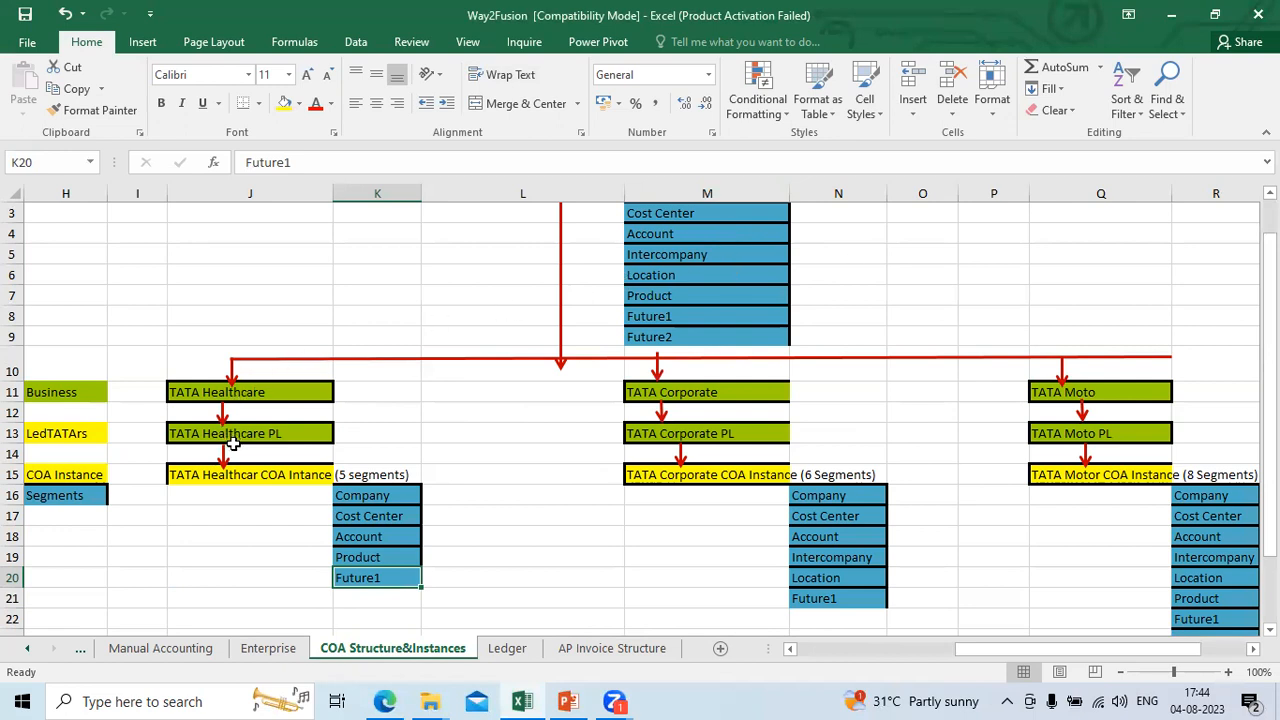
click(265, 476)
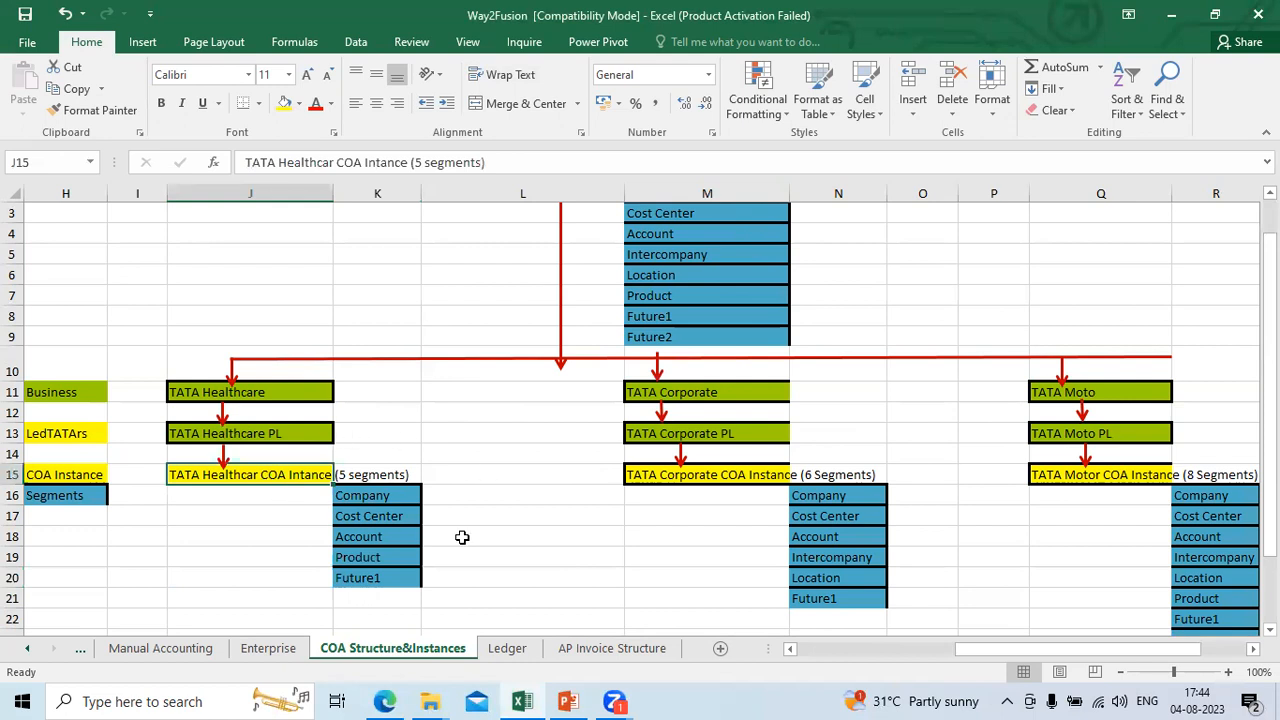
key(alt+Tab)
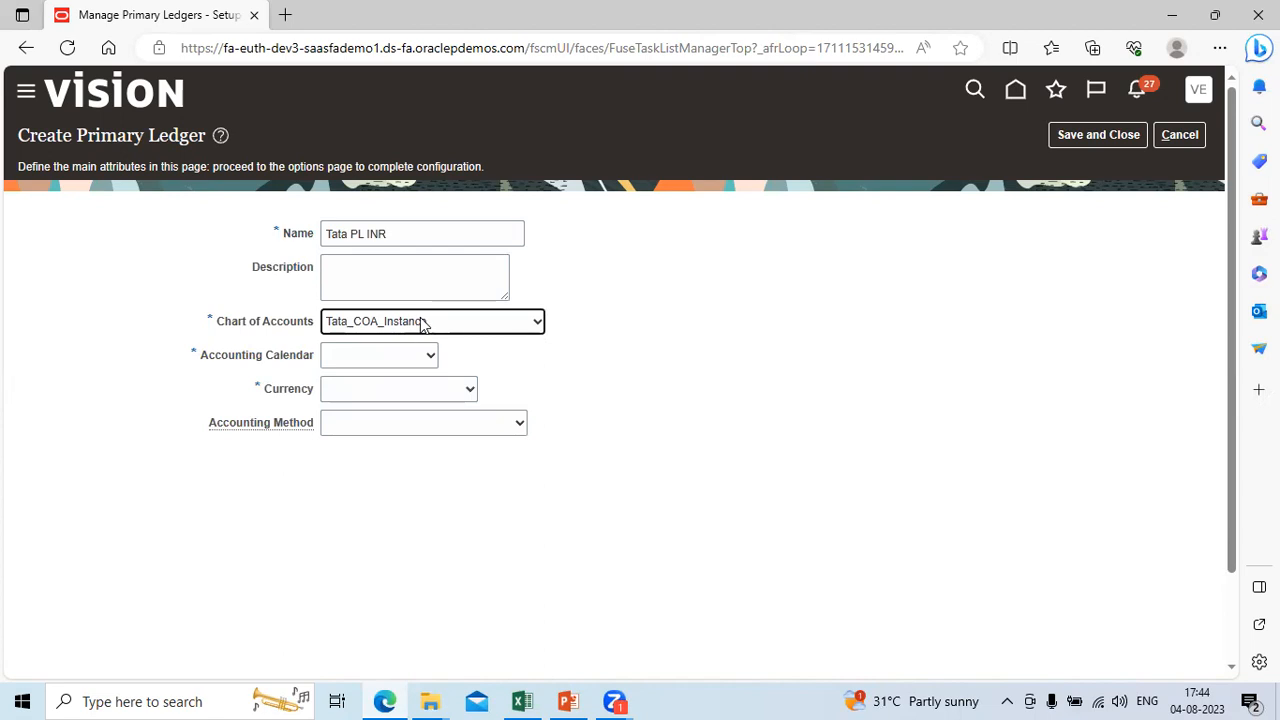
Step: Set the primary ledger's accounting calendar to TATA
click(433, 360)
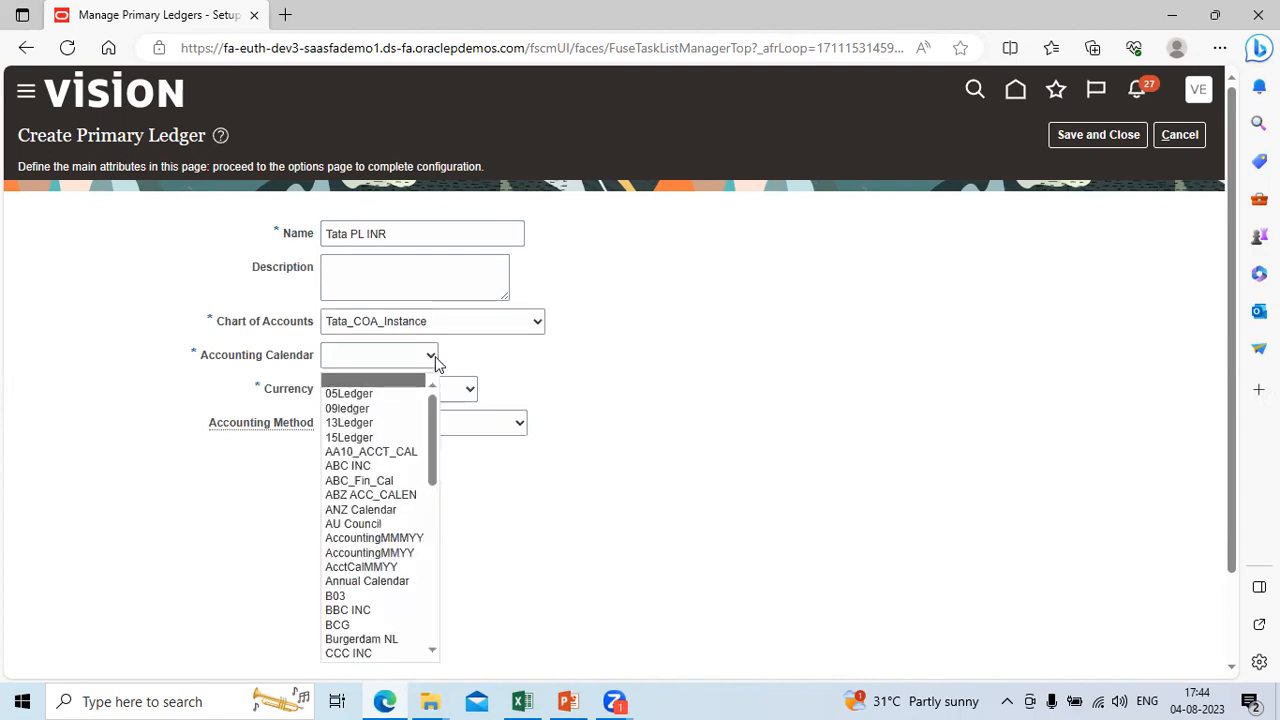
key(t)
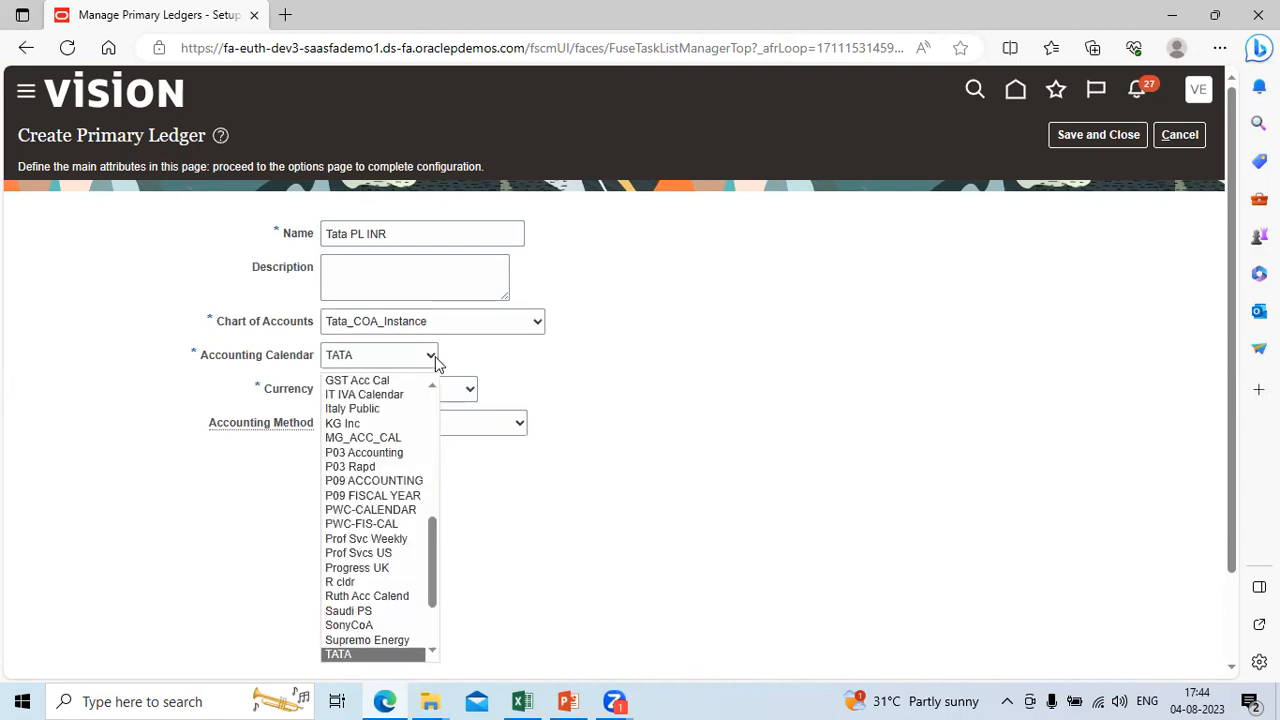
key(Down)
key(Up)
key(Return)
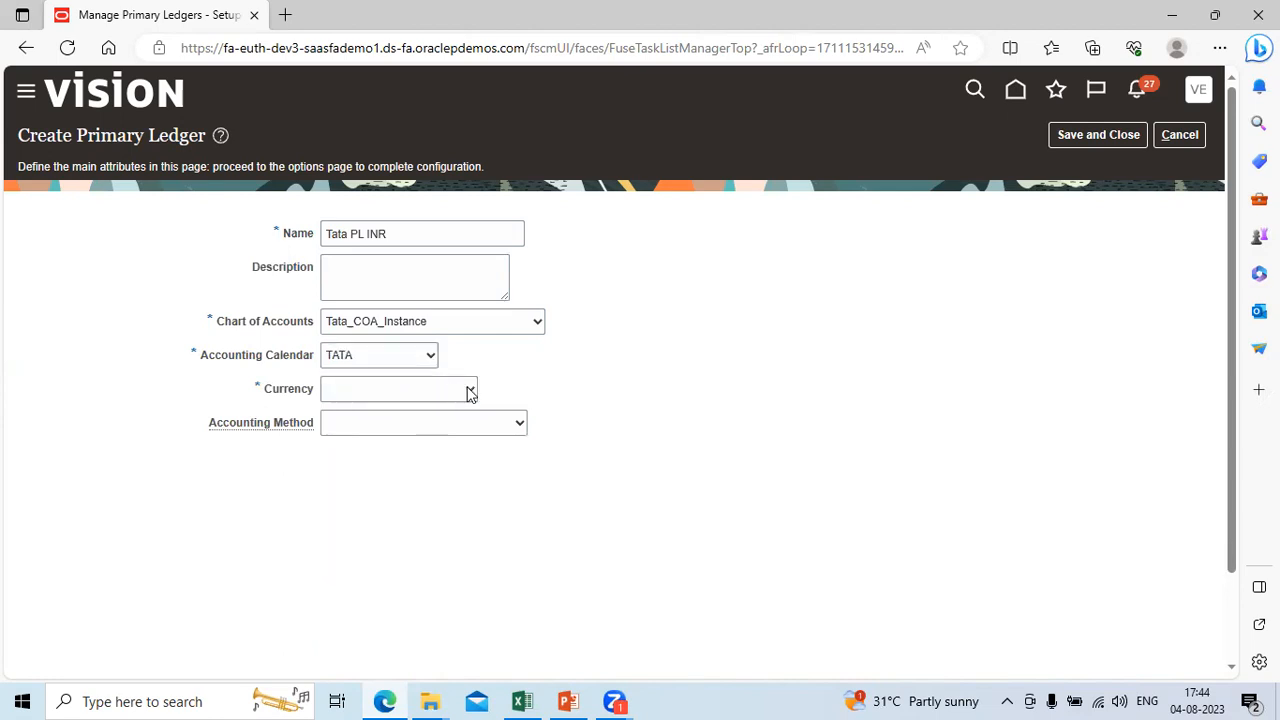
Step: Set the primary ledger's currency to INR - Indian Rupee
click(468, 392)
key(i)
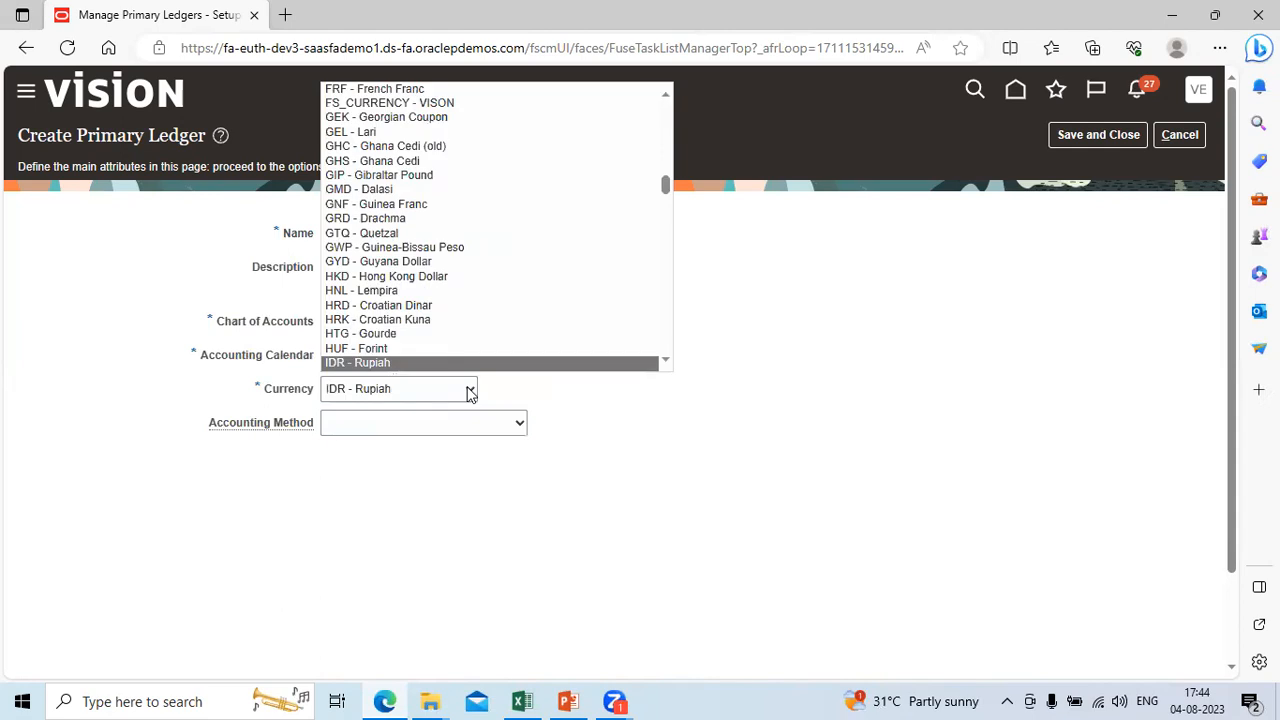
key(Down)
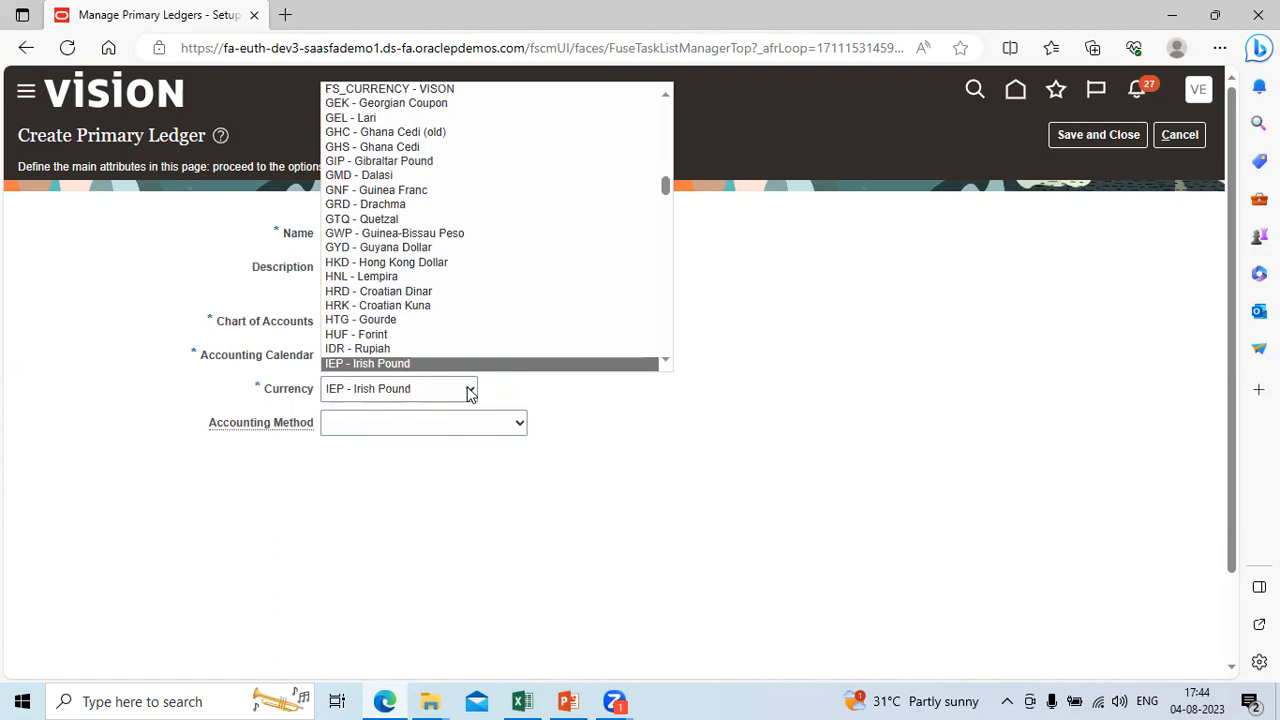
key(Down)
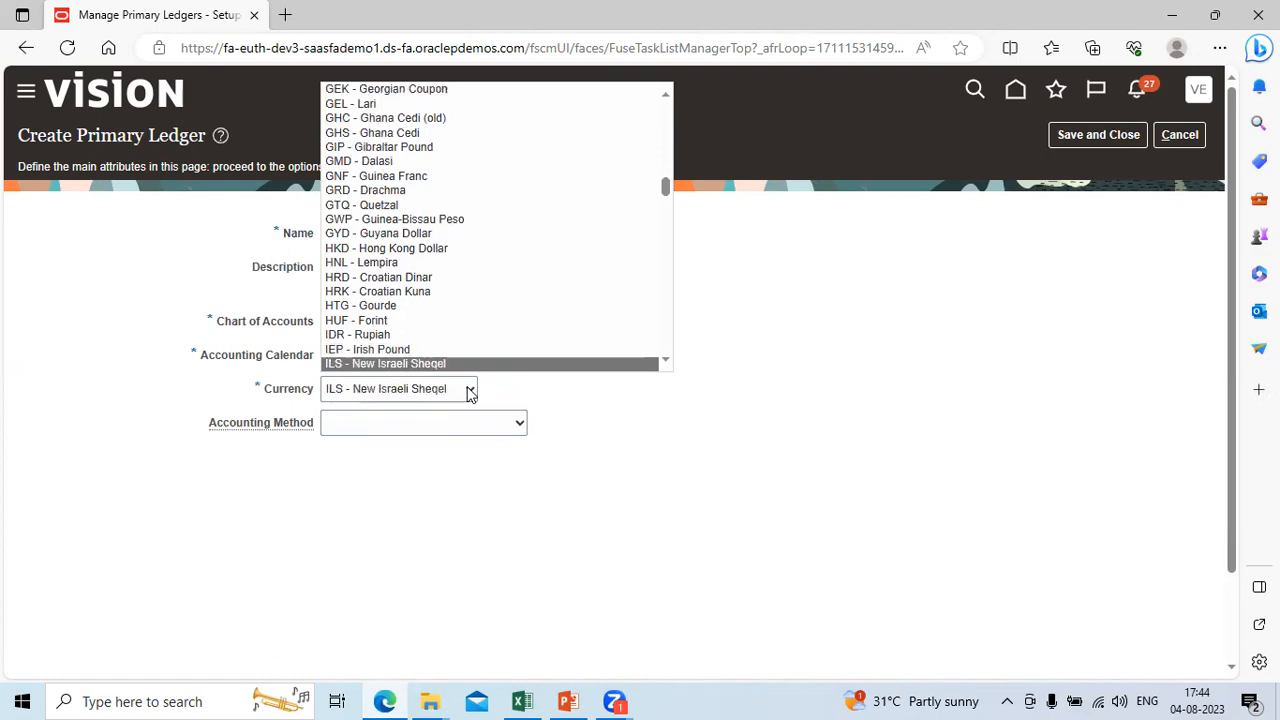
key(Down)
key(Down)
key(Up)
key(Return)
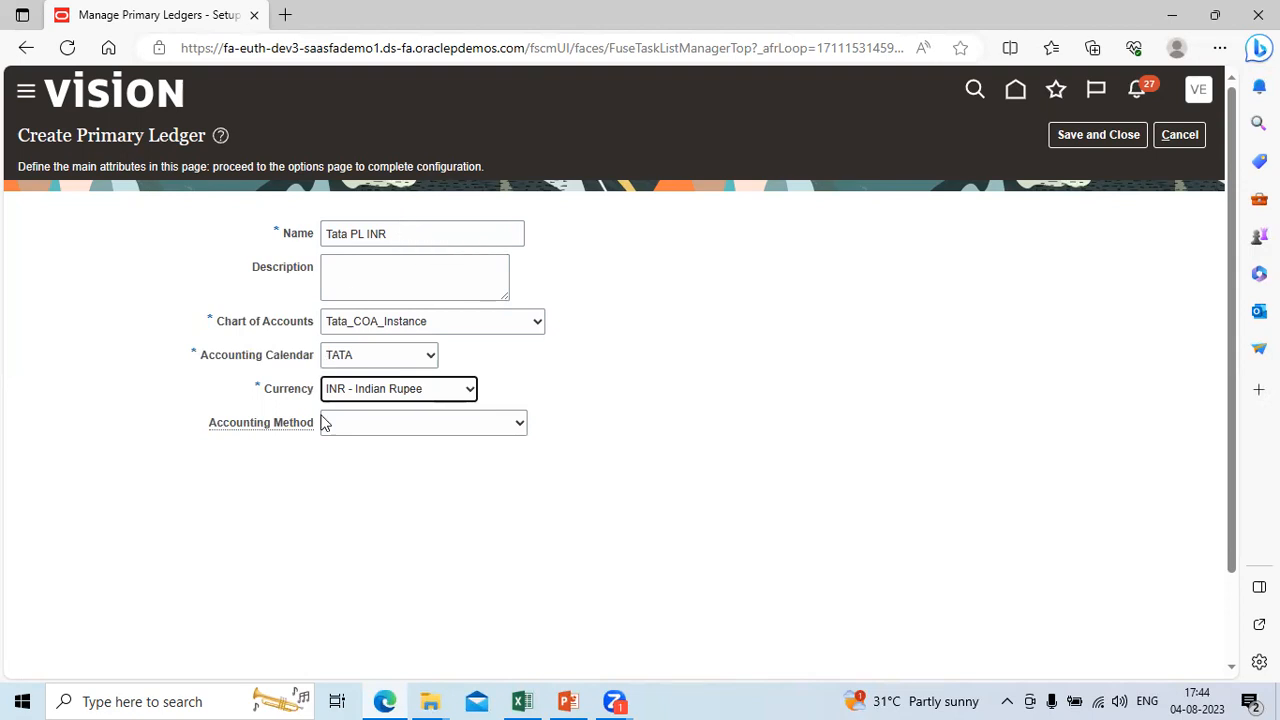
Step: Set the accounting method to Standard Accrual, and save and close the new primary ledger
click(519, 425)
click(519, 425)
click(519, 425)
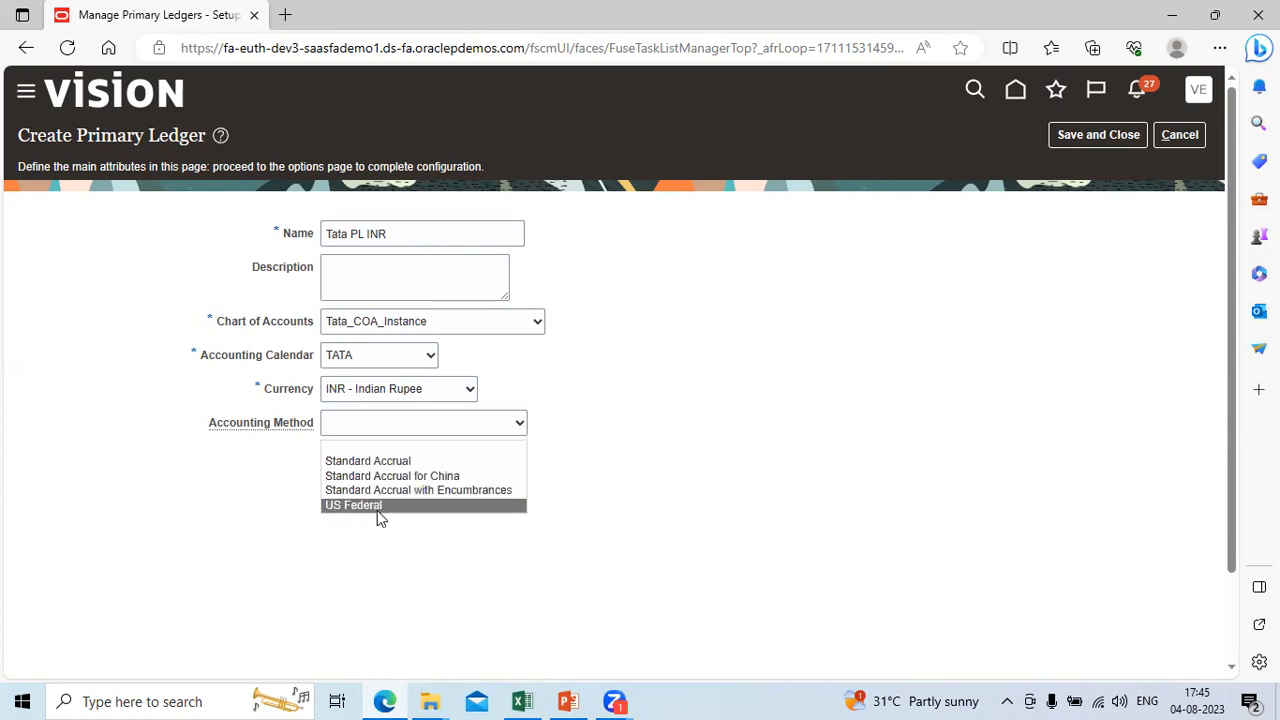
click(401, 462)
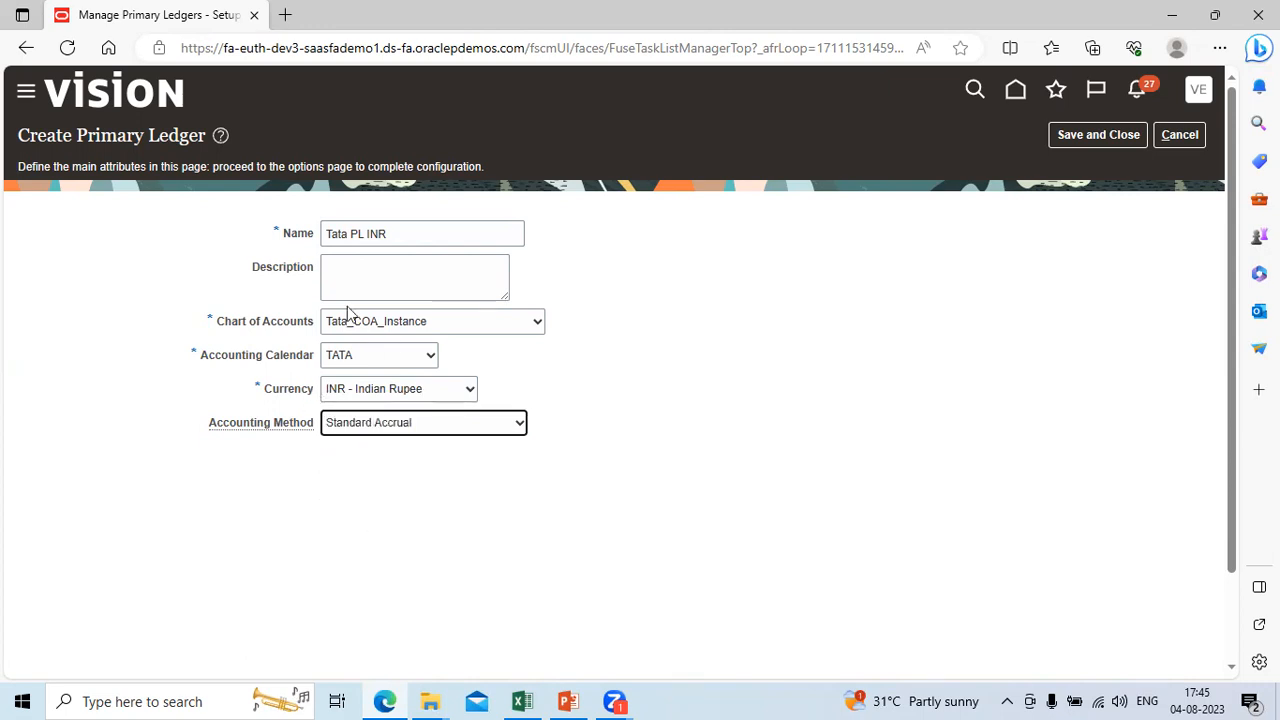
click(1102, 133)
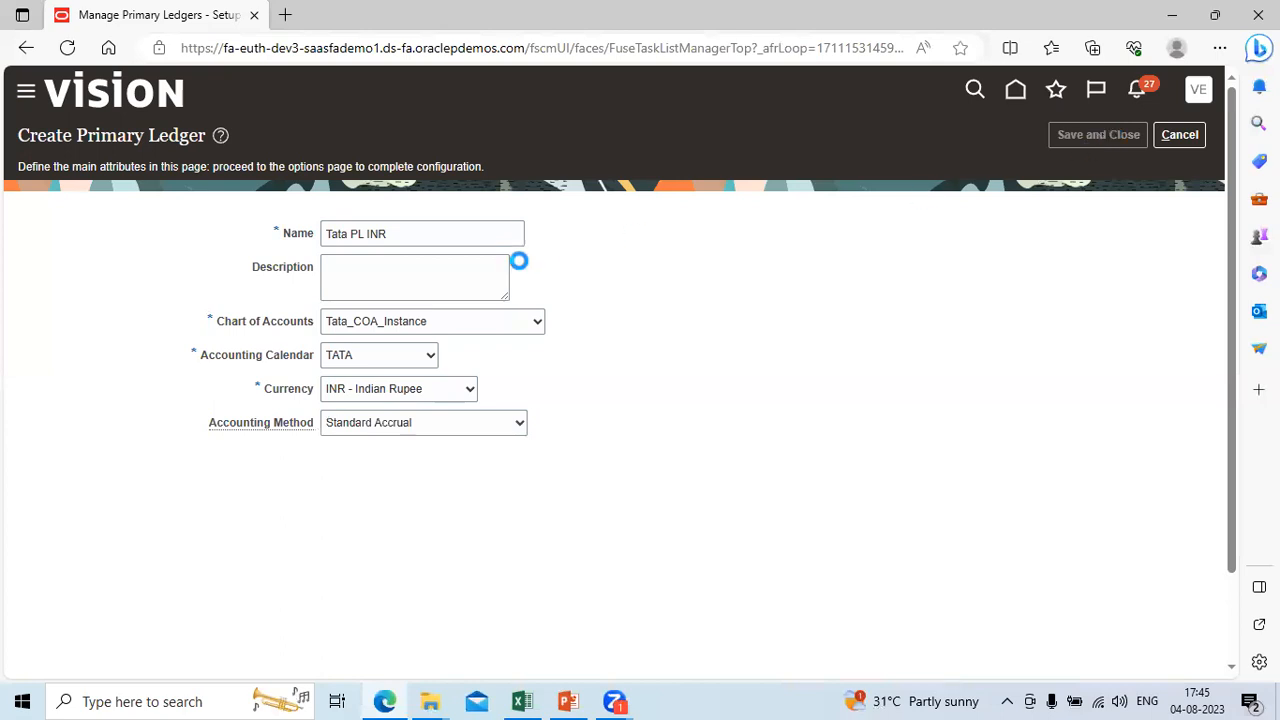